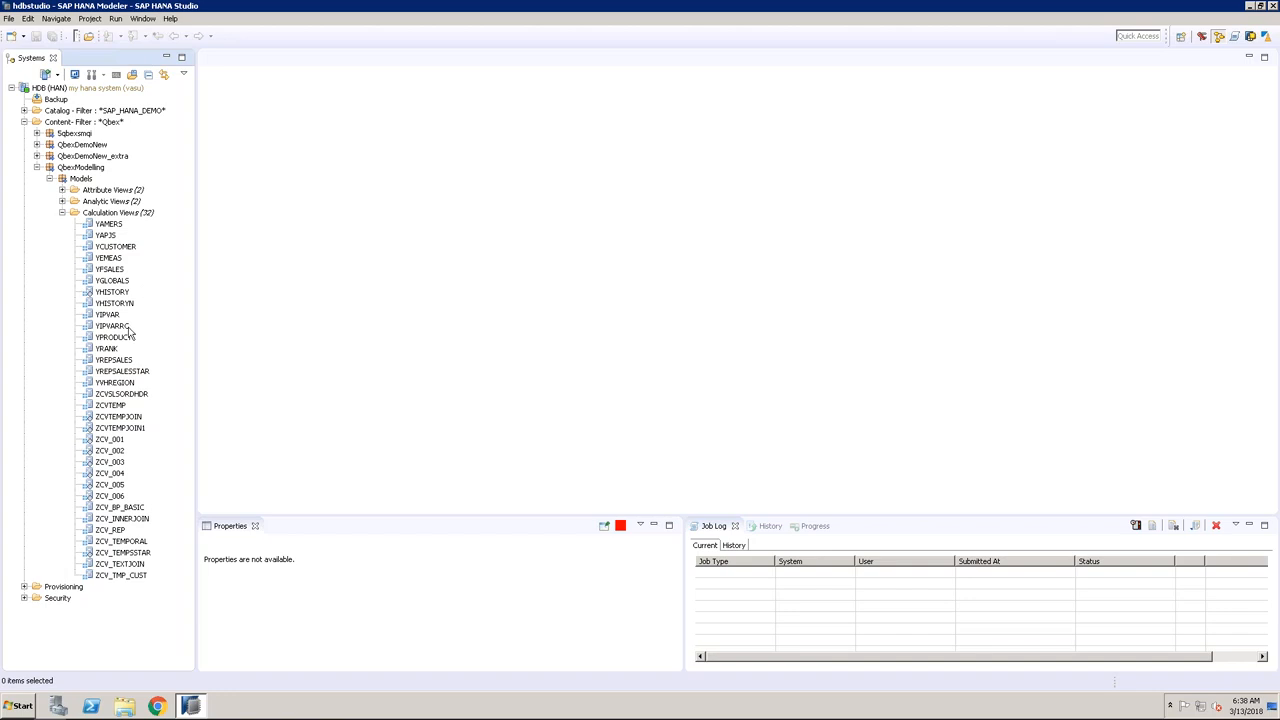
Step: Open the YIPVAR calculation view in a widened editor and bring up its debug query with all columns readable
double_click(106, 316)
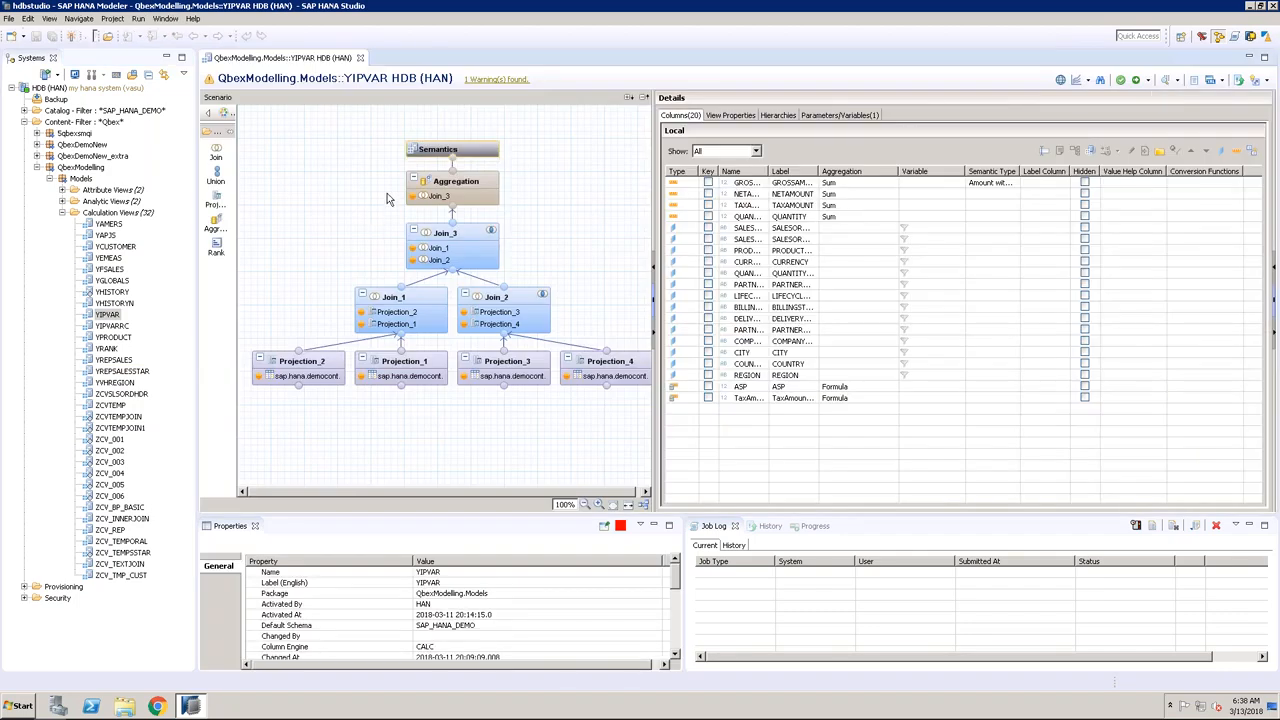
click(166, 58)
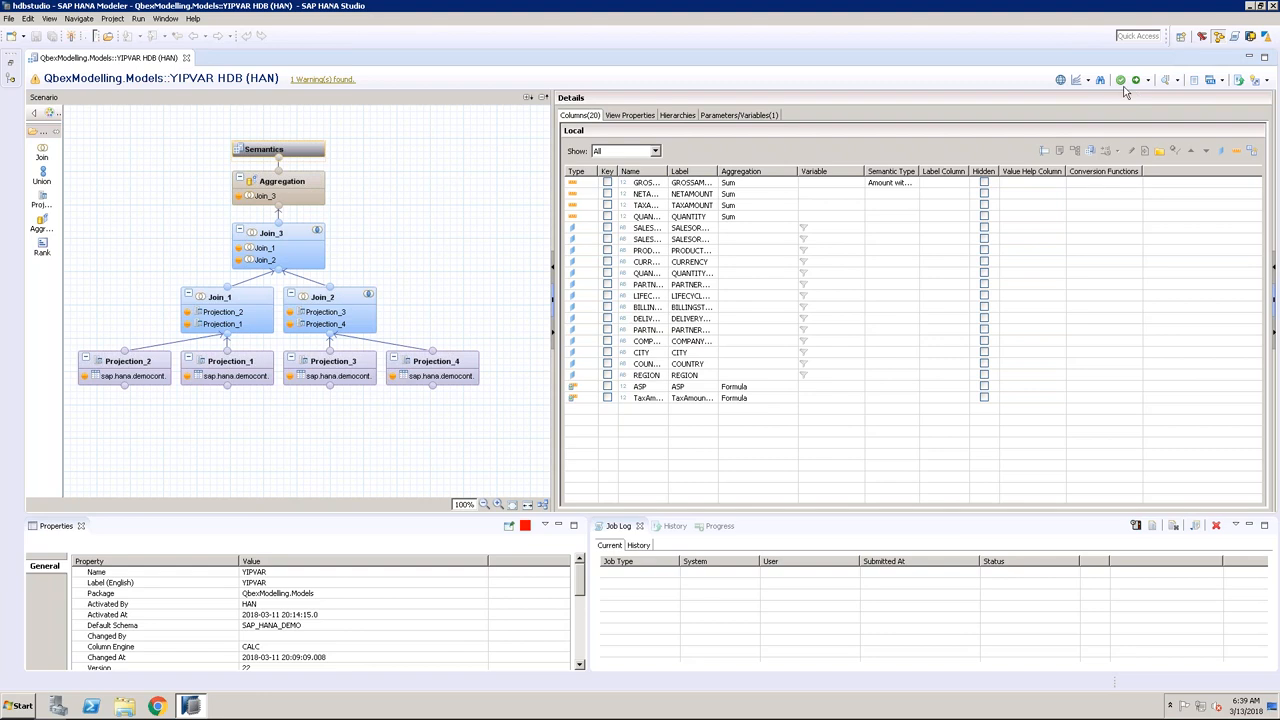
click(1088, 80)
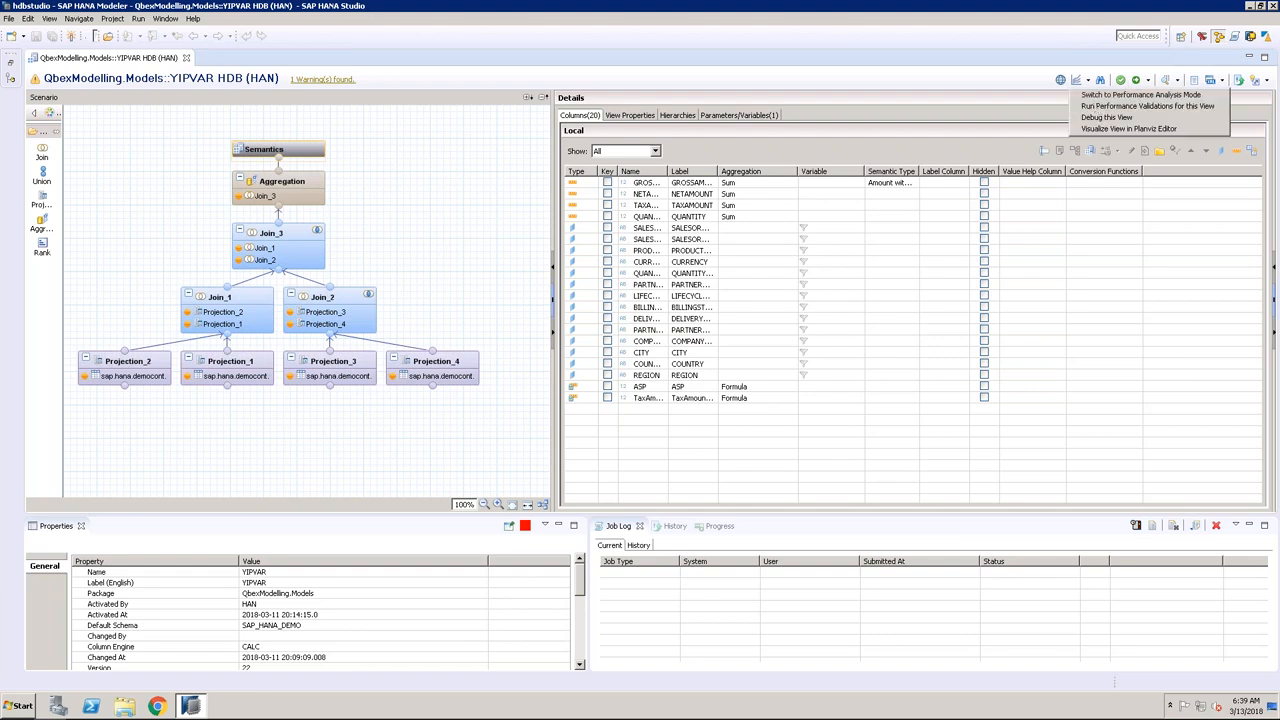
click(1102, 117)
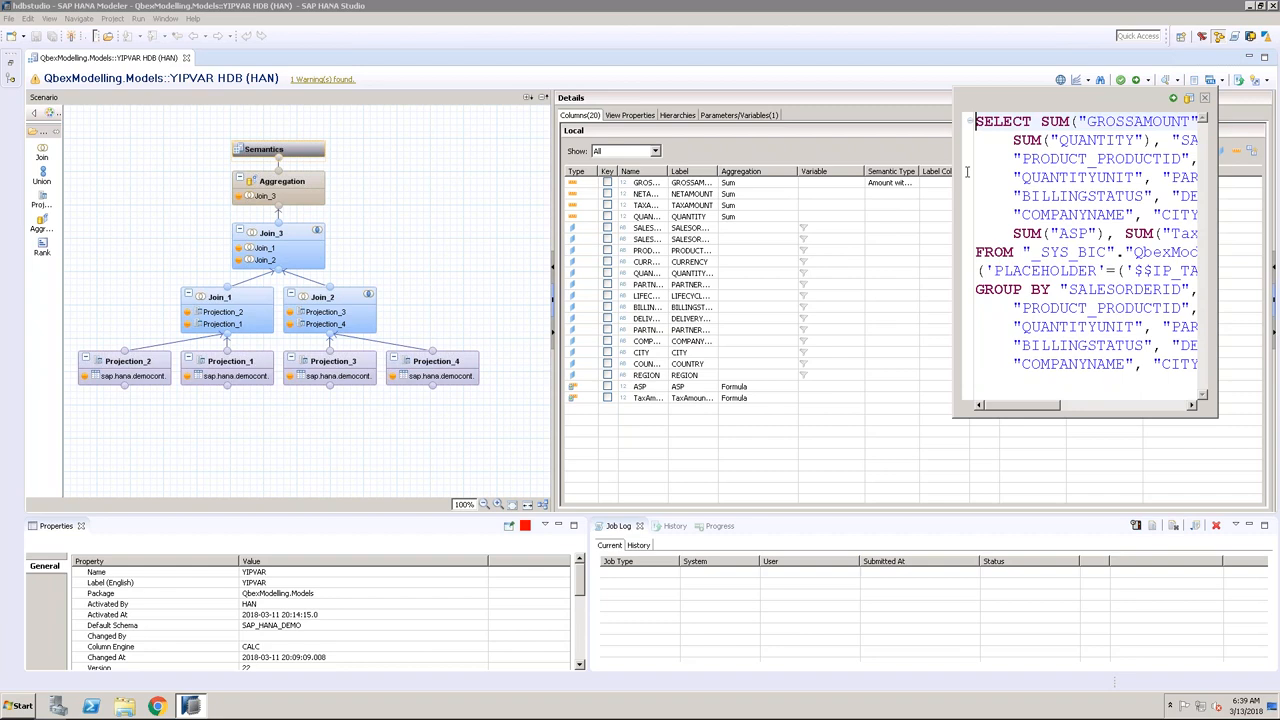
drag(955, 160, 632, 160)
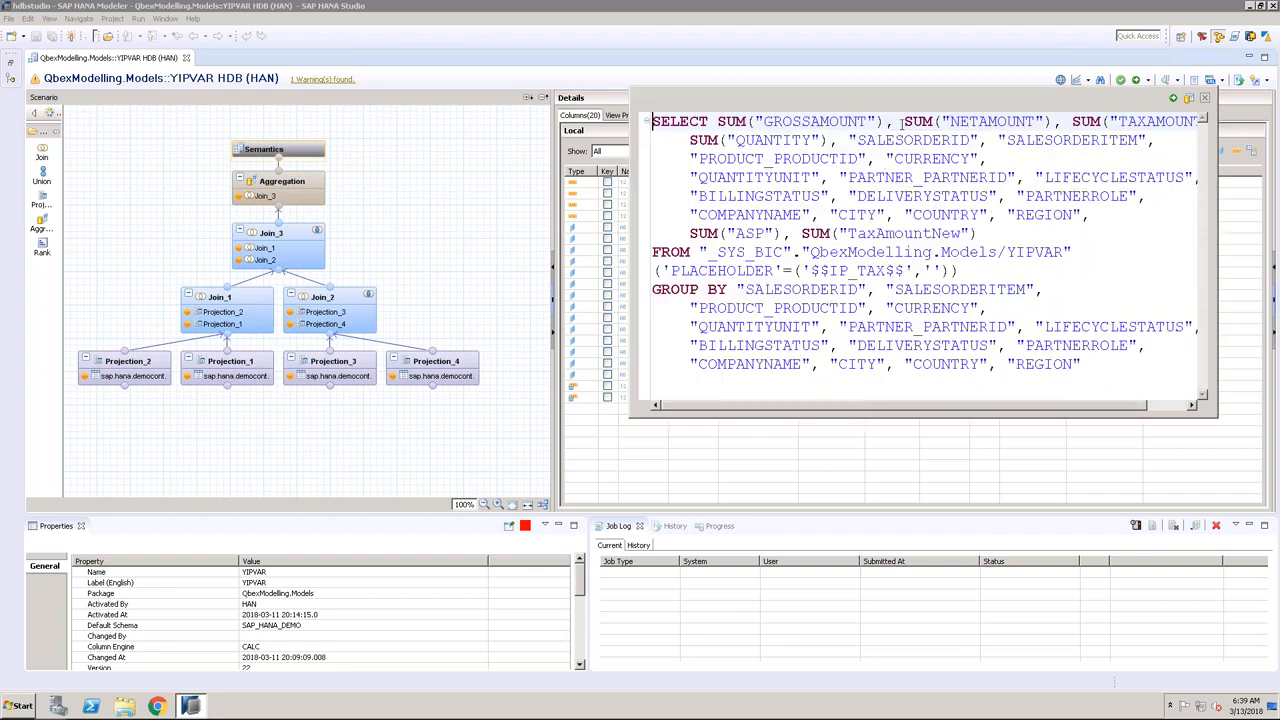
Step: Reduce the debug query's SELECT list to SUM("GROSSAMOUNT") and "COMPANYNAME", removing all other measures and attributes
drag(904, 120, 1145, 186)
key(Delete)
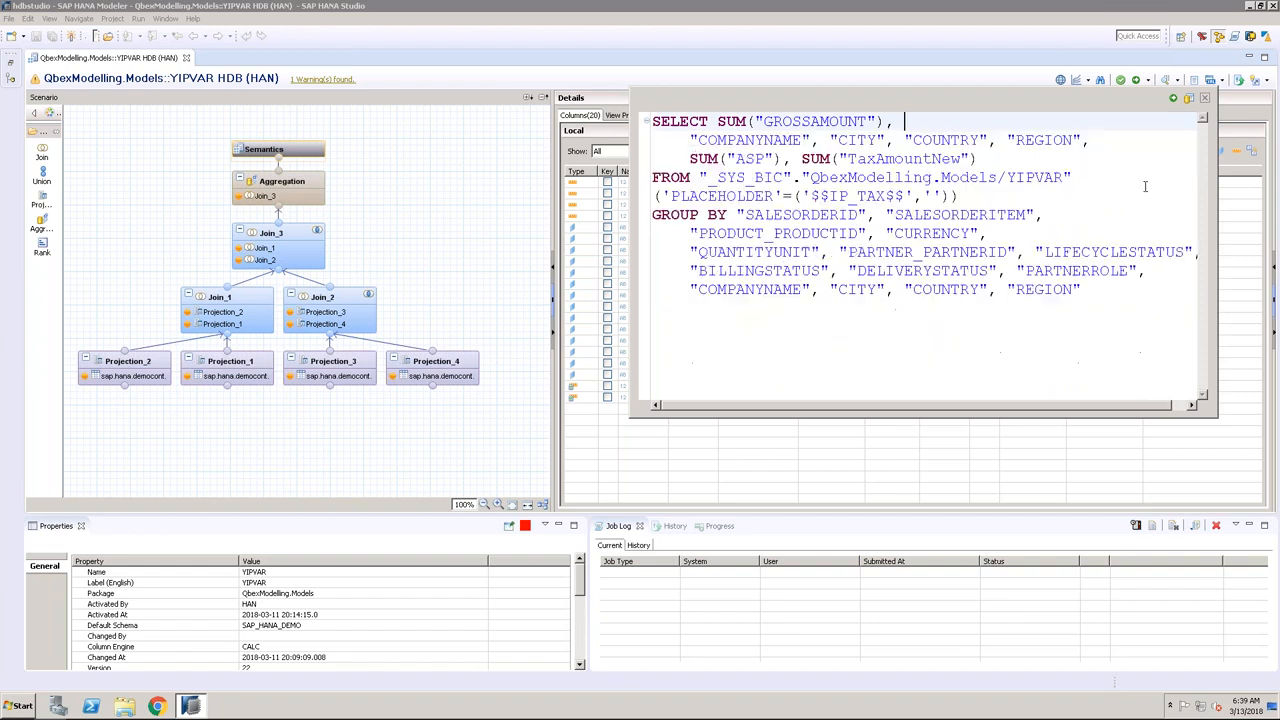
drag(829, 140, 1102, 140)
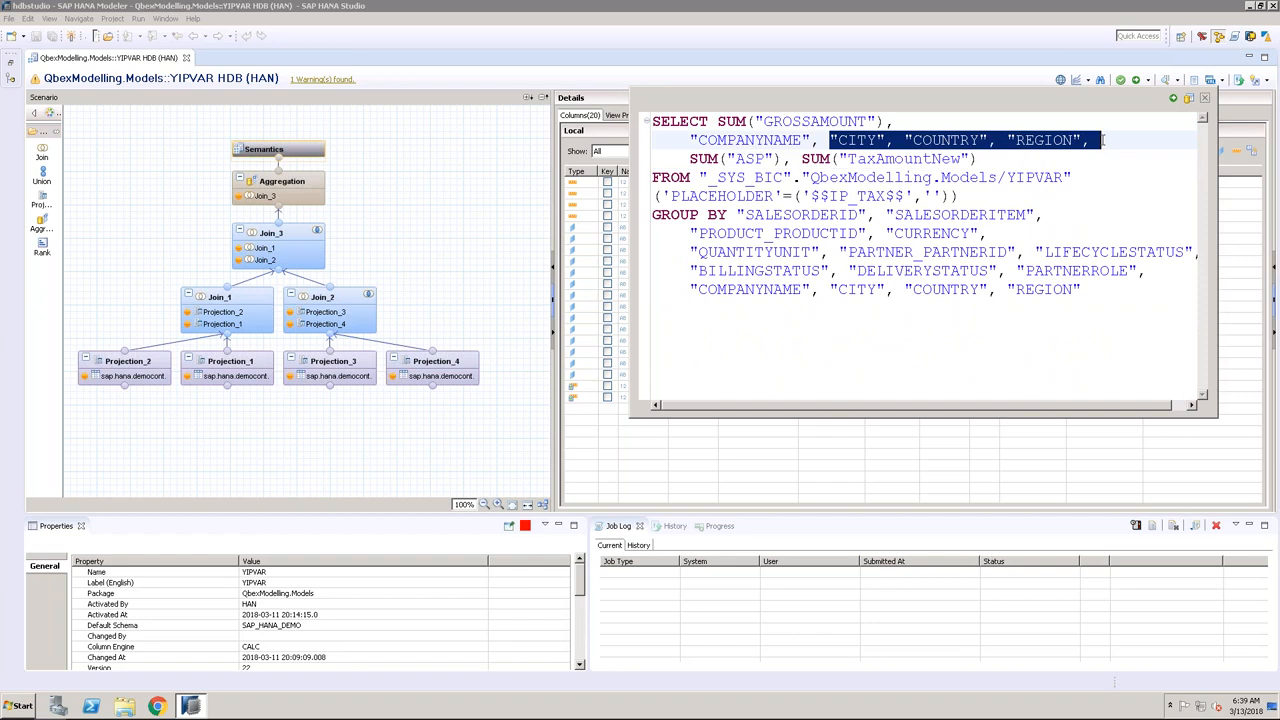
key(Delete)
key(BackSpace)
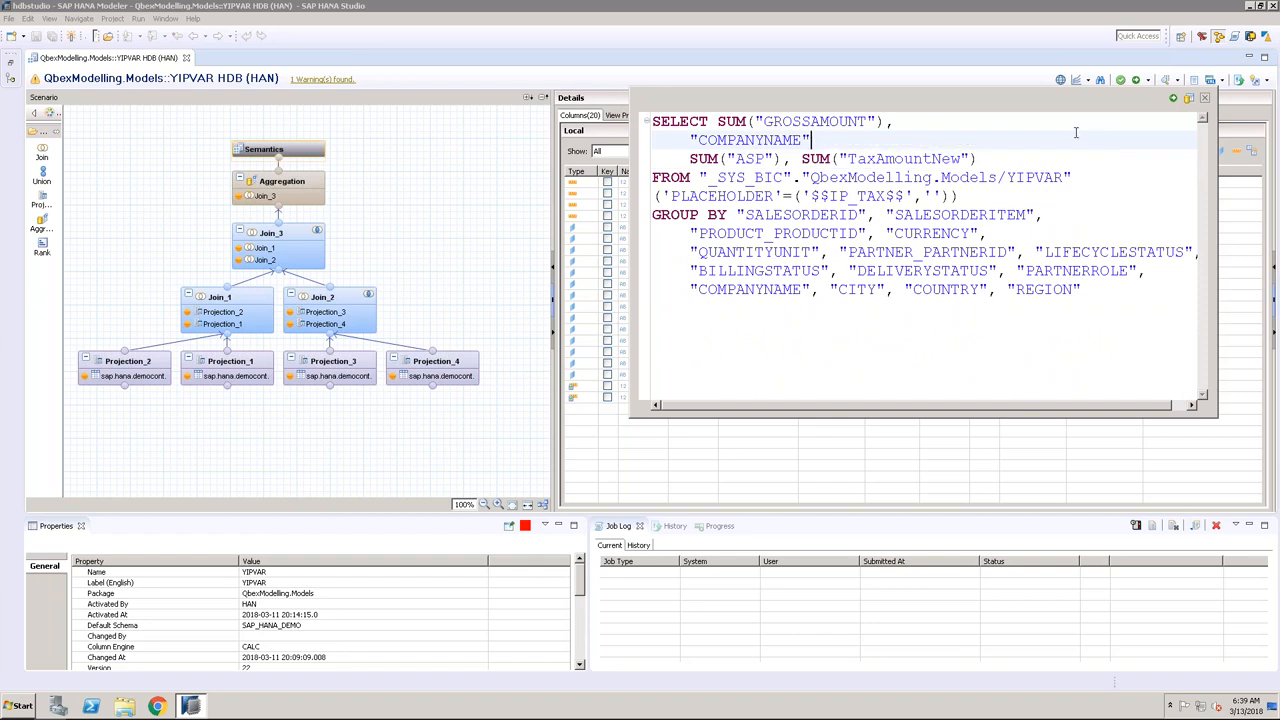
drag(688, 160, 987, 160)
key(Delete)
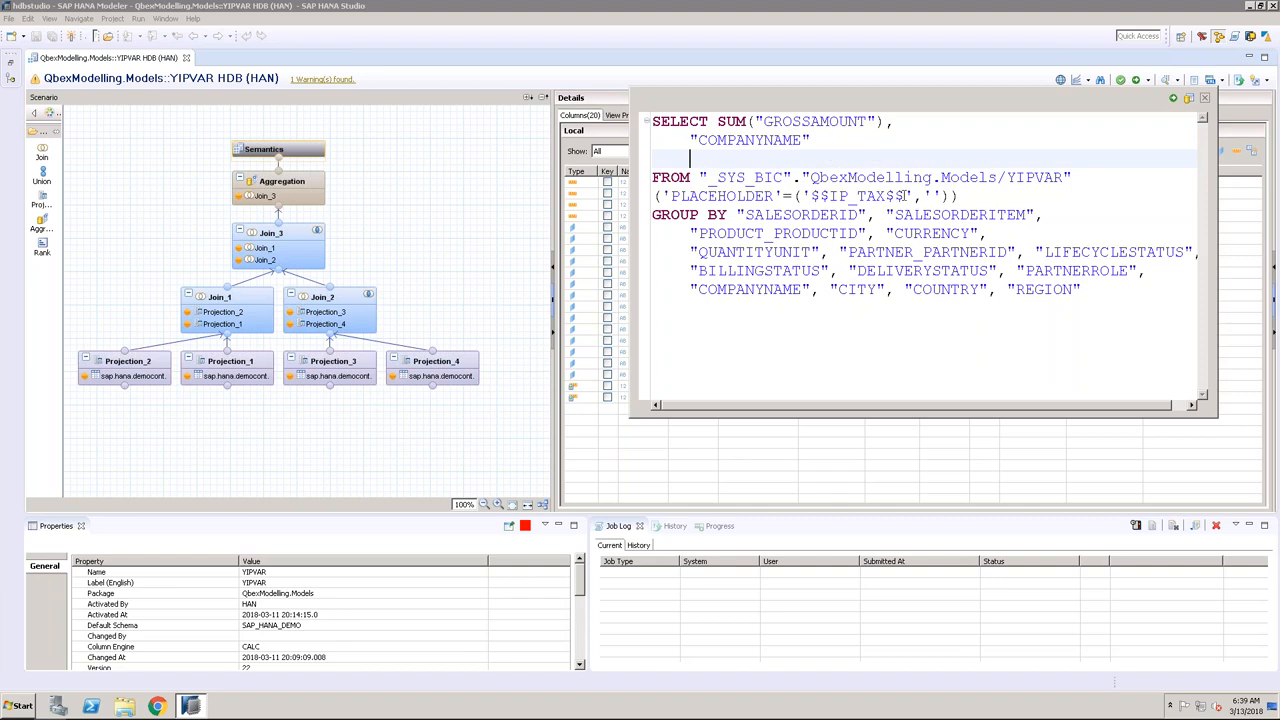
Step: Reduce the debug query's GROUP BY clause to "COMPANYNAME" only
click(858, 196)
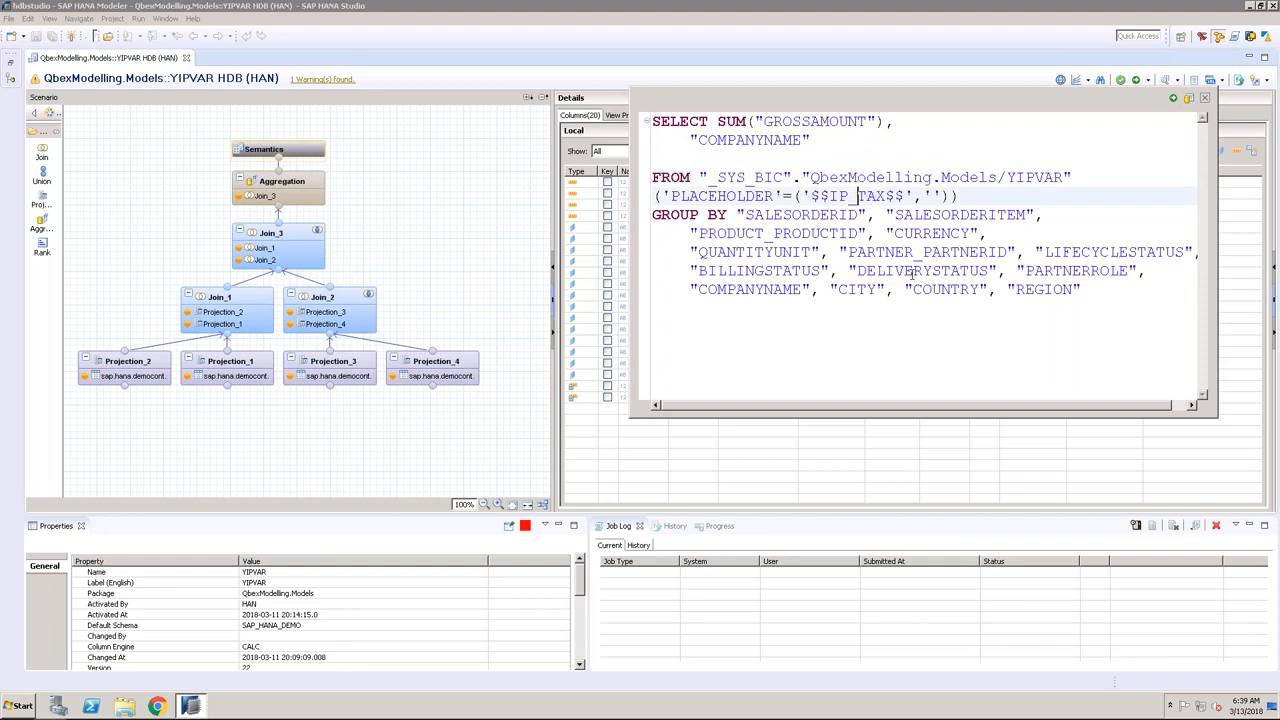
drag(738, 214, 1162, 272)
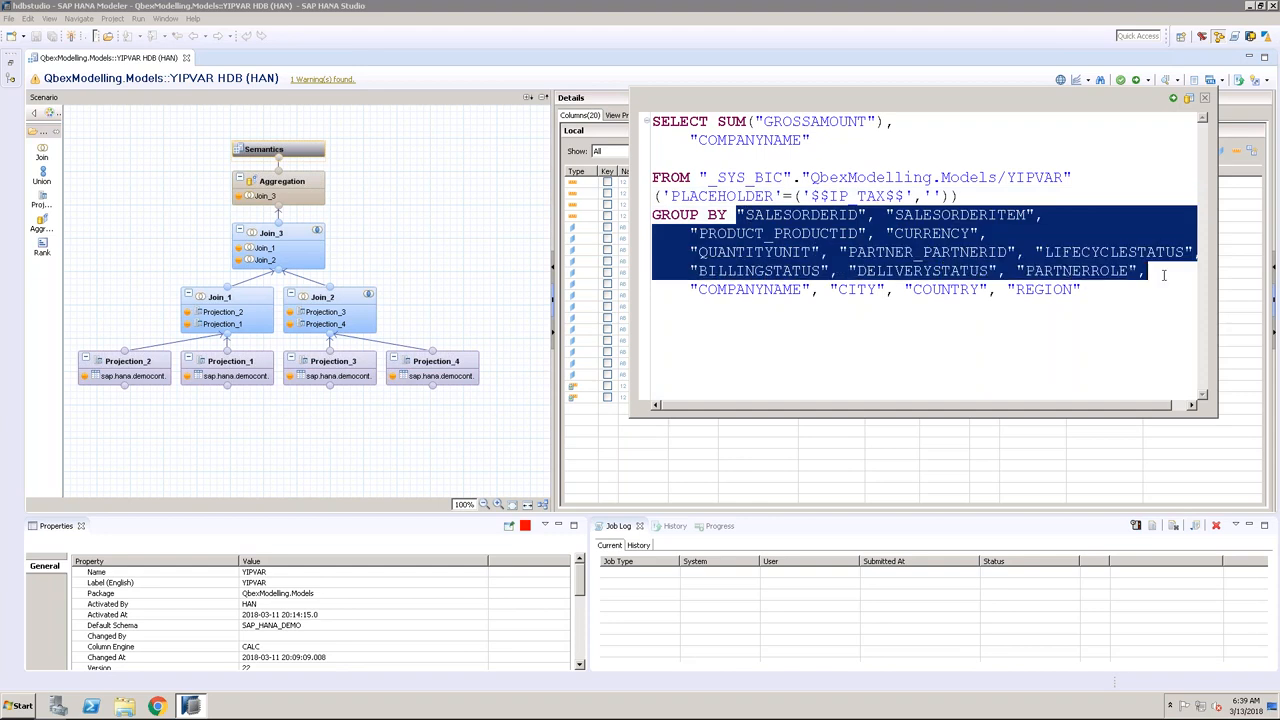
key(Delete)
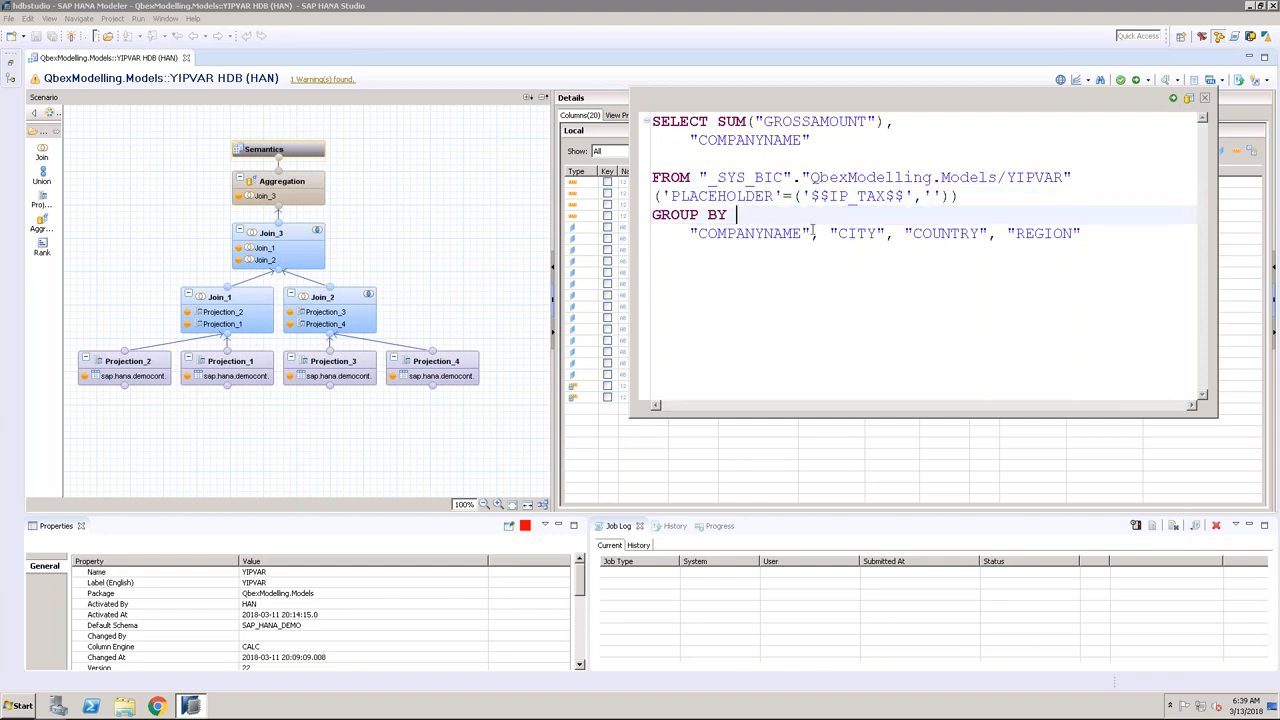
drag(820, 232, 1084, 230)
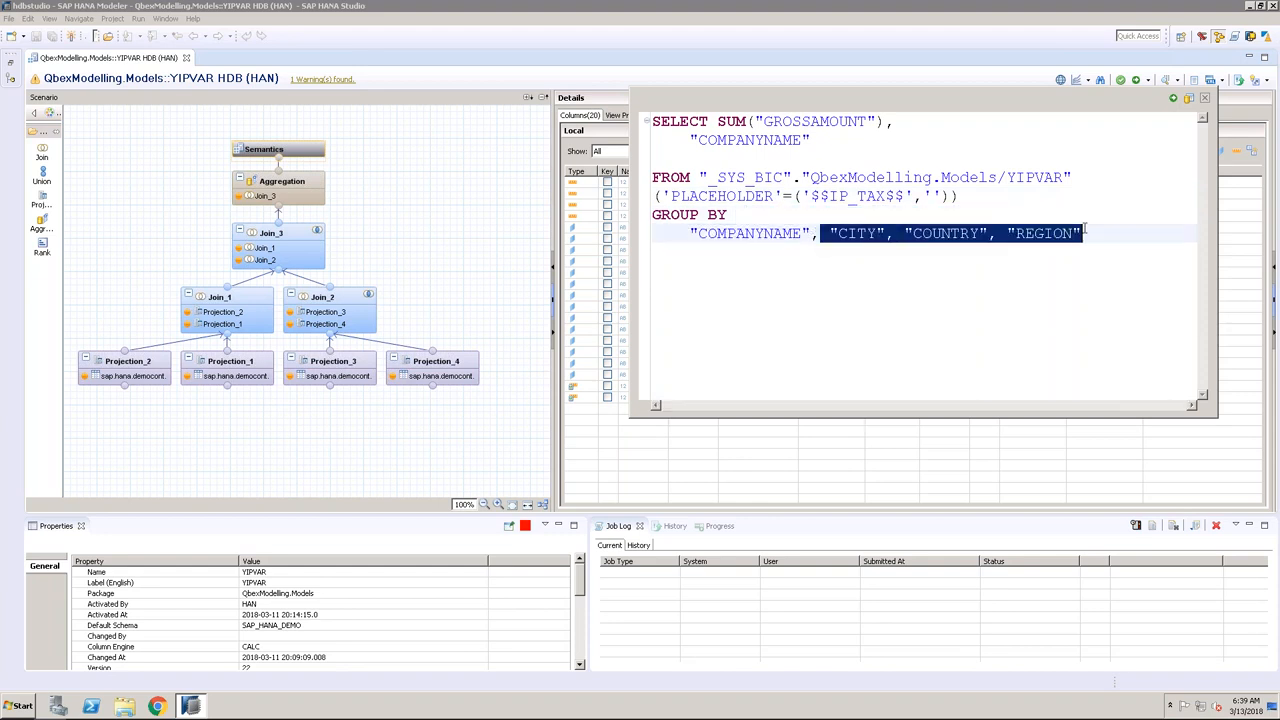
key(Delete)
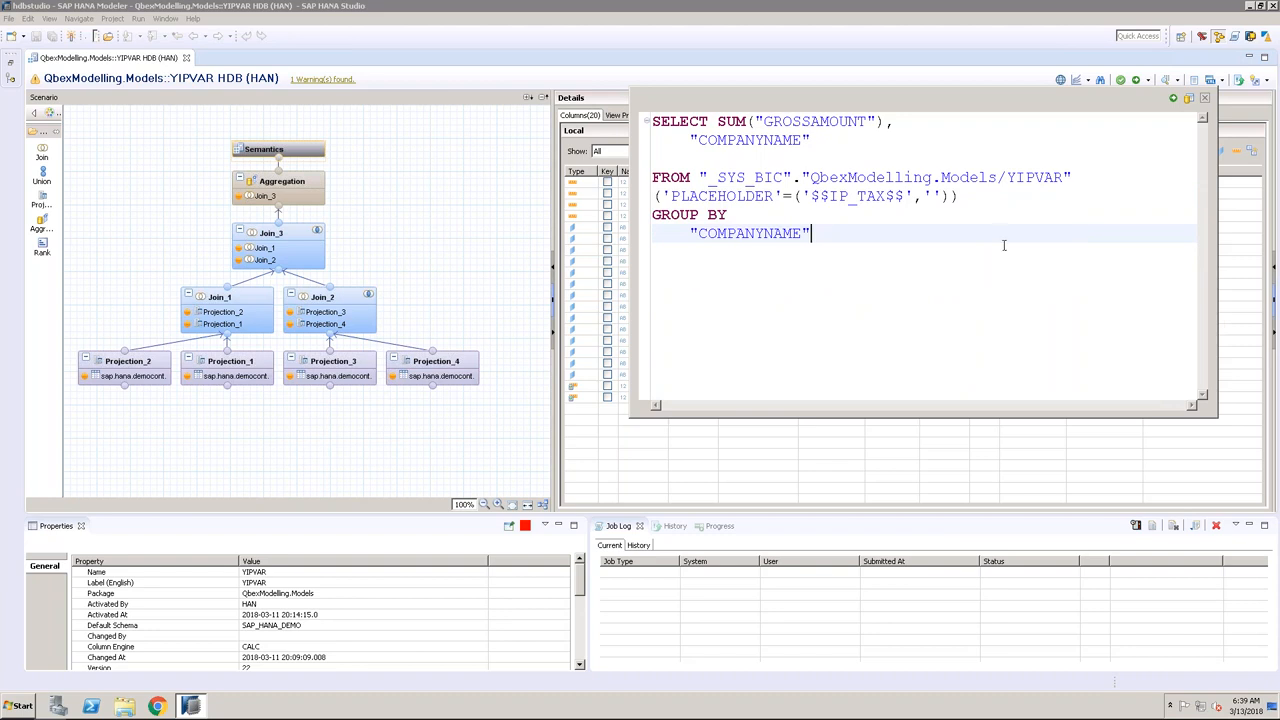
Step: Check the shortened query's clauses and try to run it in debug mode
click(685, 121)
click(736, 140)
click(790, 121)
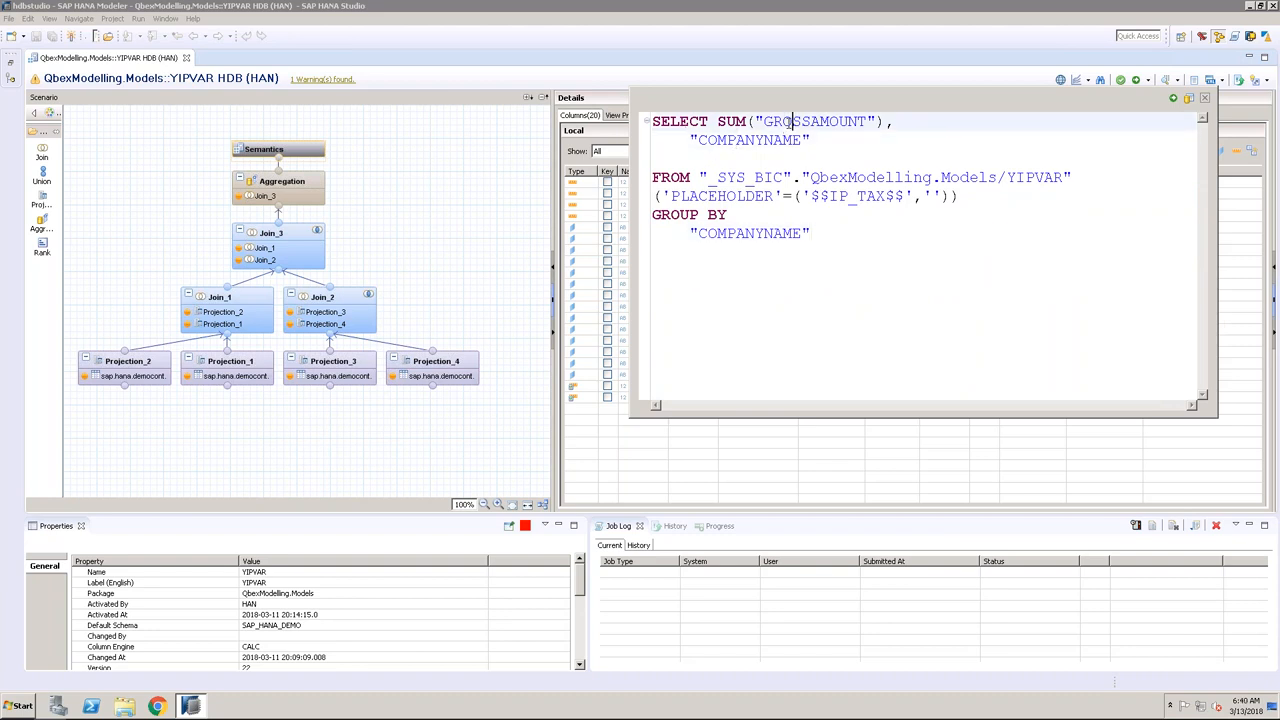
click(849, 196)
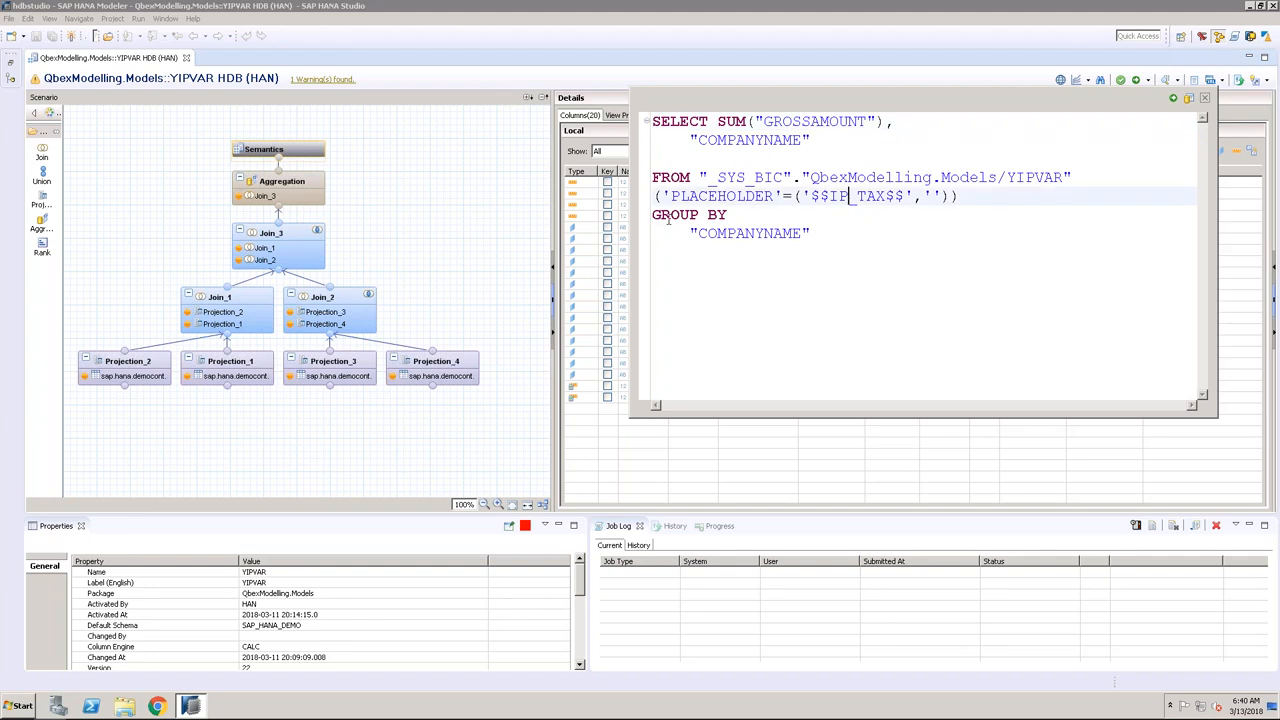
click(765, 233)
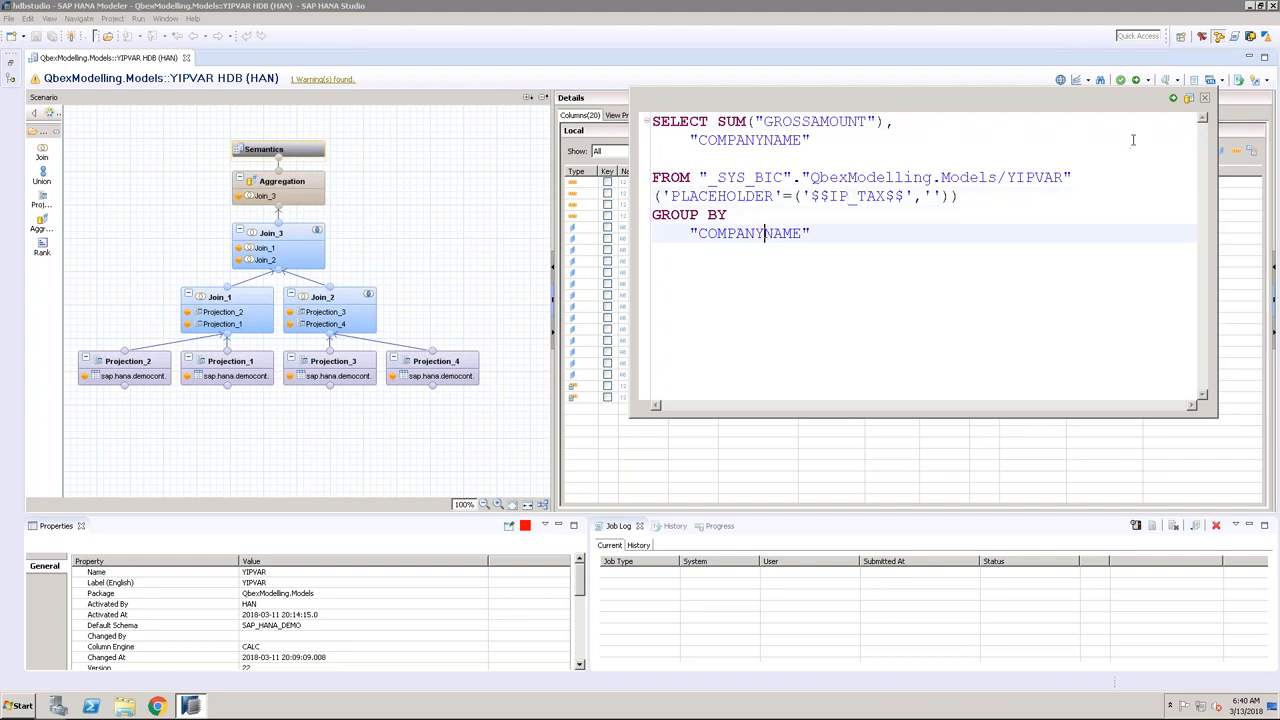
click(1173, 97)
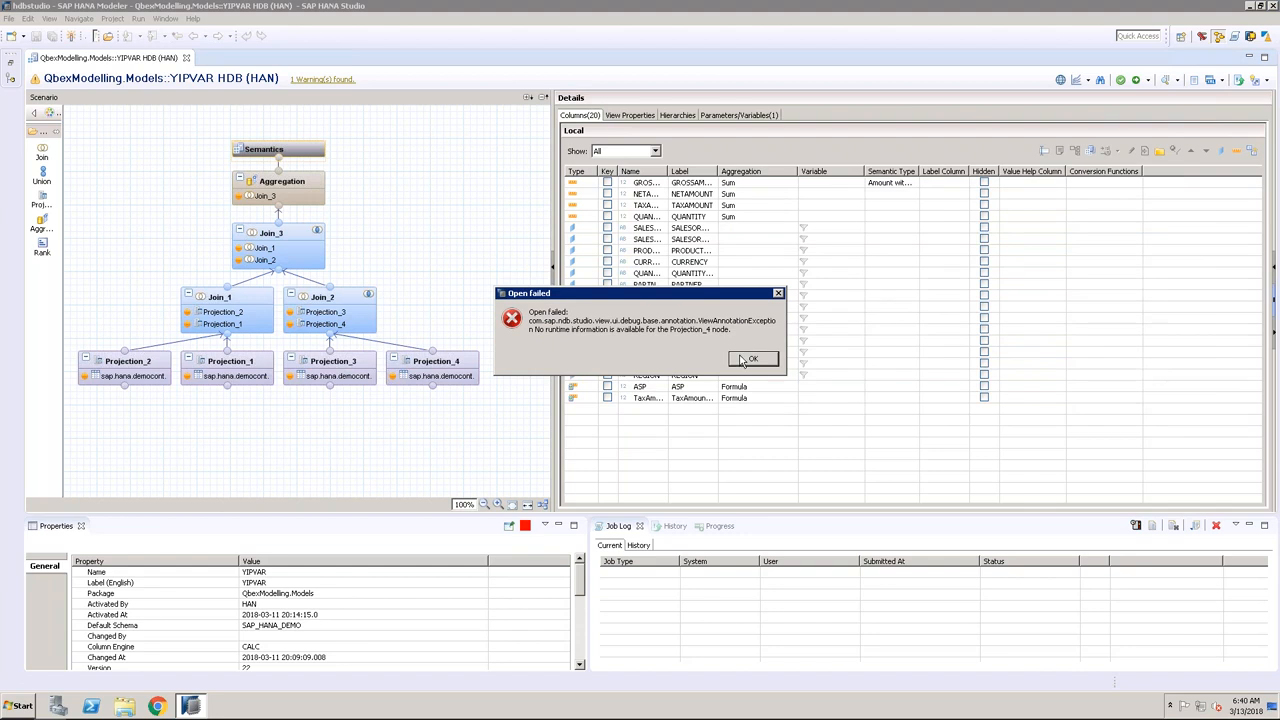
click(751, 359)
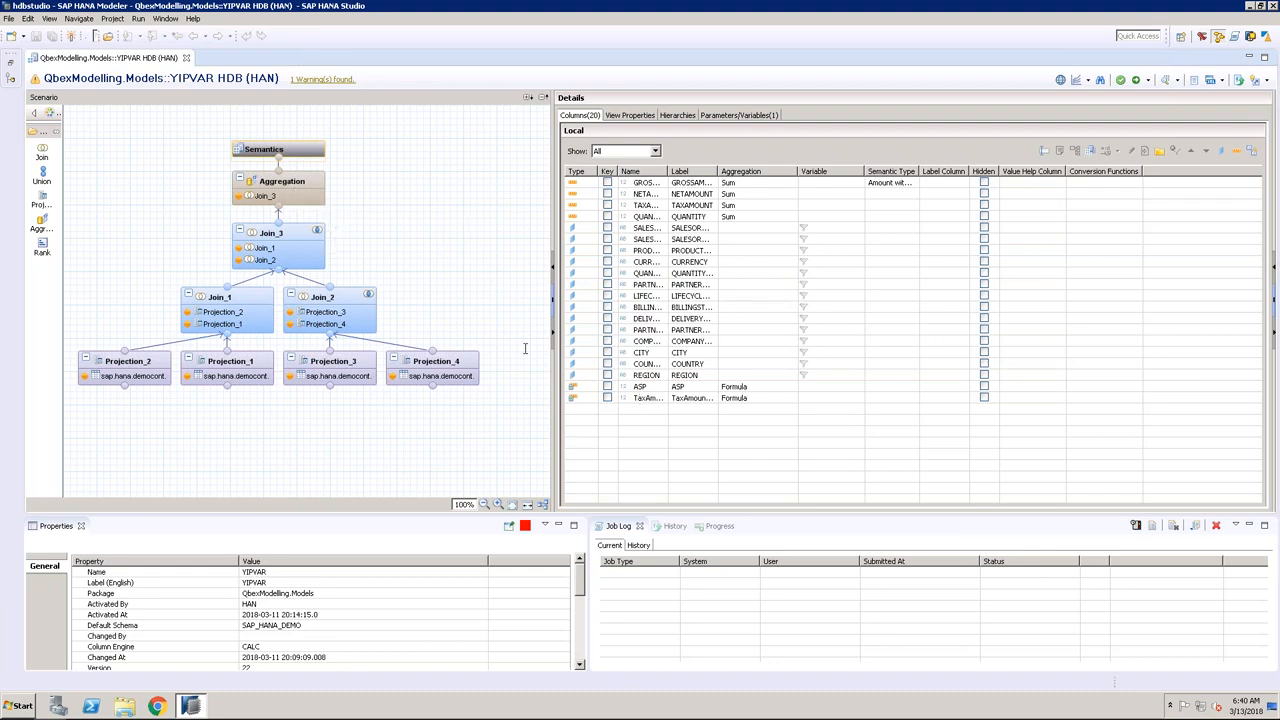
Step: Remove the calculated column TaxAmountNew from the Aggregation node
click(295, 187)
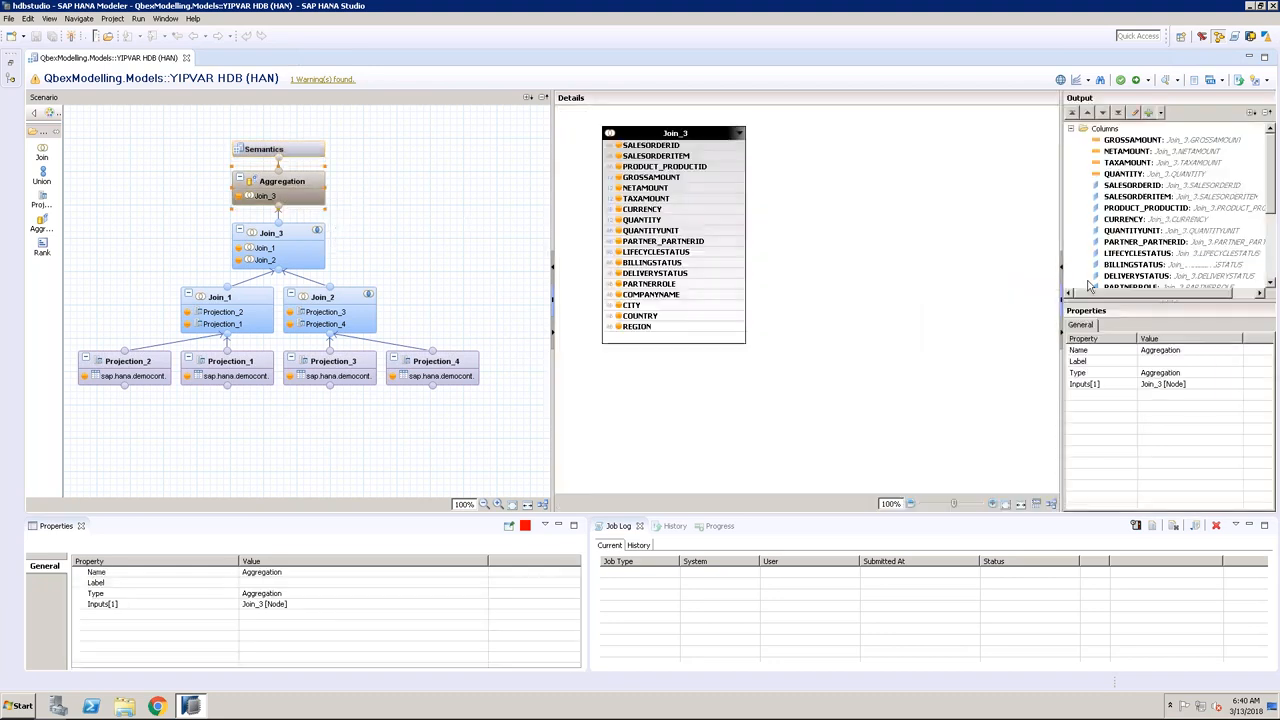
click(1070, 129)
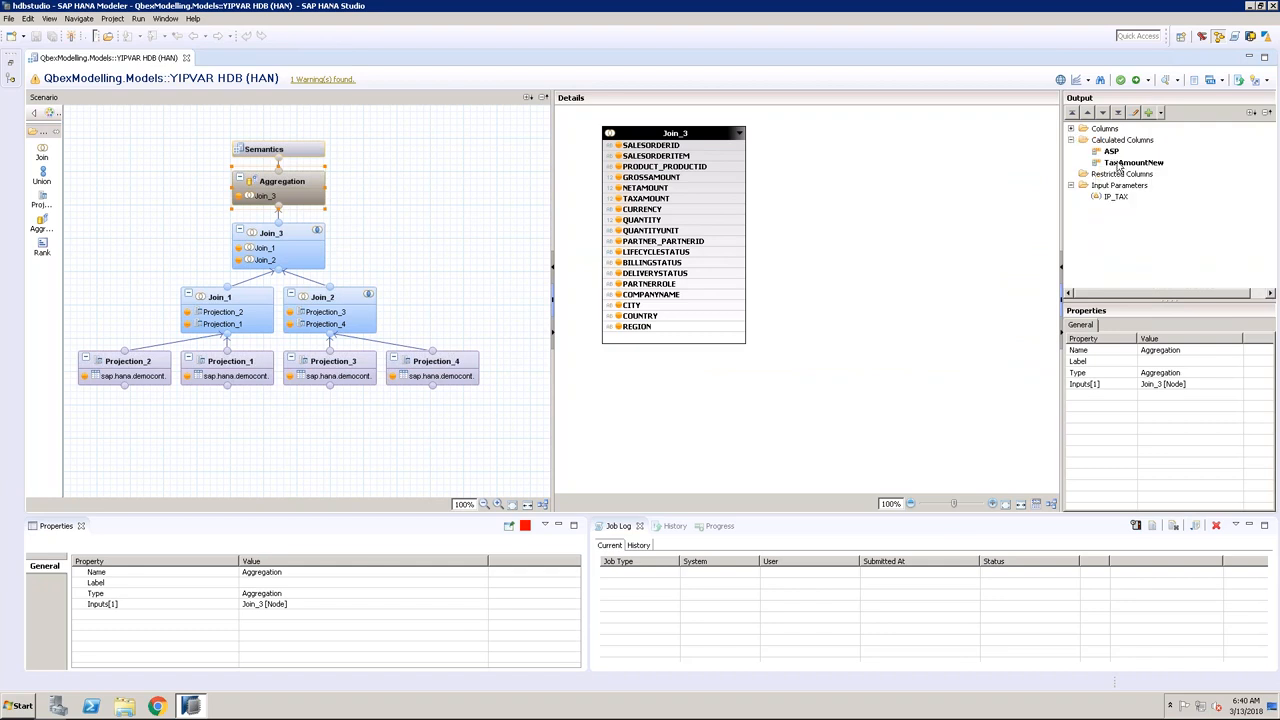
click(1119, 164)
right_click(1119, 166)
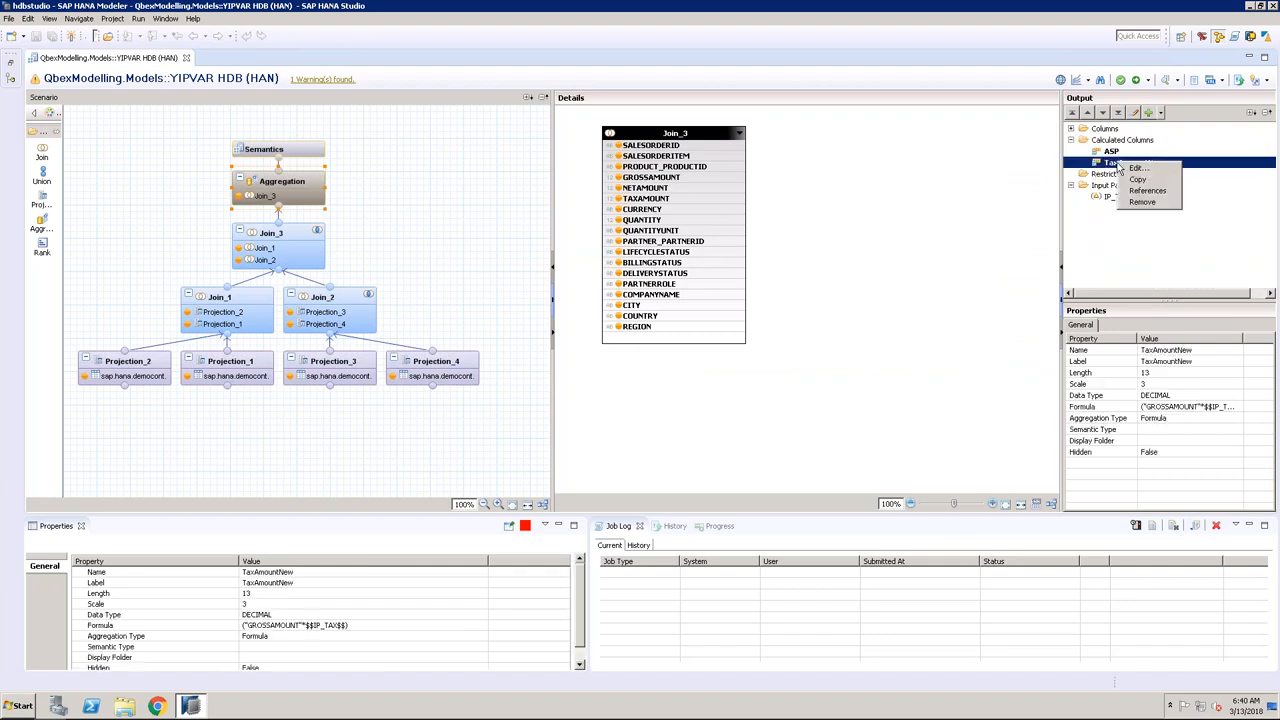
click(1146, 203)
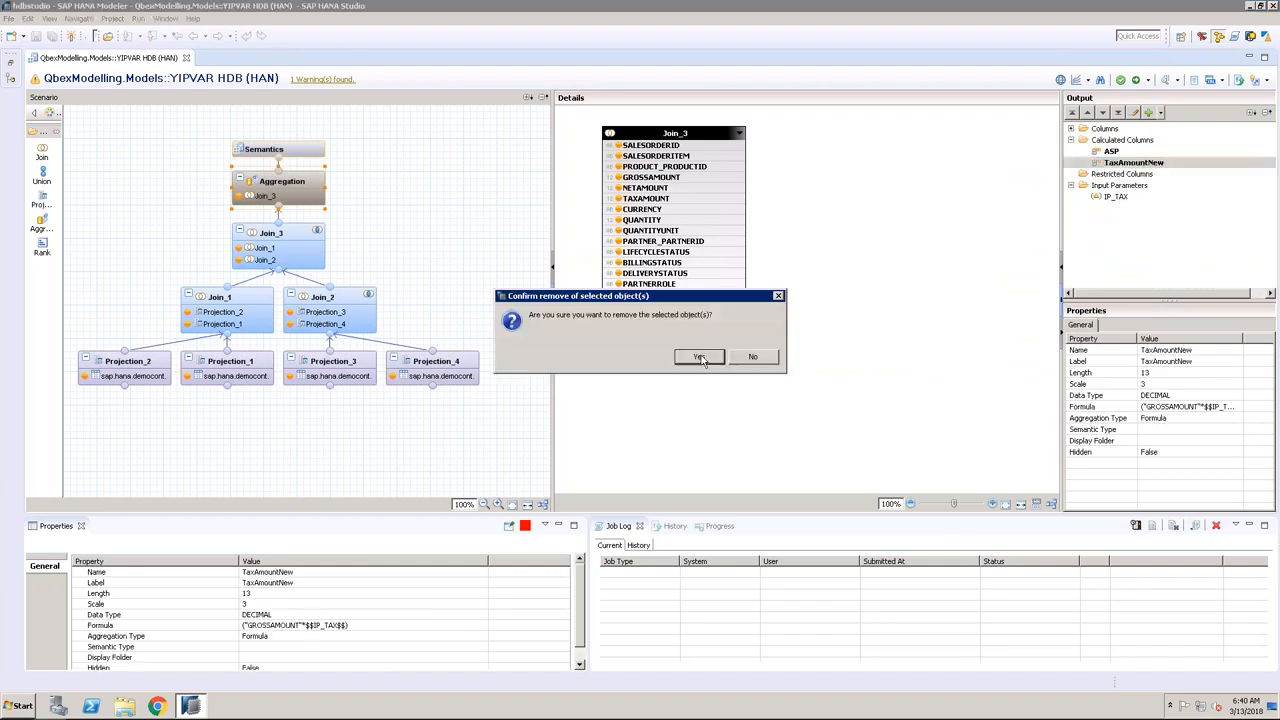
click(700, 354)
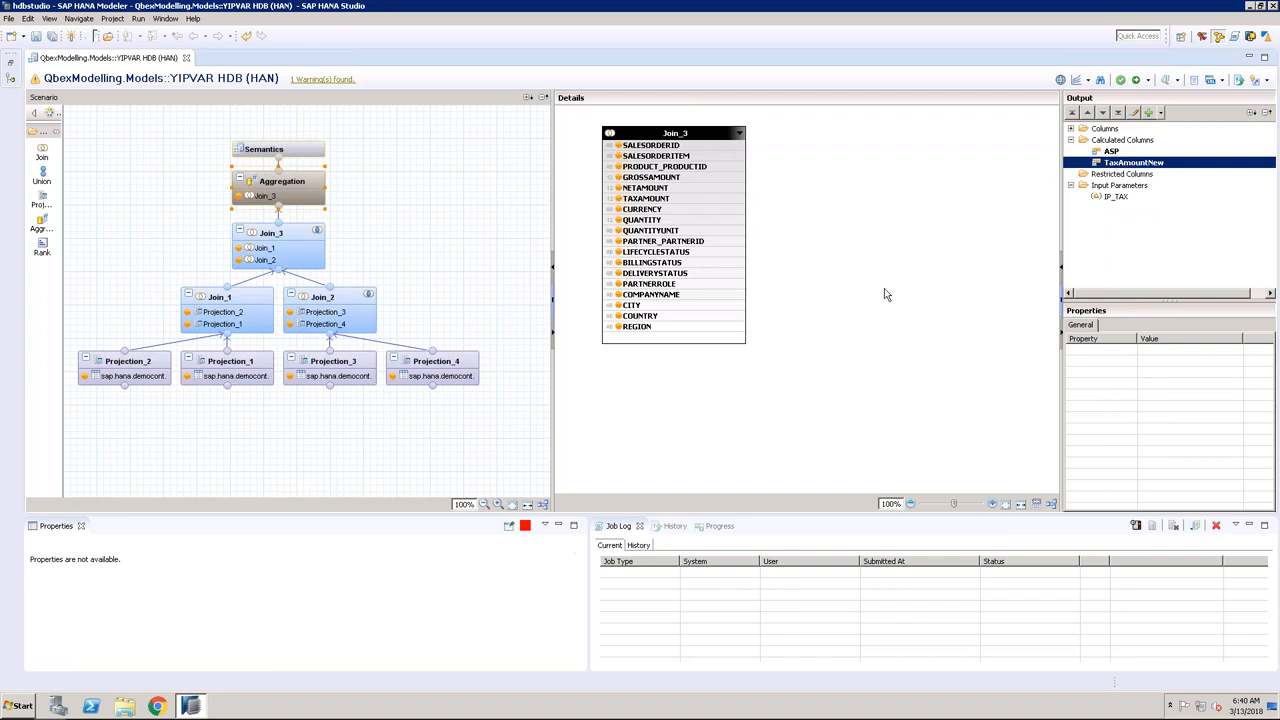
Step: Delete the IP_TAX PLACEHOLDER clause from the view's debug query and try to run the query
click(1088, 80)
click(1106, 117)
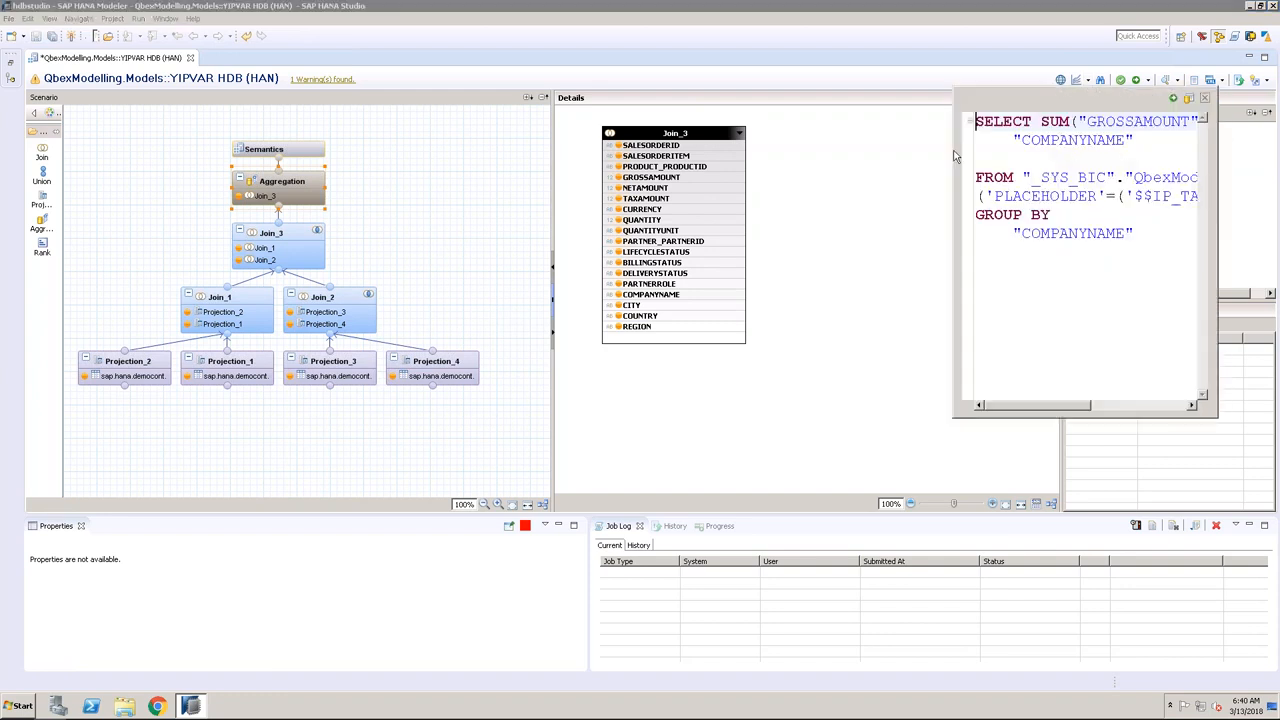
drag(955, 157, 744, 157)
drag(1075, 196, 758, 190)
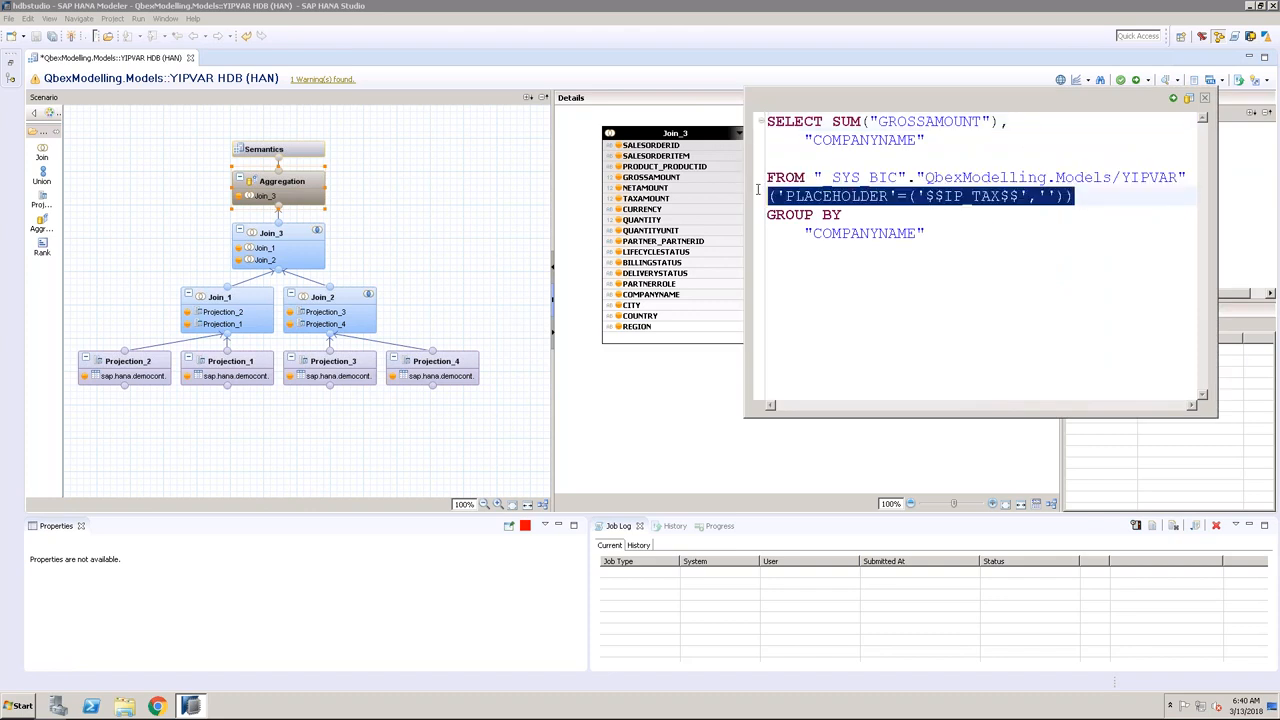
key(Delete)
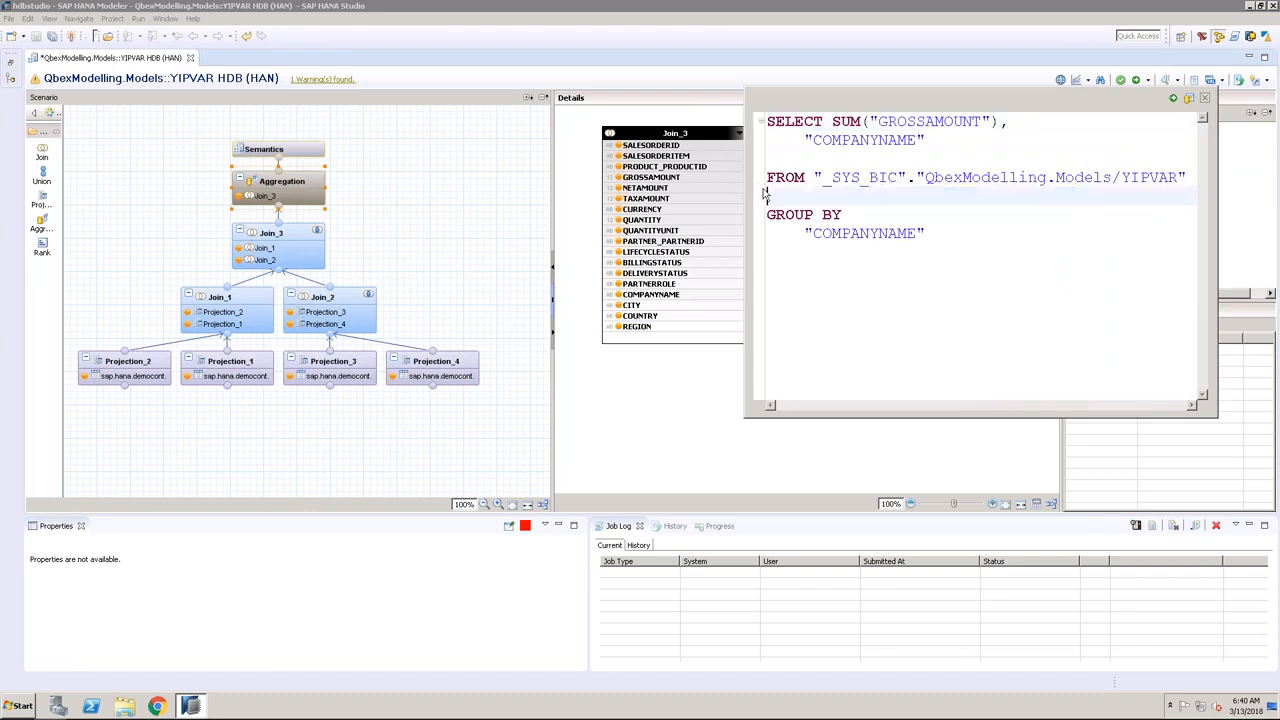
click(1175, 99)
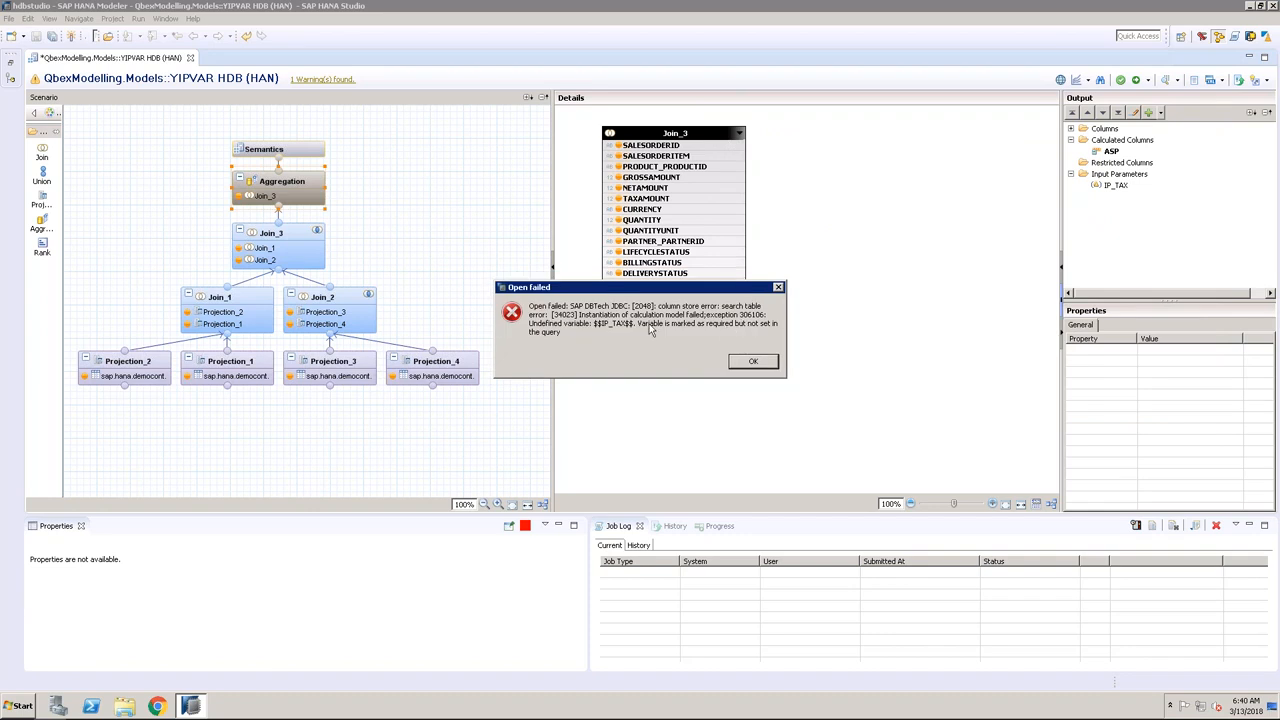
click(753, 364)
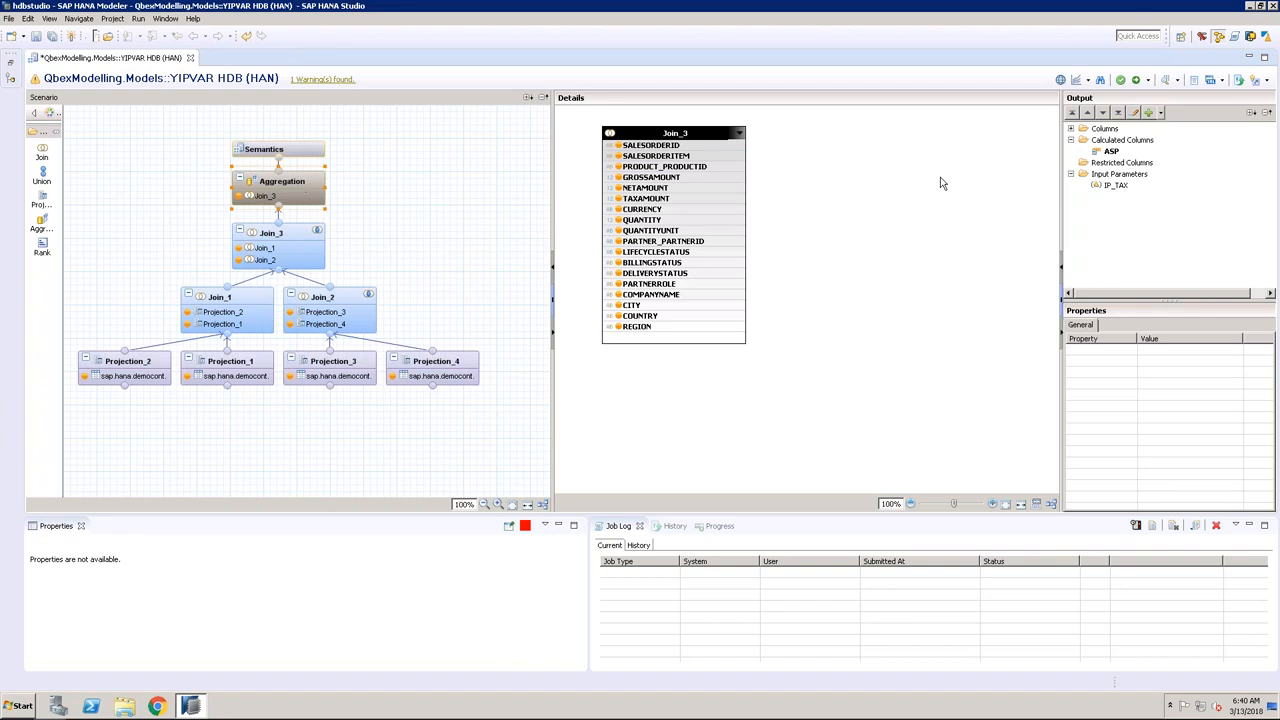
Step: Delete the input parameter IP_TAX from the Aggregation node and activate the YIPVAR view
right_click(1099, 188)
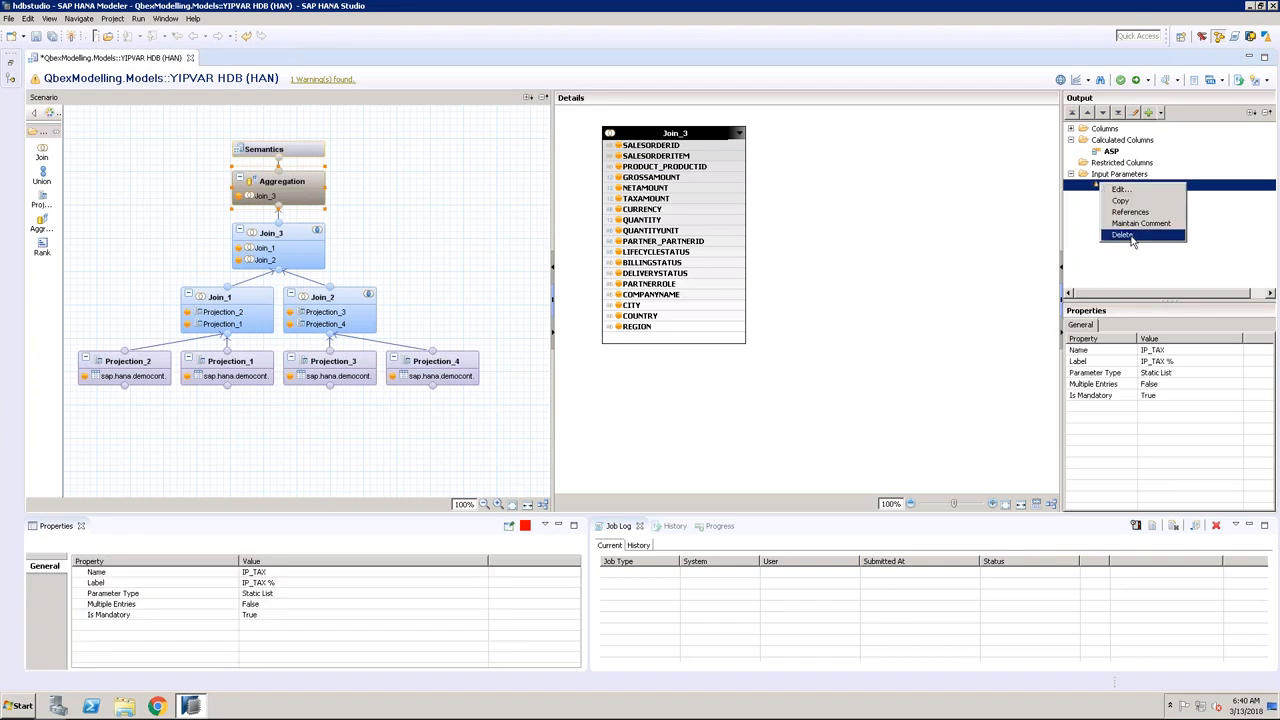
click(1133, 242)
click(718, 357)
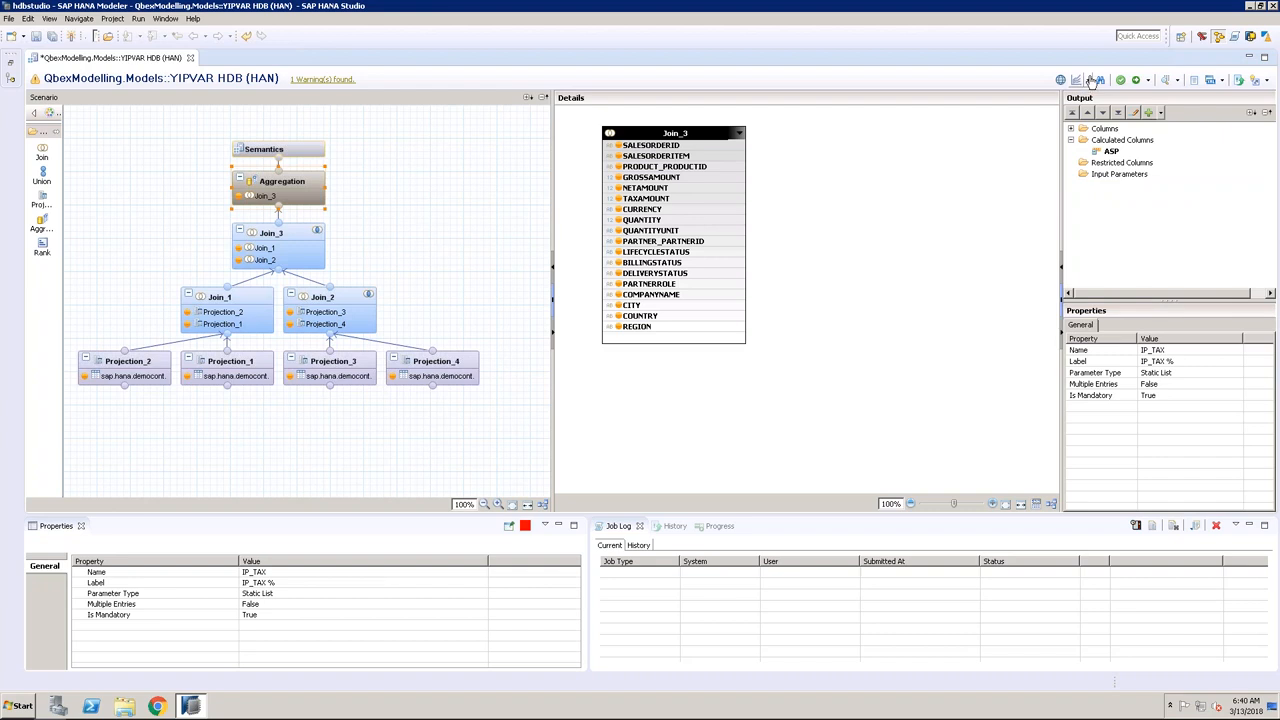
click(1087, 80)
click(1037, 132)
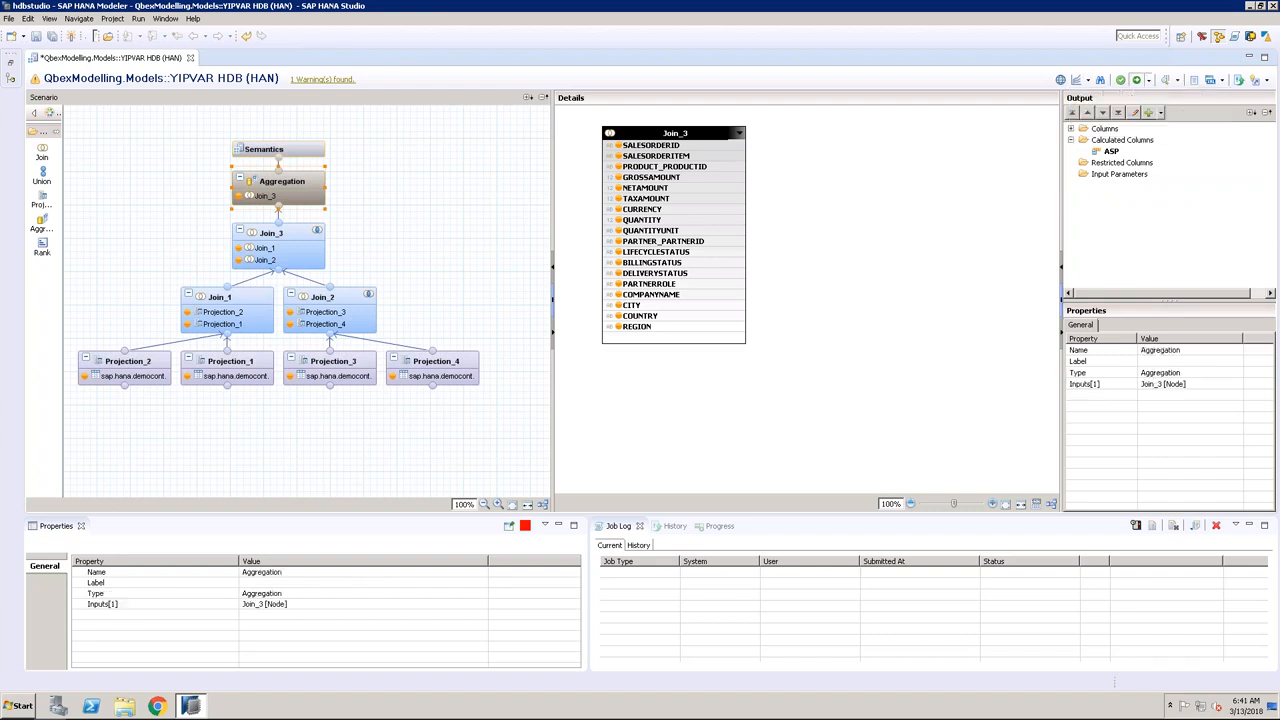
click(1138, 80)
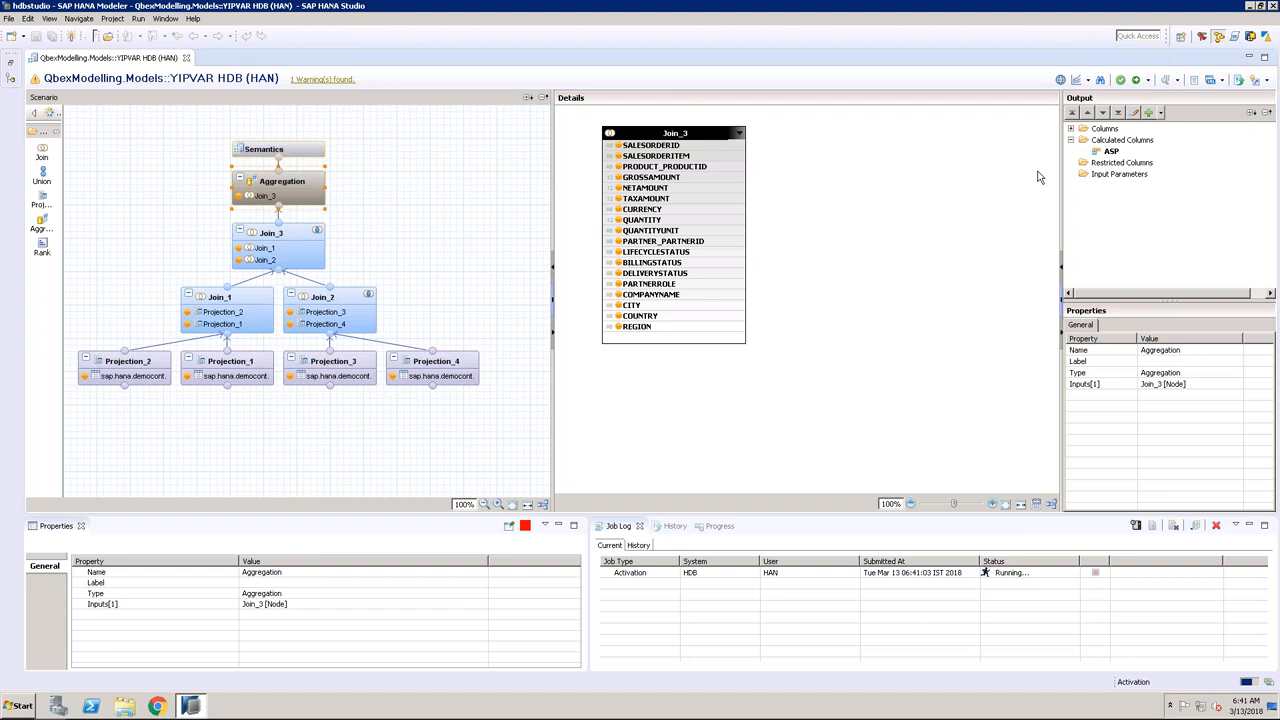
Step: Try to debug the activated YIPVAR view with the query for gross amount by company name
click(1086, 80)
click(1110, 117)
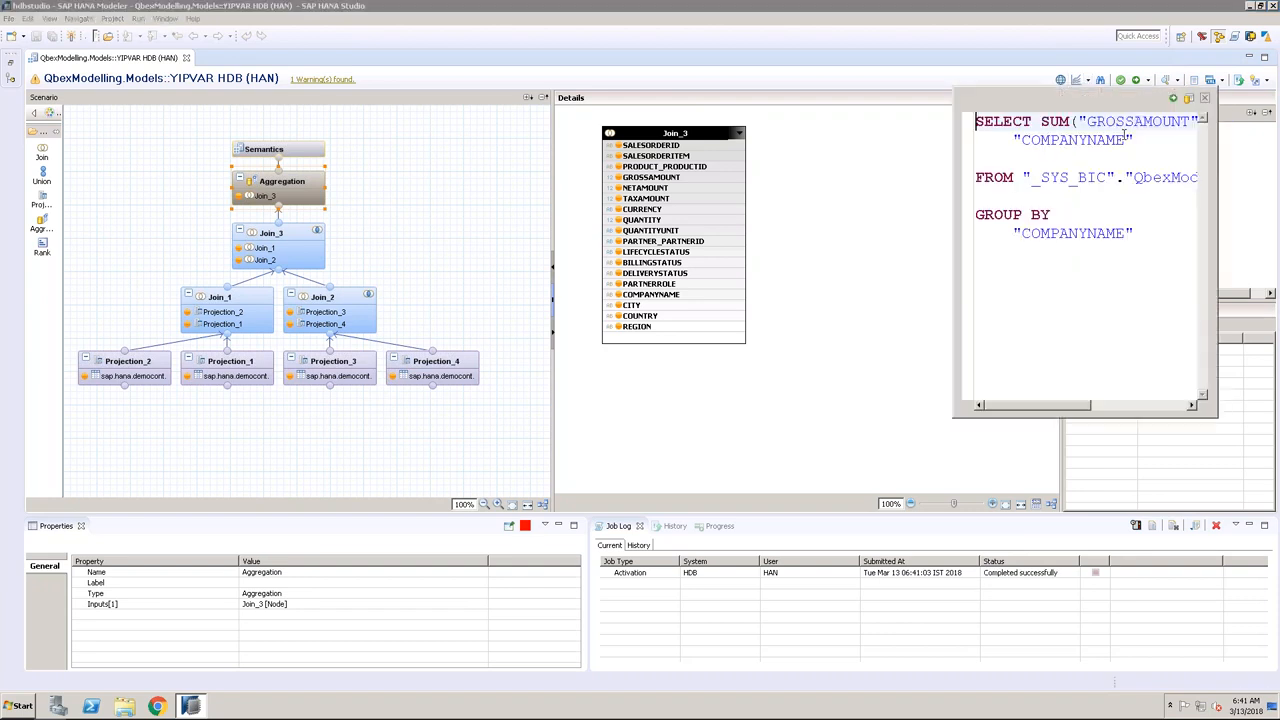
click(1172, 98)
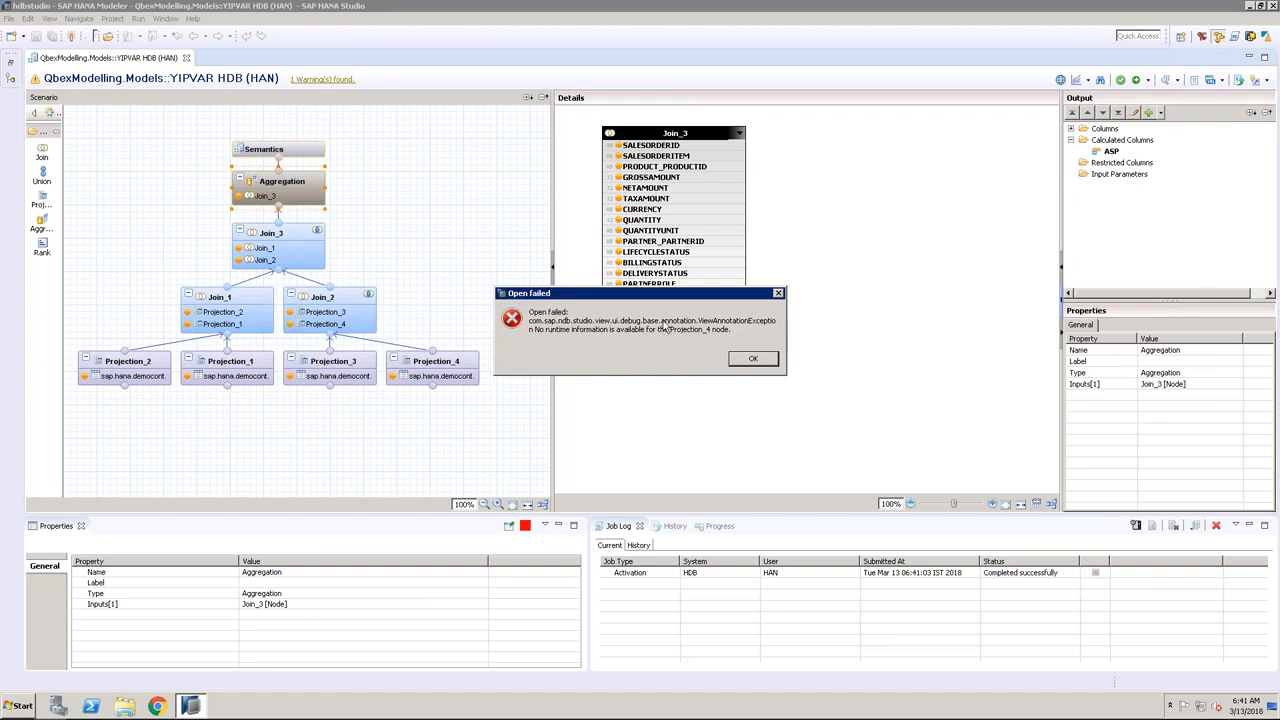
Step: Close the YIPVAR view, open the YCUSTOMER calculation view and debug it with its default query
click(755, 360)
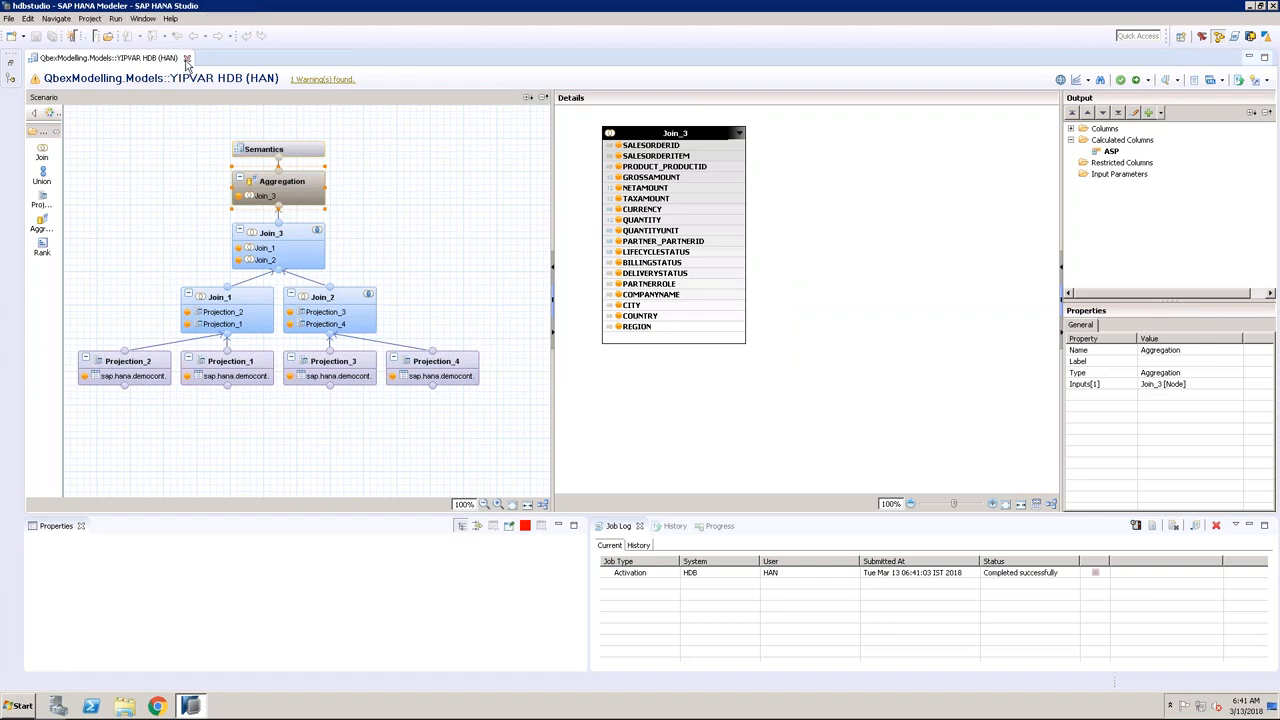
click(185, 58)
click(10, 63)
double_click(118, 247)
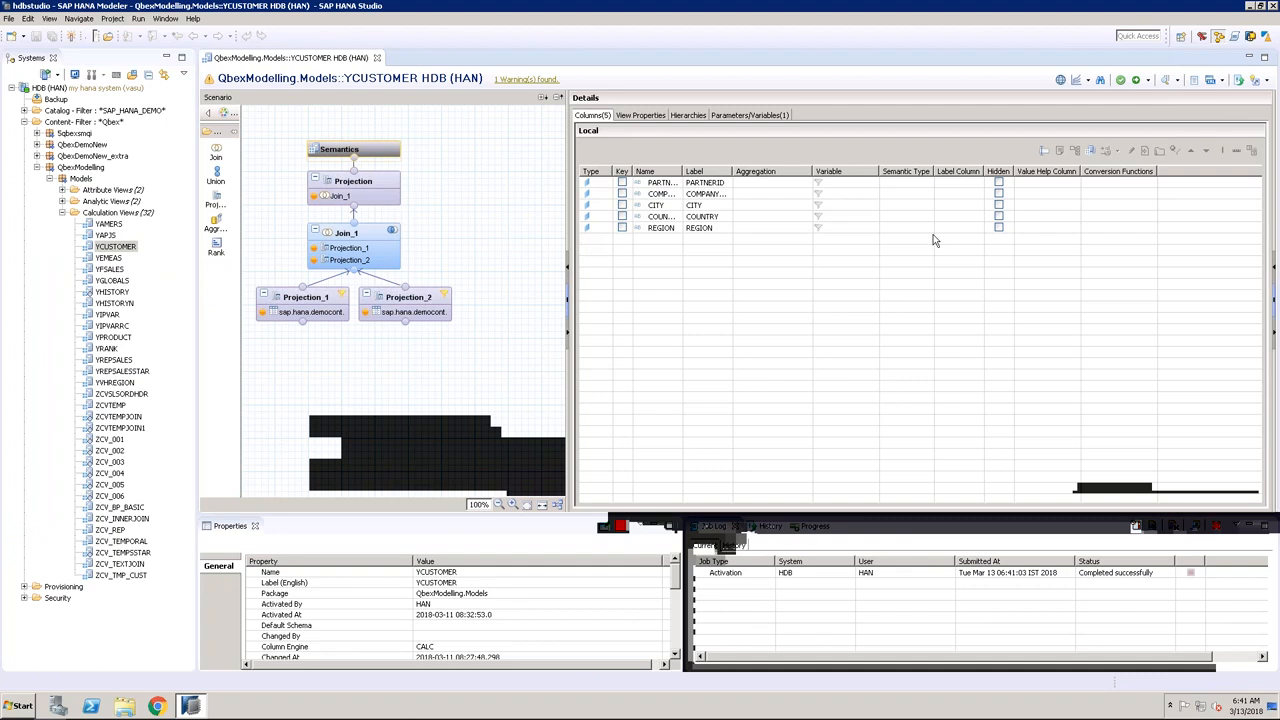
click(1088, 80)
click(1120, 121)
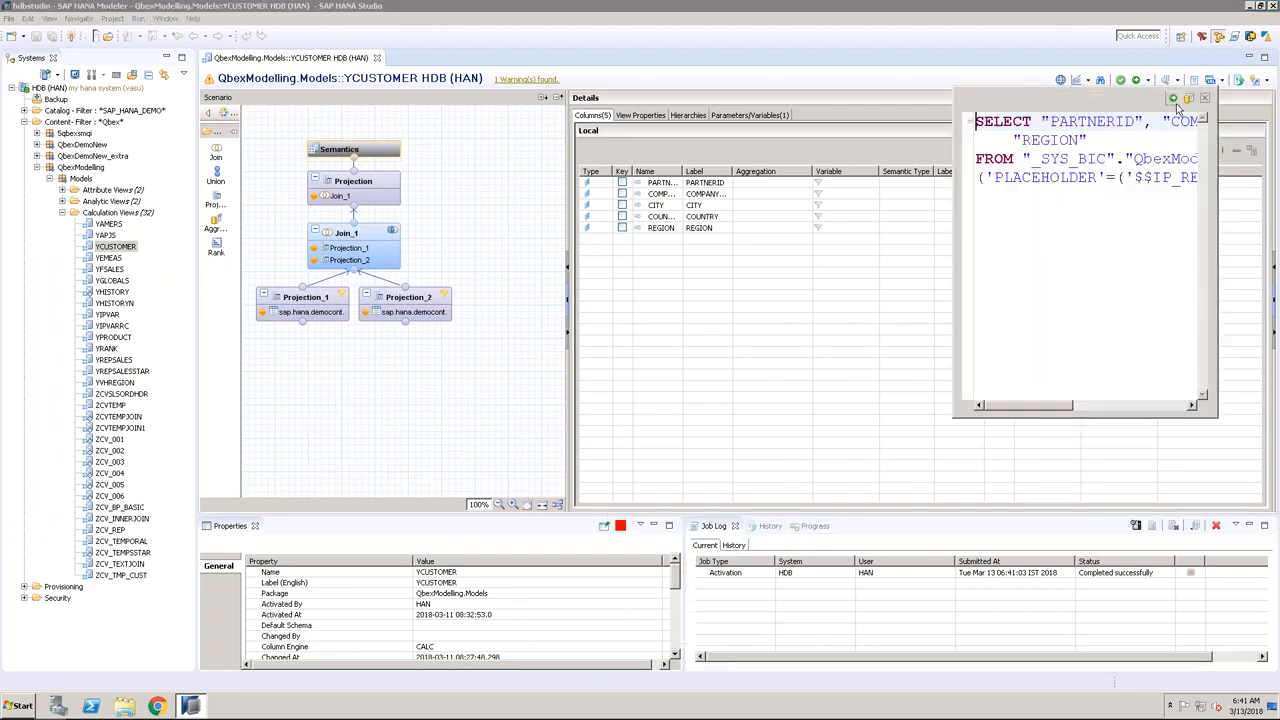
click(1174, 99)
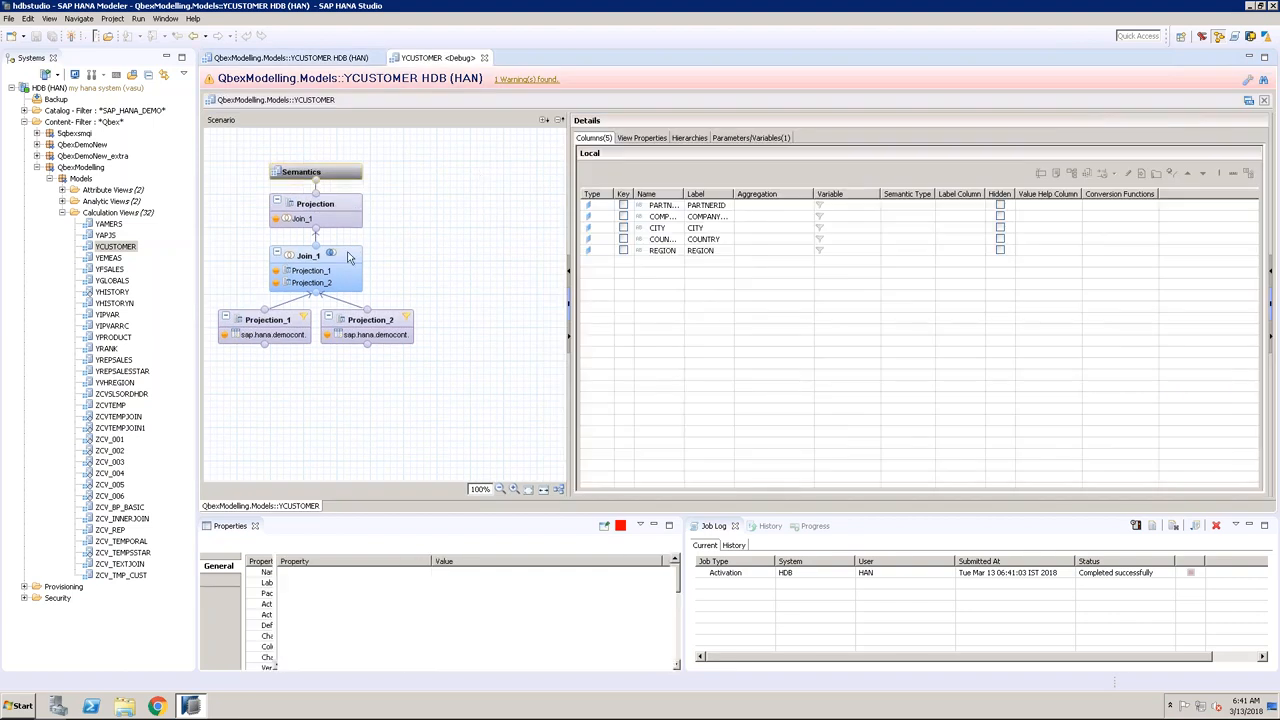
Step: Examine the node queries of Projection, Projection_1 and Projection_2 in the YCUSTOMER debug session, and close the session and the view
click(348, 258)
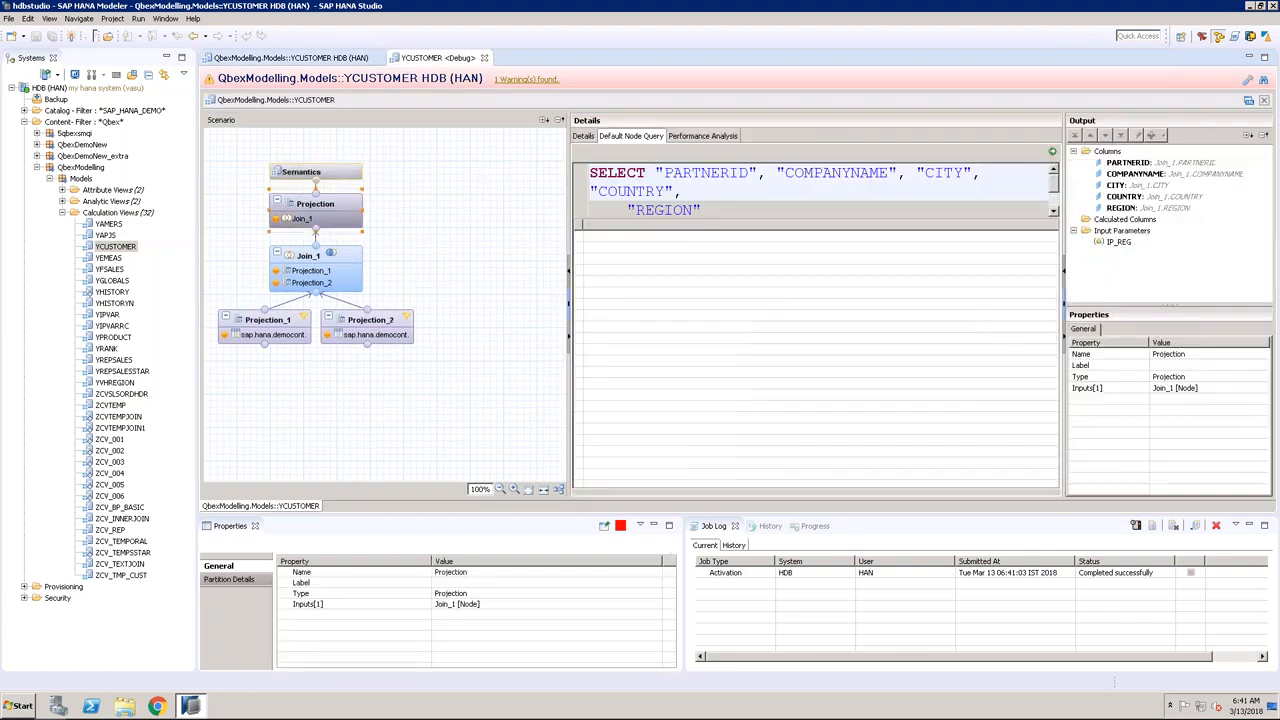
click(266, 325)
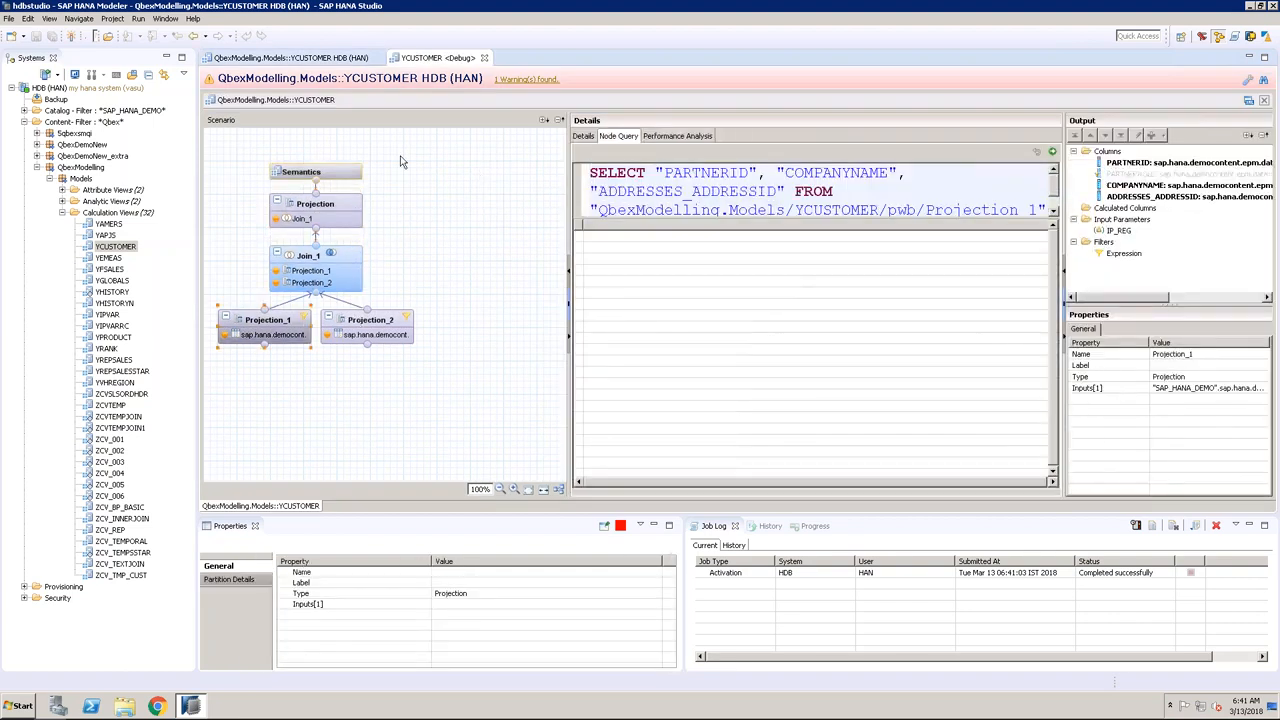
click(365, 330)
click(484, 57)
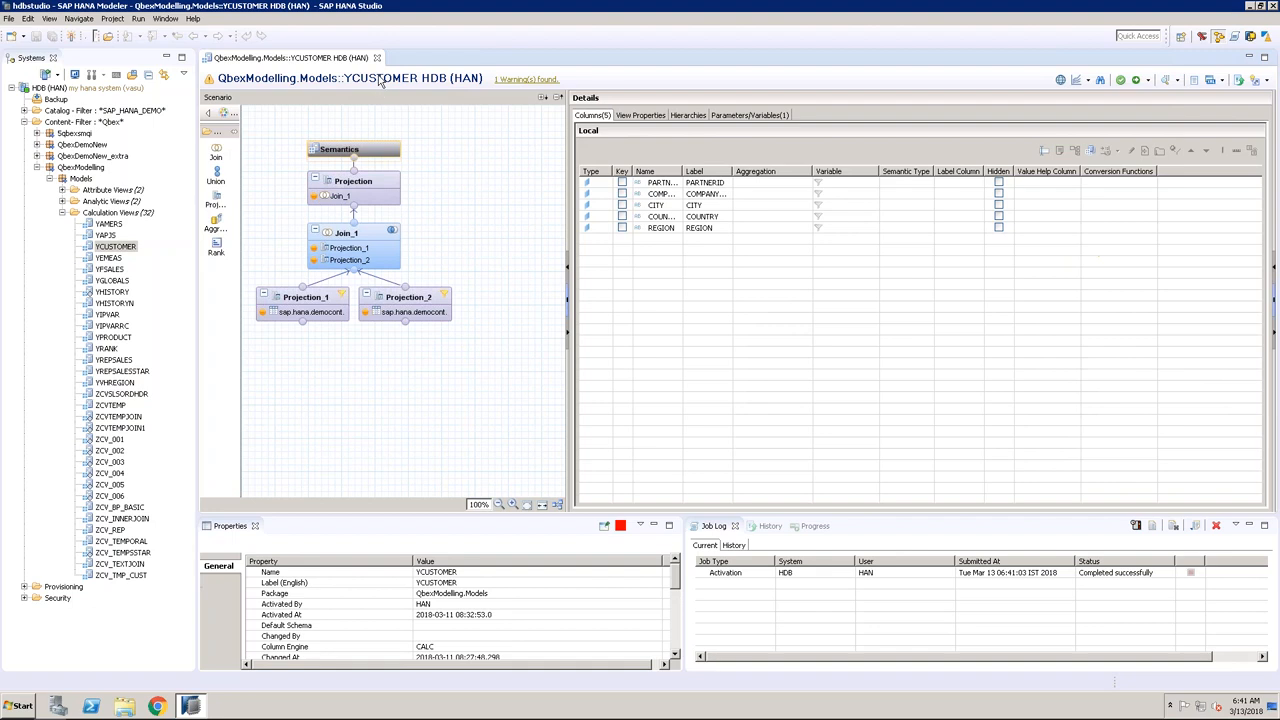
click(377, 57)
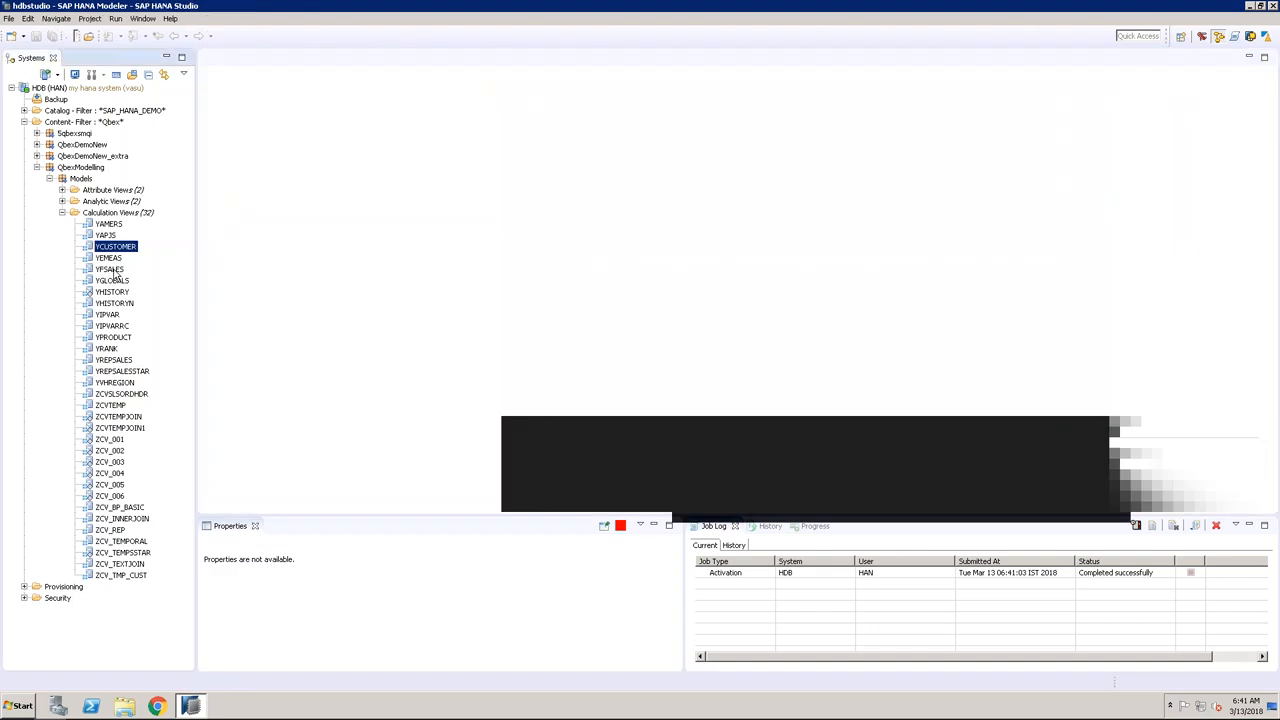
Step: Open the YFSALES calculation view and bring up its debug query in a widened query window
double_click(112, 270)
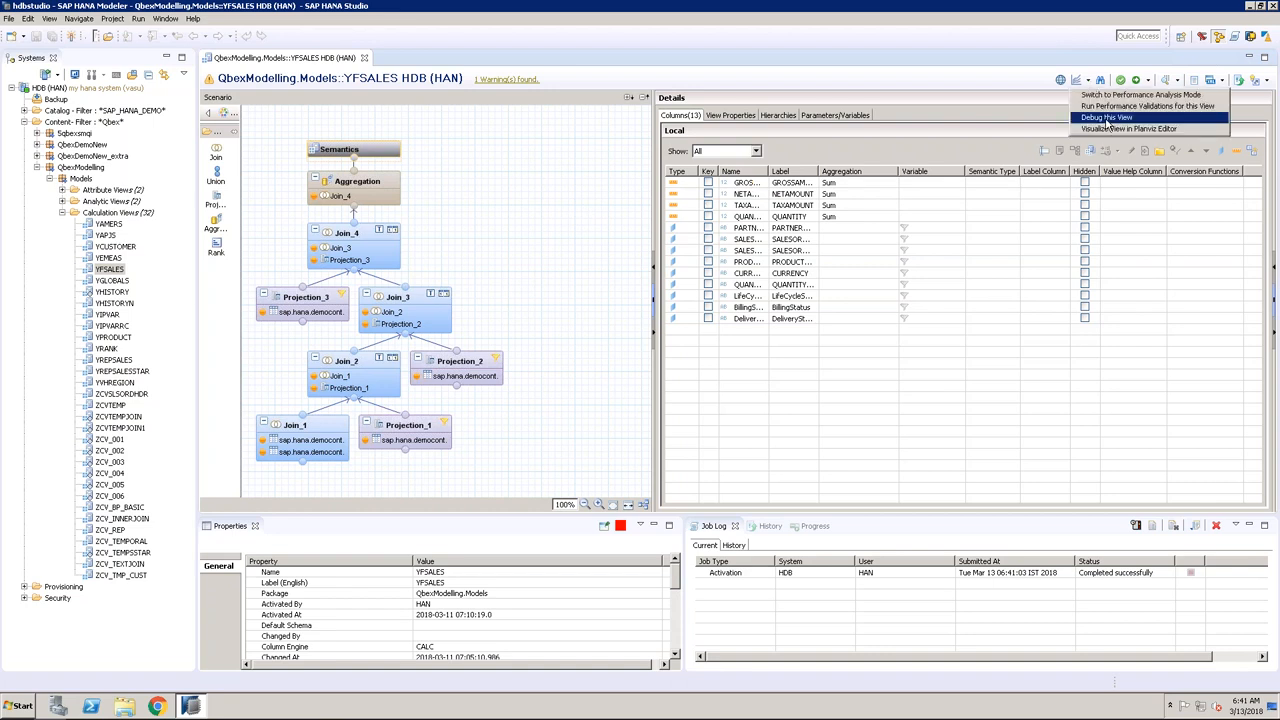
click(1106, 117)
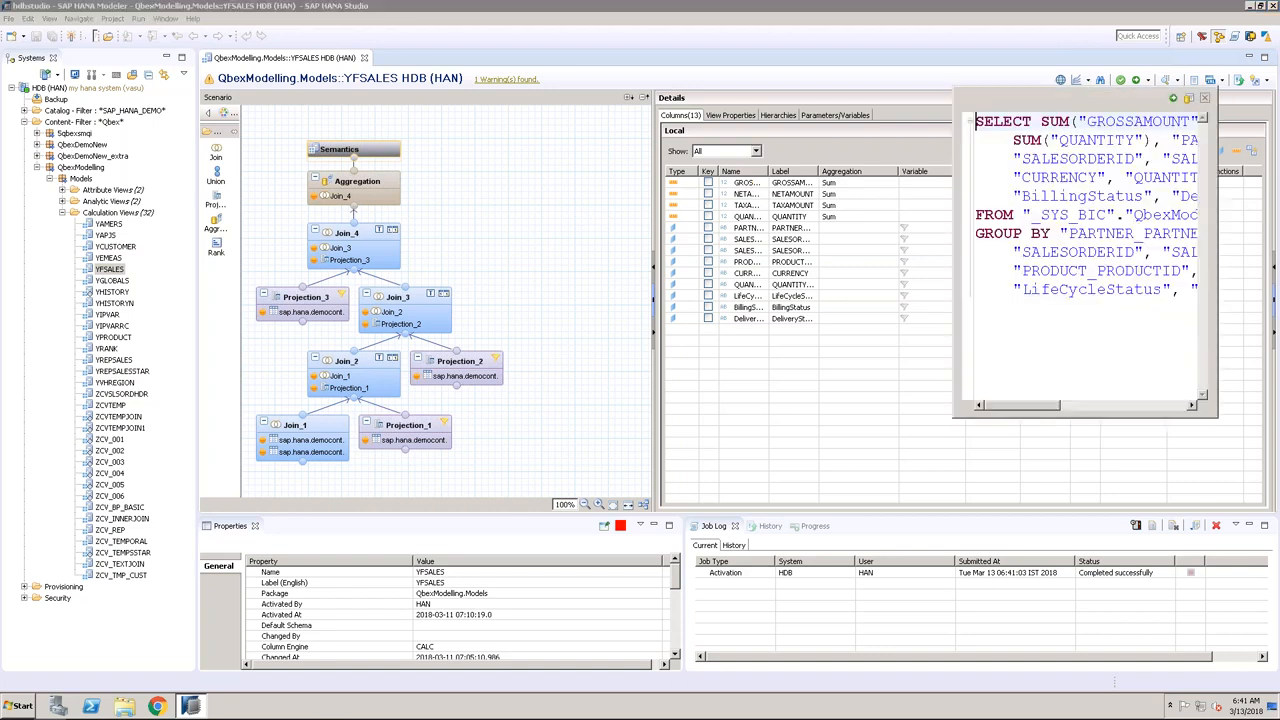
drag(954, 149, 478, 150)
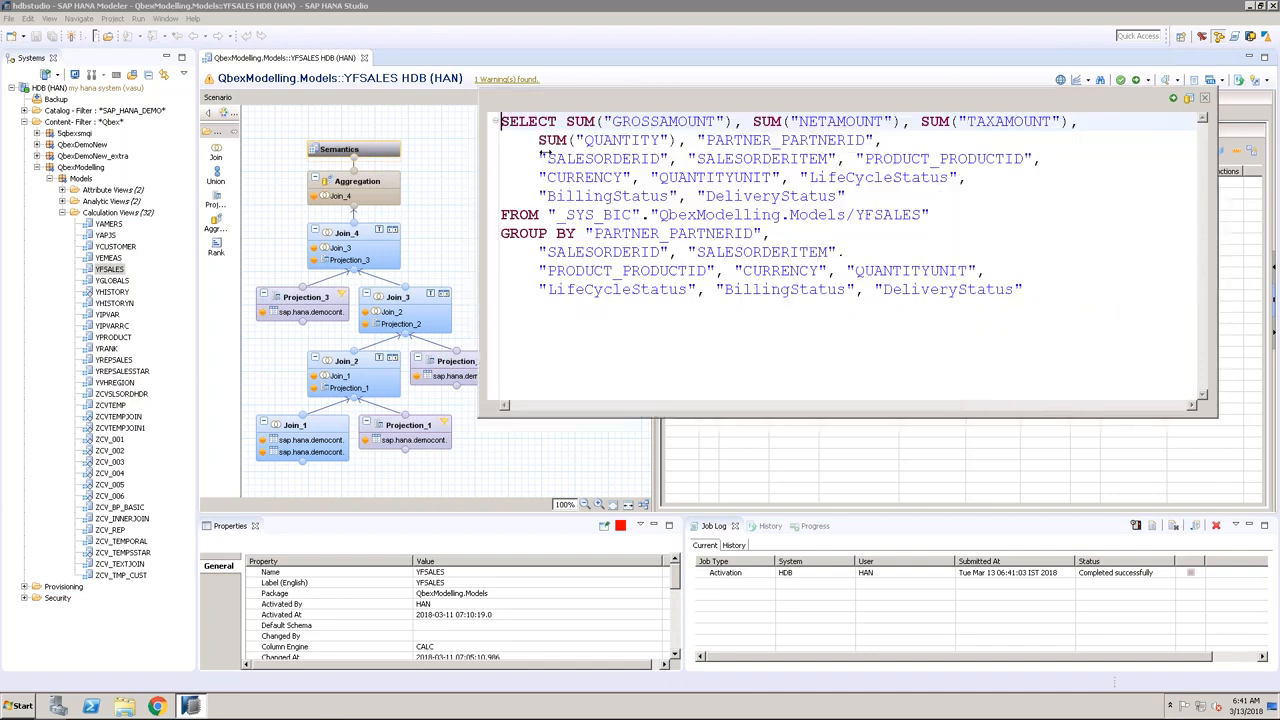
Step: Reduce the SELECT list of the YFSALES debug query to SUM("GROSSAMOUNT") and "PRODUCT_PRODUCTID"
click(857, 196)
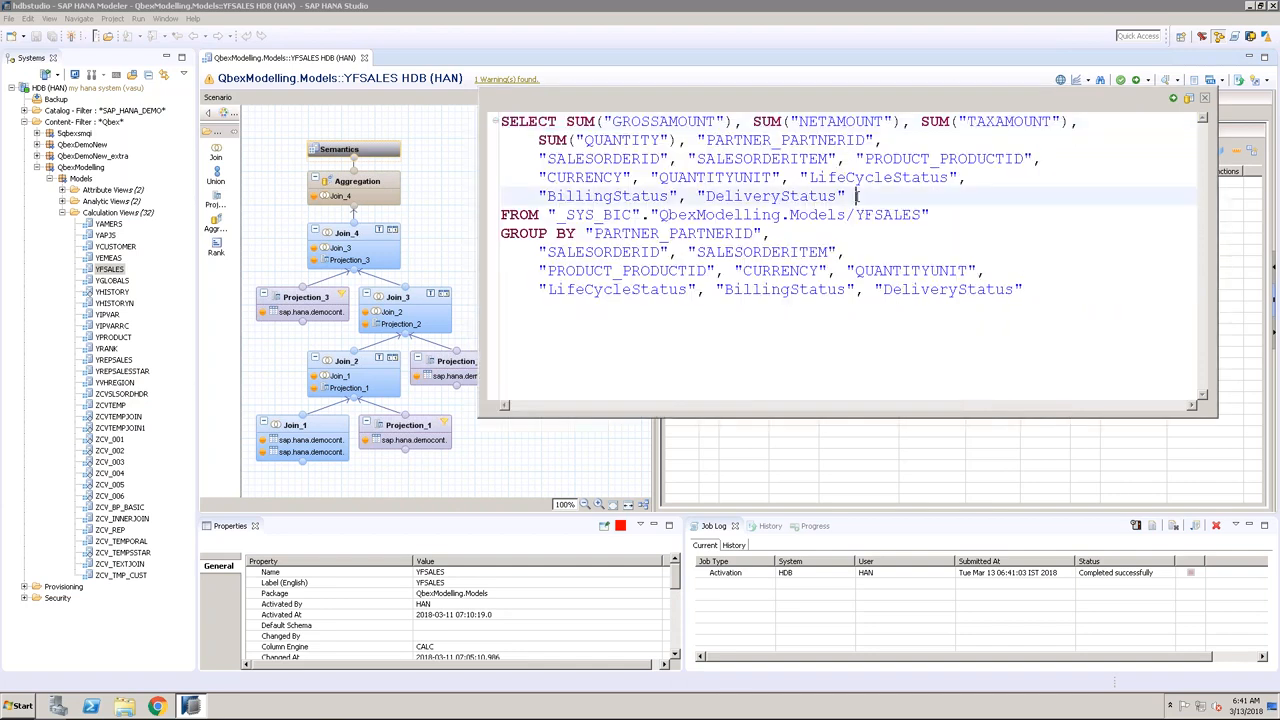
drag(855, 159, 735, 121)
key(Delete)
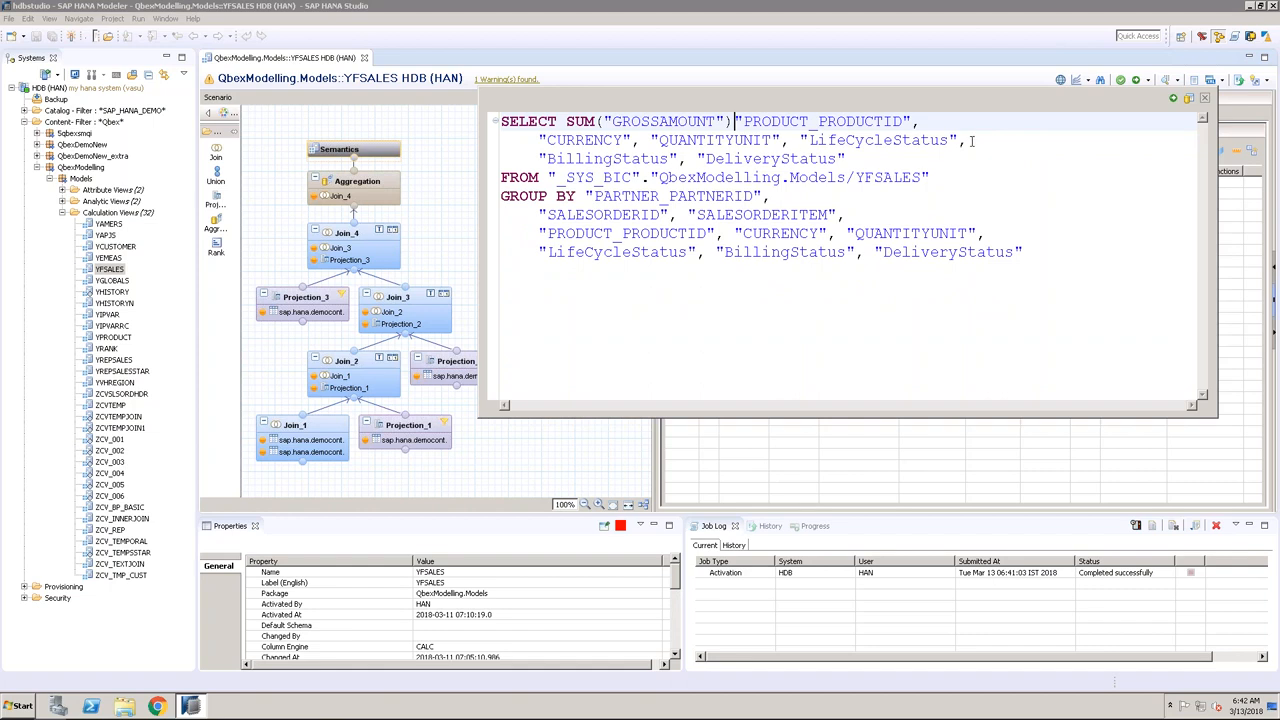
text(,)
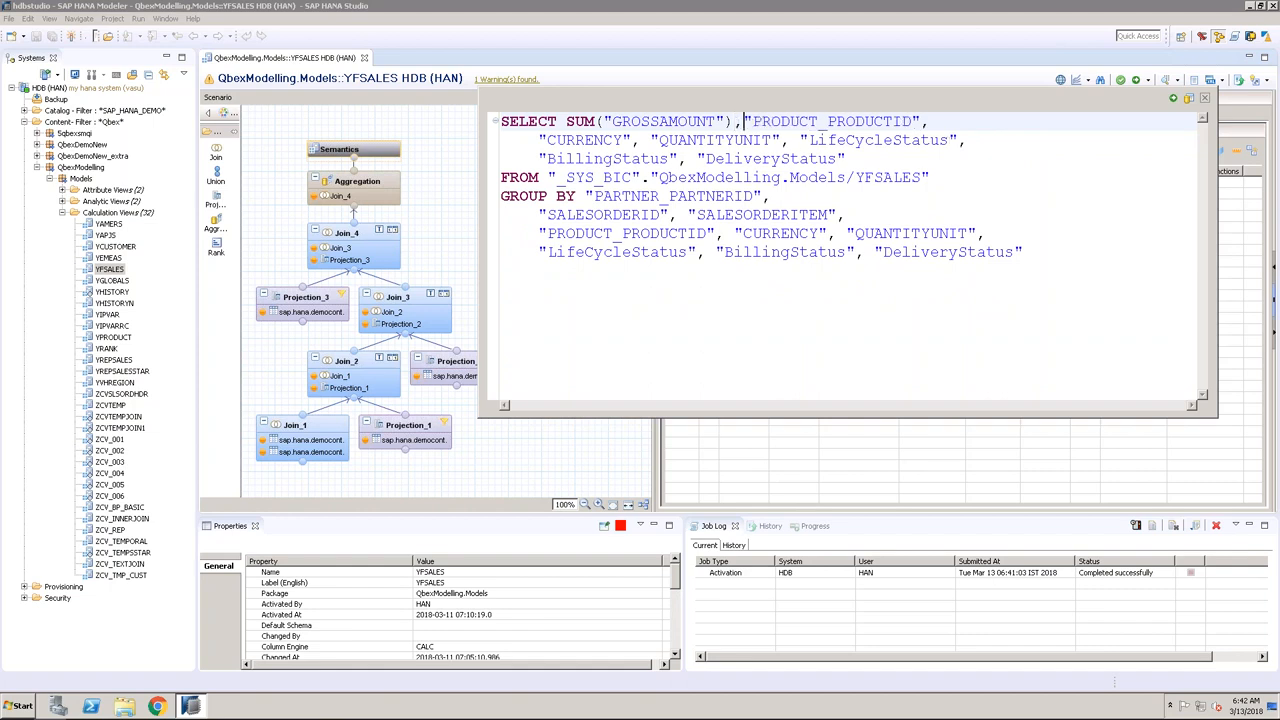
drag(859, 161, 520, 141)
key(Delete)
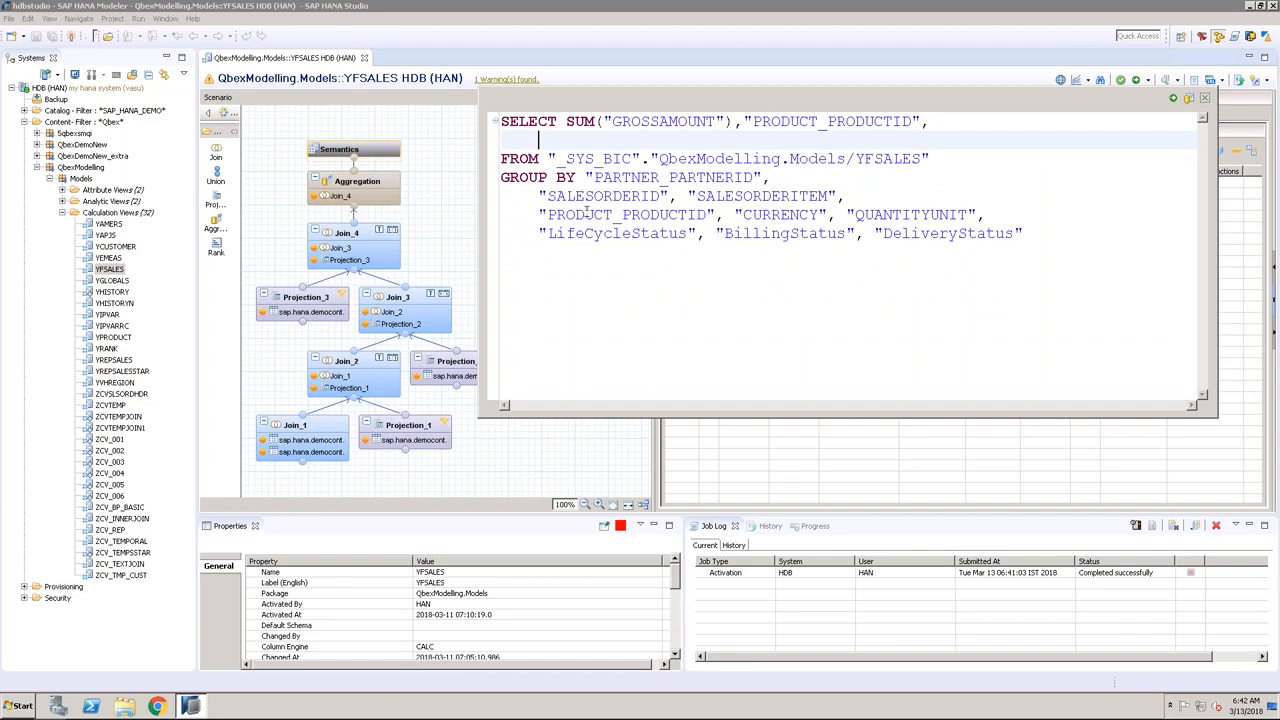
Step: Reduce the GROUP BY clause of the YFSALES debug query to "PARTNER_PARTNERID" and try to run the query
drag(540, 192, 1032, 236)
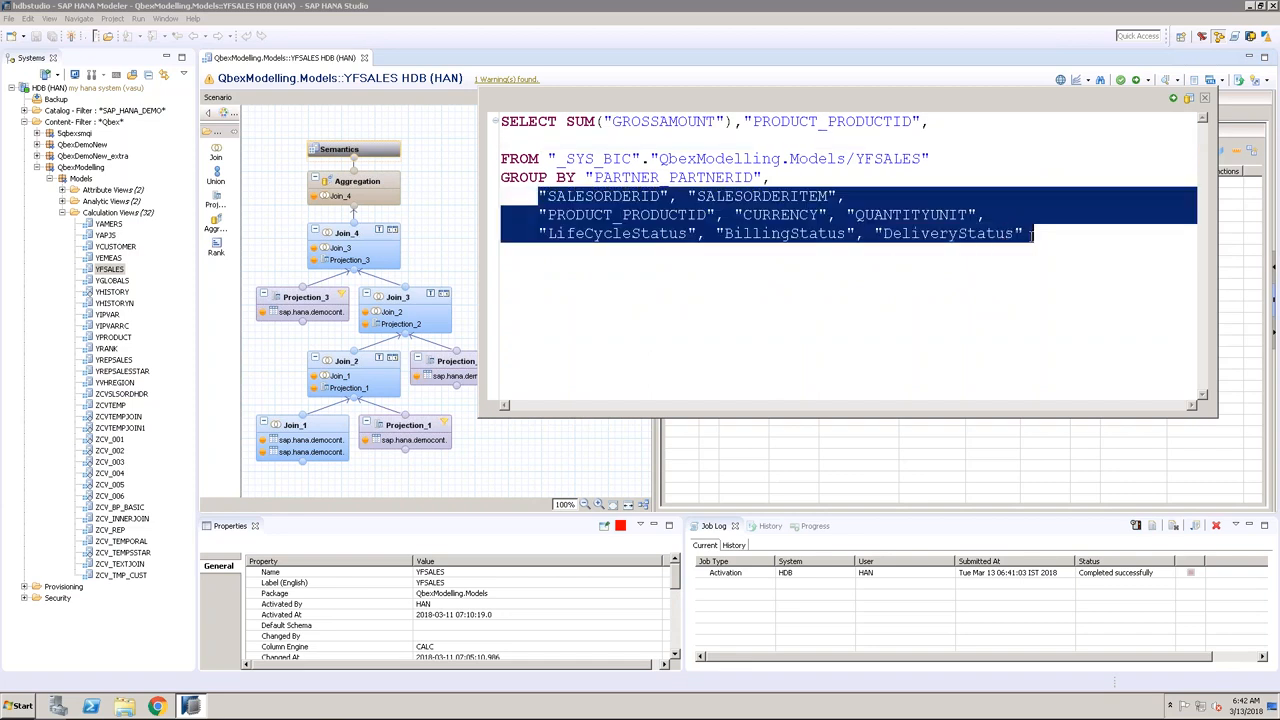
key(Delete)
key(BackSpace)
key(BackSpace)
key(BackSpace)
key(BackSpace)
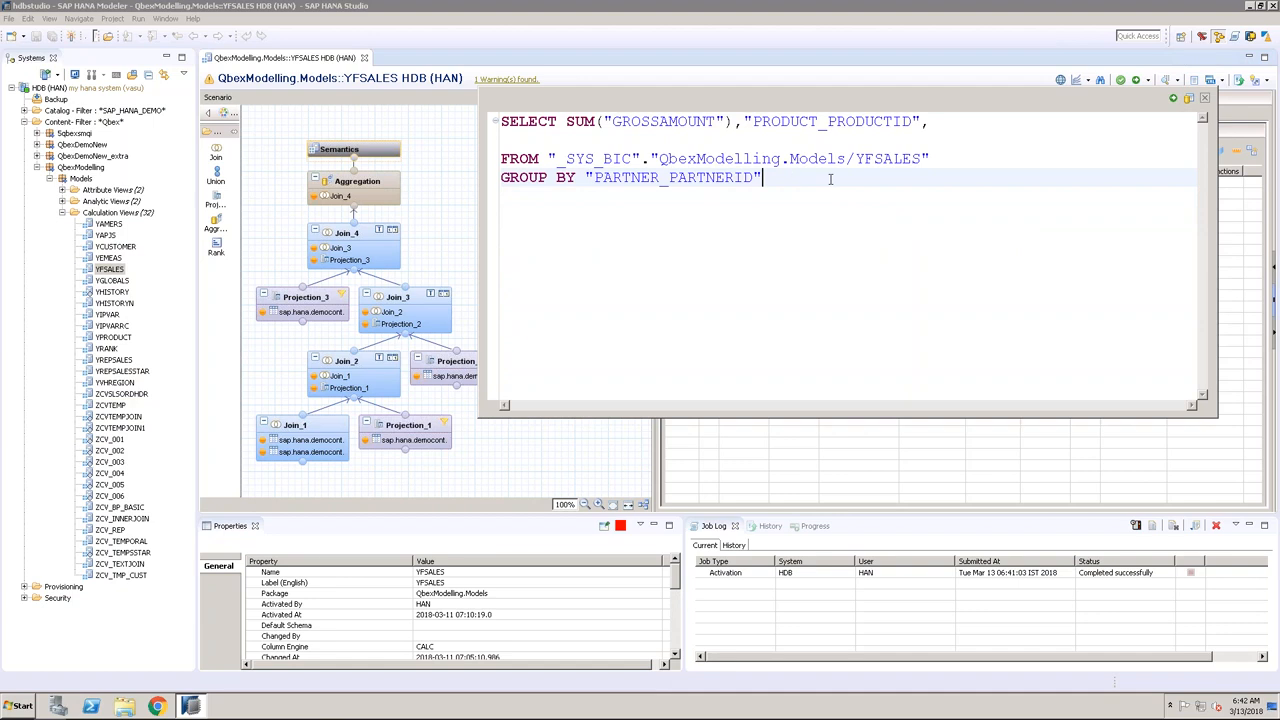
click(1172, 100)
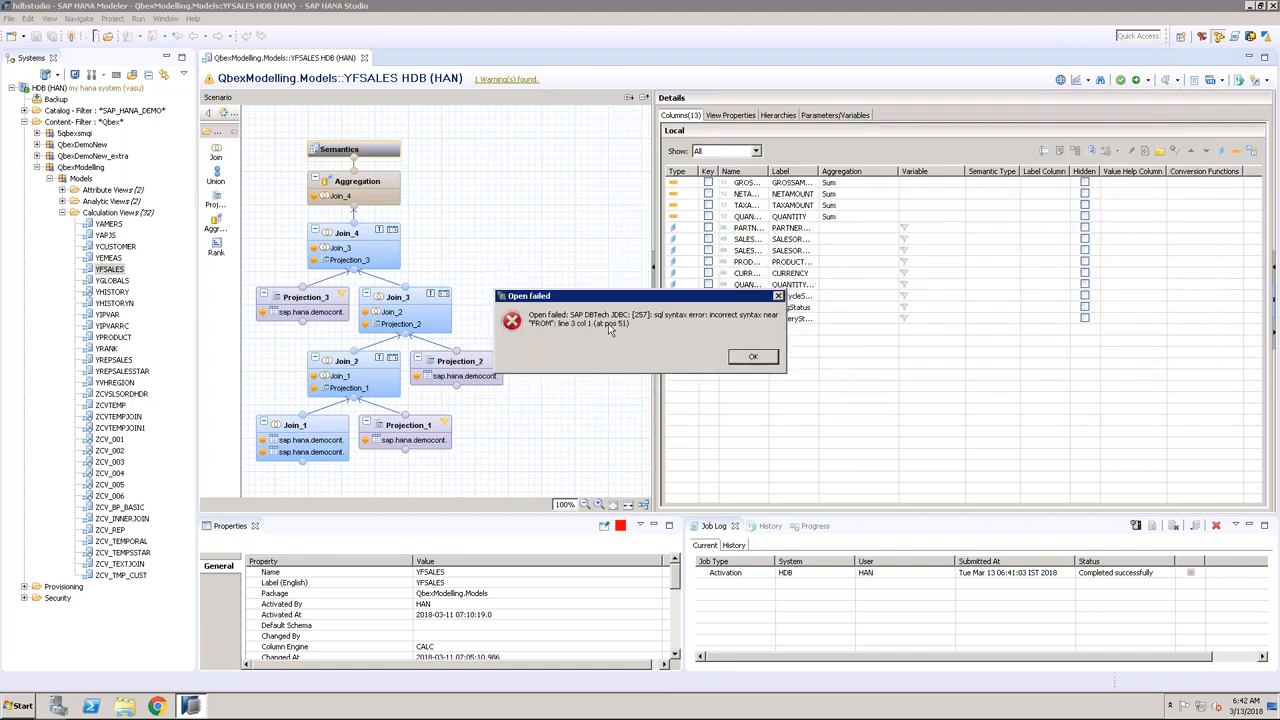
click(755, 358)
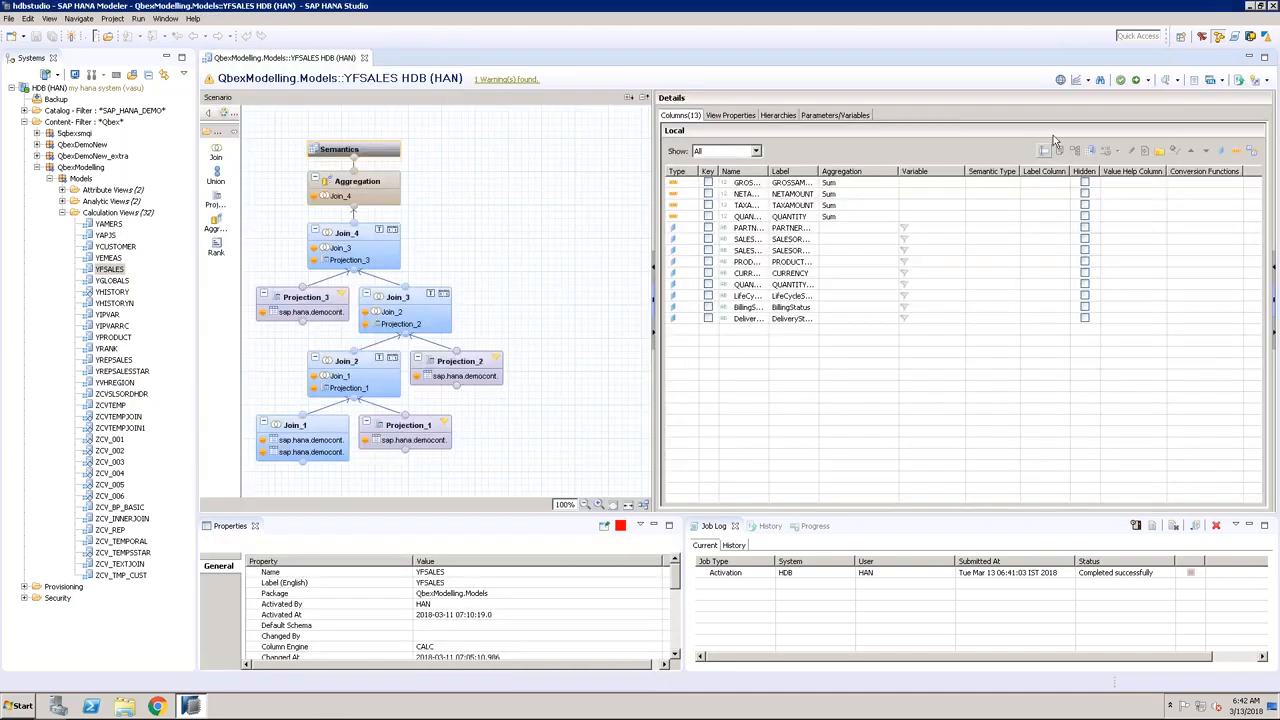
Step: Reopen the YFSALES debug query, remove the trailing comma after "PRODUCT_PRODUCTID" in the SELECT list and try to run it again
click(1088, 82)
click(1105, 118)
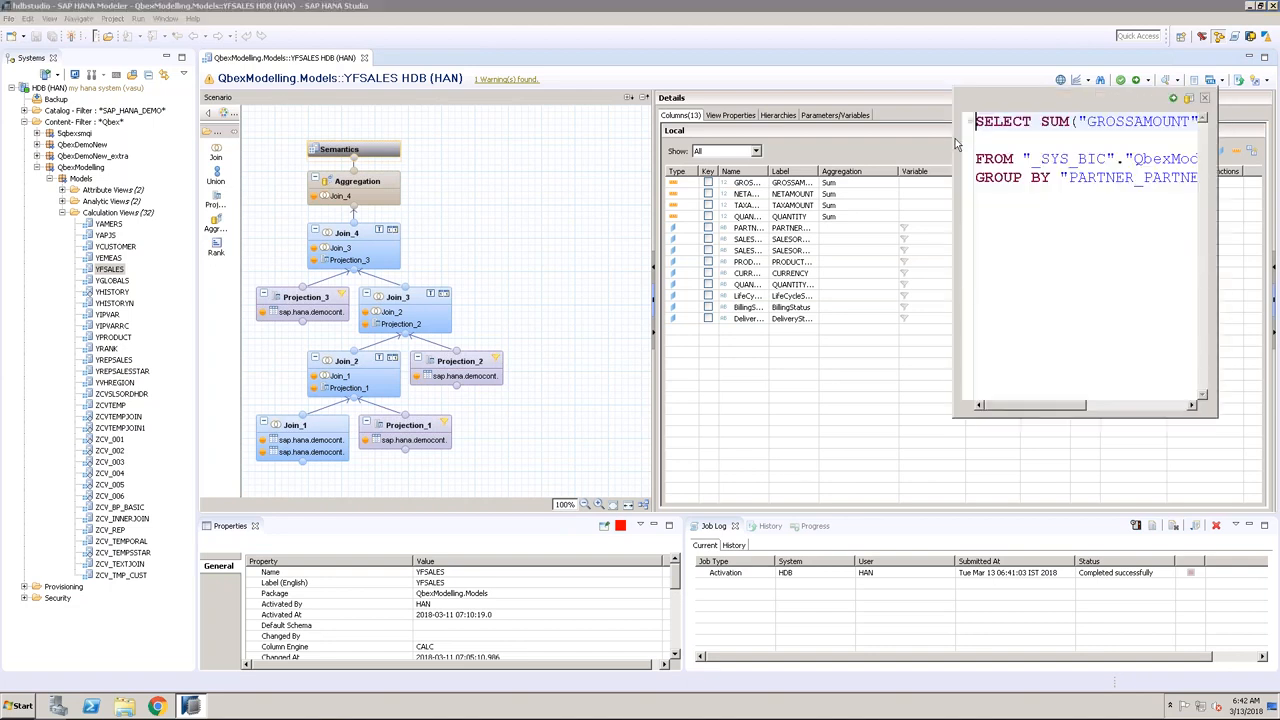
drag(955, 140, 676, 141)
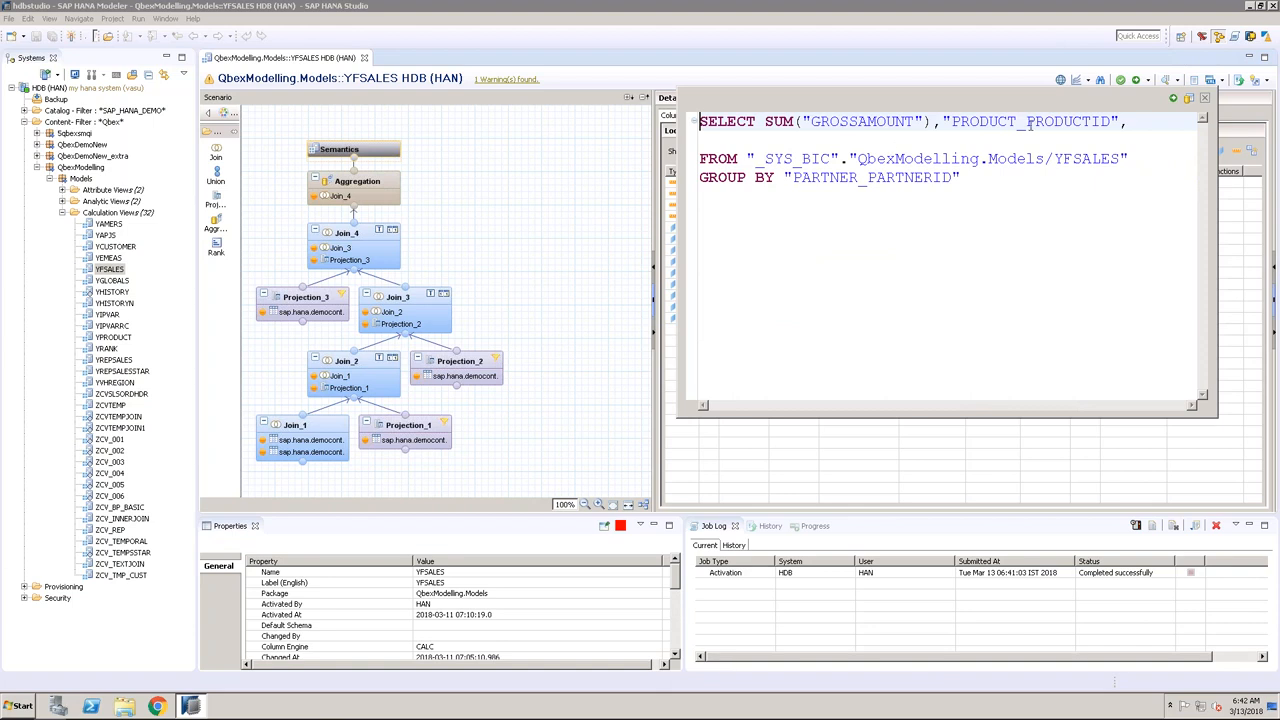
click(1145, 123)
click(1173, 98)
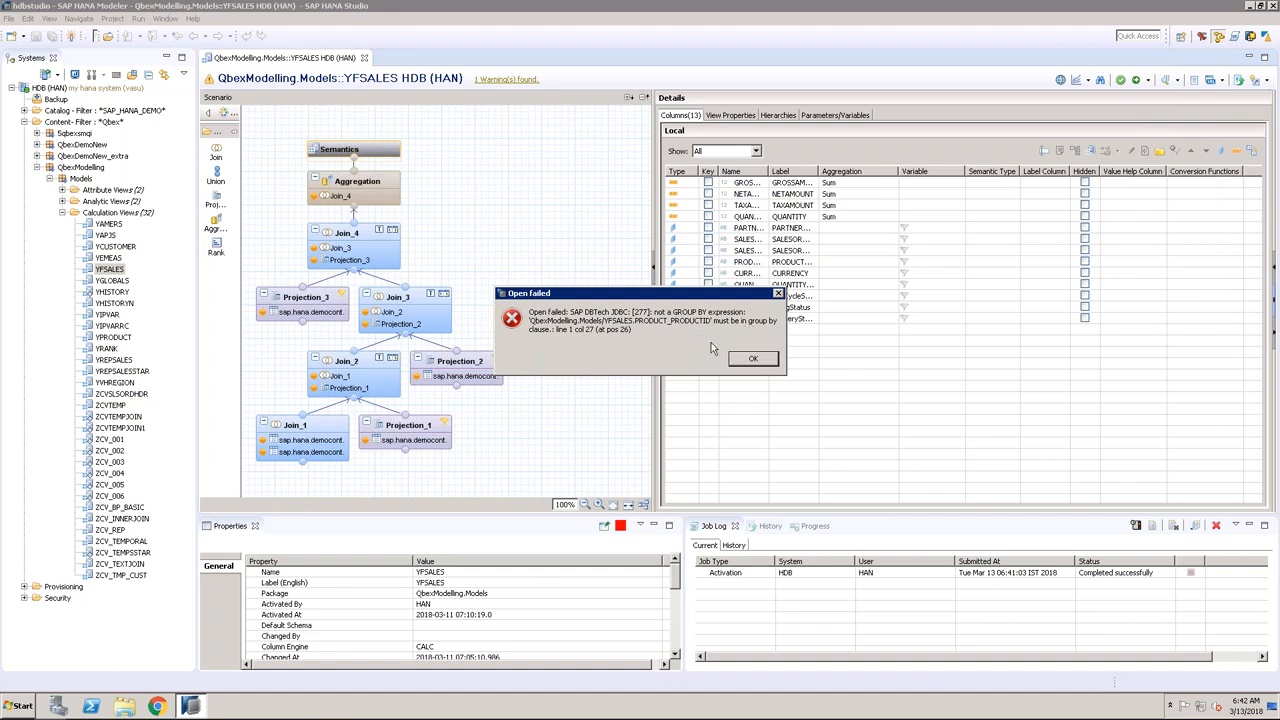
click(751, 360)
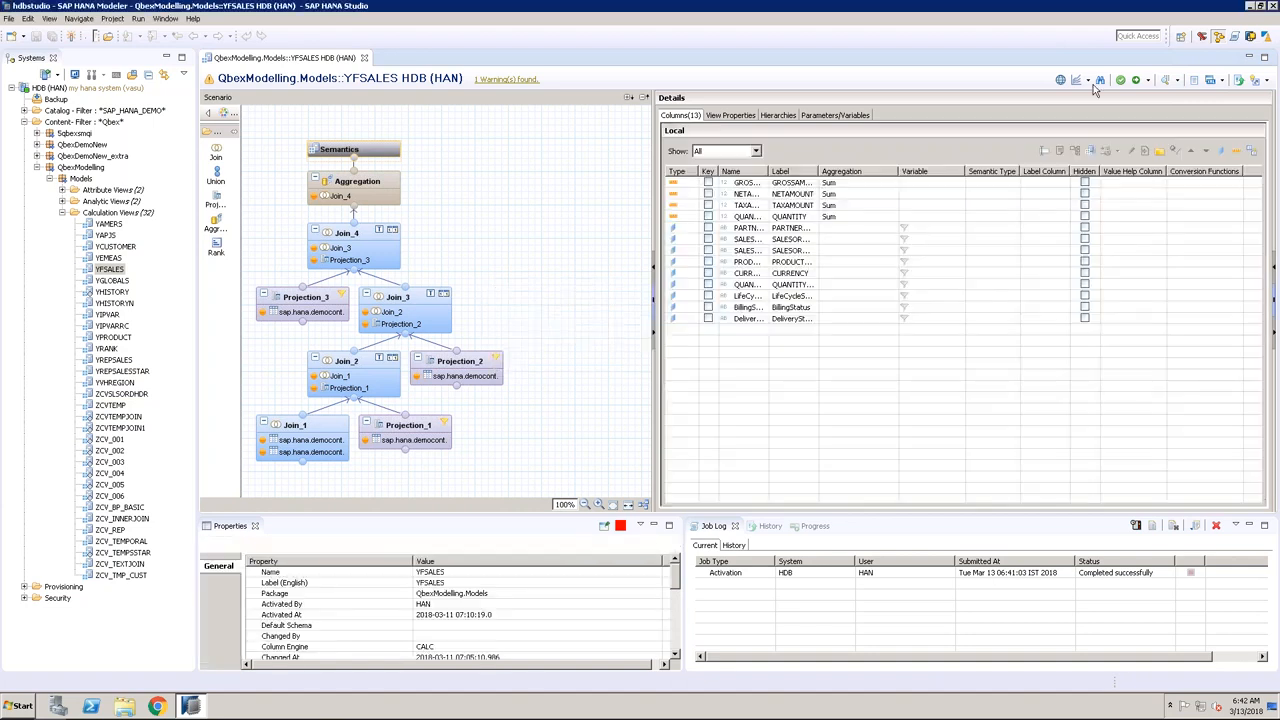
Step: Replace the GROUP BY column of the YFSALES debug query with "PRODUCT_PRODUCTID" and try to debug the view with it
click(1087, 86)
click(1090, 121)
drag(955, 203, 609, 205)
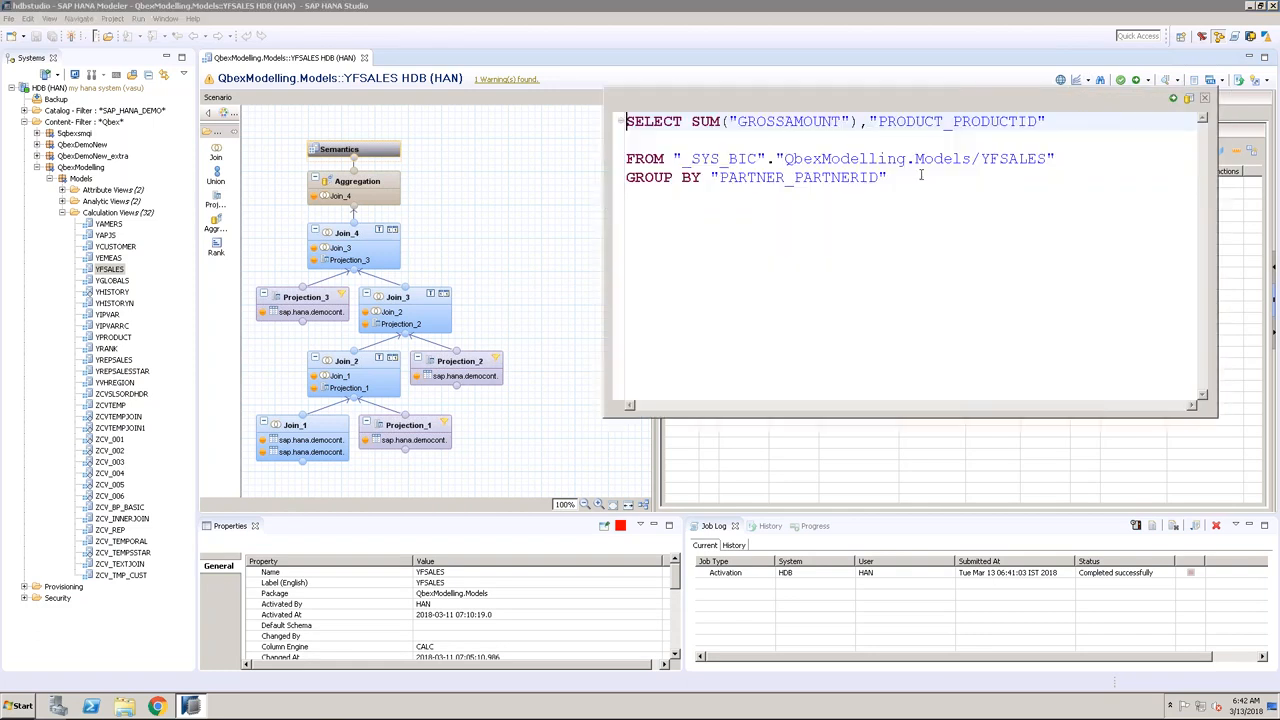
drag(893, 176, 711, 177)
key(BackSpace)
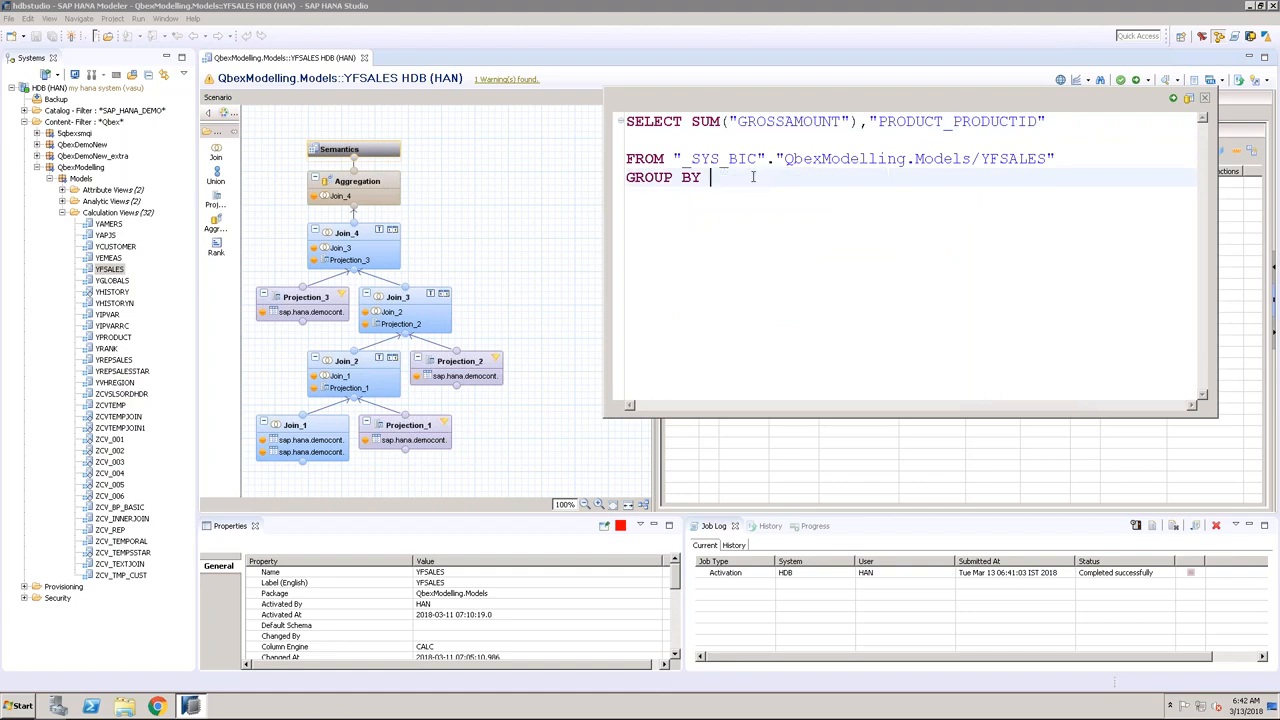
drag(868, 120, 1052, 120)
key(ctrl+c)
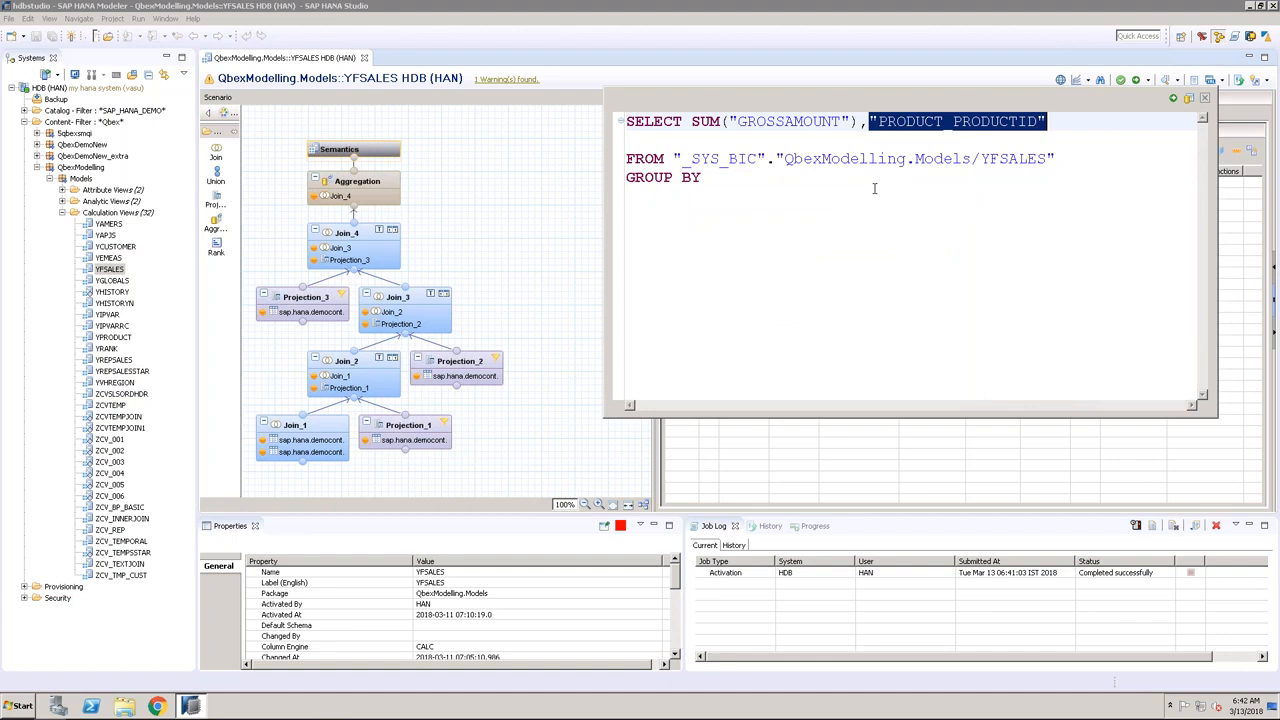
click(818, 185)
key(ctrl+v)
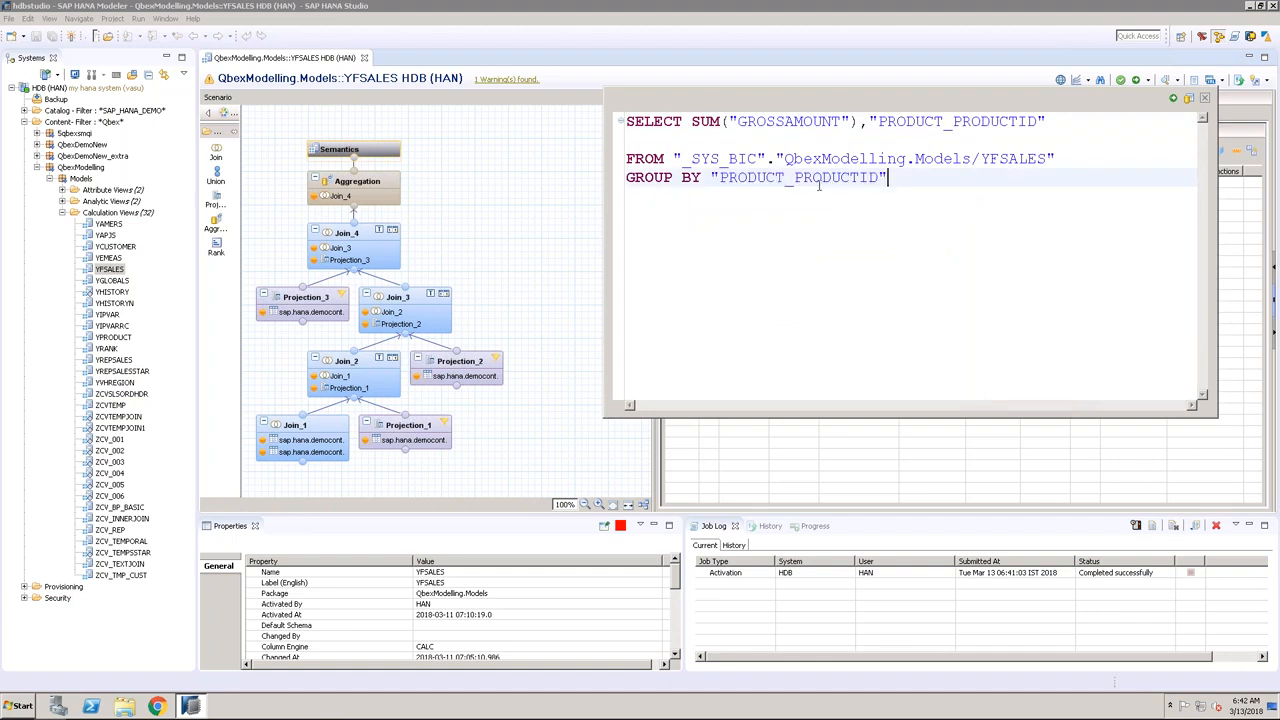
click(1173, 97)
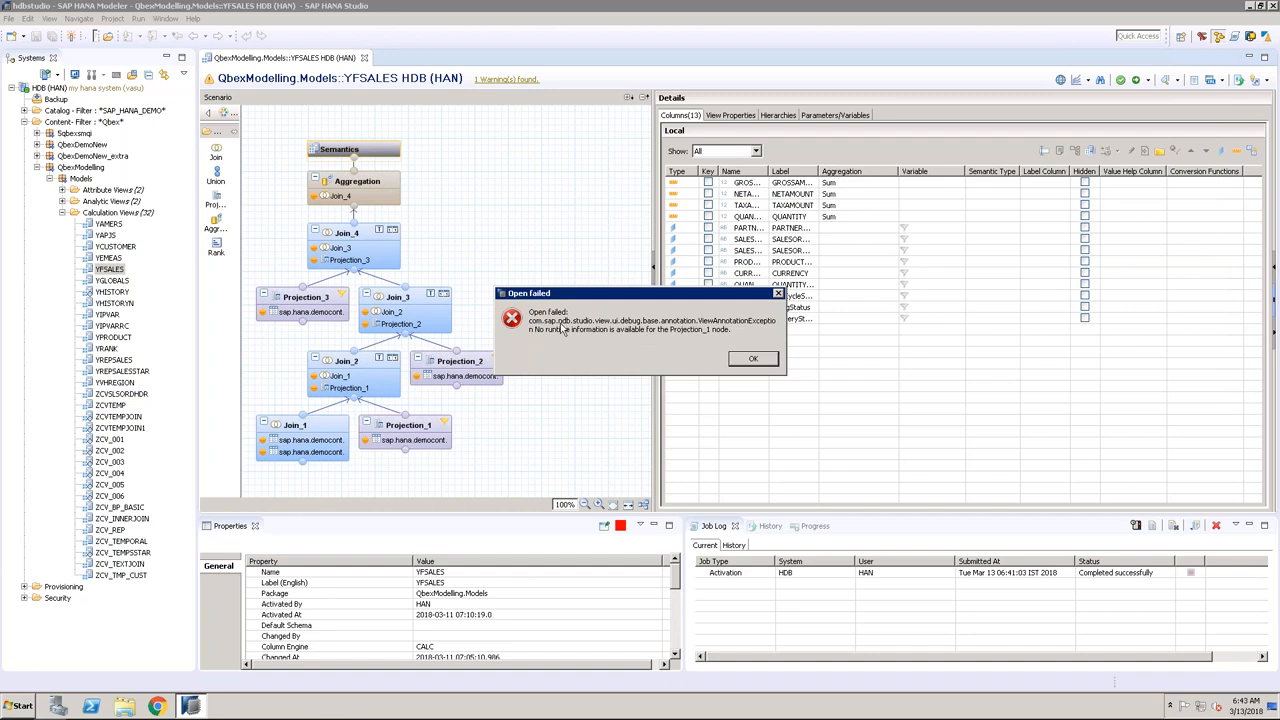
click(757, 359)
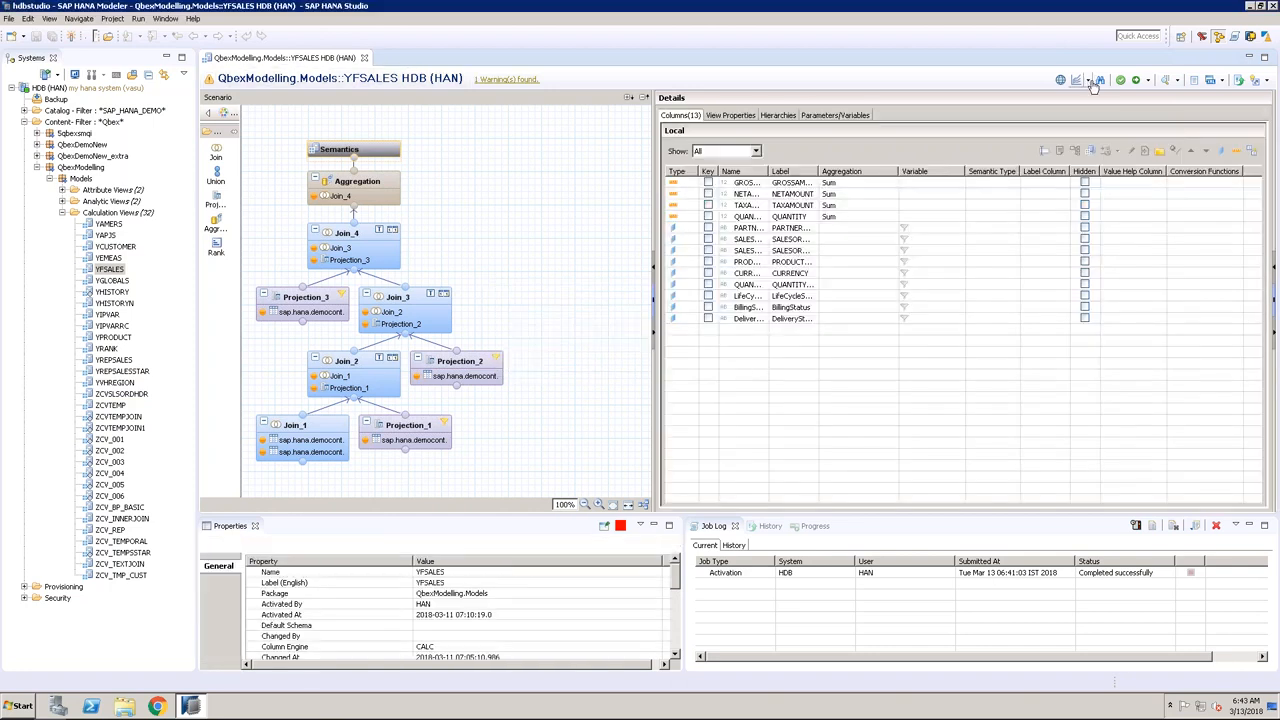
Step: Close the YFSALES view, open the YIPVARRC calculation view and try to debug it with its default query
click(365, 58)
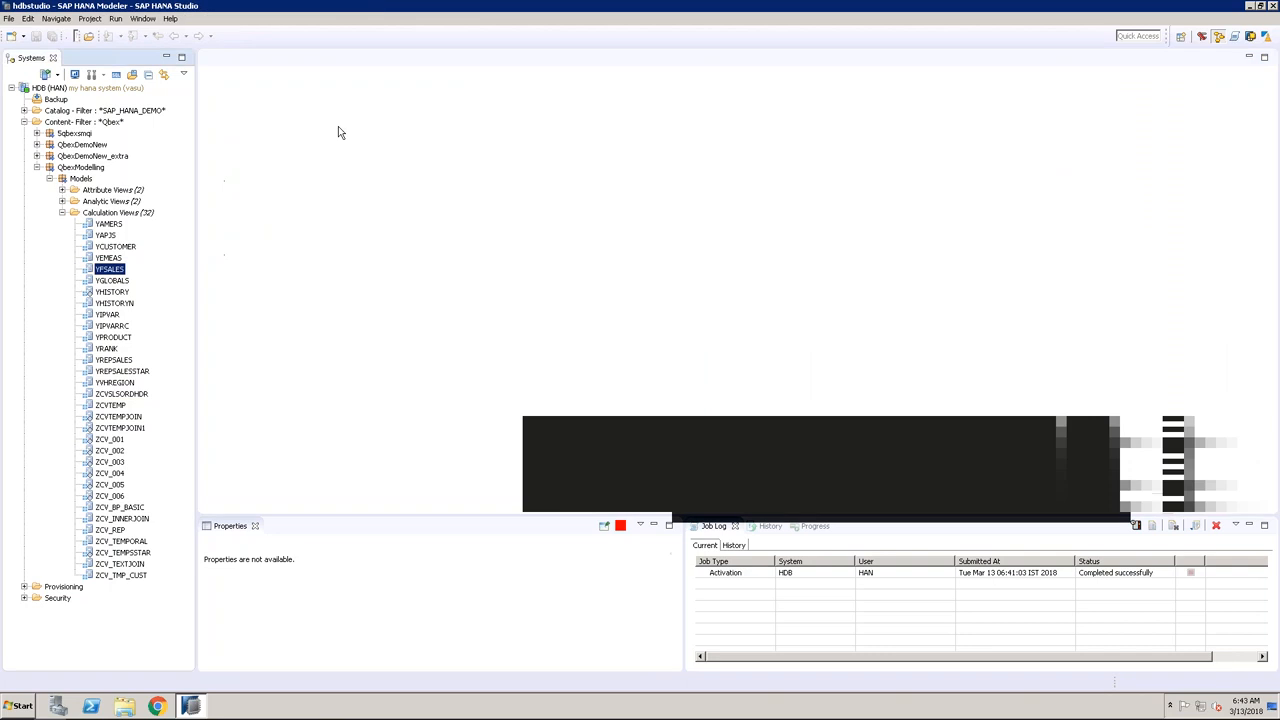
double_click(118, 327)
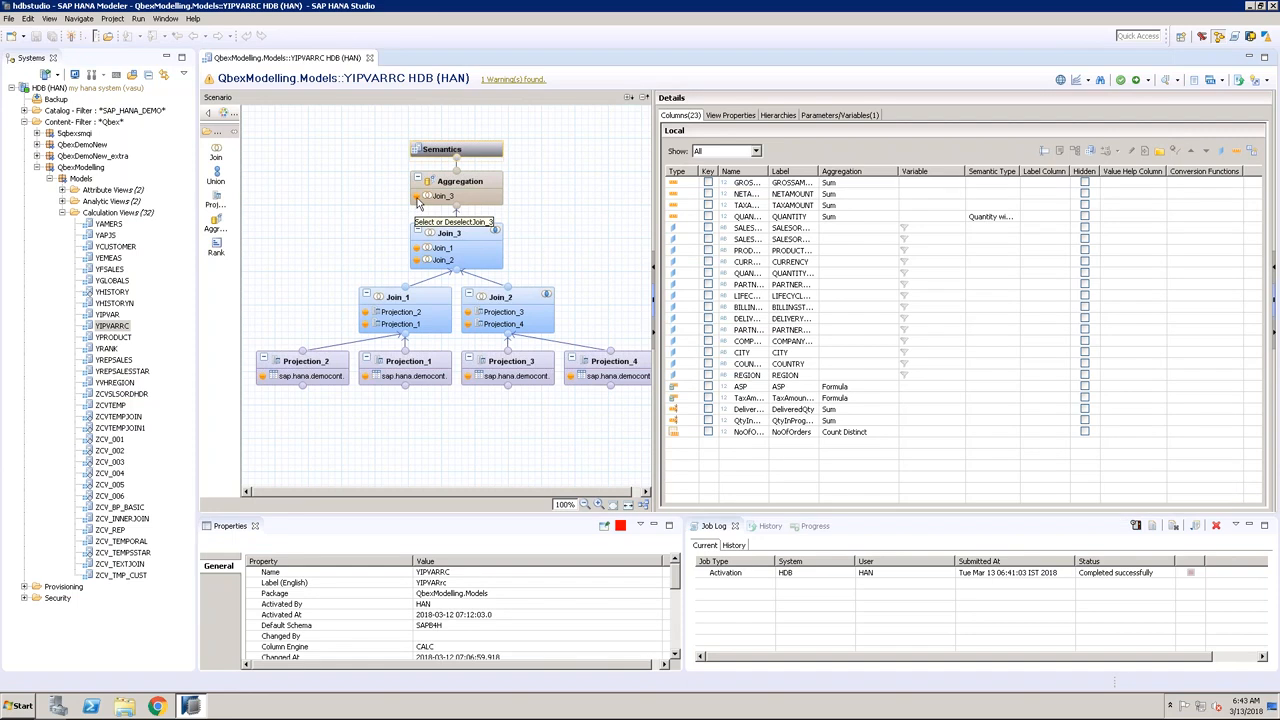
click(1090, 81)
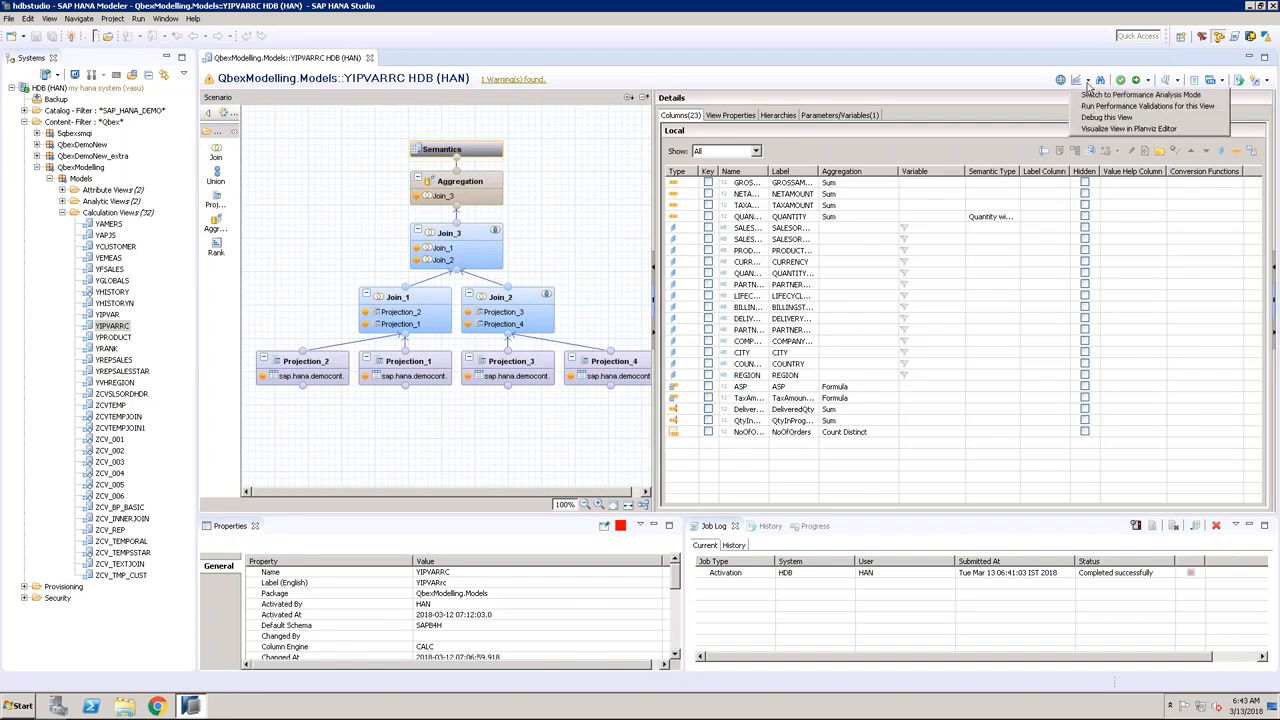
click(1091, 118)
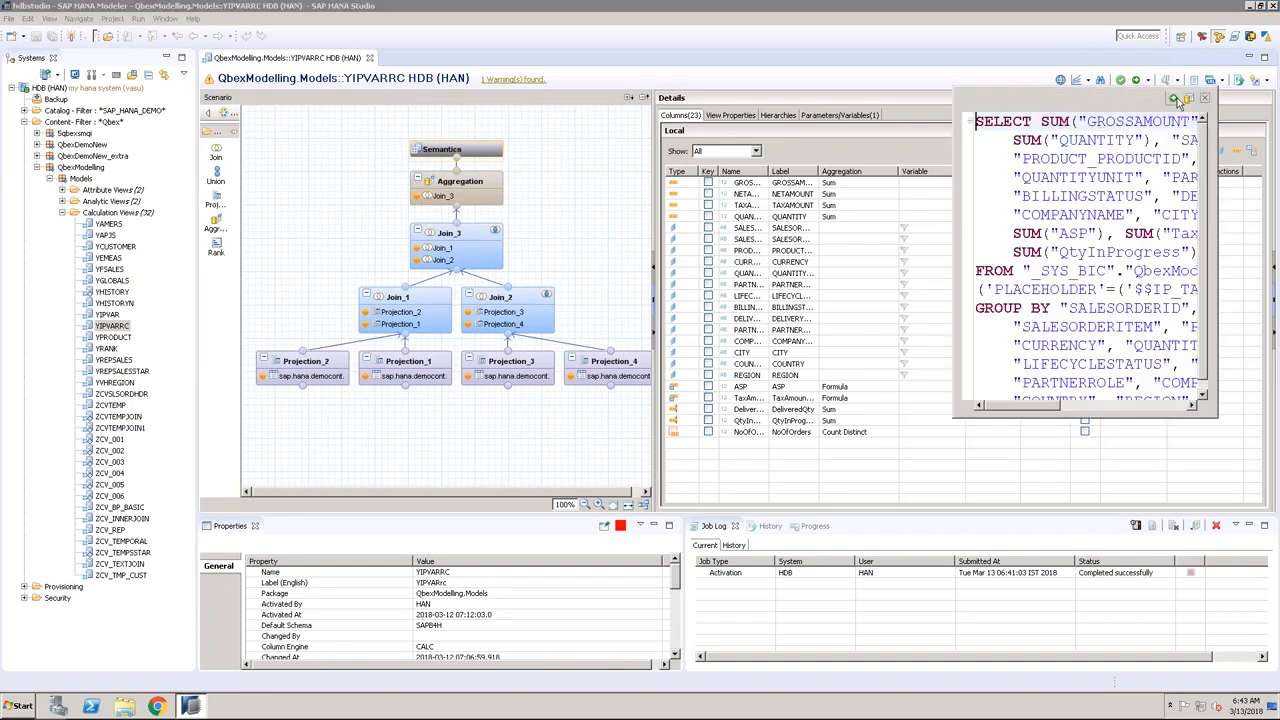
click(1174, 98)
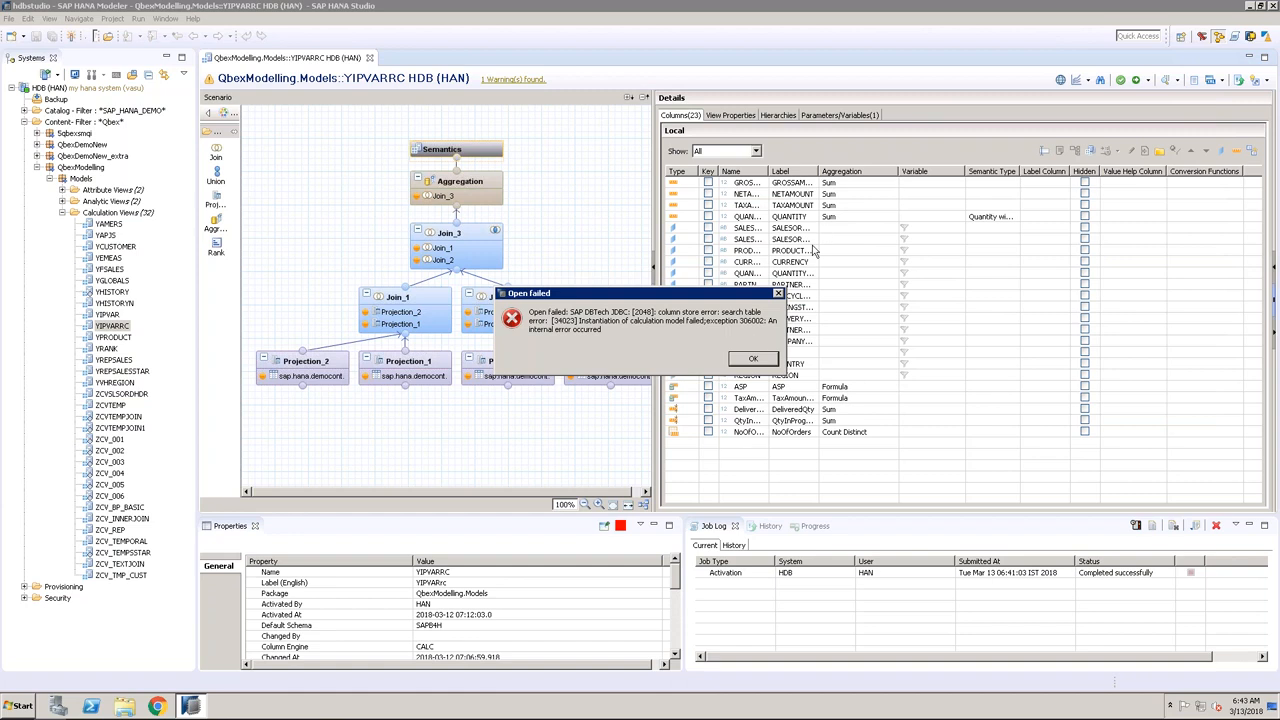
click(752, 358)
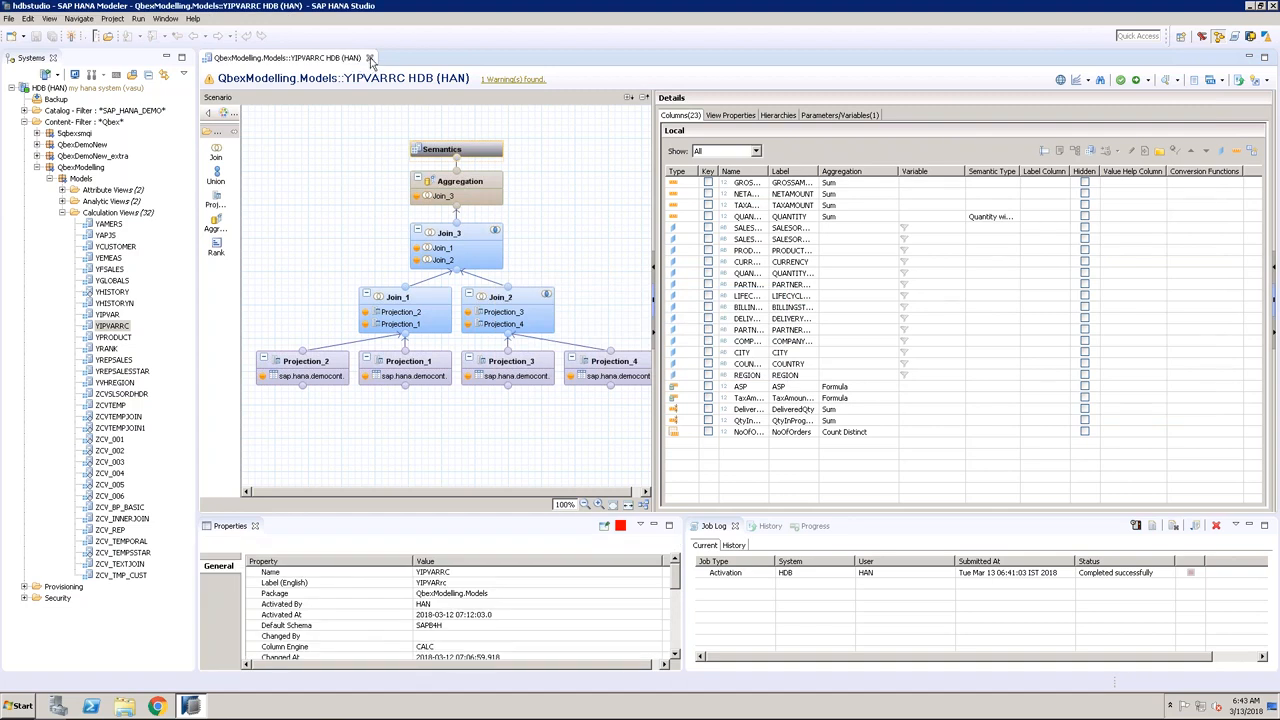
Step: Close the YIPVARRC view and create a graphical calculation view named YCEINS with data category CUBE in the QbexModelling.Models package
click(369, 58)
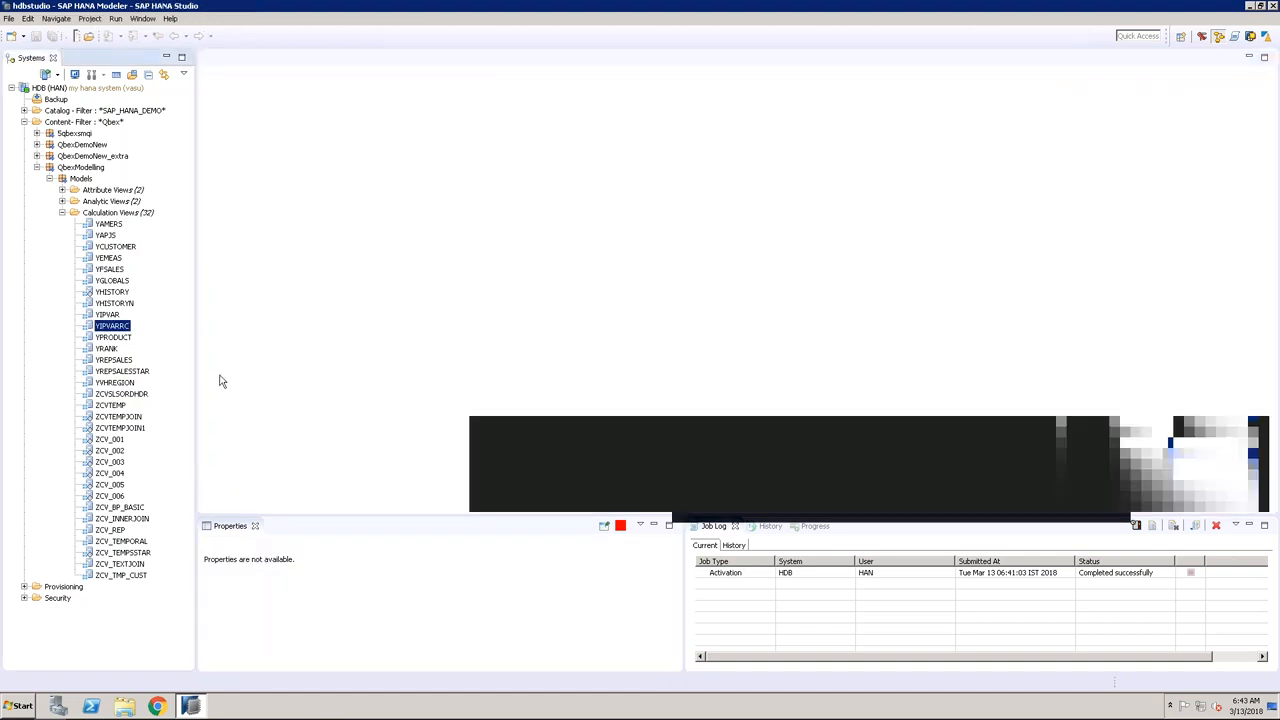
right_click(137, 219)
click(171, 245)
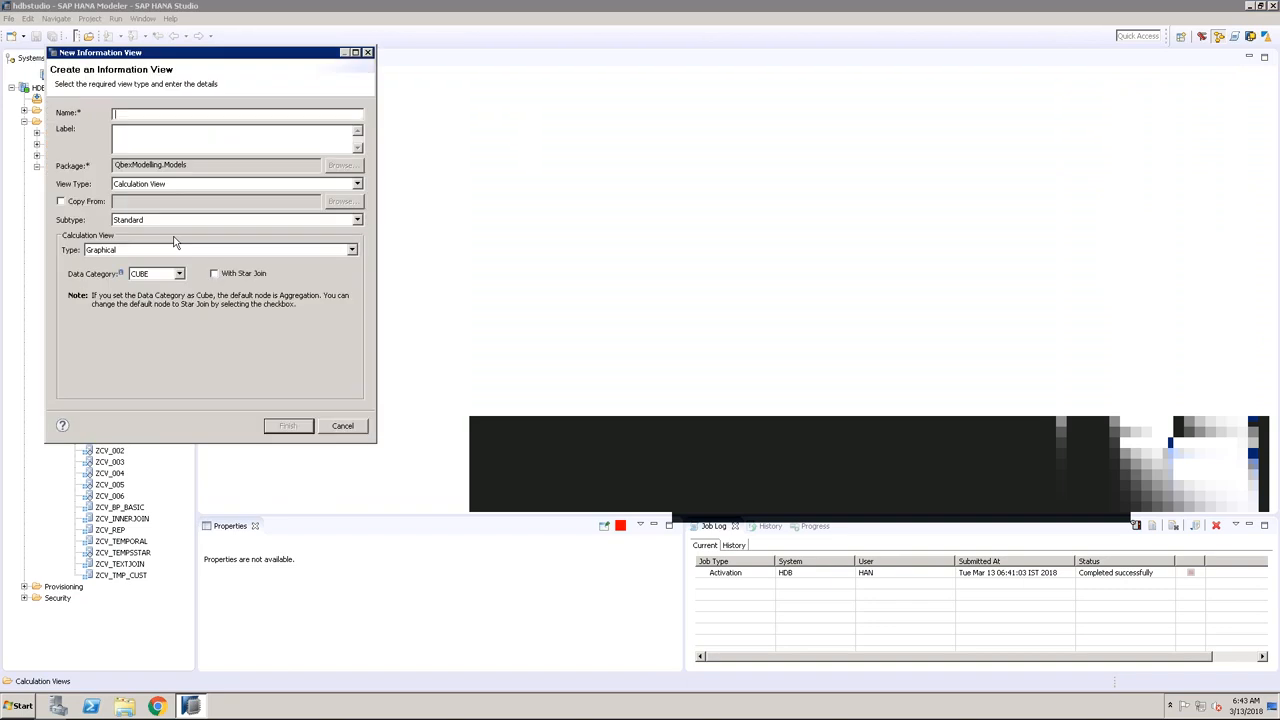
text(YCEINS)
key(Tab)
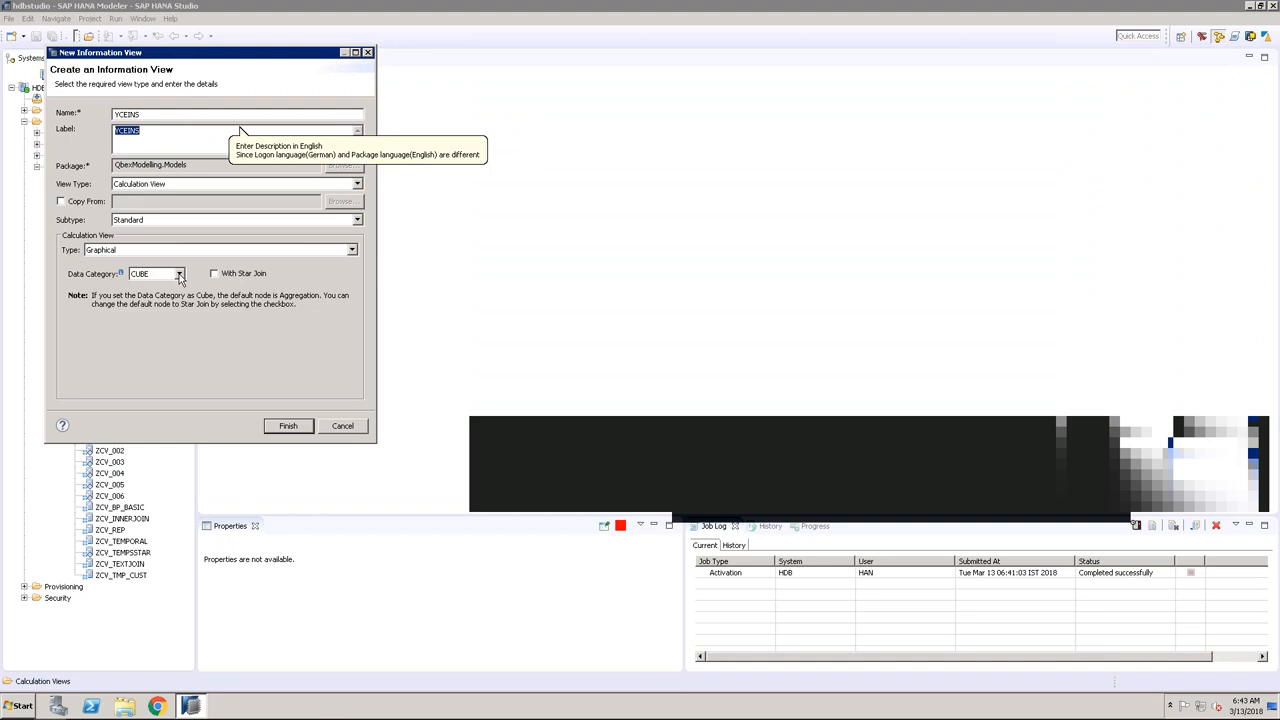
click(276, 429)
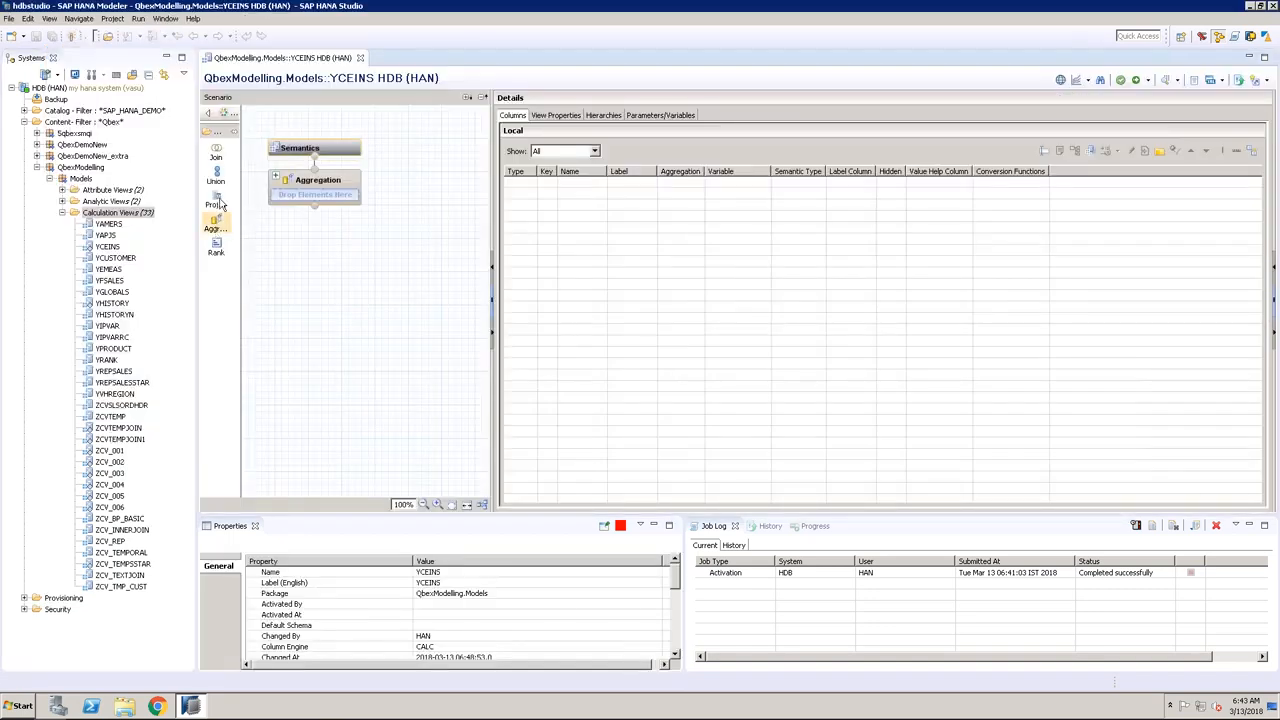
Step: Add a projection node to the YCEINS scenario below the Aggregation node
click(215, 200)
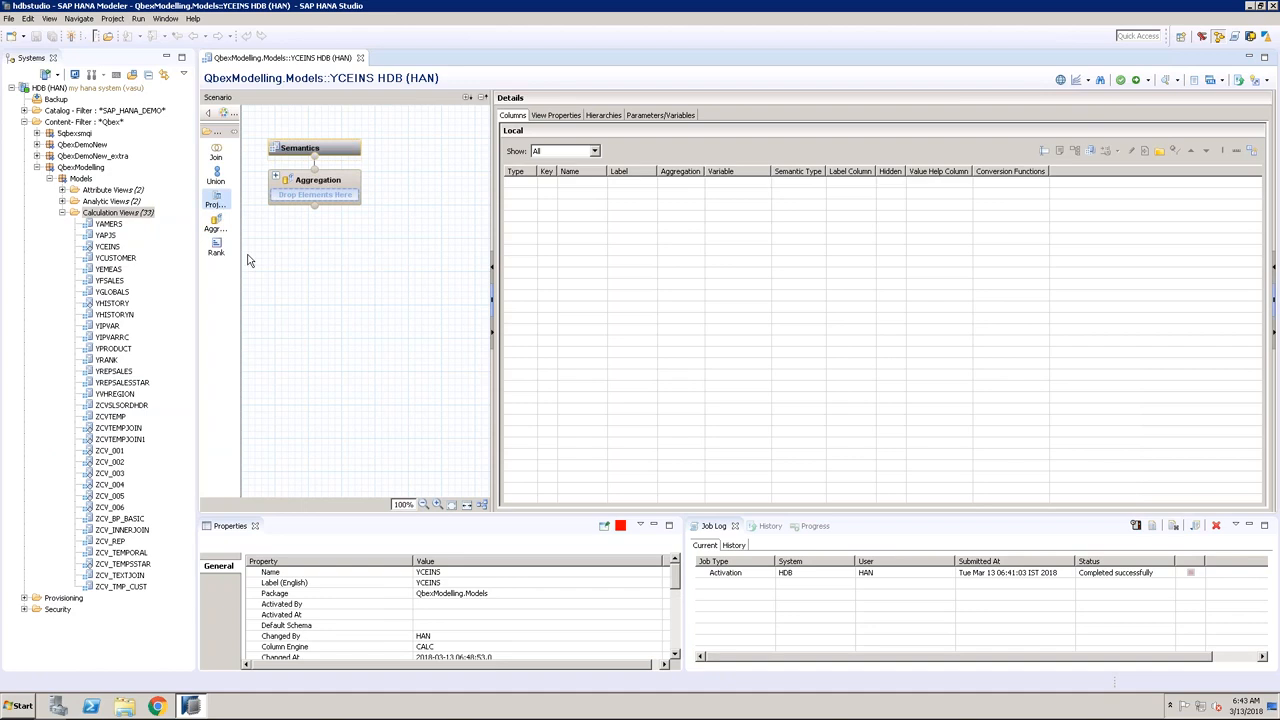
click(323, 392)
click(328, 396)
right_click(606, 201)
click(592, 200)
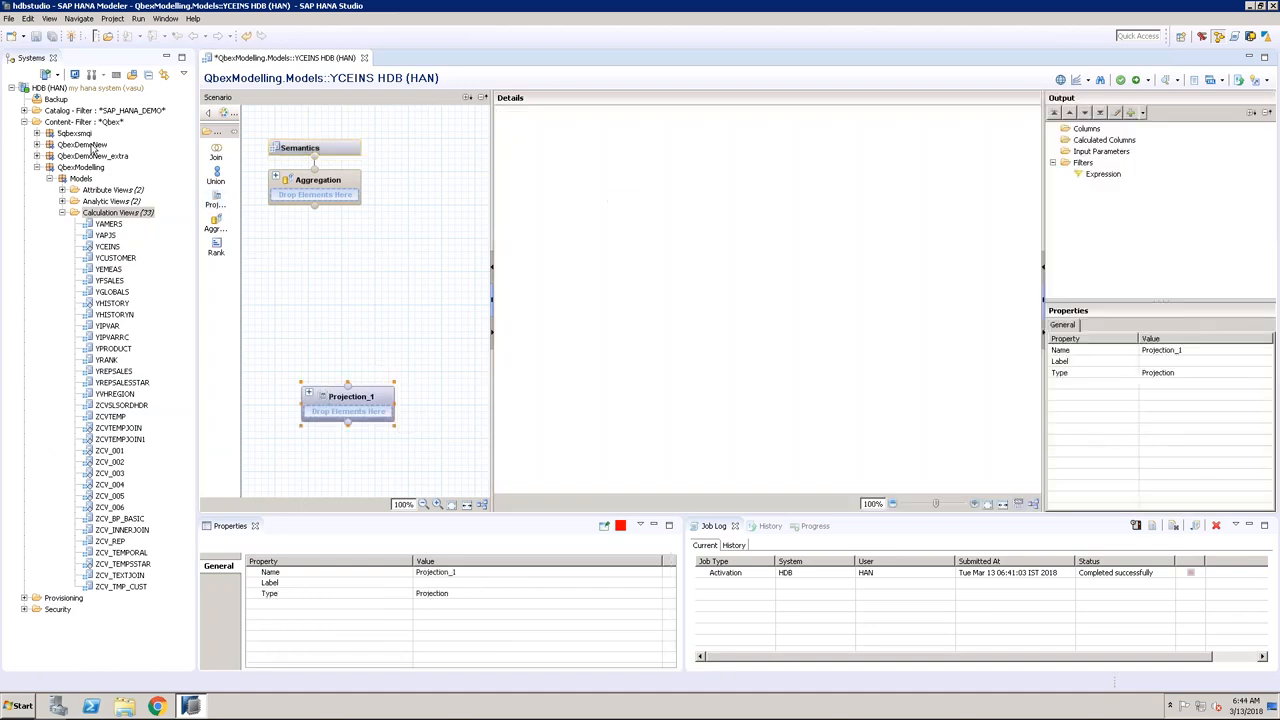
Step: Expand the tables of the SAP_HANA_DEMO catalog schema and assign the SO.Header table to Projection_1
click(25, 111)
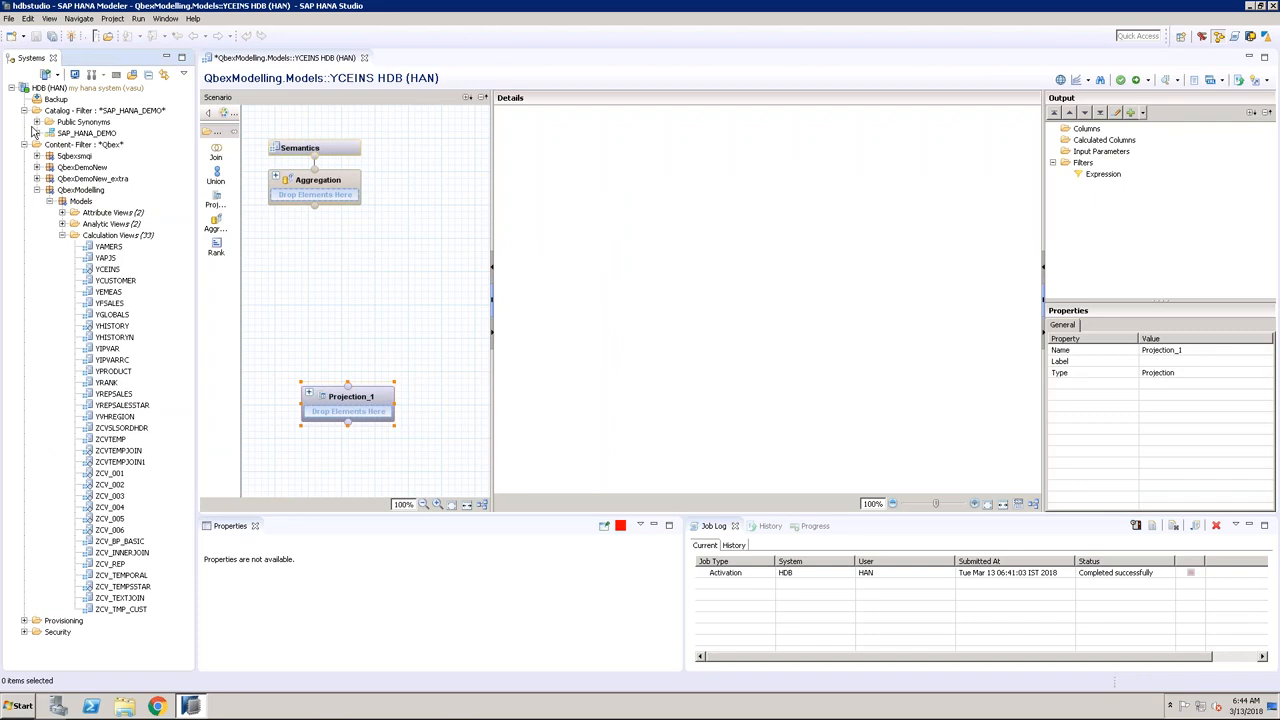
click(36, 133)
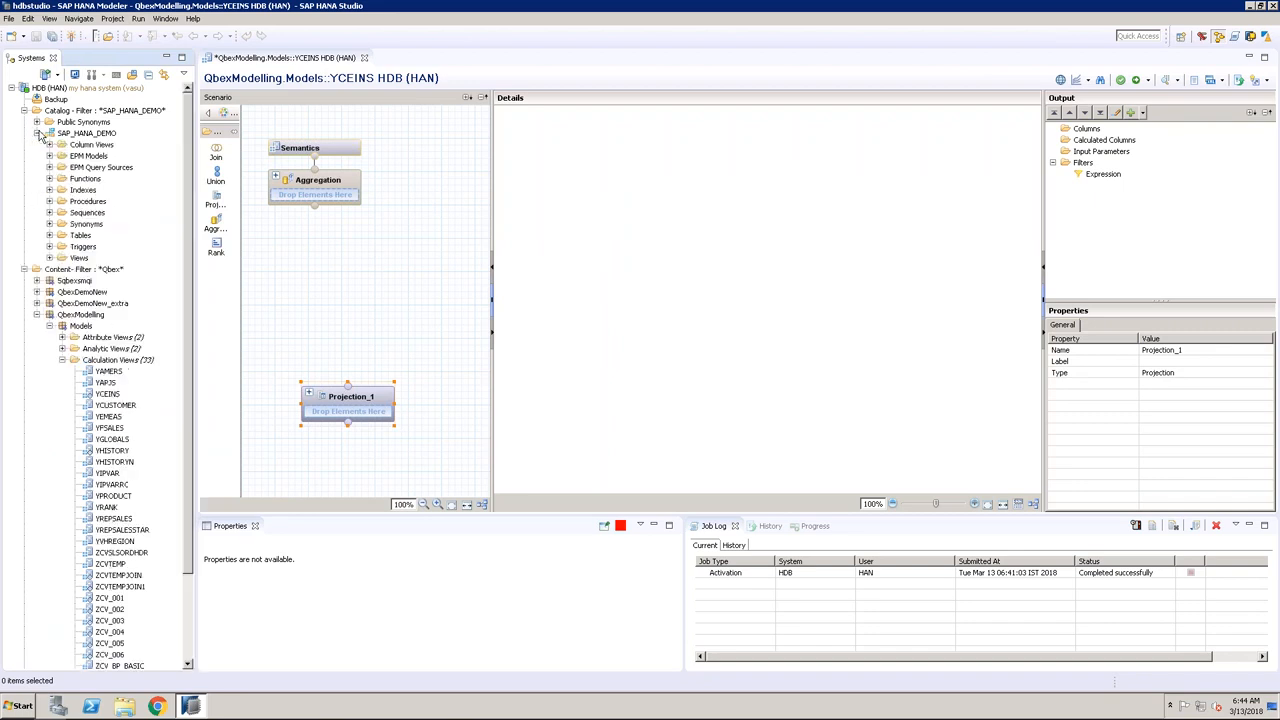
click(49, 235)
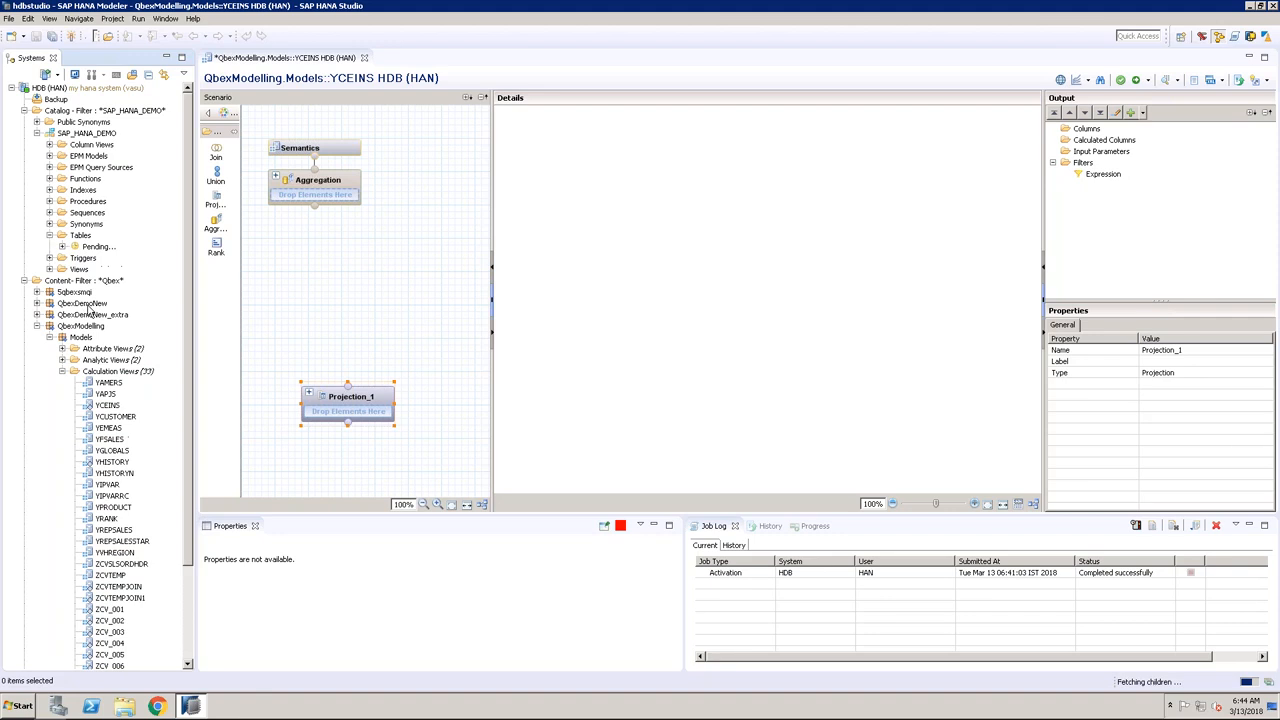
drag(194, 397, 313, 383)
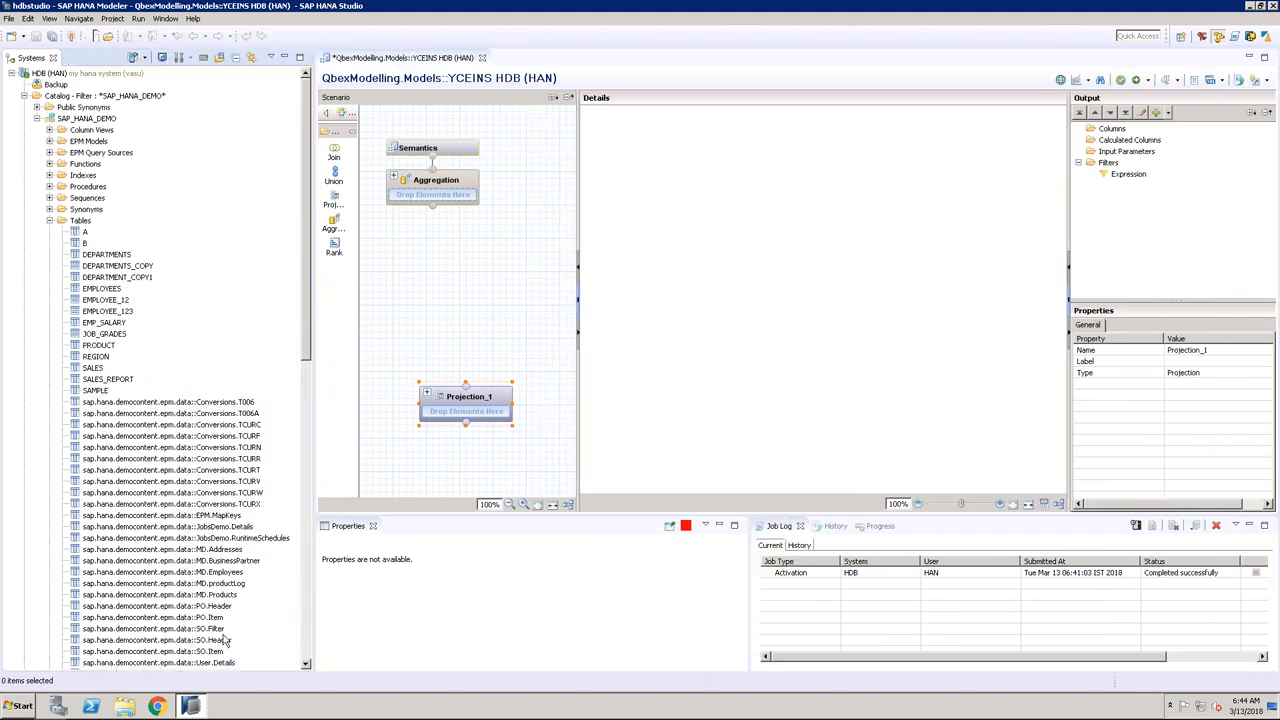
drag(220, 640, 466, 410)
Step: Add SALESORDERID, PARTNER.PARTNERID and GROSSAMOUNT from the SO.Header table to the output of Projection_1
click(643, 145)
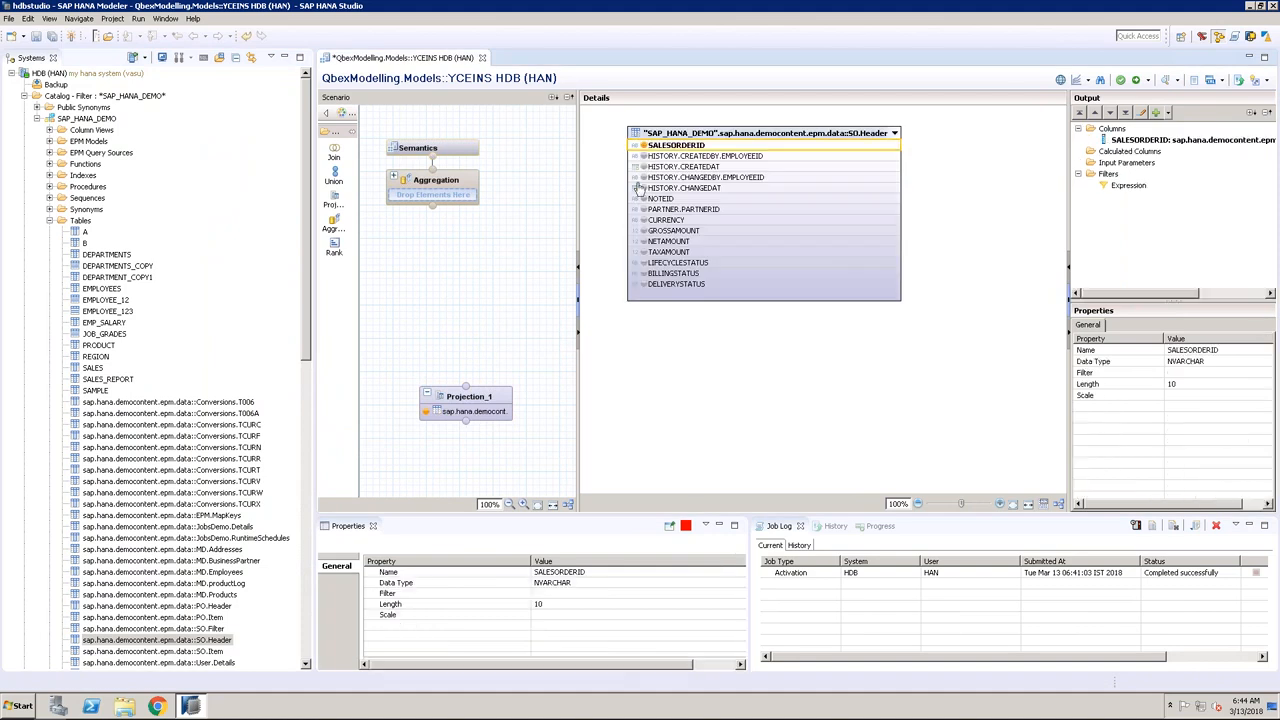
click(643, 209)
click(643, 230)
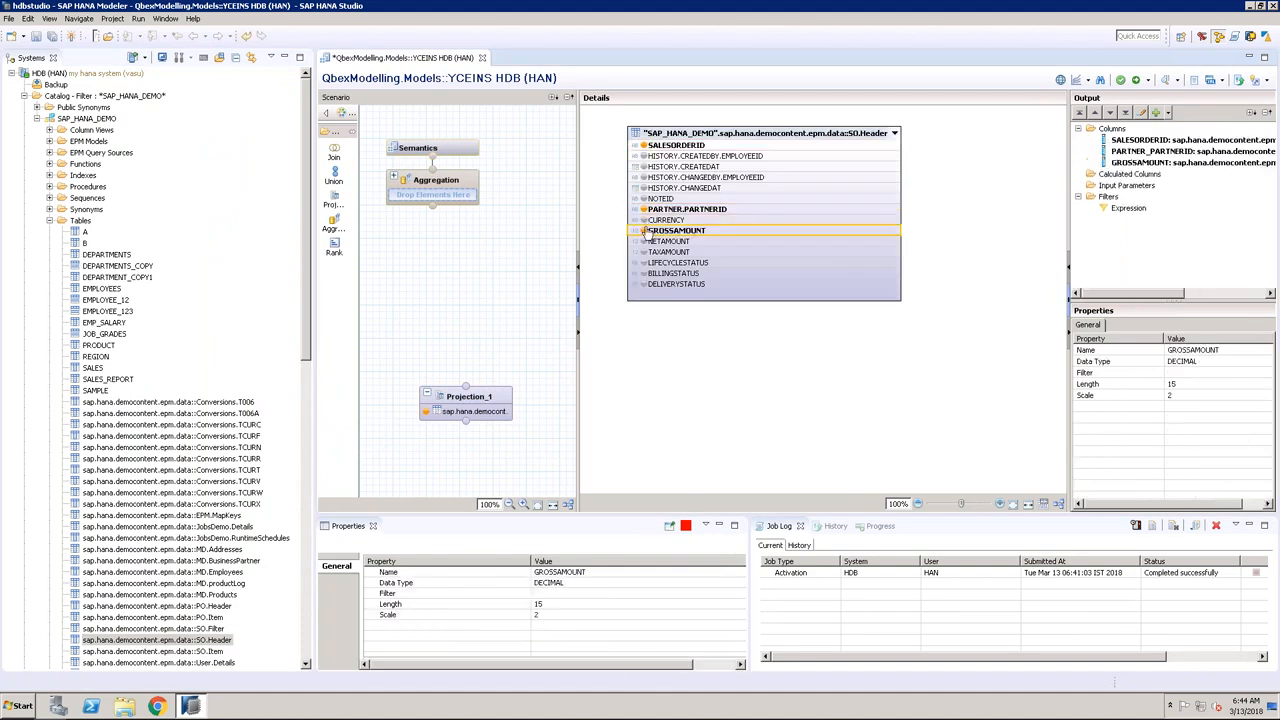
click(643, 220)
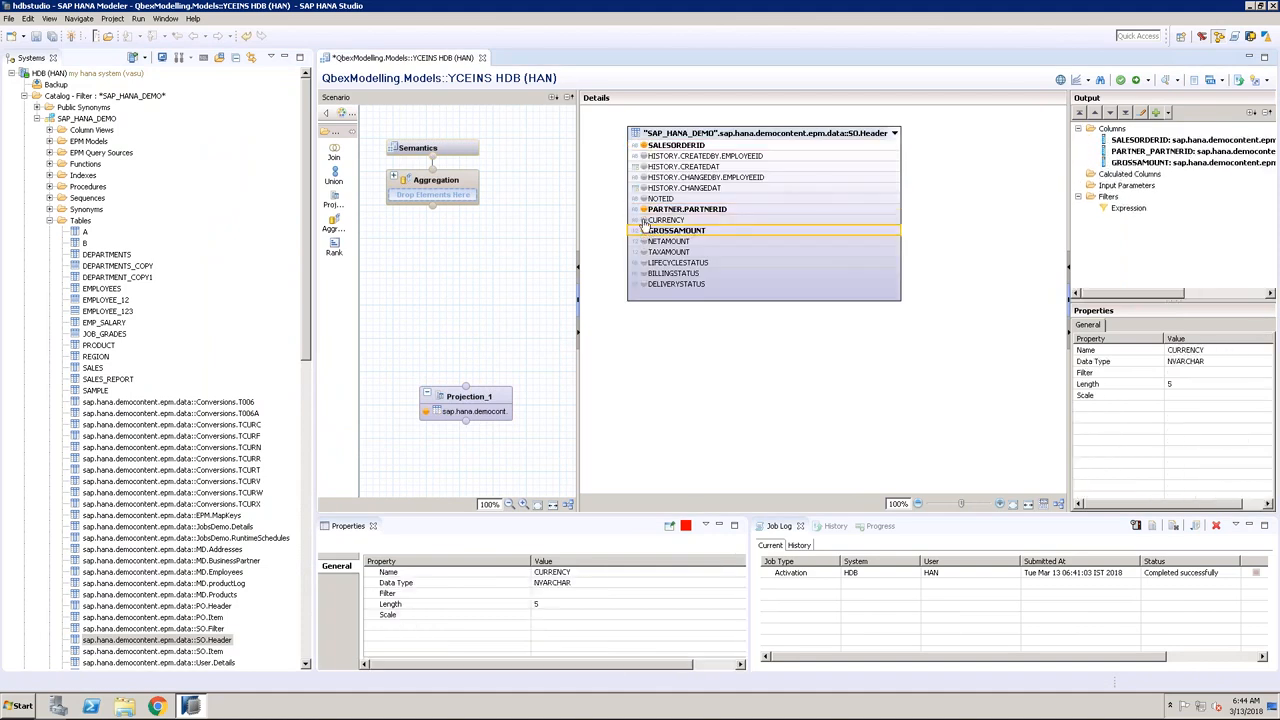
click(643, 222)
click(700, 358)
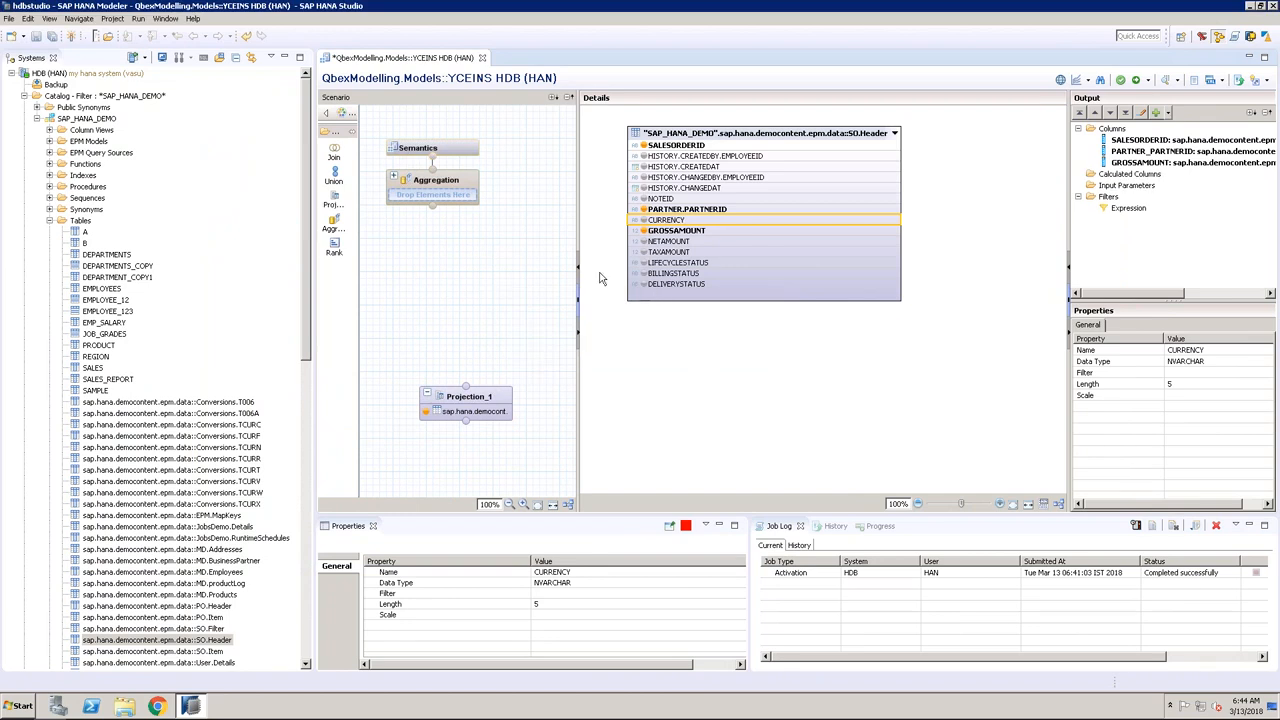
Step: Add a second projection with the MD.BusinessPartner table and output its PARTNERID and COMPANYNAME columns
click(334, 200)
click(515, 257)
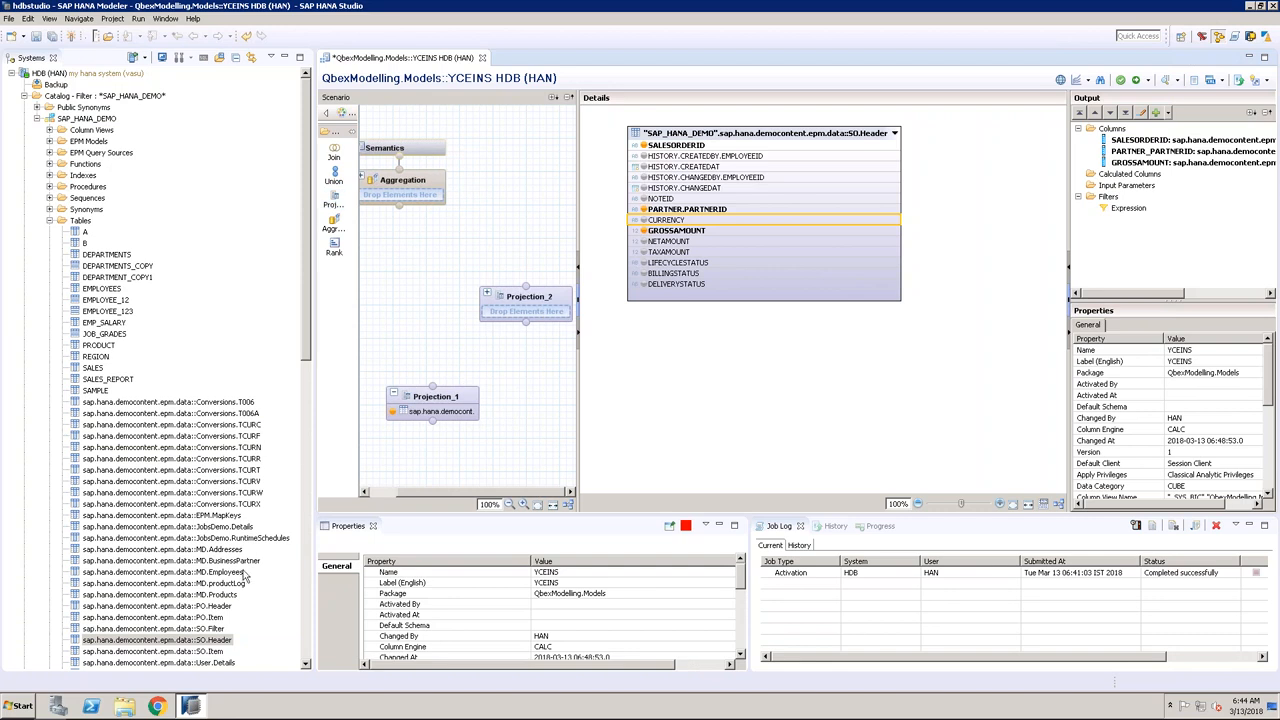
drag(245, 562, 527, 311)
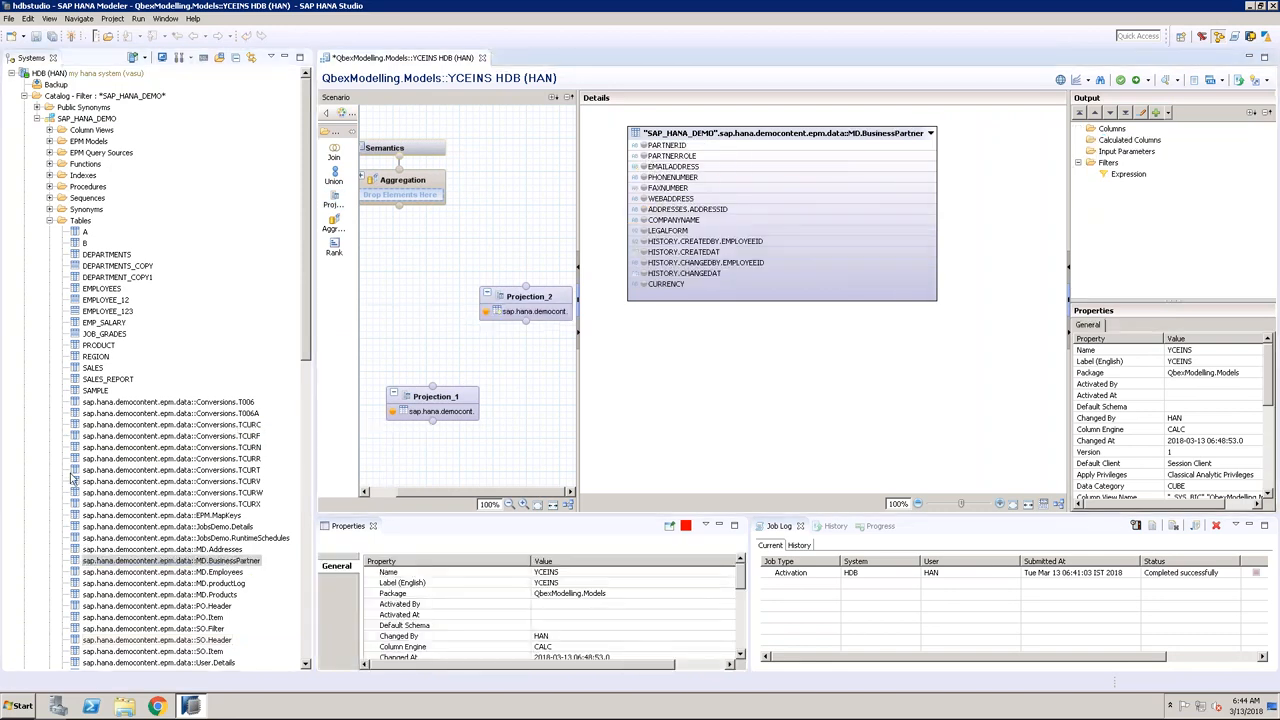
click(643, 146)
click(643, 220)
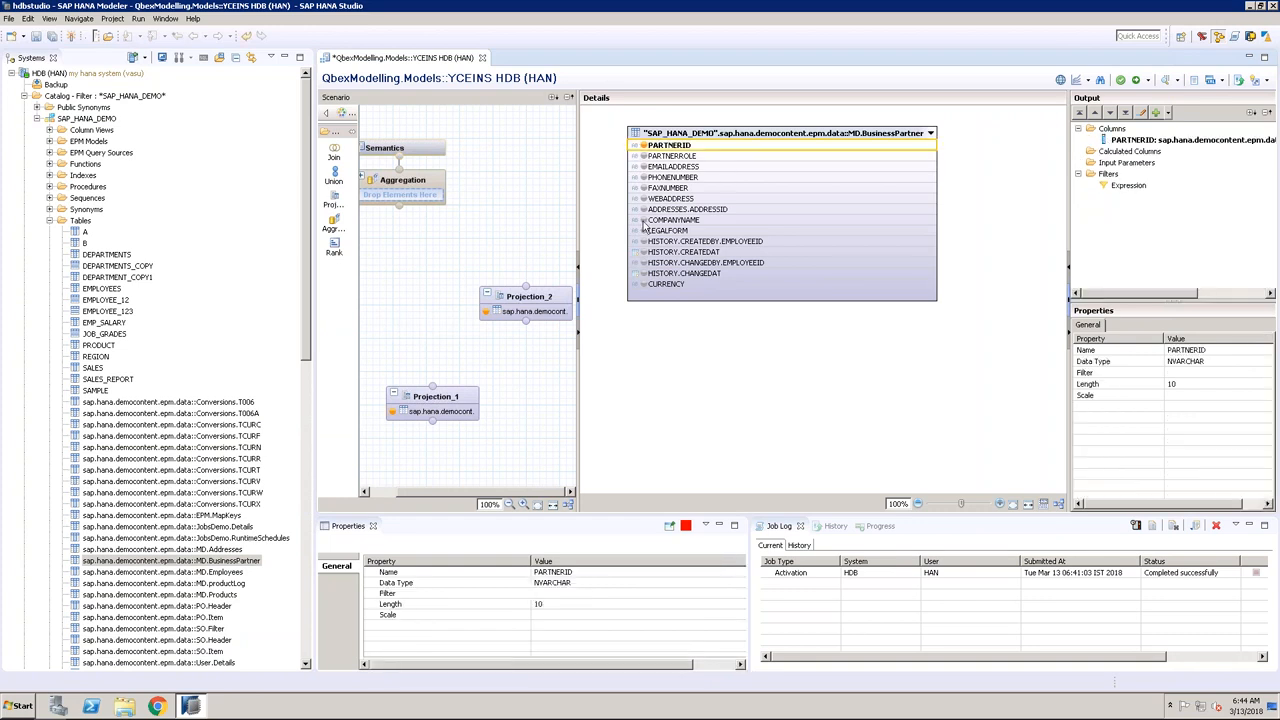
Step: Connect both projections to a new join node, linking PARTNER_PARTNERID to PARTNERID with the Left Outer join type
drag(334, 151, 430, 262)
drag(433, 387, 476, 290)
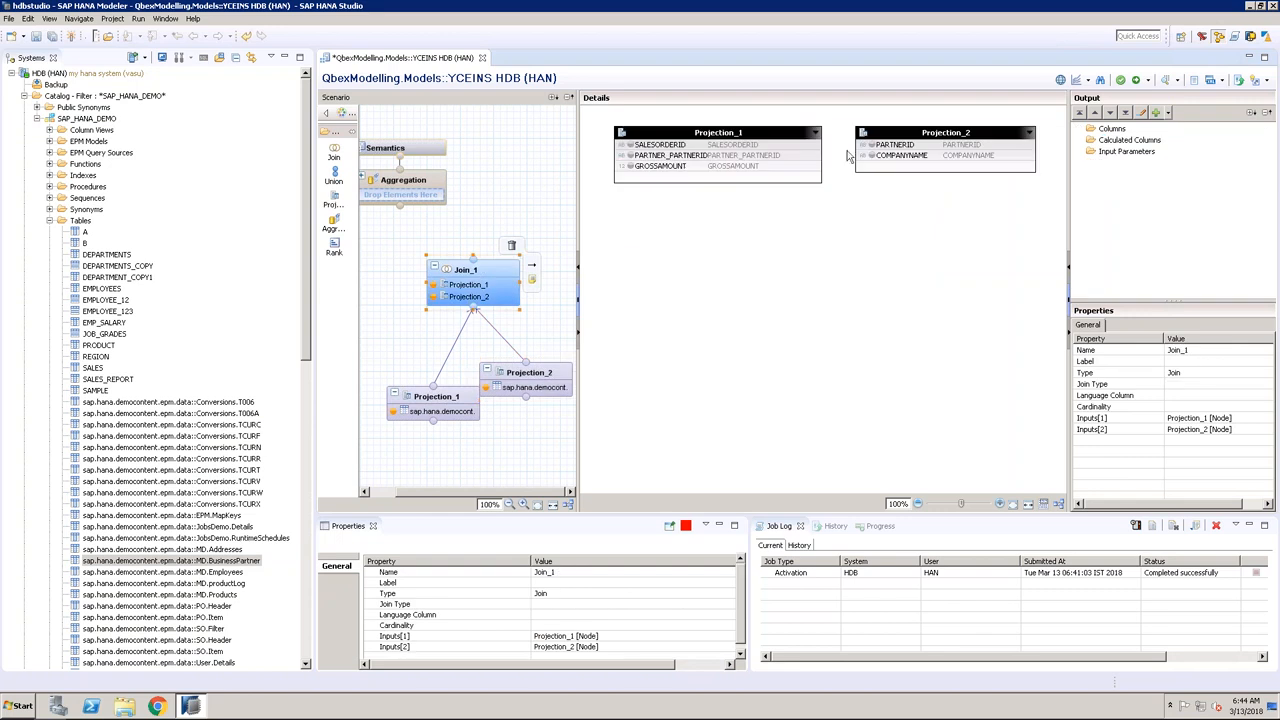
drag(816, 155, 872, 148)
click(1264, 373)
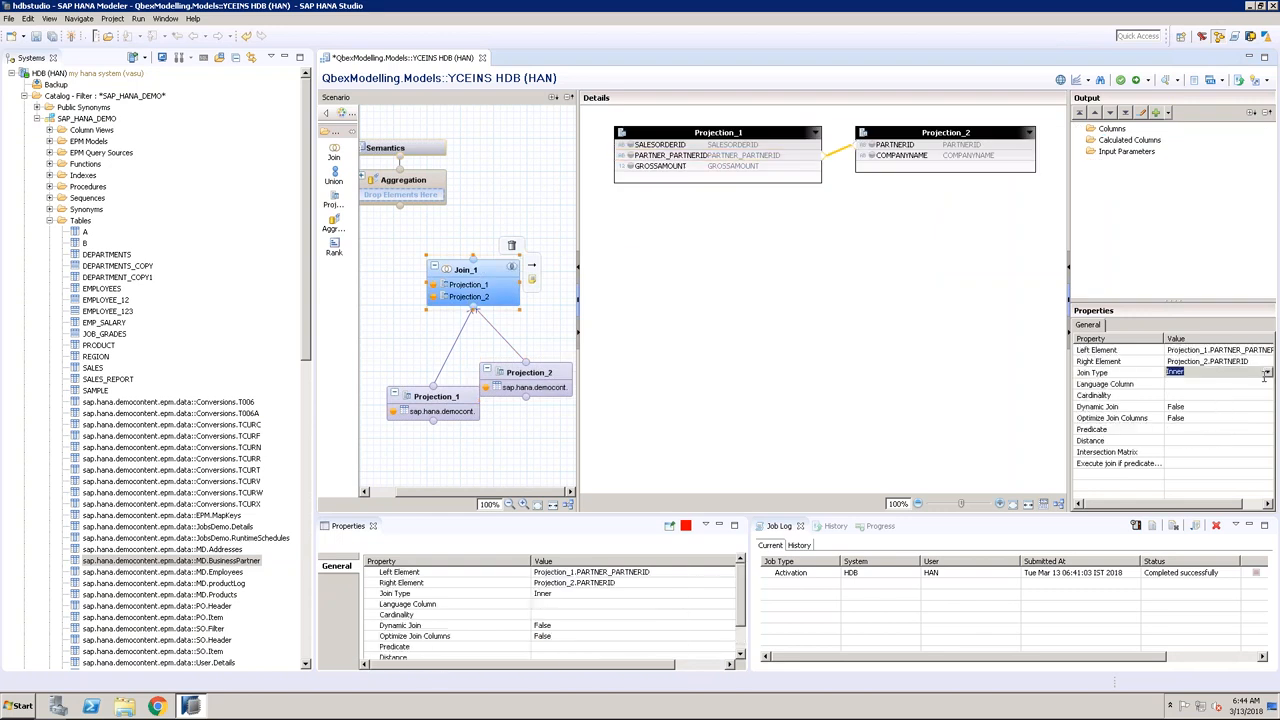
click(1266, 373)
click(1193, 401)
Step: Output SALESORDERID, PARTNER_PARTNERID, GROSSAMOUNT and COMPANYNAME from Join_1 and connect the join to the Aggregation node
click(631, 163)
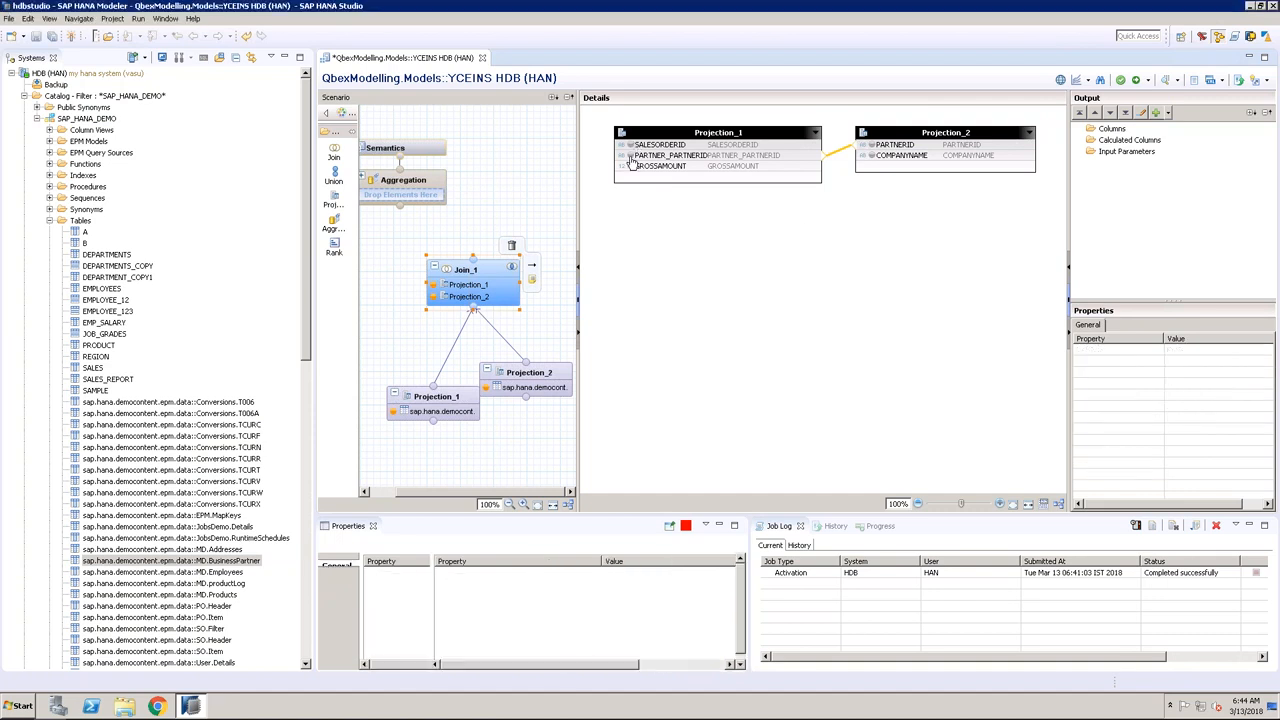
click(631, 157)
click(631, 167)
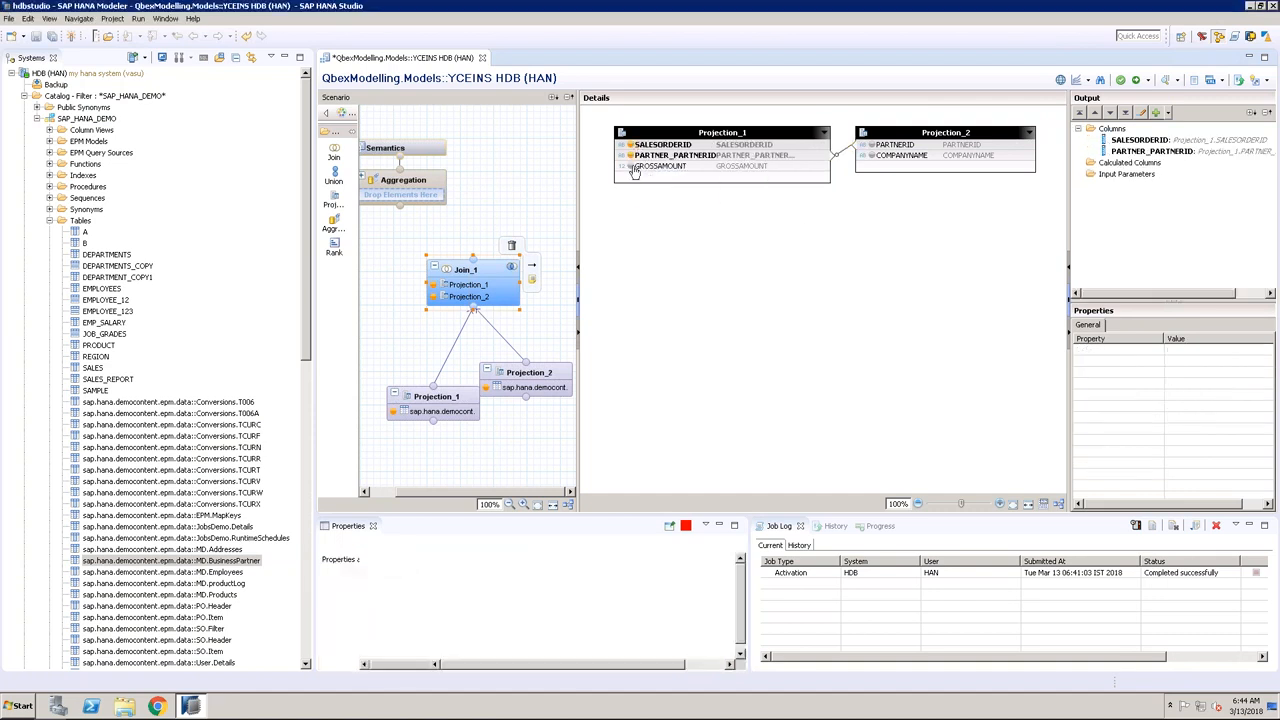
click(871, 156)
drag(477, 268, 404, 186)
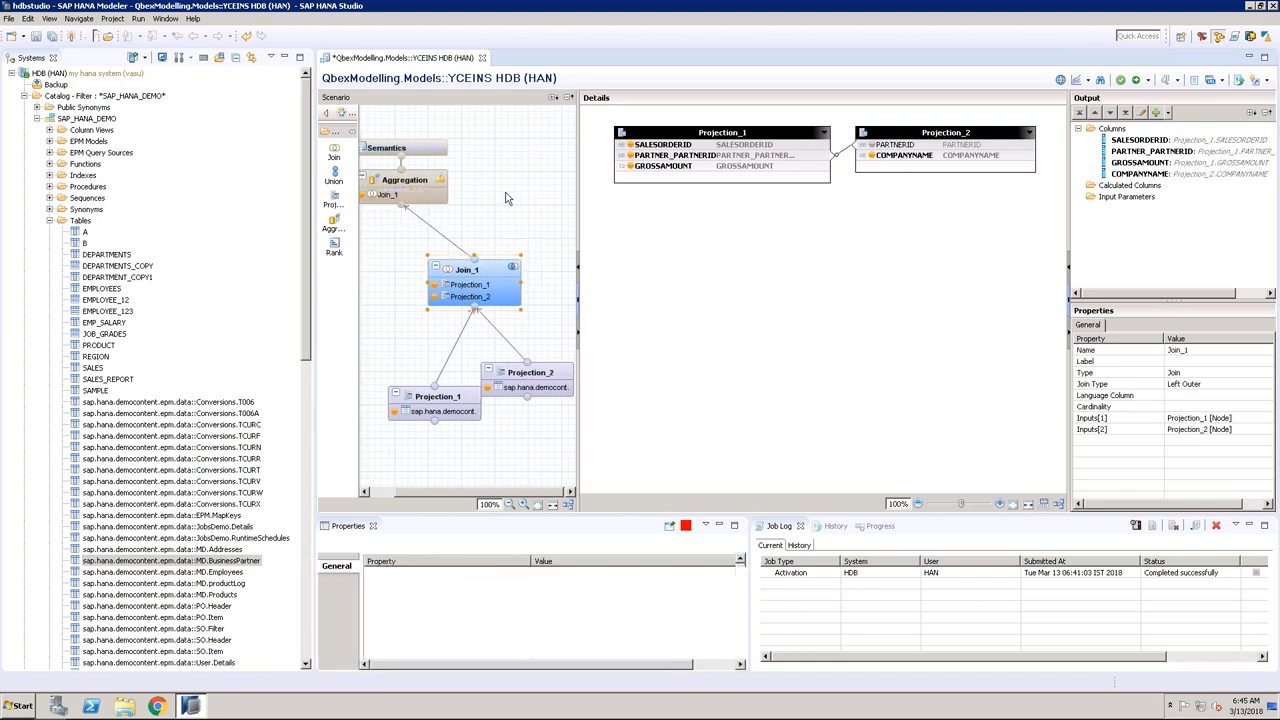
Step: In the Aggregation node, add GROSSAMOUNT as an aggregated column and COMPANYNAME, PARTNER_PARTNERID and SALESORDERID as output columns
click(405, 181)
right_click(700, 167)
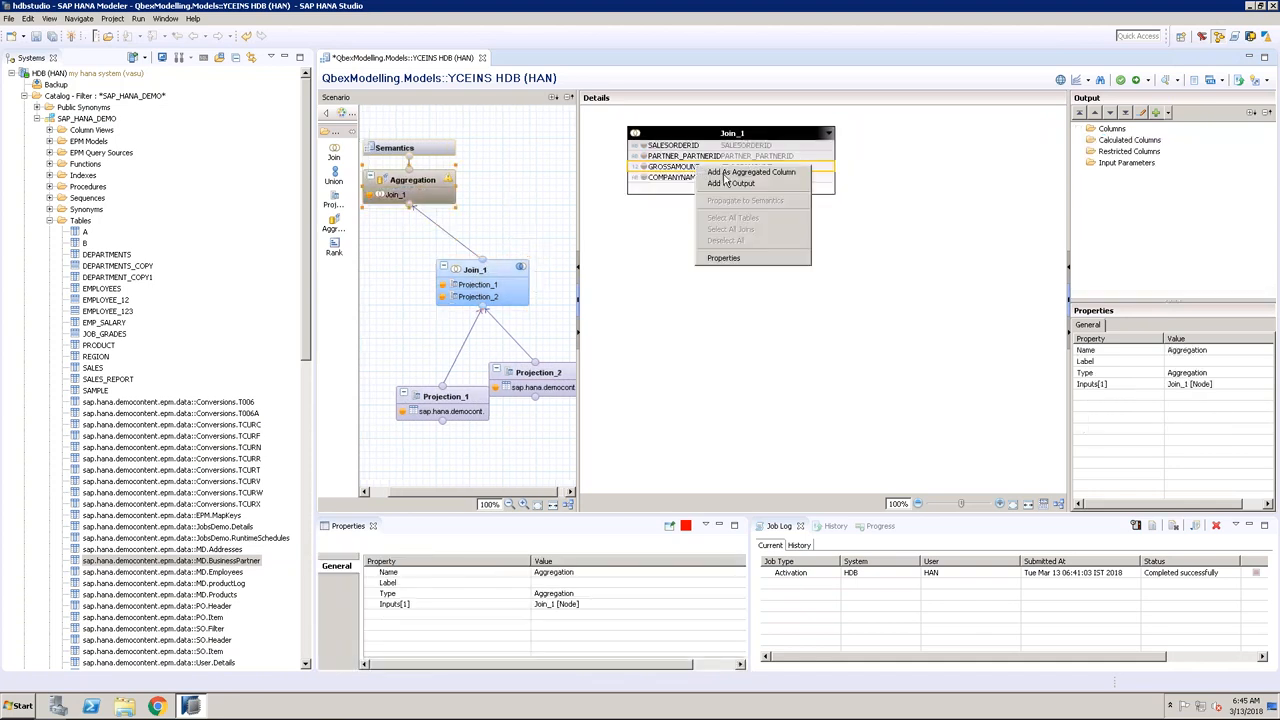
click(730, 183)
click(644, 177)
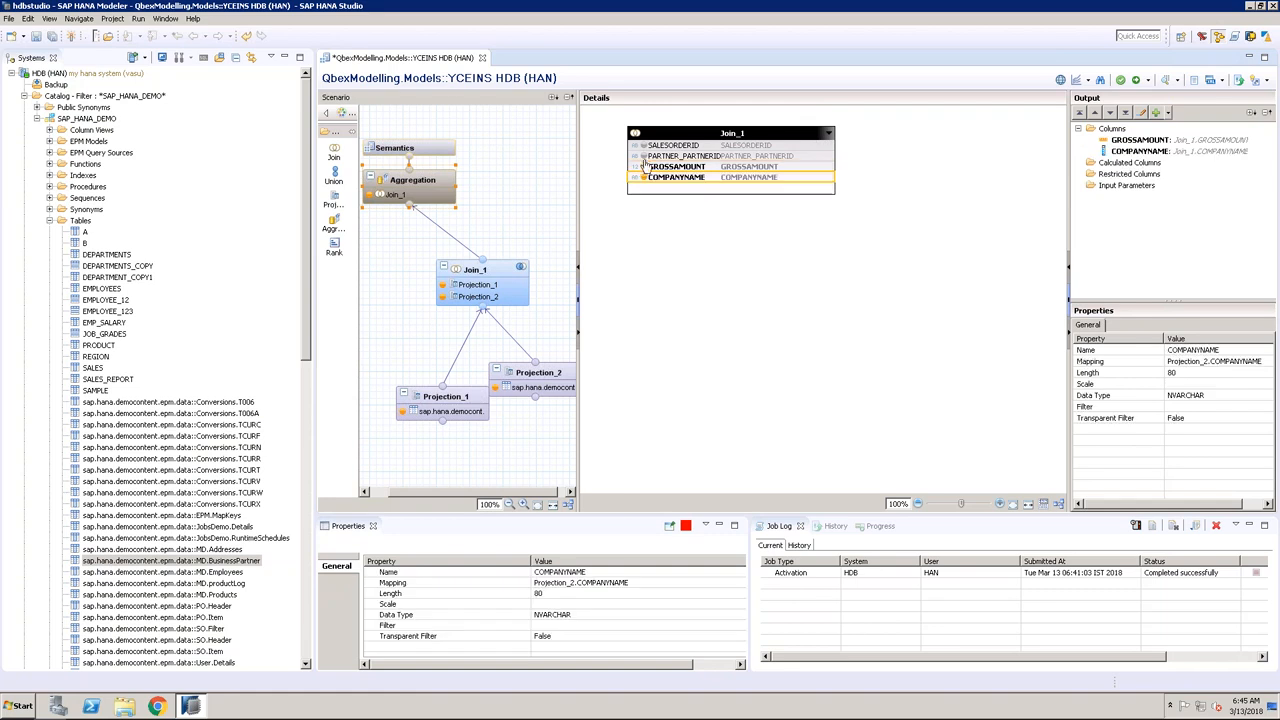
click(644, 156)
click(644, 145)
Step: Assign the remaining columns as attributes in Semantics, then save and activate YCEINS under the "syr changes" change
click(466, 148)
click(1252, 150)
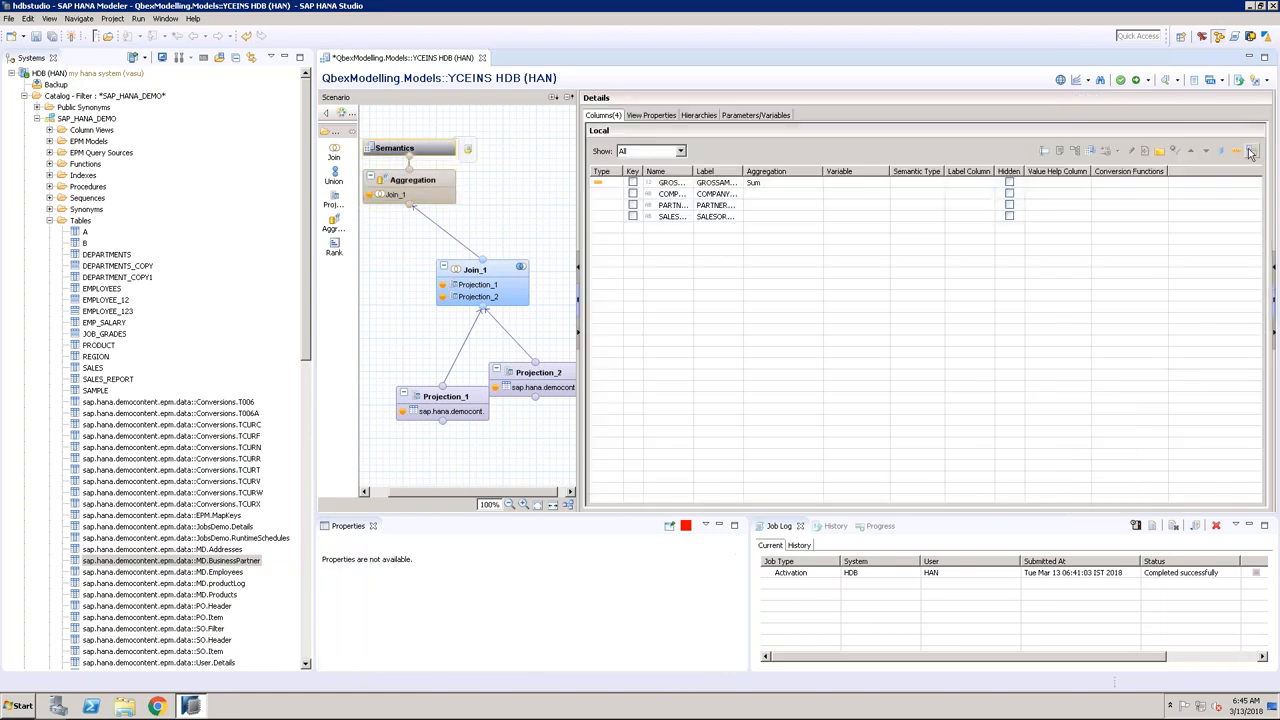
click(1137, 82)
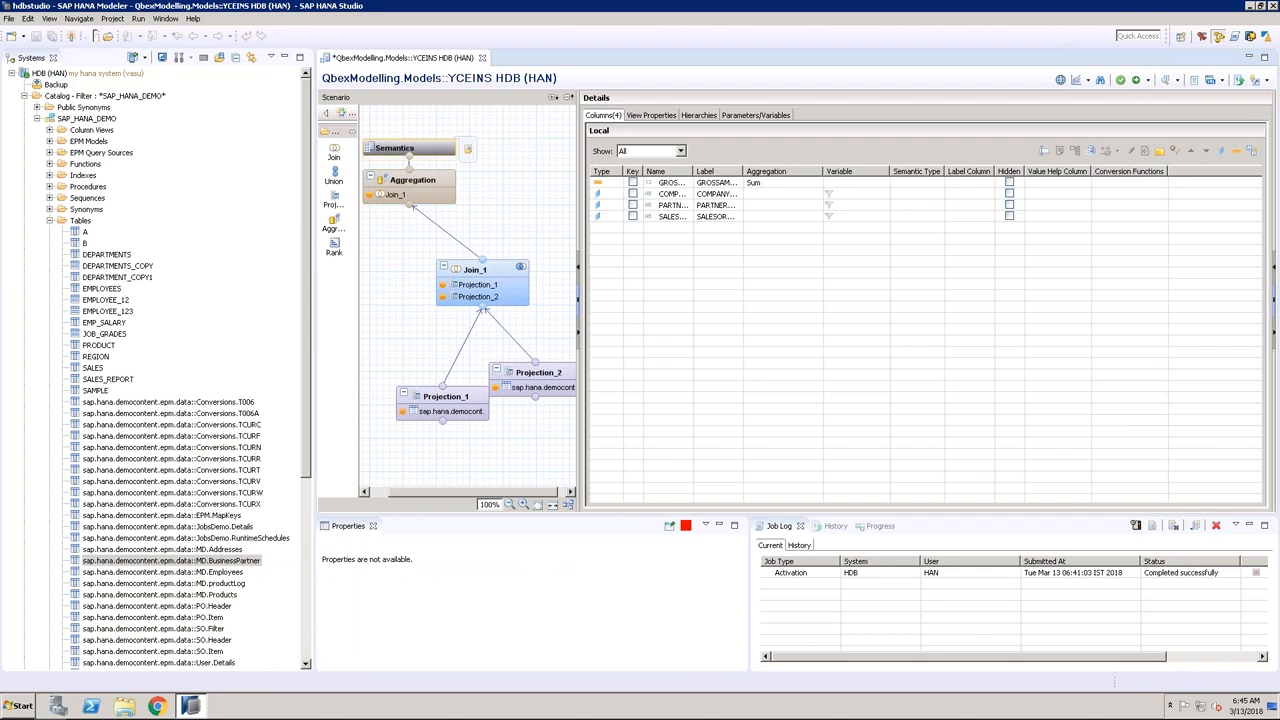
click(593, 318)
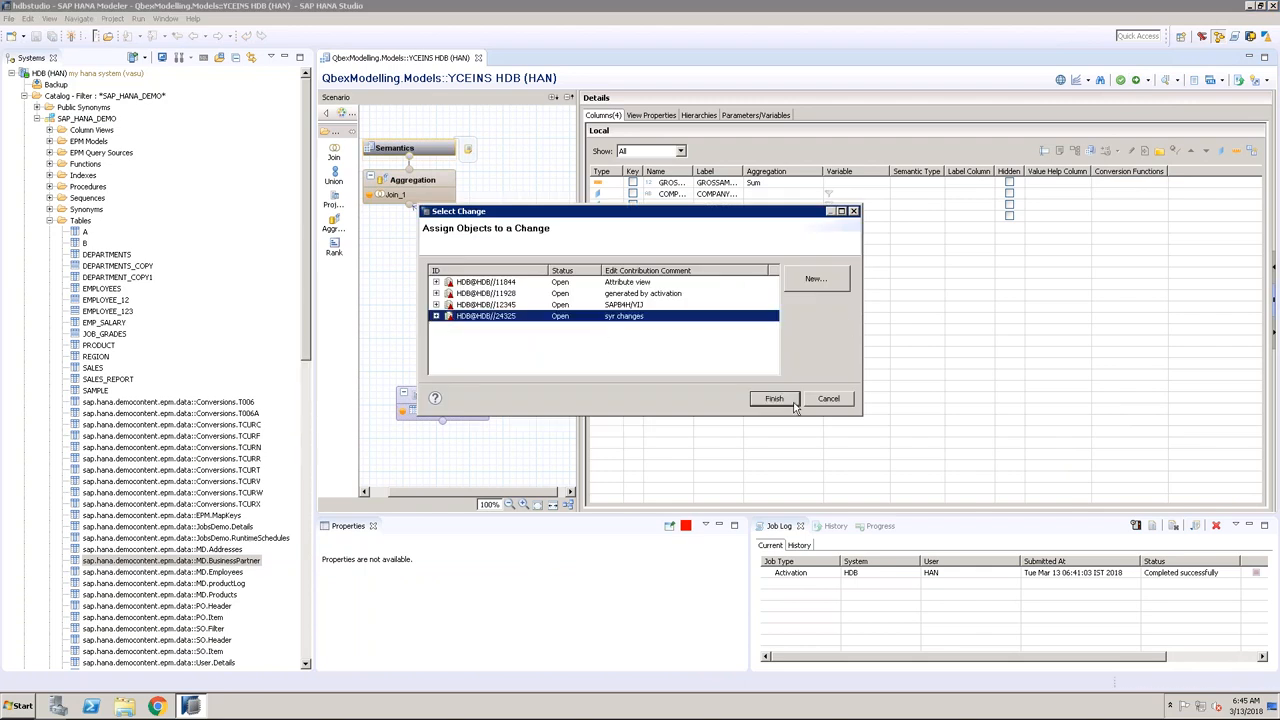
click(780, 400)
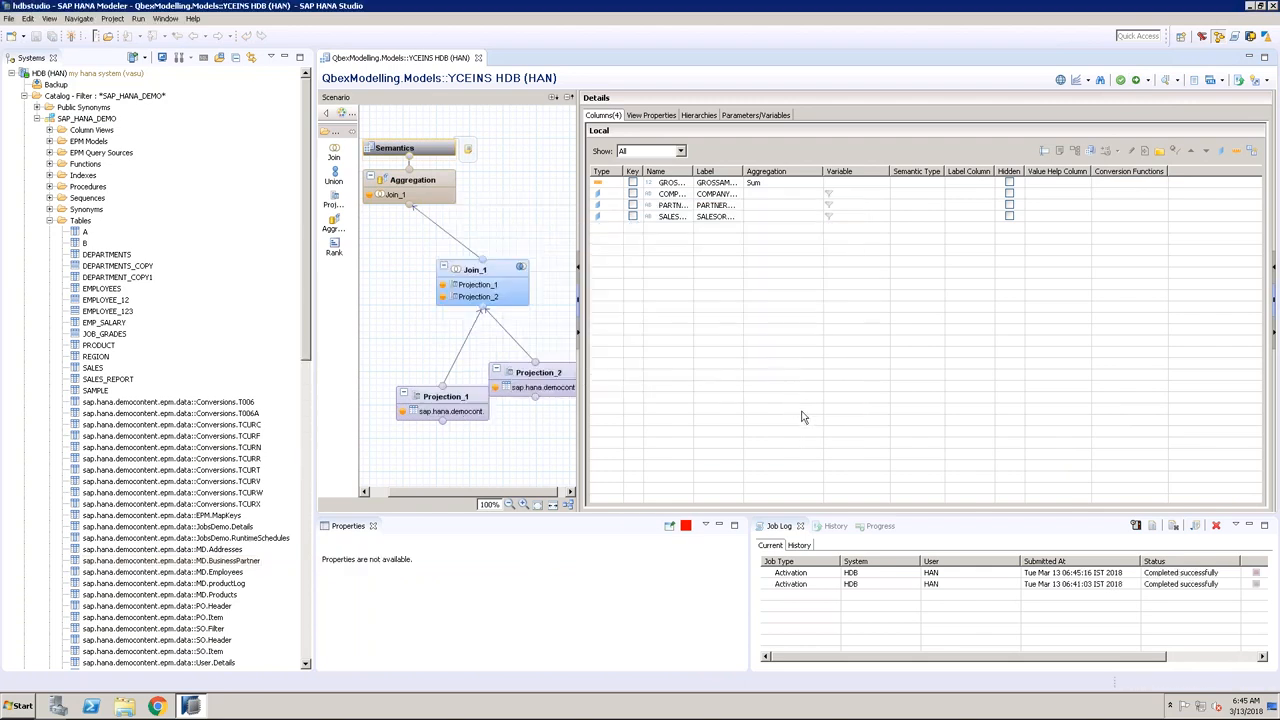
Step: Debug YCEINS with its default query, examine the node queries from the aggregation down to both projections, and close the debug editor
click(1087, 80)
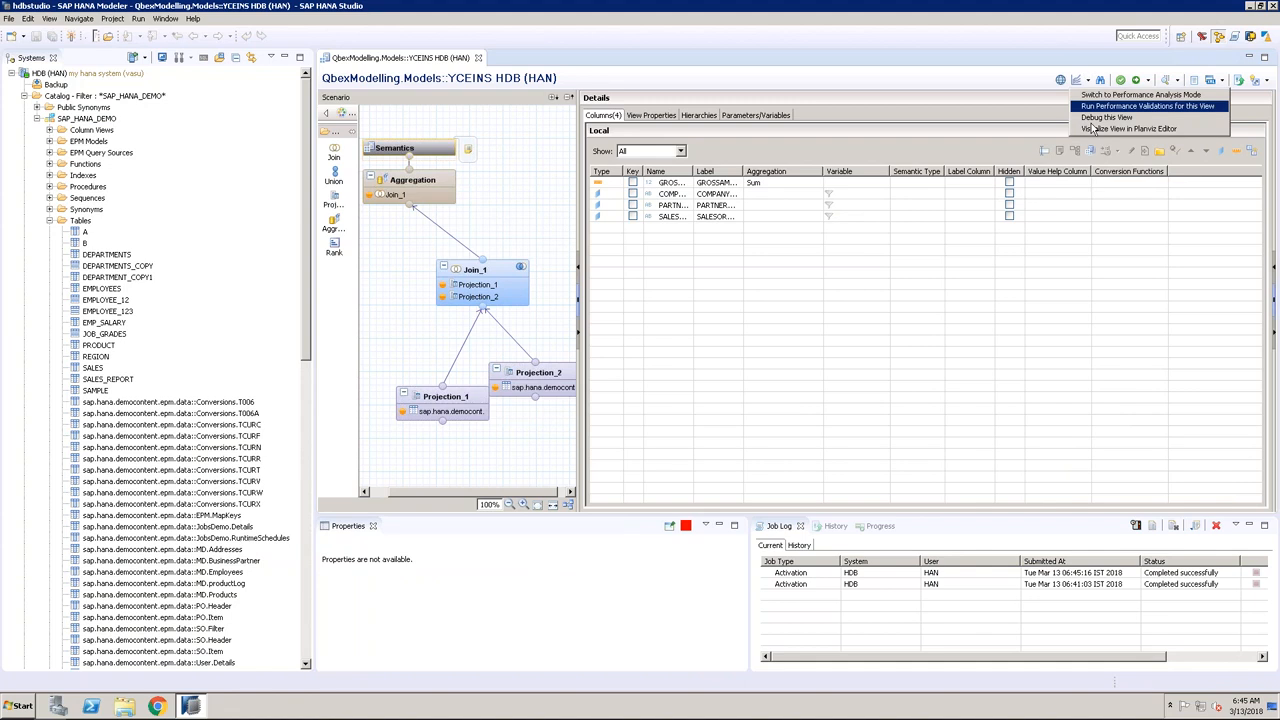
click(1120, 121)
click(1173, 98)
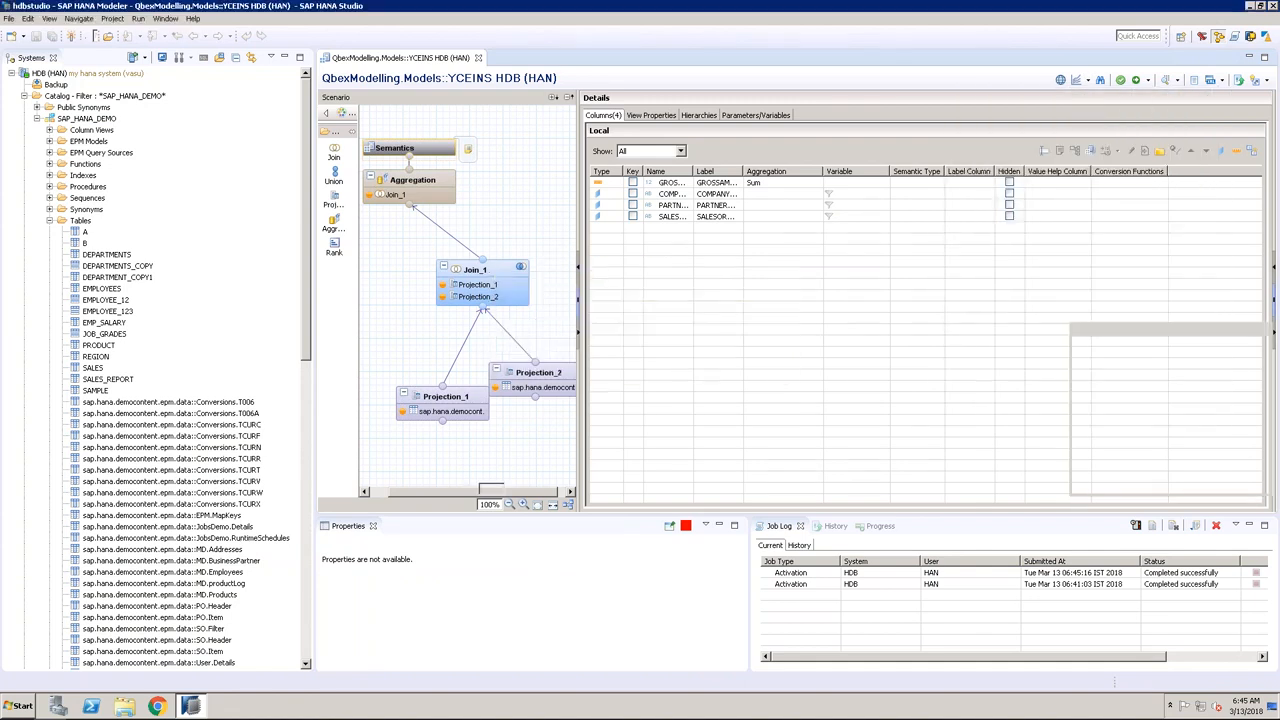
click(456, 220)
click(466, 275)
click(415, 322)
click(479, 319)
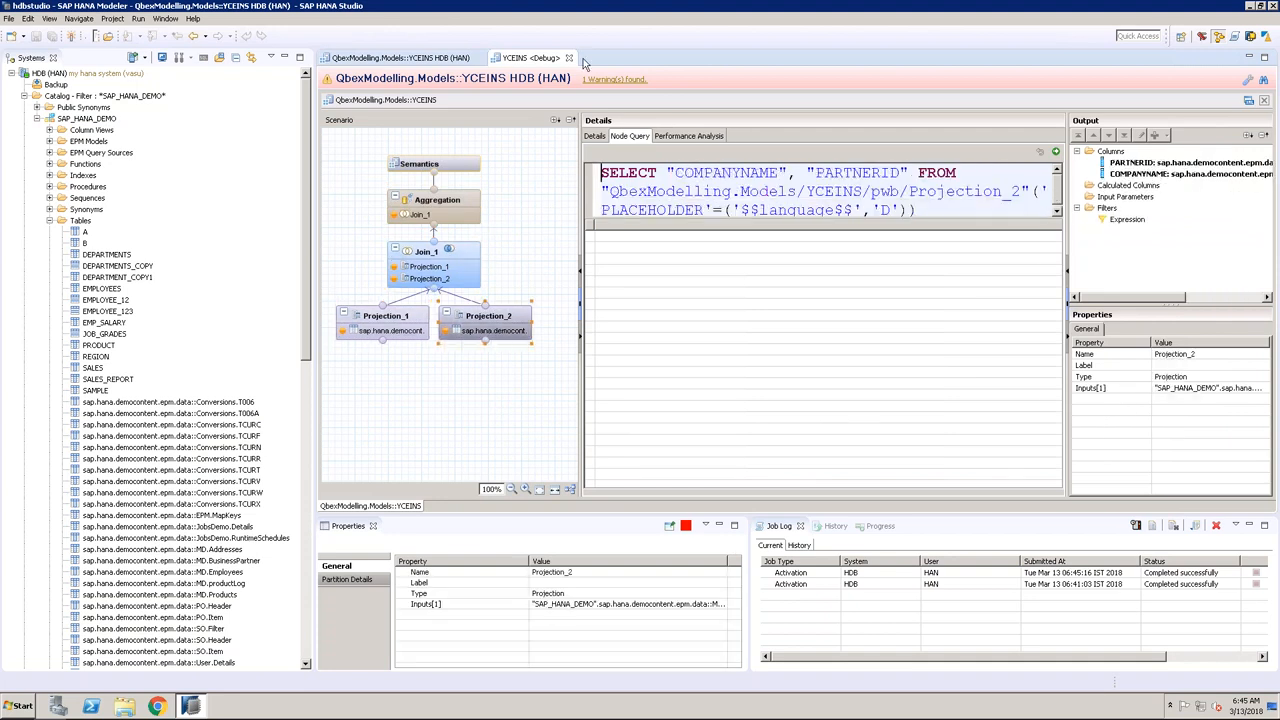
click(569, 58)
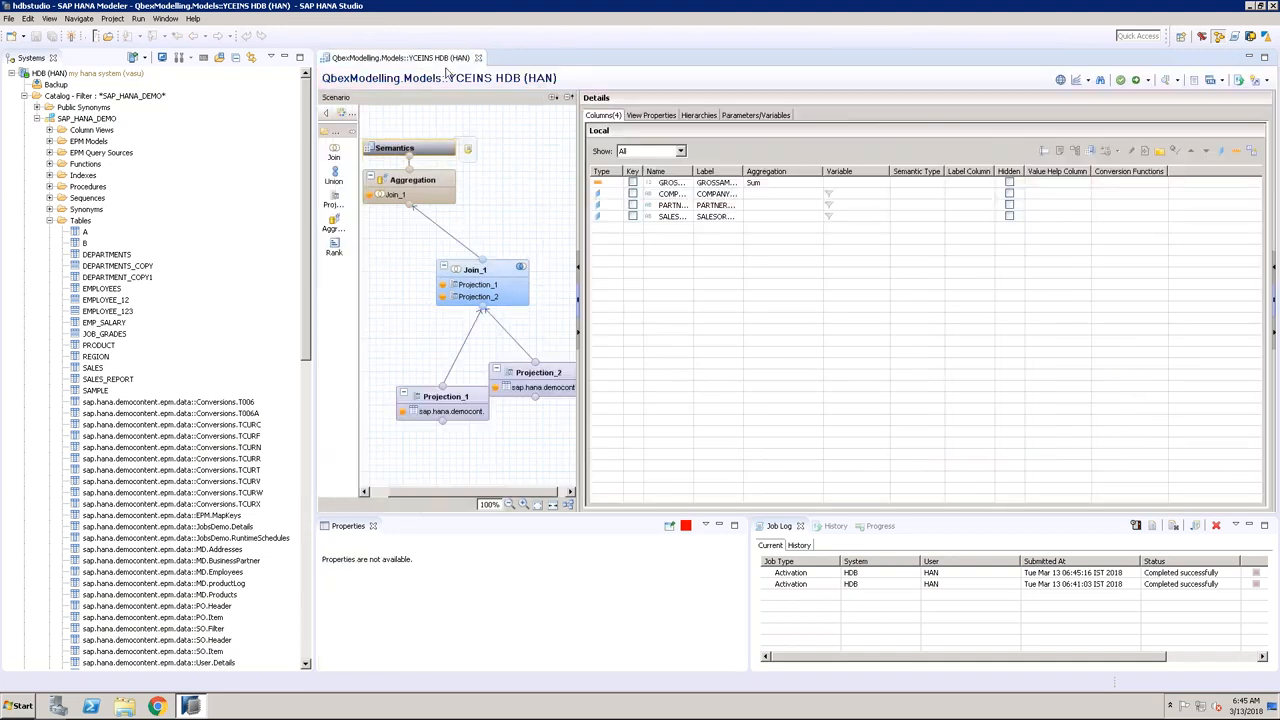
Step: Minimize the Systems view, start debugging YCEINS and widen the query window to show the full SELECT statement
click(284, 57)
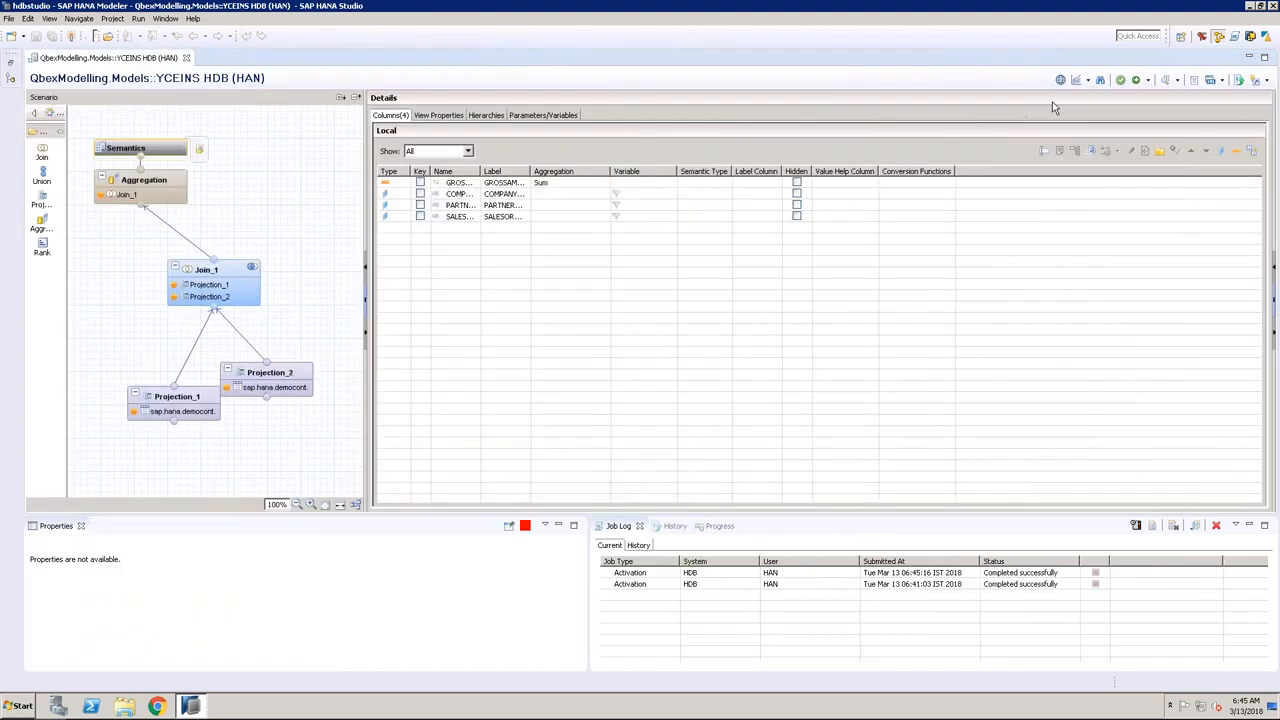
click(1083, 80)
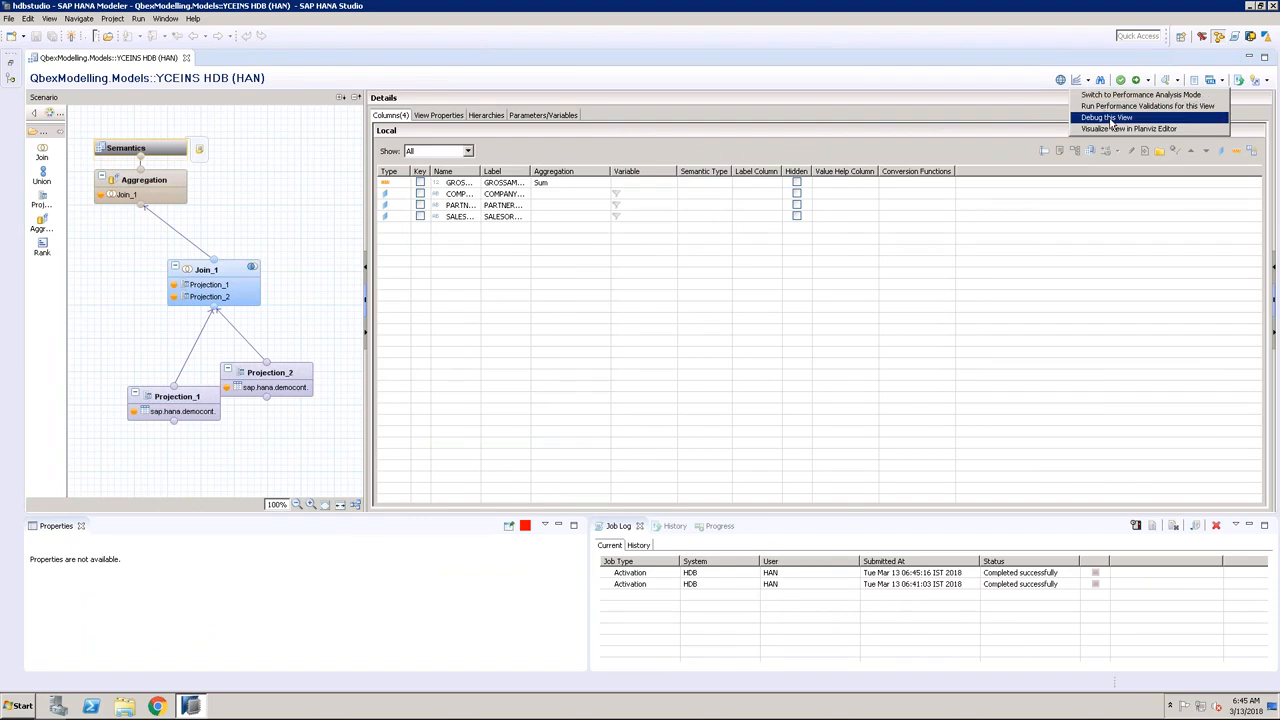
click(1108, 118)
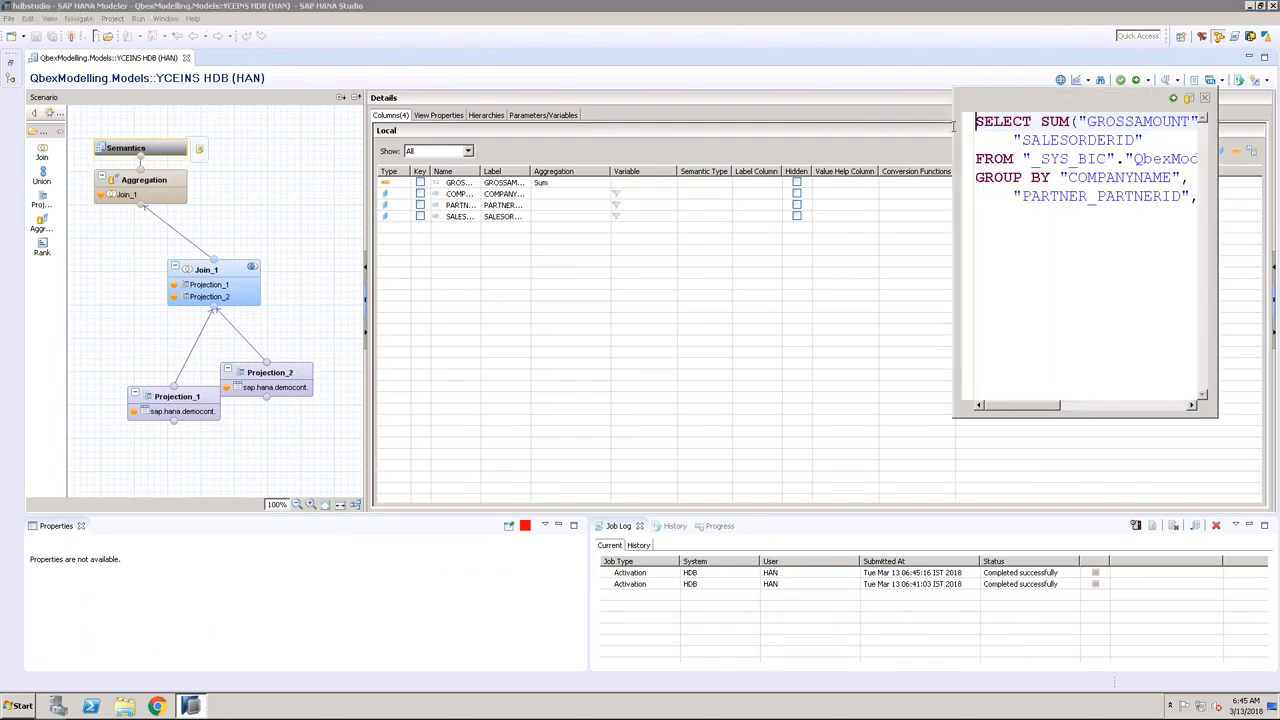
drag(953, 126, 603, 128)
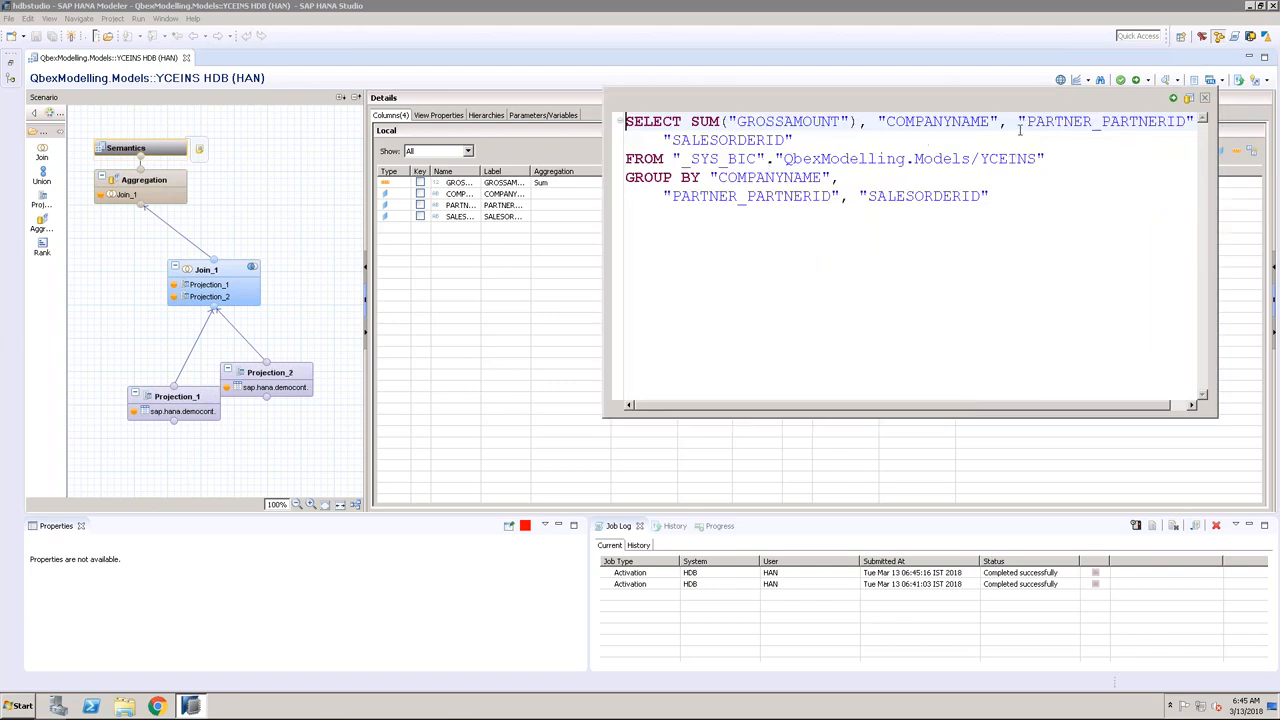
Step: Remove PARTNER_PARTNERID and SALESORDERID from the debug query's SELECT and GROUP BY, keeping SUM(GROSSAMOUNT) and COMPANYNAME, and execute it
drag(998, 123, 1005, 143)
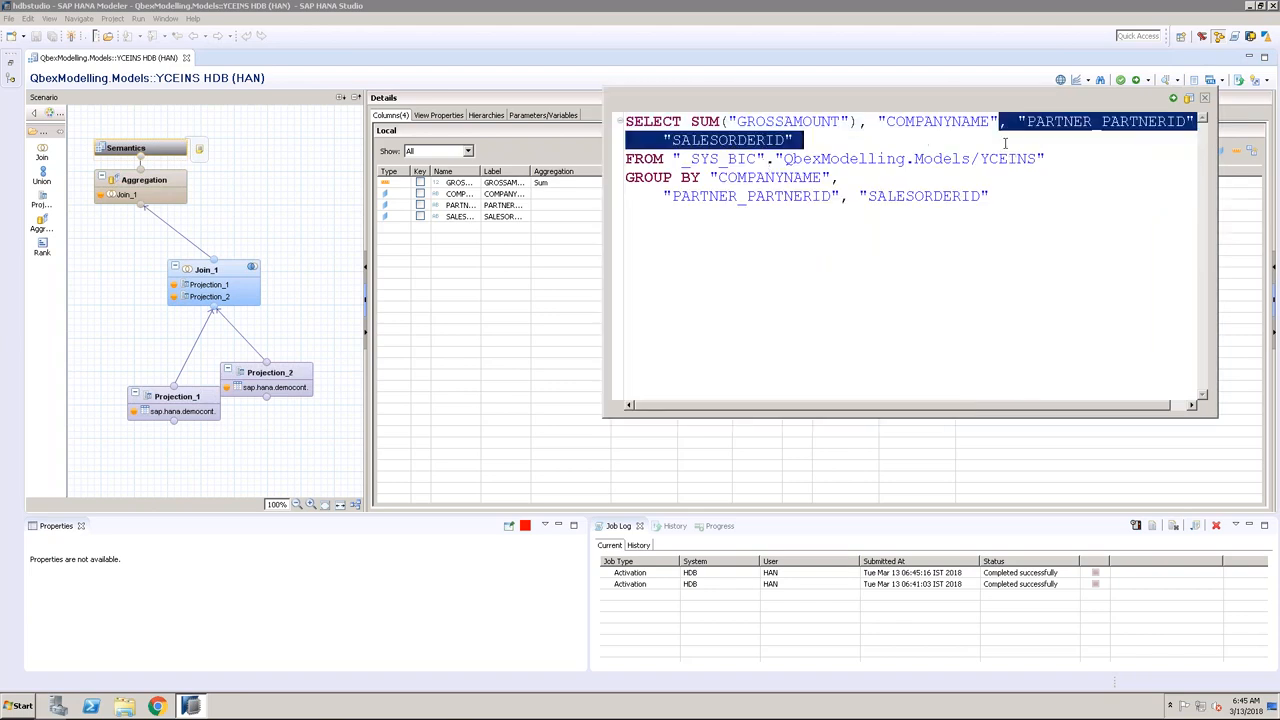
key(Delete)
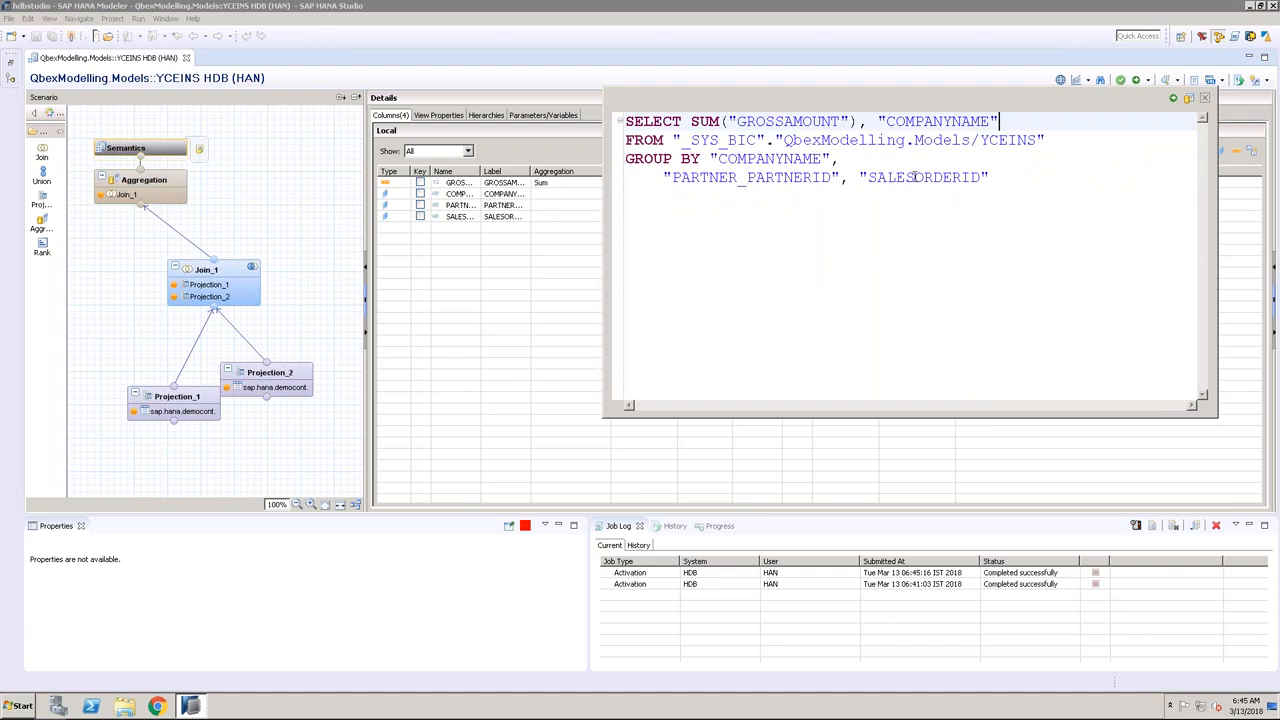
drag(664, 176, 701, 177)
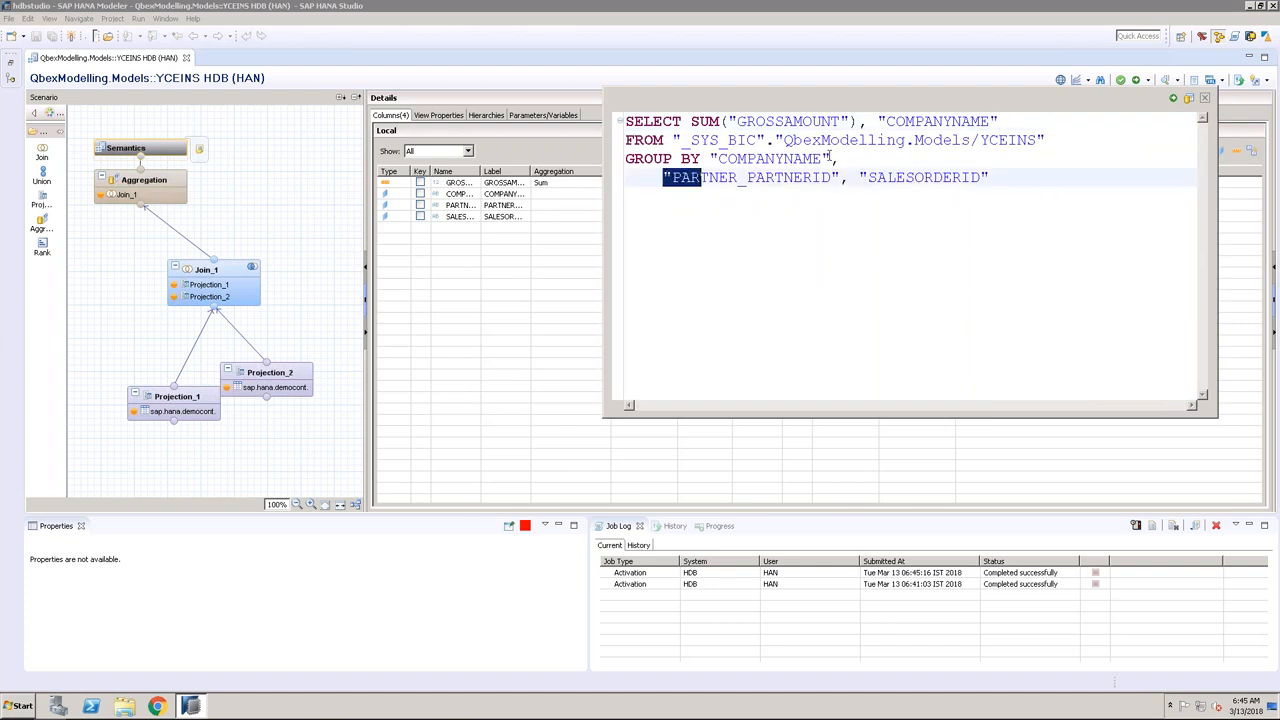
drag(832, 159, 1004, 176)
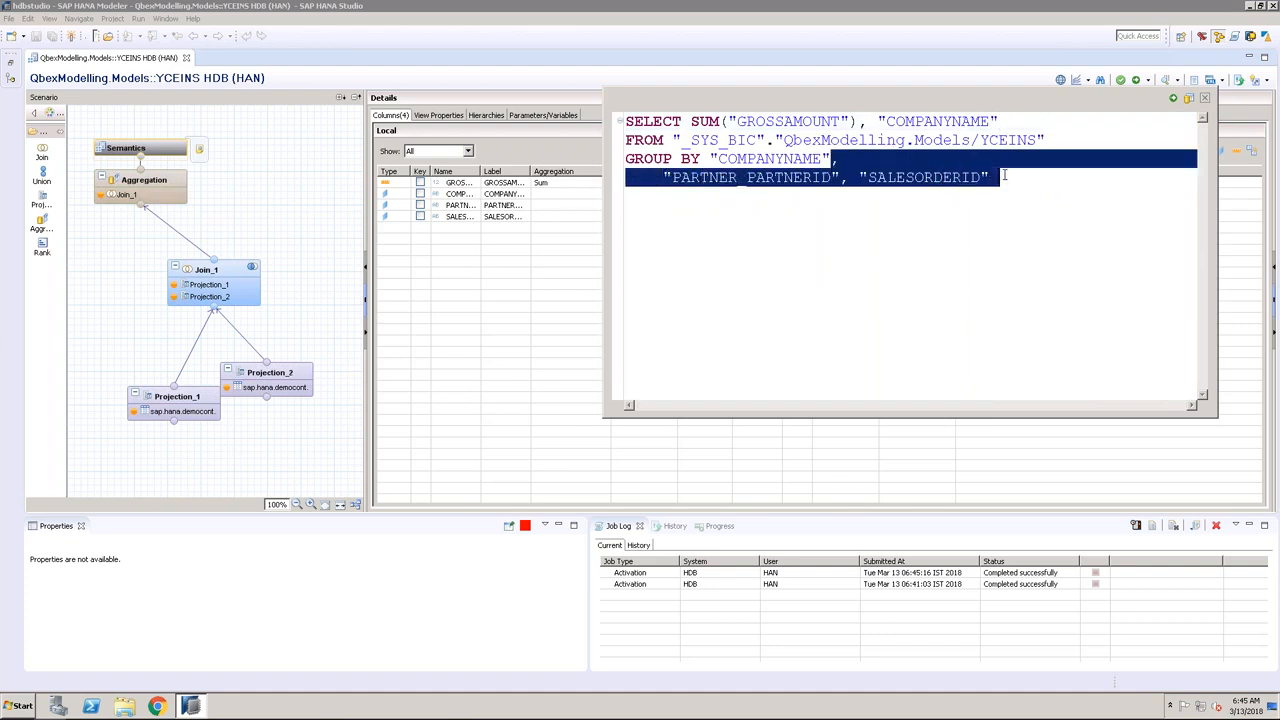
key(Delete)
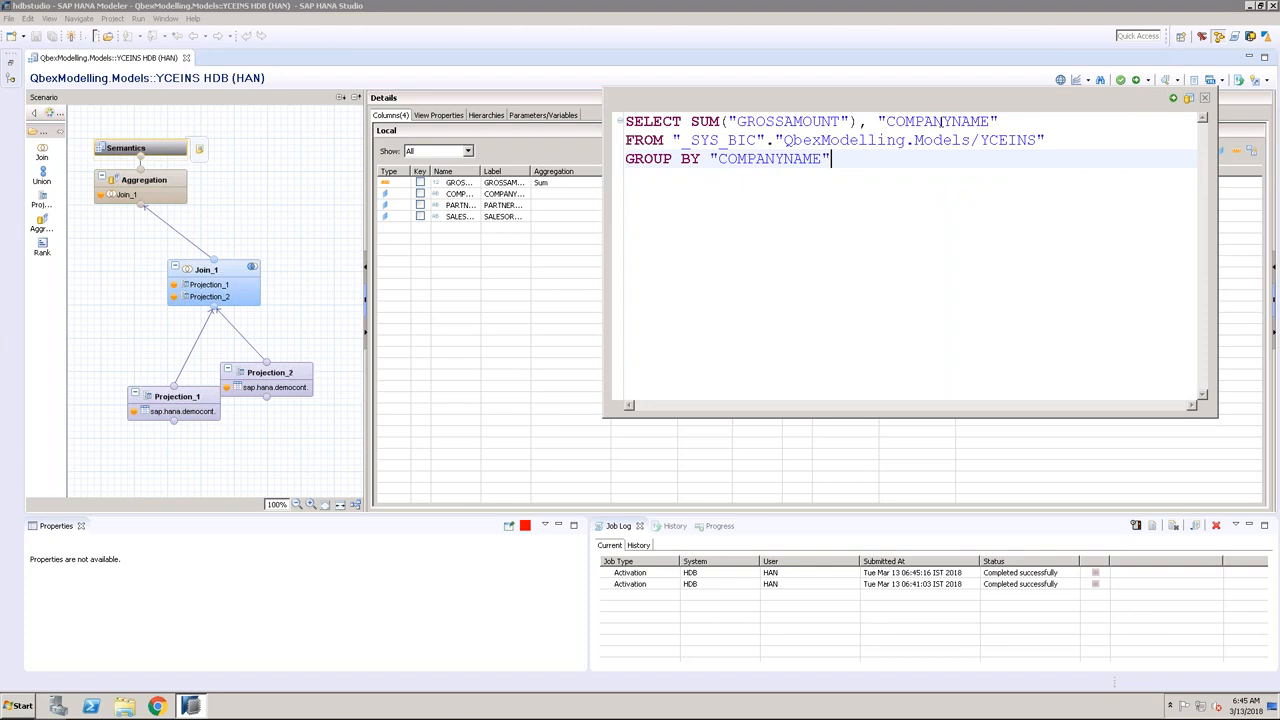
click(905, 121)
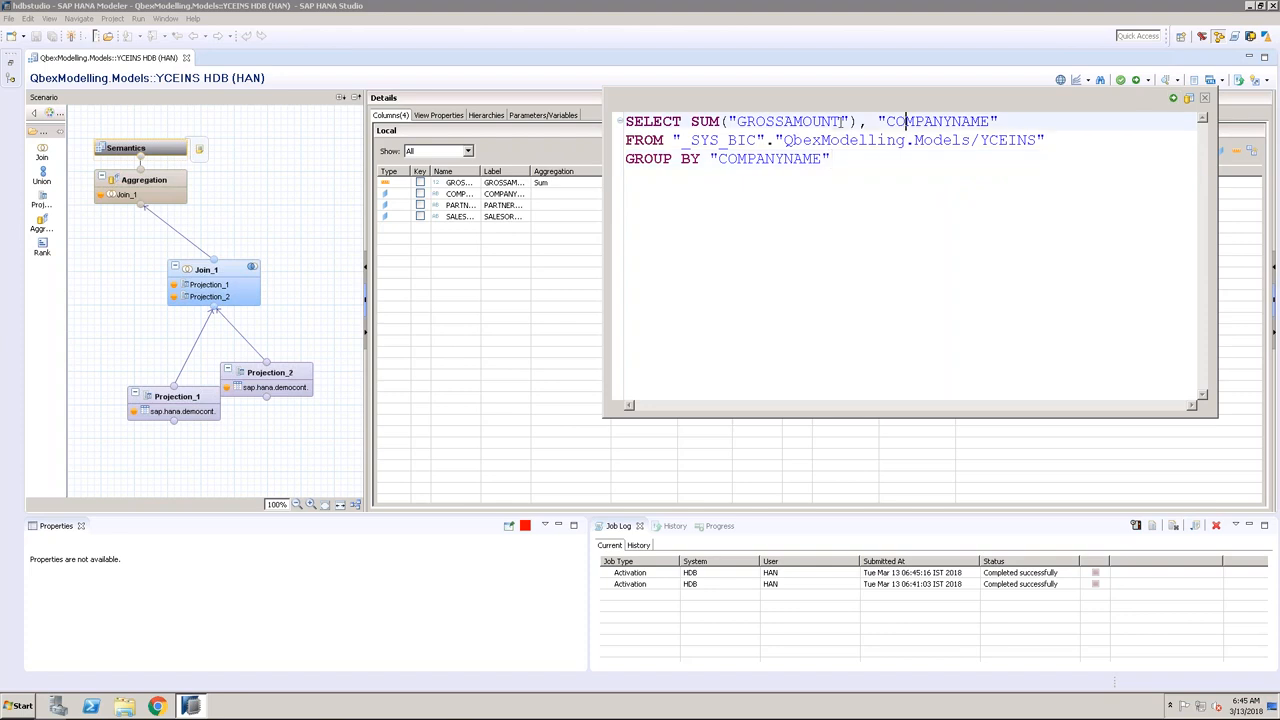
click(737, 158)
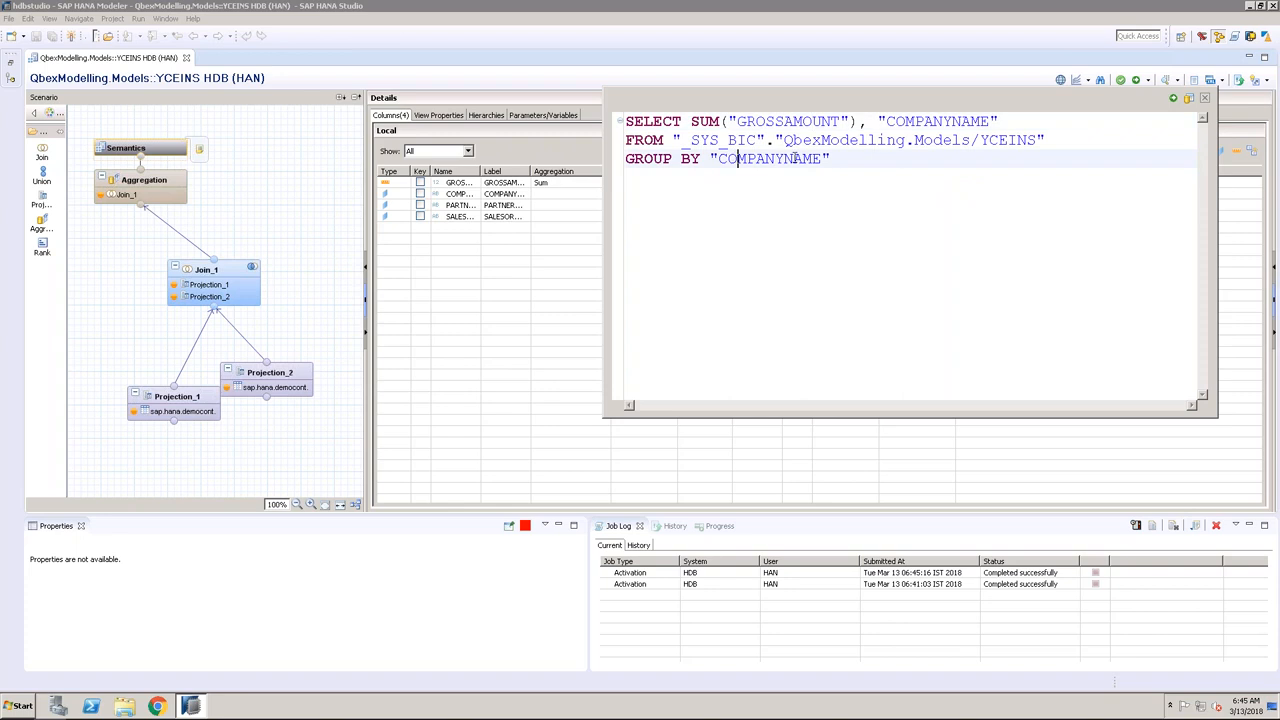
click(1173, 100)
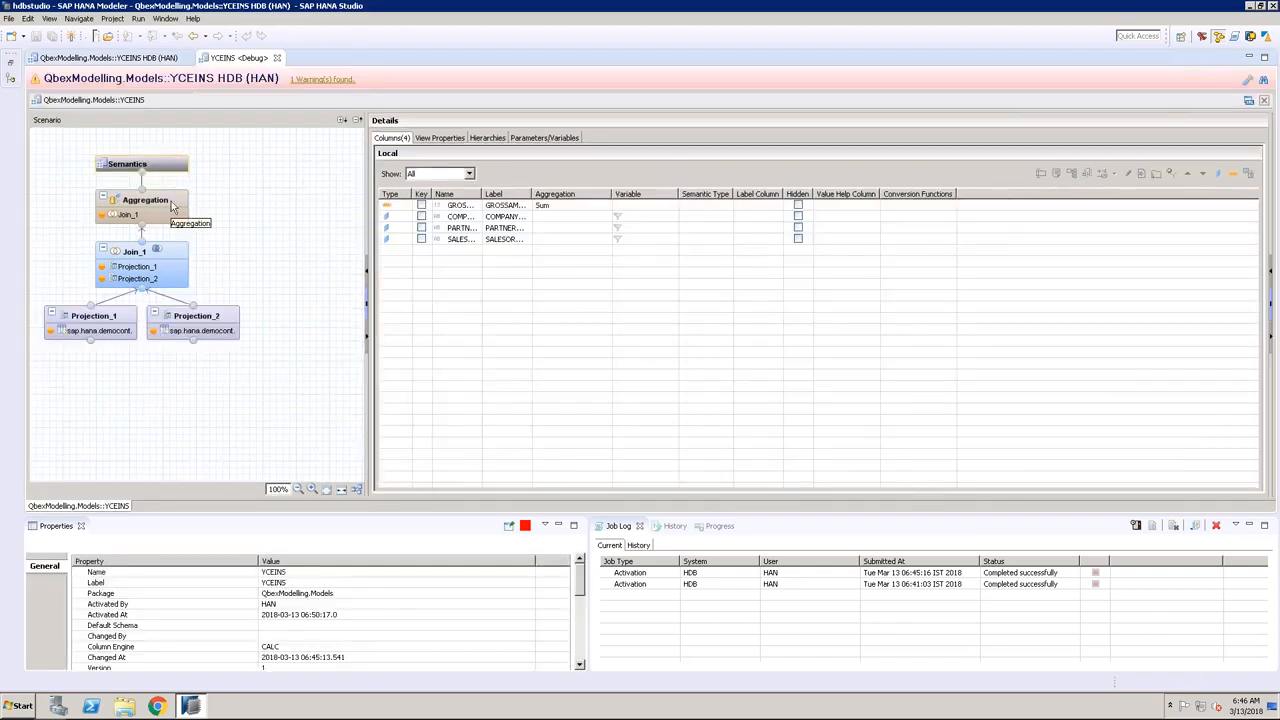
Step: Examine the Aggregation node's default query and Projection_1's node query, including its requested columns and language placeholder
click(172, 205)
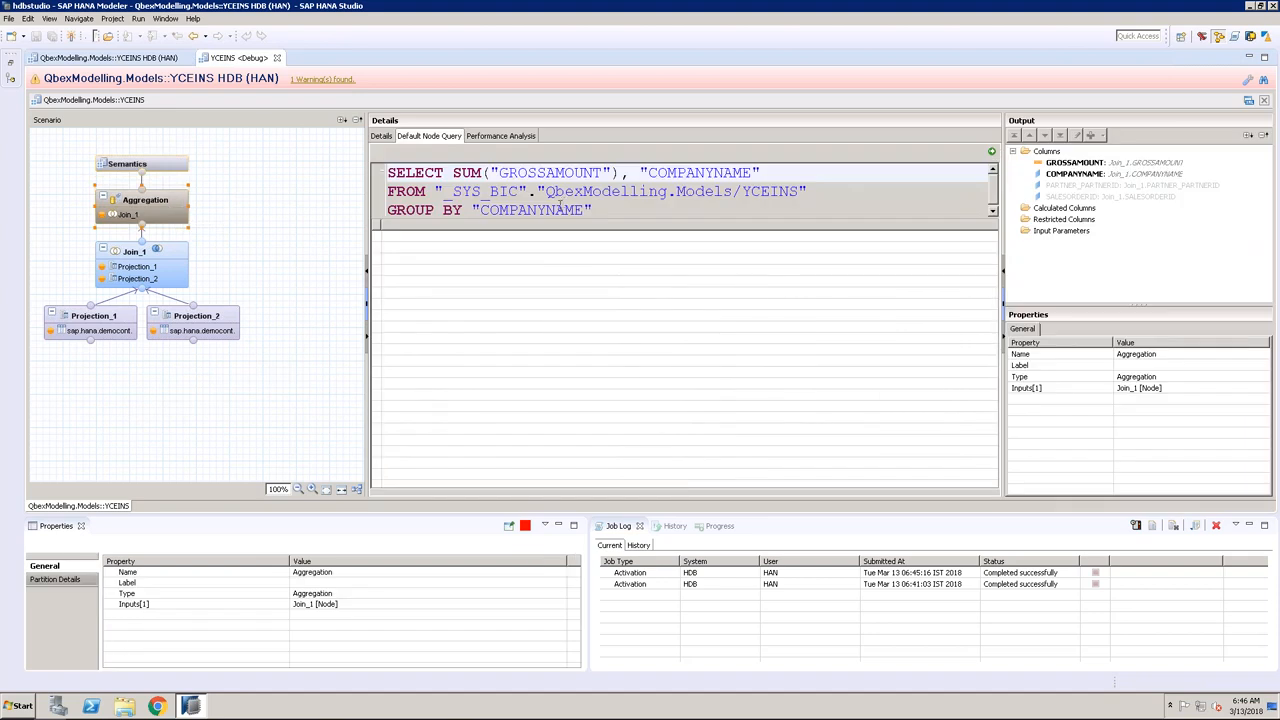
drag(455, 173, 762, 173)
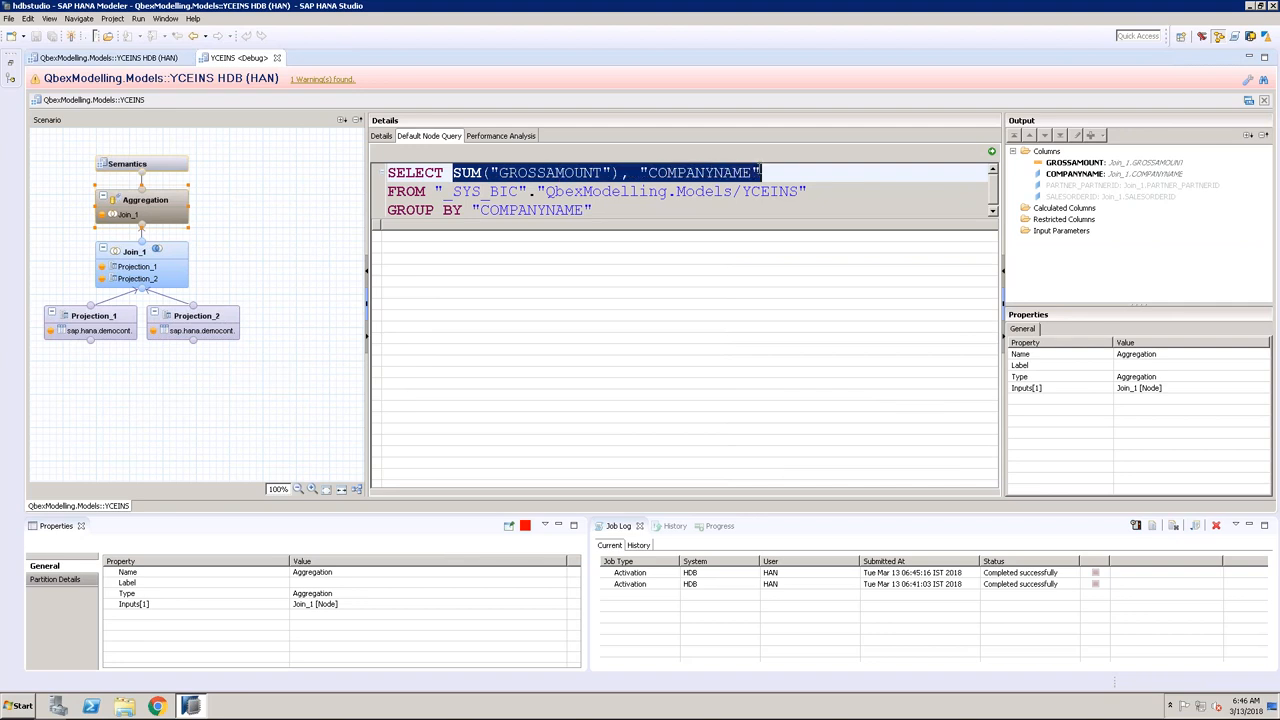
click(100, 320)
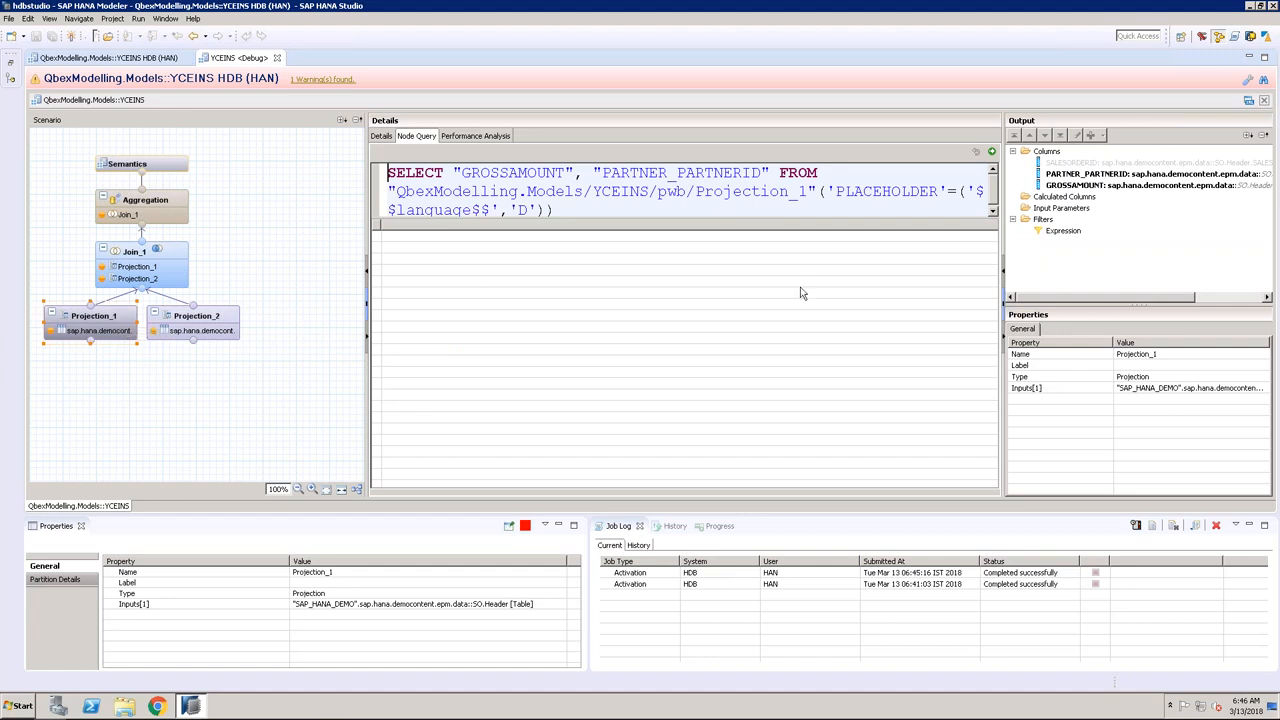
click(455, 170)
drag(455, 170, 771, 172)
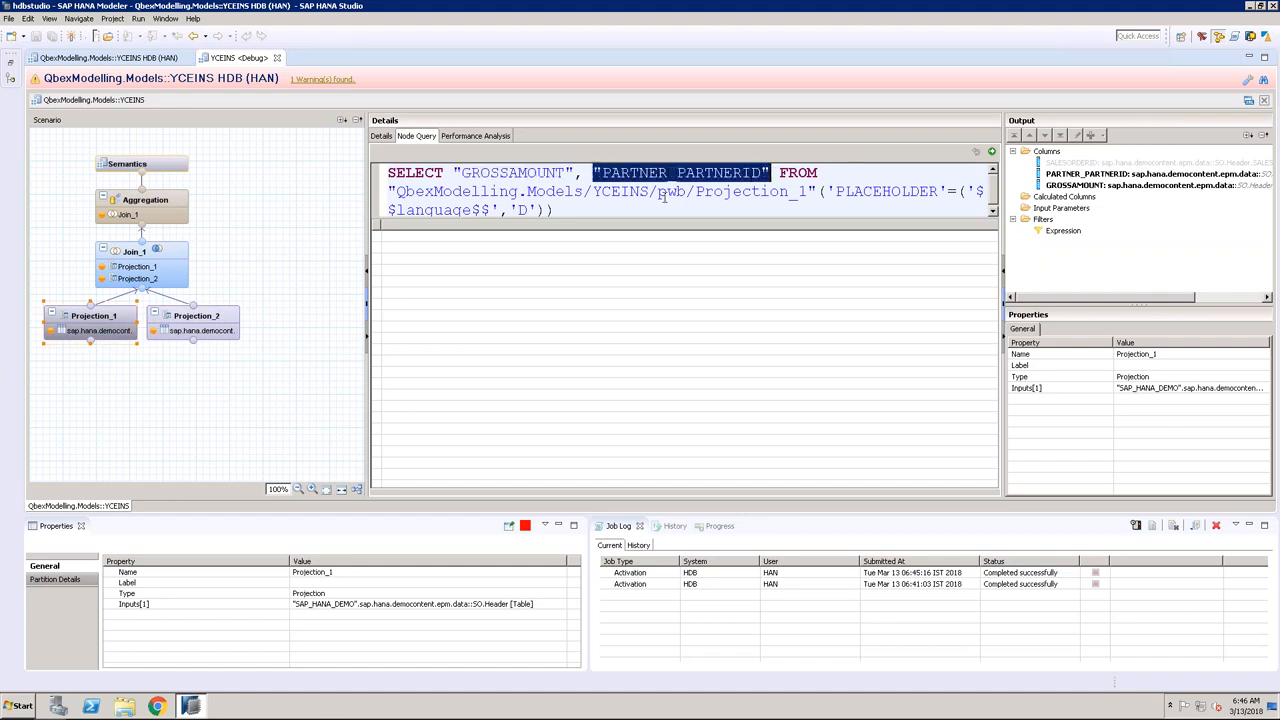
double_click(497, 210)
double_click(523, 207)
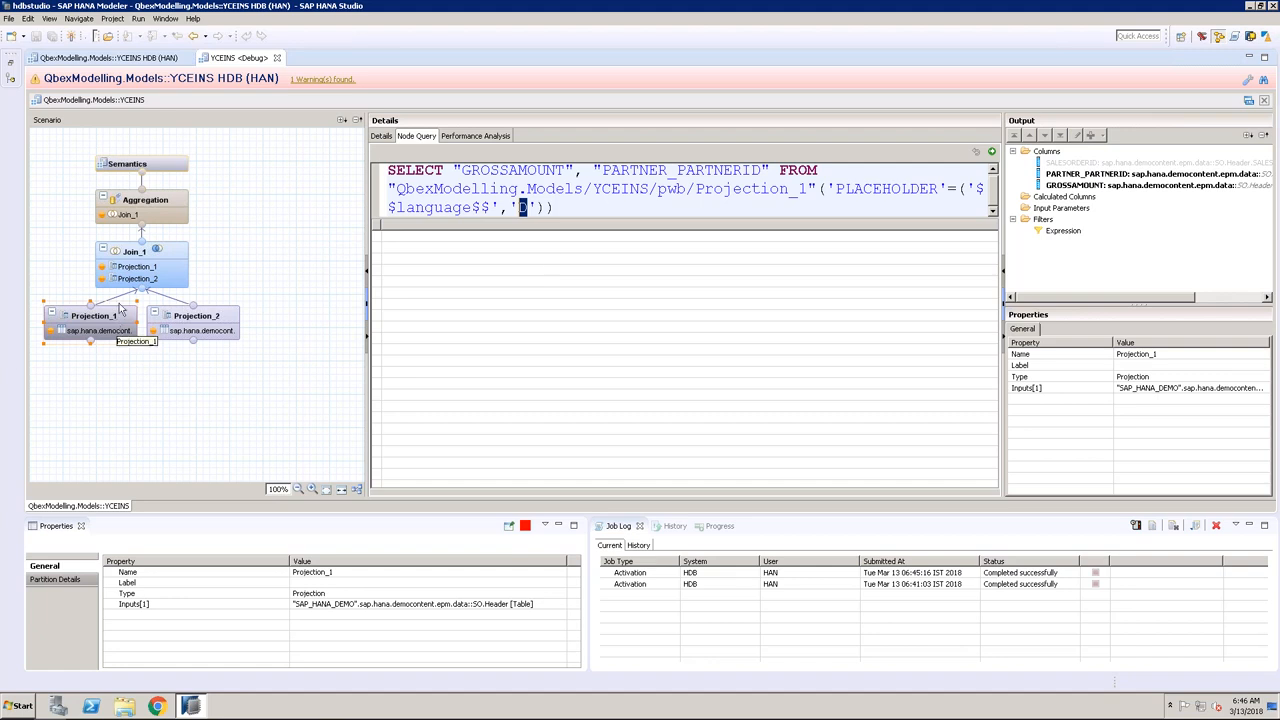
Step: Compare the node queries of Projection_1 and Projection_2, and execute the Projection_1 query
click(200, 320)
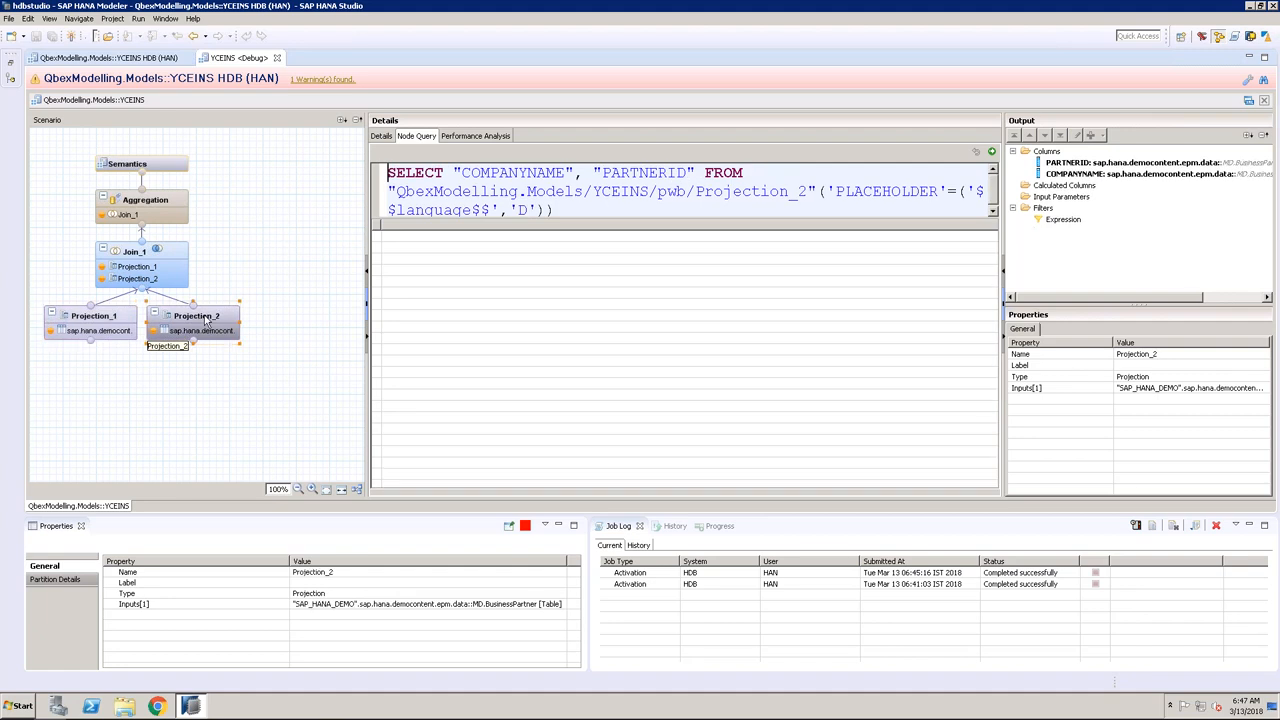
click(120, 318)
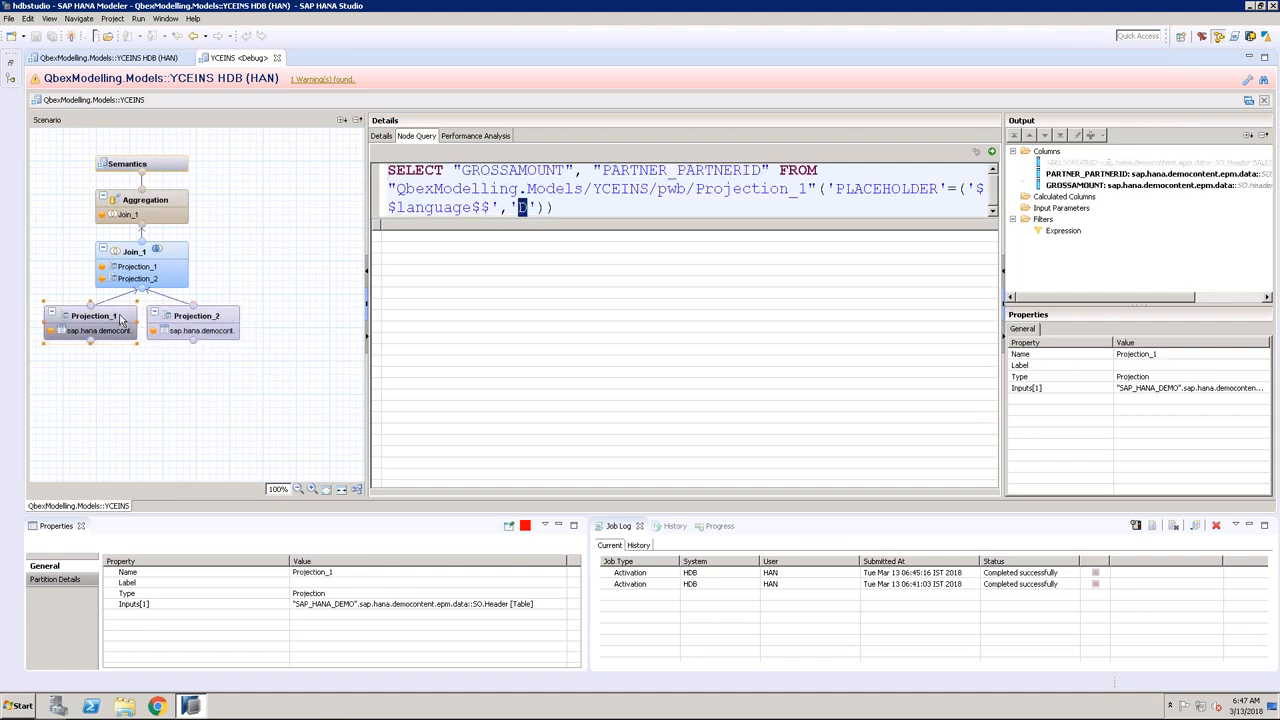
click(205, 318)
click(114, 318)
click(603, 165)
click(536, 167)
click(991, 151)
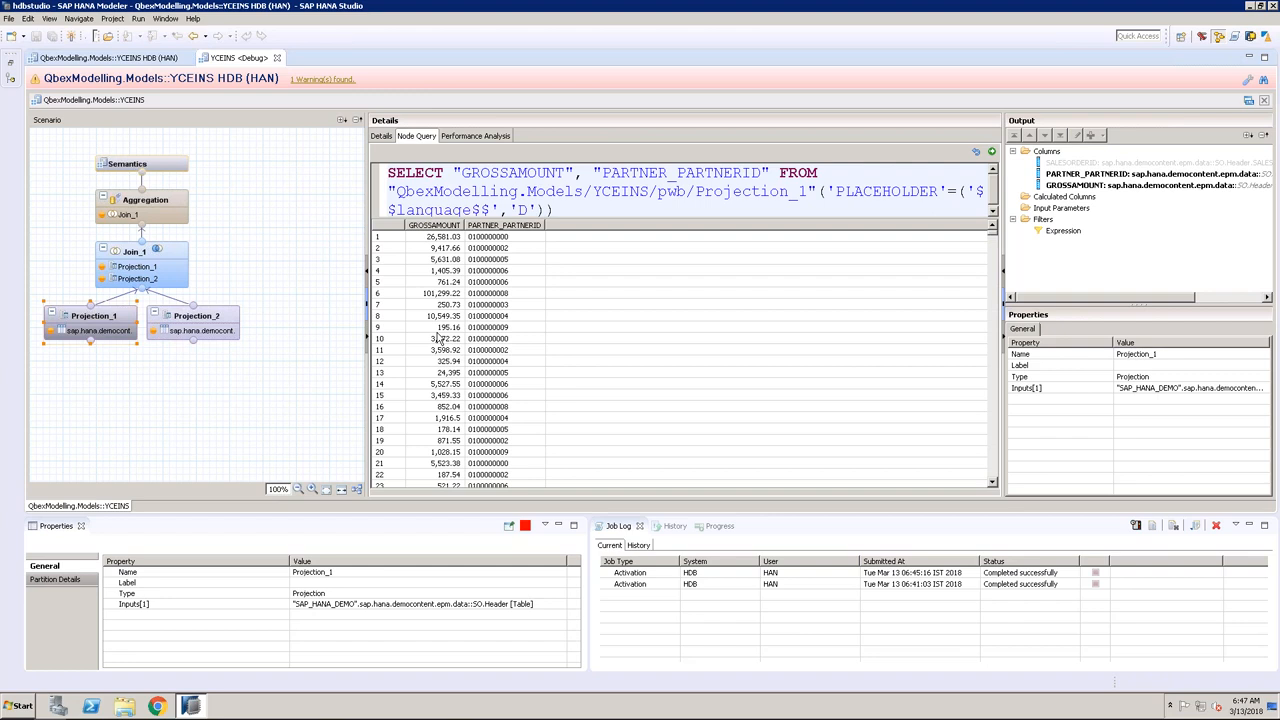
Step: Review the columns requested in Projection_2's node query and execute the query
click(196, 320)
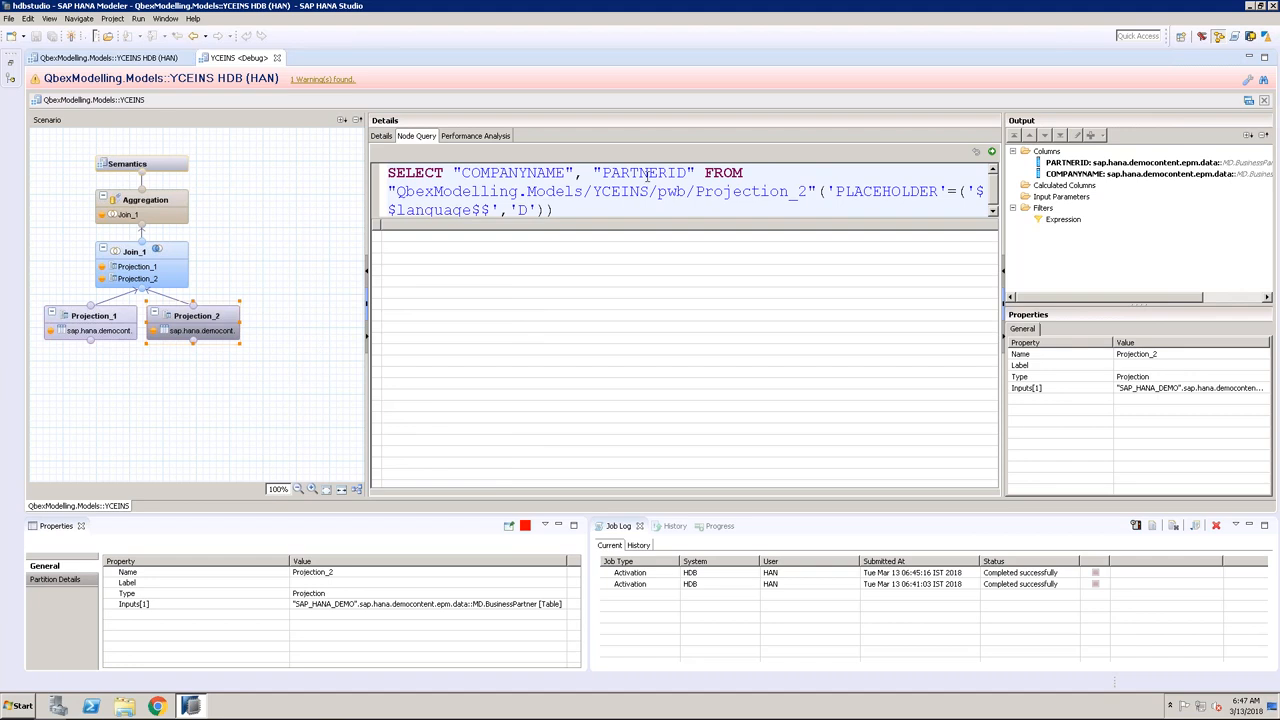
drag(453, 170, 695, 172)
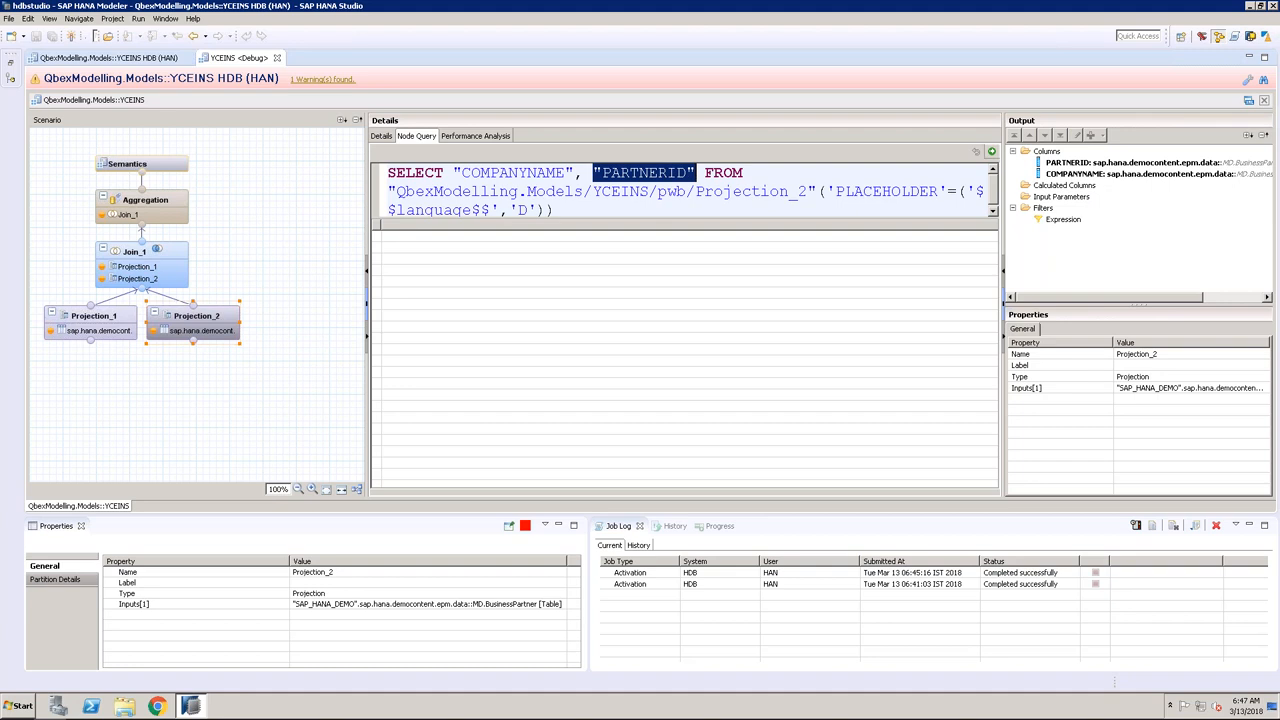
click(991, 151)
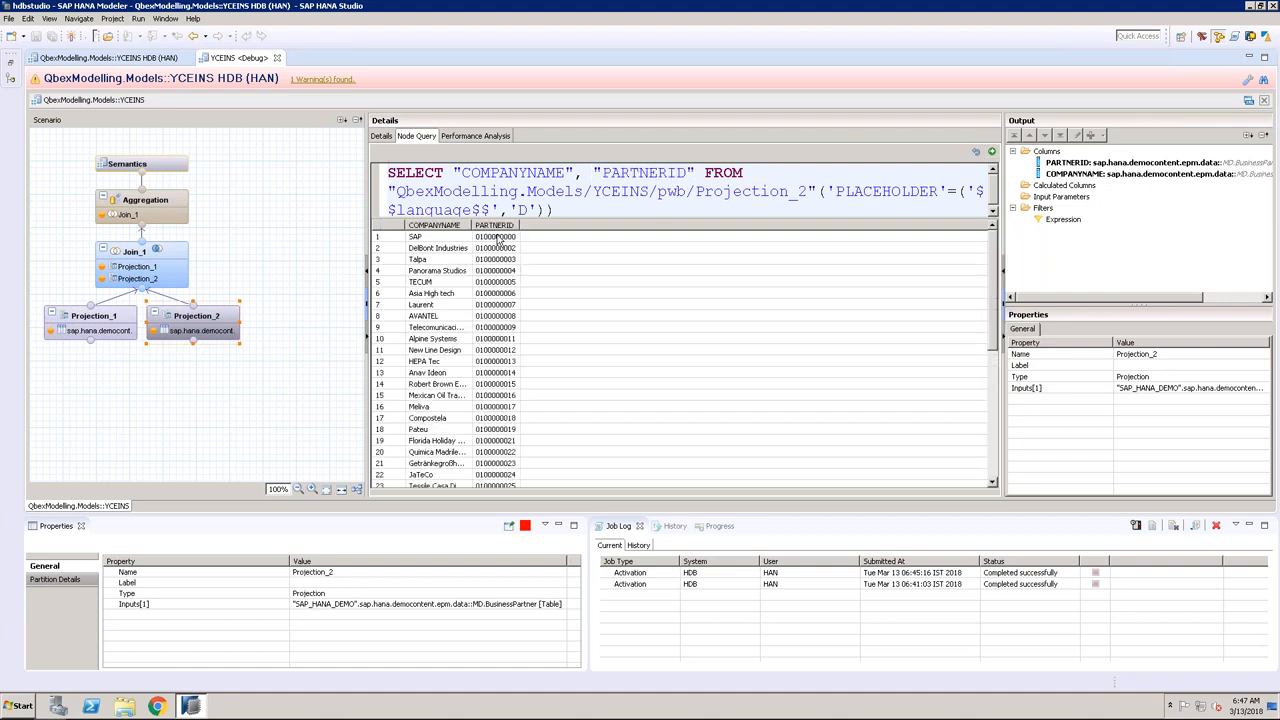
Step: Review the columns requested in Join_1's node query, execute it and inspect the first result row
click(163, 254)
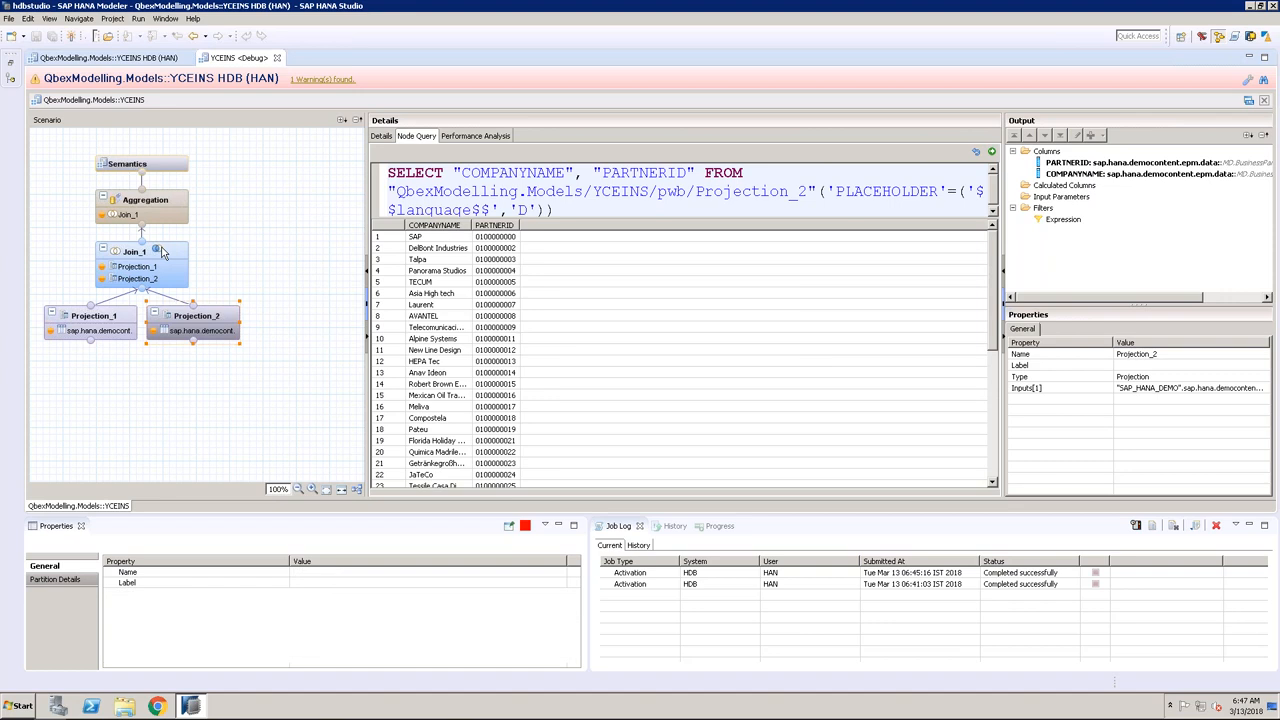
drag(472, 178, 768, 175)
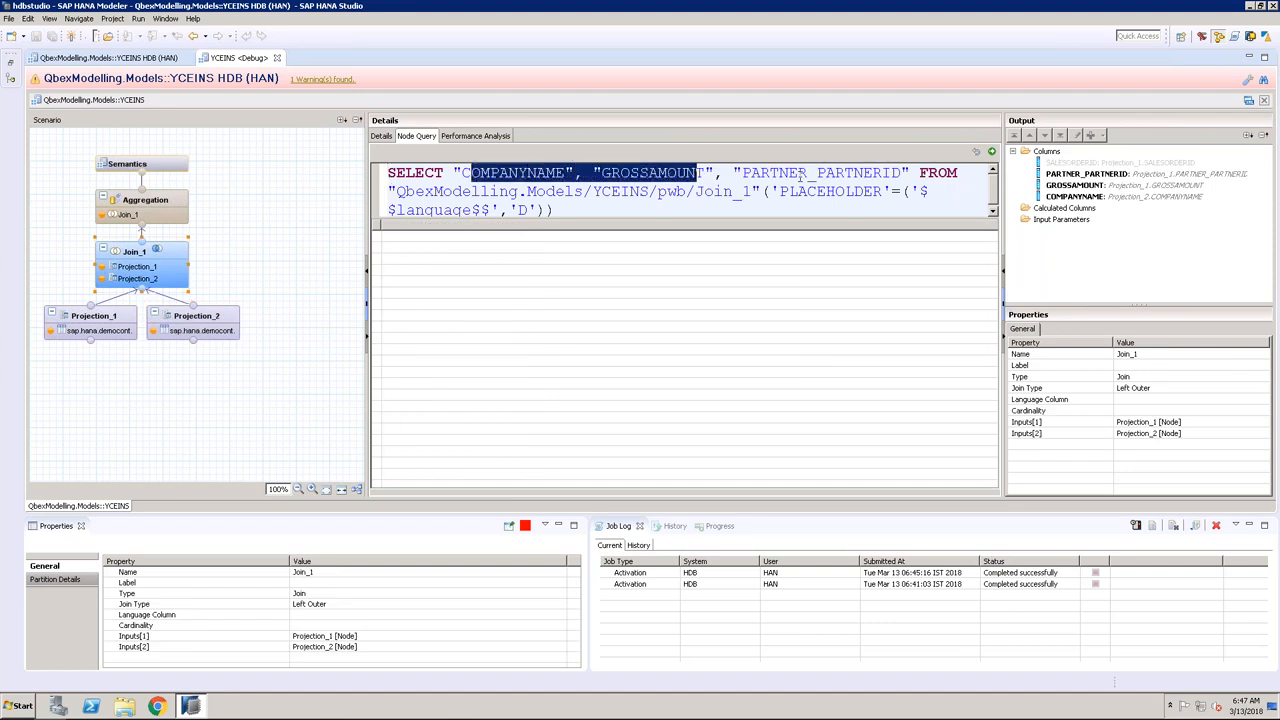
click(682, 203)
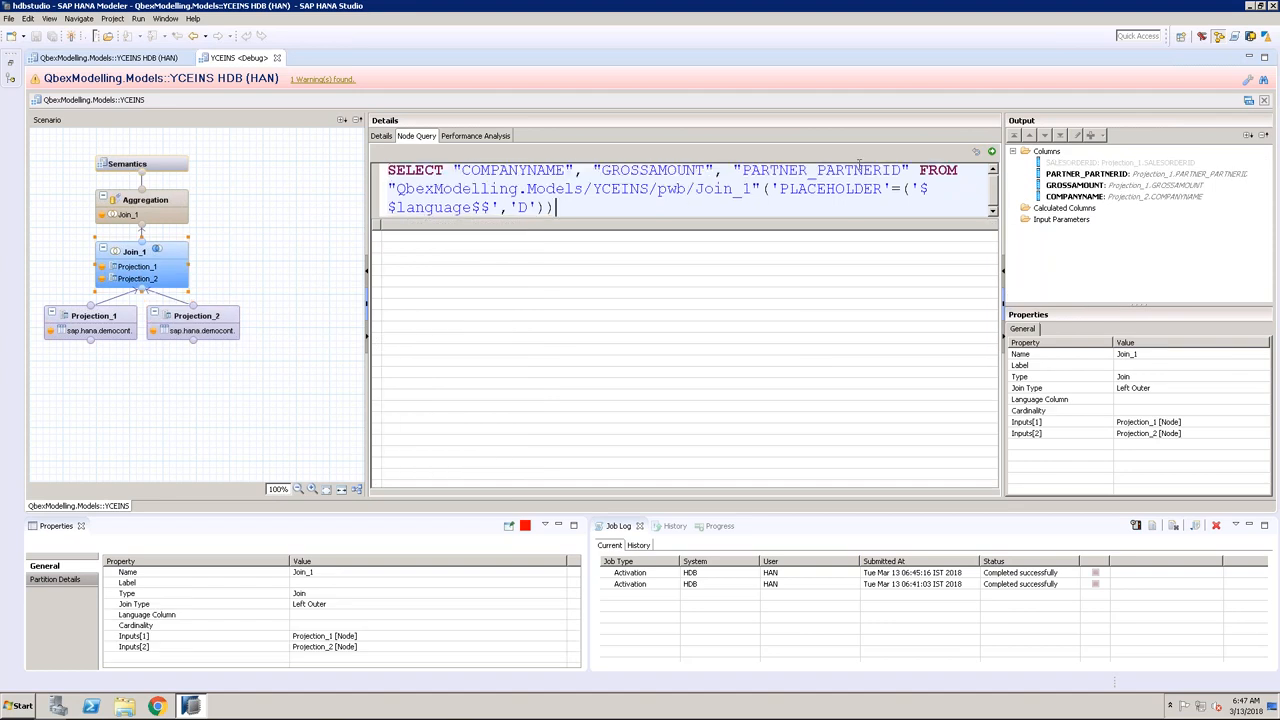
click(992, 153)
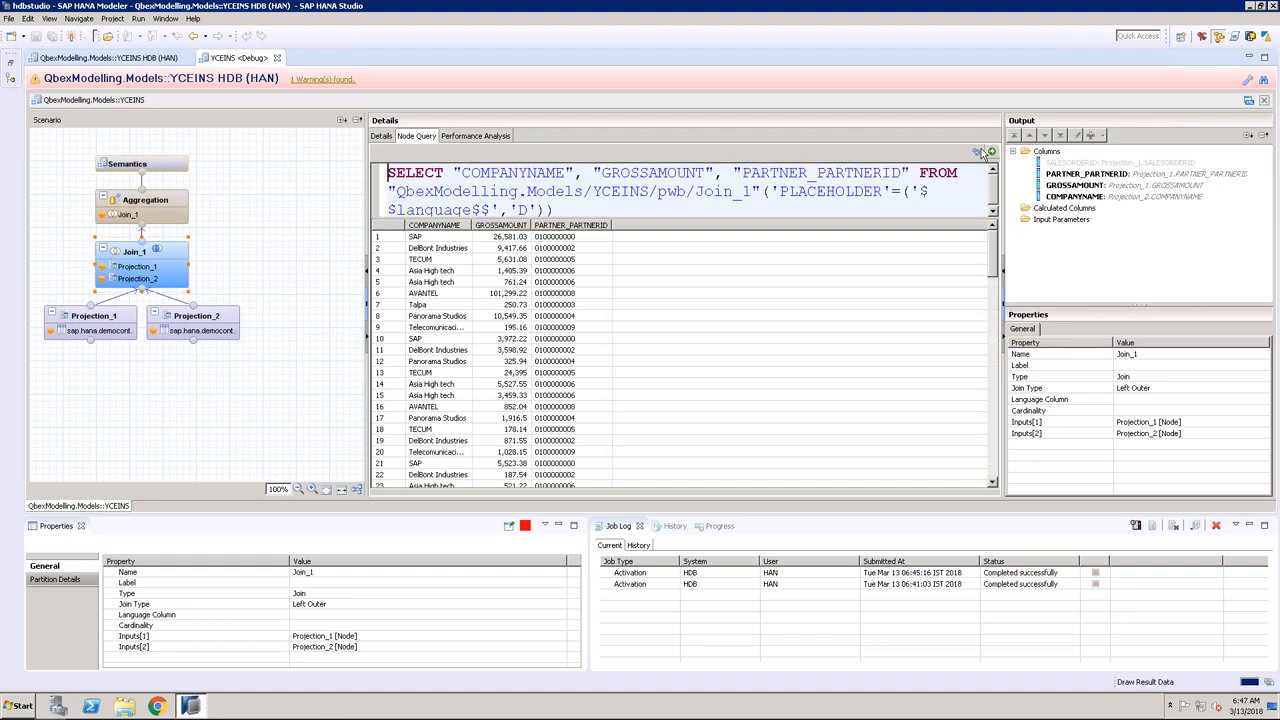
click(576, 238)
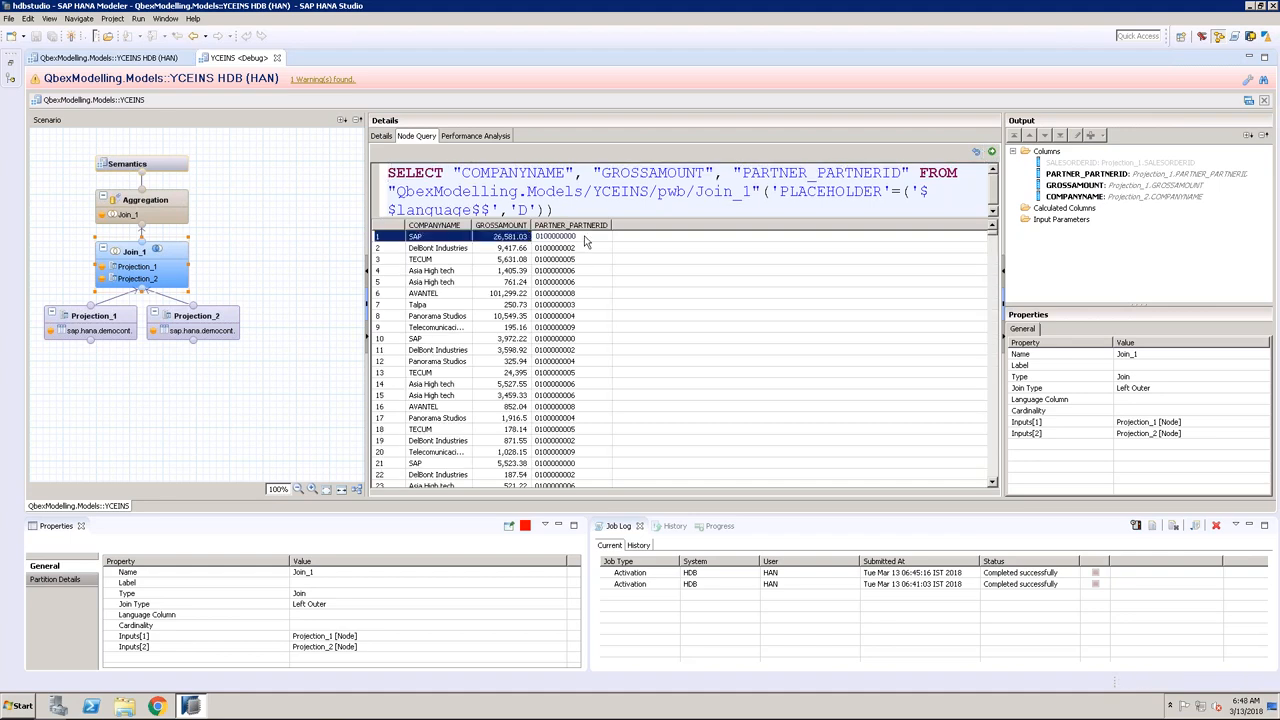
Step: Compare the Join_1 rows with the Aggregation node's SUM(GROSSAMOUNT) expression and execute the Aggregation default query
click(165, 205)
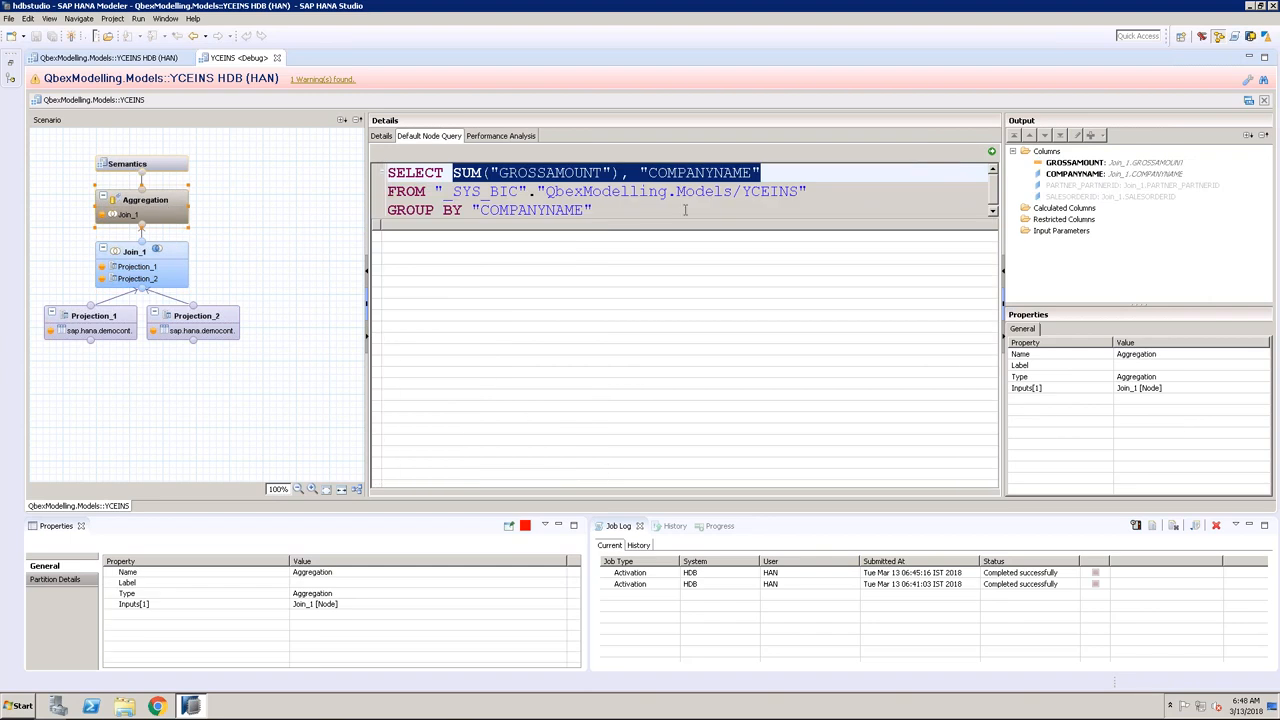
click(172, 256)
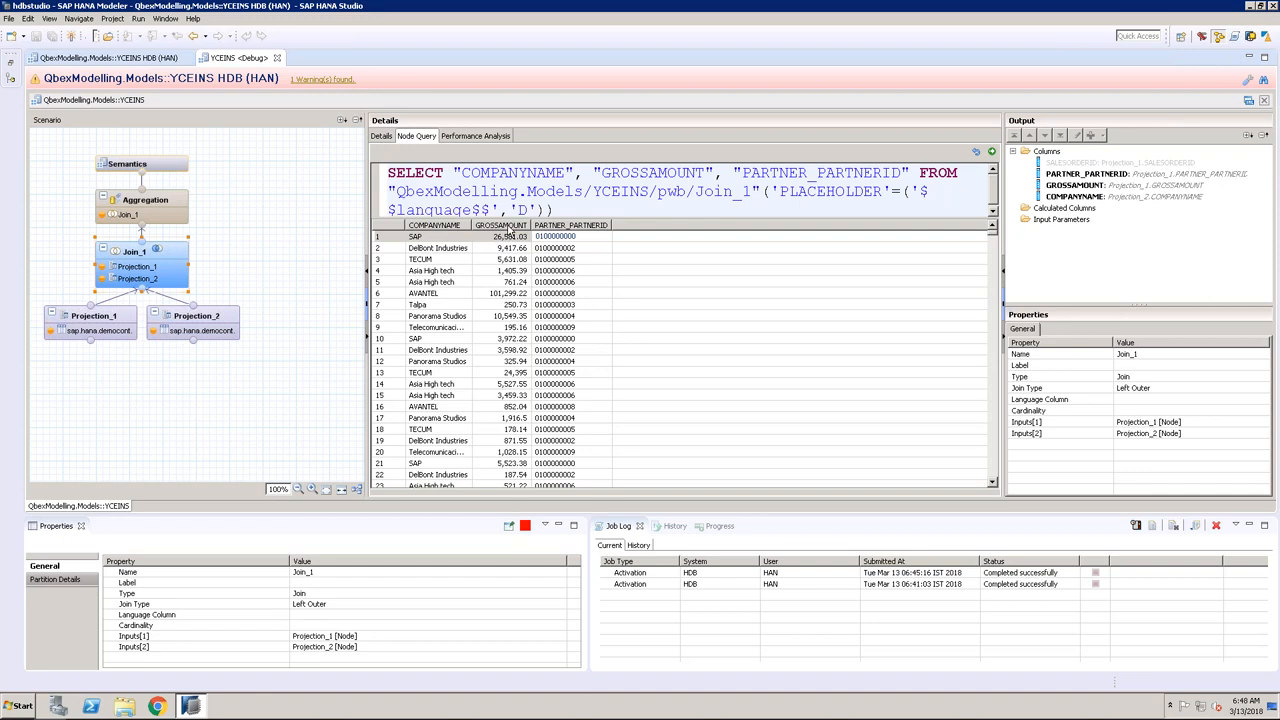
click(173, 200)
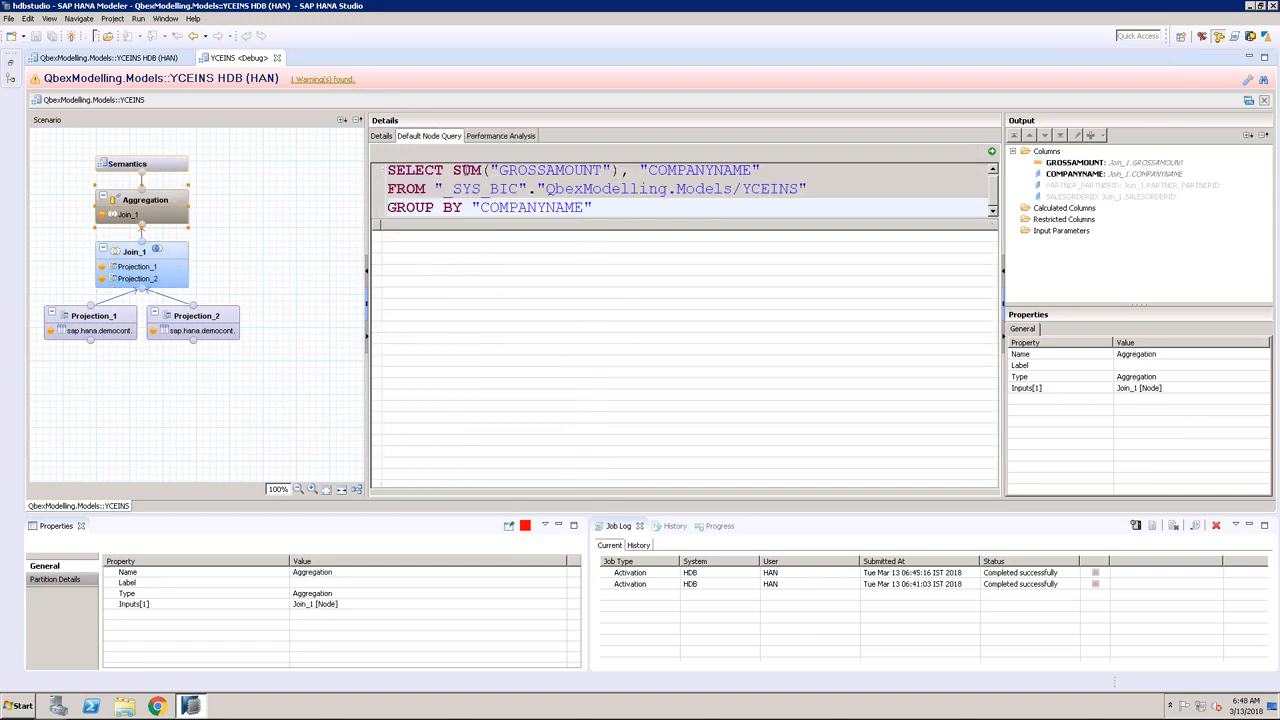
drag(453, 172, 621, 172)
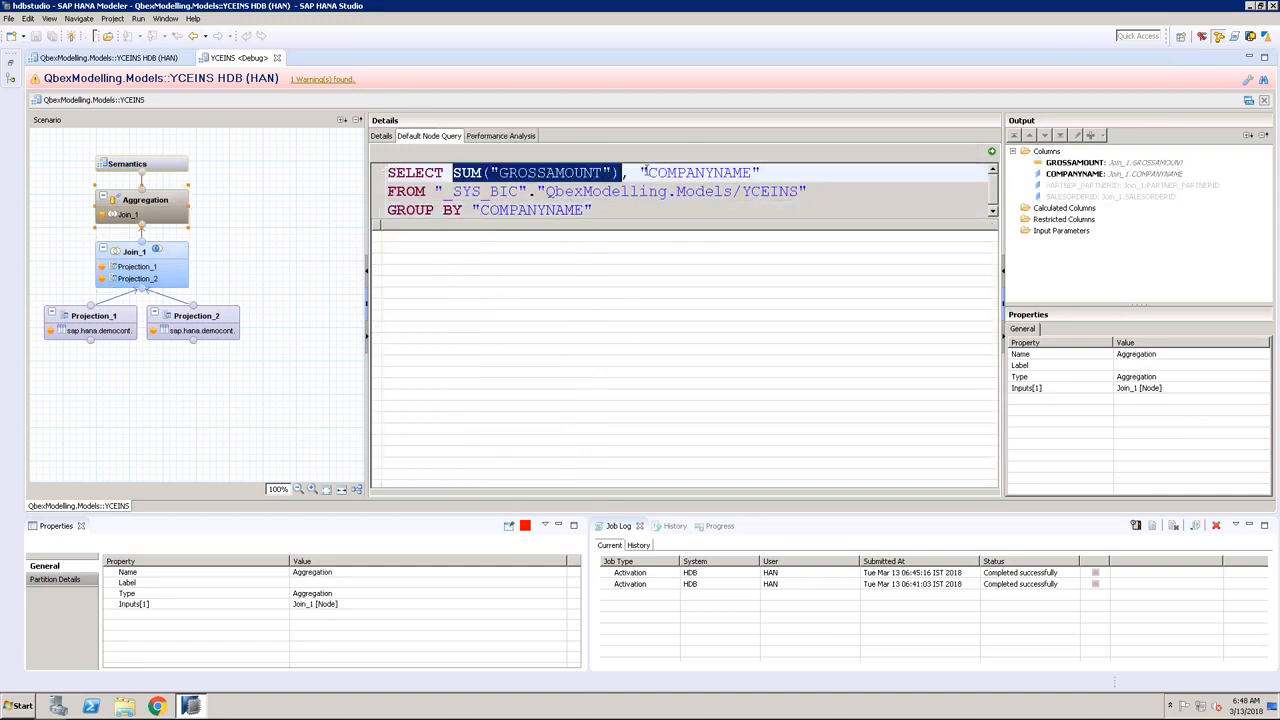
click(991, 151)
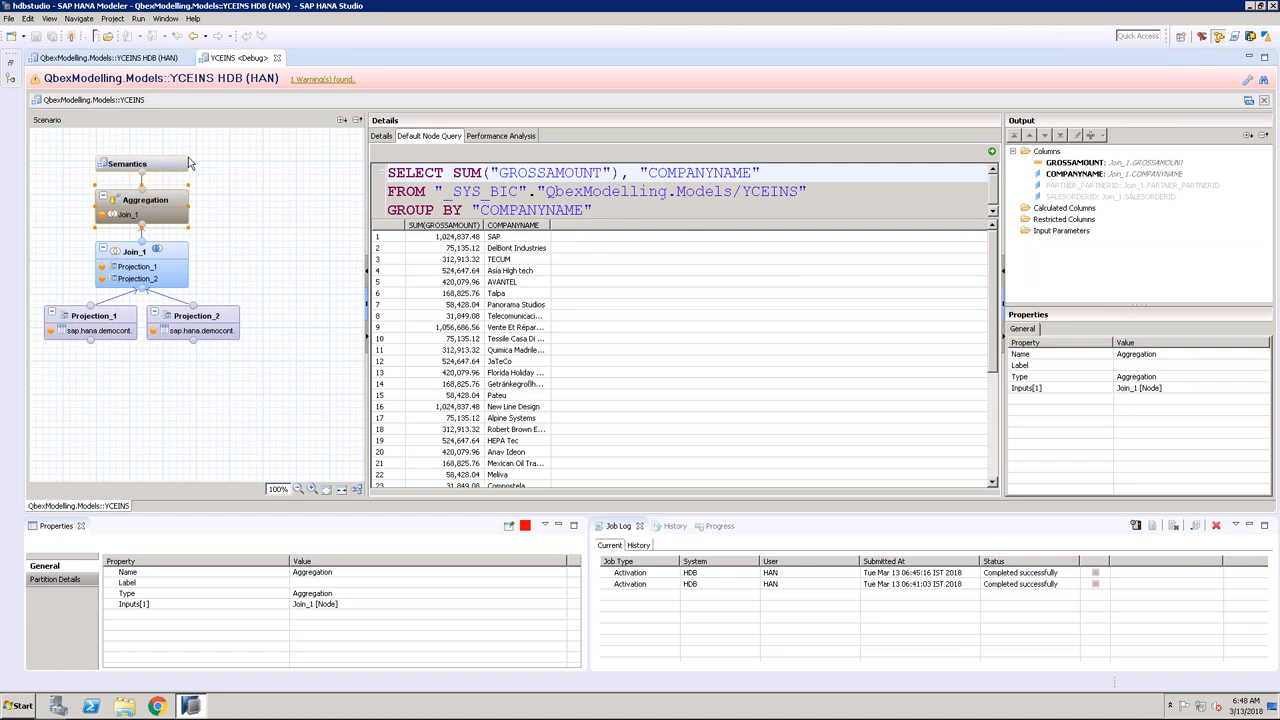
Step: Switch to Adobe Acrobat Reader and display HanaCEInstantiationProcess.pdf
click(798, 10)
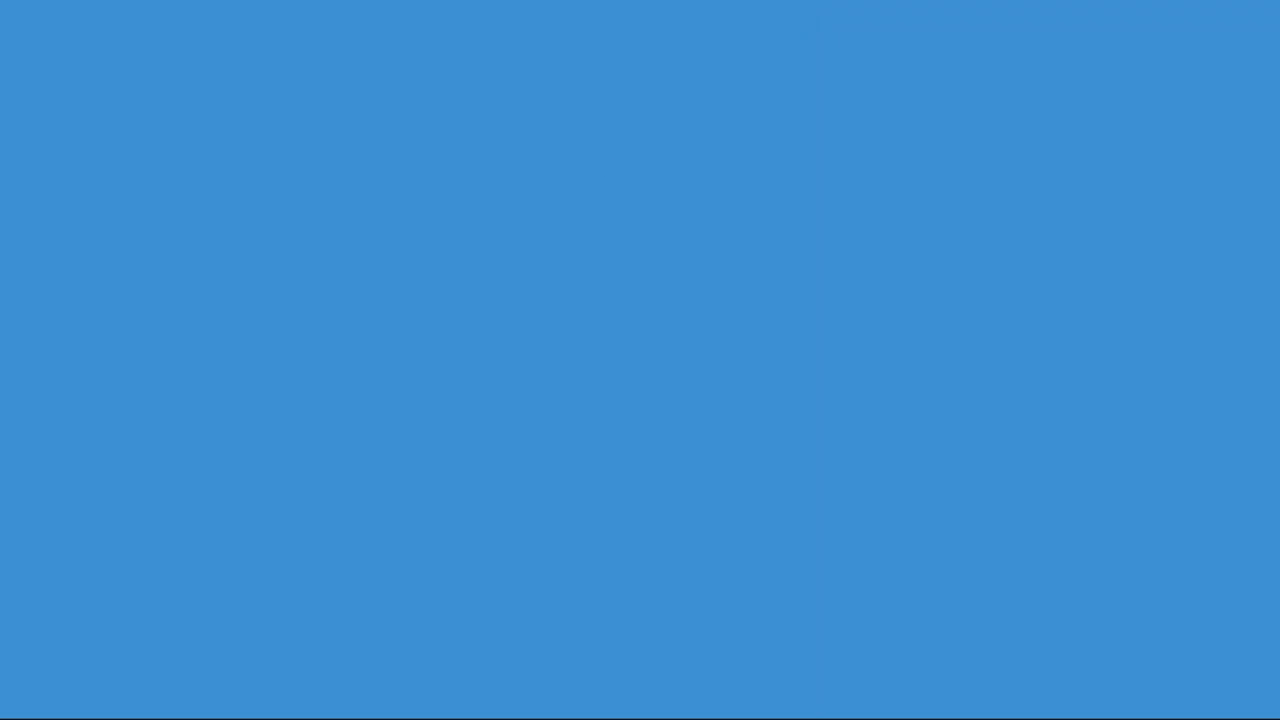
drag(0, 20, 688, 17)
click(975, 11)
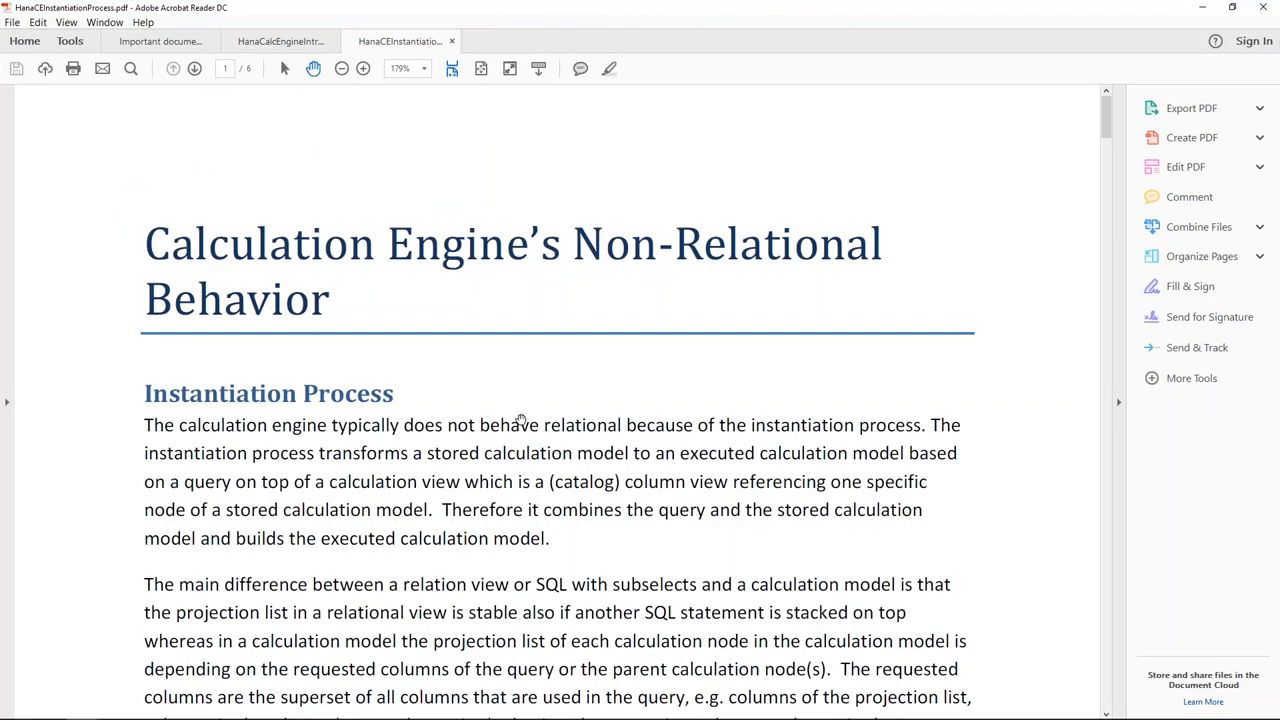
Step: Read through the Instantiation Process section and view "Example 1: Aggregation over a table" at 150% zoom
scroll(505, 410, down, 3)
scroll(500, 390, down, 12)
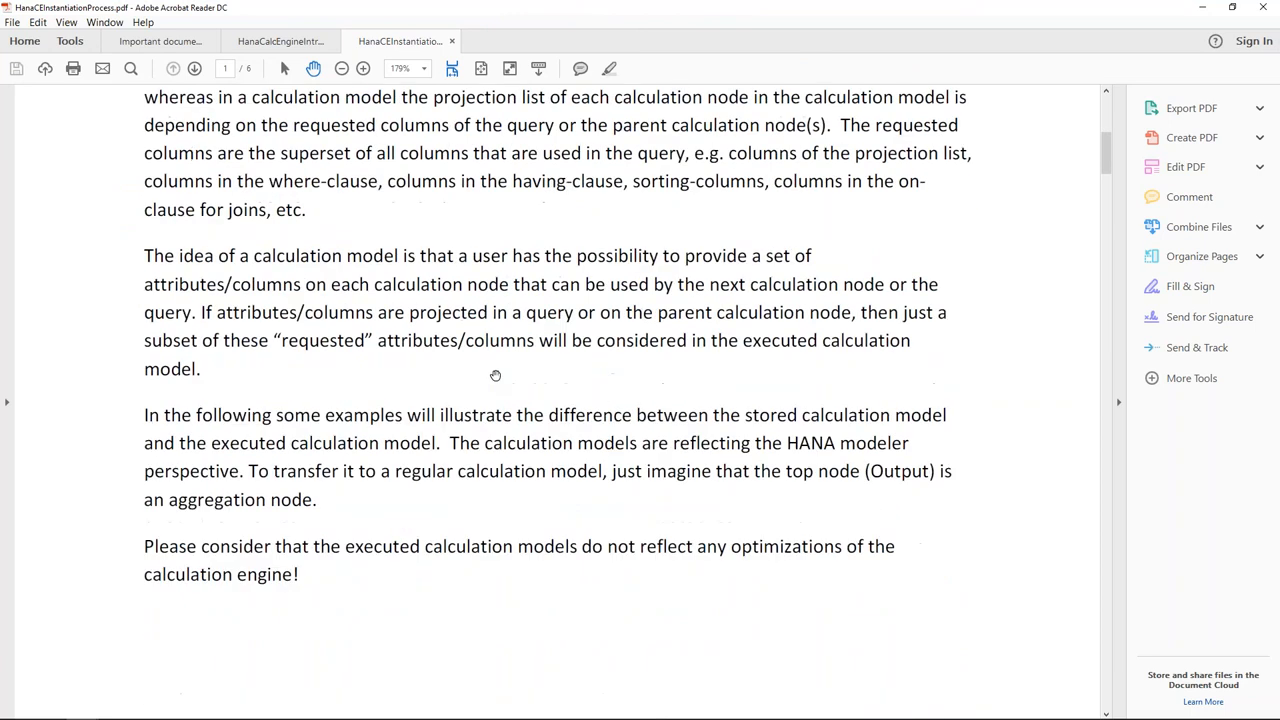
scroll(492, 364, down, 4)
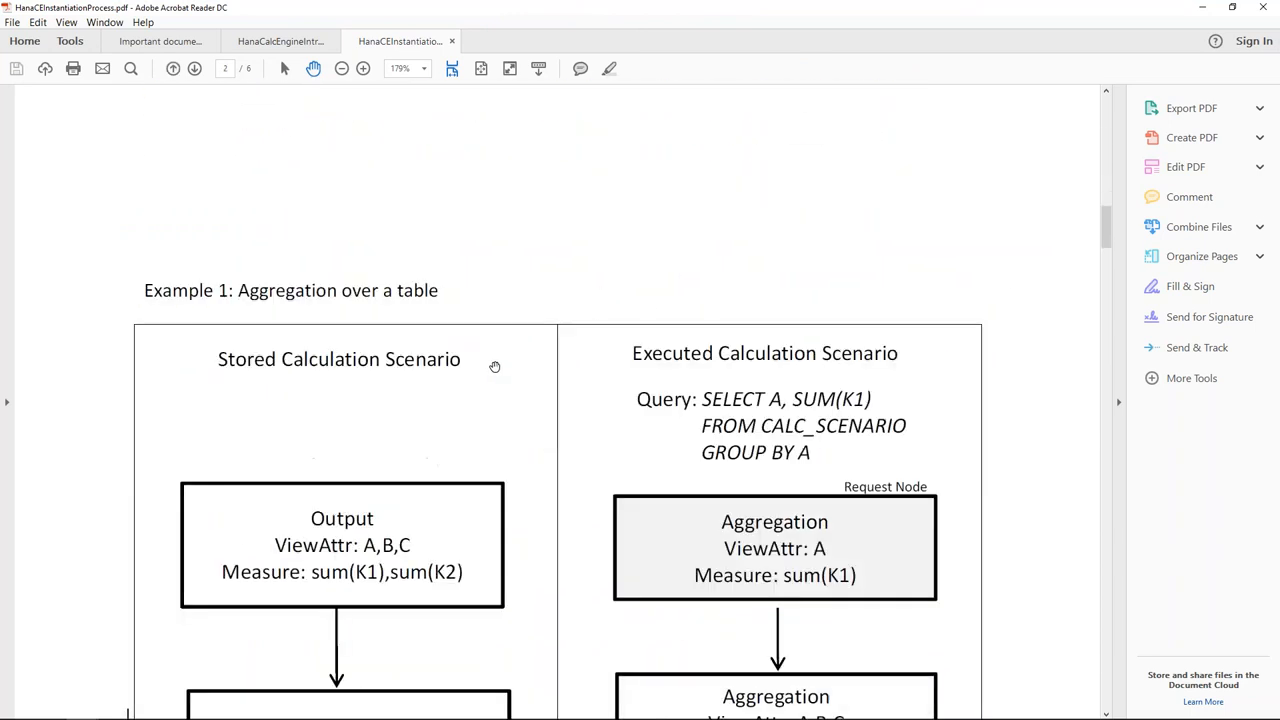
click(423, 68)
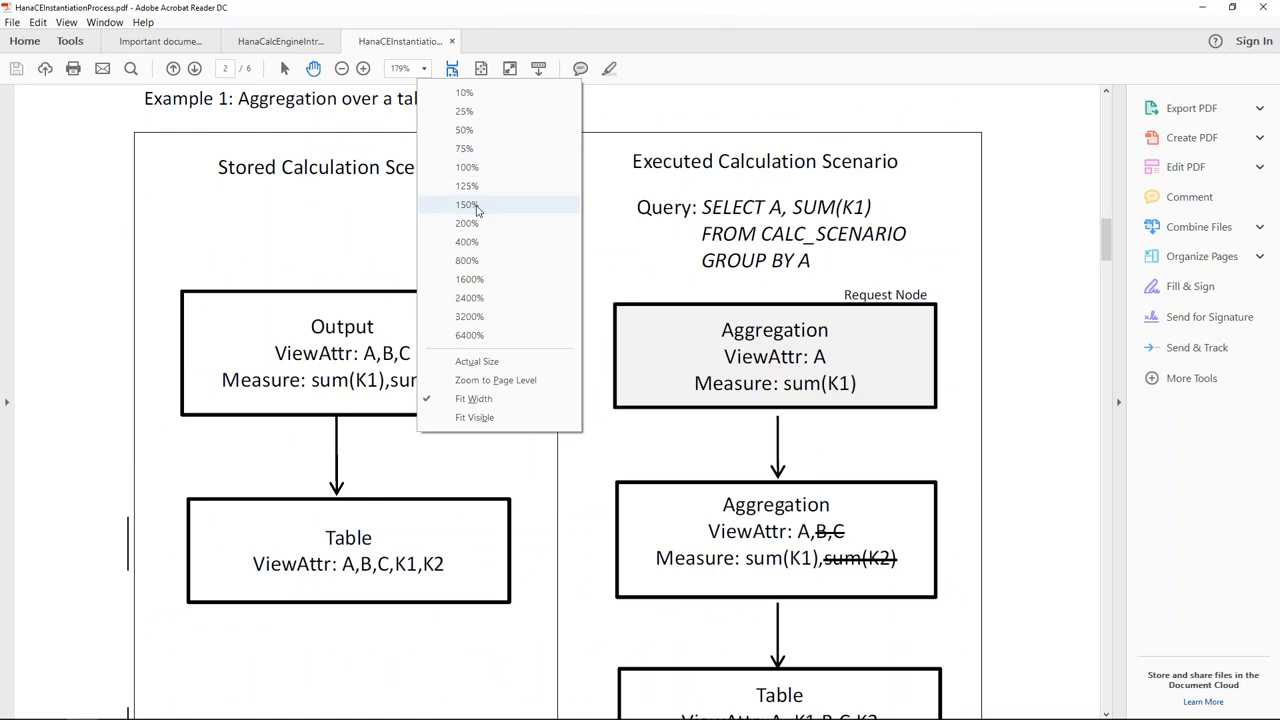
click(468, 205)
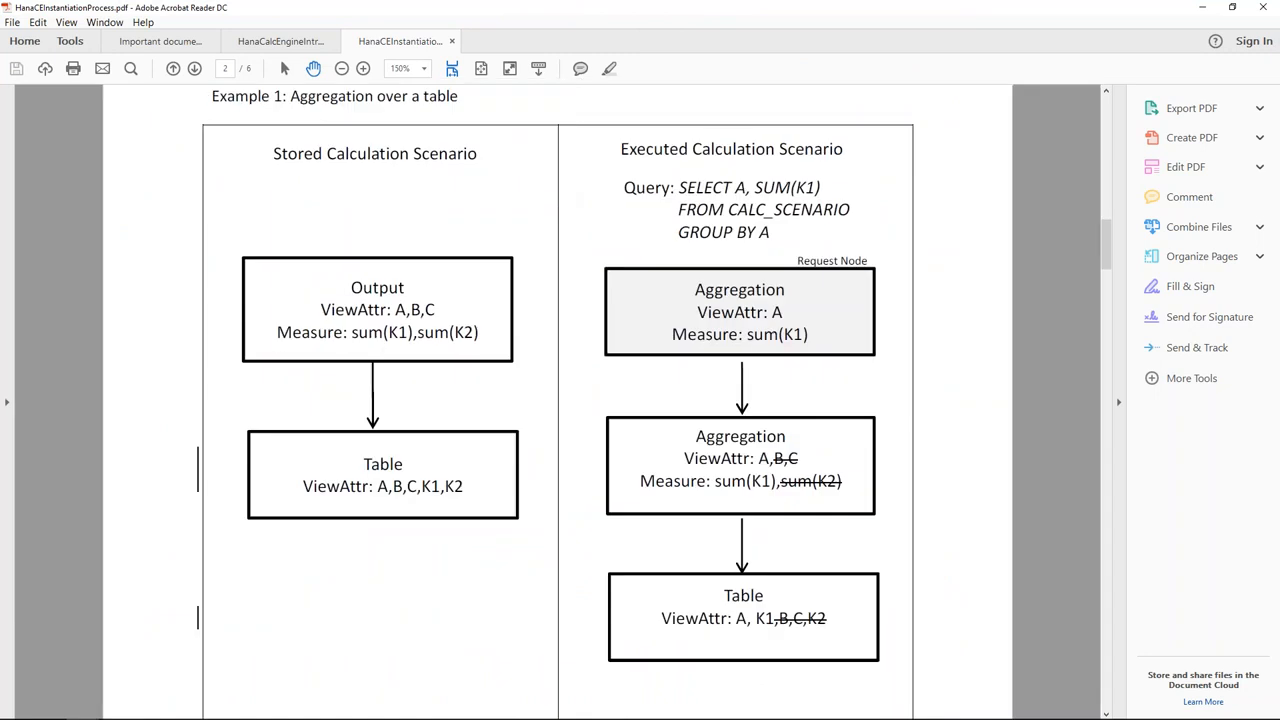
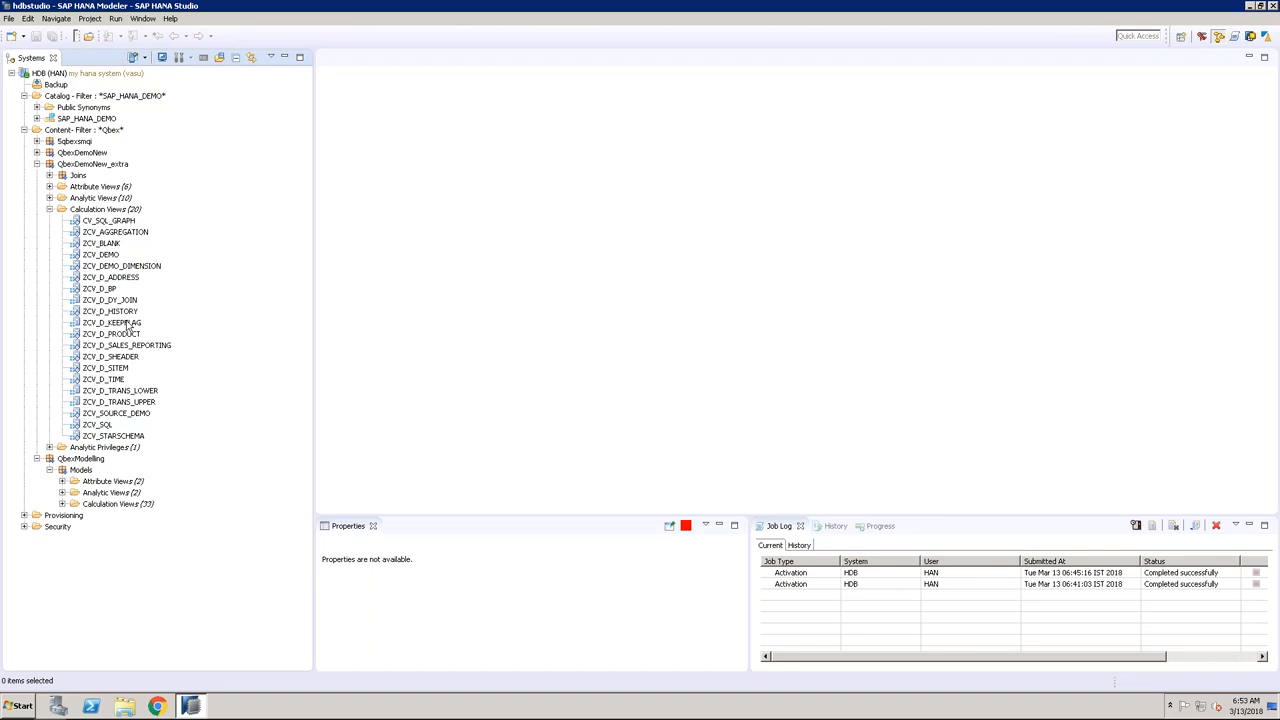
Step: Open calculation view ZCV_D_KEEPFLAG from QbexDemoNew_extra, collapse the systems tree and display the Aggregation_1 node's details
double_click(128, 323)
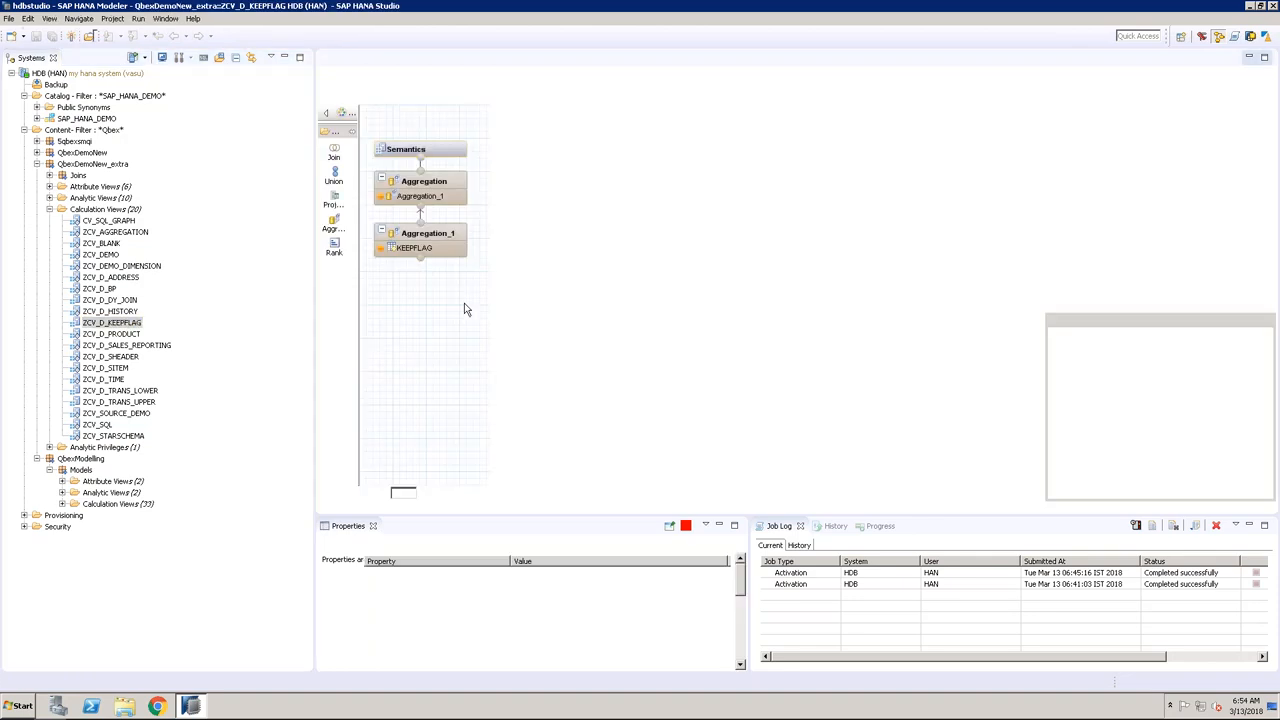
click(286, 58)
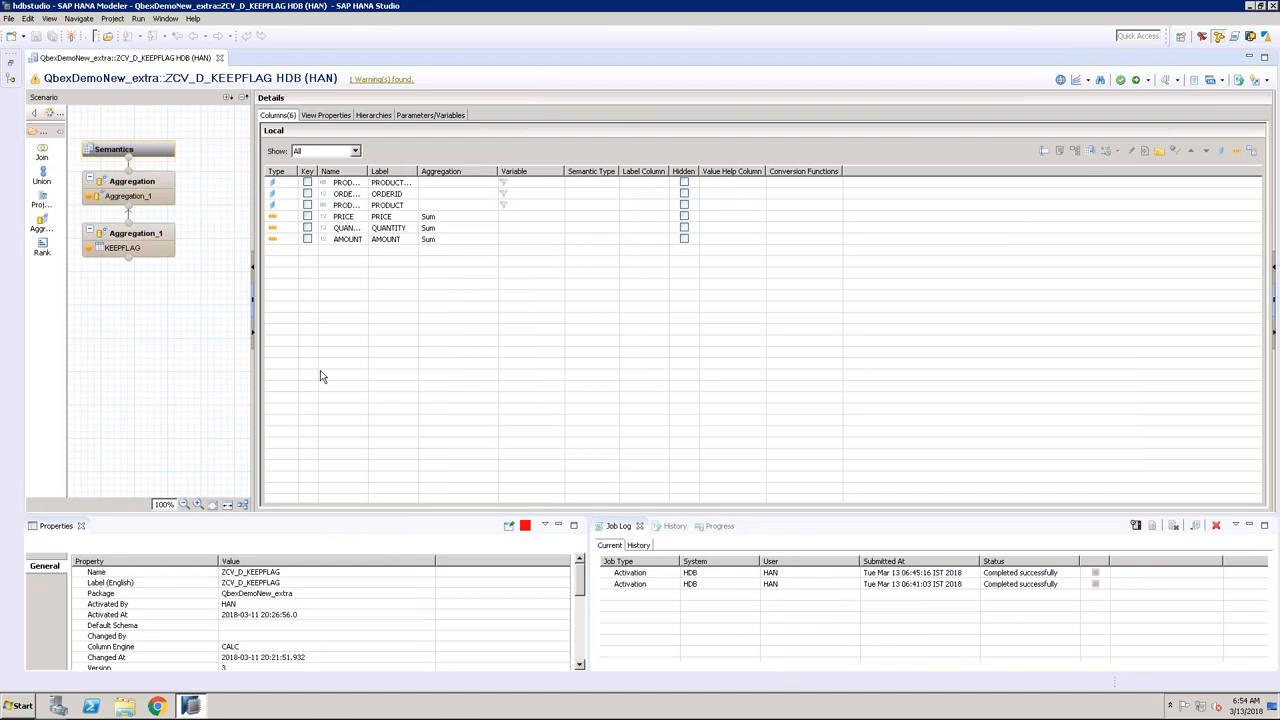
click(152, 238)
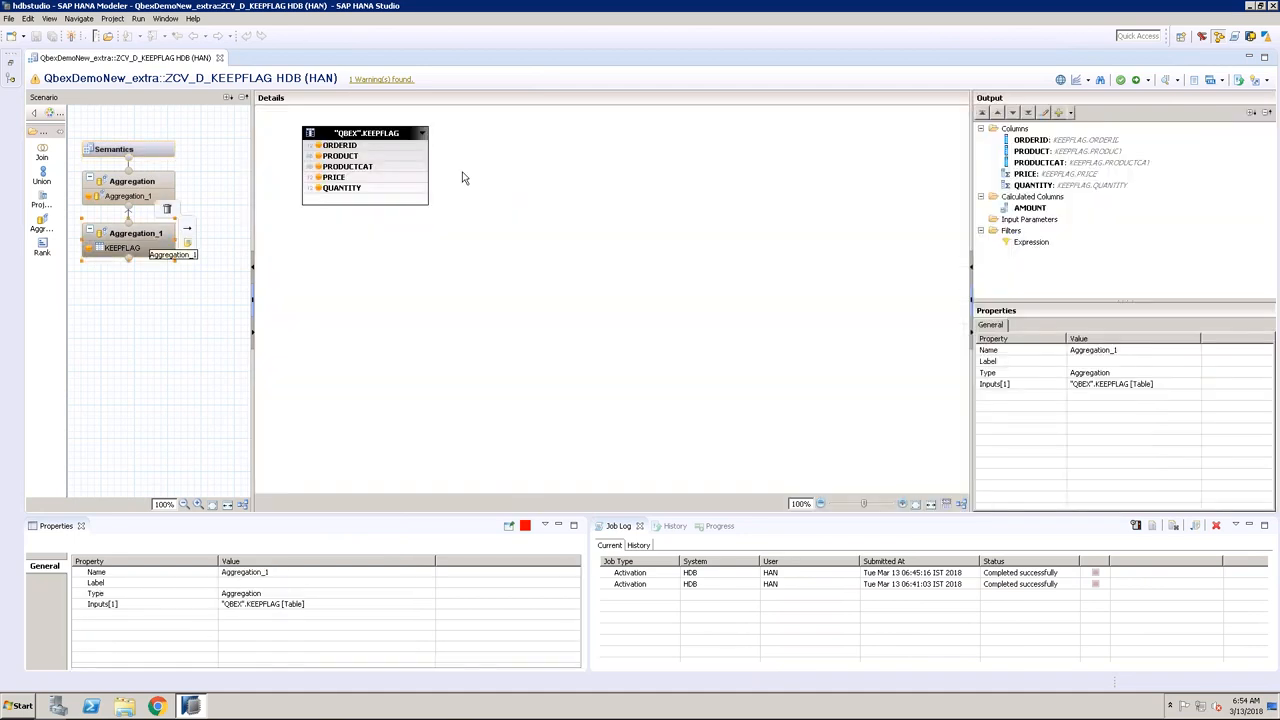
Step: Preview the data of the KEEPFLAG source table in Aggregation_1 and show its raw records
click(380, 142)
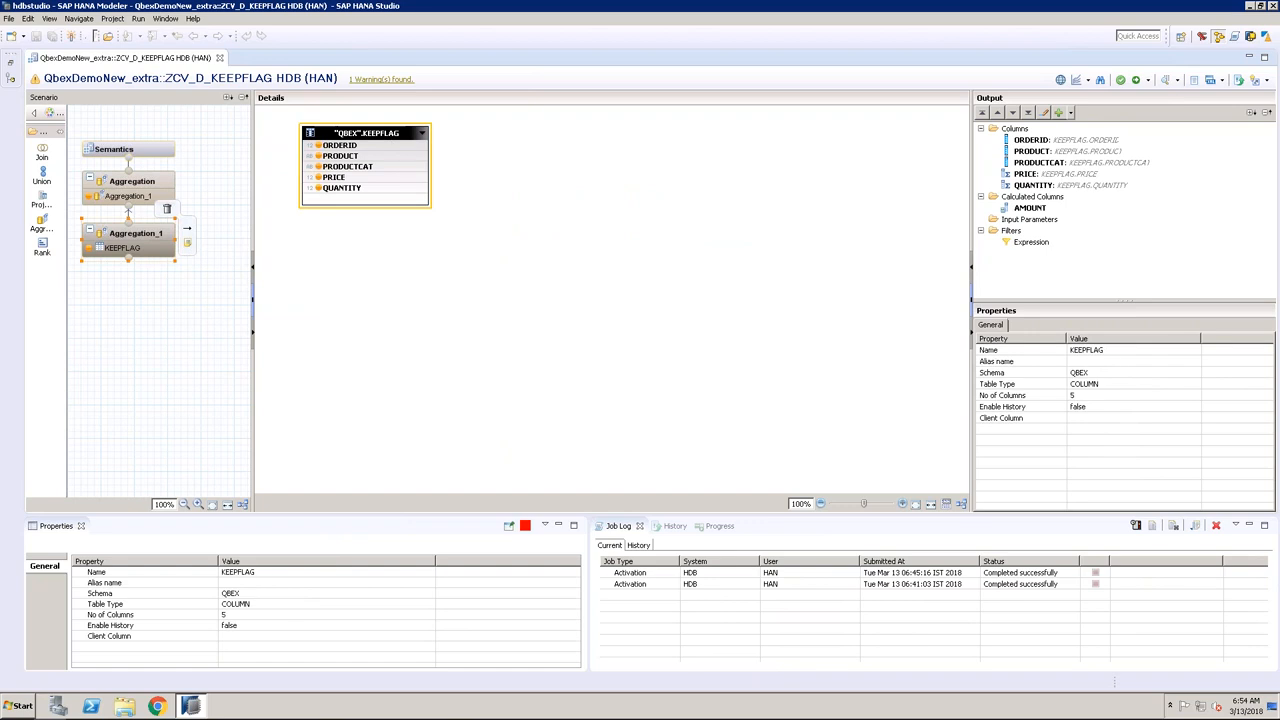
right_click(377, 128)
key(Escape)
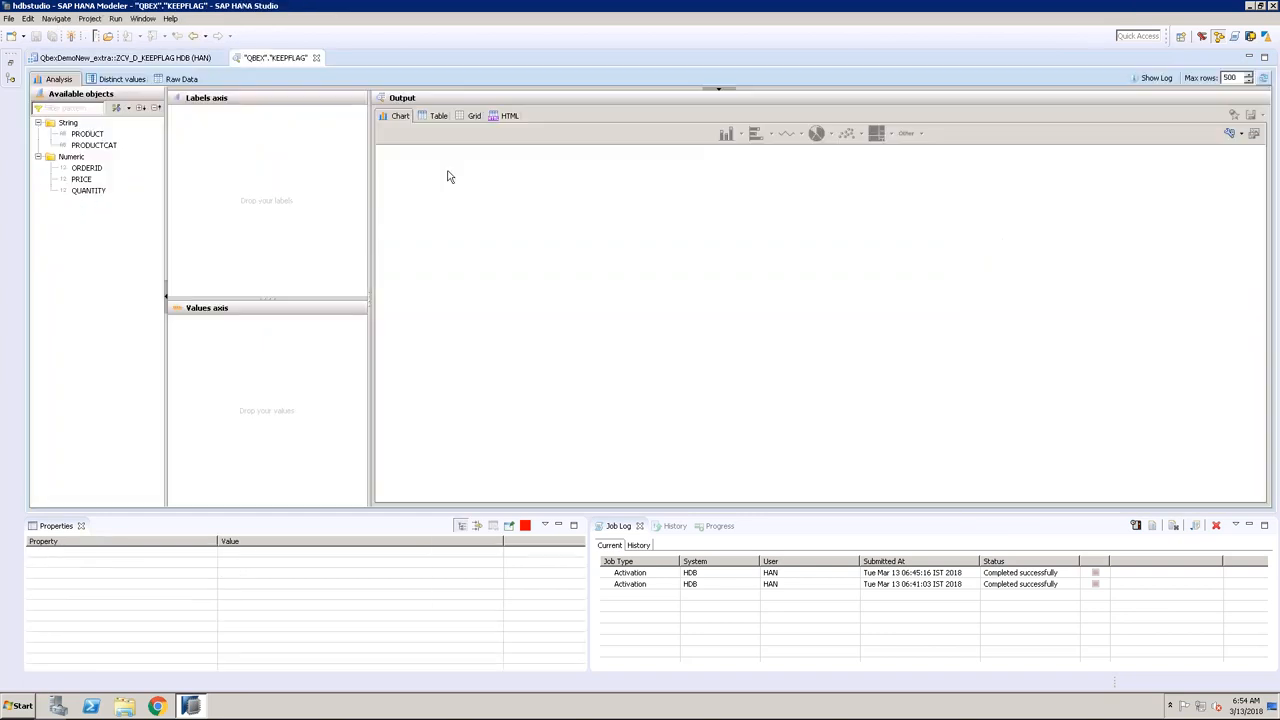
click(192, 80)
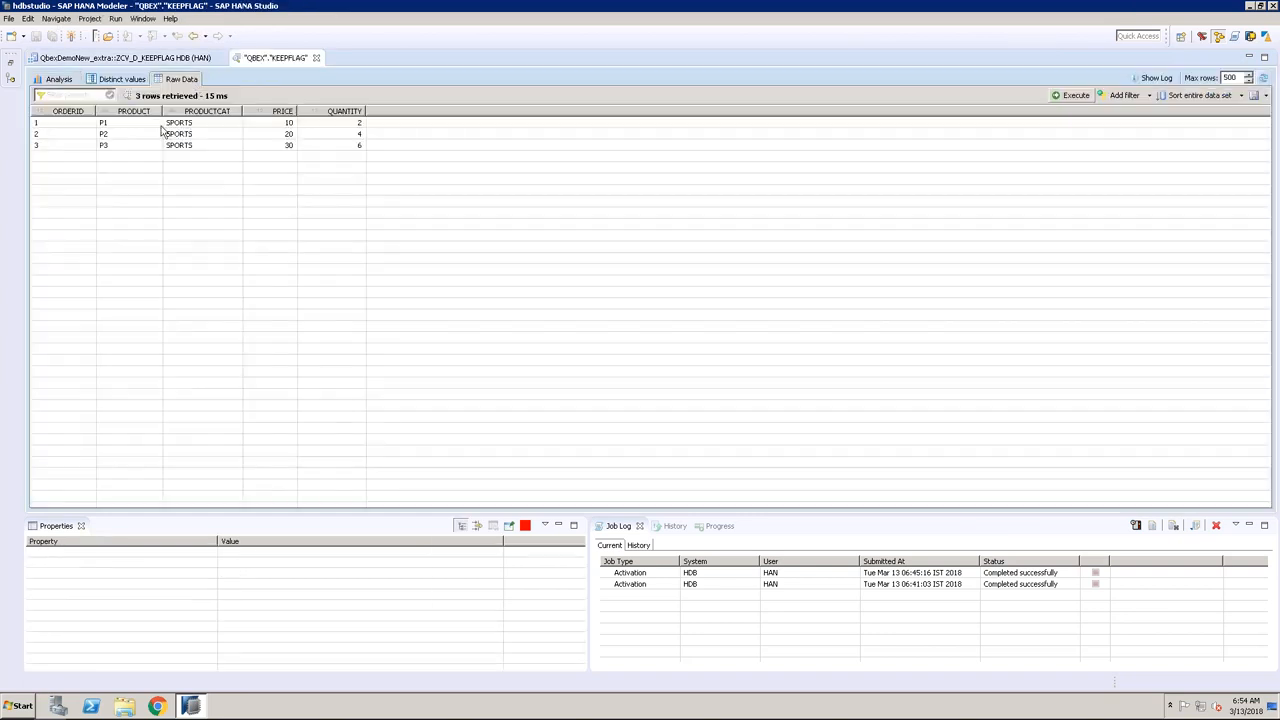
Step: Examine the order ID, product, product category and price of each KEEPFLAG record
click(78, 124)
click(72, 135)
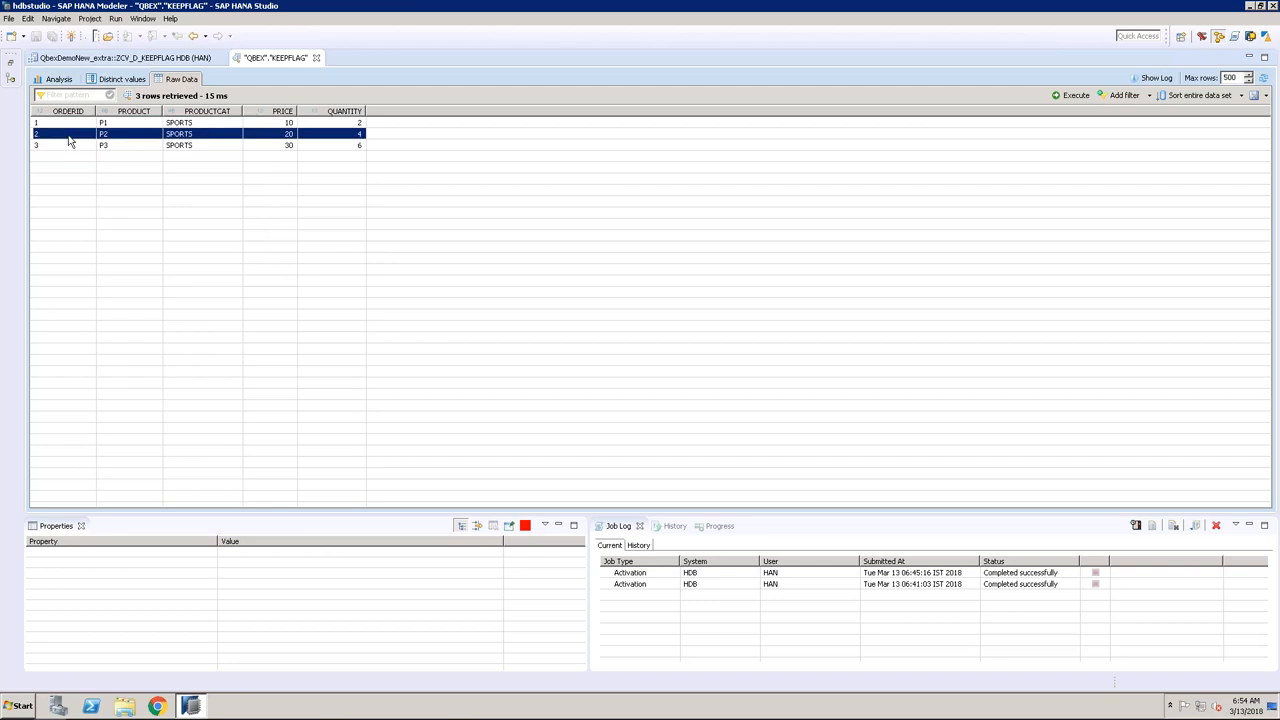
click(69, 146)
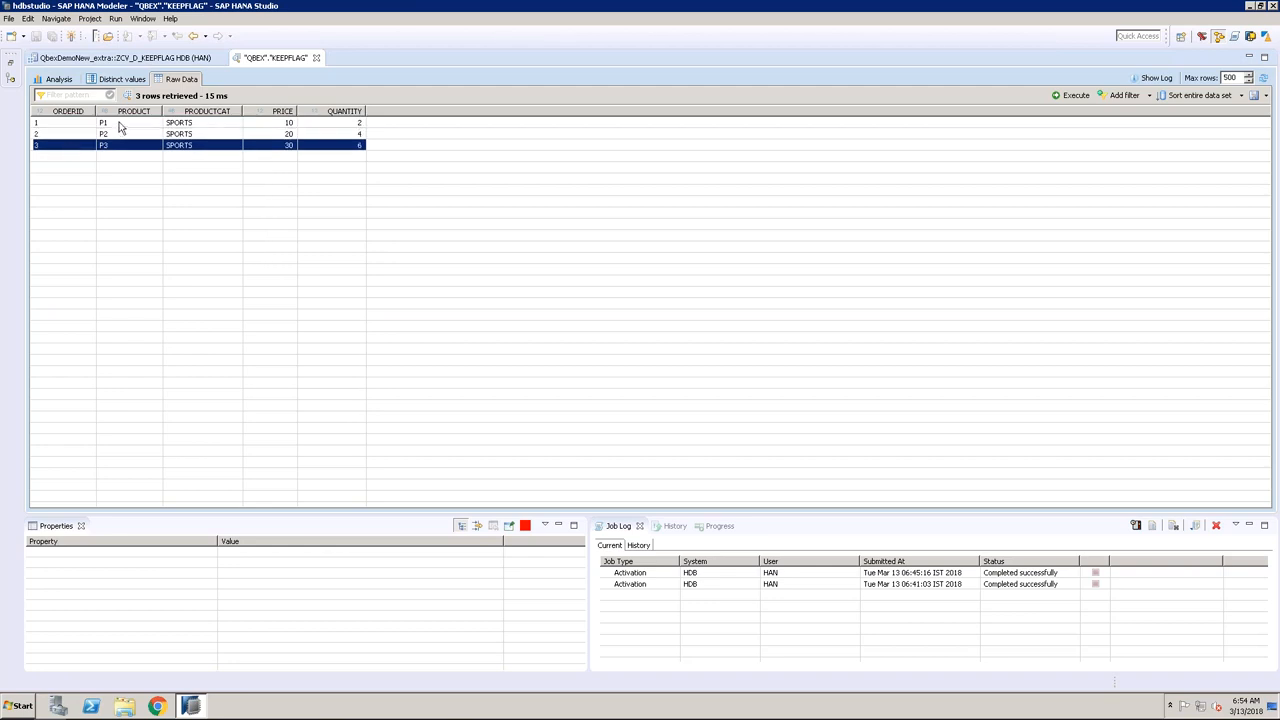
click(85, 124)
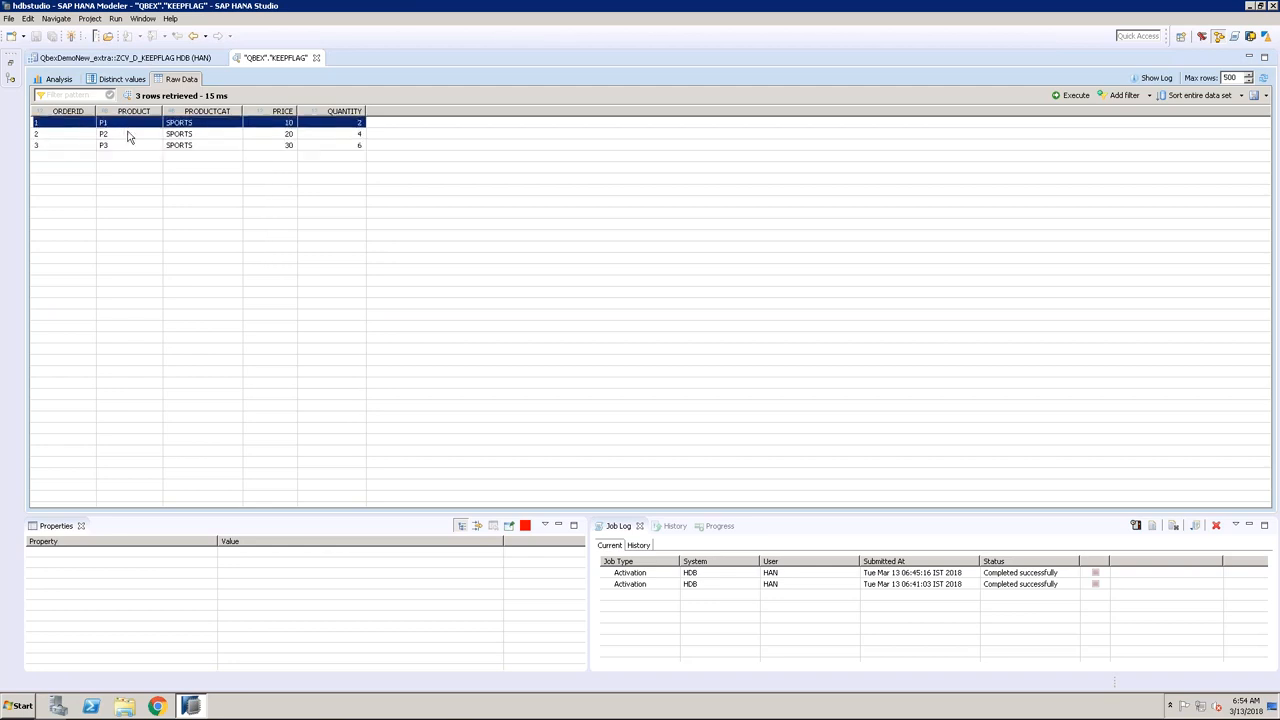
click(131, 133)
click(130, 145)
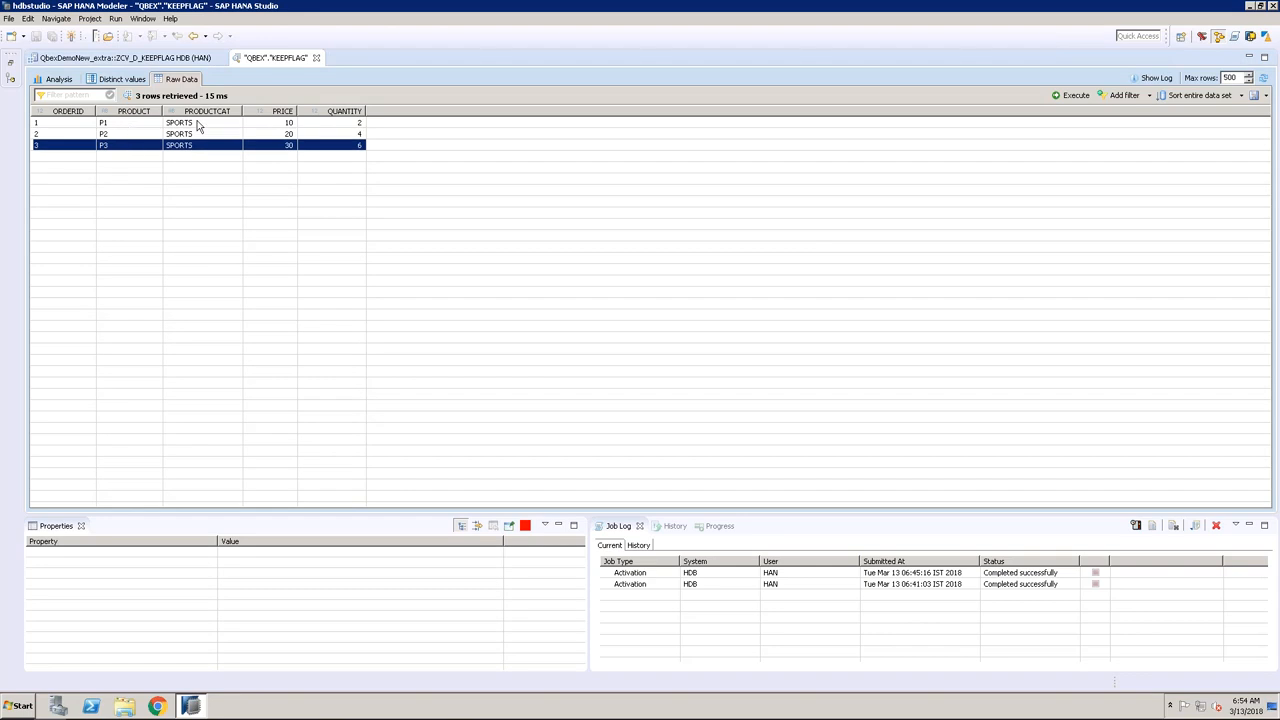
click(197, 123)
click(198, 135)
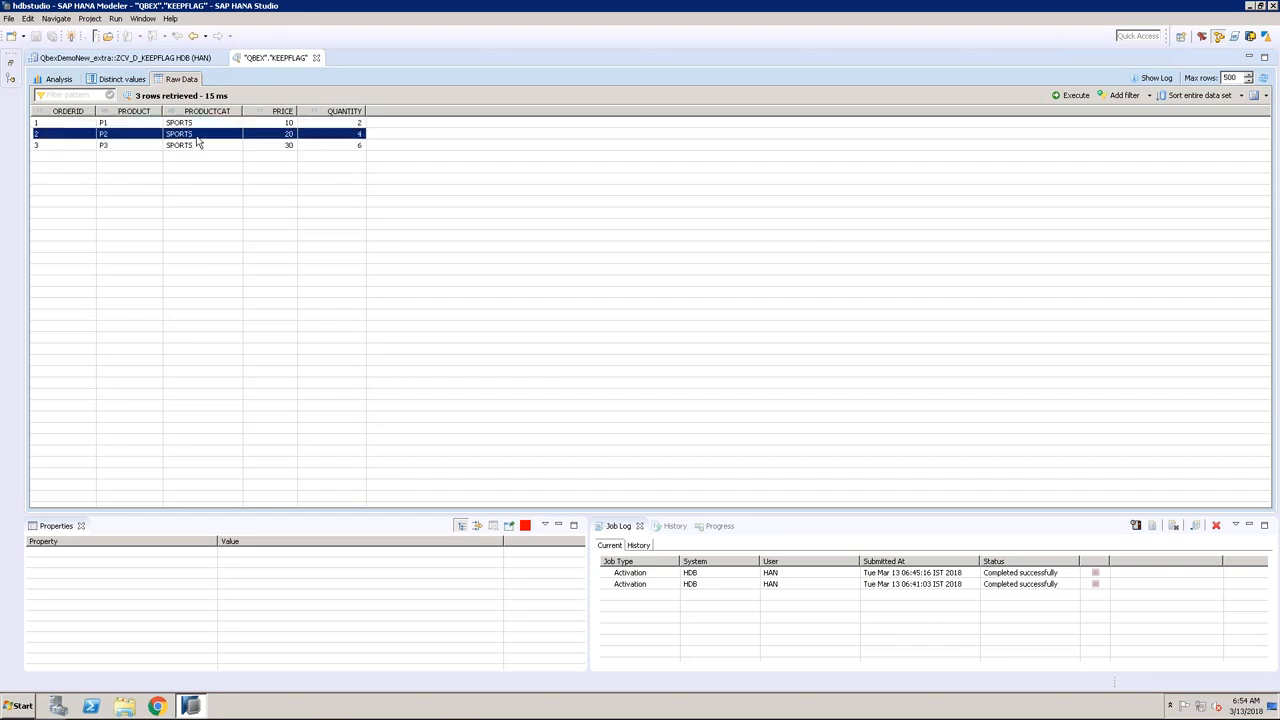
click(198, 146)
click(271, 123)
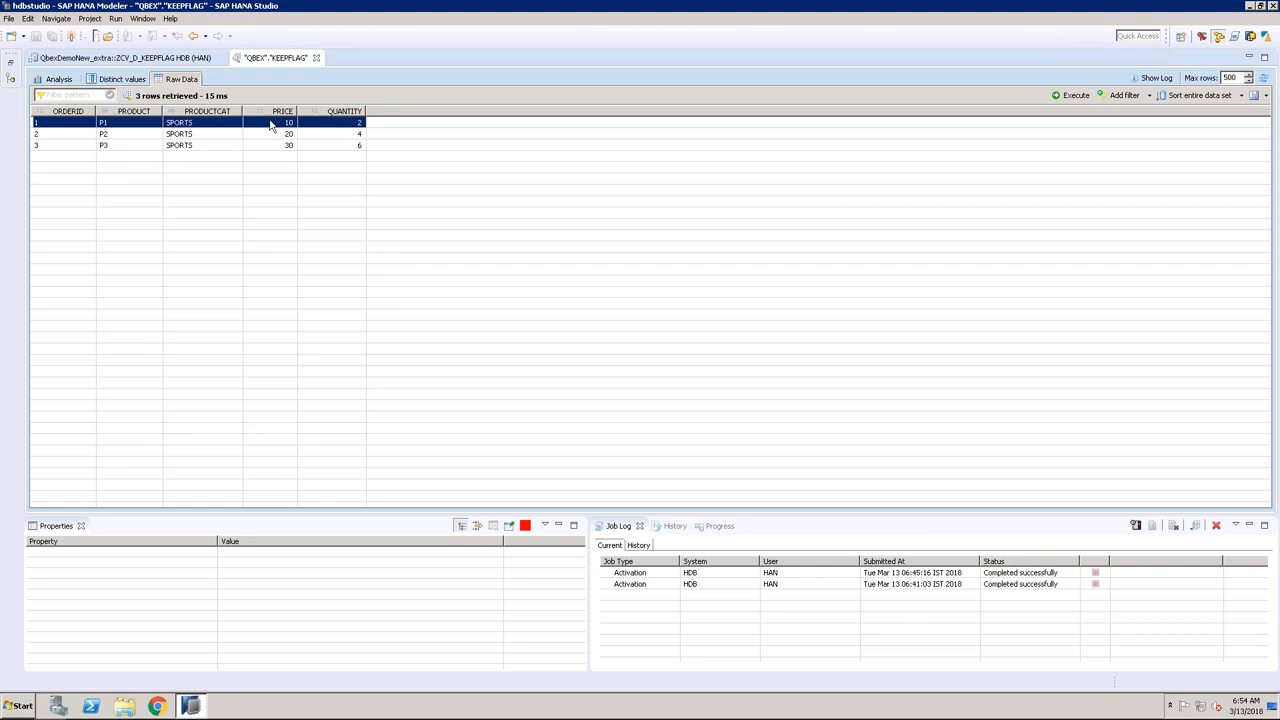
click(271, 146)
Step: Sort the KEEPFLAG records by QUANTITY, compare each product's price and quantity, and close the data preview
click(338, 111)
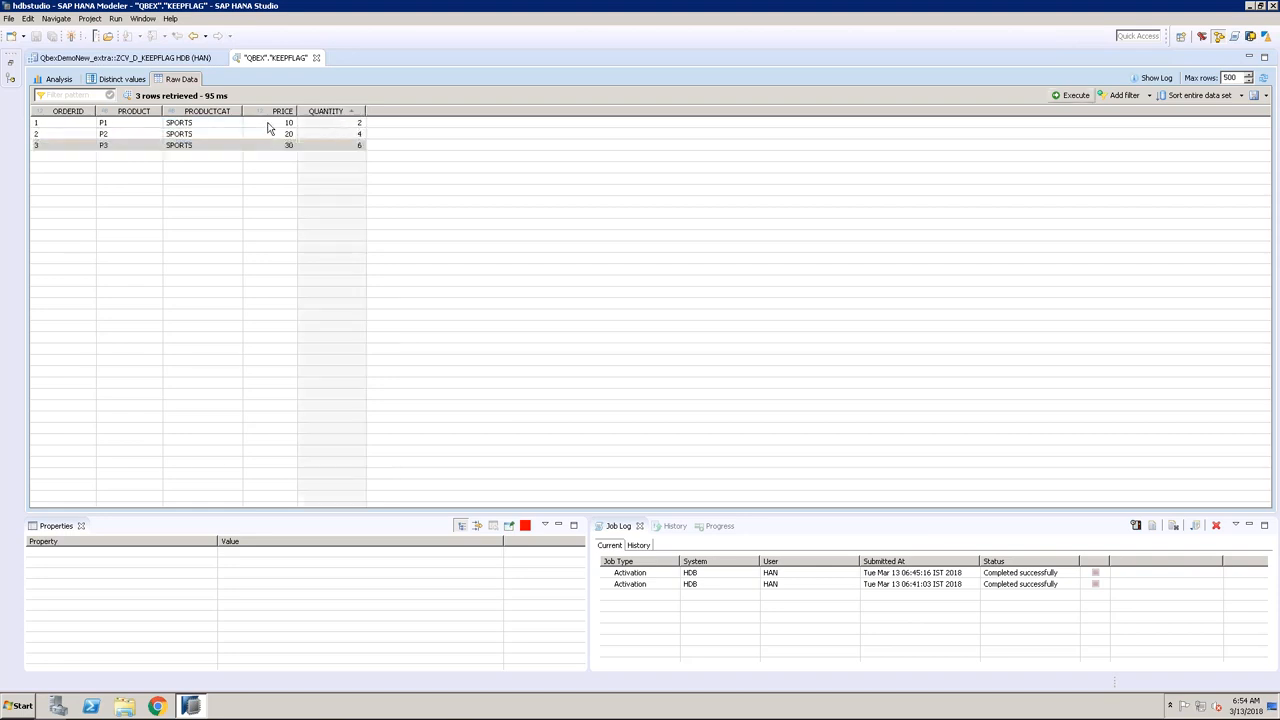
click(105, 125)
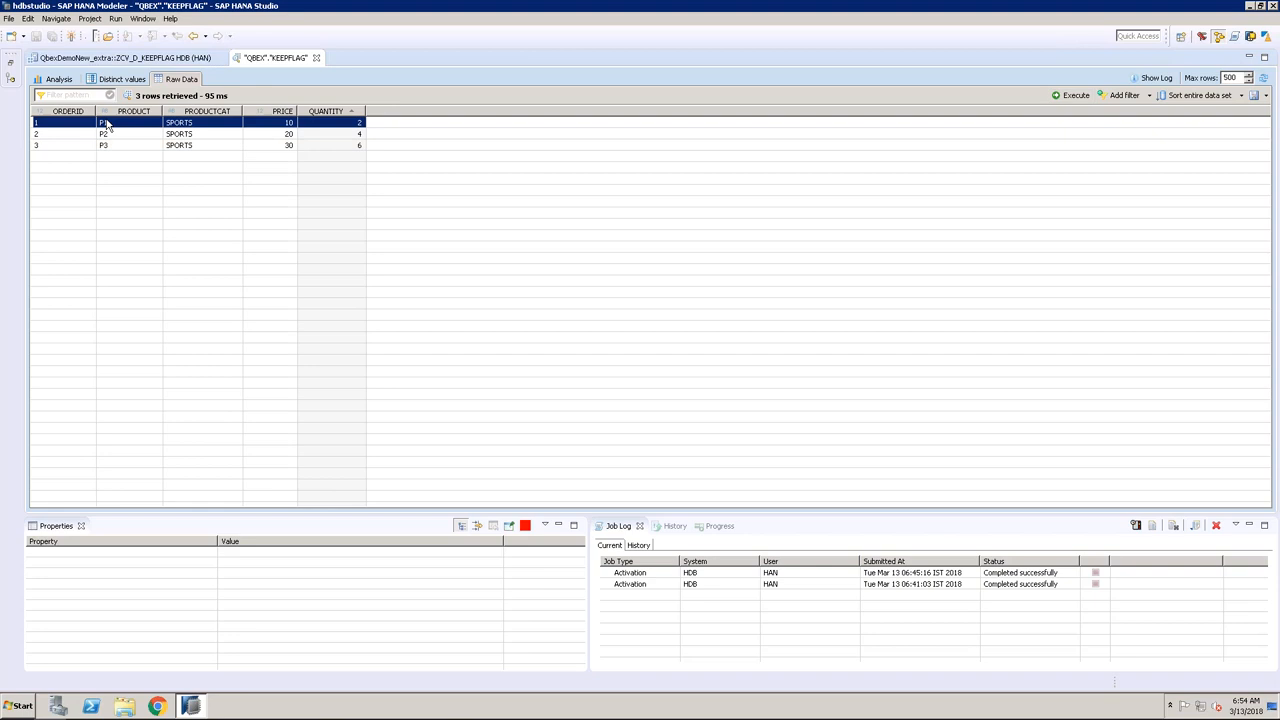
click(125, 138)
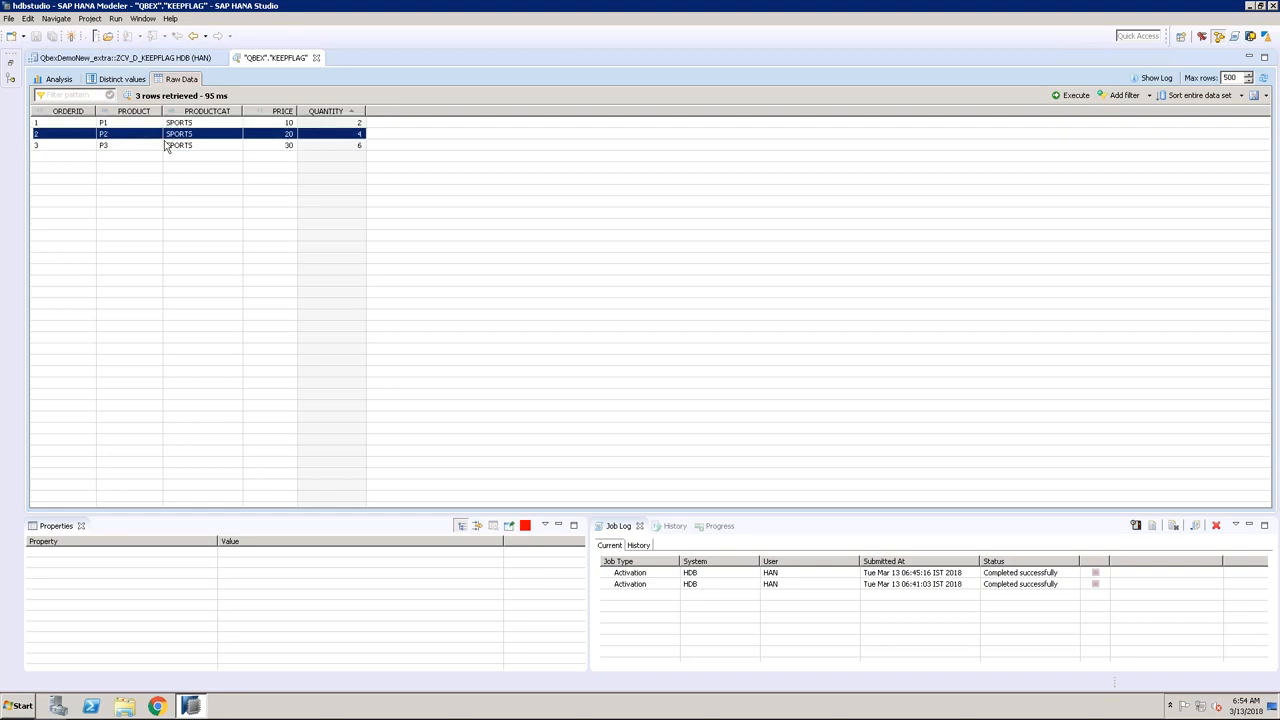
click(139, 147)
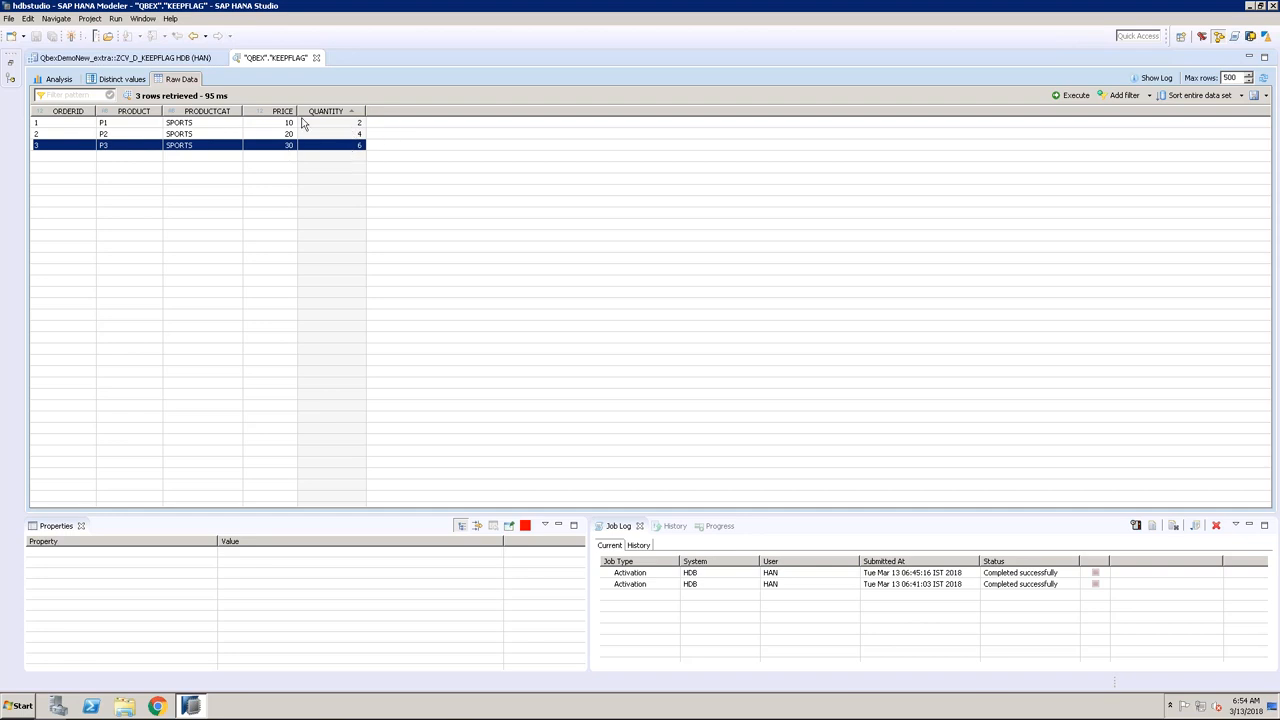
click(256, 124)
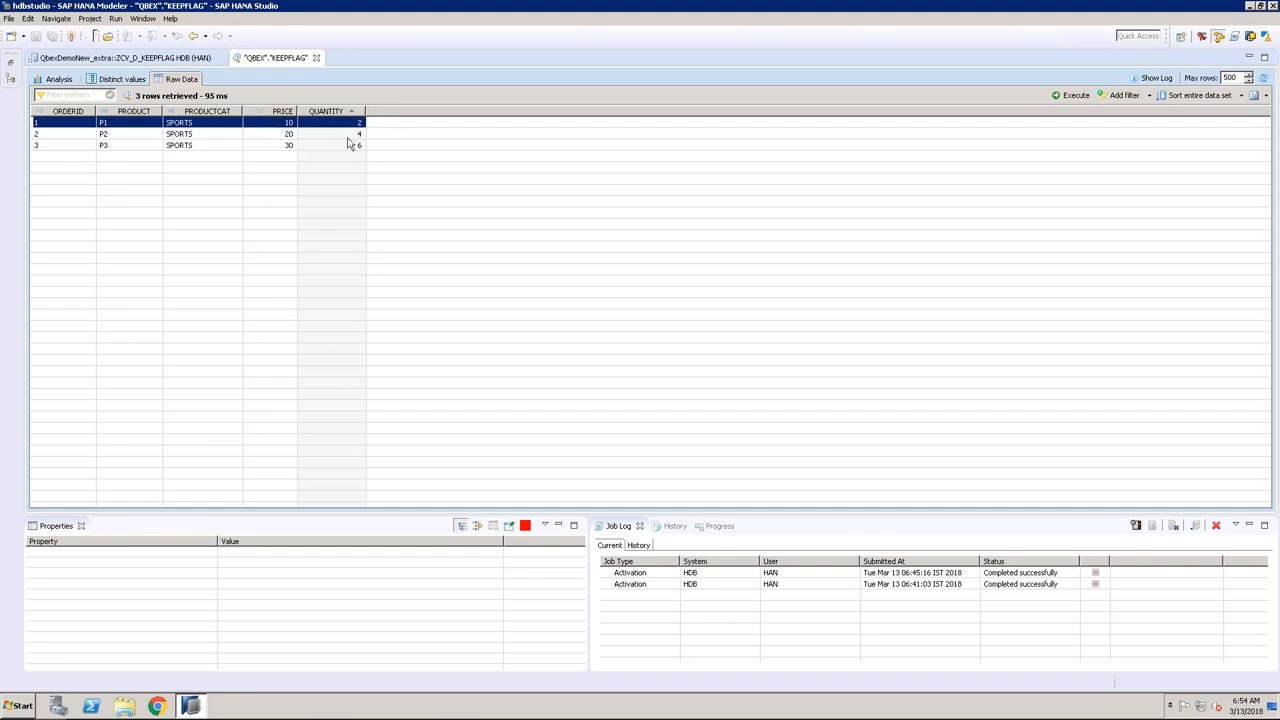
click(288, 136)
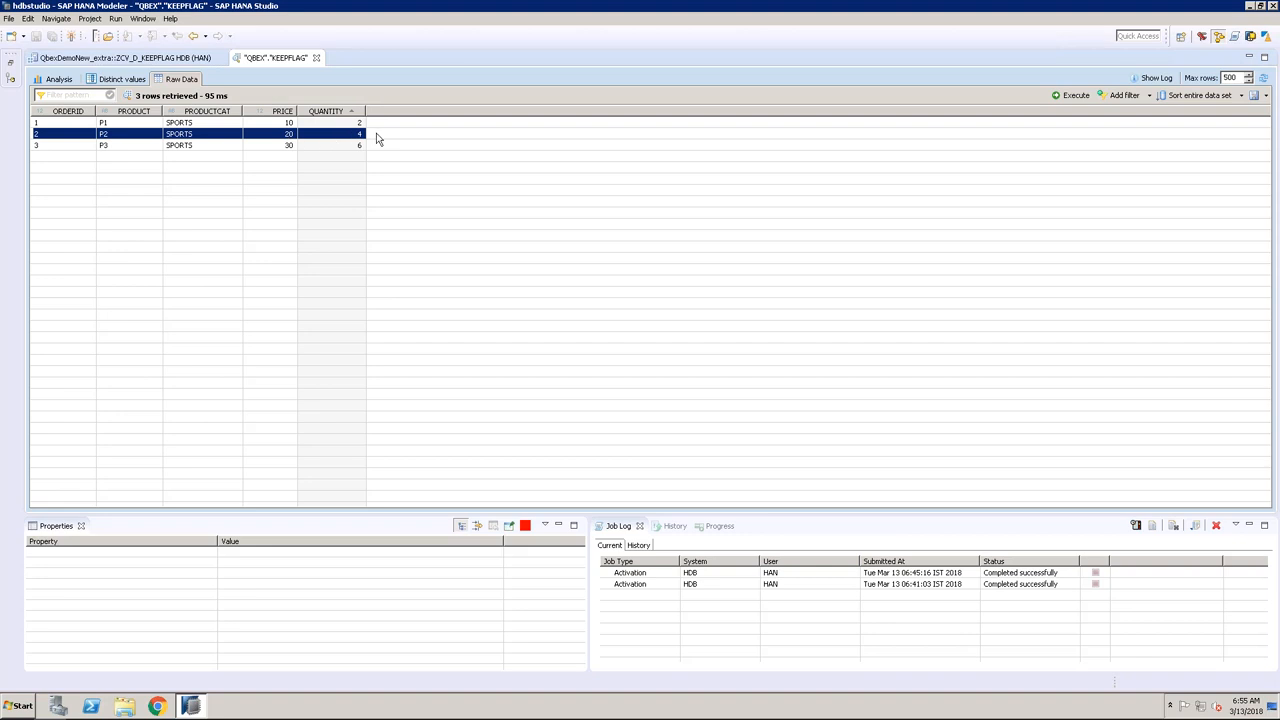
click(283, 148)
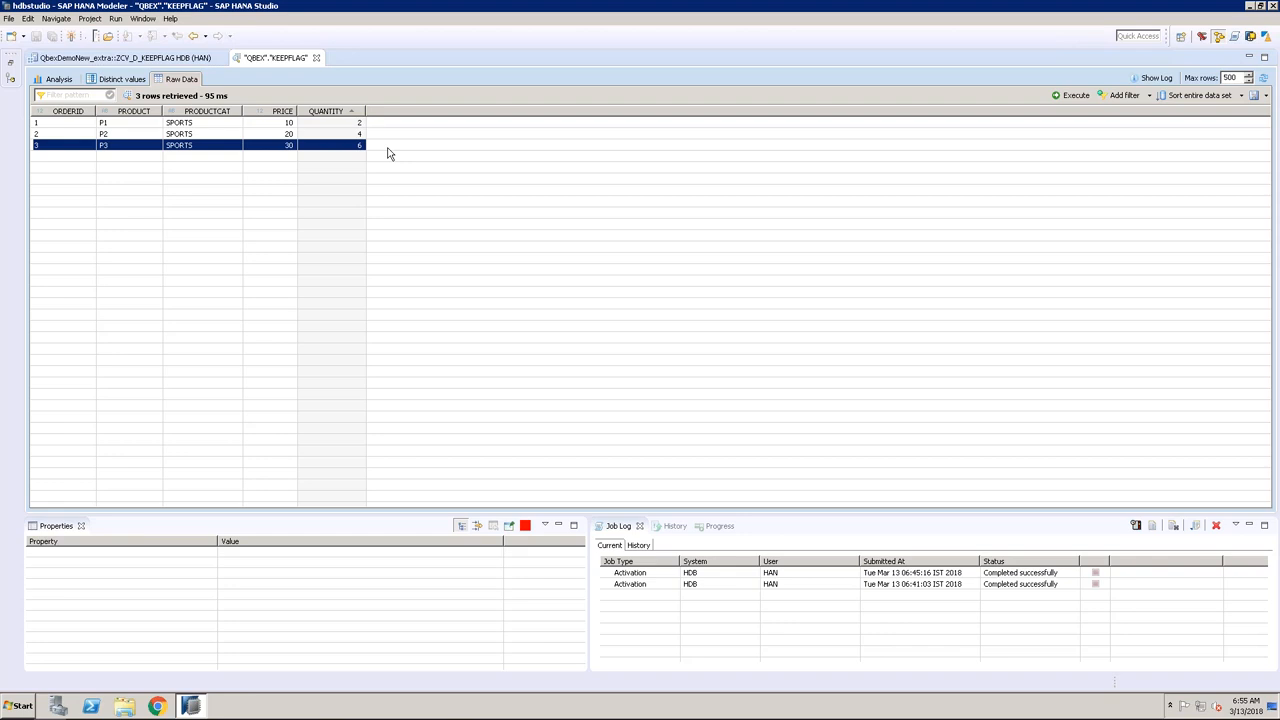
click(316, 57)
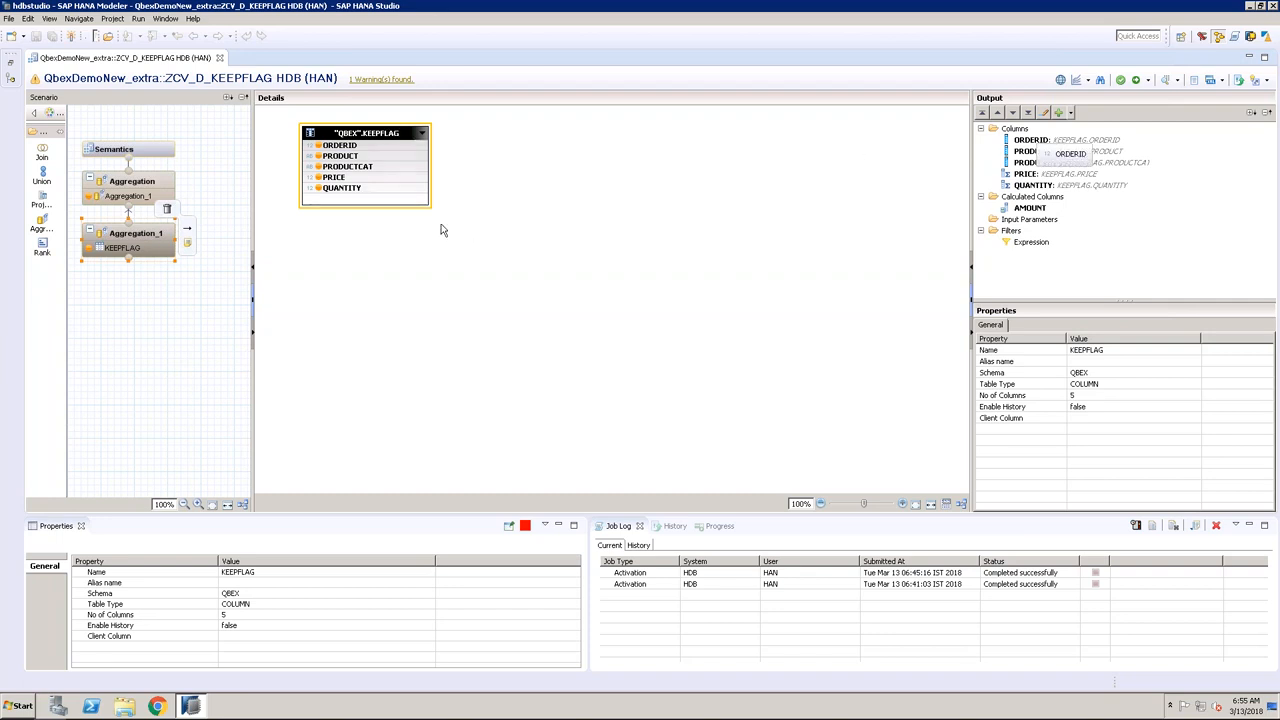
Step: Review the properties of Aggregation_1's output columns PRODUCT, PRODUCTCAT, PRICE and QUANTITY, including the measures' engine aggregation
click(156, 232)
click(1083, 150)
click(1062, 163)
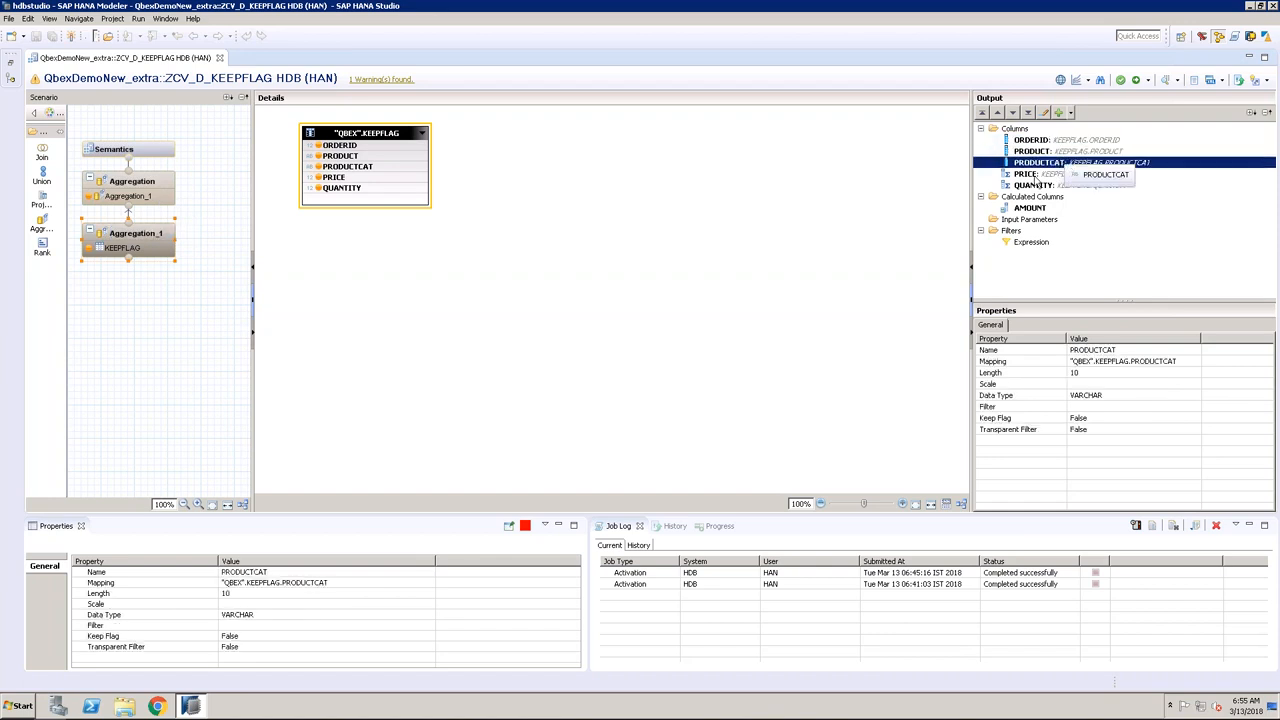
click(1035, 177)
click(1035, 185)
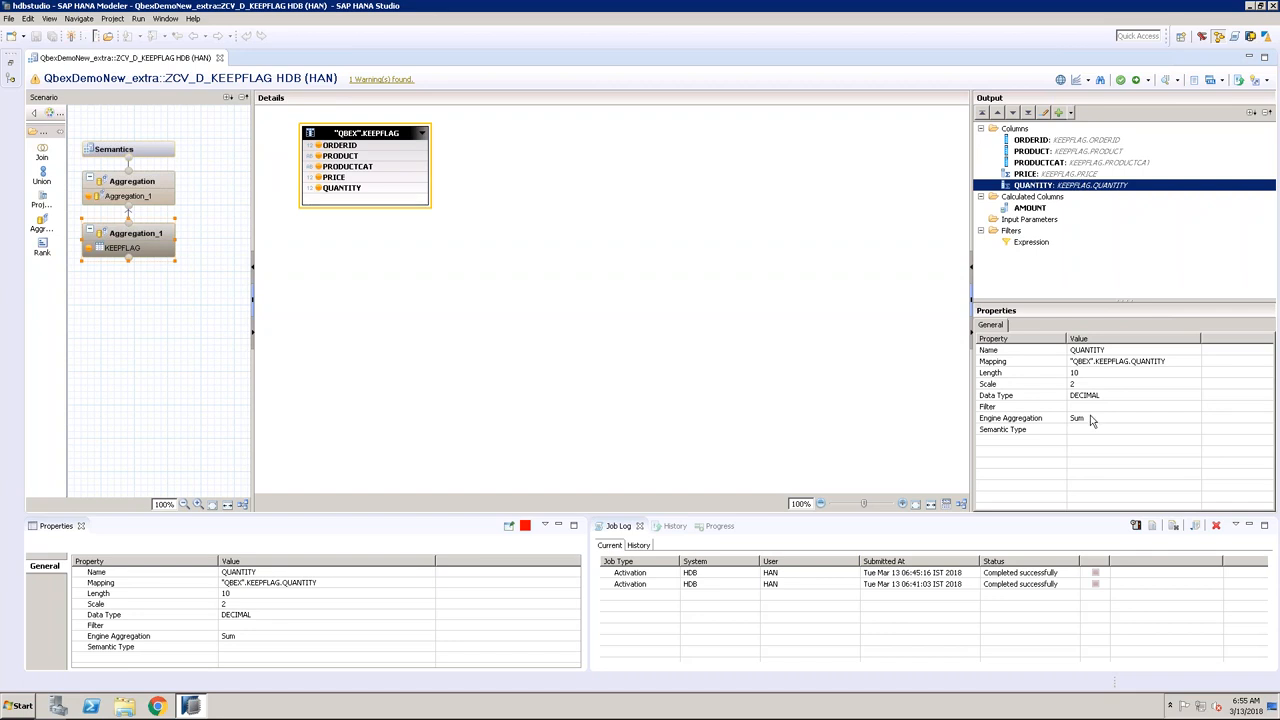
Step: Inspect the expression of Aggregation_1's calculated column AMOUNT without changing it, and check the PRODUCT column's properties
click(1036, 211)
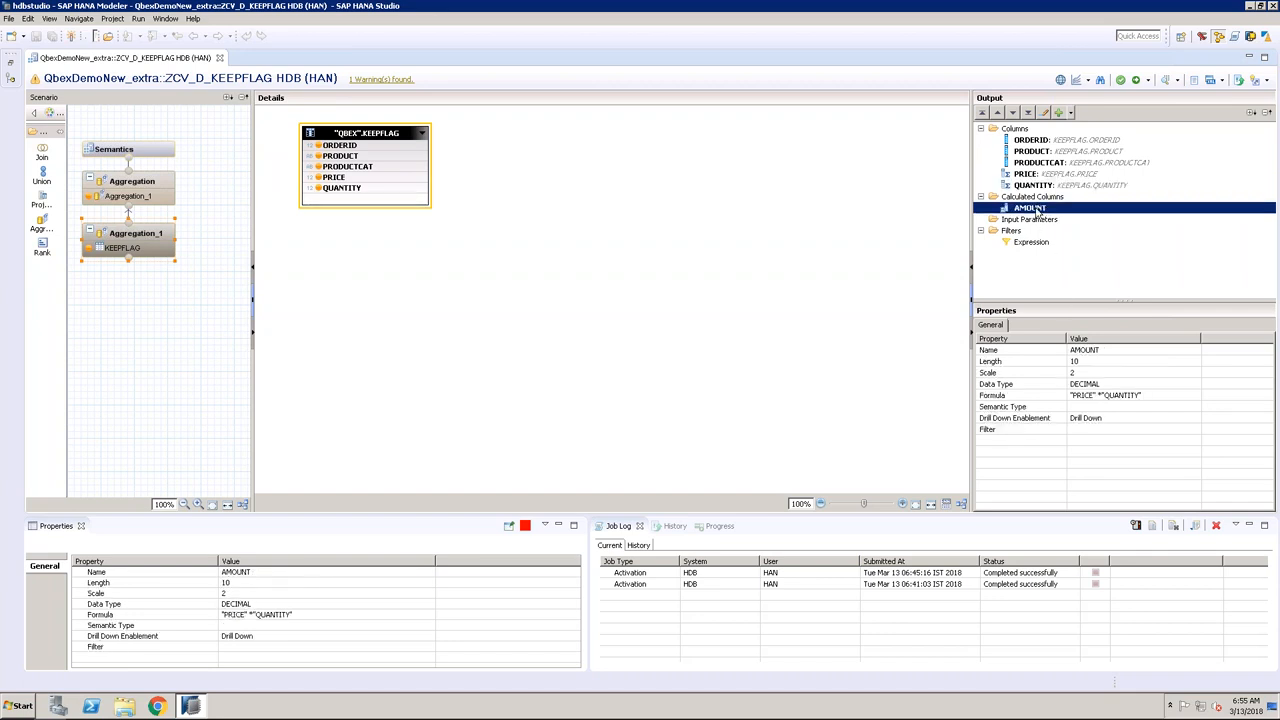
right_click(1037, 211)
click(1053, 215)
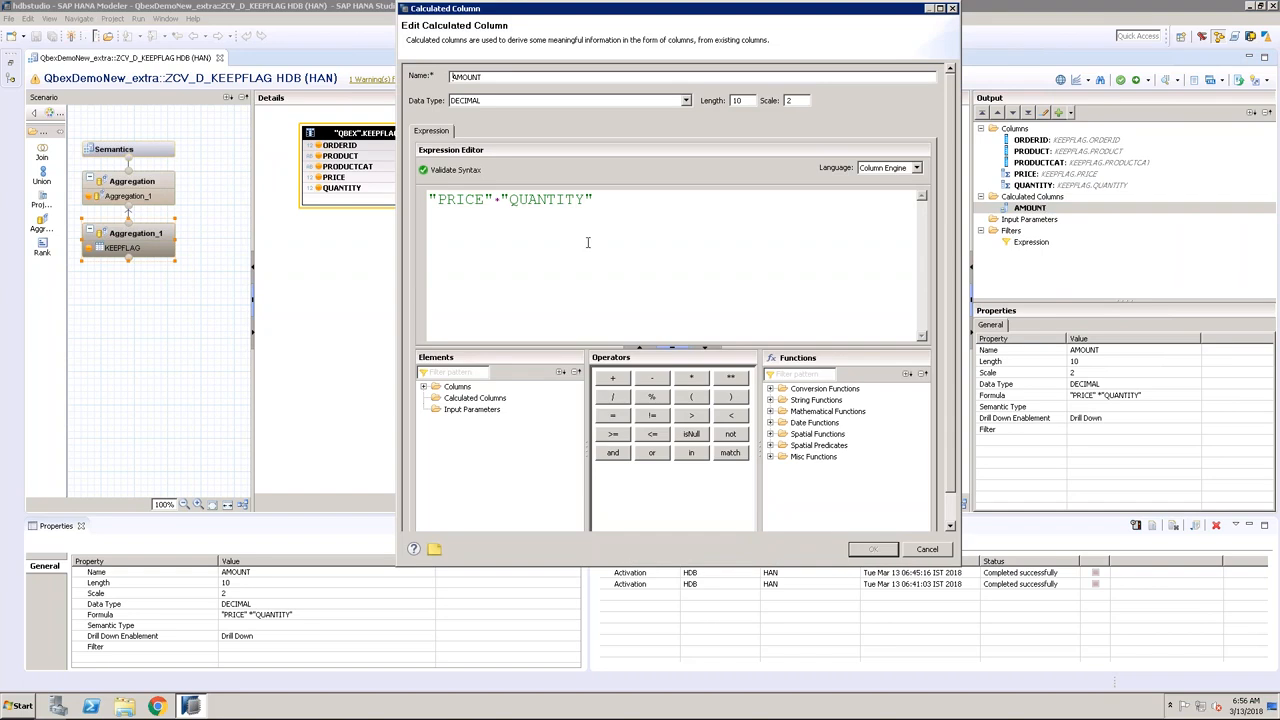
click(927, 549)
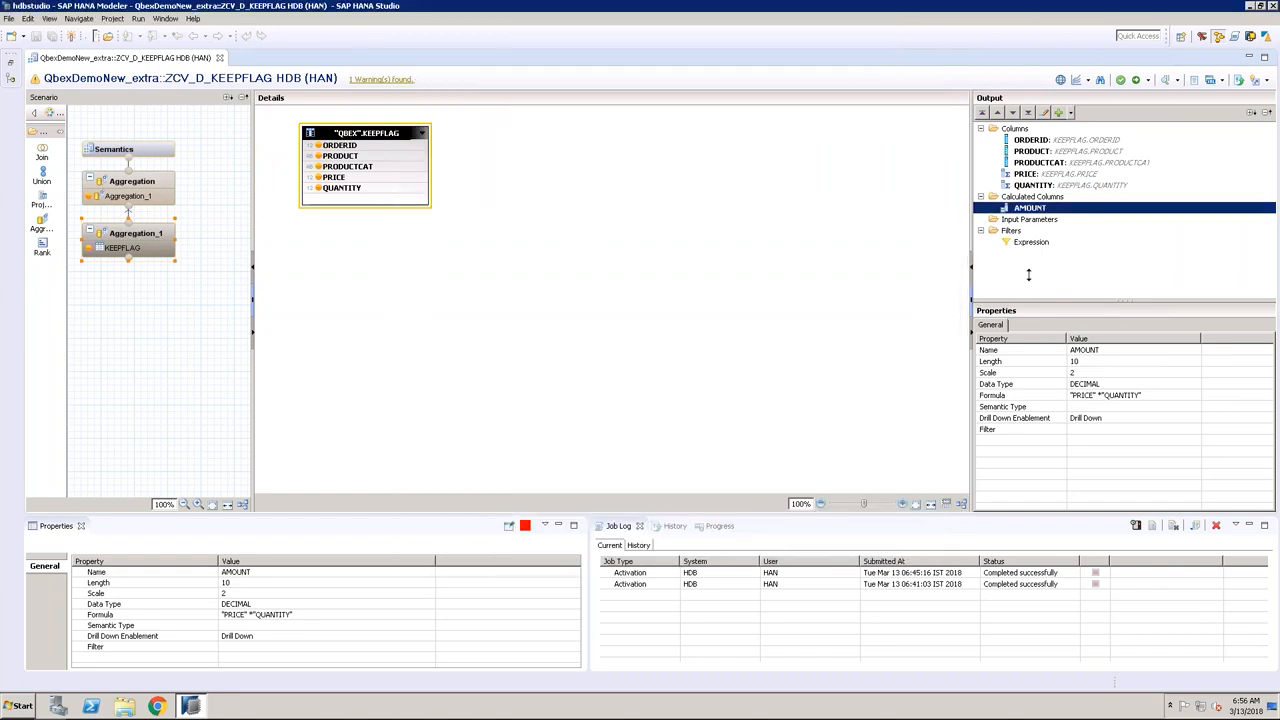
click(1028, 151)
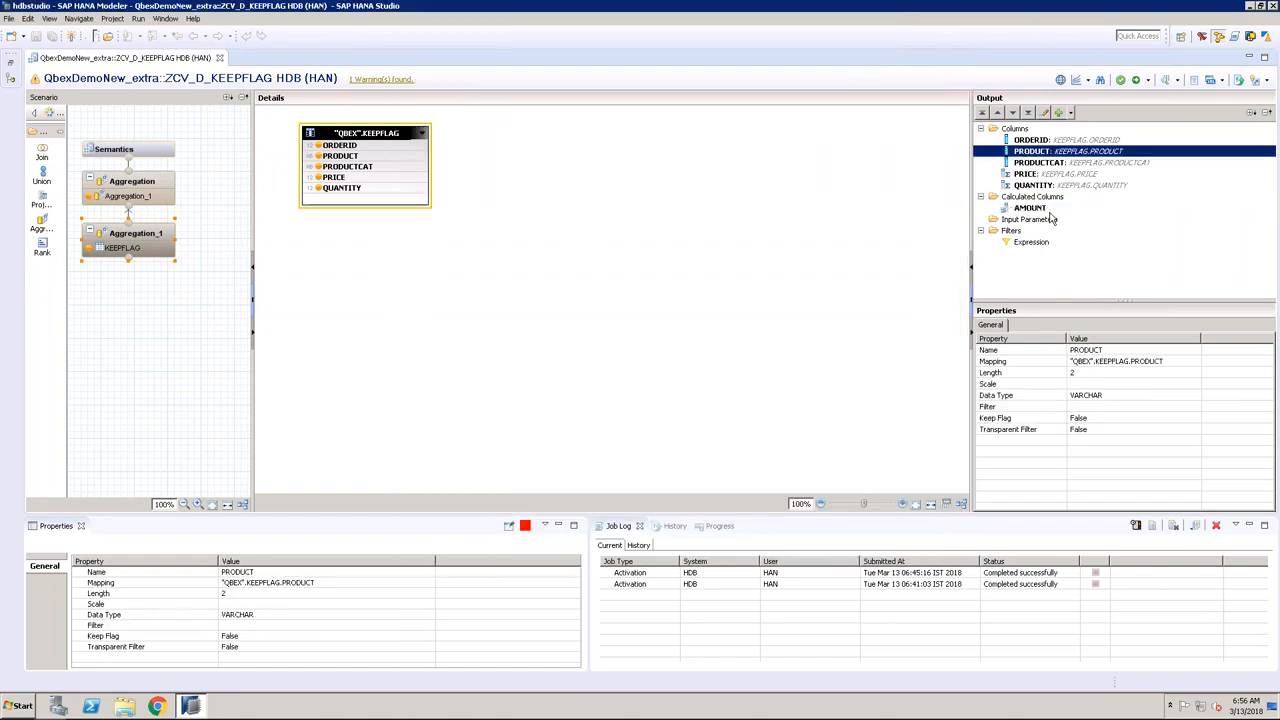
Step: Review the top Aggregation node's output columns through AMOUNT and display the column list in Semantics
click(157, 183)
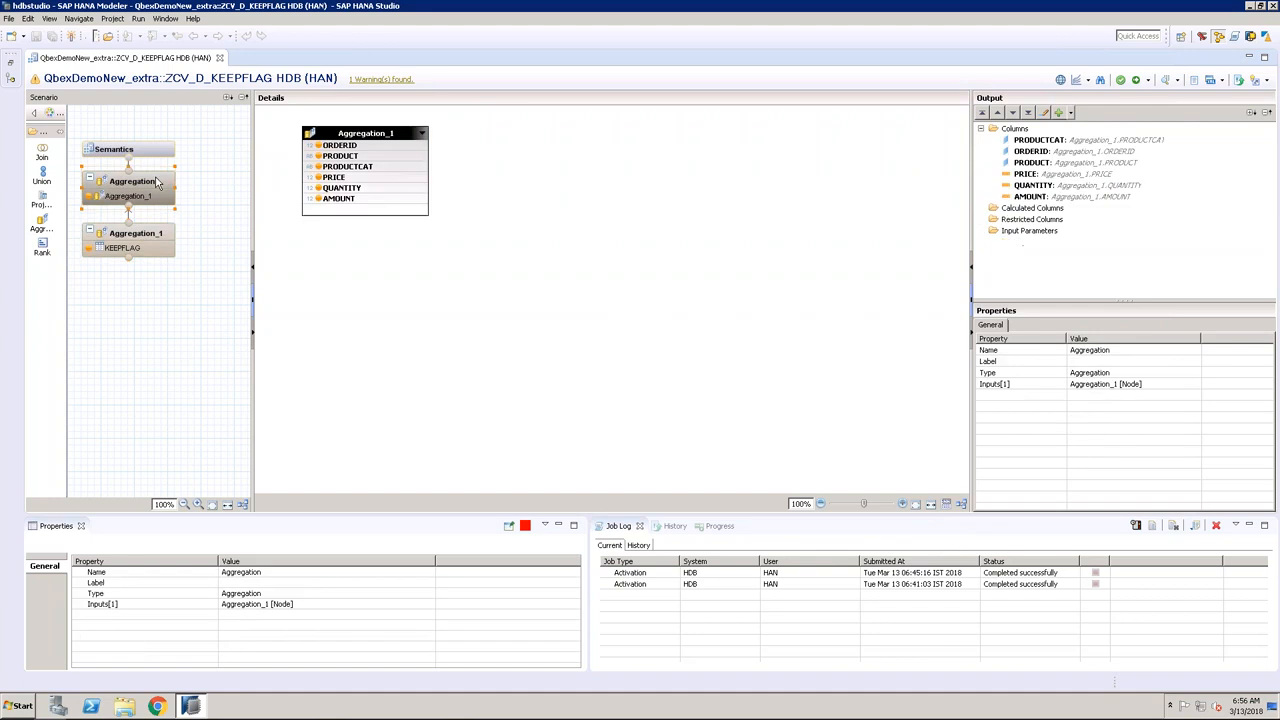
click(1039, 142)
click(1035, 163)
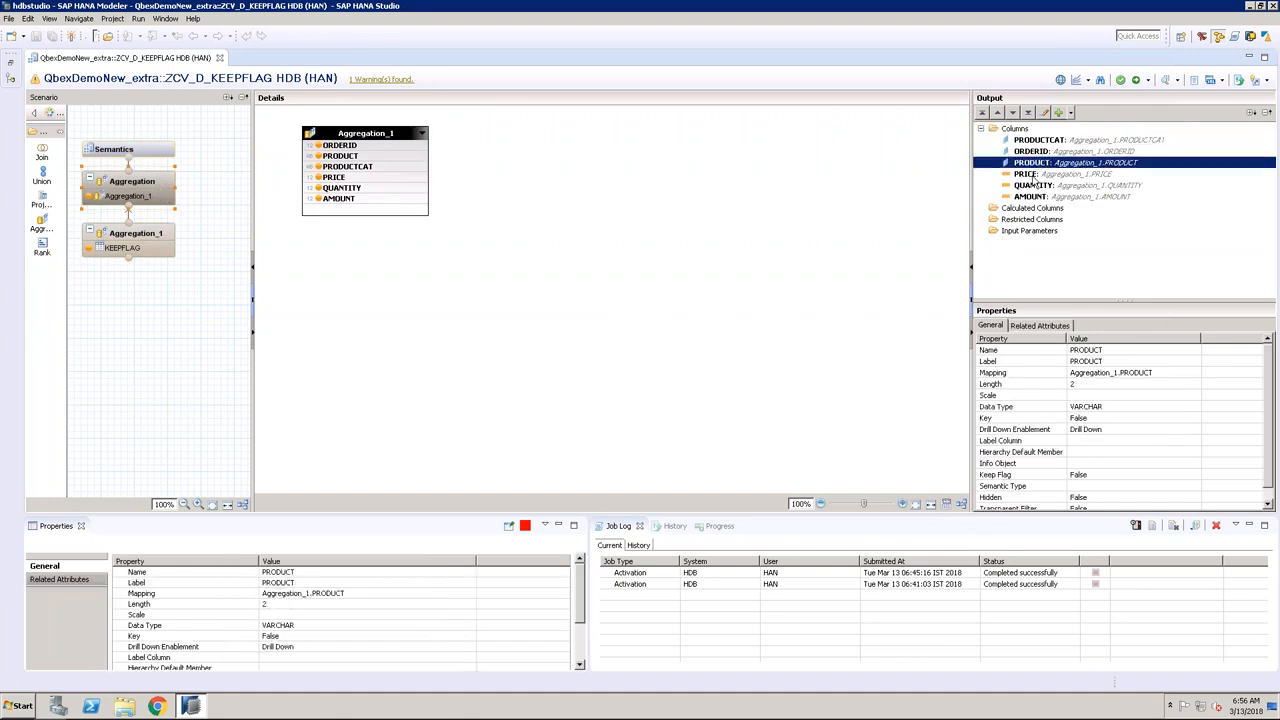
click(1025, 175)
click(1033, 186)
click(1030, 197)
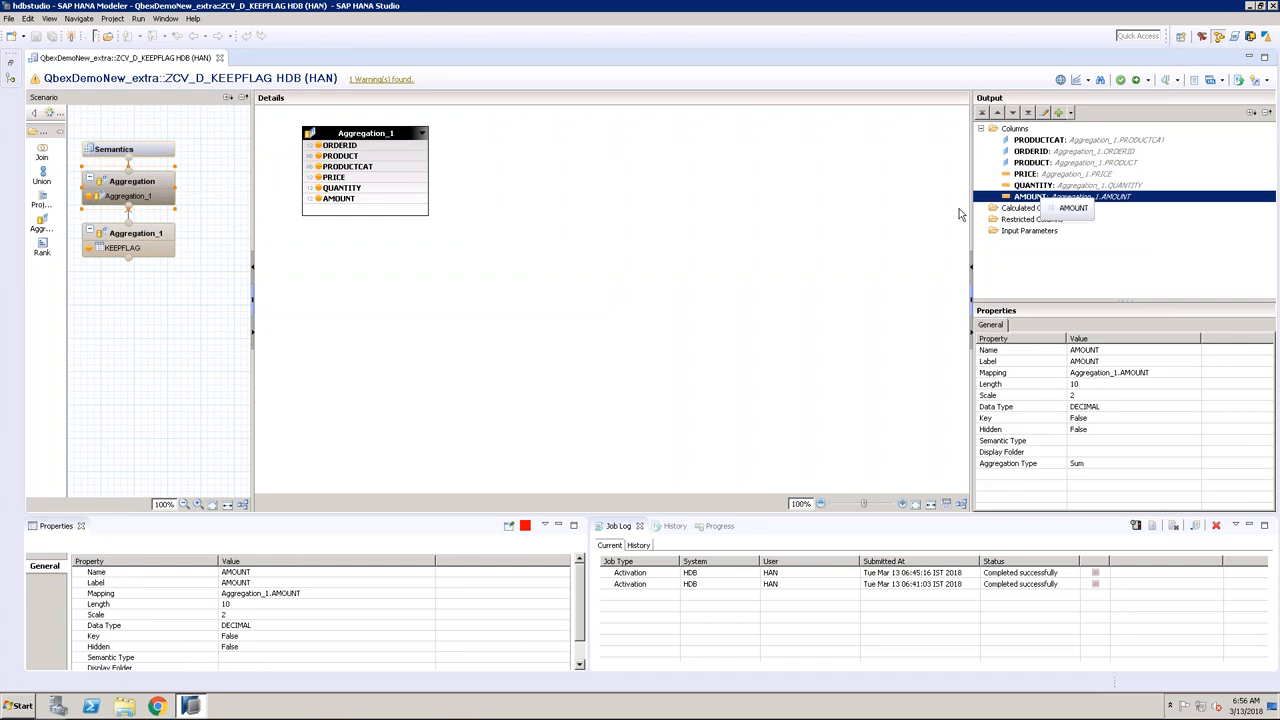
click(160, 152)
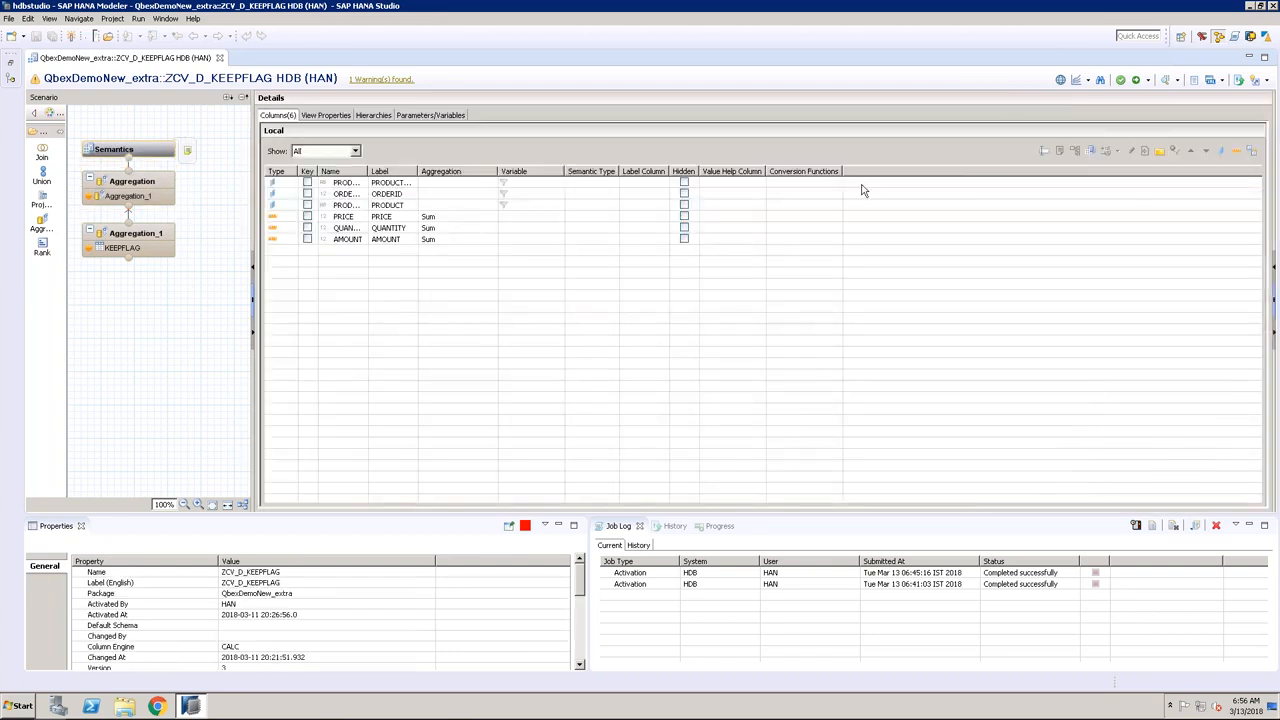
Step: Redeploy calculation view ZCV_D_KEEPFLAG and start debugging it with the default query covering all six columns
click(1136, 80)
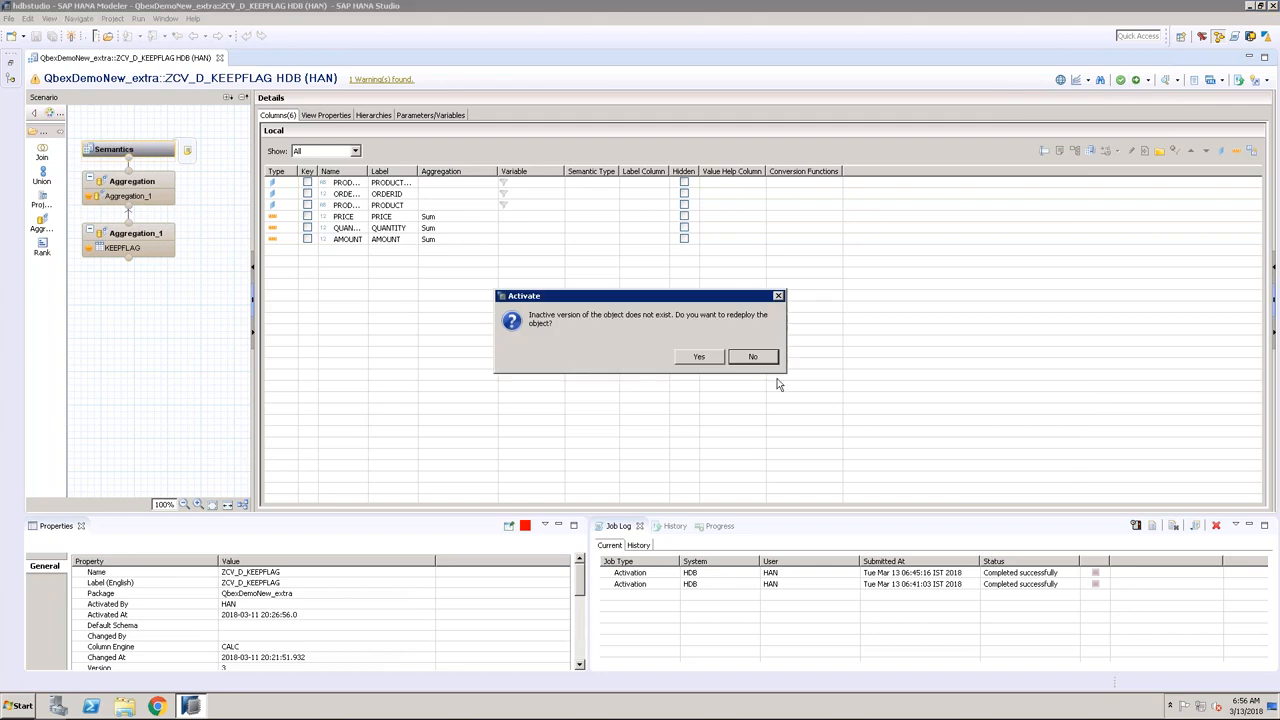
click(690, 359)
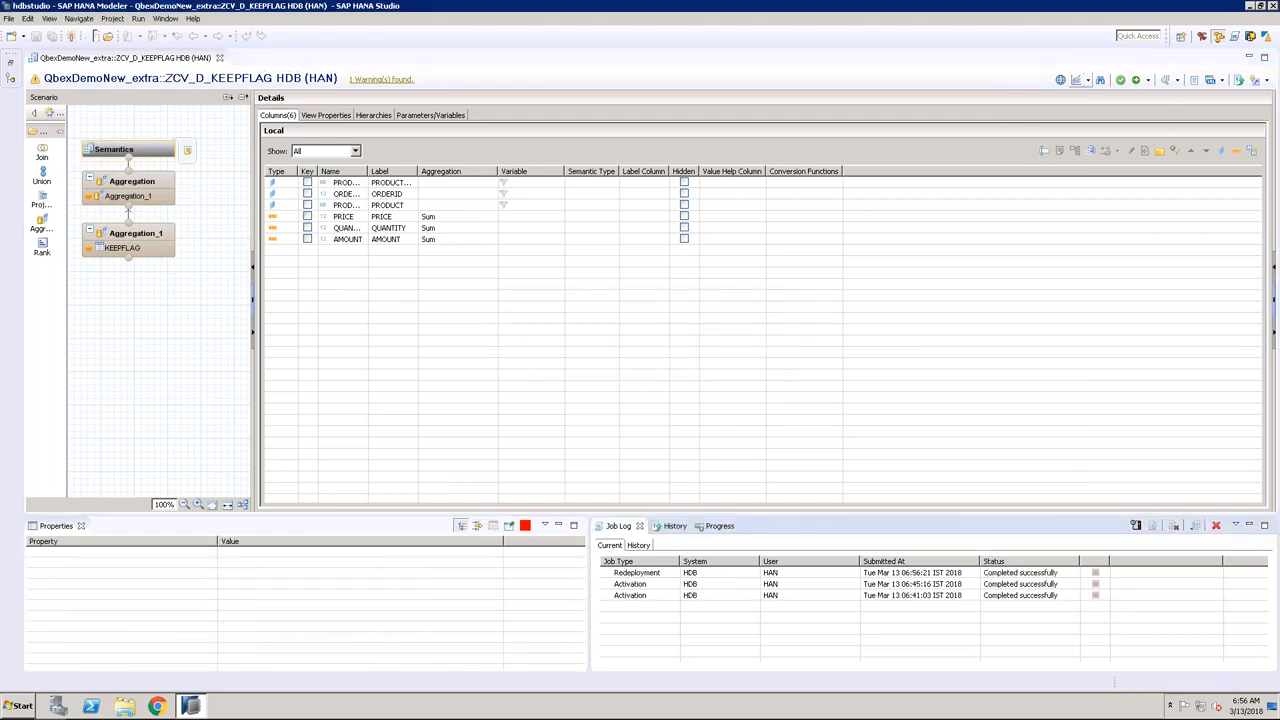
click(1088, 81)
click(1100, 118)
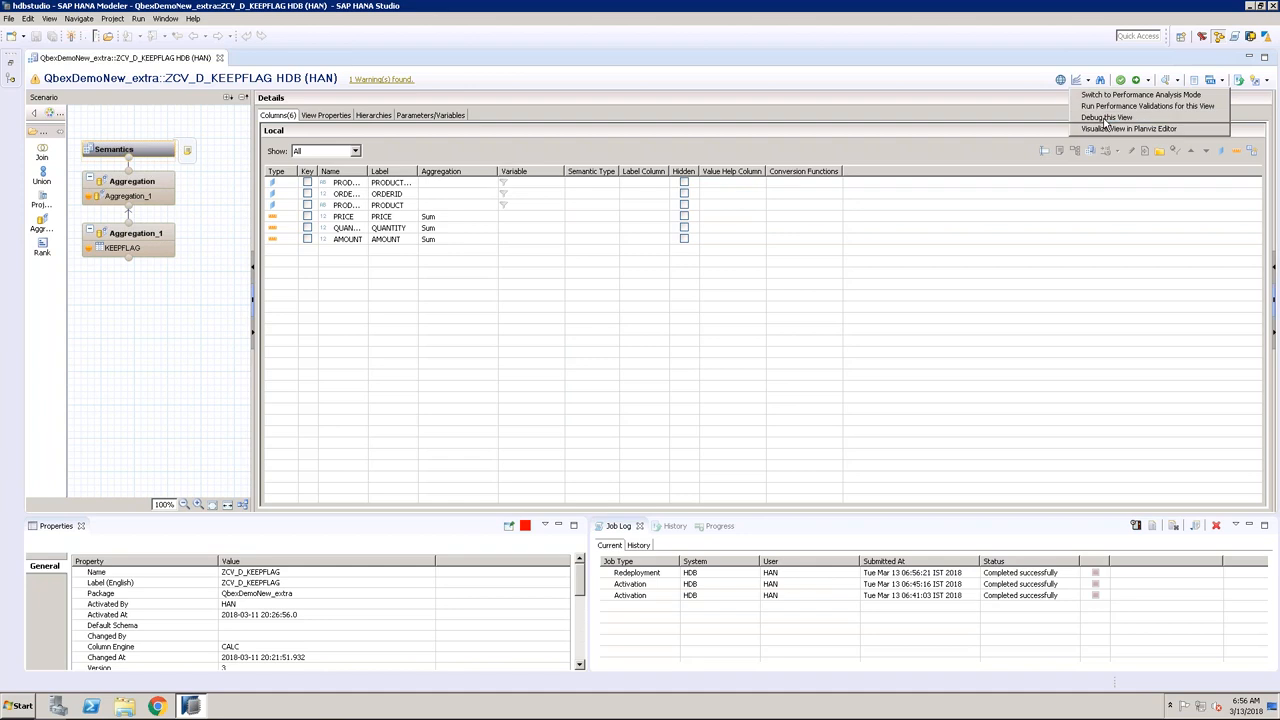
drag(952, 197, 492, 178)
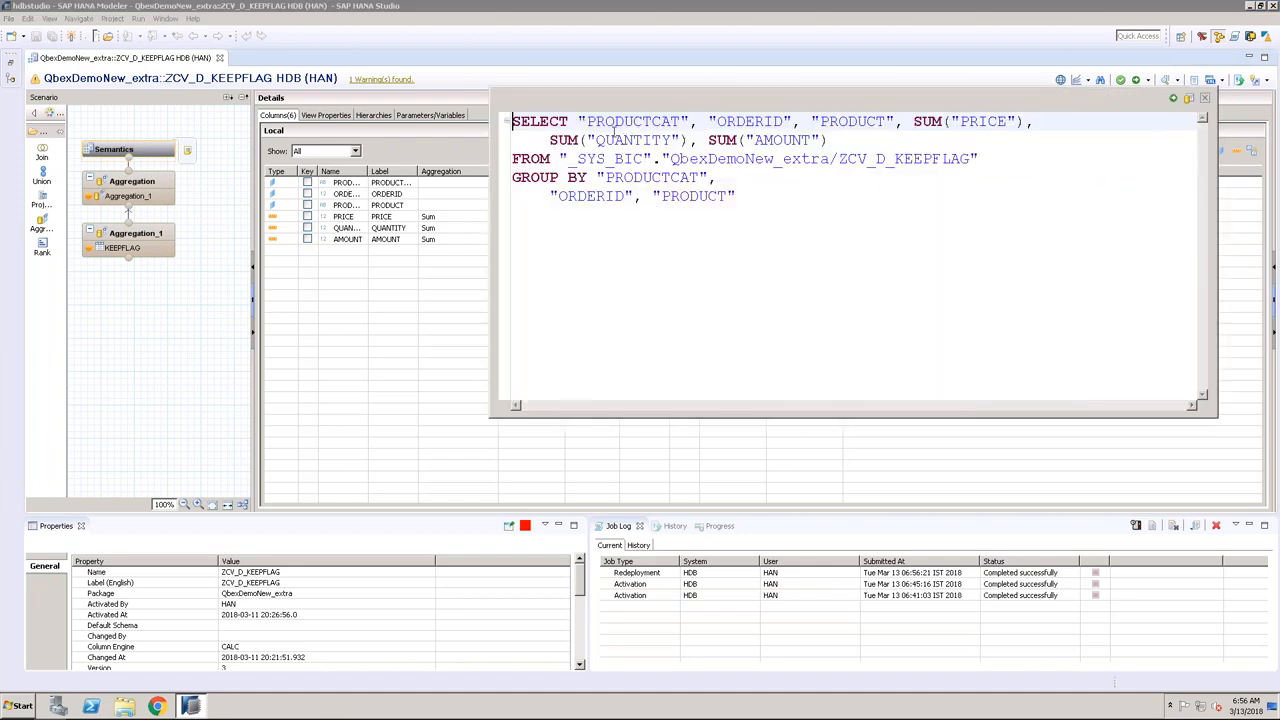
click(747, 121)
click(661, 140)
click(771, 140)
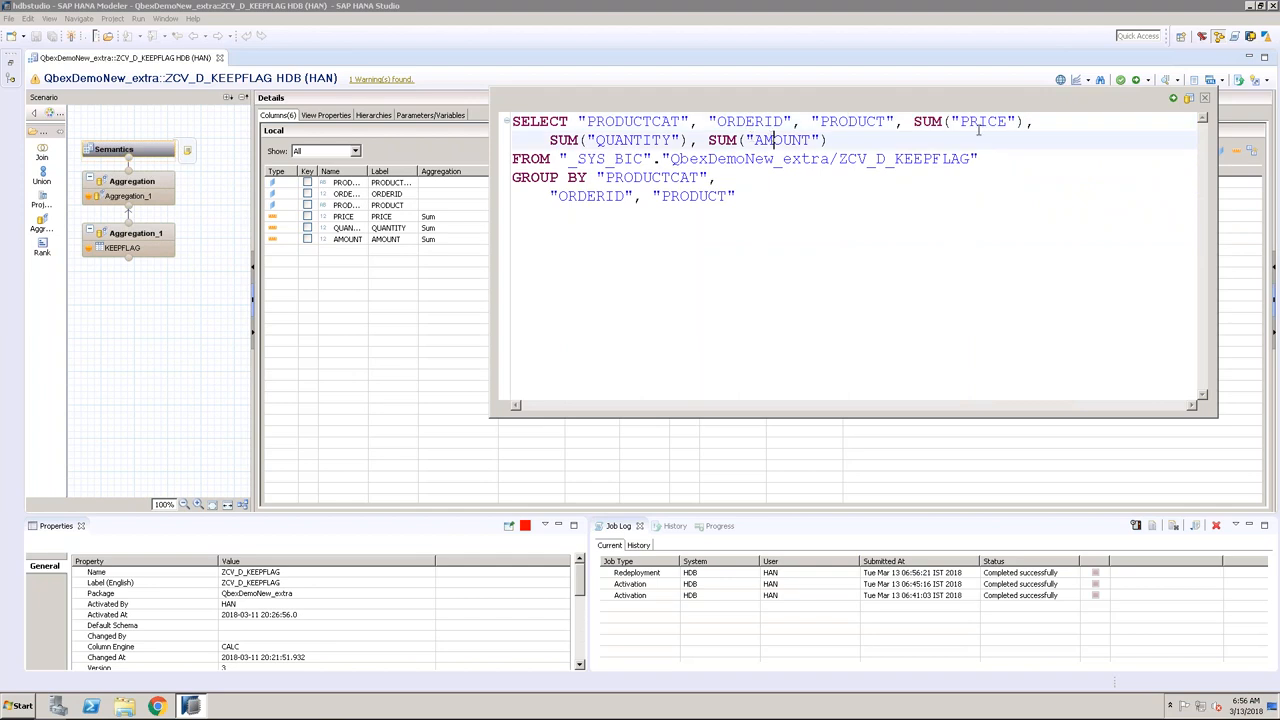
click(1173, 97)
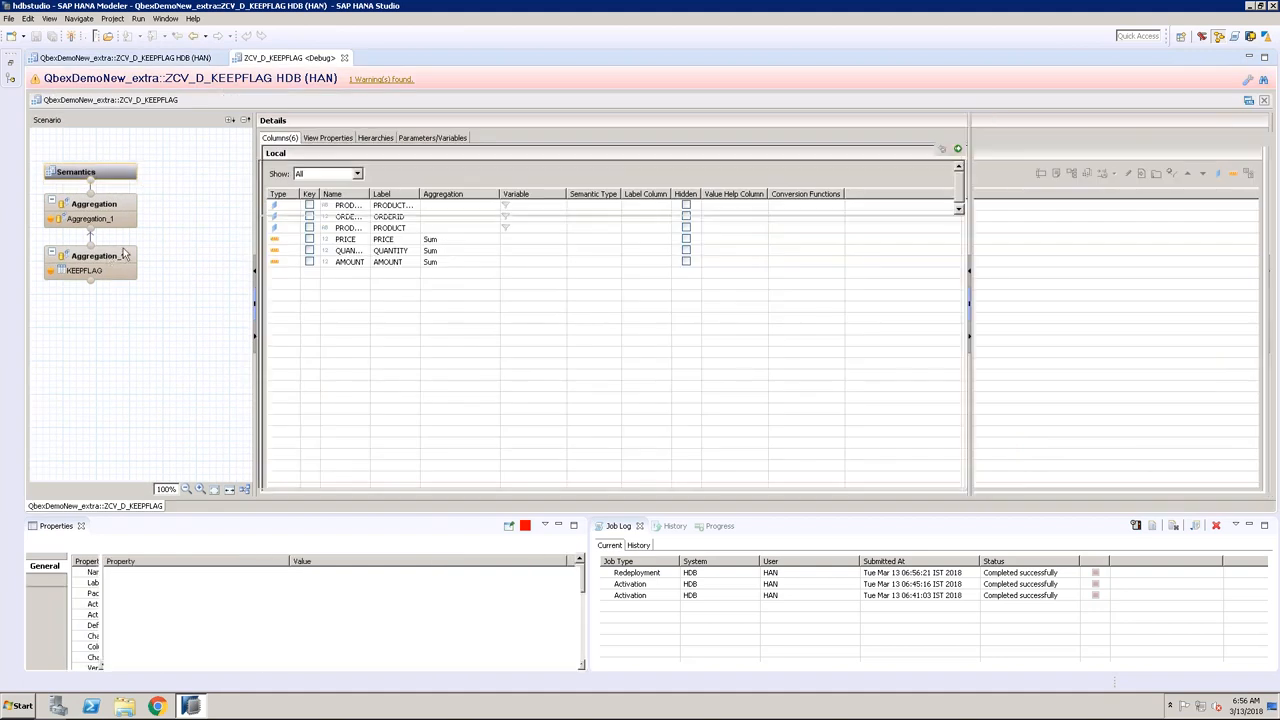
Step: Run Aggregation_1's node query for all requested columns and examine each product's calculated AMOUNT
click(125, 255)
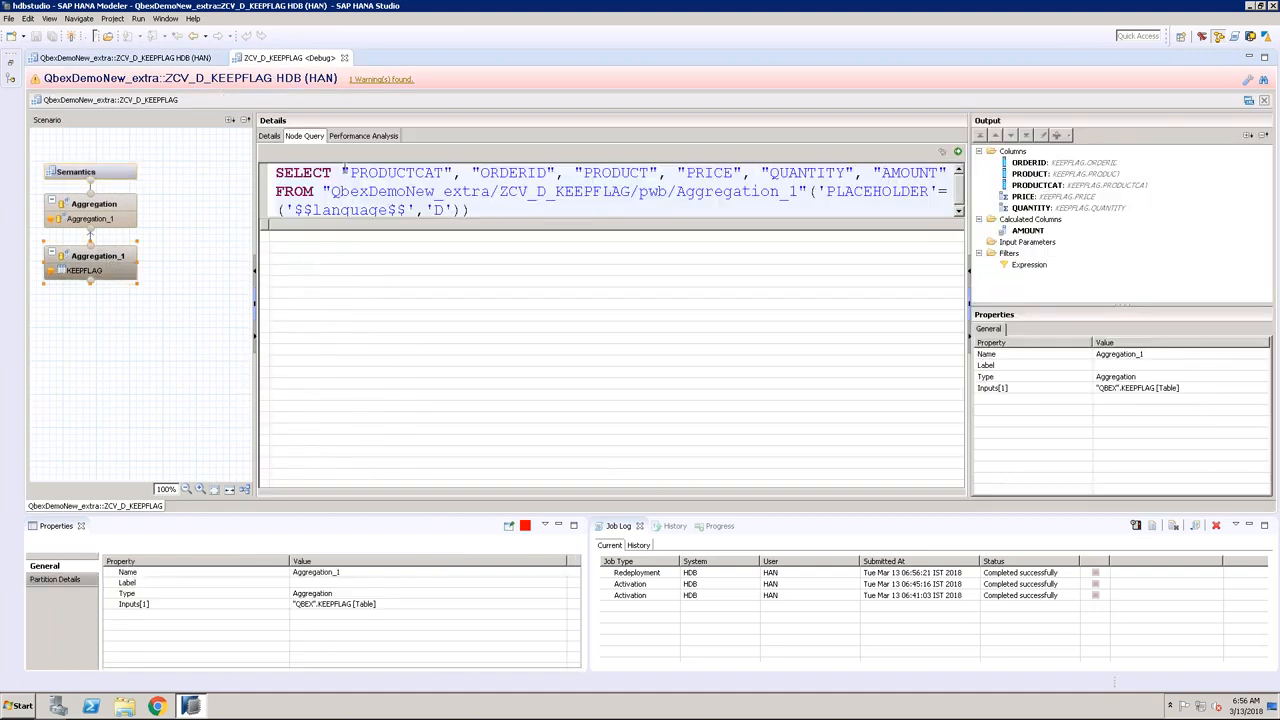
drag(343, 172, 933, 173)
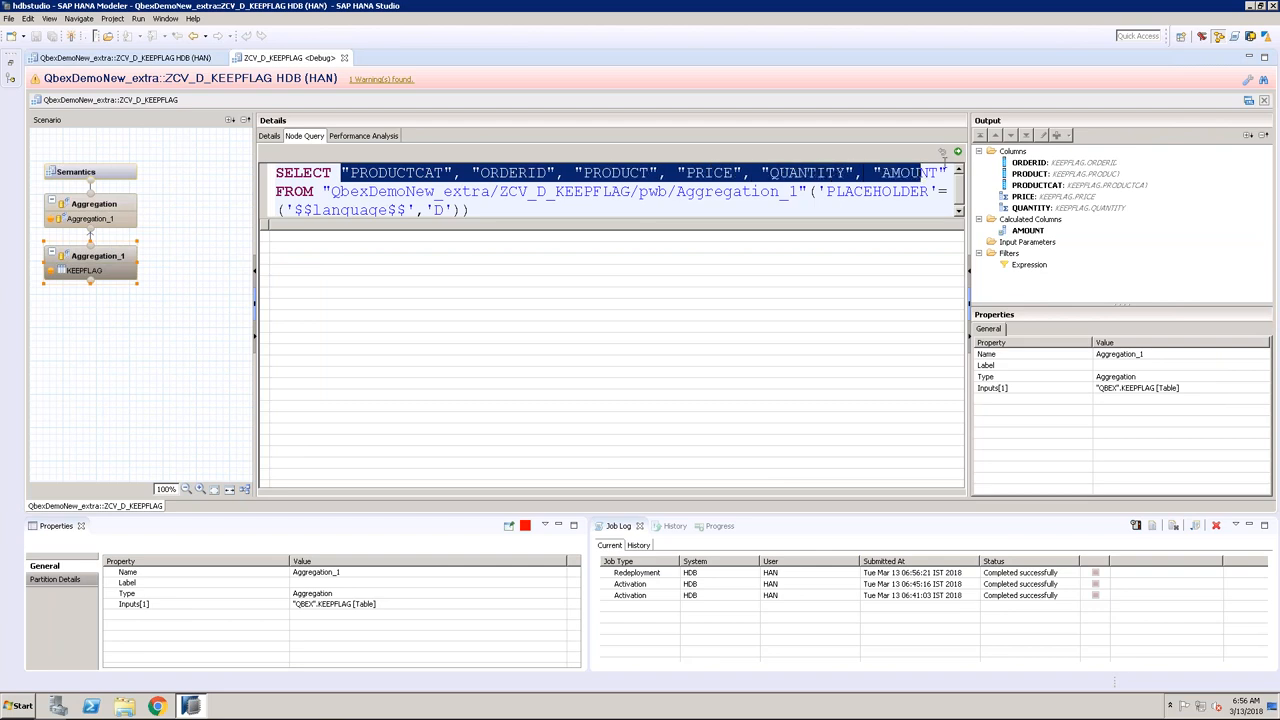
click(957, 151)
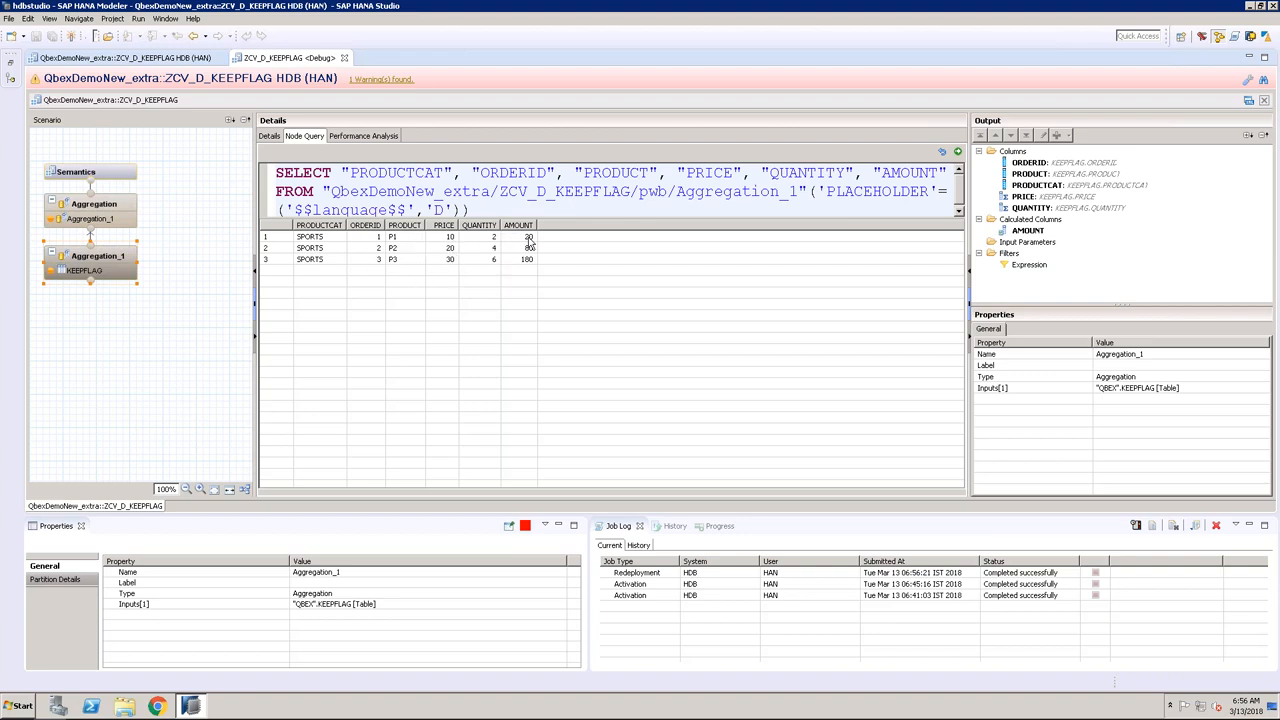
Step: Run the top Aggregation node's default query, compare its records with Aggregation_1's, and return to the Semantics columns
click(128, 210)
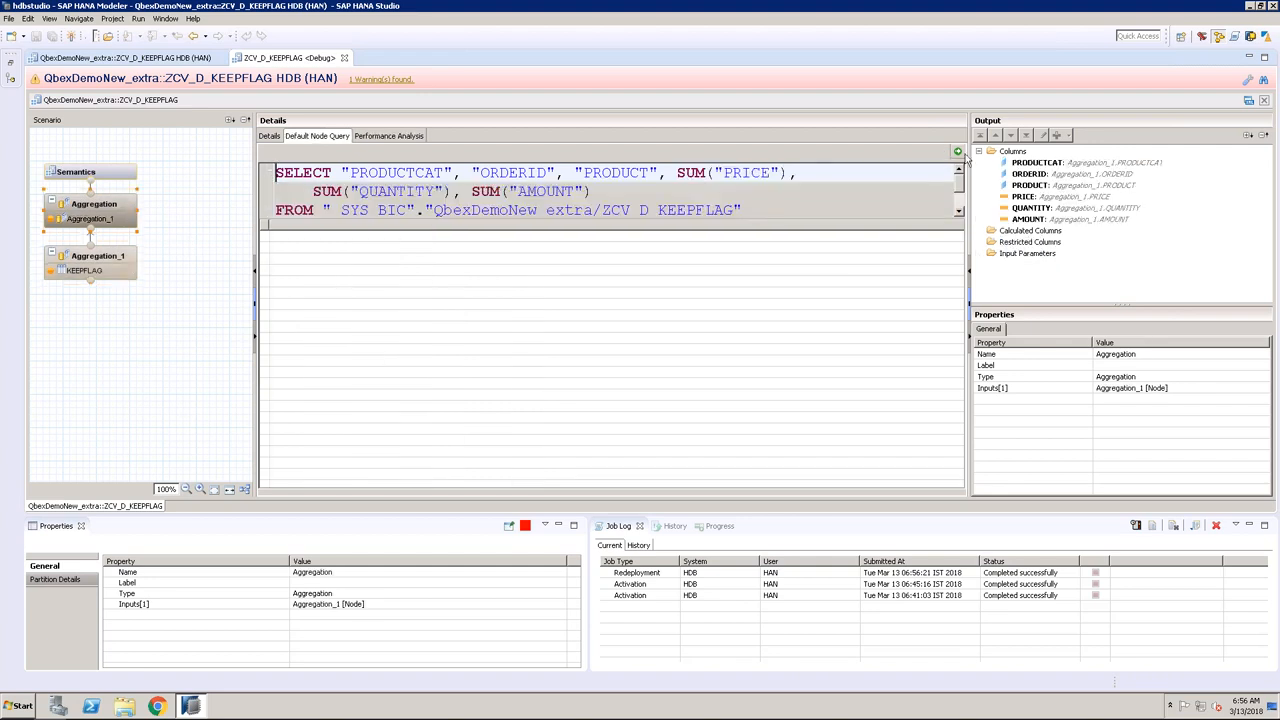
click(97, 260)
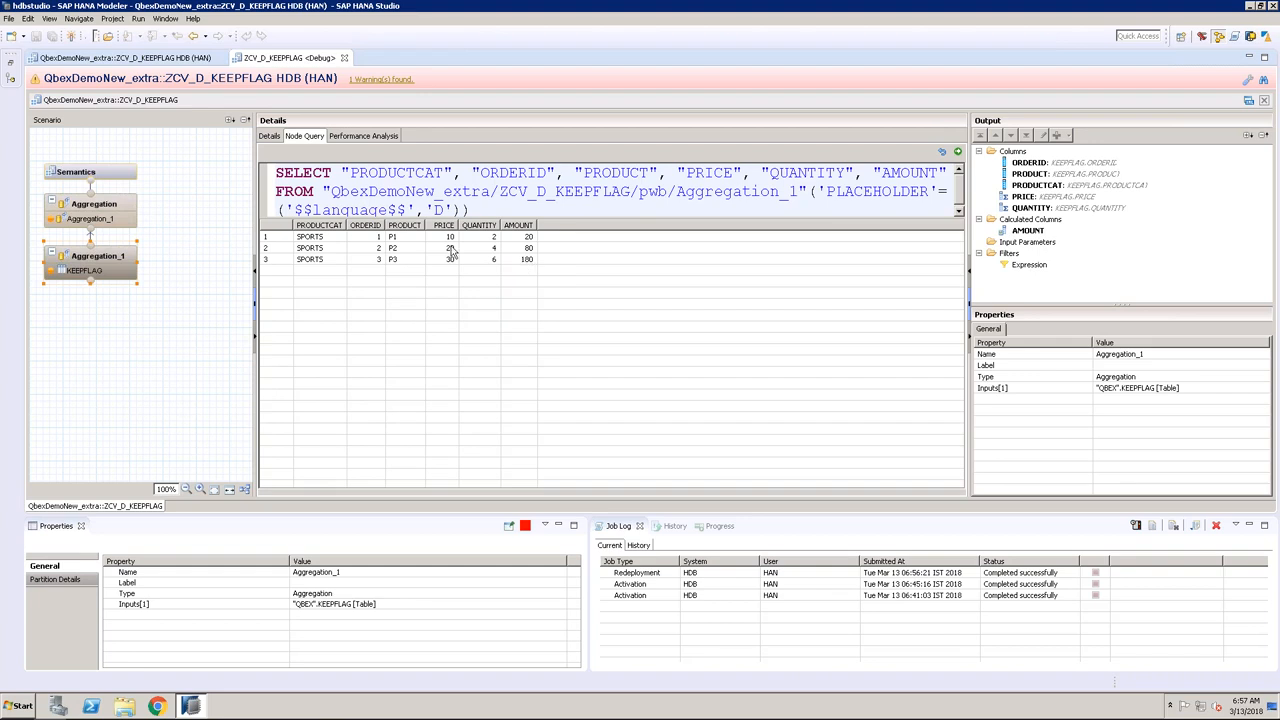
click(110, 208)
click(957, 151)
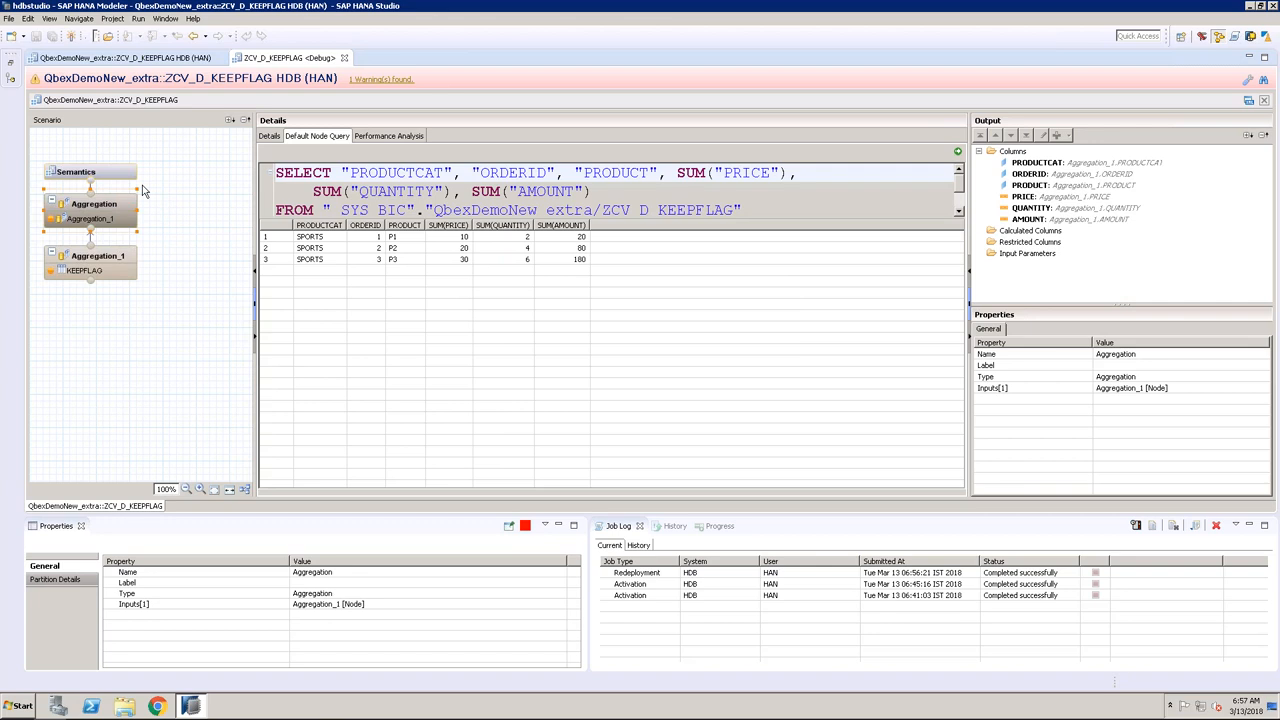
click(216, 214)
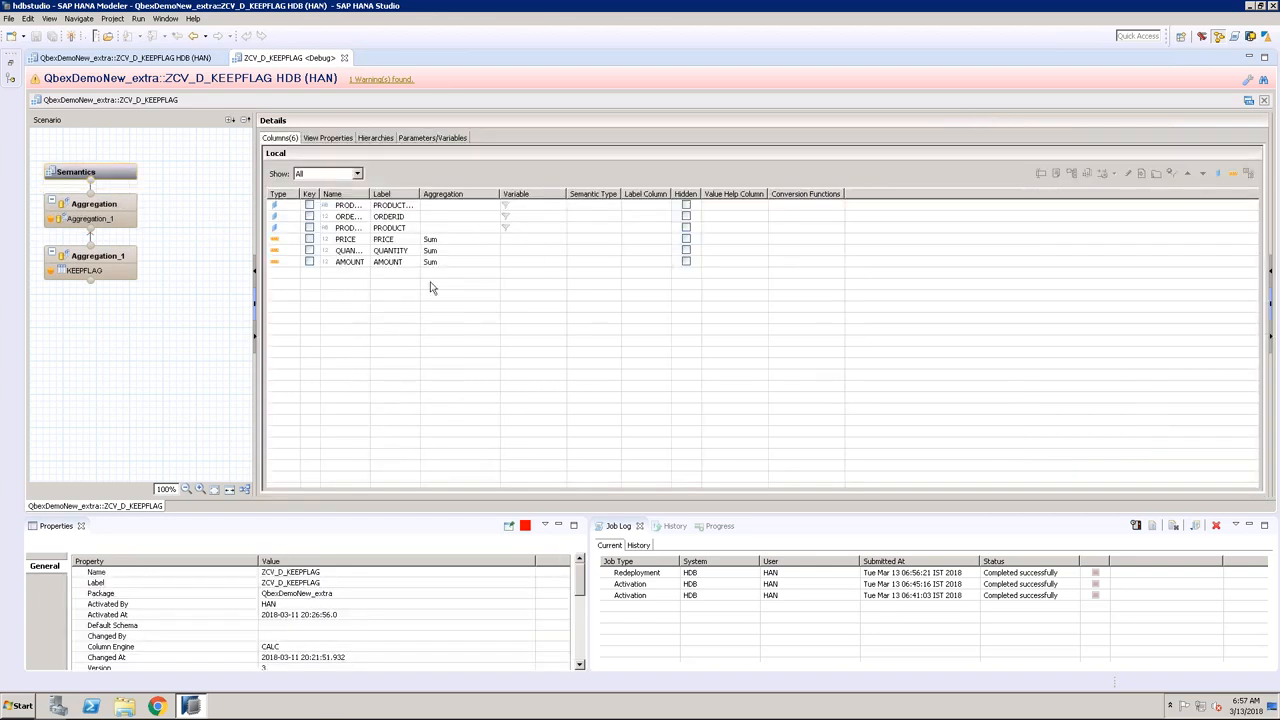
Step: Close the debug session and reduce a new debug query to PRODUCTCAT and SUM("AMOUNT"), grouped only by PRODUCTCAT
click(344, 57)
click(1083, 80)
click(1108, 118)
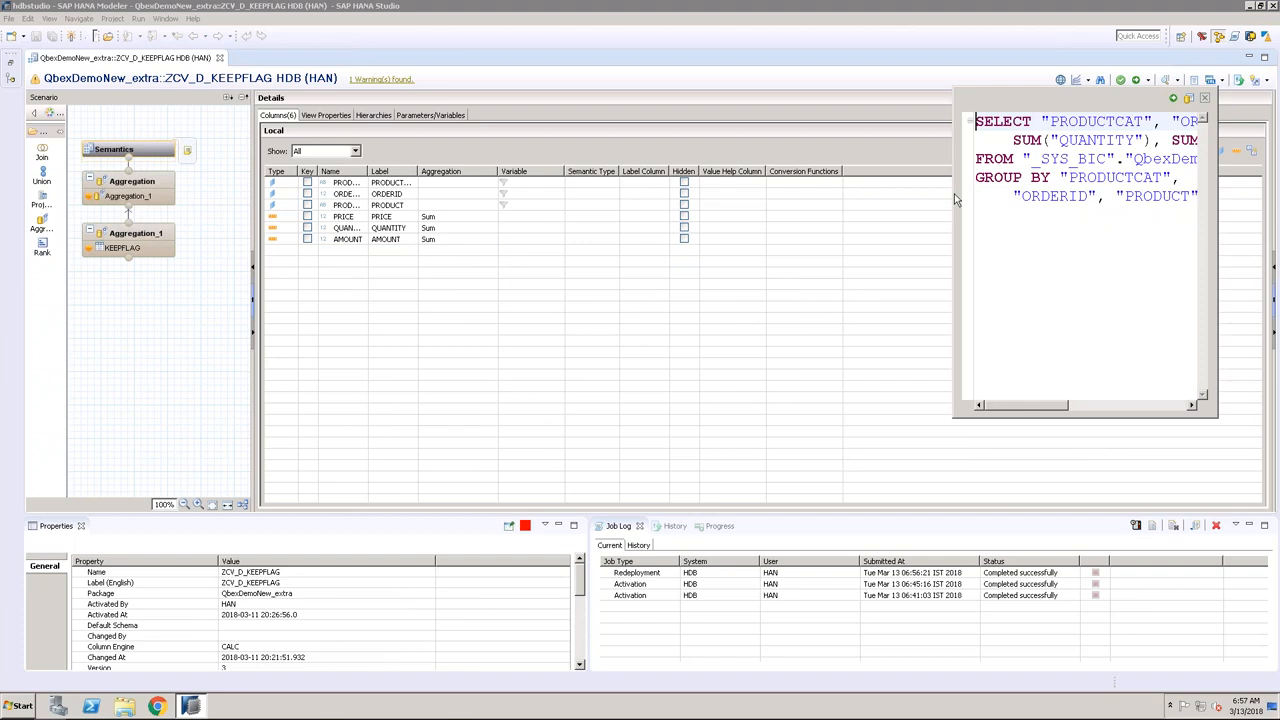
drag(954, 198, 570, 197)
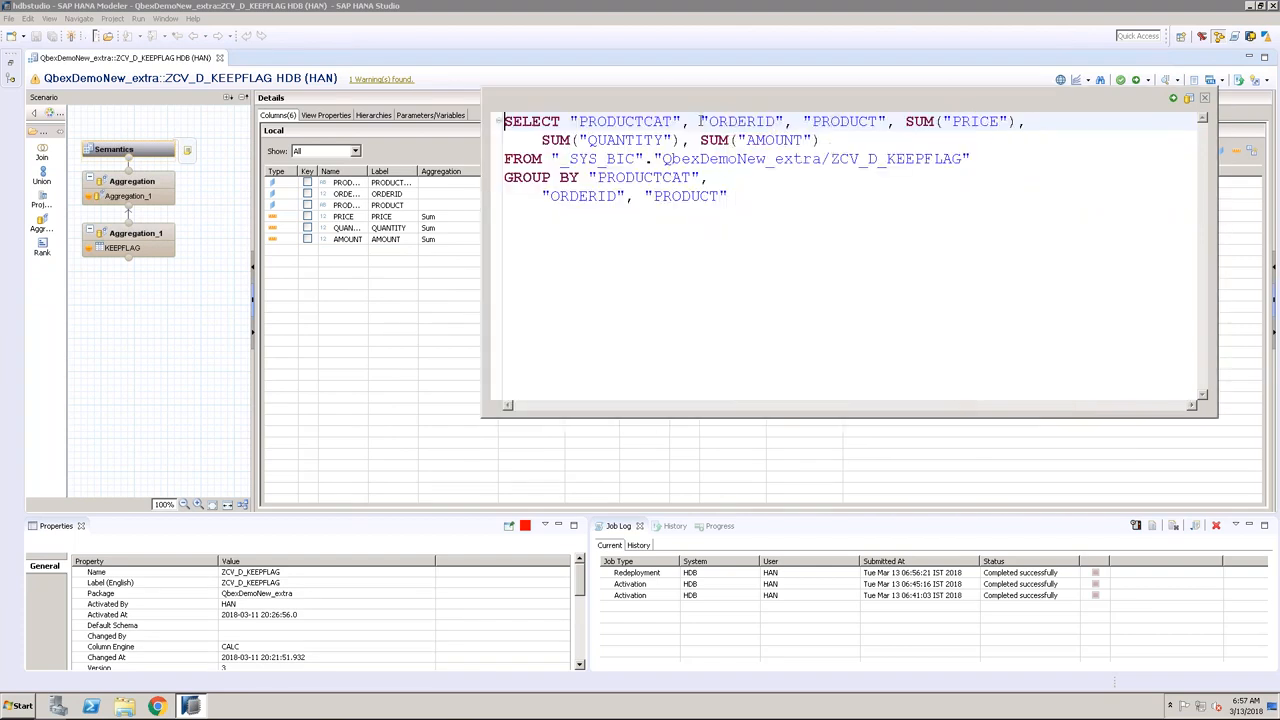
mouse_move(701, 121)
mouse_down()
mouse_move(1040, 121)
mouse_move(694, 142)
mouse_up()
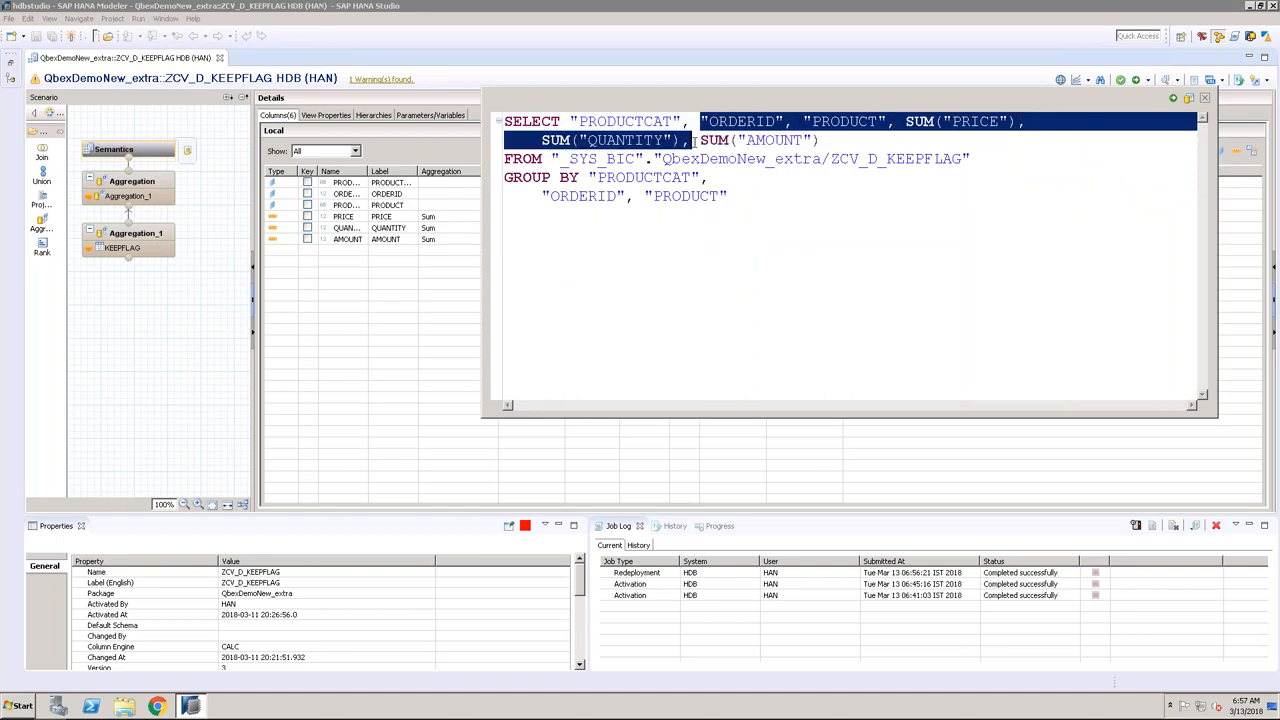
key(Delete)
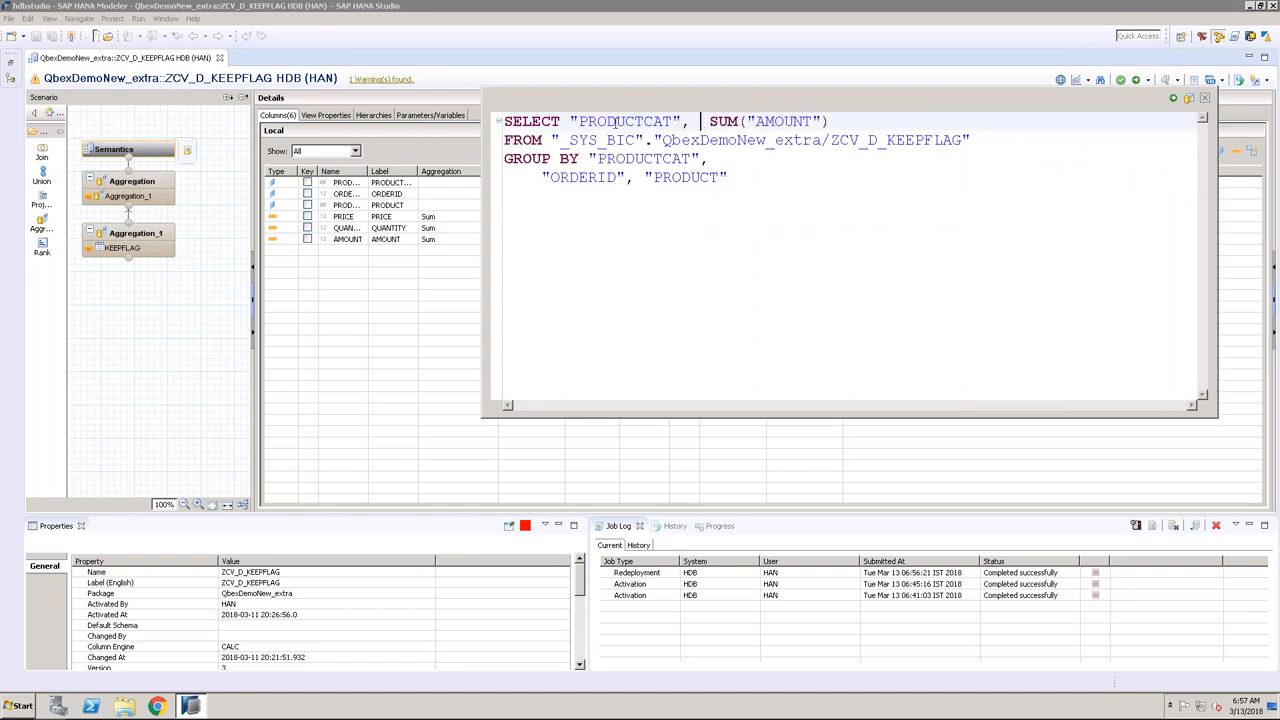
drag(700, 160, 731, 178)
key(Delete)
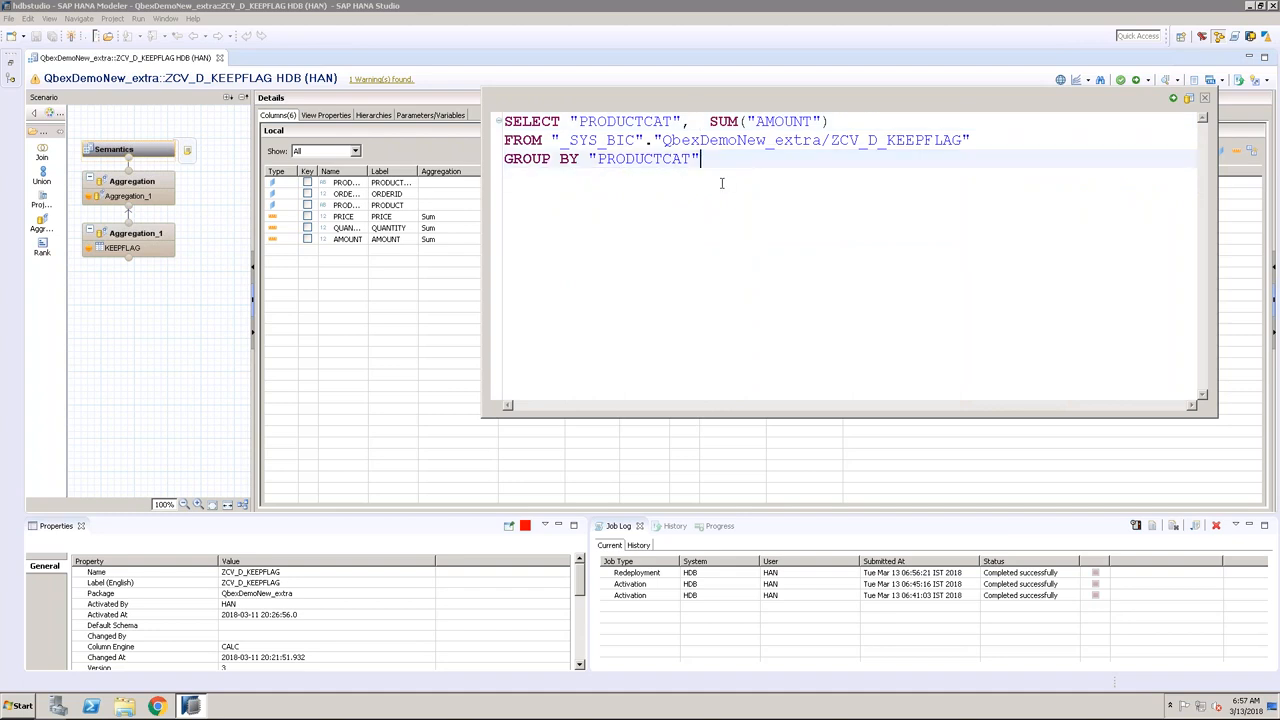
Step: Check the reduced query's selected and grouping columns, and start debugging the view with it
click(540, 121)
click(627, 121)
click(746, 121)
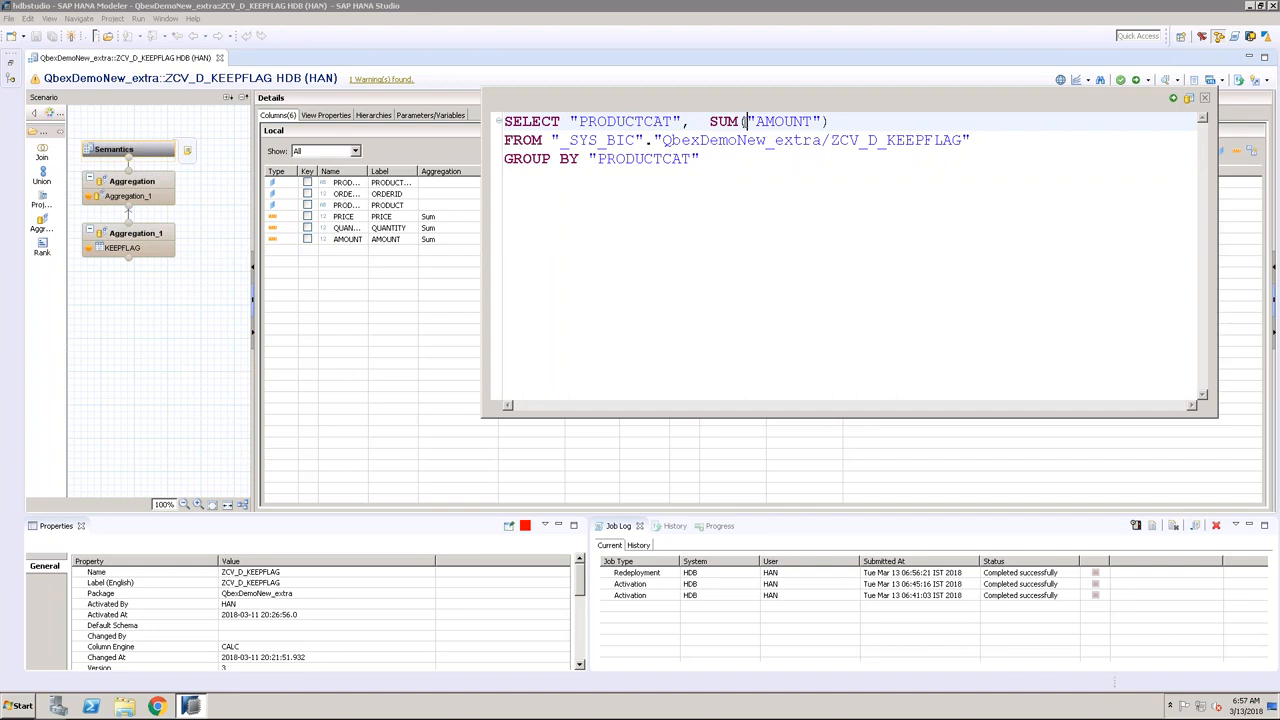
click(682, 159)
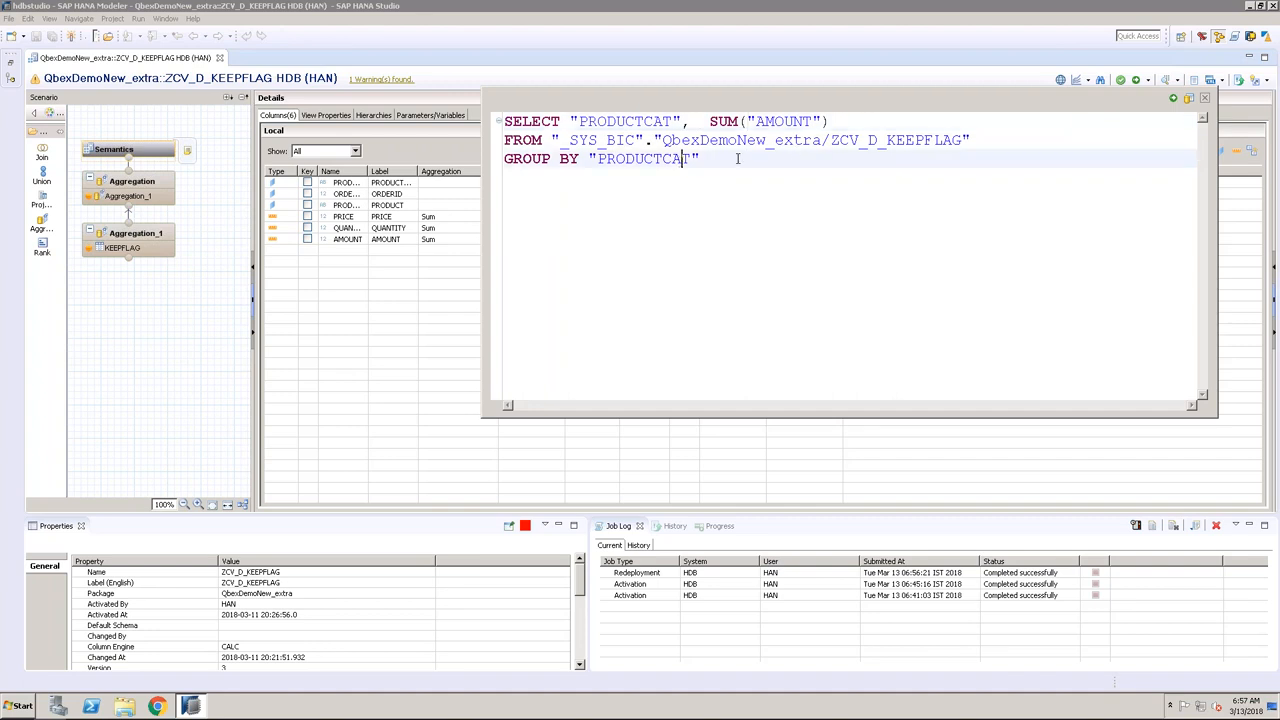
click(1175, 101)
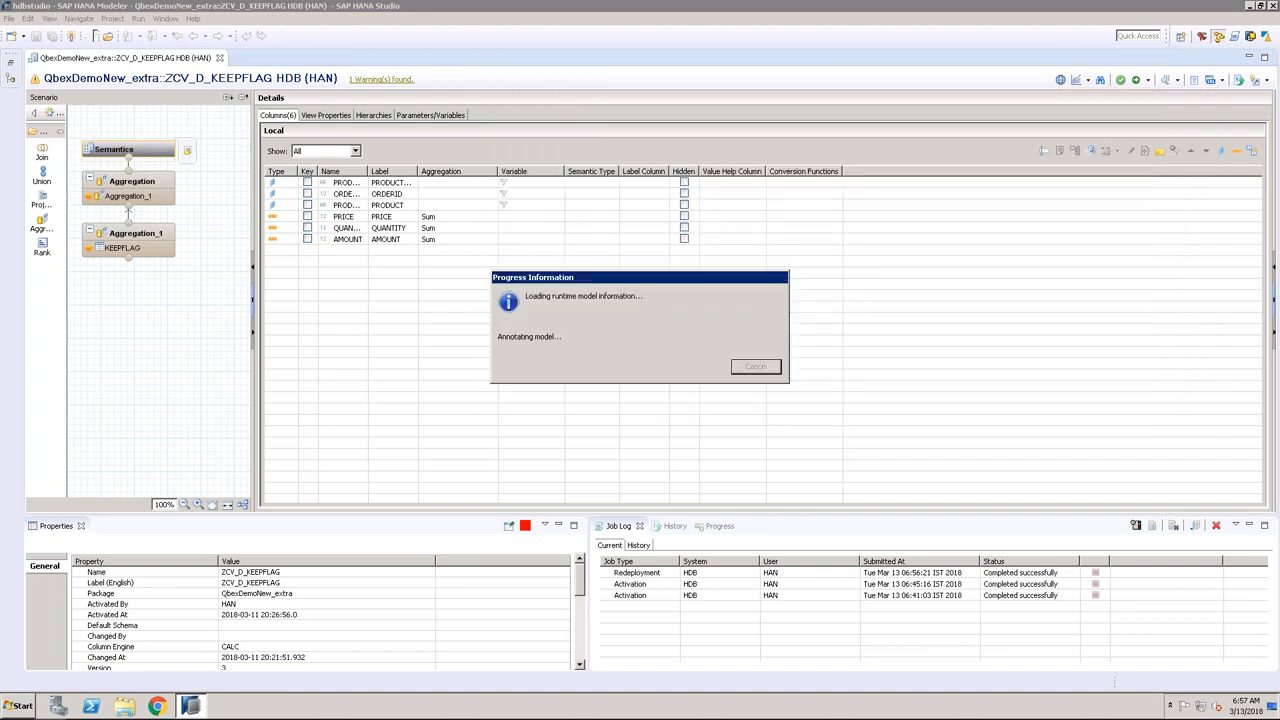
Step: Examine which columns Aggregation_1's generated node query requests, comparing PRODUCTCAT and AMOUNT with the additional PRICE and QUANTITY
click(101, 262)
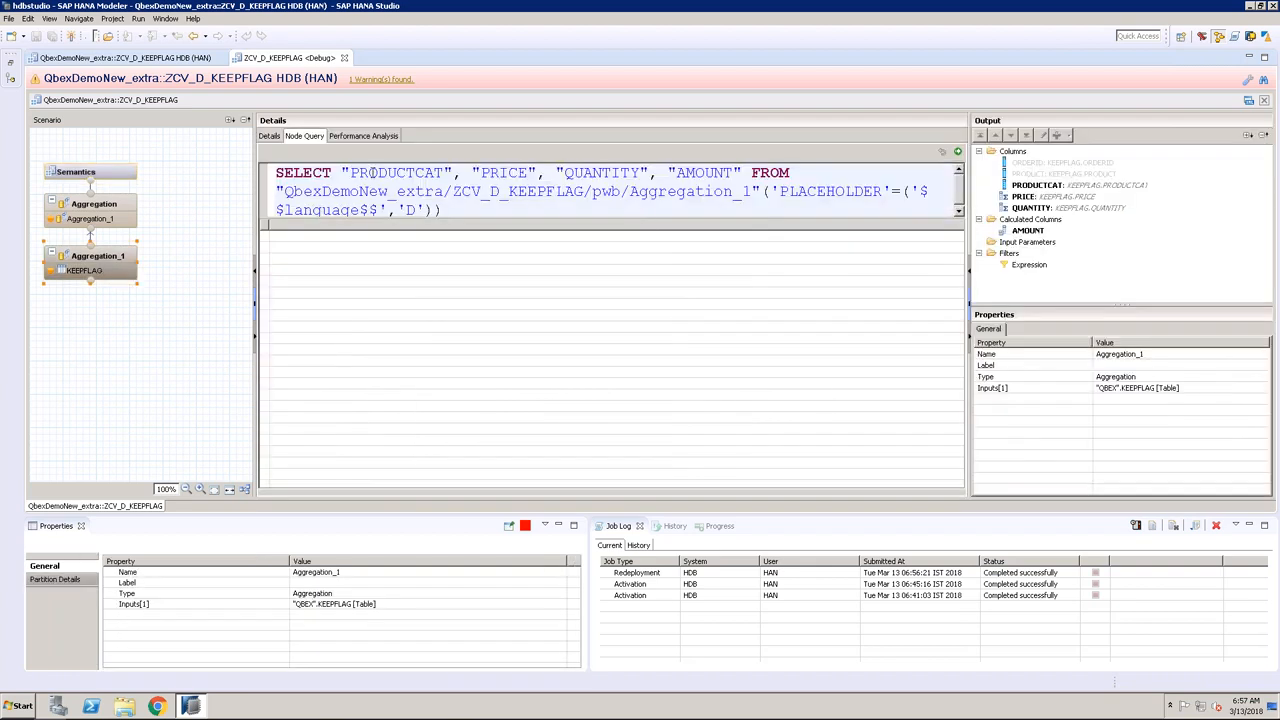
drag(344, 172, 456, 173)
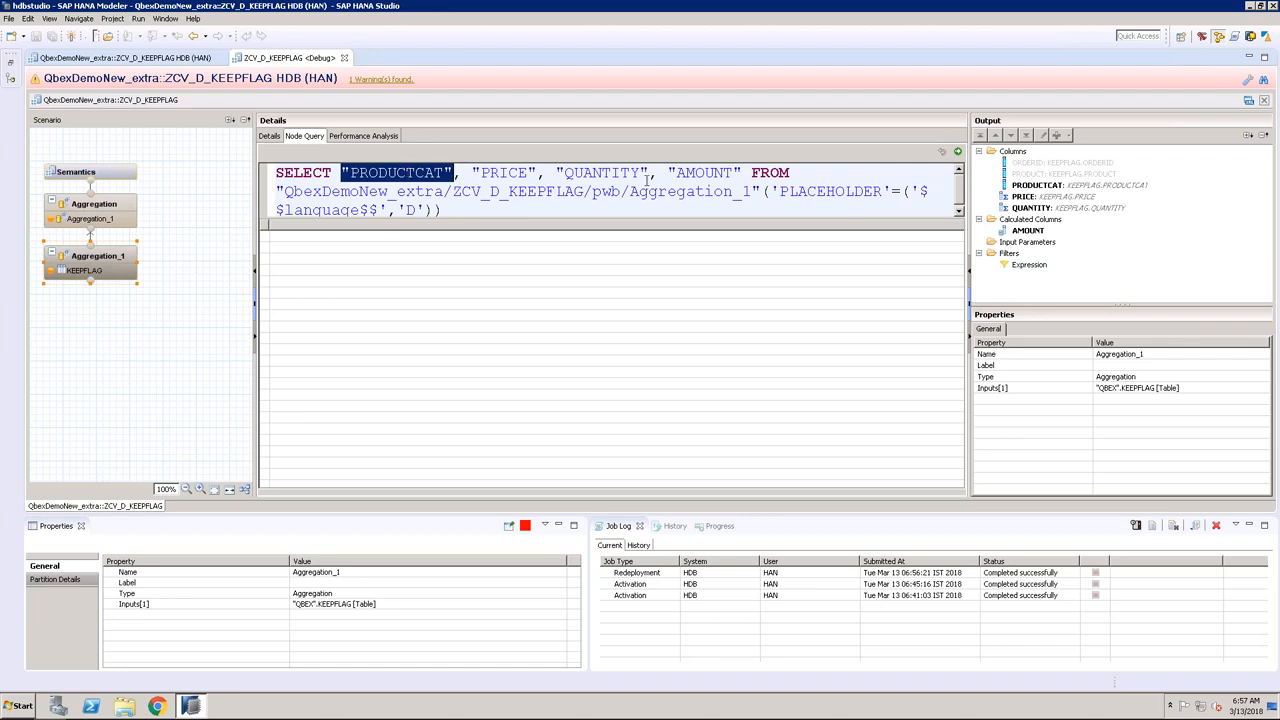
drag(668, 172, 741, 172)
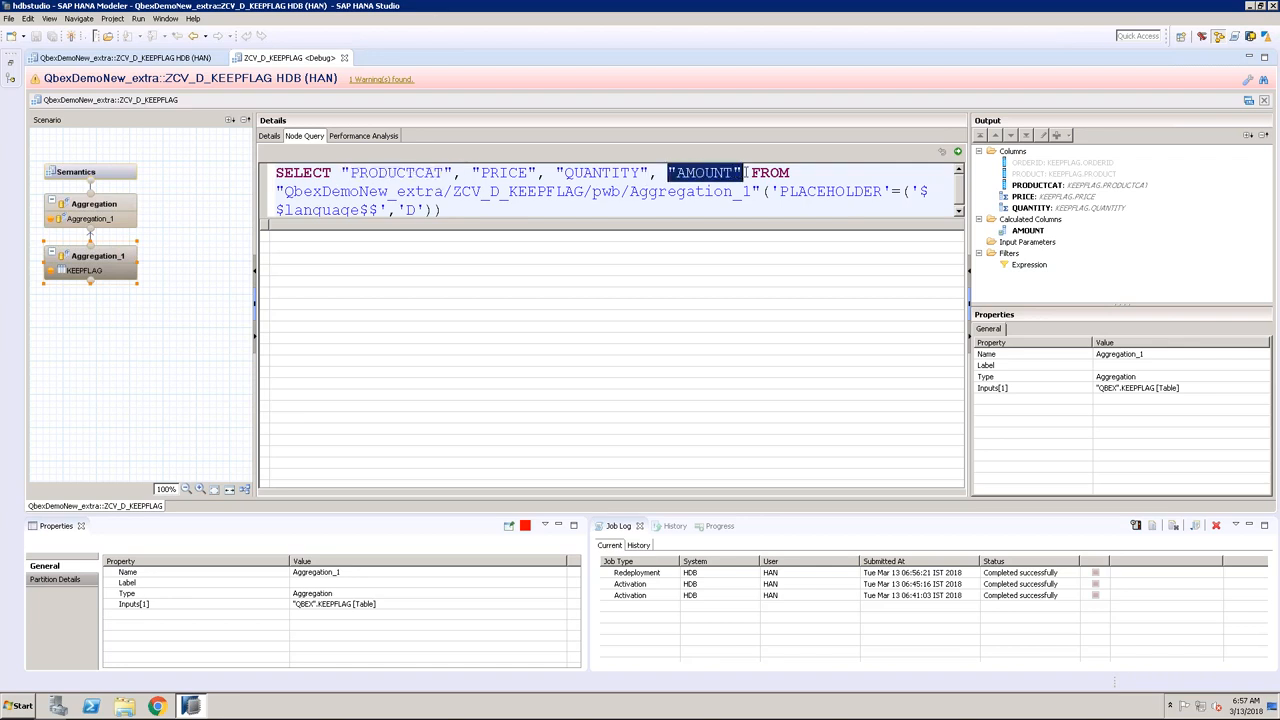
click(511, 172)
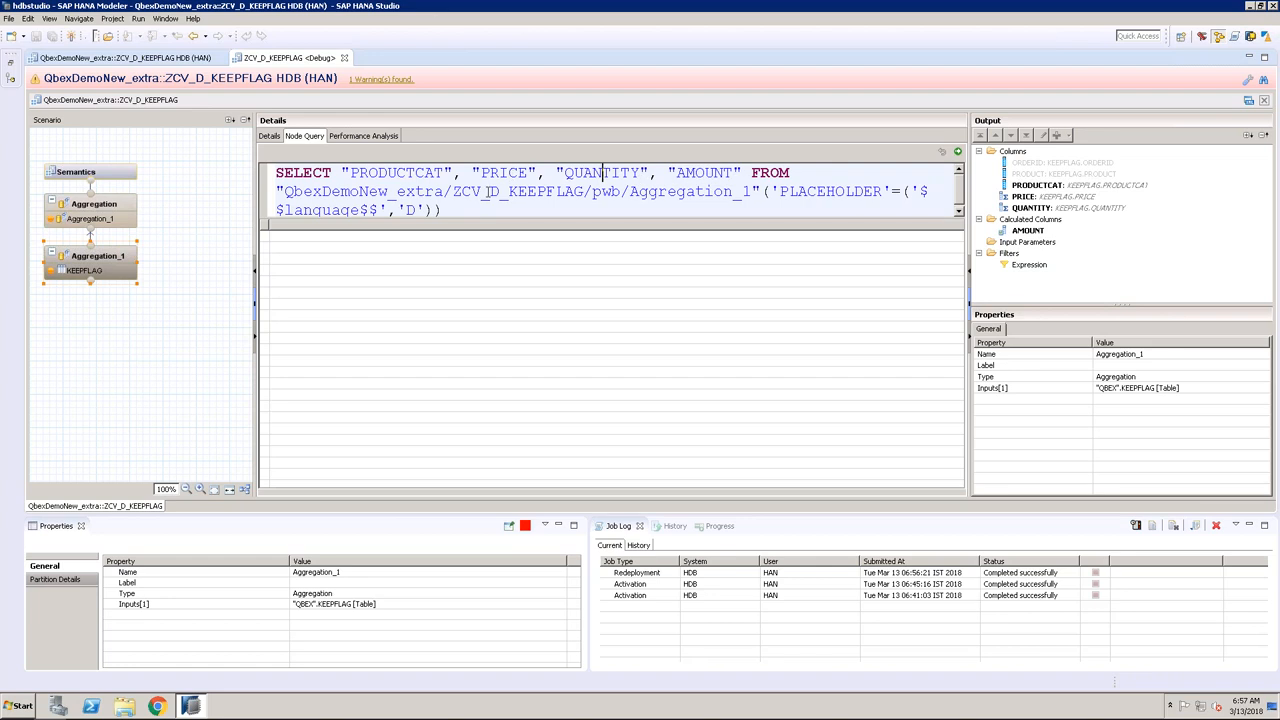
click(305, 172)
click(388, 172)
click(490, 172)
click(620, 172)
drag(471, 172, 651, 172)
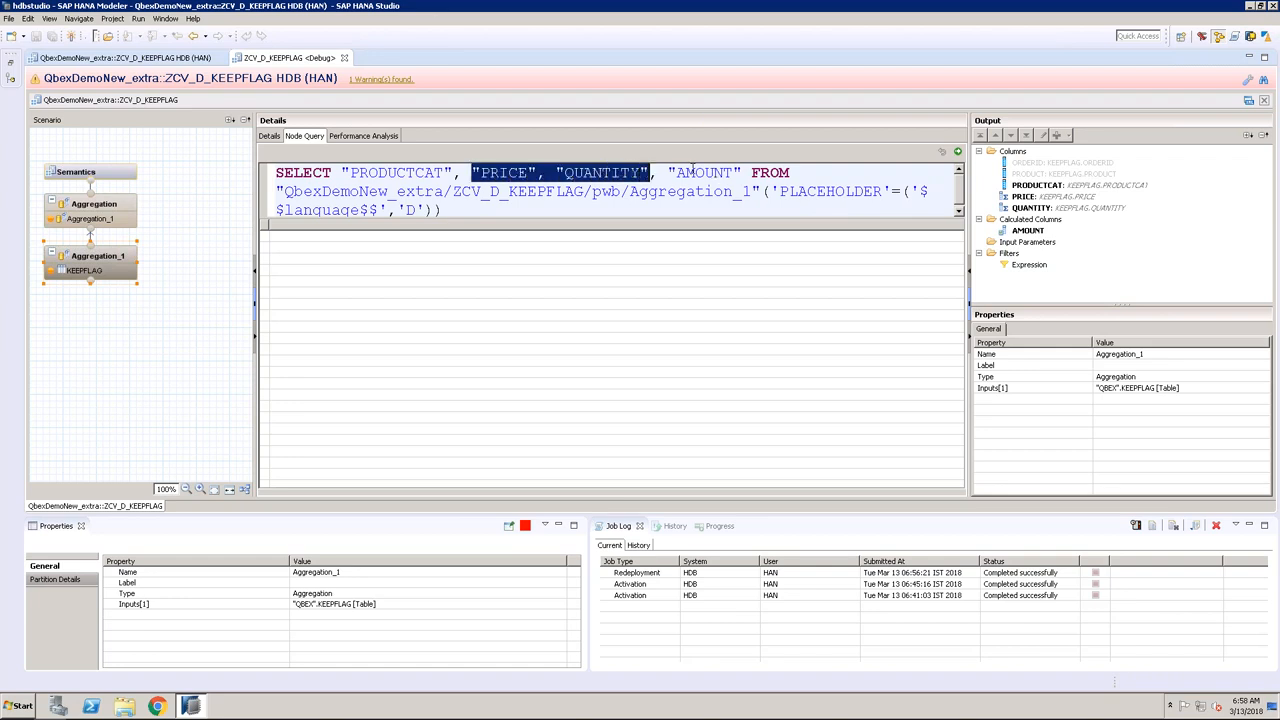
Step: Run Aggregation_1's node query and examine how PRICE, QUANTITY and AMOUNT are calculated per PRODUCTCAT
click(957, 151)
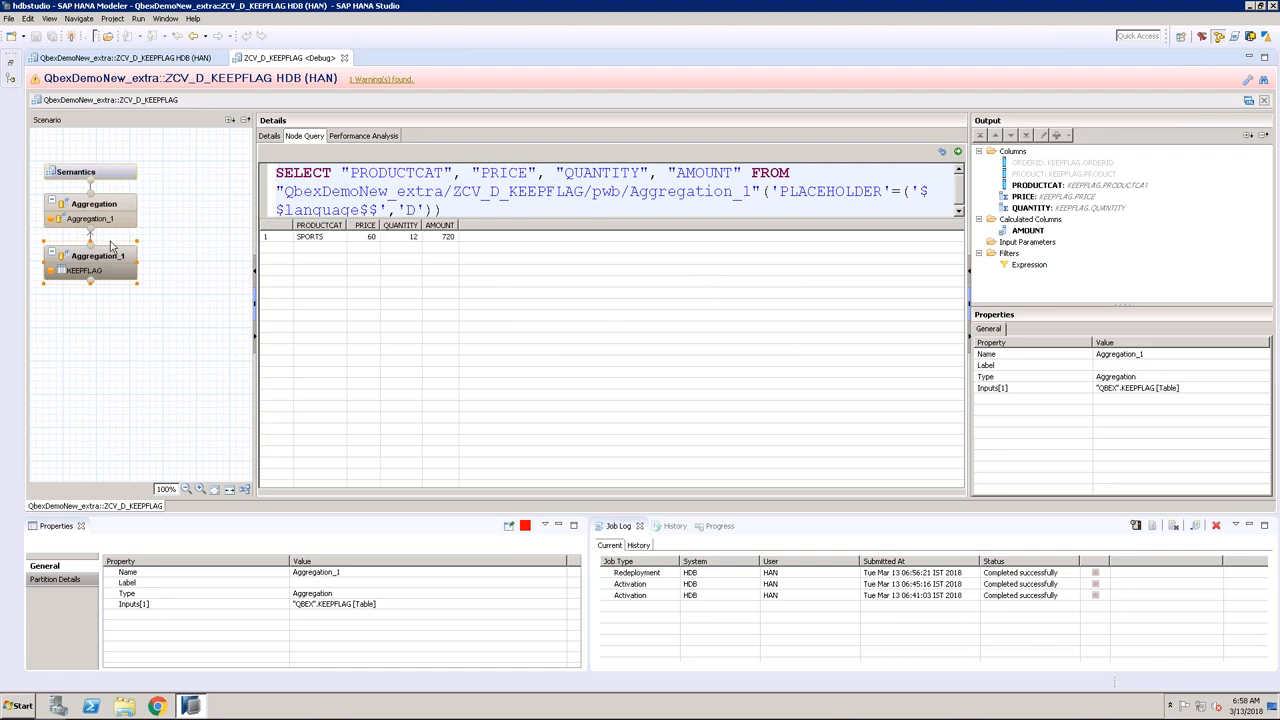
drag(1036, 199, 1036, 218)
drag(456, 172, 340, 170)
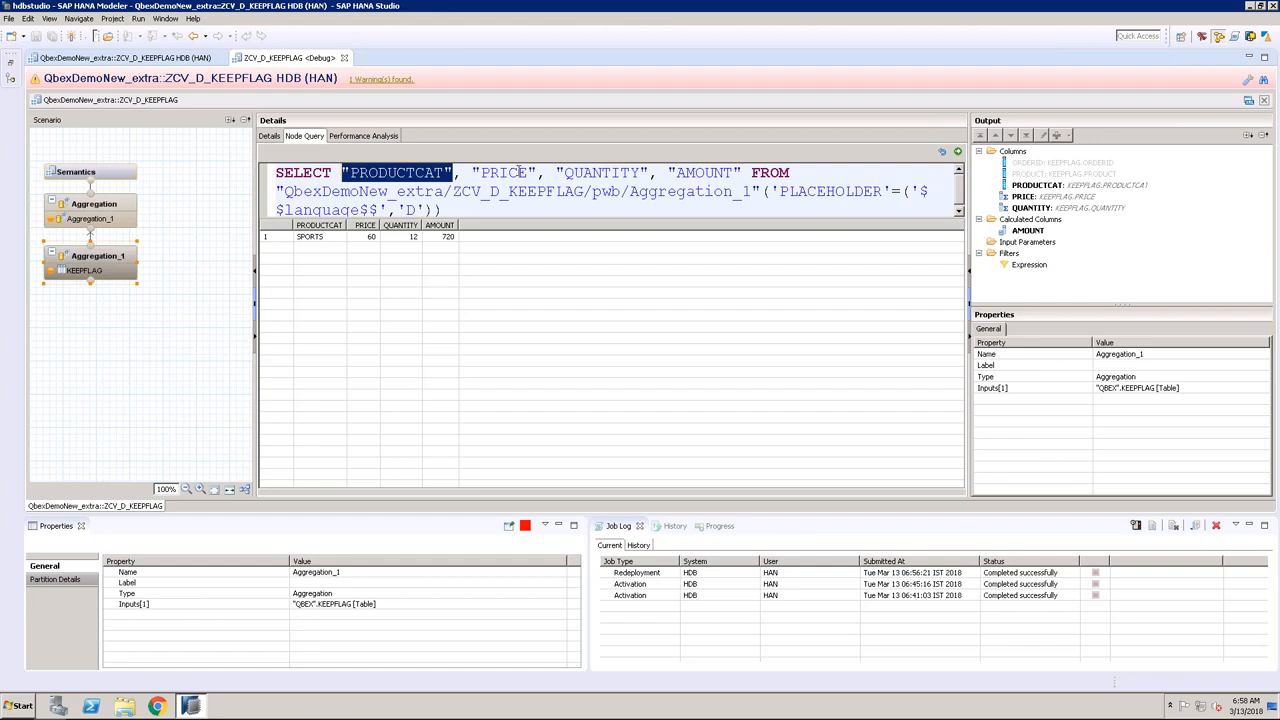
click(370, 238)
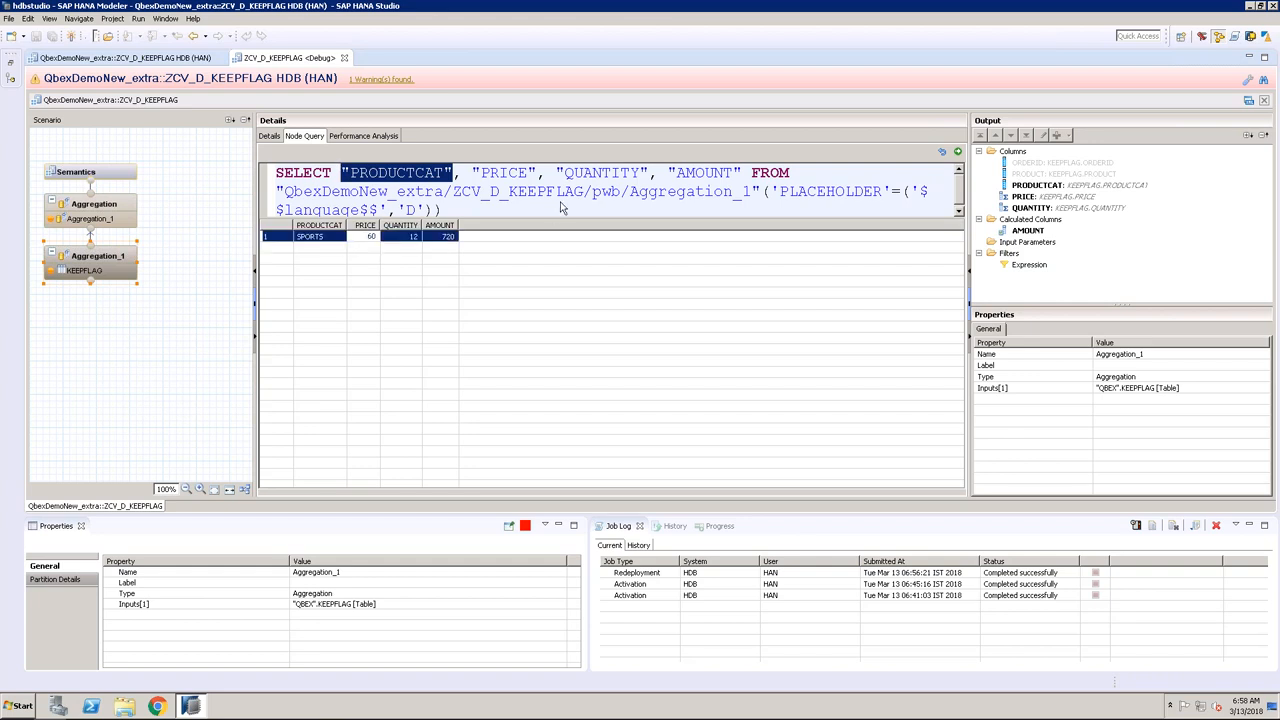
drag(557, 172, 649, 173)
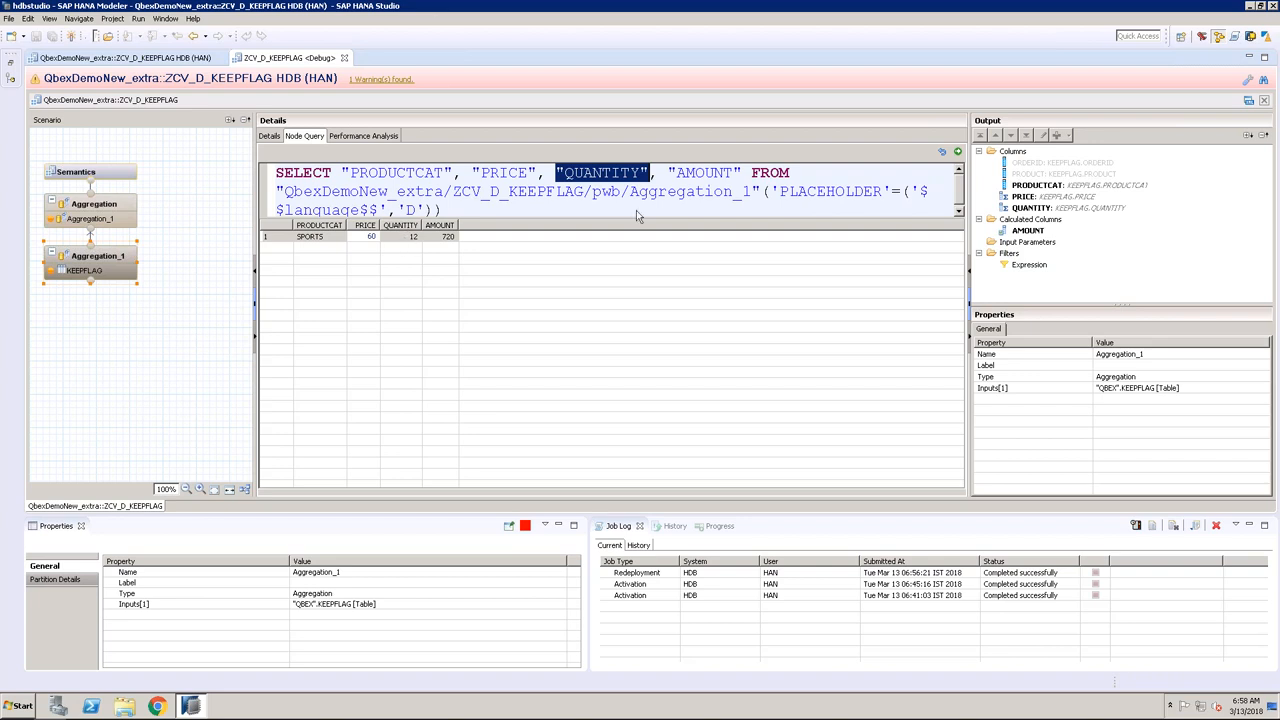
click(668, 172)
drag(702, 170, 742, 170)
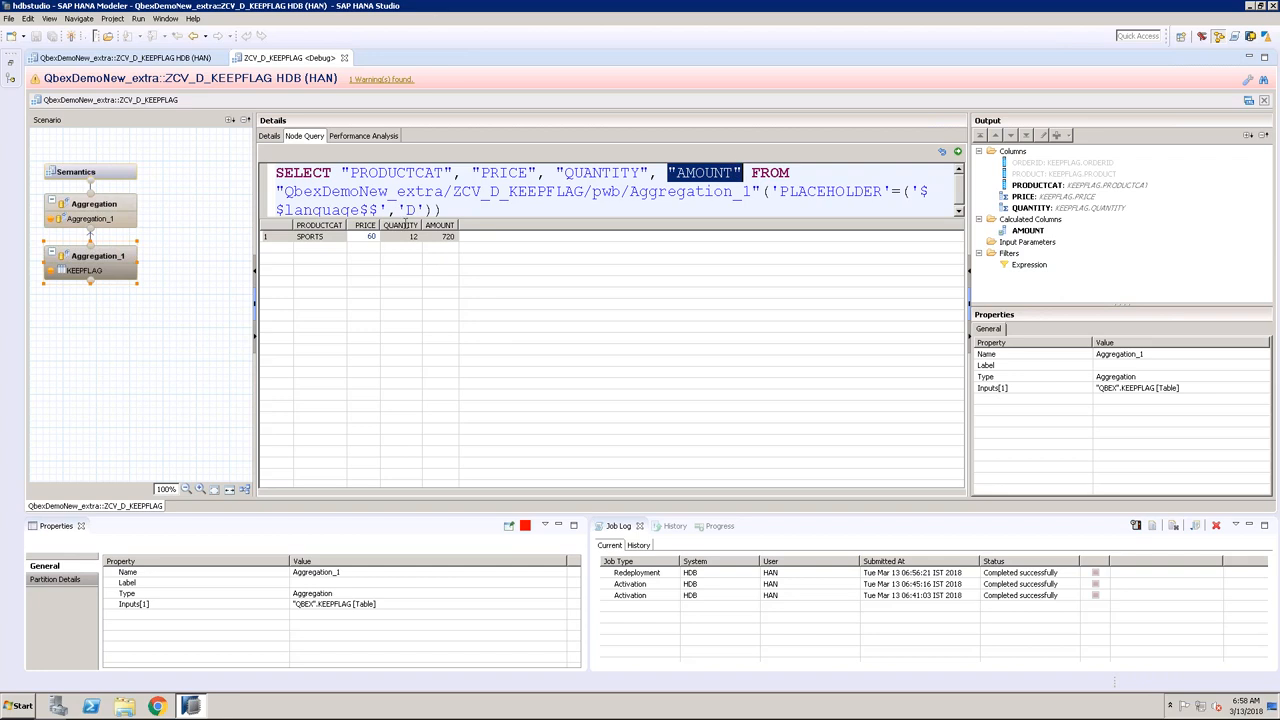
click(444, 244)
Step: Compare the top Aggregation node's SUM(AMOUNT) result with Aggregation_1's, and check the PRICE column's engine aggregation
click(125, 207)
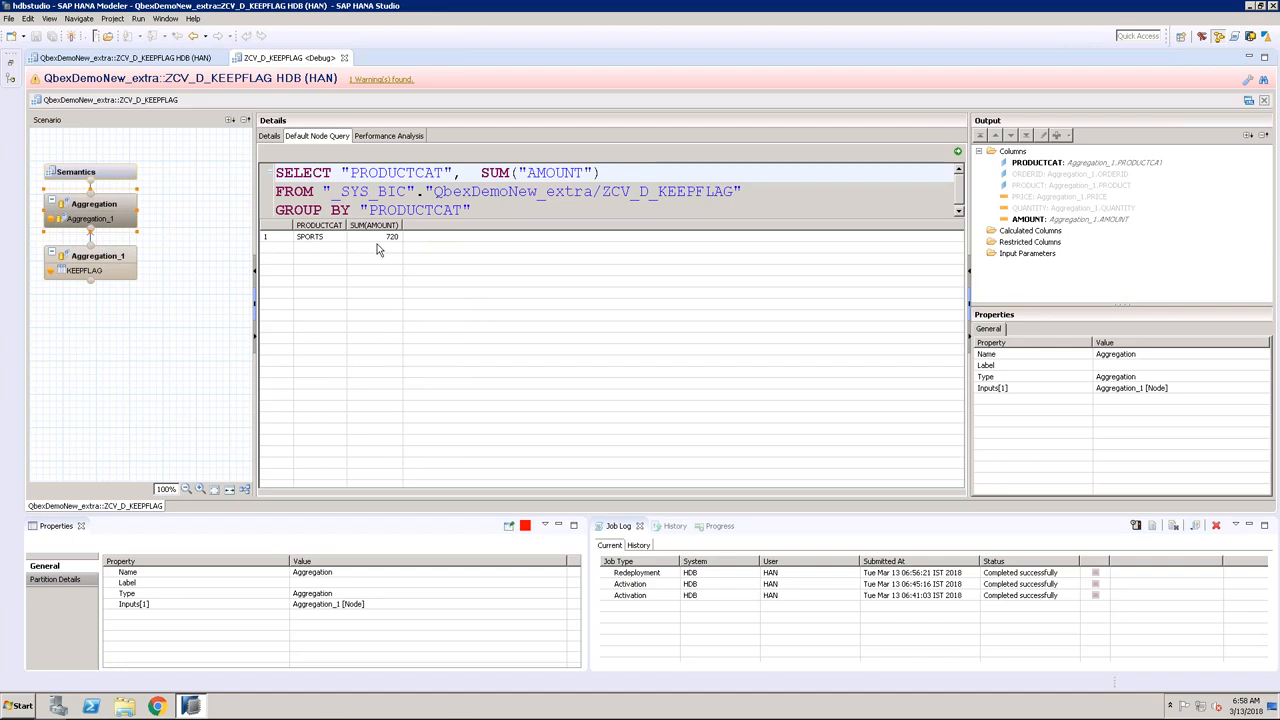
click(115, 263)
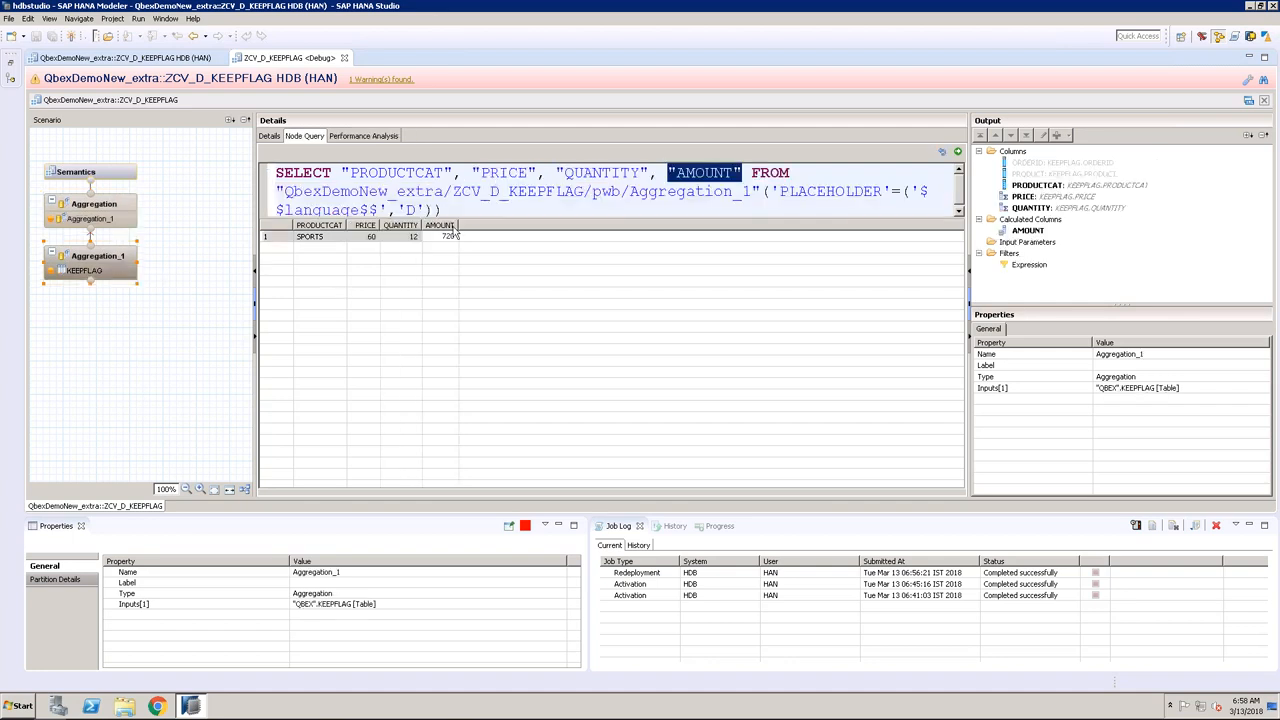
click(1030, 198)
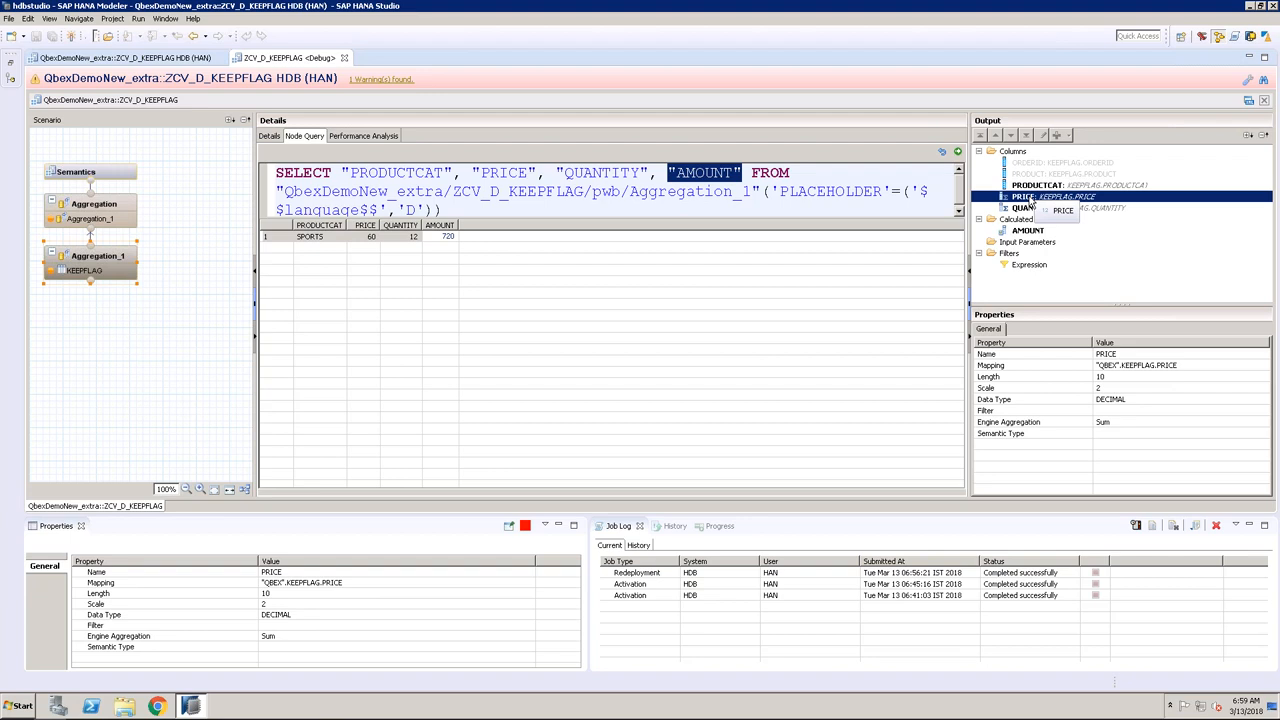
click(464, 172)
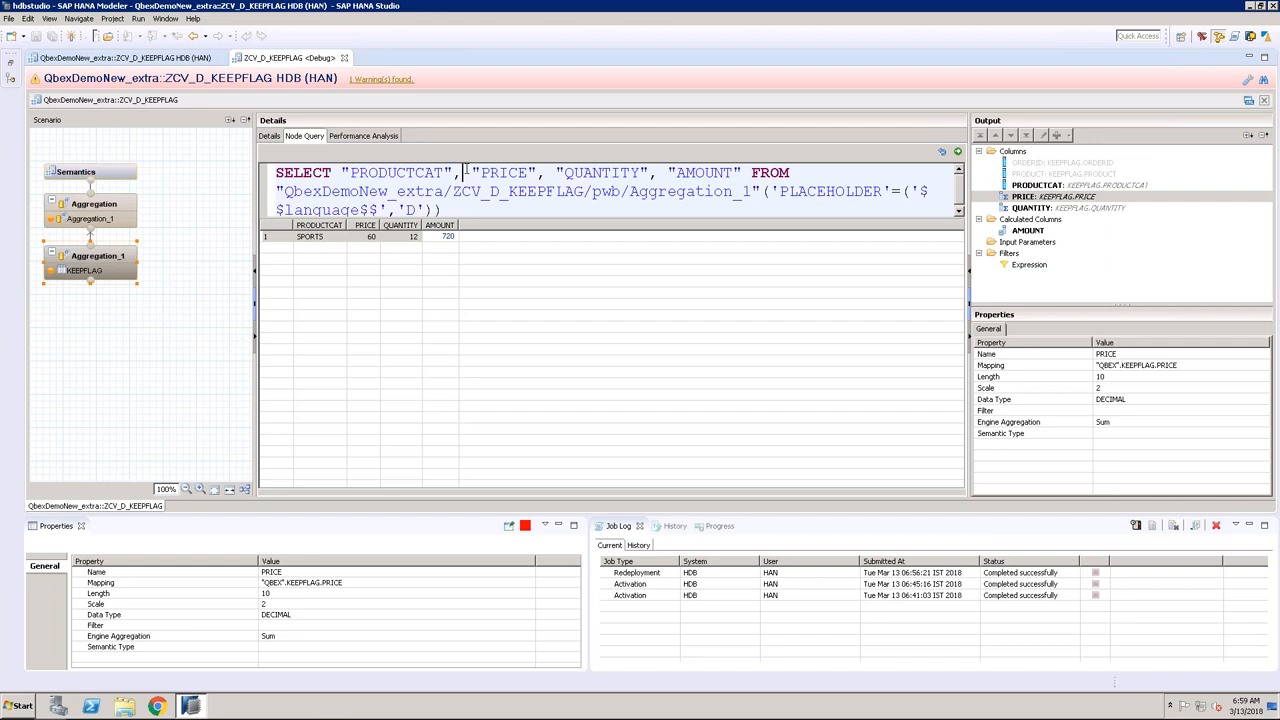
Step: Close the debug session and set the PRODUCT column's Keep Flag to True in the Aggregation_1 node
drag(471, 172, 540, 172)
click(463, 173)
click(344, 57)
click(165, 252)
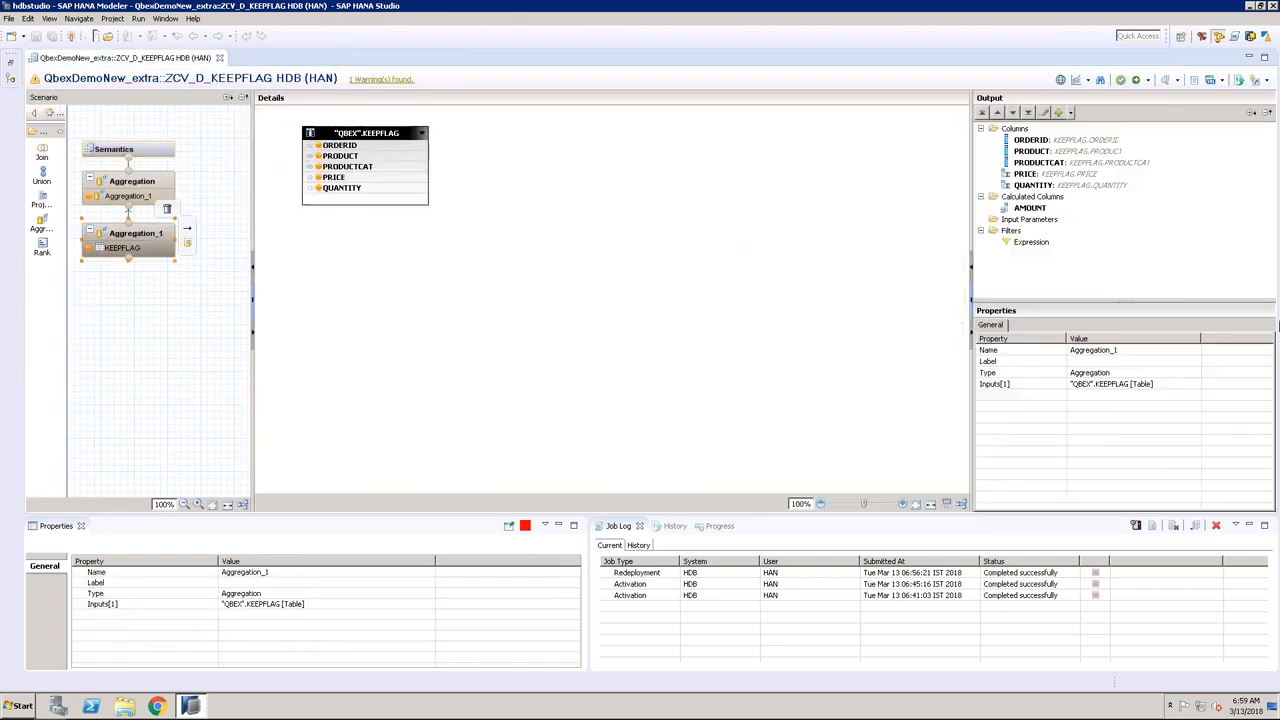
click(1033, 152)
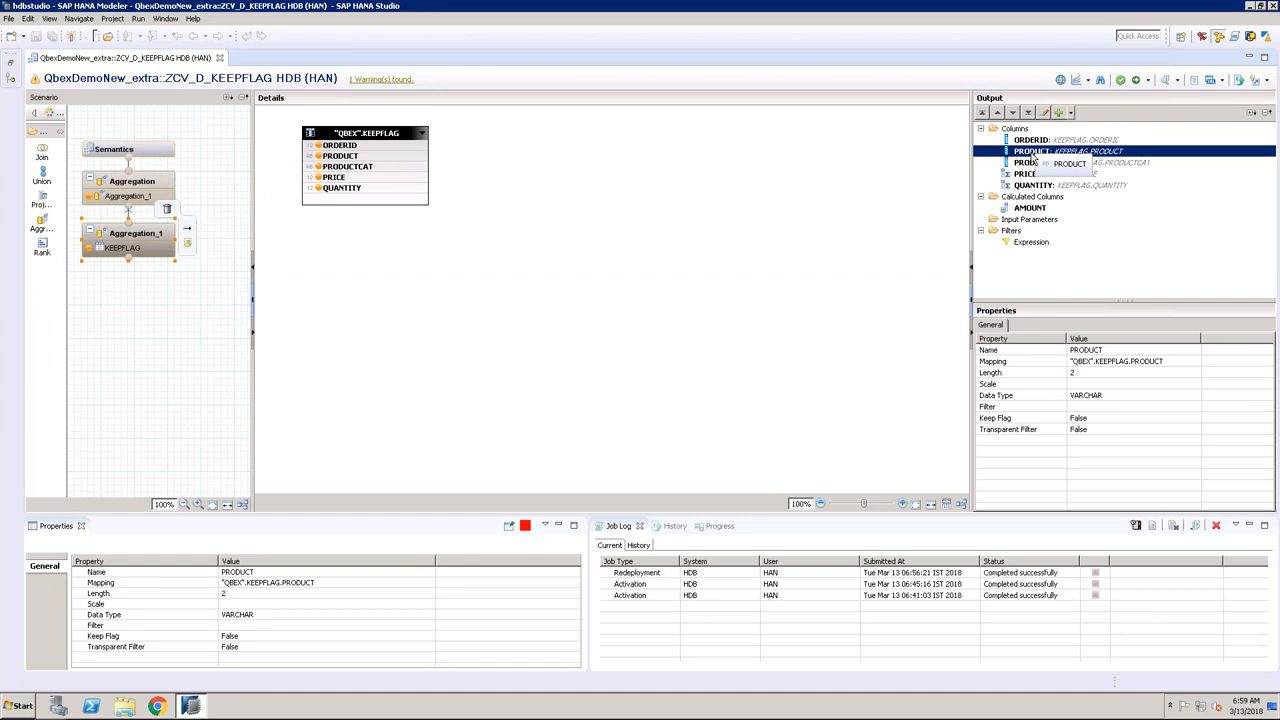
click(1125, 418)
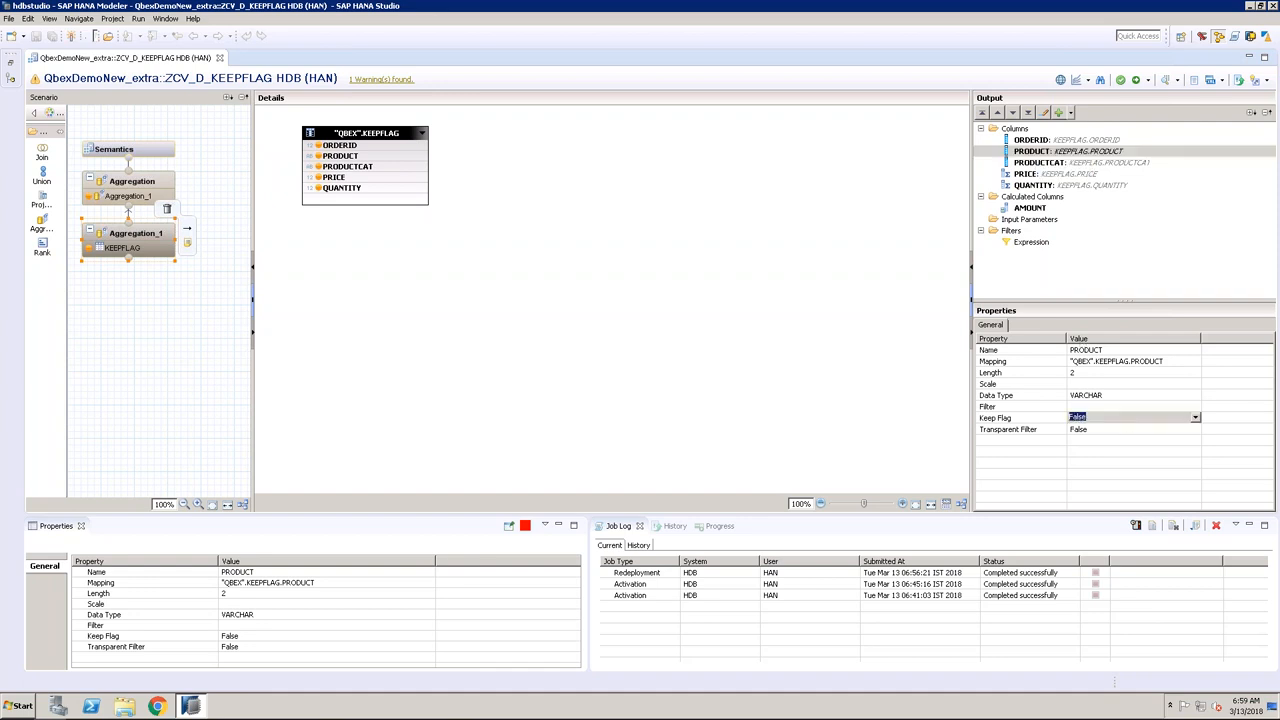
click(1196, 418)
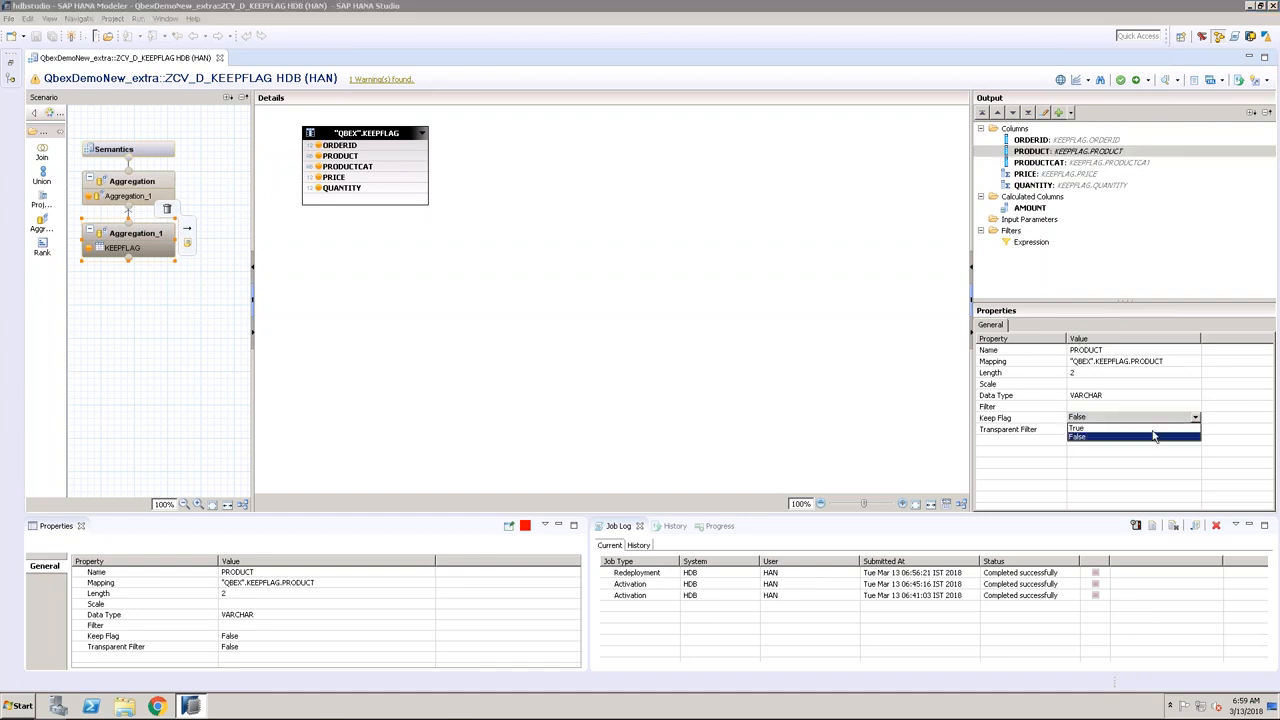
click(1153, 429)
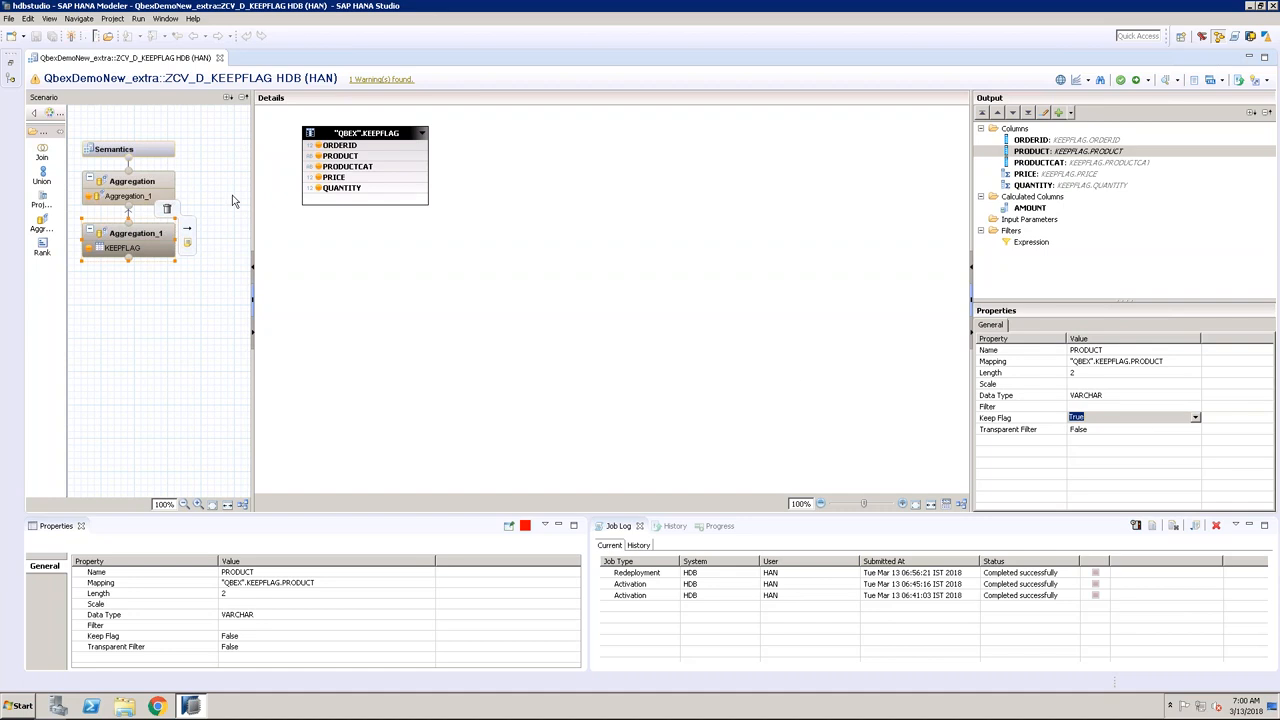
Step: Set the PRODUCT column's Keep Flag to True in the top Aggregation node and activate the view
click(156, 184)
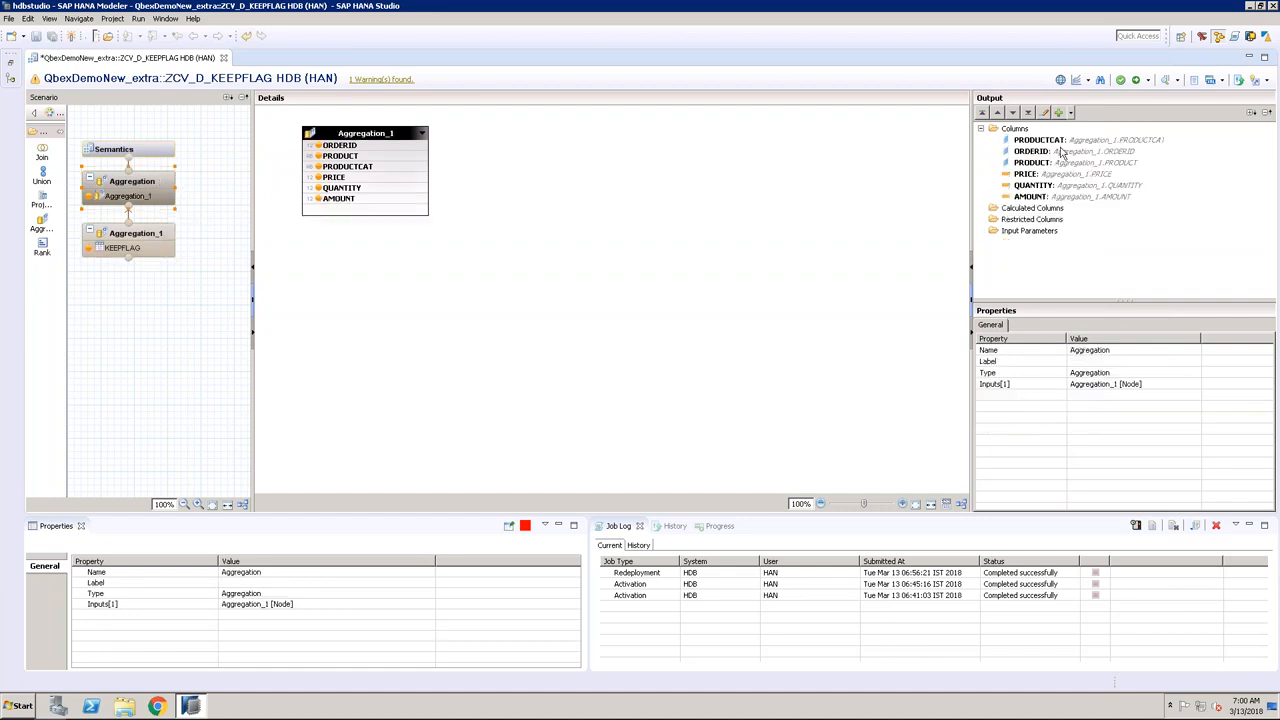
click(1045, 163)
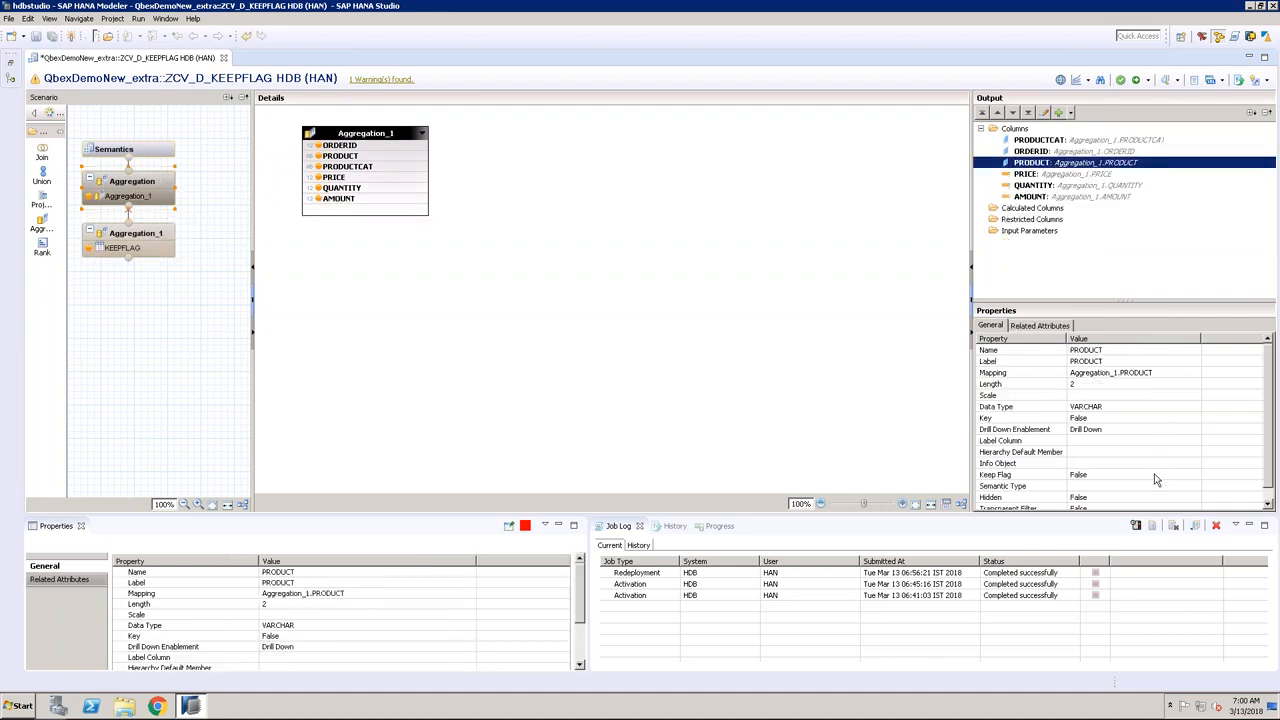
click(1160, 473)
click(1194, 474)
click(1184, 485)
key(Return)
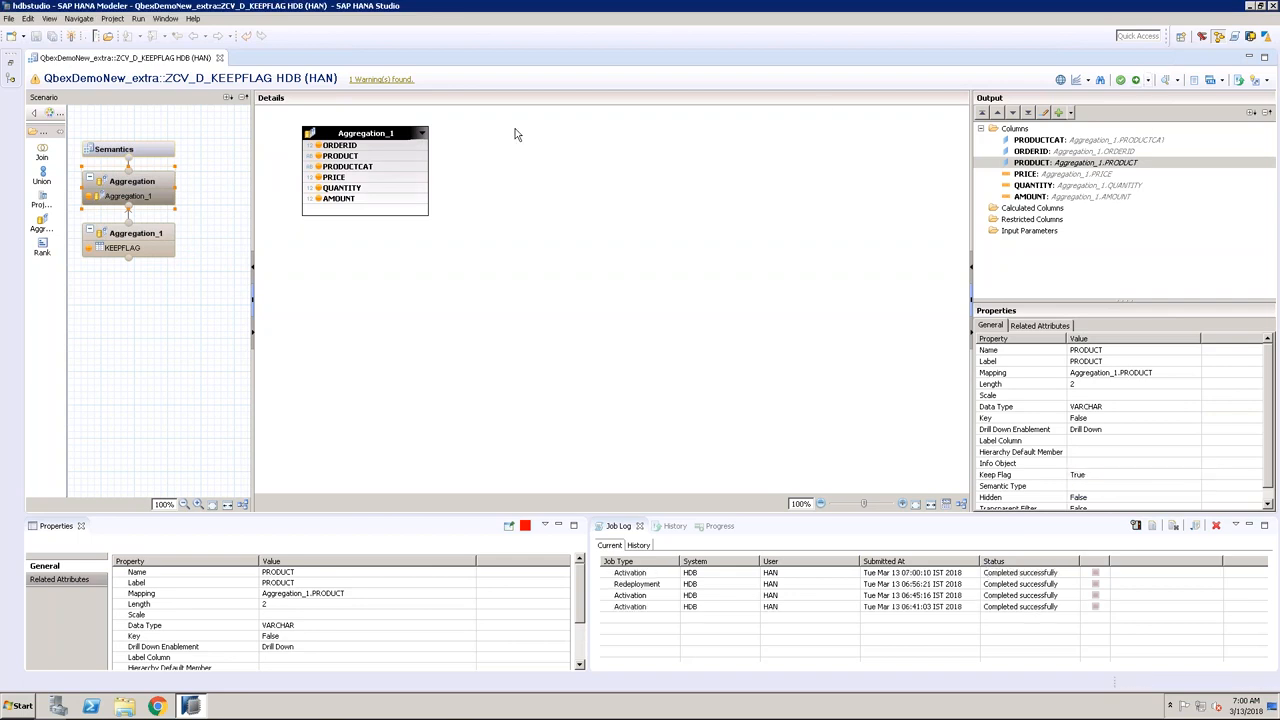
Step: Start debugging the view with the query selecting PRODUCTCAT and SUM(AMOUNT) grouped by PRODUCTCAT
click(1089, 80)
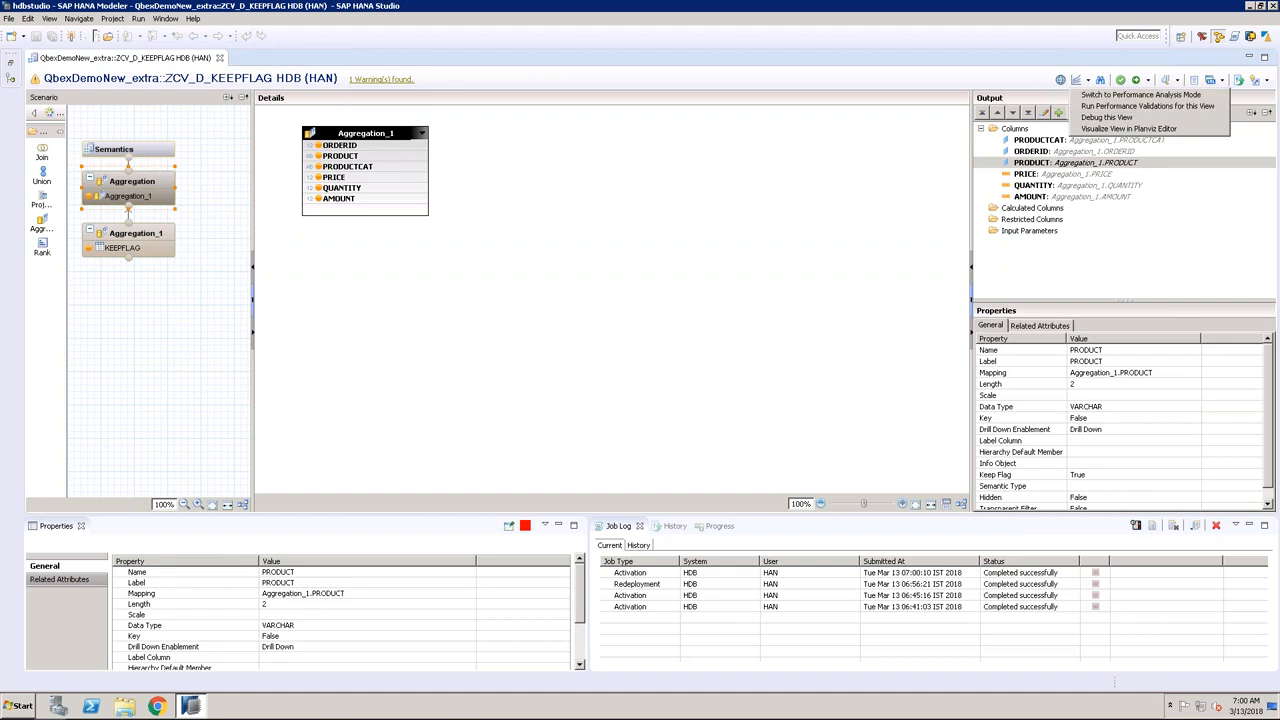
click(1140, 106)
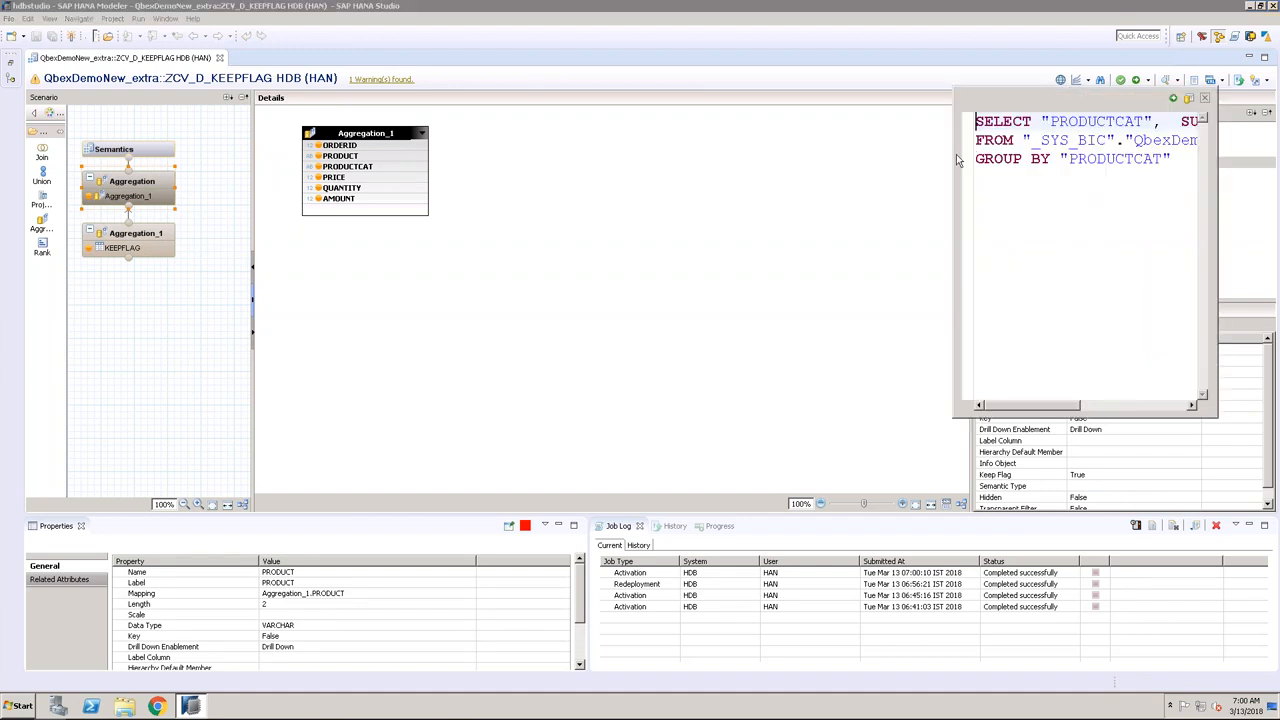
drag(953, 151, 585, 151)
drag(672, 121, 789, 121)
click(906, 121)
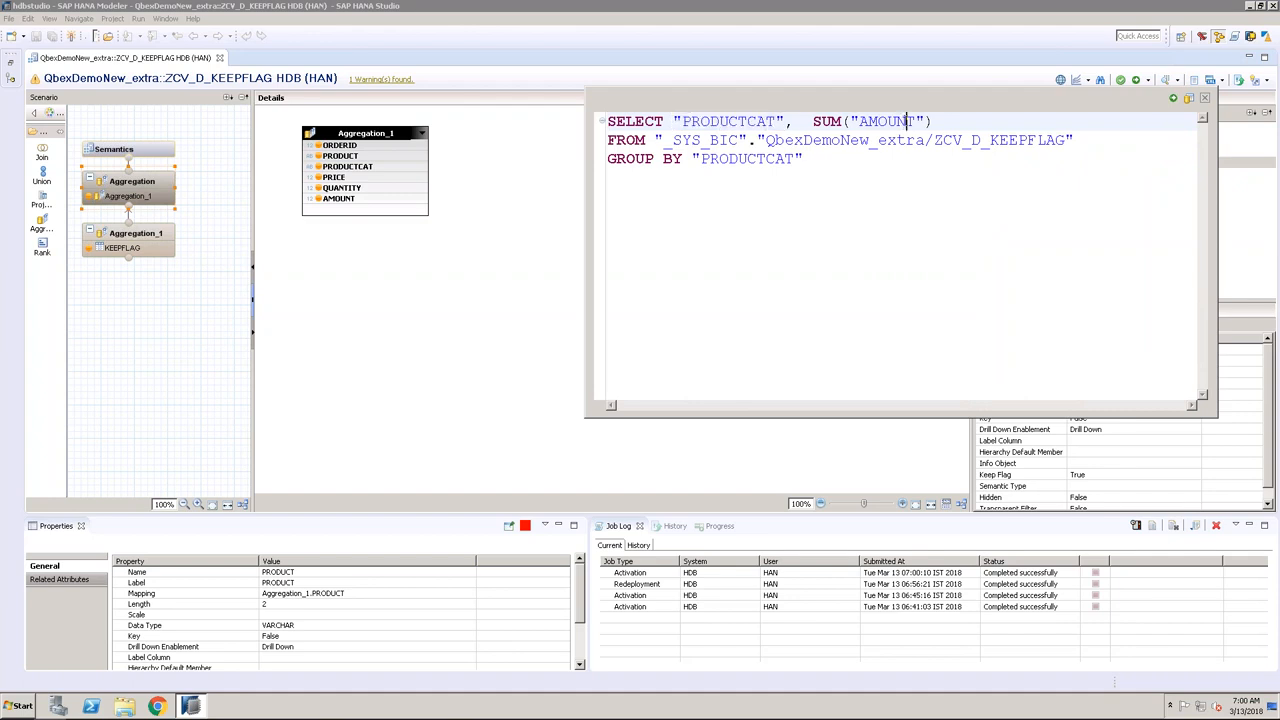
click(1173, 98)
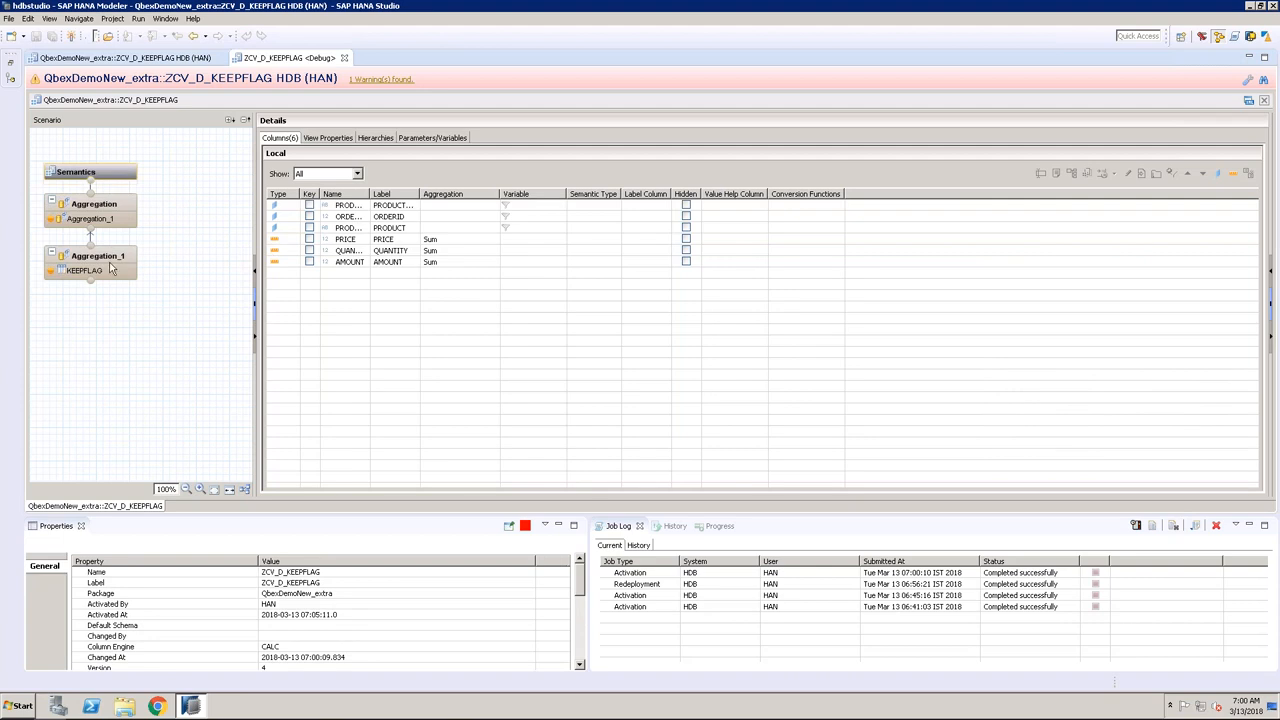
Step: Examine Aggregation_1's generated node query, checking PRODUCT as a requested column alongside PRODUCTCAT
click(113, 265)
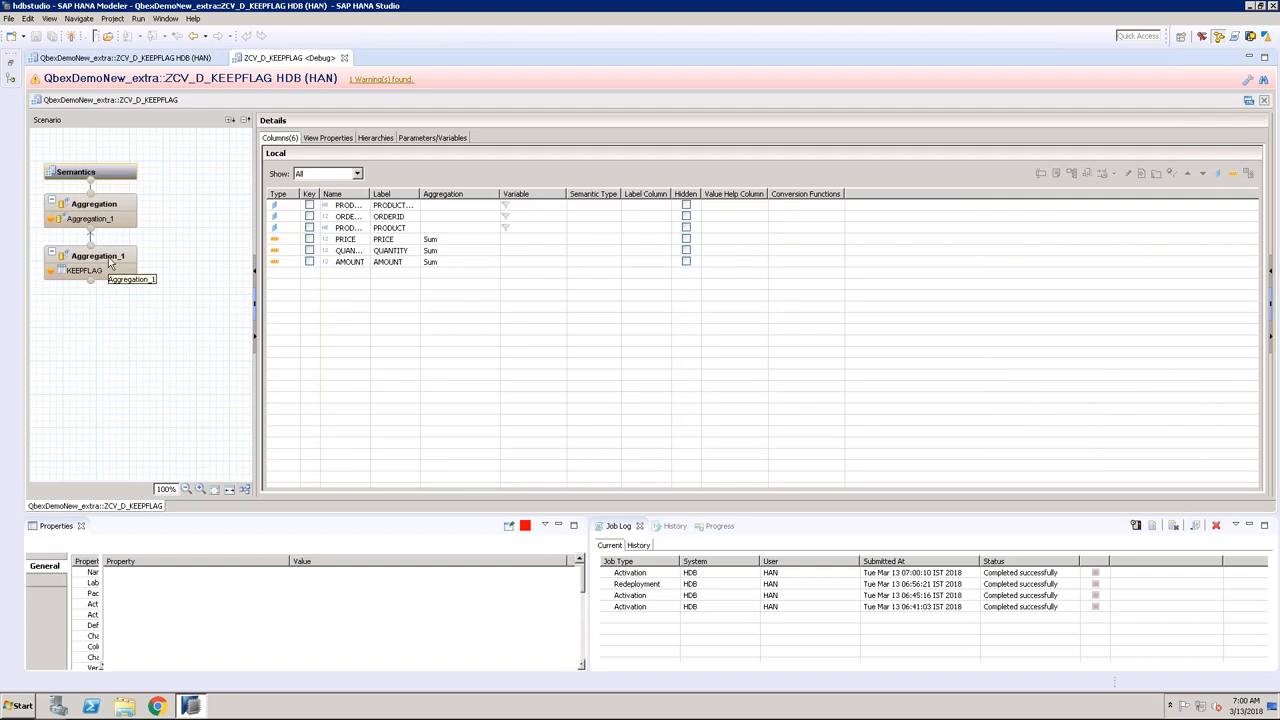
click(500, 174)
drag(474, 172, 565, 175)
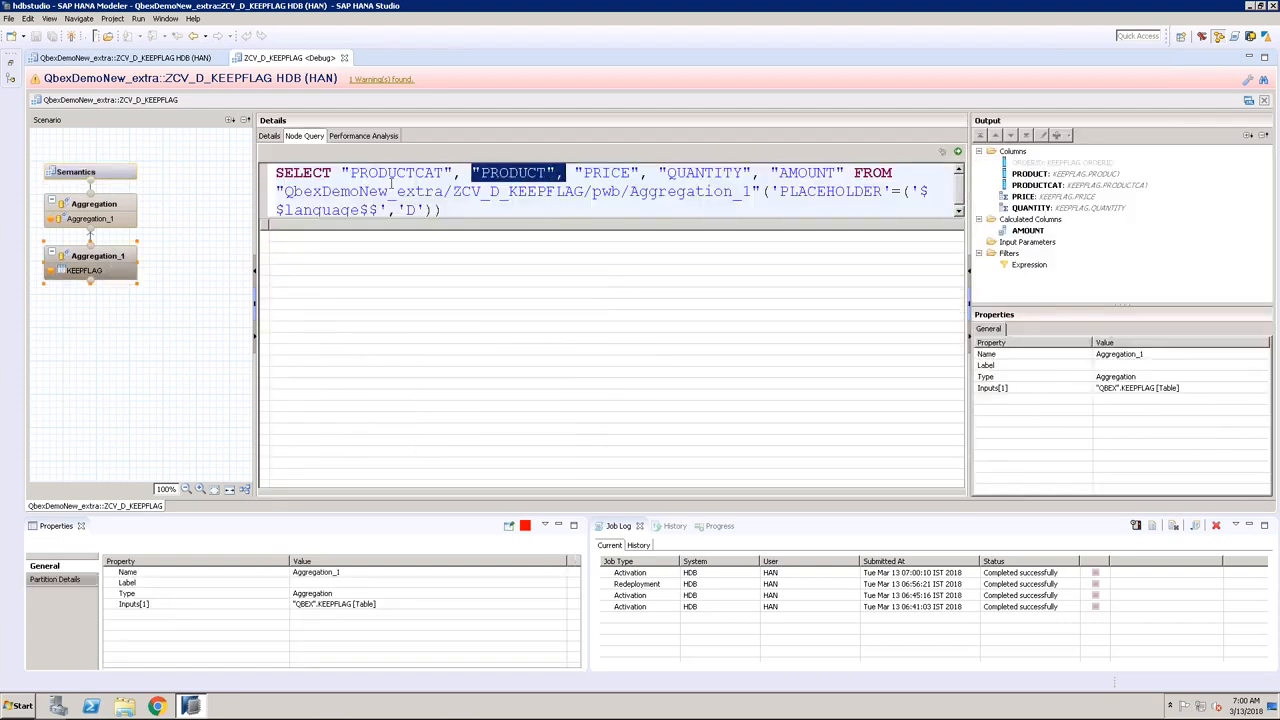
drag(343, 172, 559, 170)
click(490, 172)
drag(471, 172, 557, 172)
Step: Run Aggregation_1's node query and examine PRICE, QUANTITY and AMOUNT for each PRODUCT row
click(957, 151)
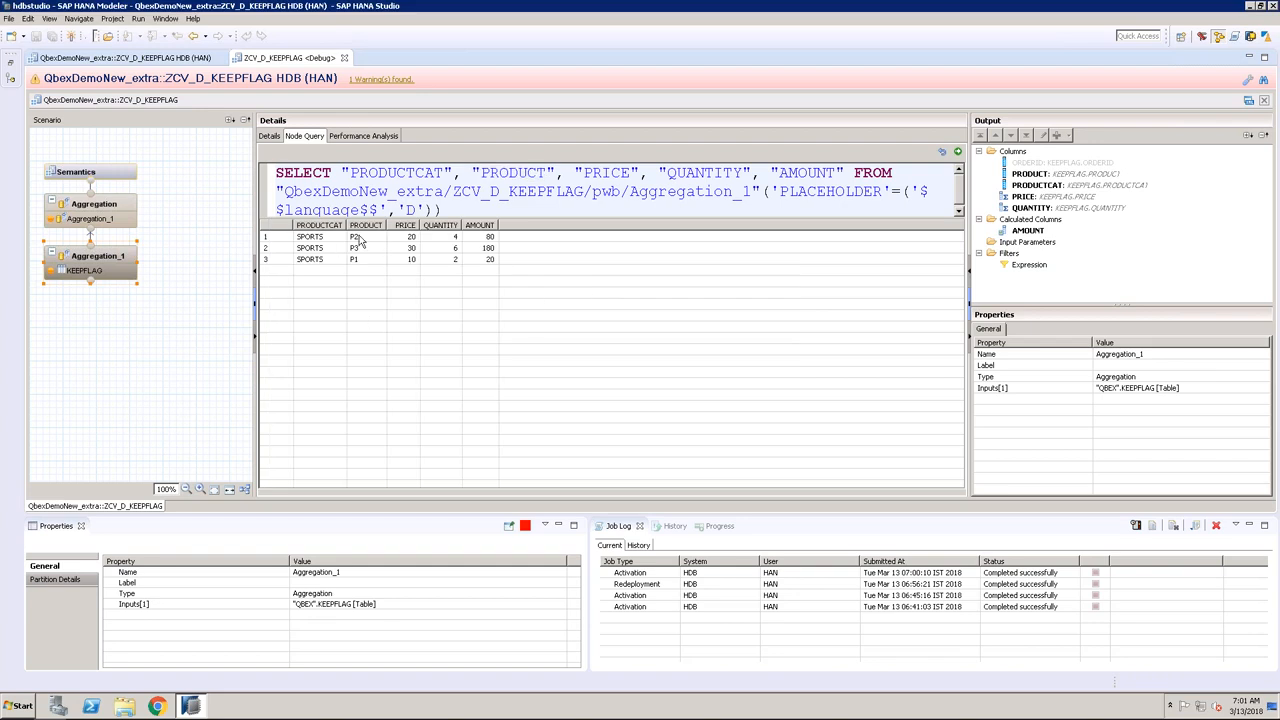
click(361, 239)
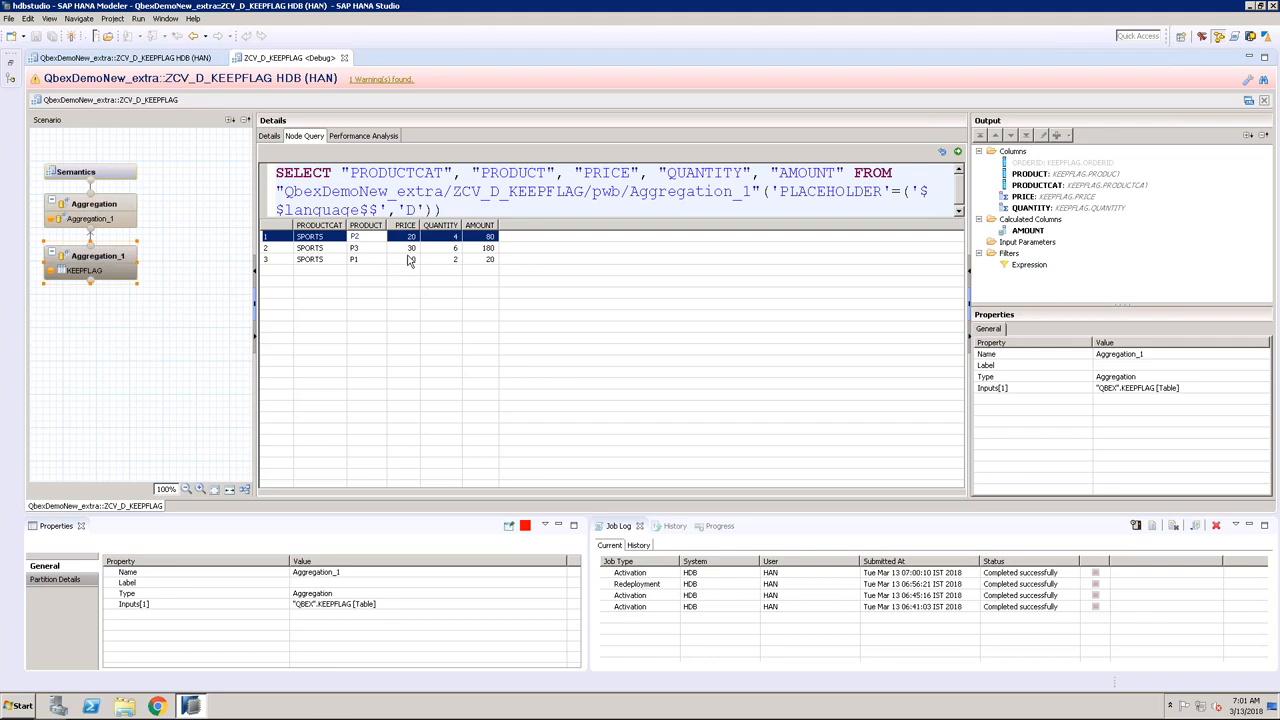
click(409, 258)
click(410, 248)
click(410, 237)
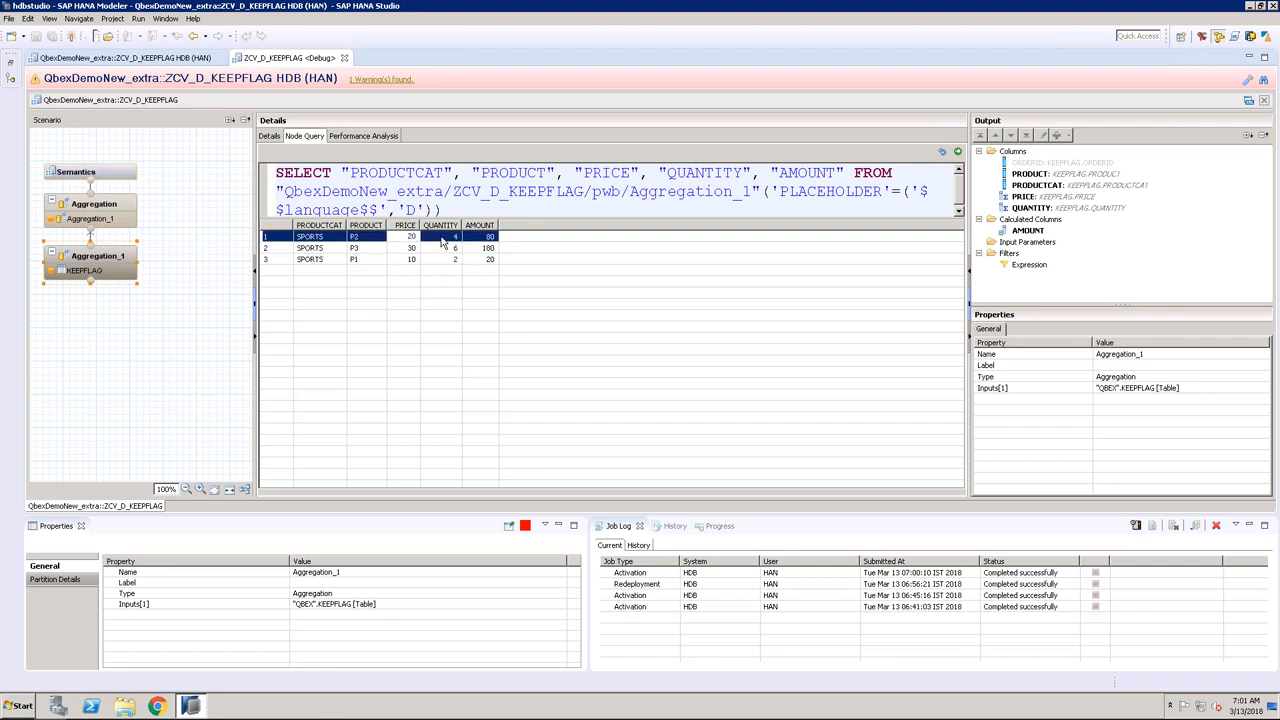
click(487, 240)
click(490, 250)
Step: Compare the top Aggregation node's PRODUCTCAT selection with the AMOUNT rows returned per product by Aggregation_1
click(98, 205)
drag(462, 172, 340, 173)
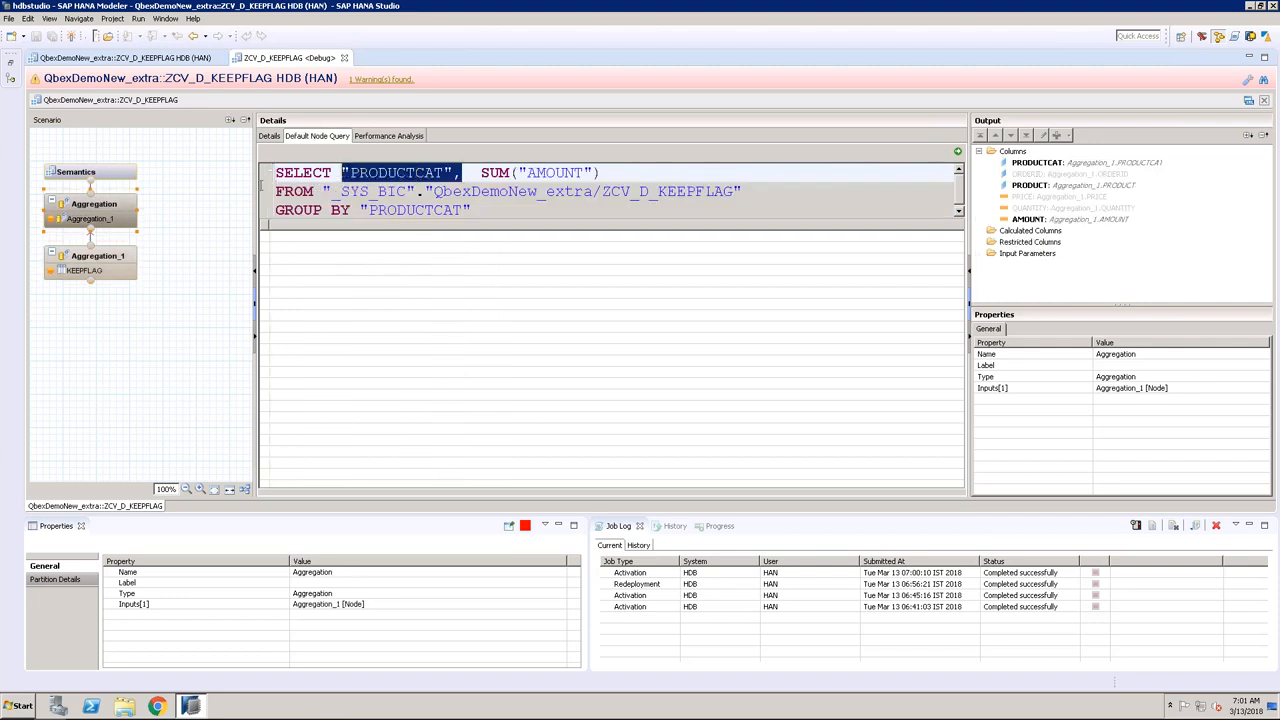
click(125, 260)
click(492, 237)
click(493, 260)
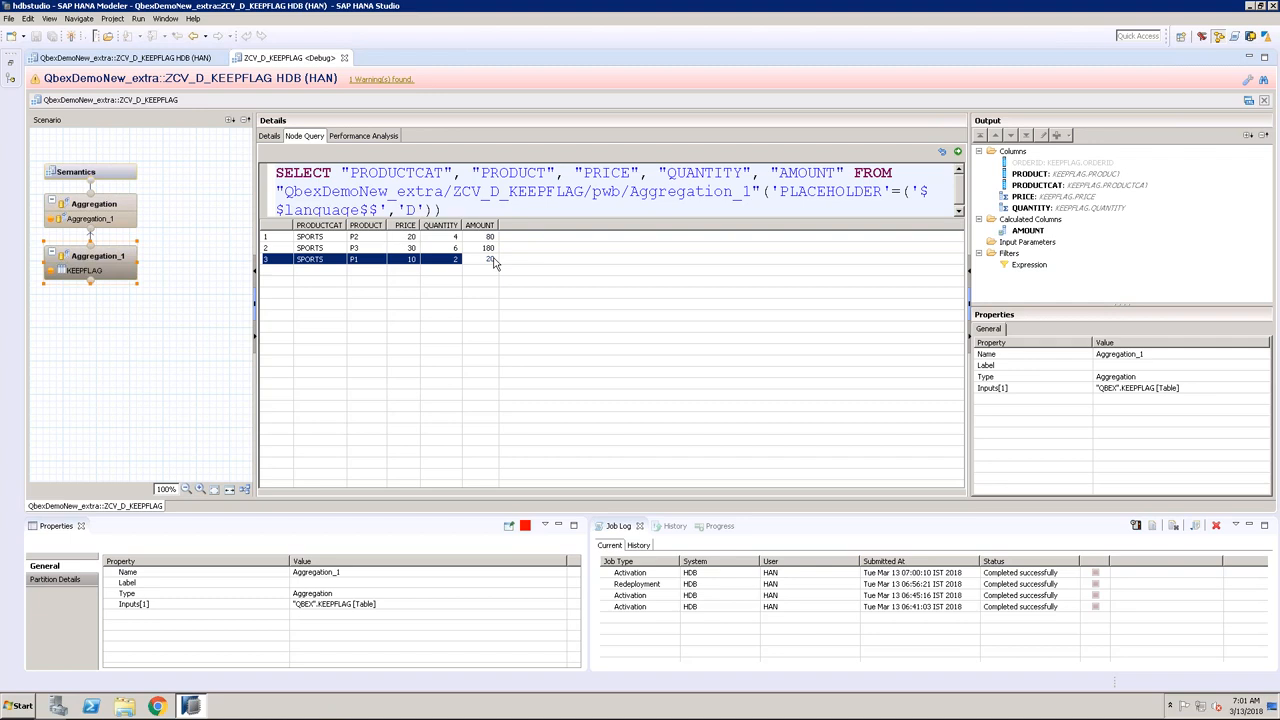
Step: Run the top Aggregation node's query, check SUM(AMOUNT) per PRODUCTCAT, and close the debug session
click(120, 212)
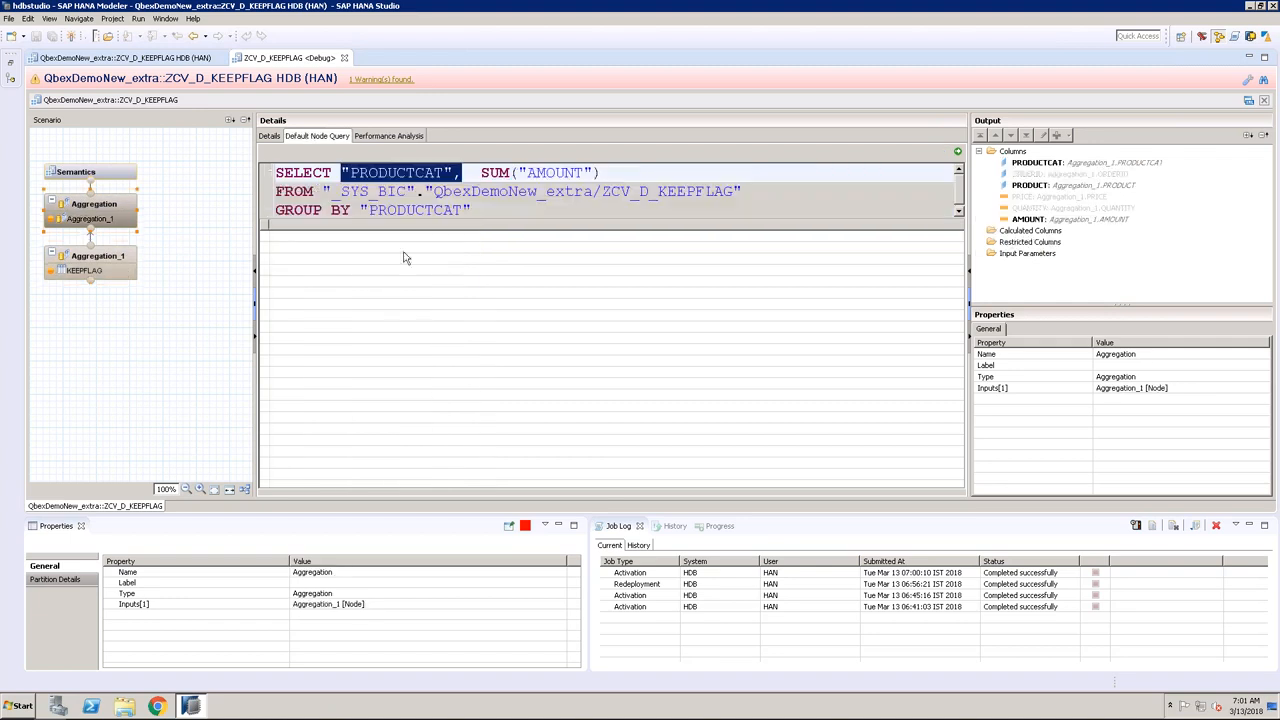
drag(481, 172, 604, 173)
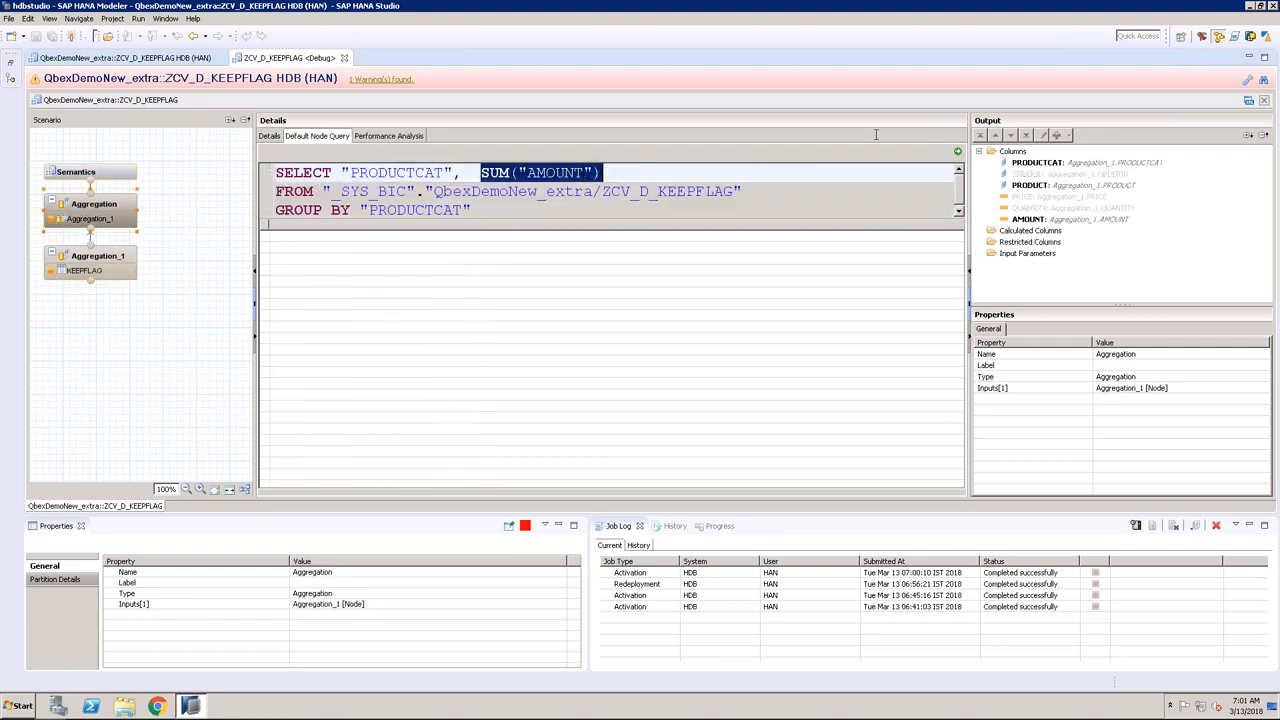
click(957, 151)
click(391, 237)
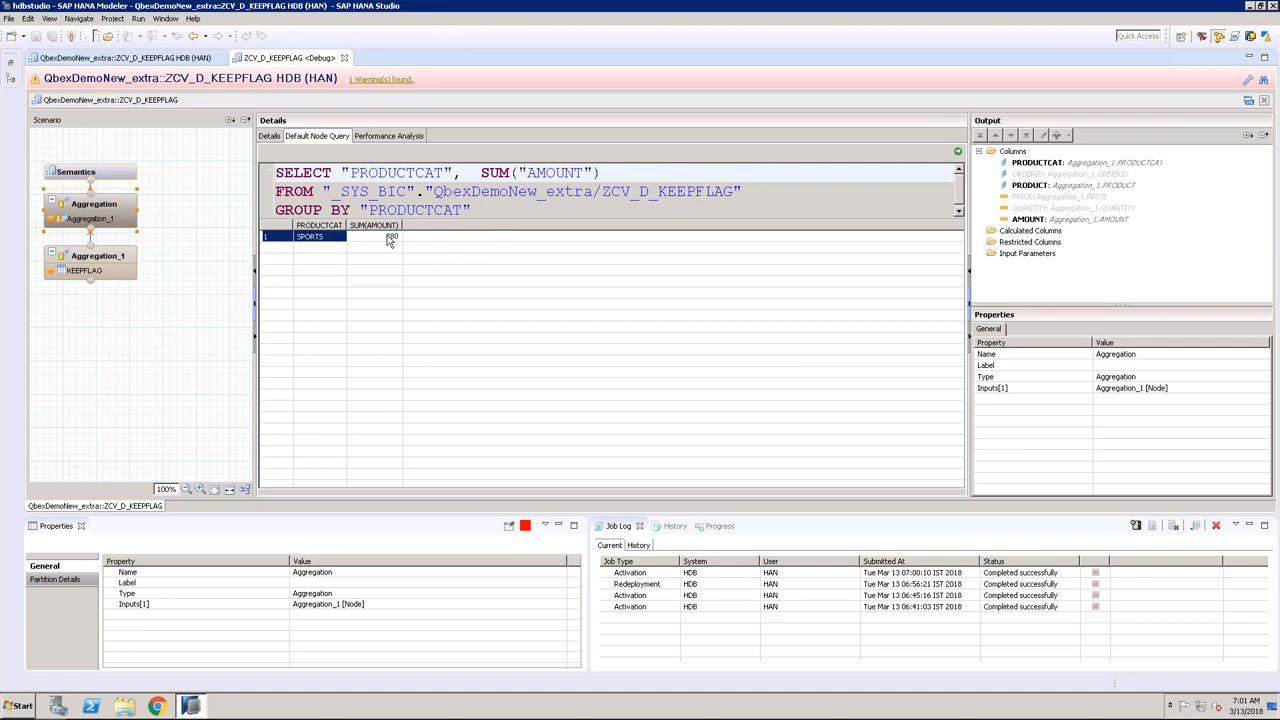
click(344, 172)
drag(344, 172, 455, 172)
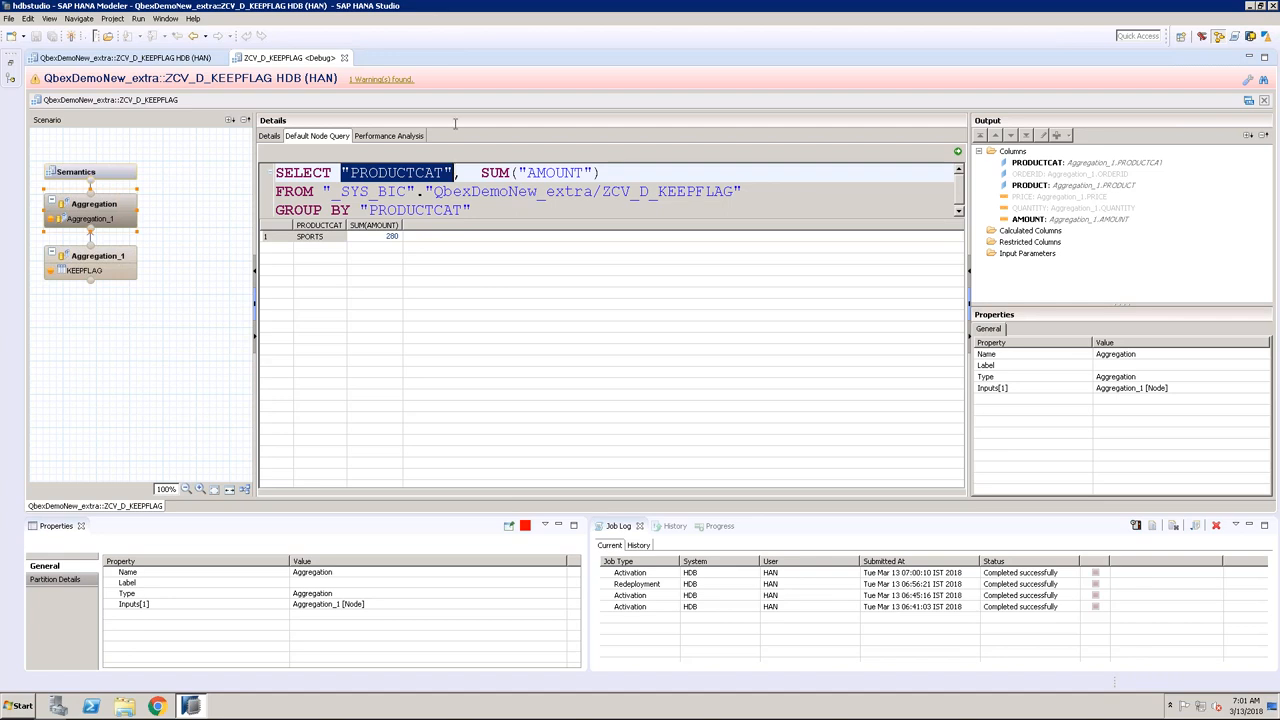
click(344, 58)
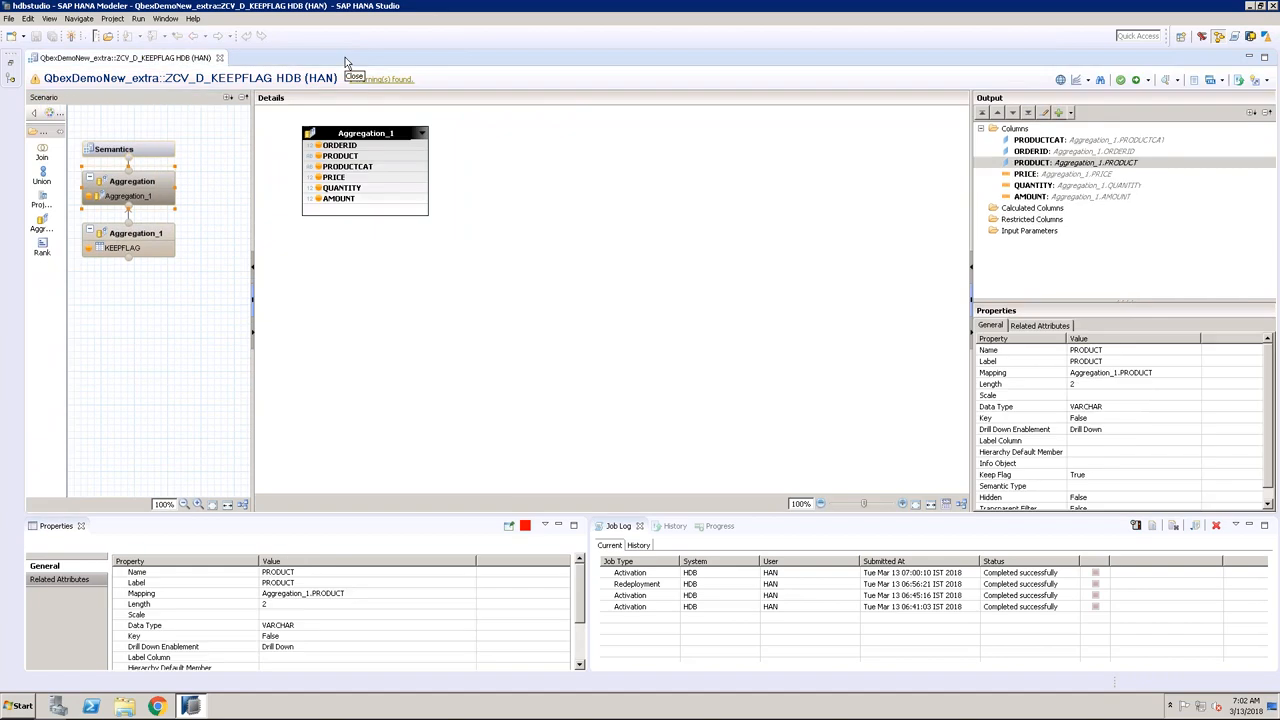
Step: Switch to HanaCEInstantiationProcess.pdf in Acrobat Reader and review the "Enforcing attributes - KeepFlag" section
mouse_move(515, 3)
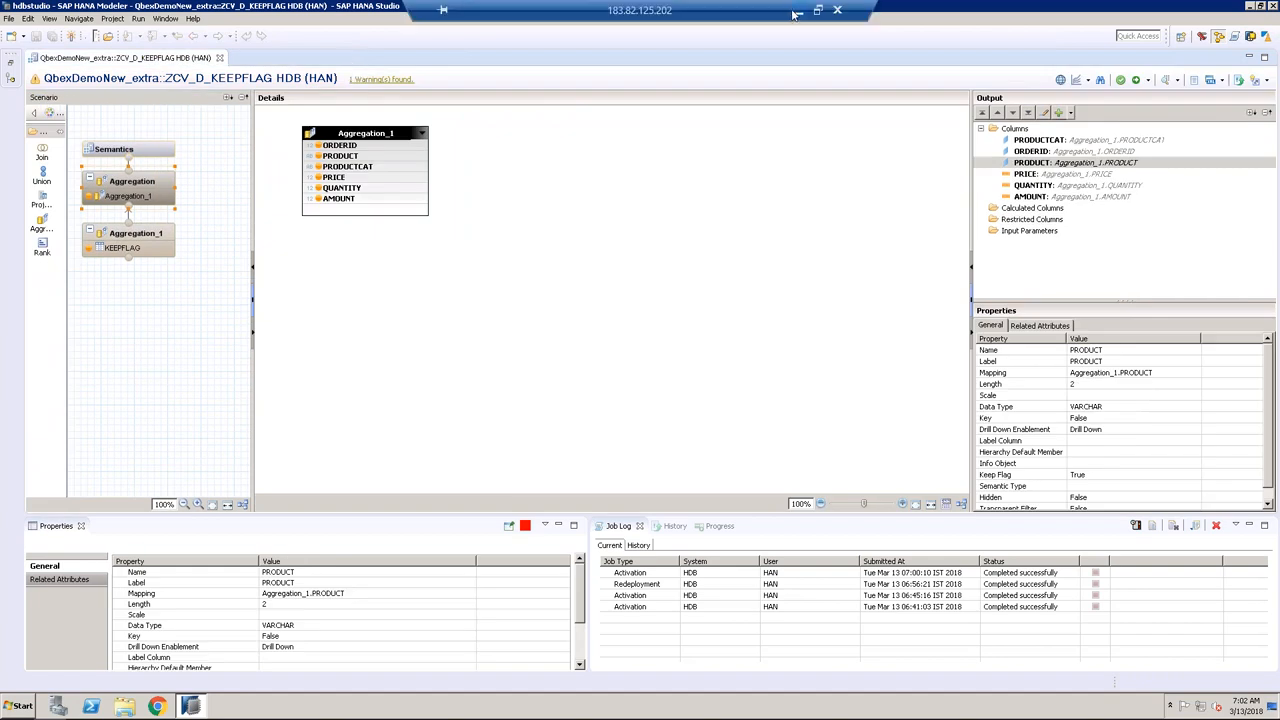
click(797, 11)
scroll(449, 289, up, 5)
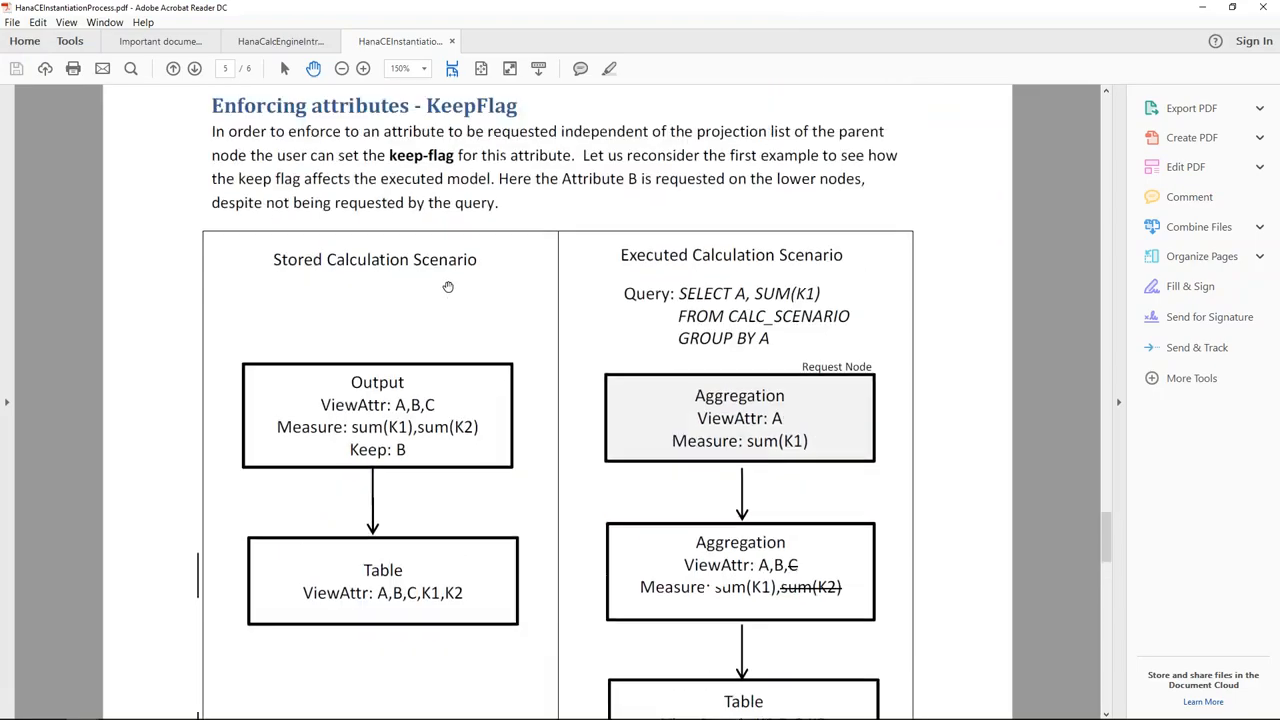
scroll(448, 287, up, 1)
drag(426, 191, 517, 196)
scroll(475, 323, down, 3)
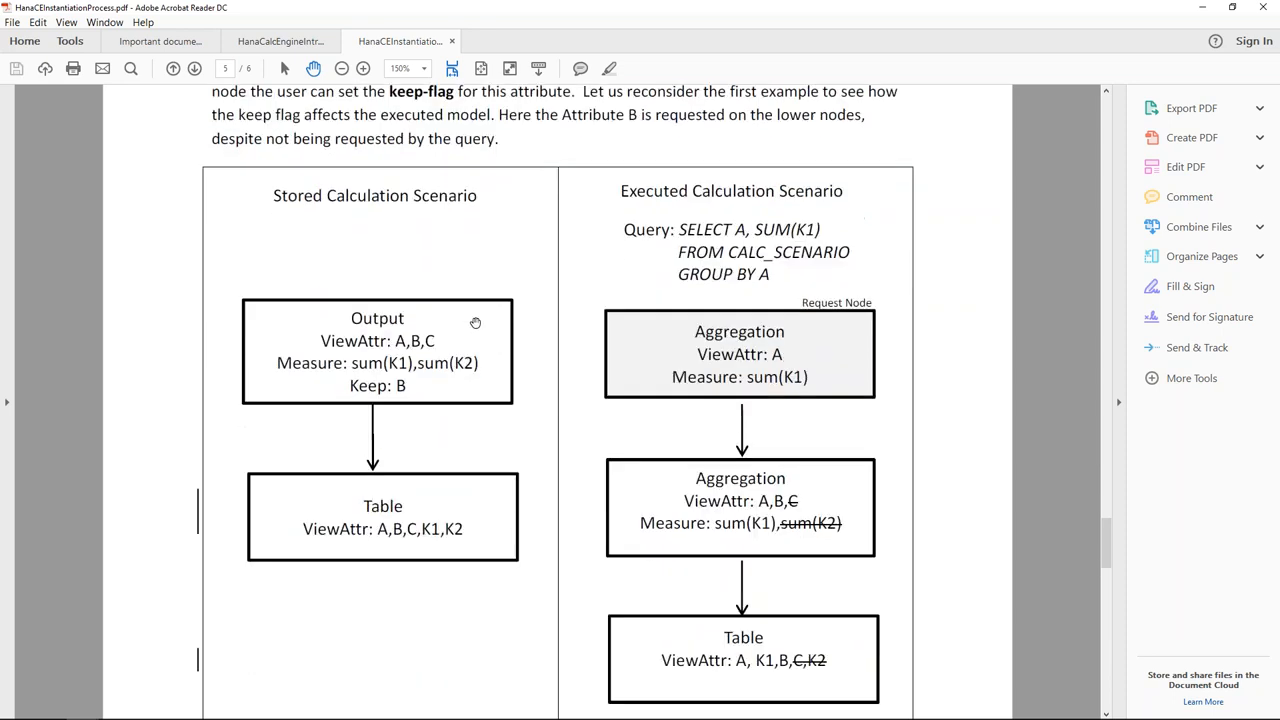
scroll(475, 323, up, 4)
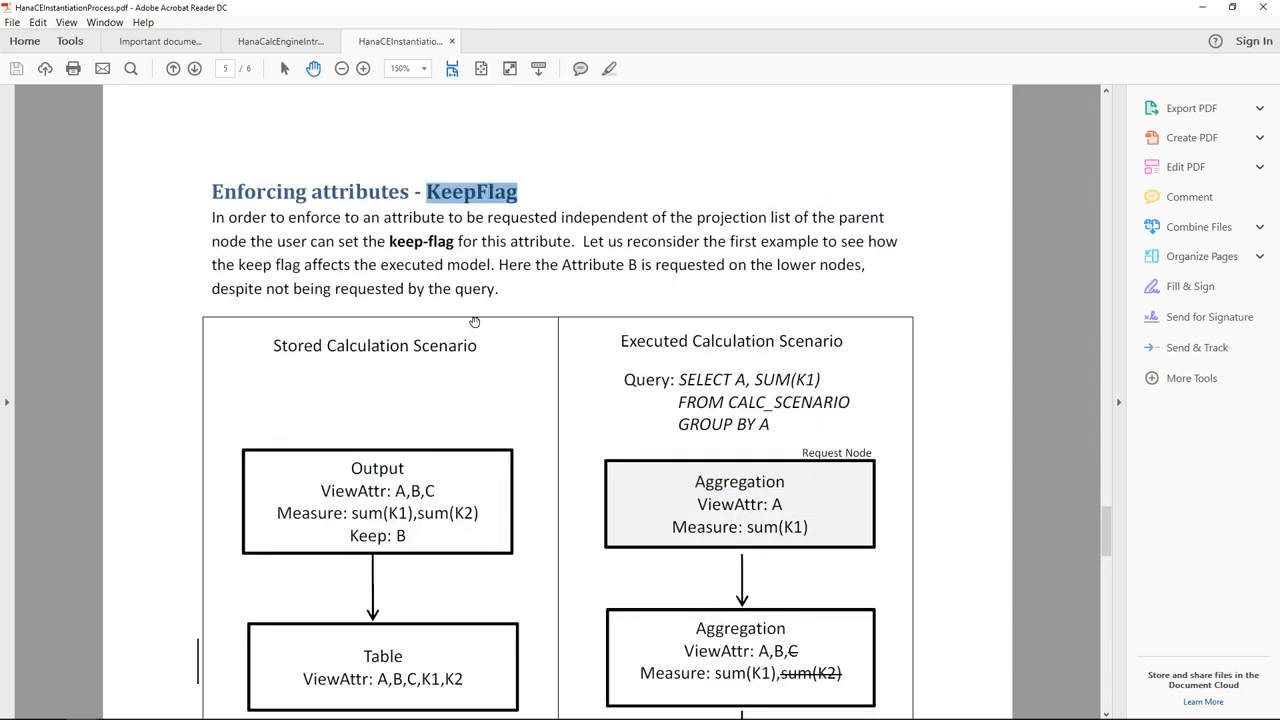
scroll(475, 321, down, 1)
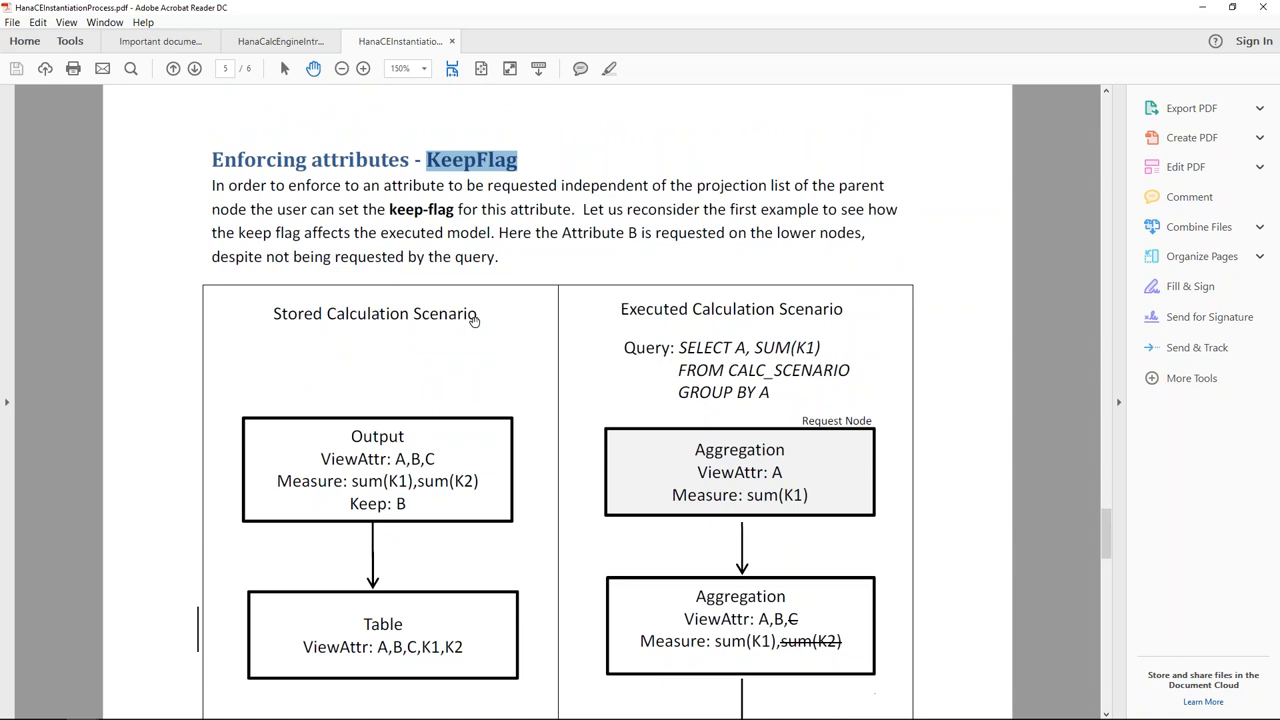
Step: Examine the stored calculation scenario diagram, checking the table's attributes A,B,C,K1,K2 and the output node's kept attribute B
scroll(475, 318, down, 4)
scroll(475, 318, down, 2)
drag(377, 455, 463, 455)
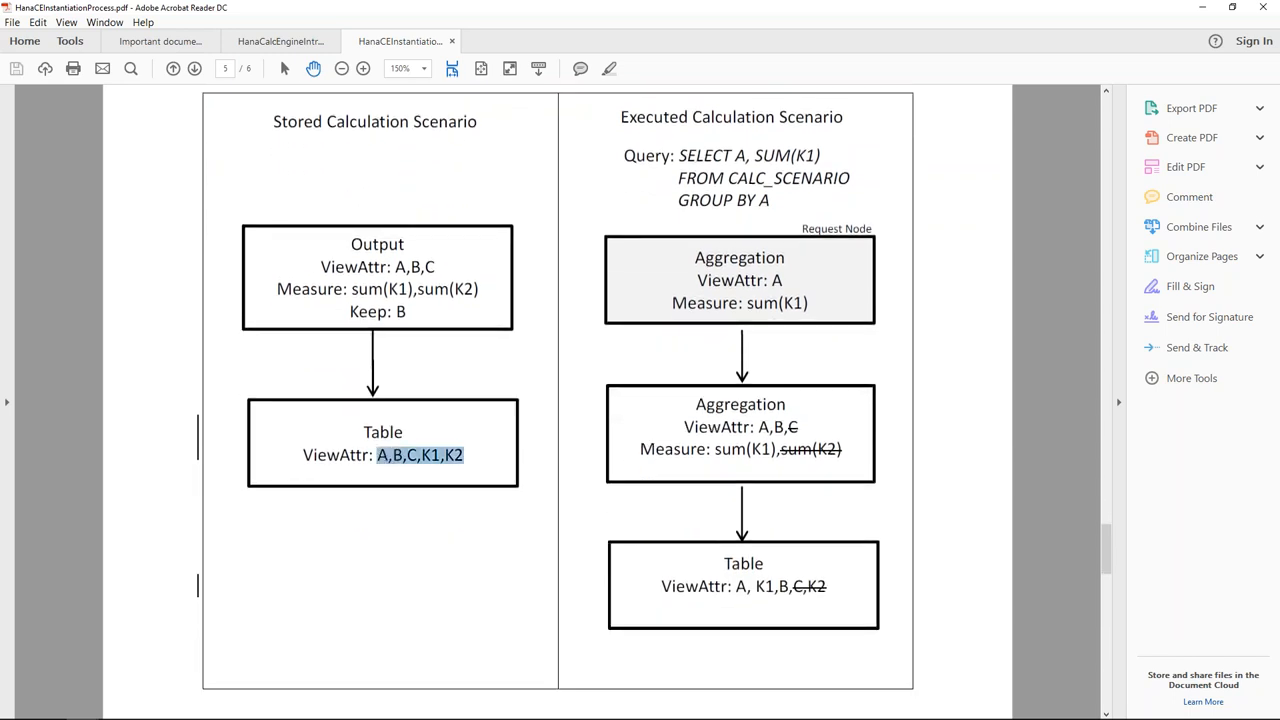
double_click(401, 312)
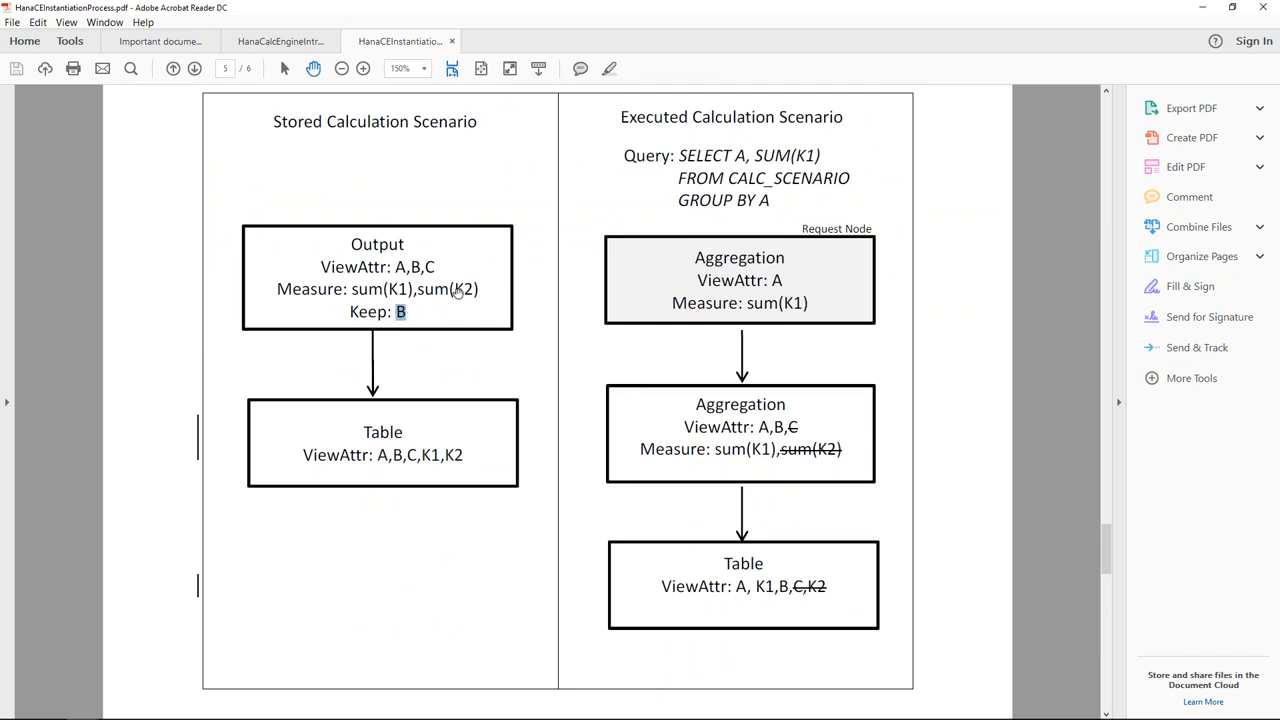
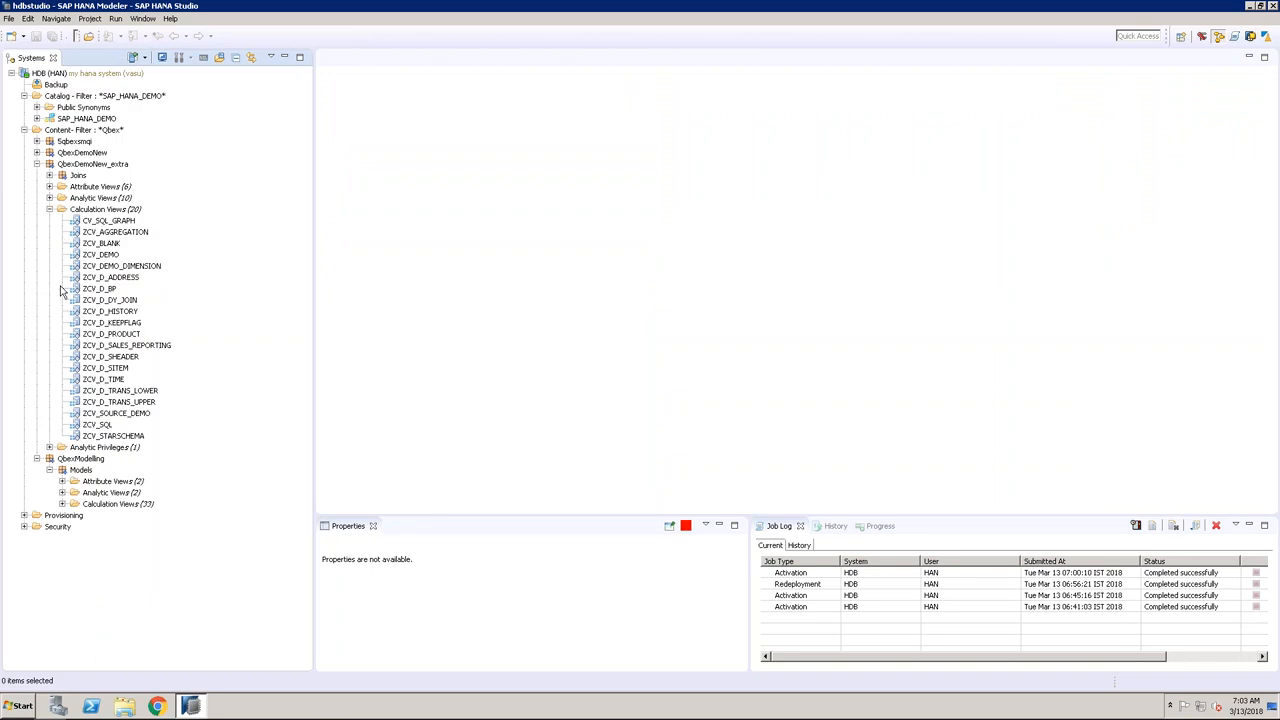
Step: Open calculation view ZCV_D_DY_JOIN in SAP HANA Studio, collapse the QbexDemoNew_extra package and show the Join_1 node's details
double_click(122, 300)
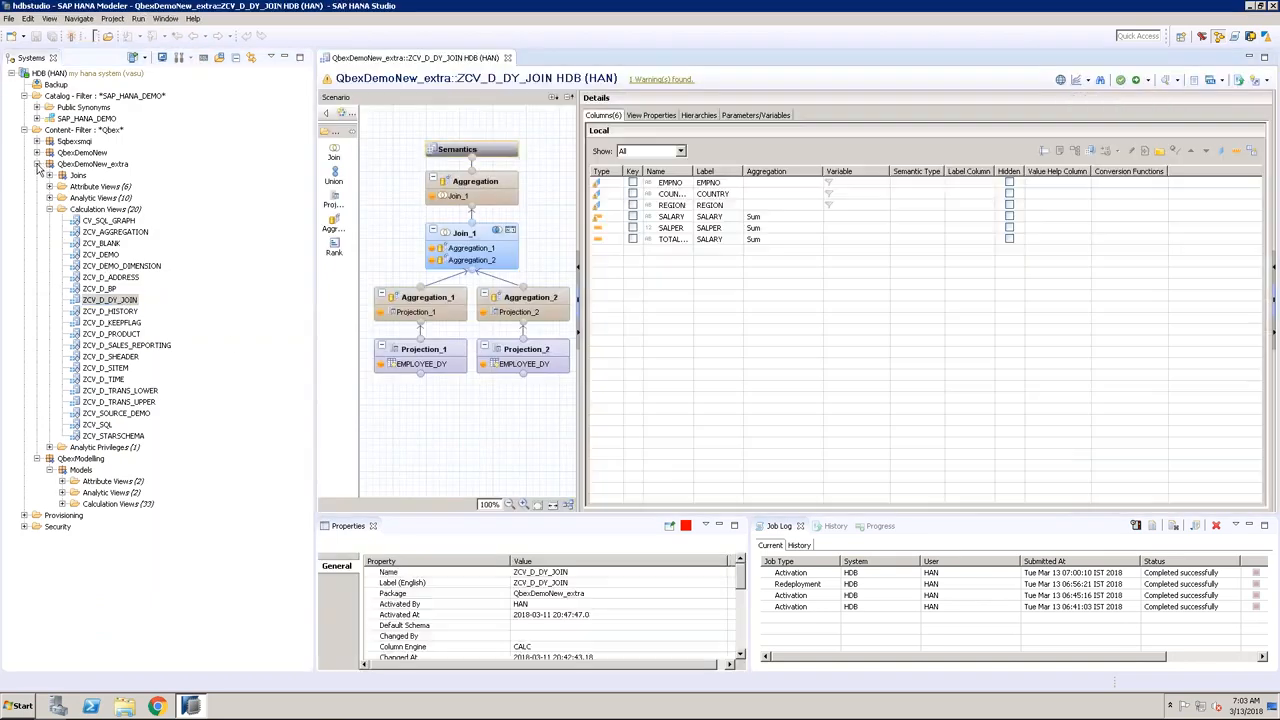
click(36, 164)
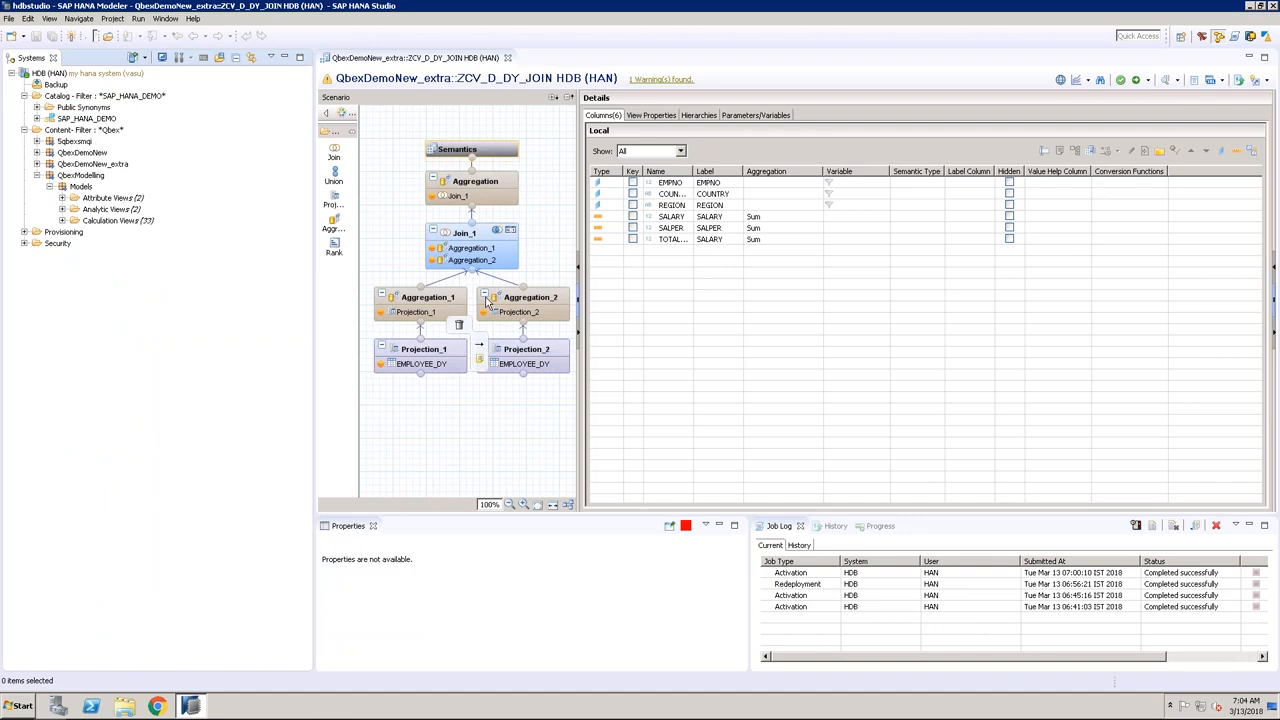
click(496, 232)
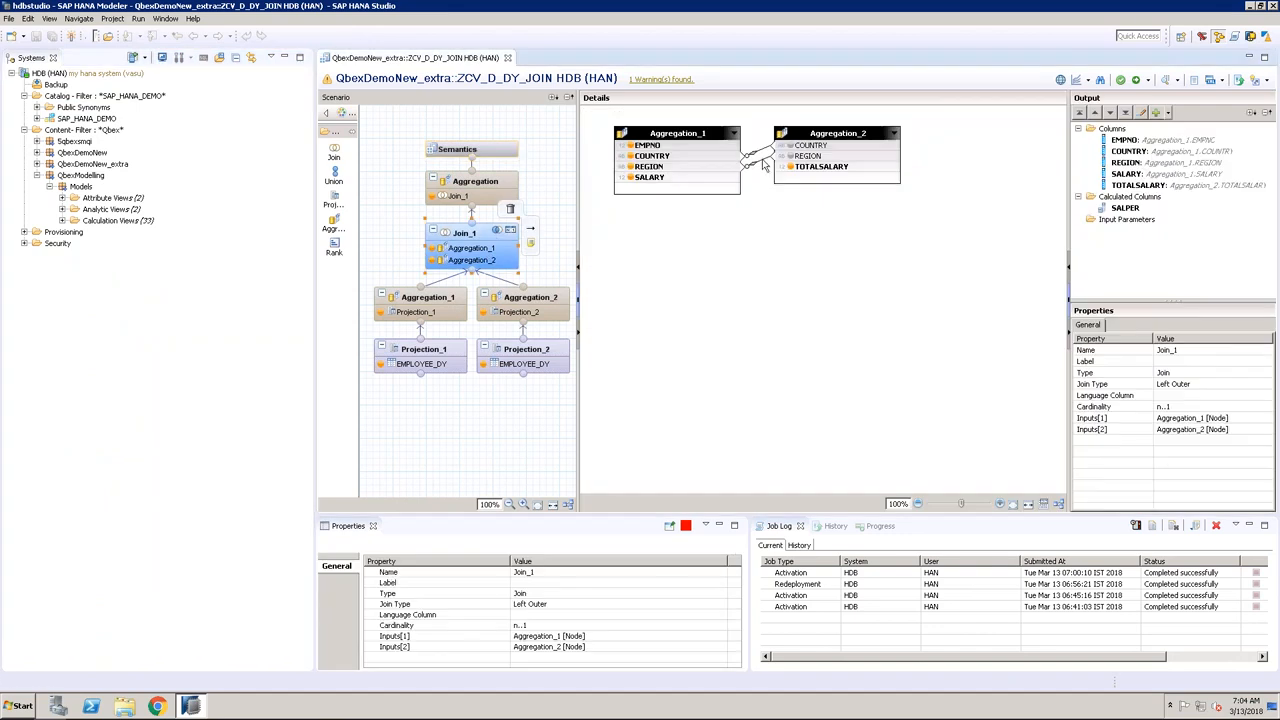
Step: Check the properties of the REGION join between Aggregation_1 and Aggregation_2, and minimize the Systems view
click(764, 165)
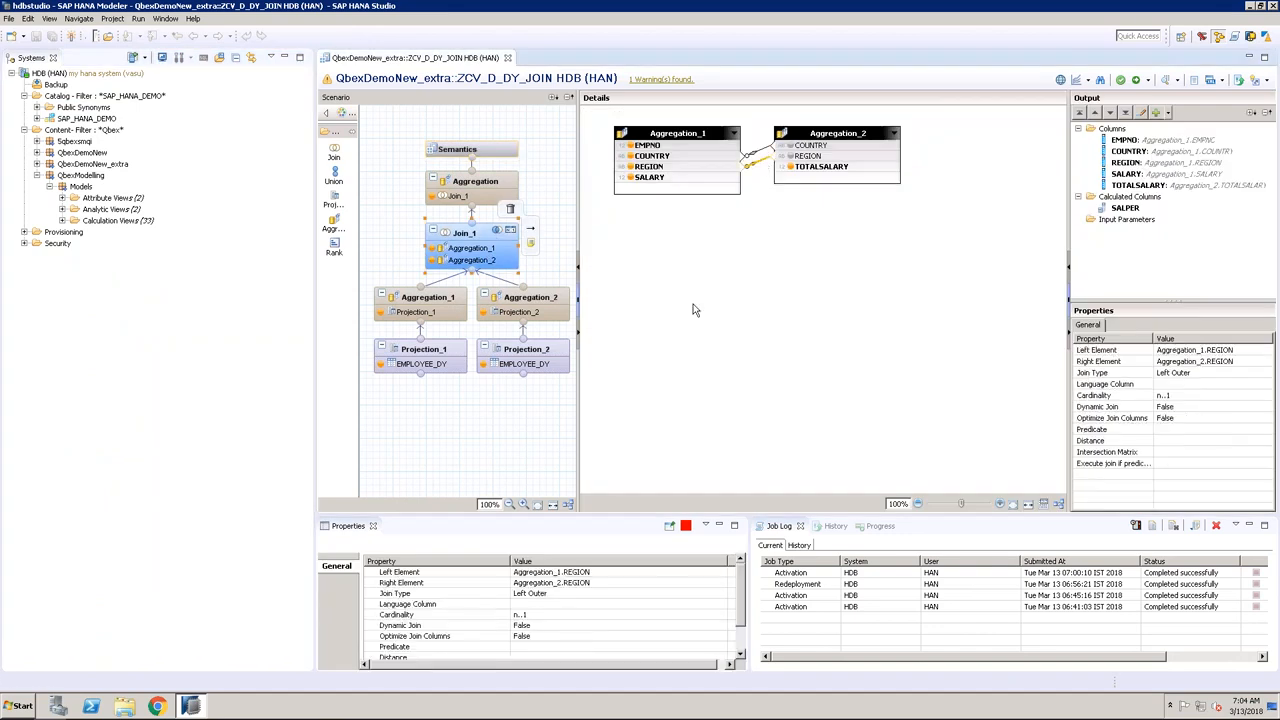
click(589, 298)
click(286, 58)
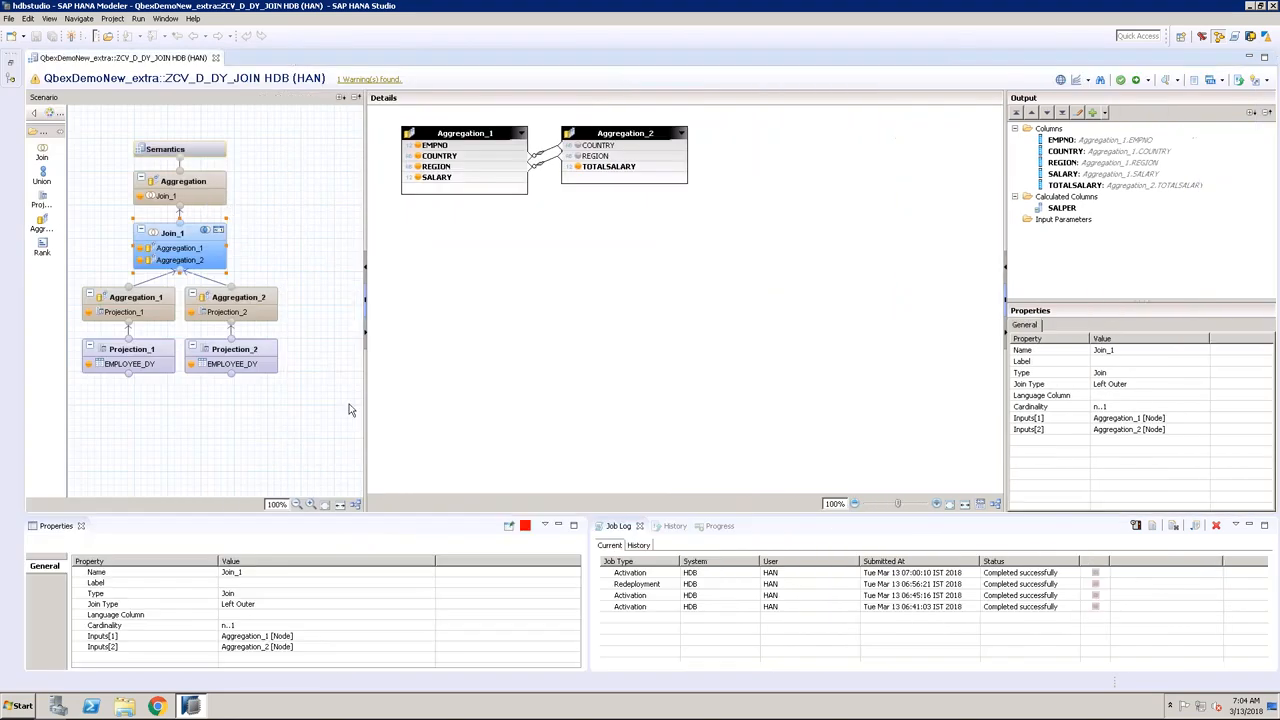
Step: Open a data preview of table EMPLOYEE_DY from the Projection_1 node and show its raw data
click(150, 358)
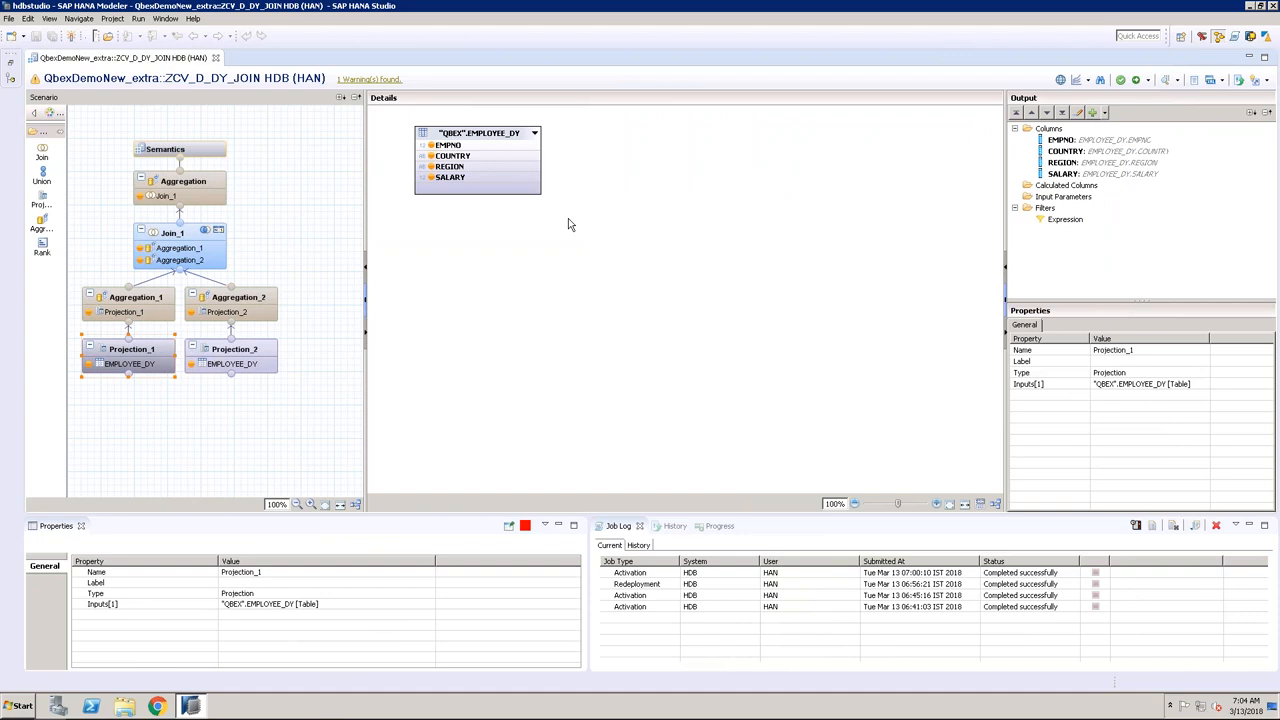
click(514, 132)
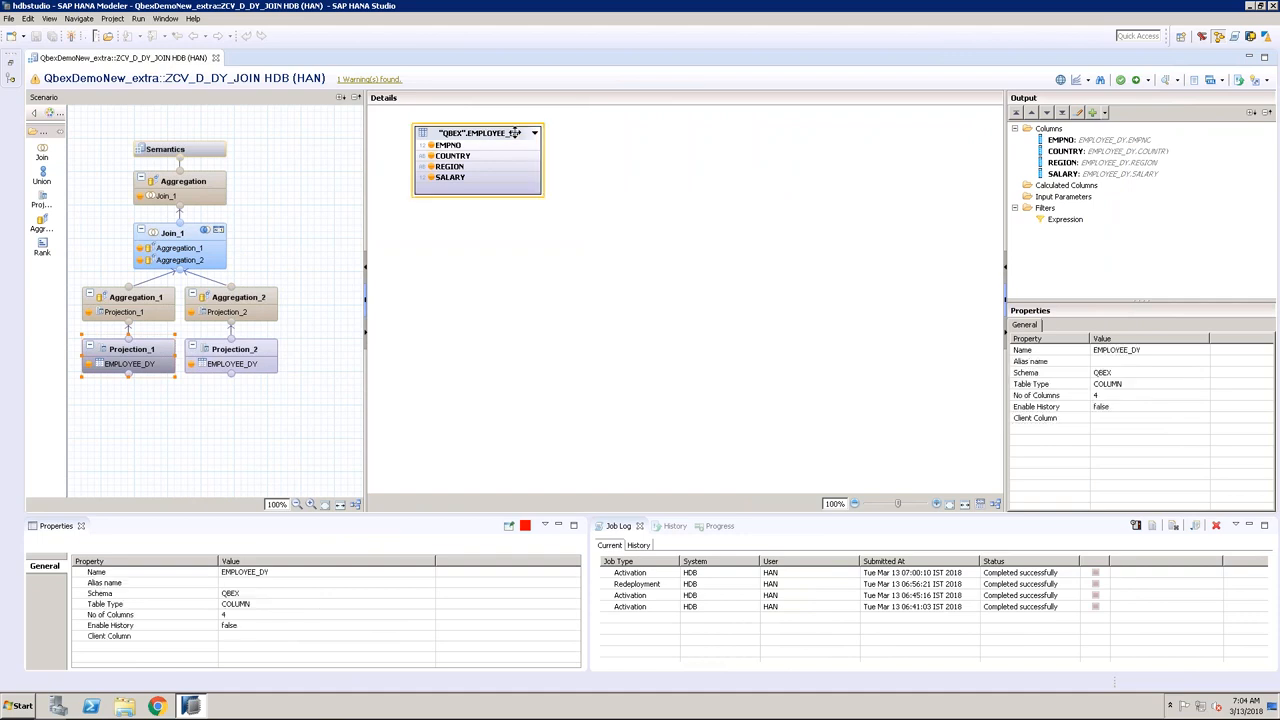
right_click(514, 132)
click(571, 144)
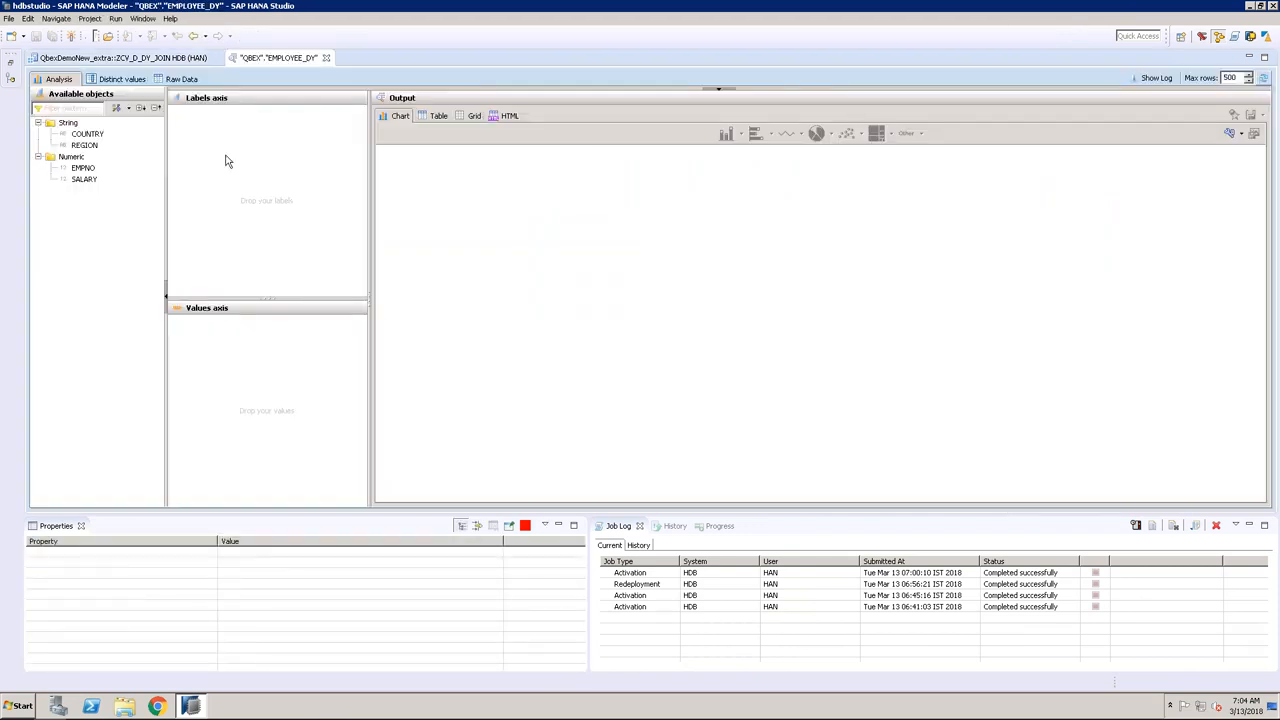
click(188, 80)
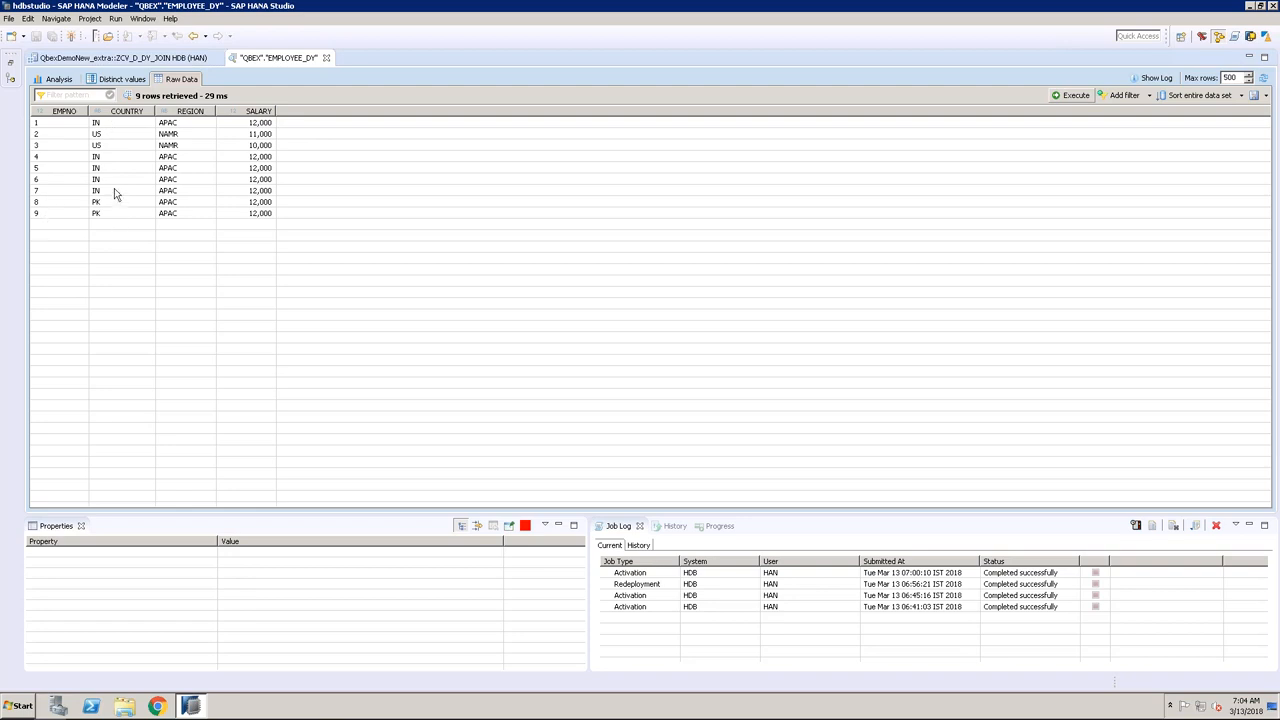
Step: Sort the EMPLOYEE_DY rows by REGION and compare the IN, PK and US rows with their regions
click(105, 138)
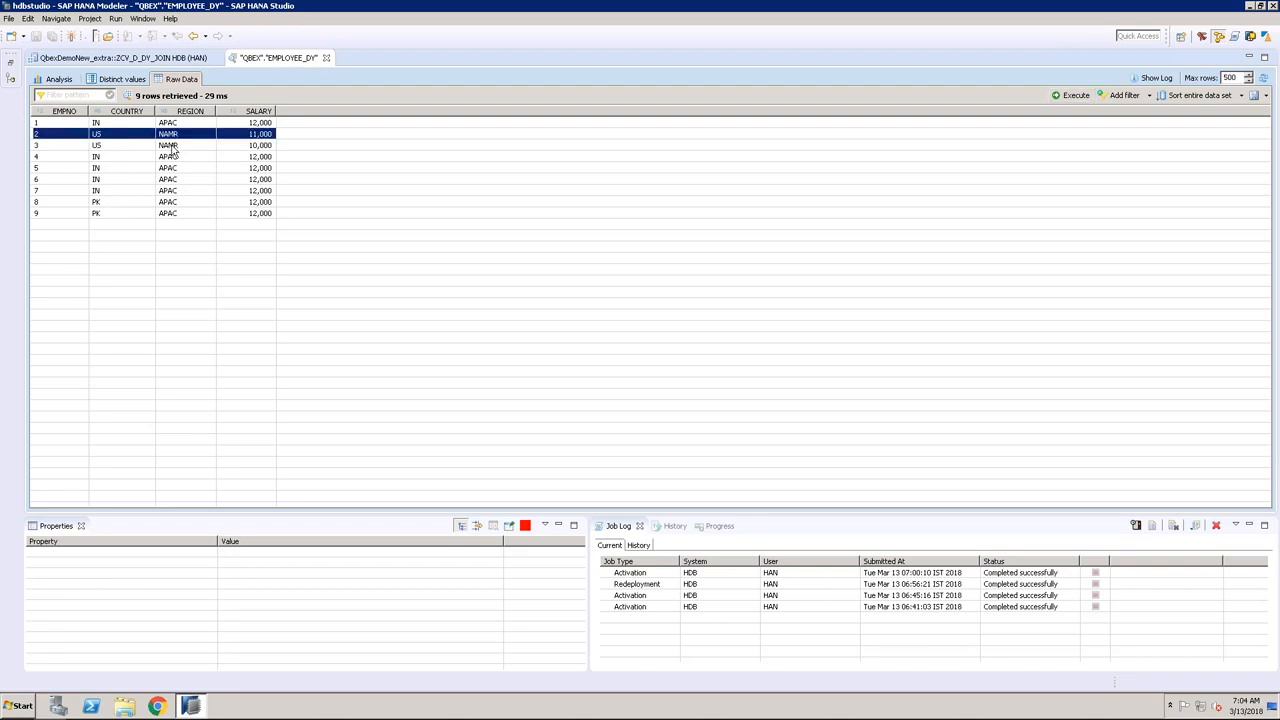
click(118, 124)
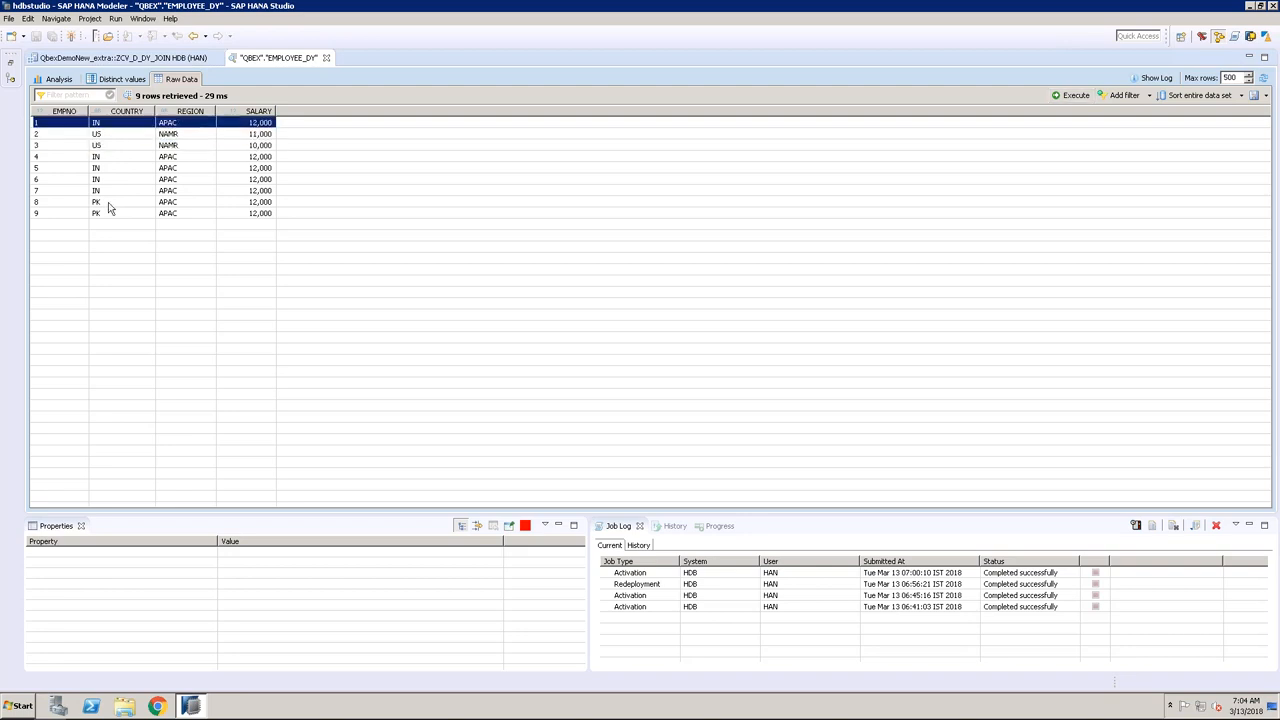
click(108, 203)
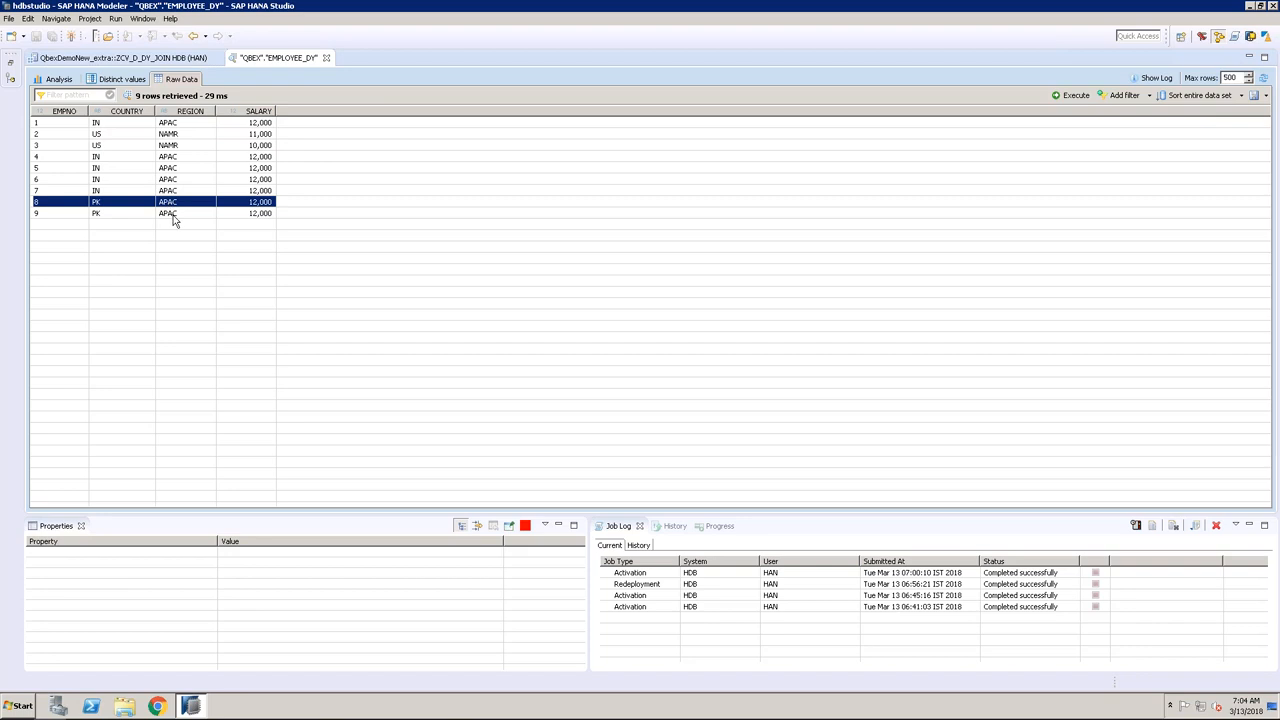
click(167, 112)
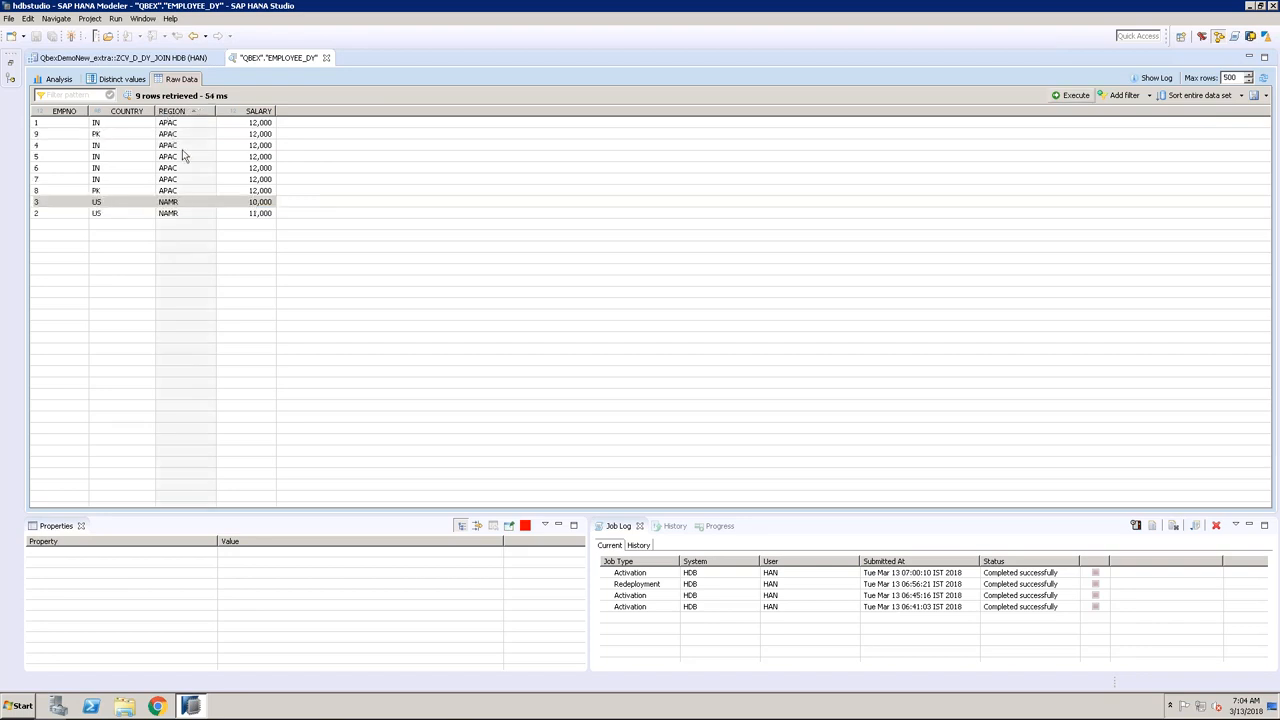
click(132, 180)
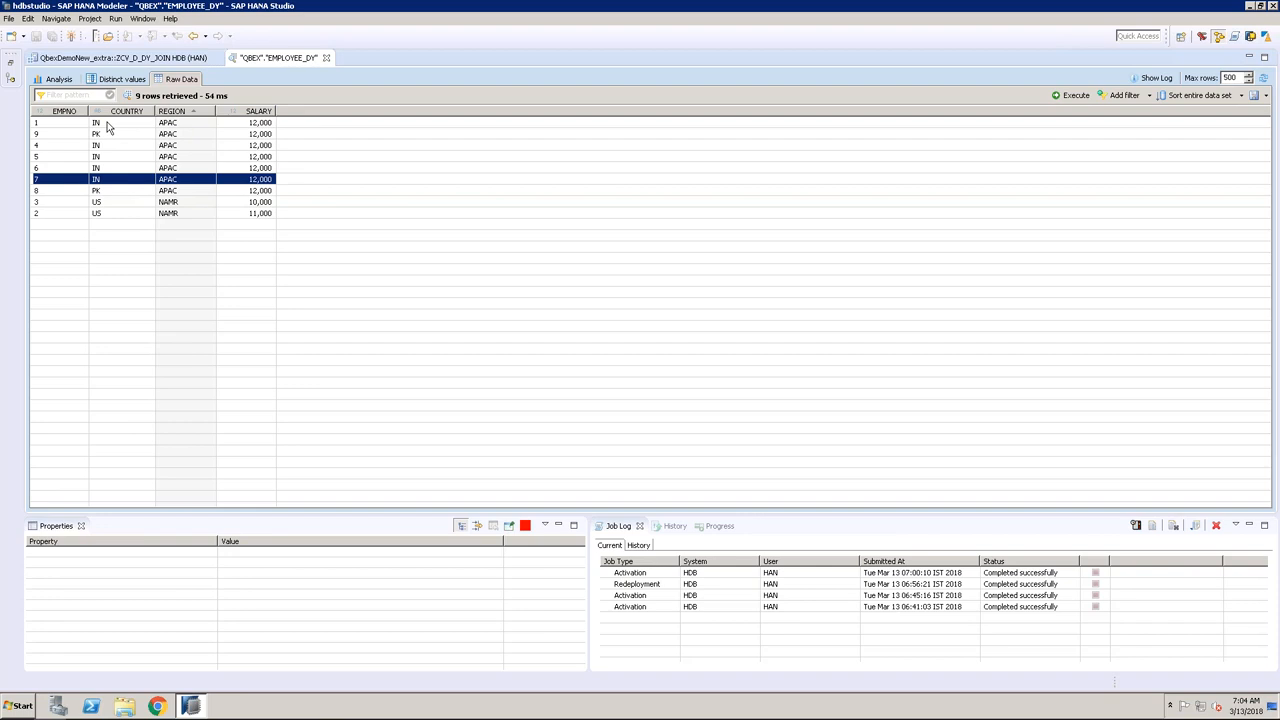
click(113, 191)
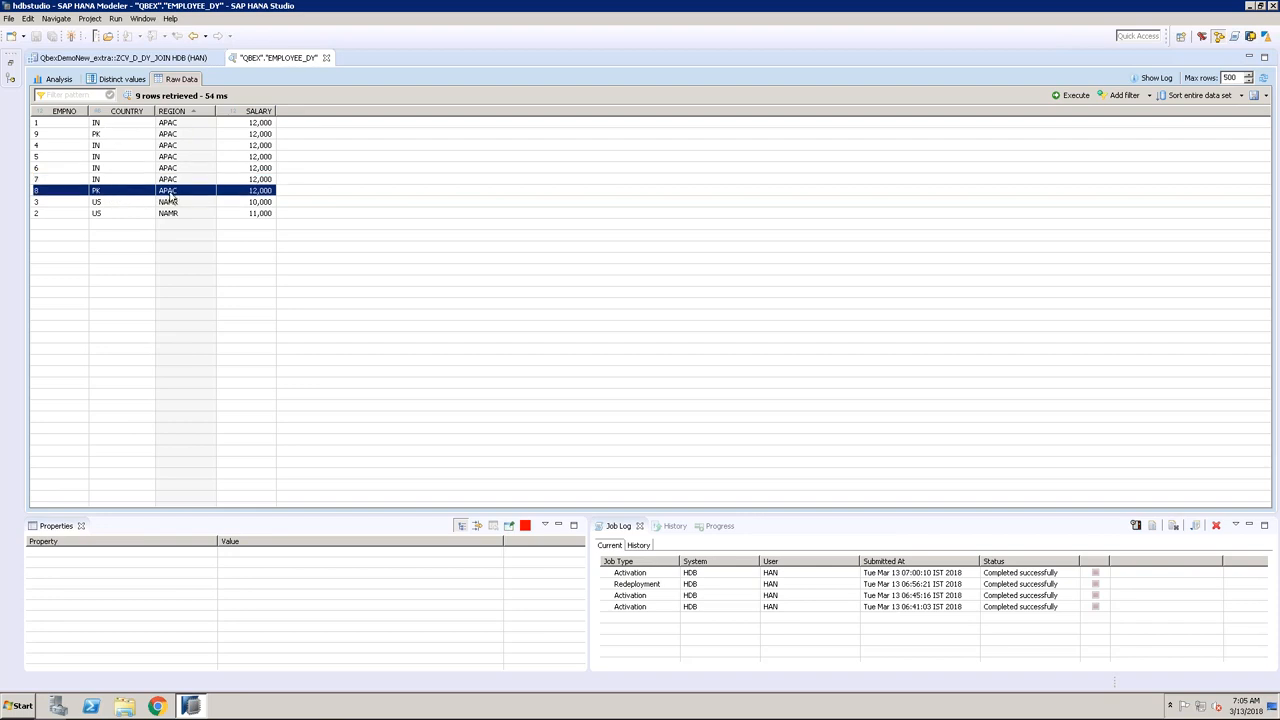
click(119, 204)
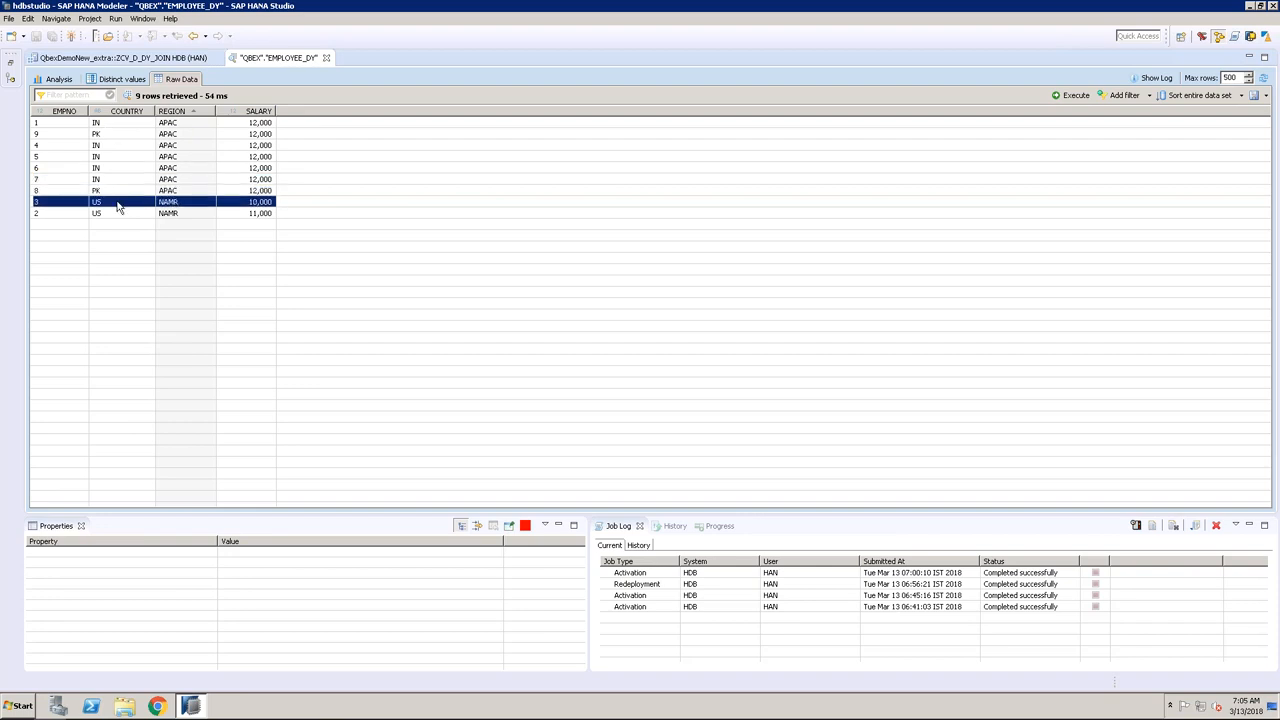
Step: Examine the region and salary values of the two NAMR rows
click(170, 214)
click(177, 204)
click(178, 214)
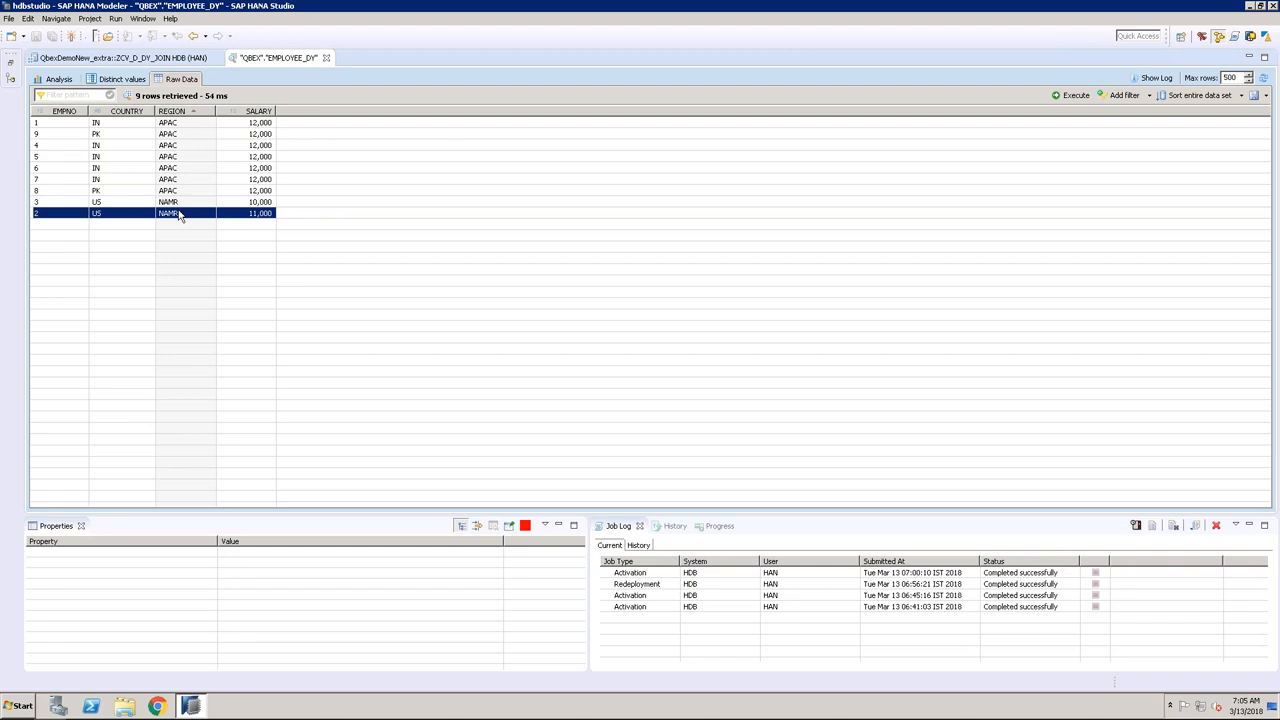
click(183, 202)
click(185, 214)
click(189, 202)
click(194, 214)
click(260, 204)
click(262, 215)
Step: Open Notepad and note the NAMR salary total as "namr -- 21000"
click(20, 708)
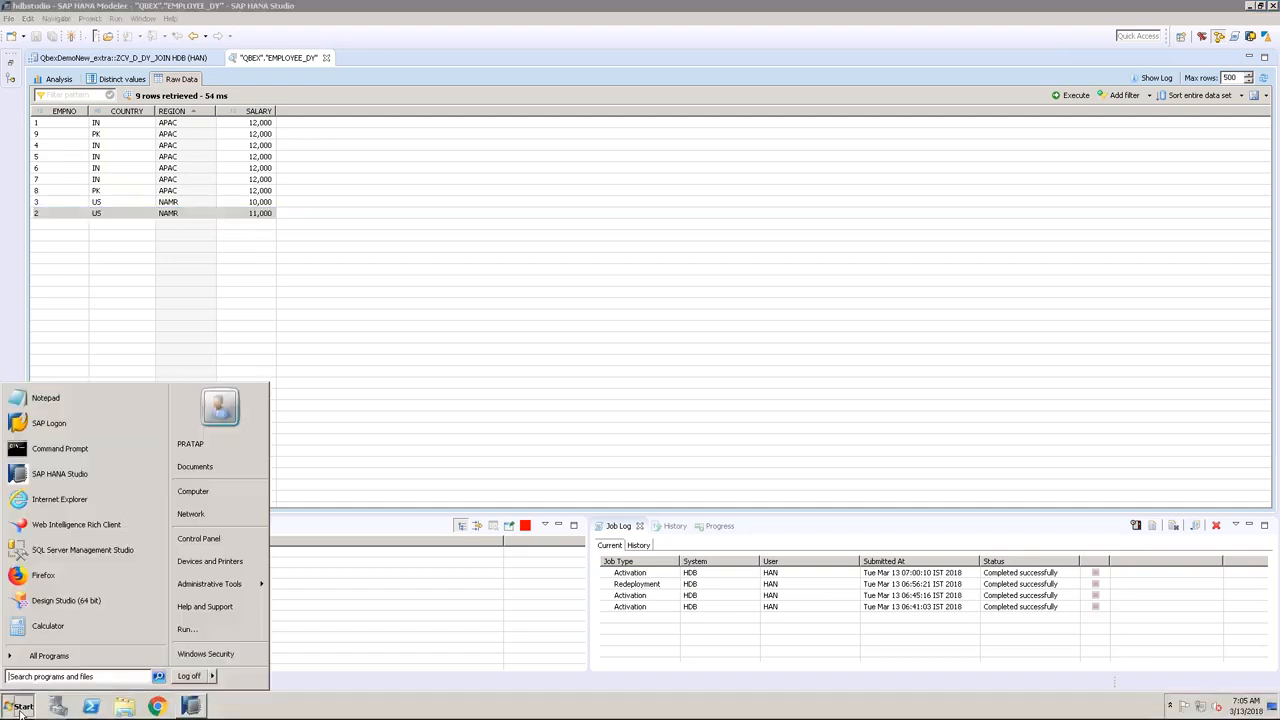
click(30, 394)
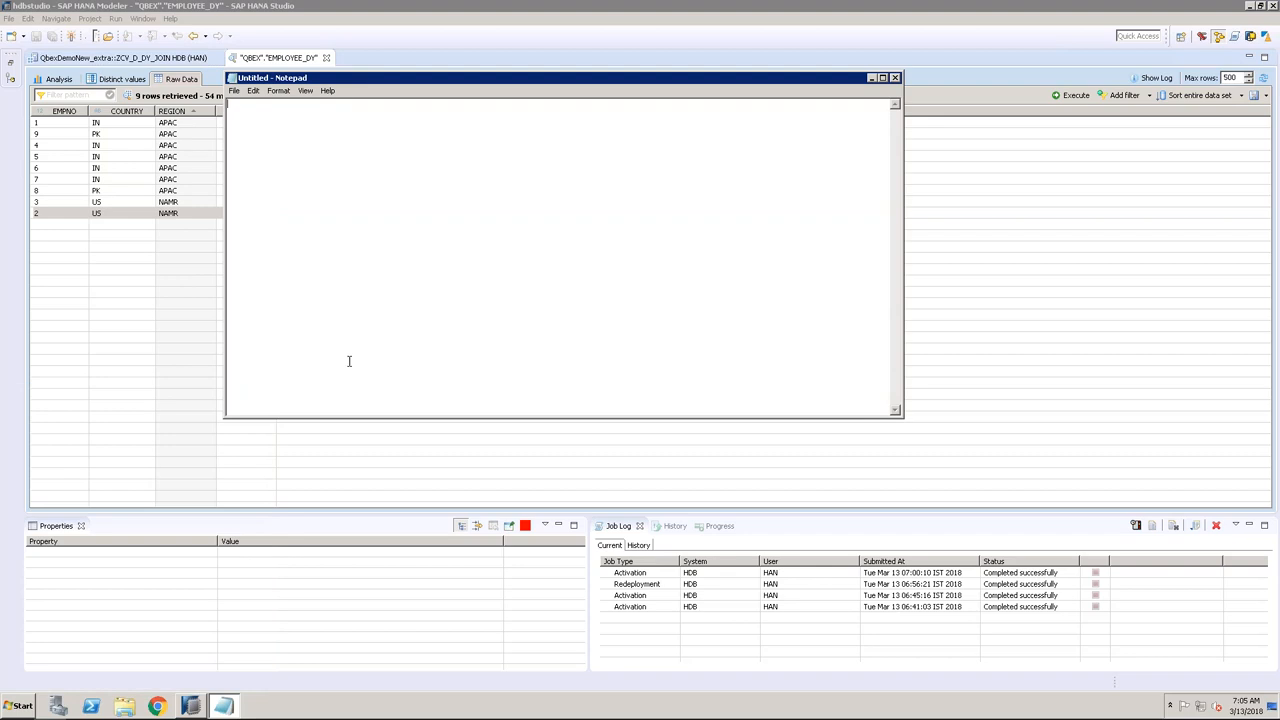
text(namr -- 21000)
Step: Go through the APAC rows in SAP HANA Studio and add the line "apac - 96000" to the Notepad note
click(157, 355)
click(169, 191)
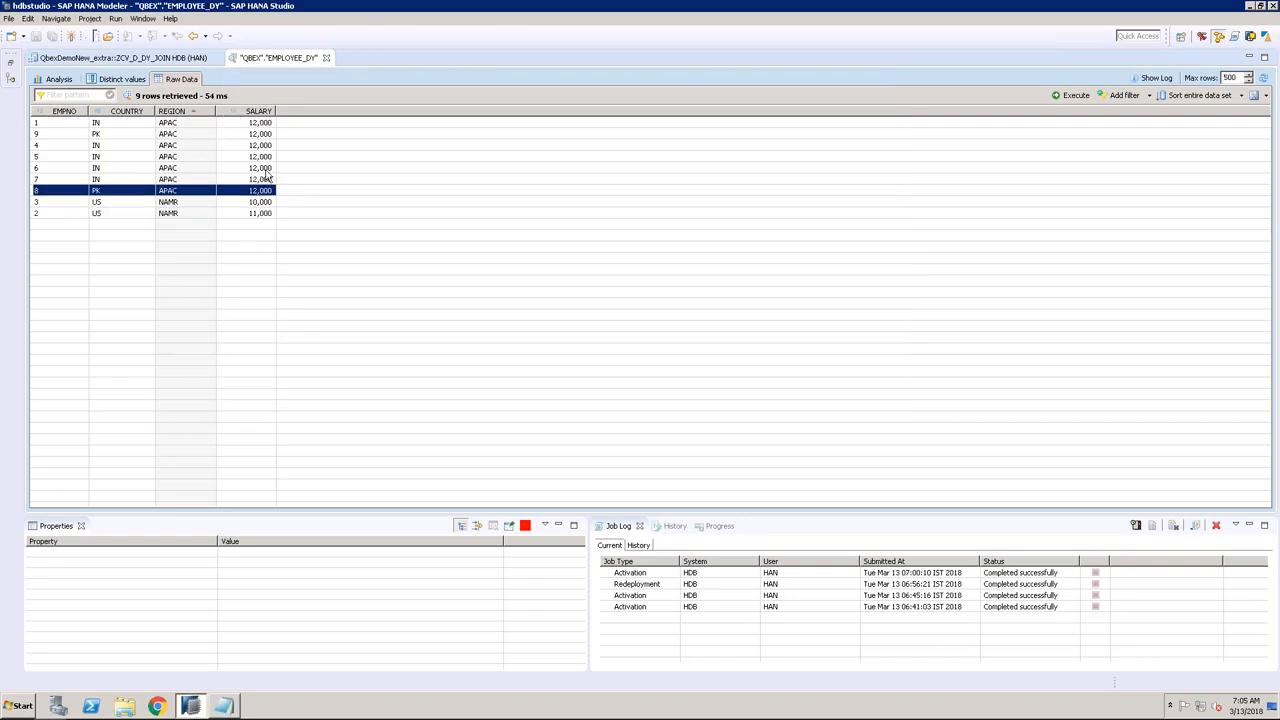
click(177, 148)
click(178, 159)
click(176, 169)
click(179, 180)
click(183, 192)
click(228, 707)
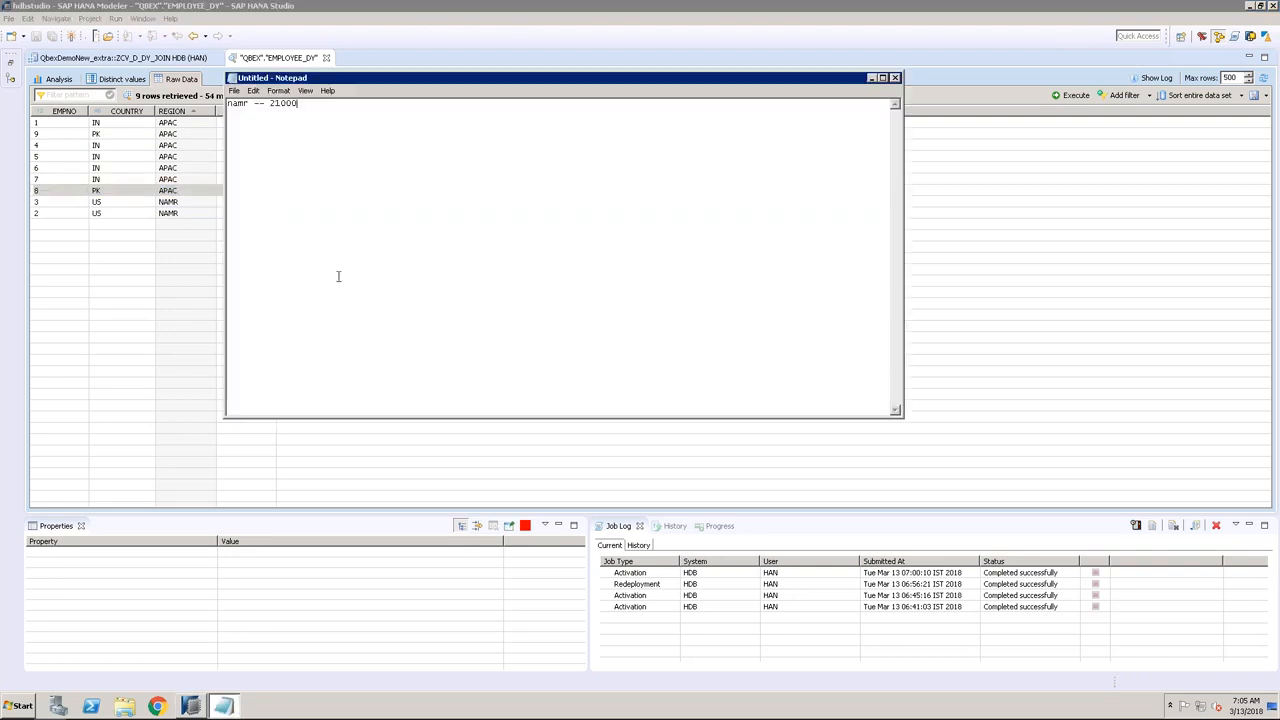
text(apac - 96000)
Step: Open Calculator and multiply 12 by 7 to work out the APAC total
click(21, 706)
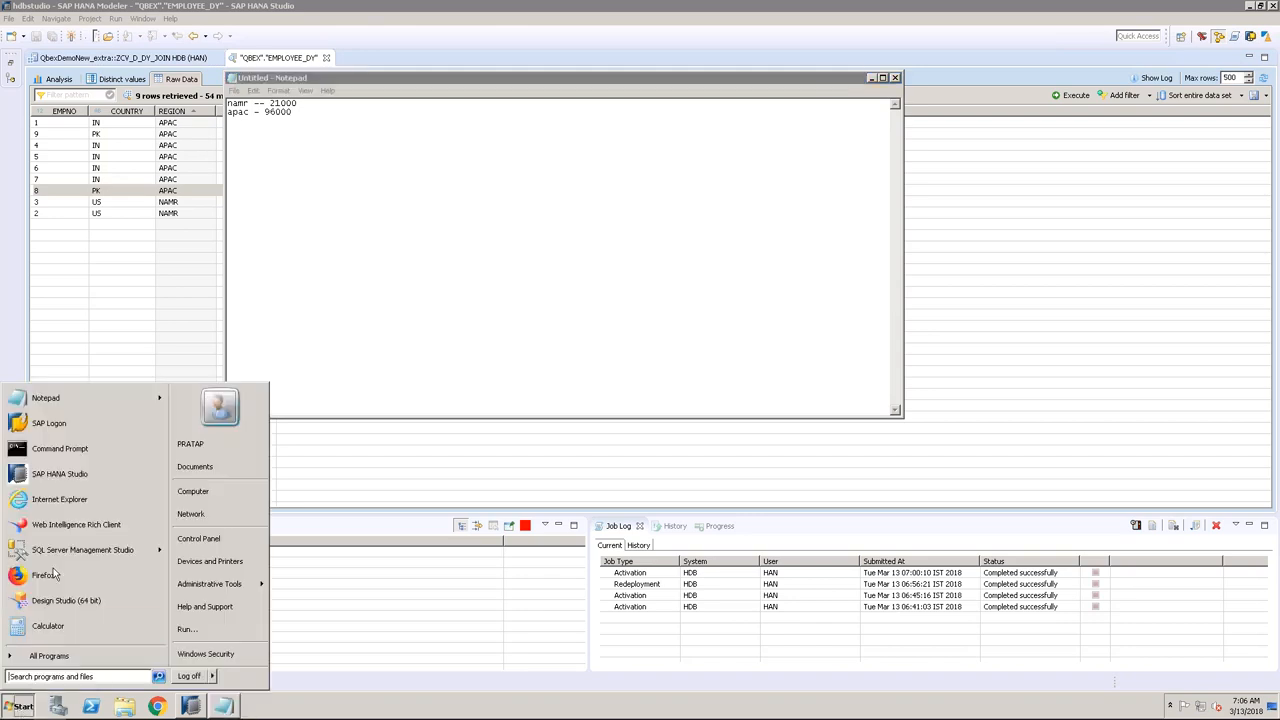
click(69, 626)
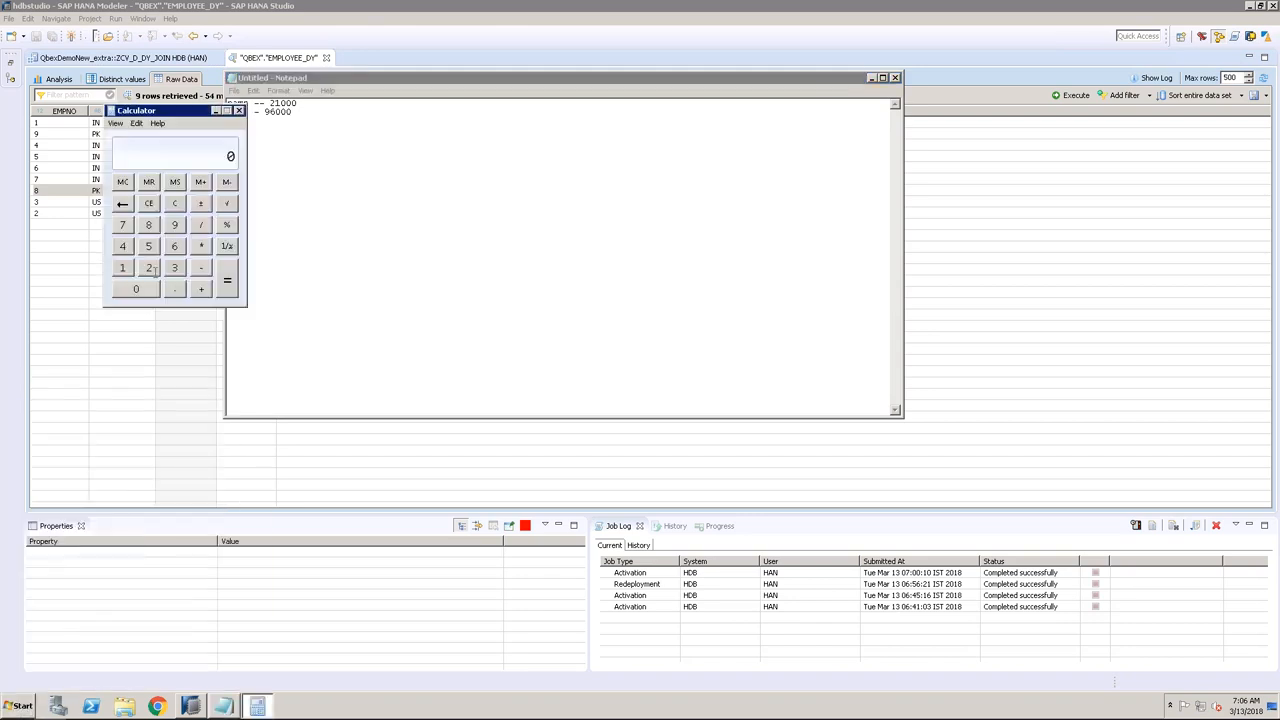
click(123, 268)
click(148, 268)
click(200, 246)
click(123, 226)
click(227, 282)
Step: Correct the apac figure in Notepad to 84000 and append "==" to the namr line
click(303, 110)
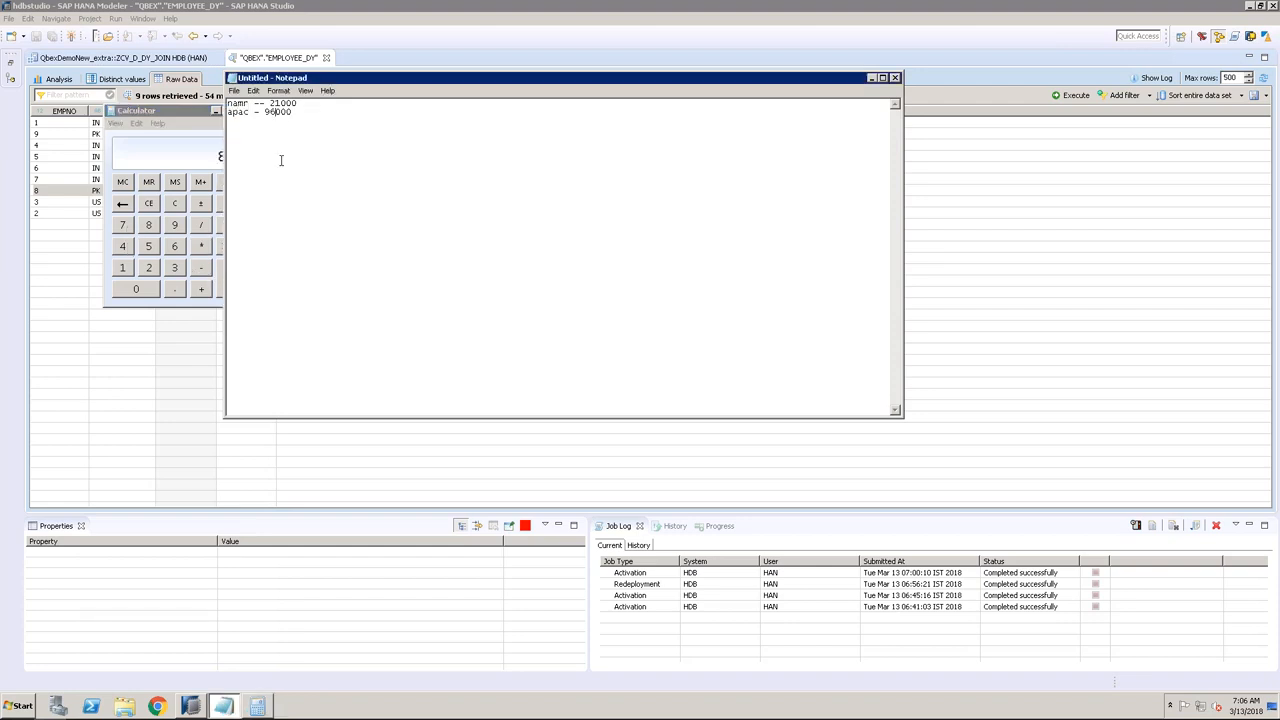
key(BackSpace)
key(BackSpace)
text(84)
drag(175, 114, 851, 301)
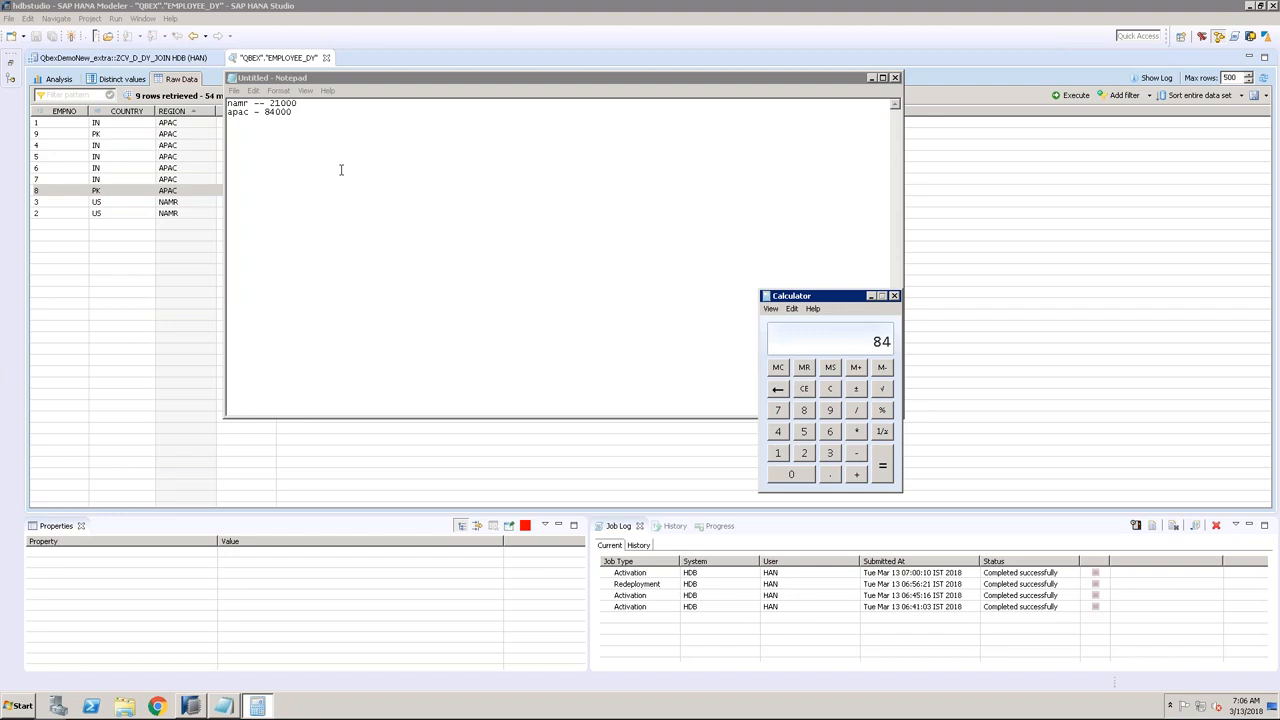
click(305, 105)
text(==)
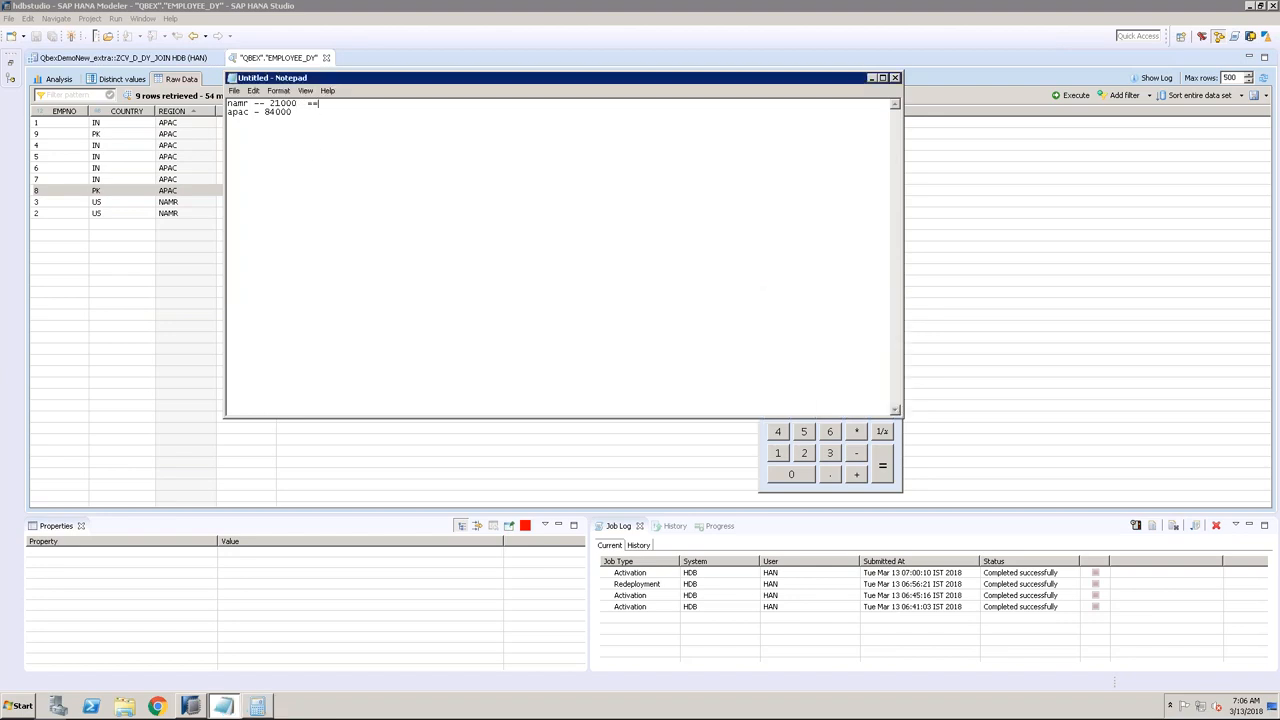
Step: Return to the EMPLOYEE_DY data and compare the employee numbers and regions of the two NAMR rows
click(143, 320)
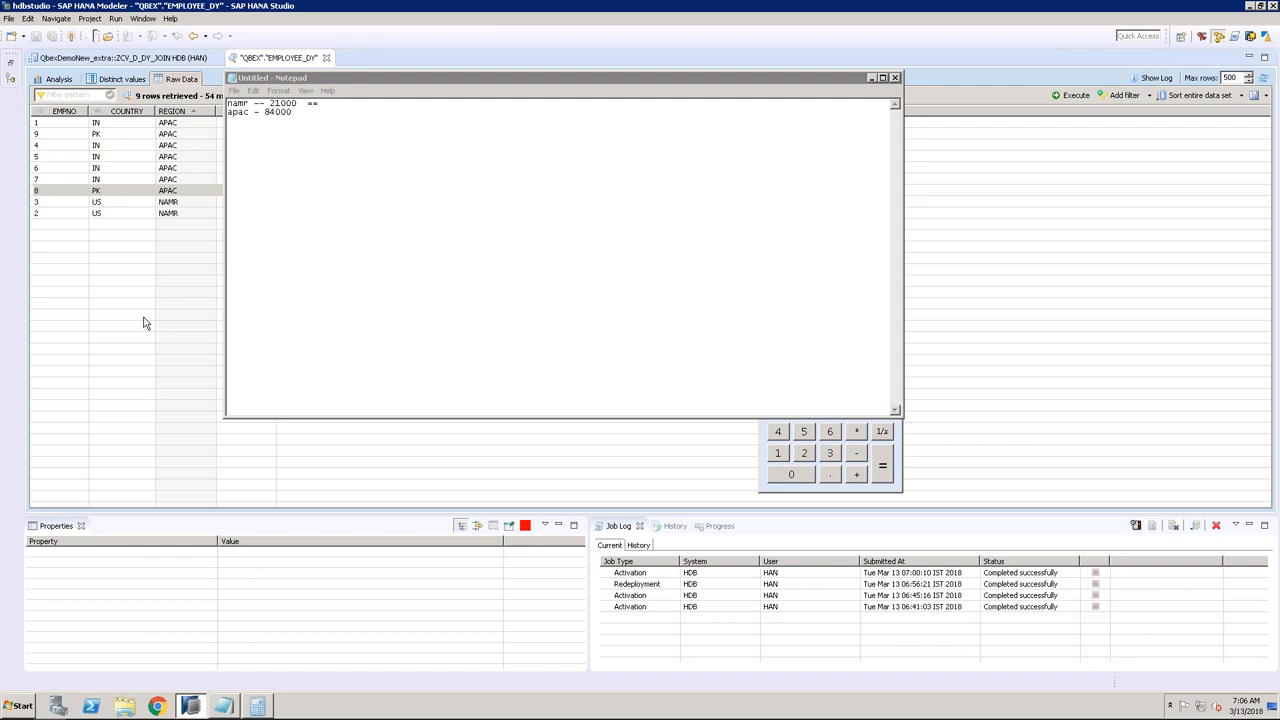
click(53, 204)
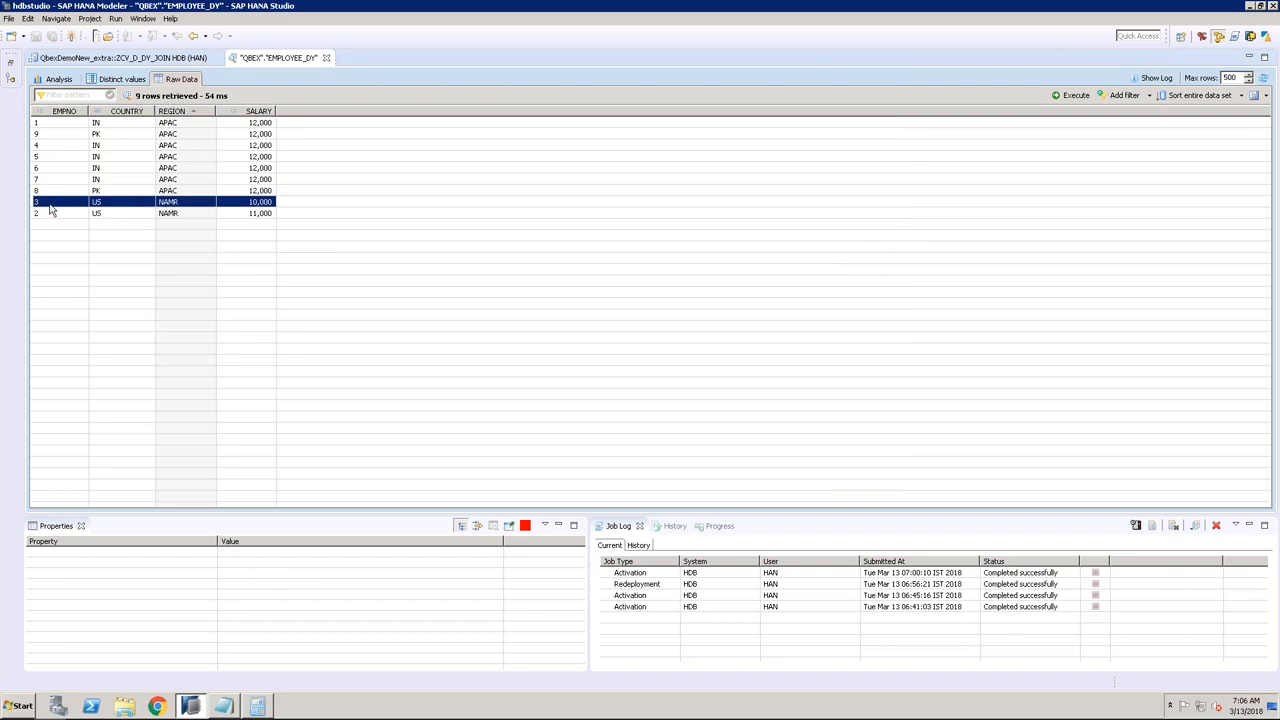
click(48, 215)
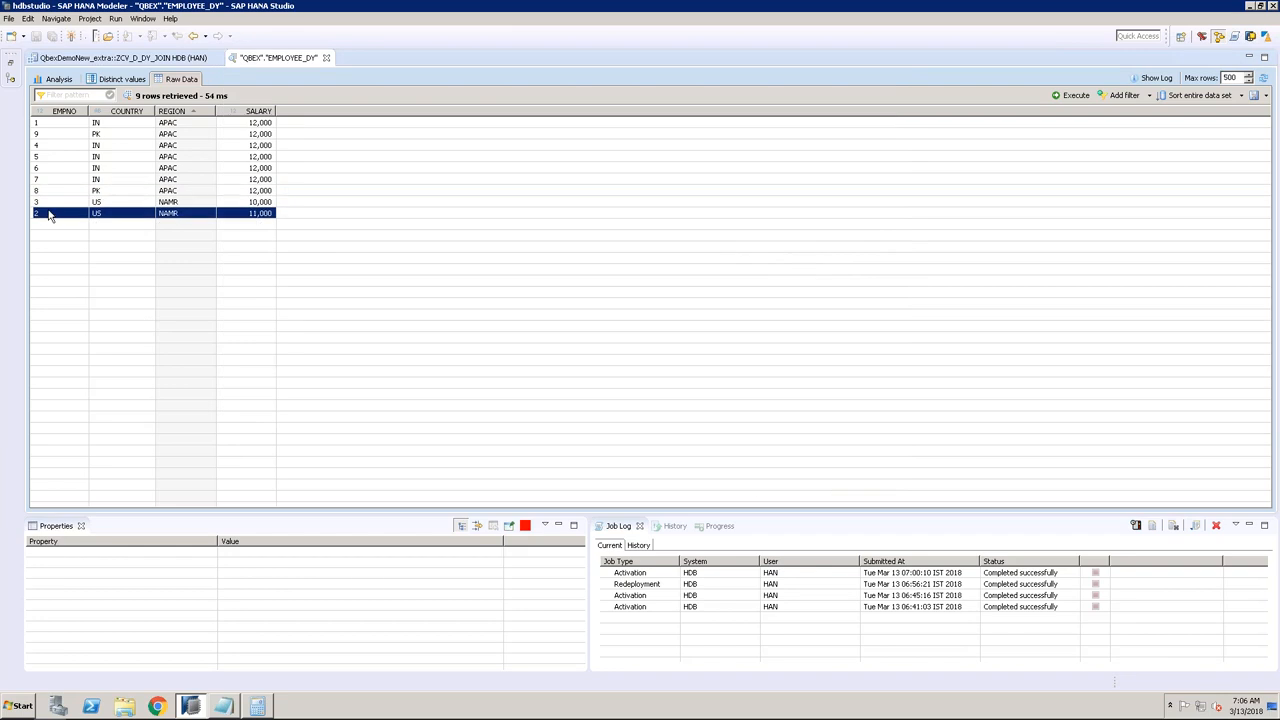
click(170, 205)
click(167, 215)
click(60, 203)
click(164, 215)
click(57, 203)
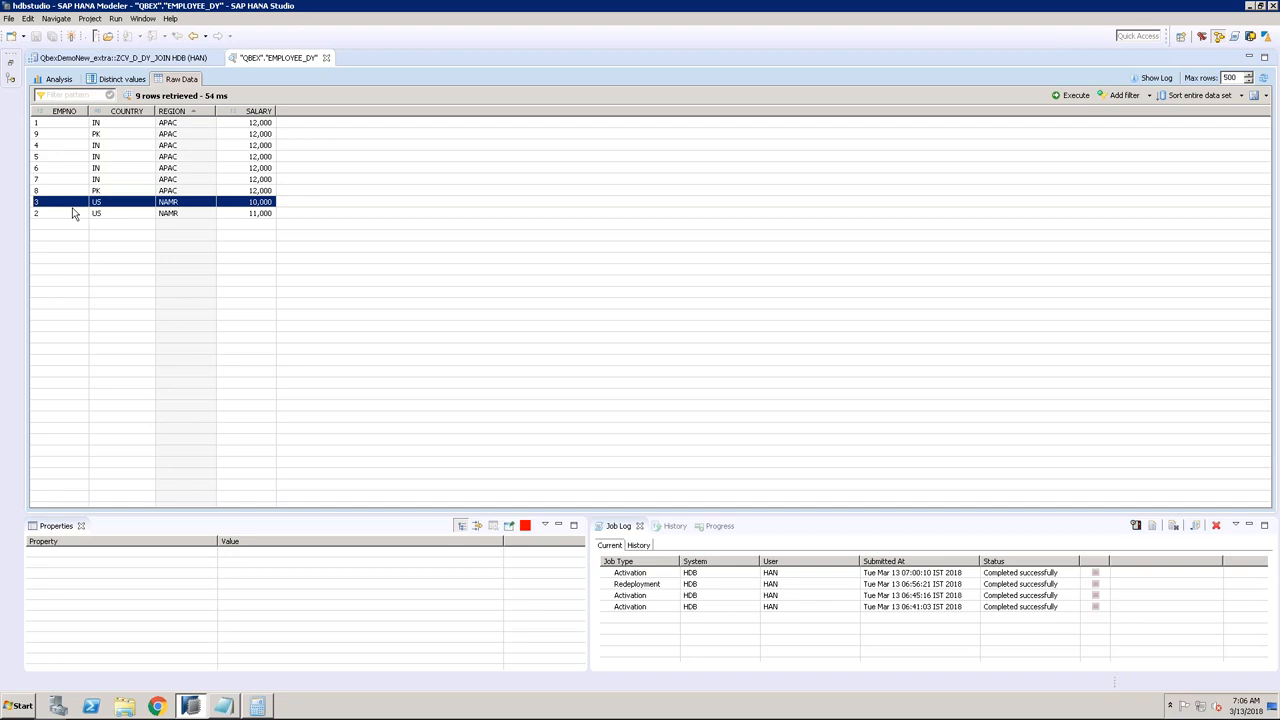
Step: Compare the namr total noted in Notepad with the APAC rows of EMPLOYEE_DY, and bring Calculator to the front
click(226, 708)
drag(381, 86, 584, 89)
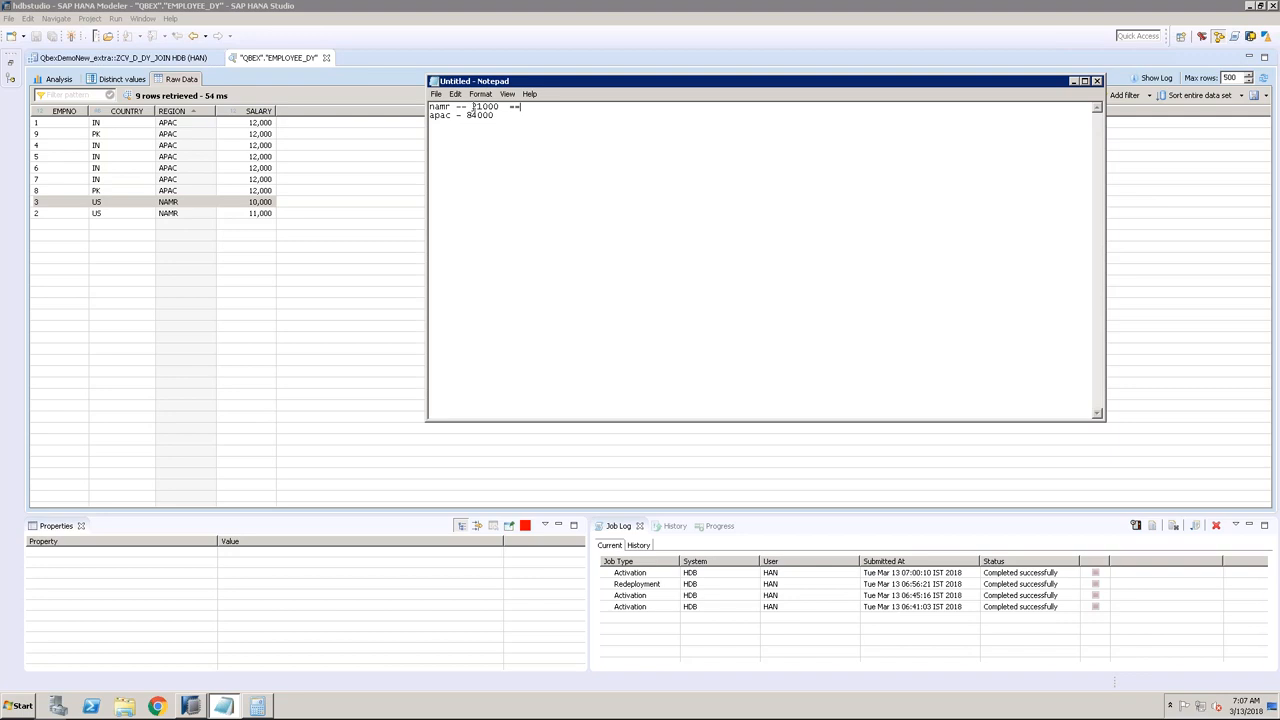
drag(472, 106, 500, 106)
click(61, 172)
click(56, 192)
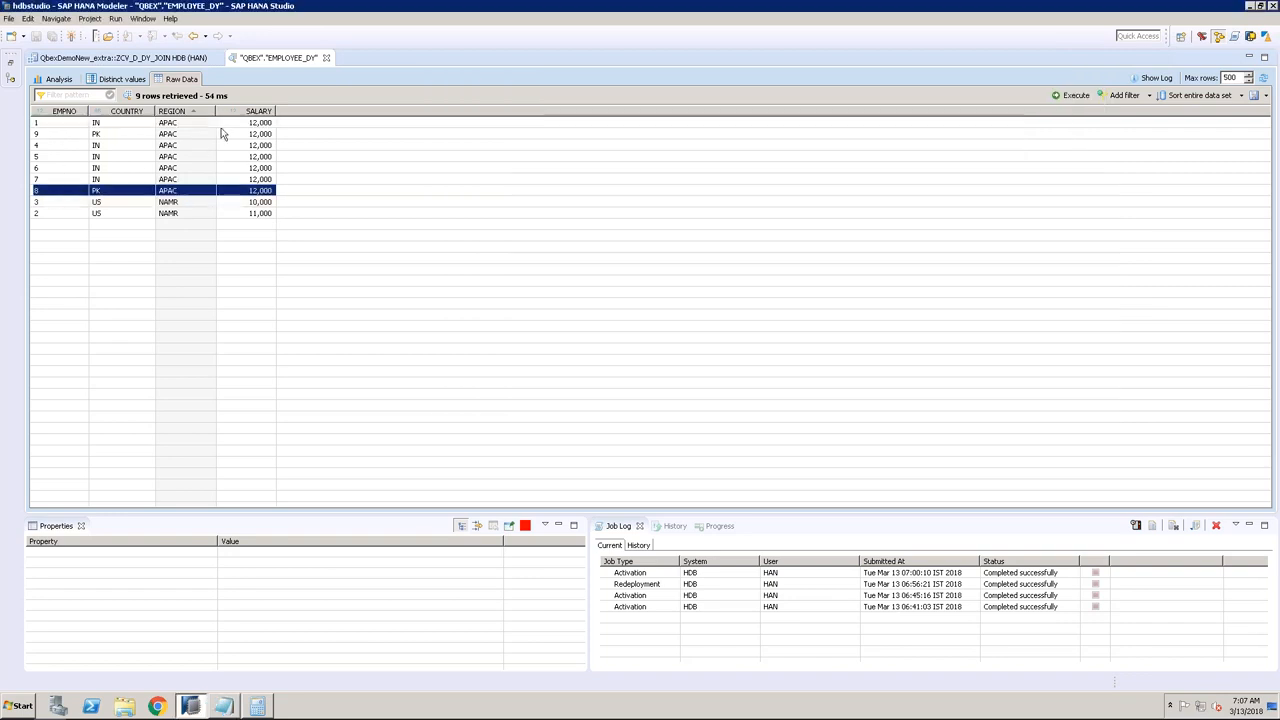
click(224, 706)
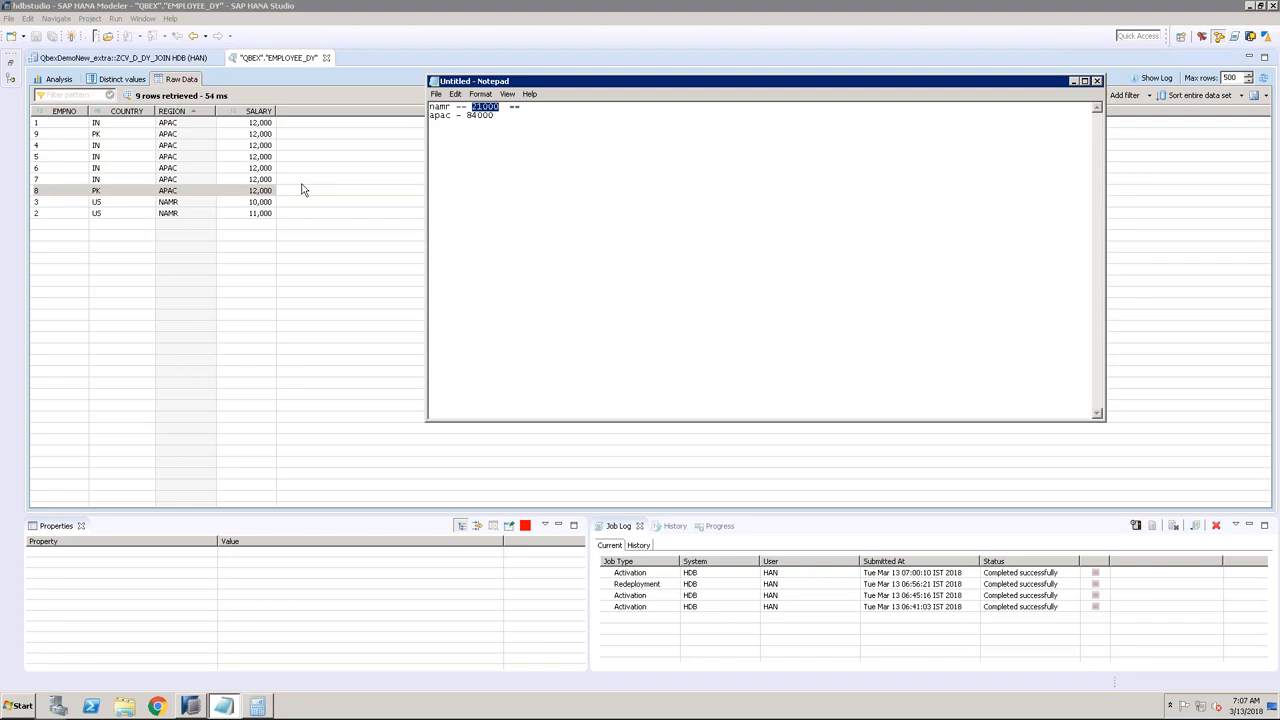
click(258, 703)
click(836, 388)
click(805, 412)
click(783, 430)
click(789, 476)
double_click(789, 476)
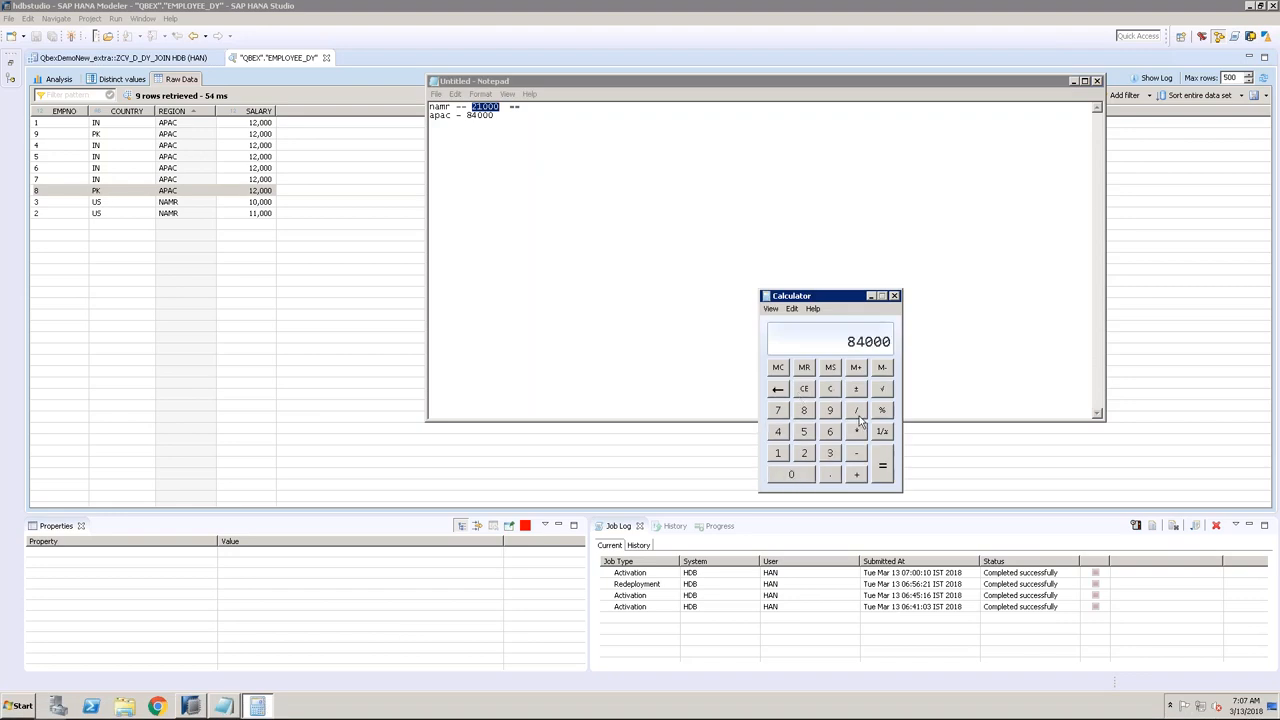
click(830, 389)
Step: Divide 12000 by 84000 in Calculator to get one APAC employee's share of the regional salary
click(779, 453)
click(803, 453)
double_click(797, 476)
click(794, 476)
click(856, 410)
click(803, 410)
click(777, 431)
double_click(791, 474)
click(791, 474)
click(886, 468)
Step: Return to the EMPLOYEE_DY data in SAP HANA Studio, sort it by COUNTRY and examine the IN rows
click(361, 143)
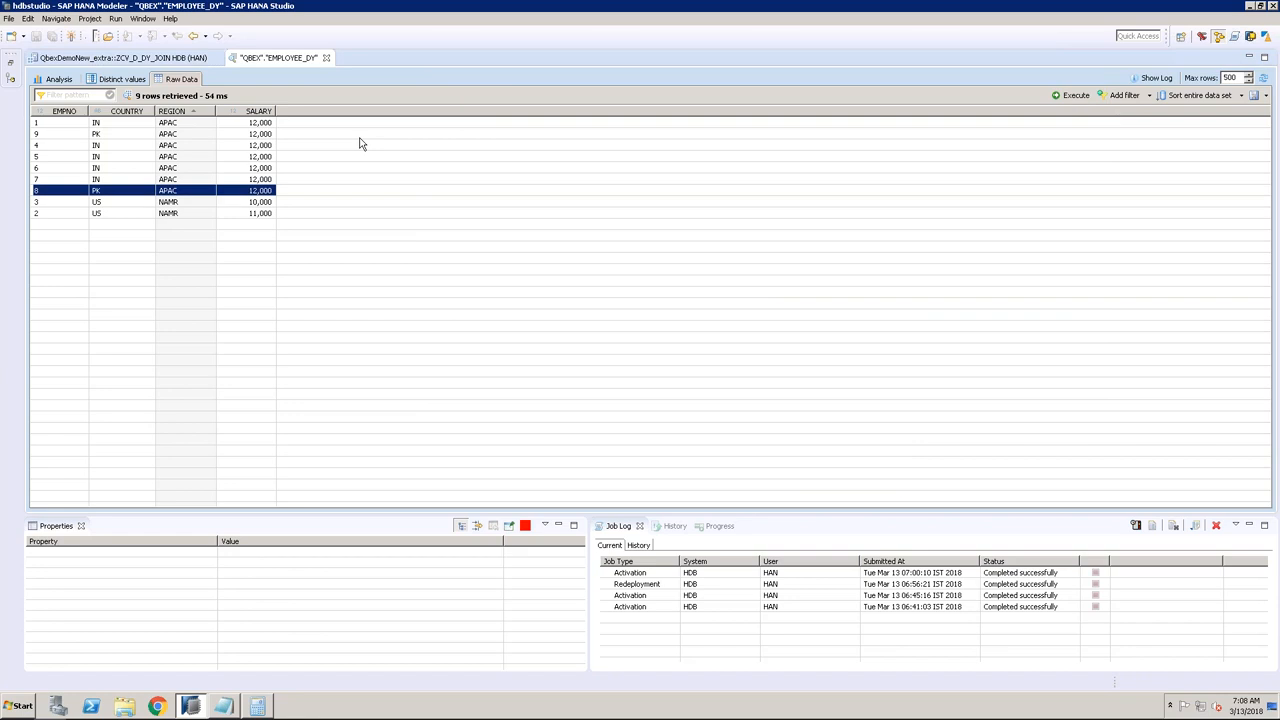
click(137, 111)
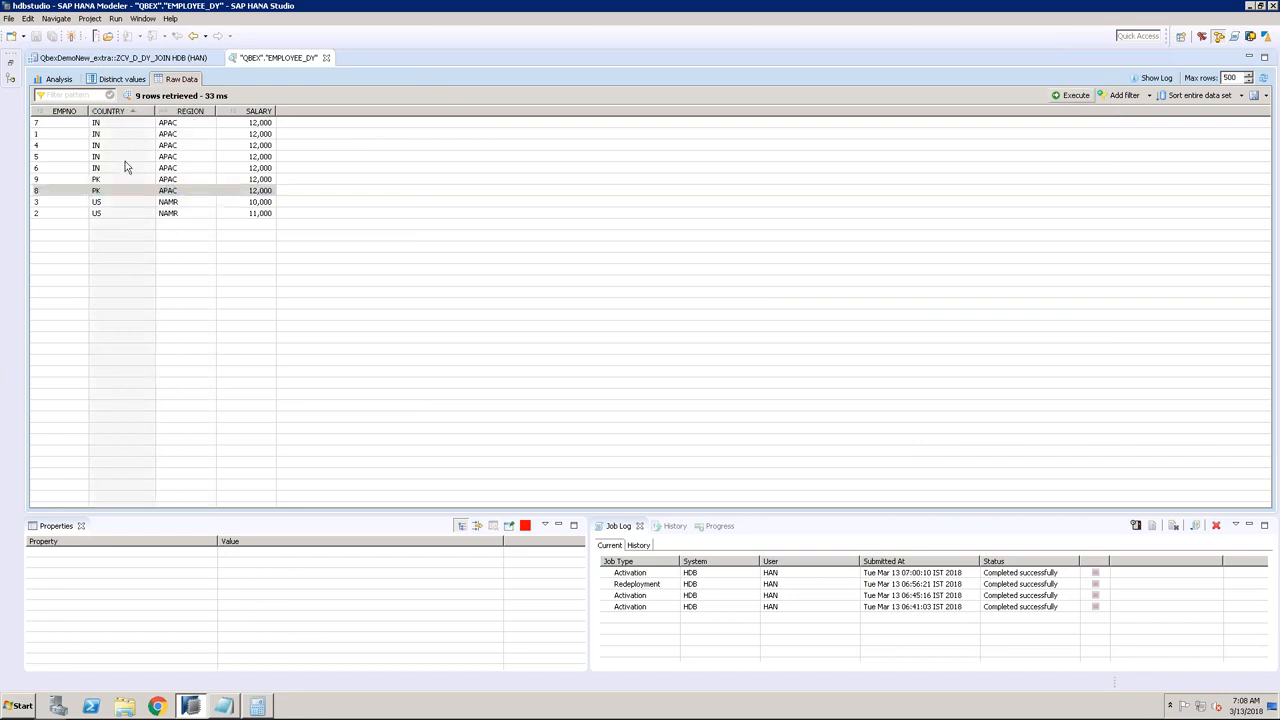
click(125, 169)
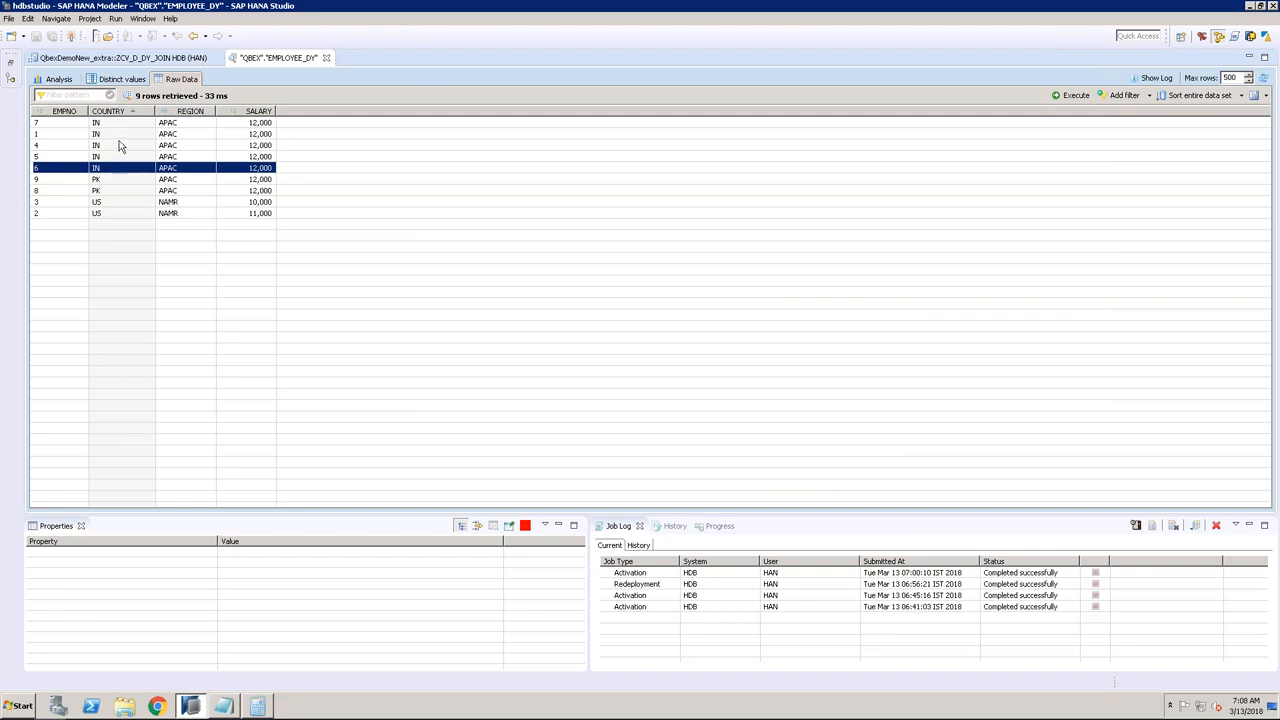
click(113, 123)
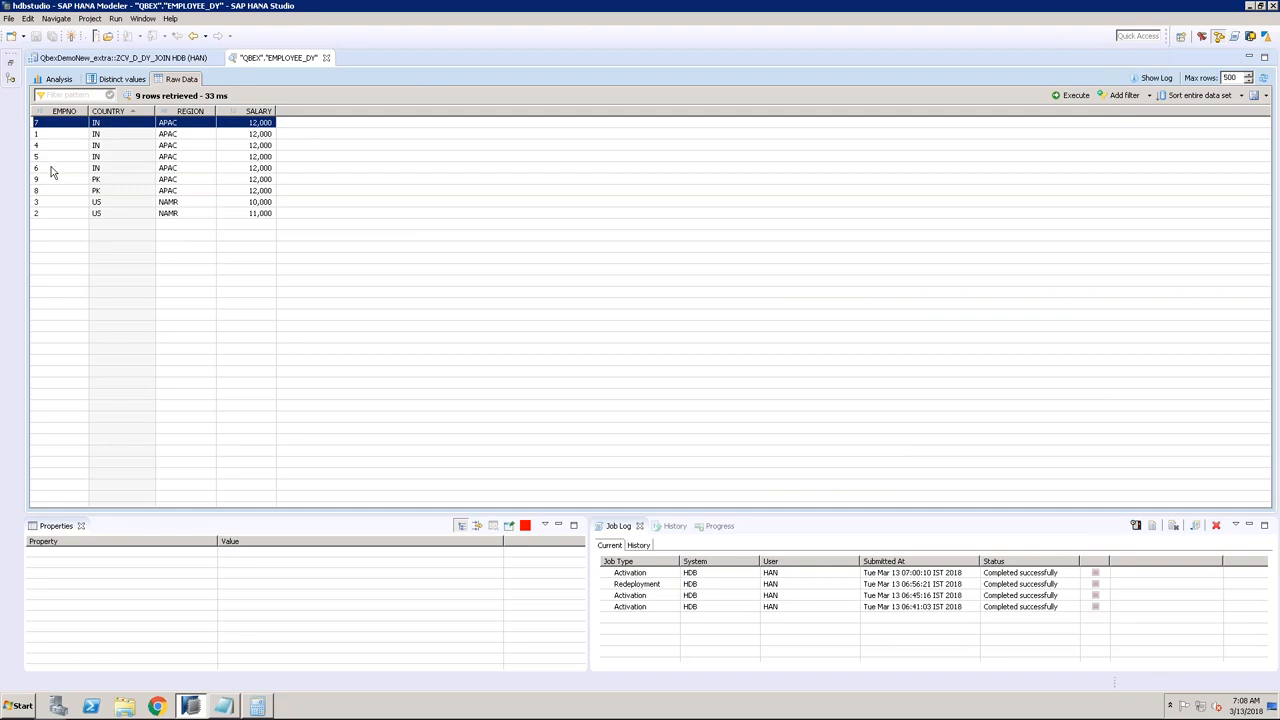
Step: Compare the EMPLOYEE_DY rows by country, selecting the IN rows, the two PK rows and the two US rows in turn
shift+click(53, 170)
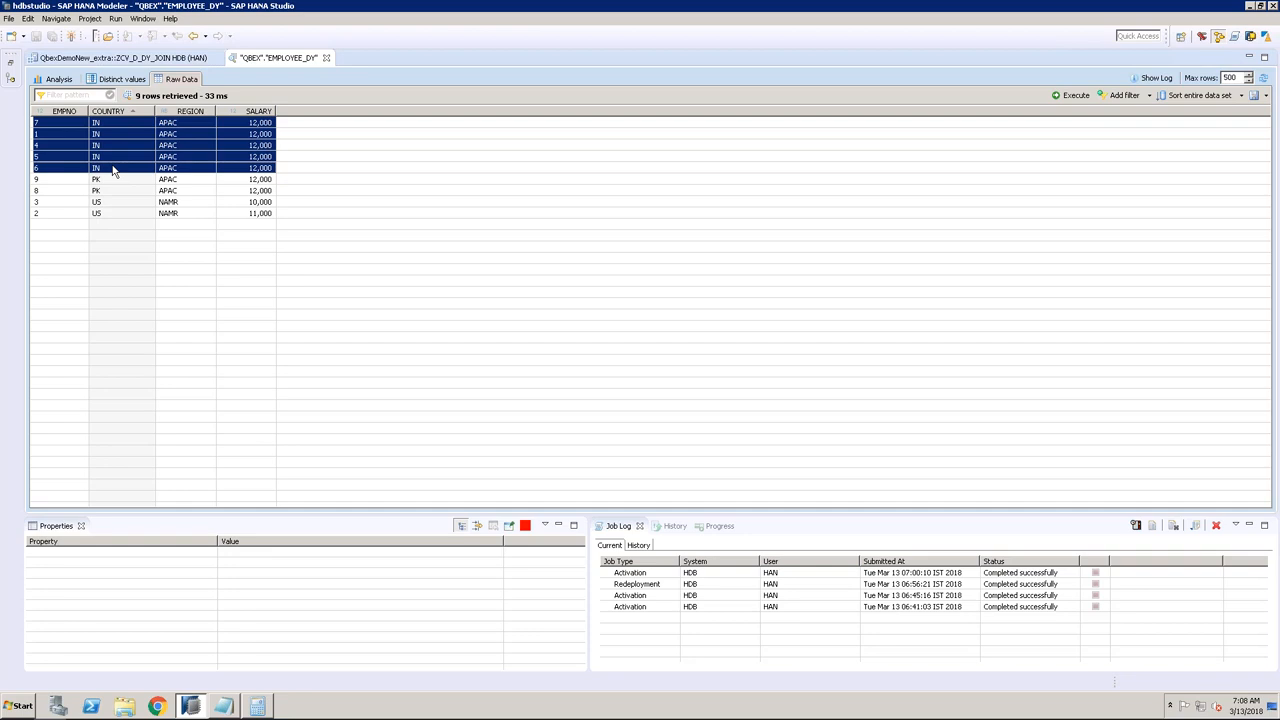
click(58, 180)
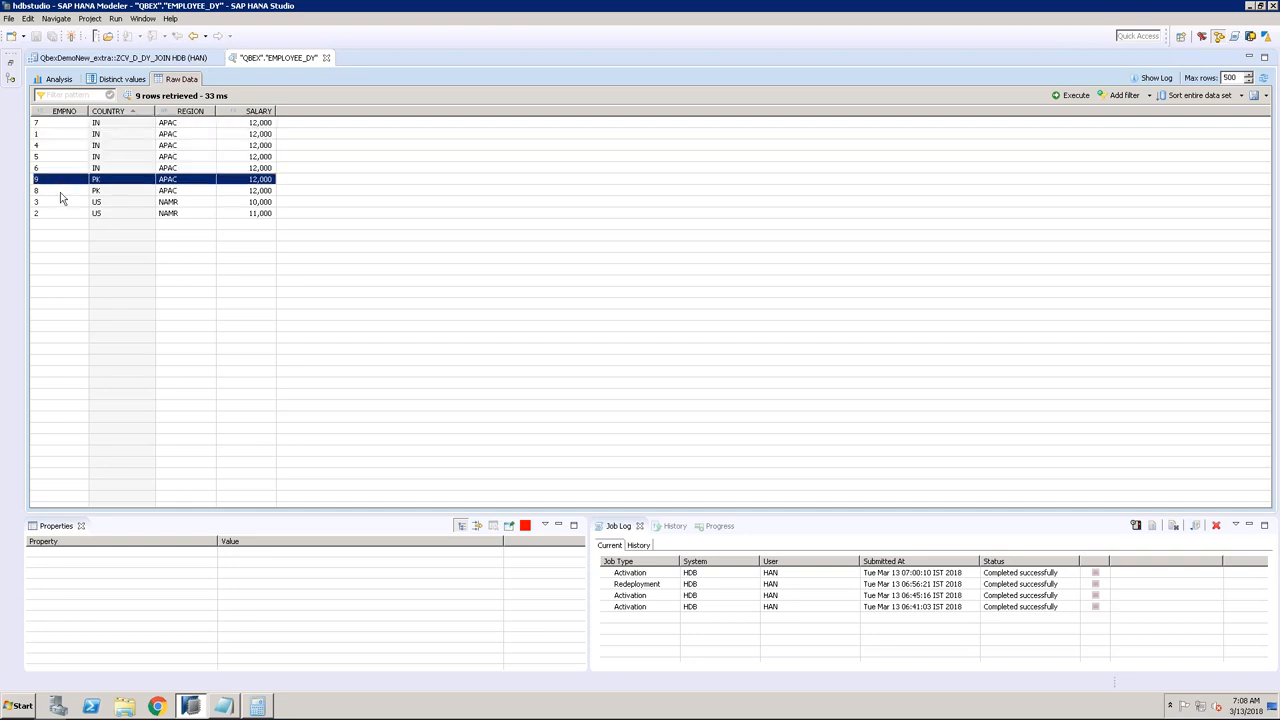
click(62, 192)
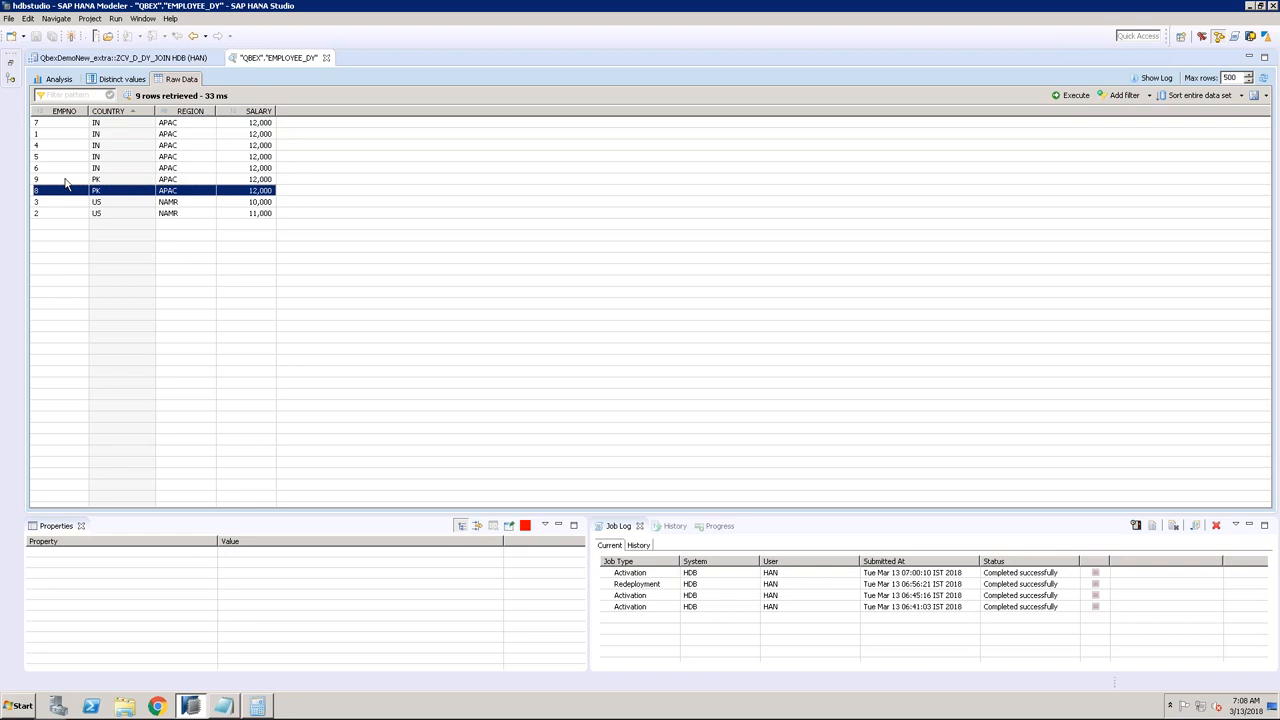
ctrl+click(65, 182)
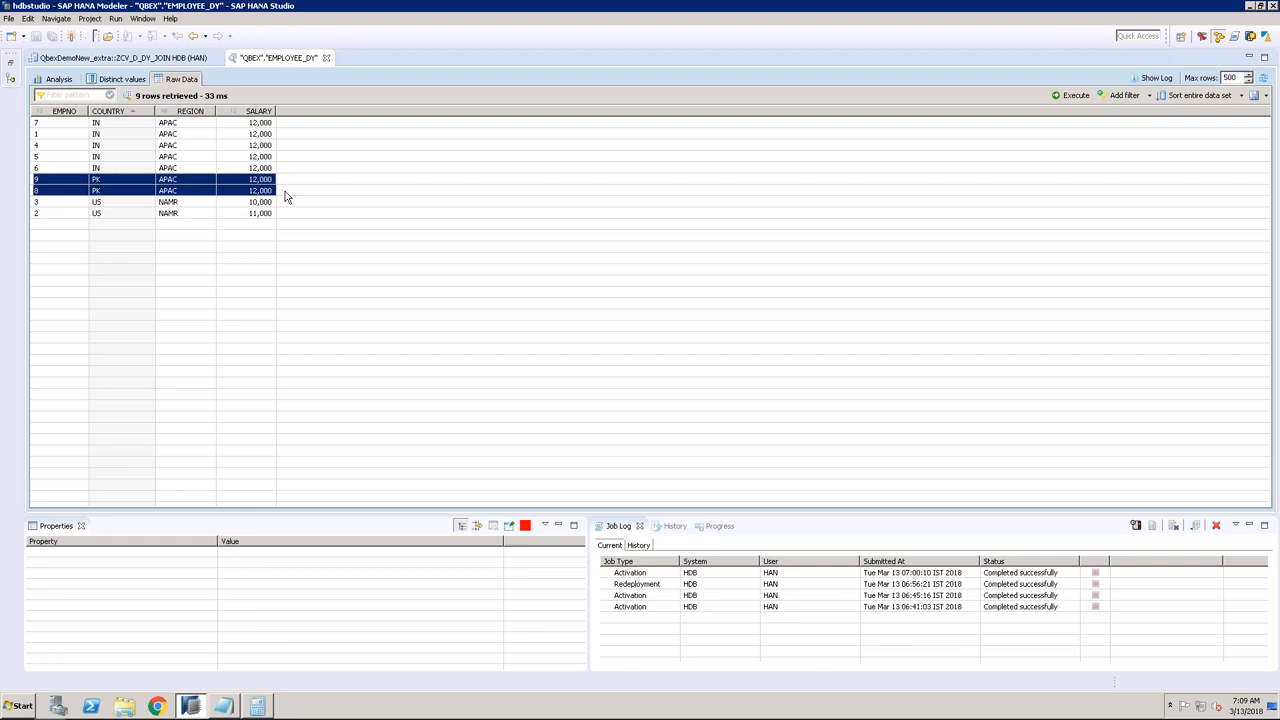
click(48, 205)
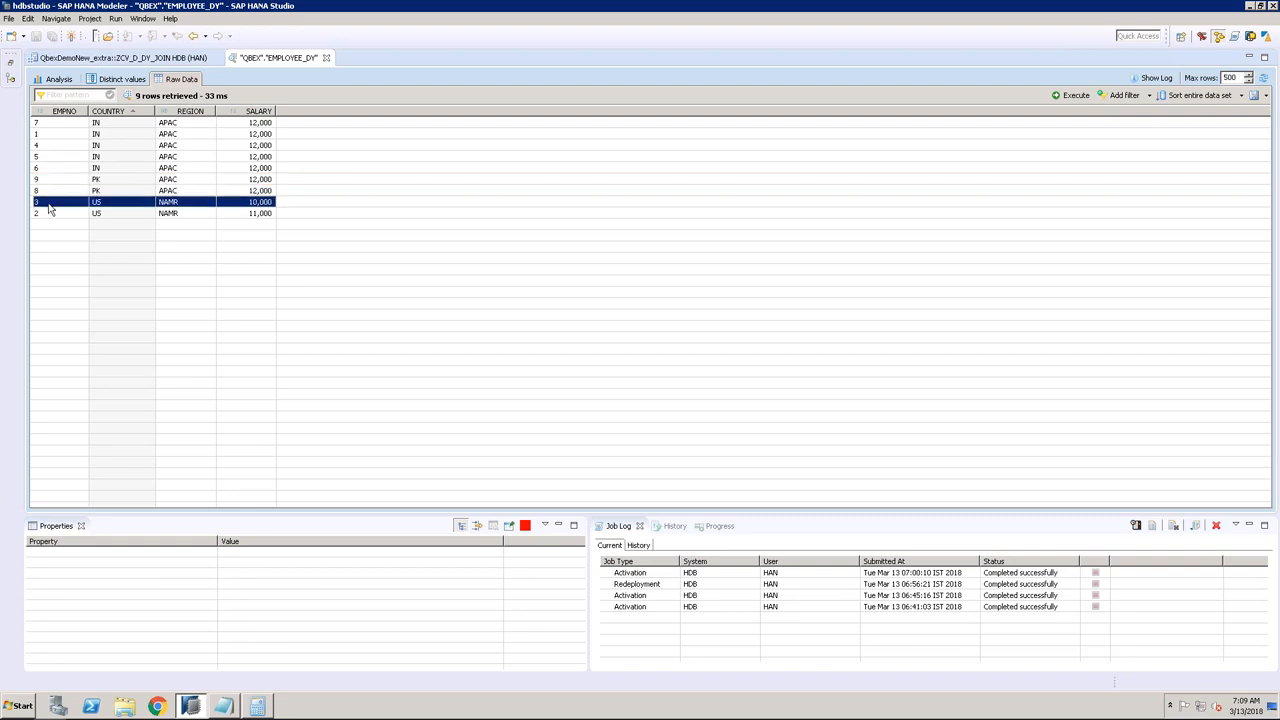
shift+click(48, 215)
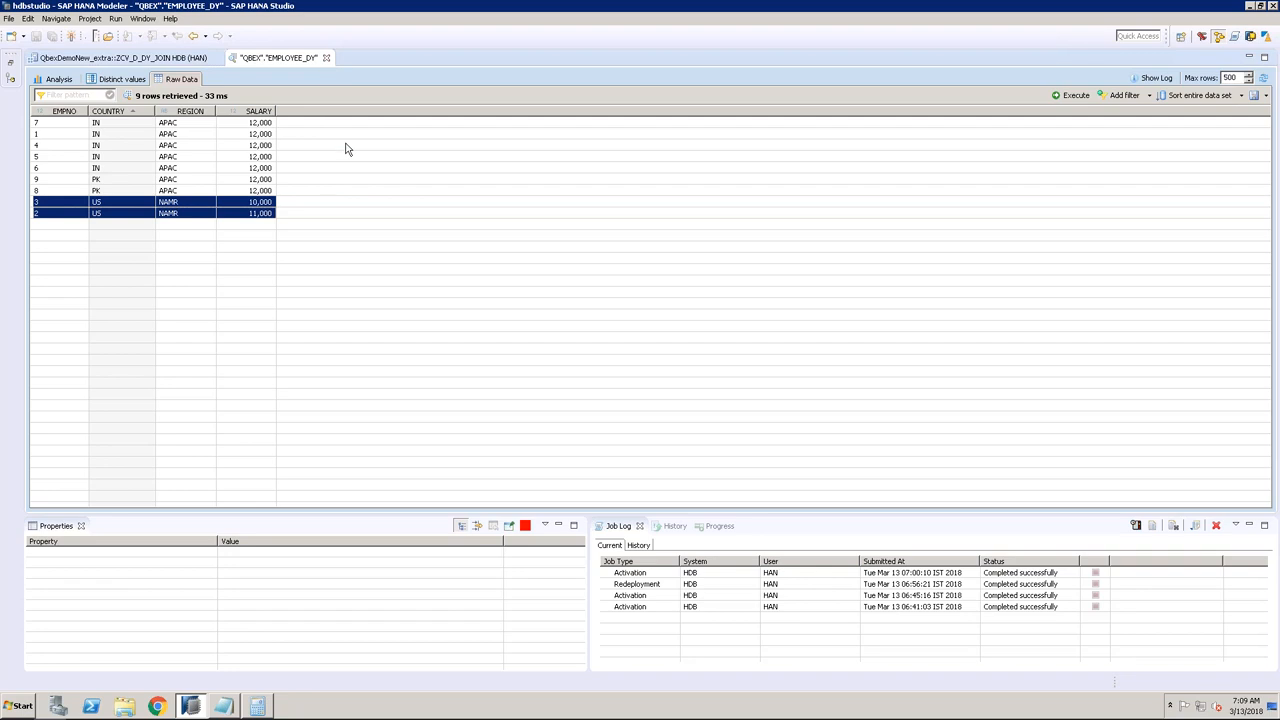
Step: Close the EMPLOYEE_DY data preview and inspect the columns of Projection_1 and Aggregation_1 in ZCV_D_DY_JOIN
click(326, 58)
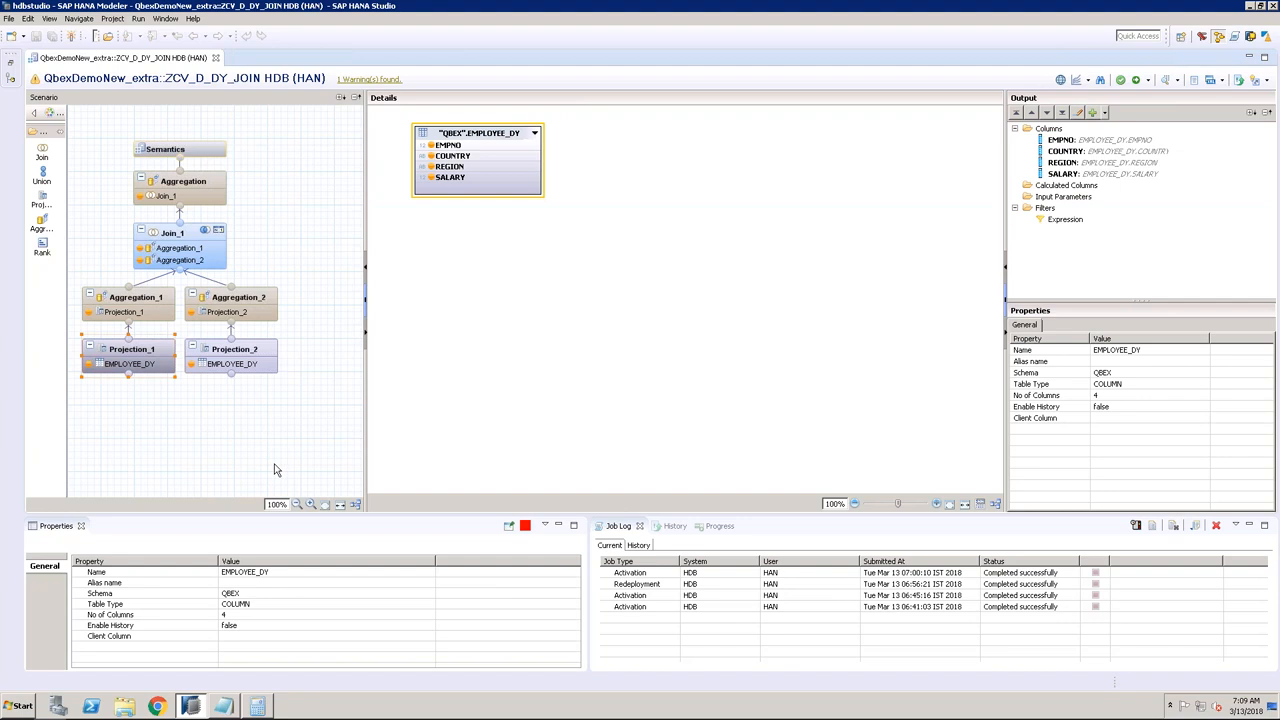
click(155, 355)
click(155, 355)
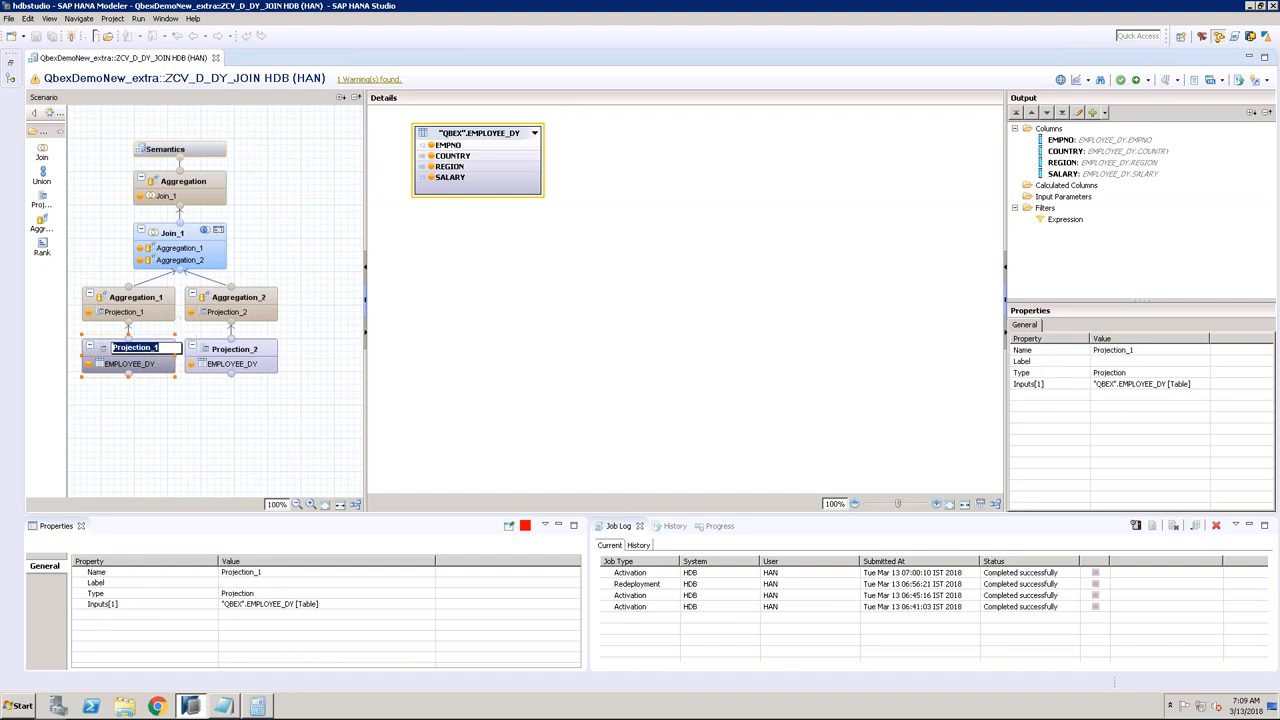
click(160, 403)
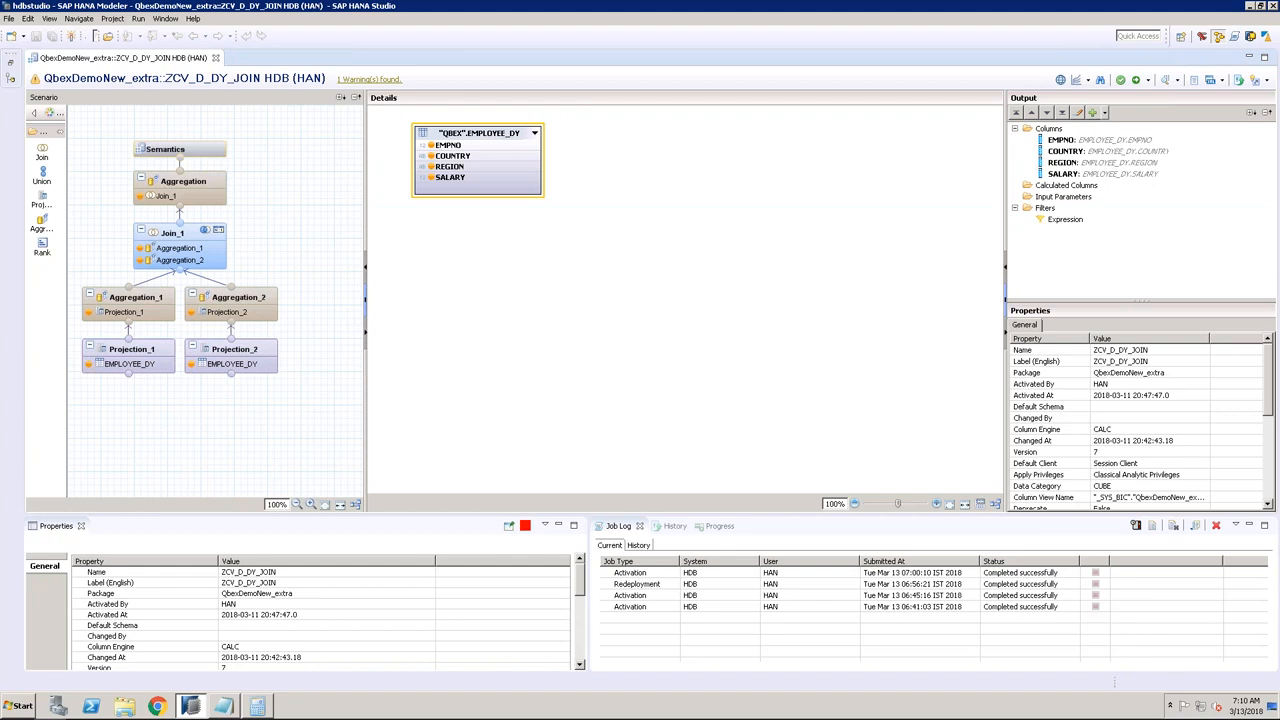
click(148, 355)
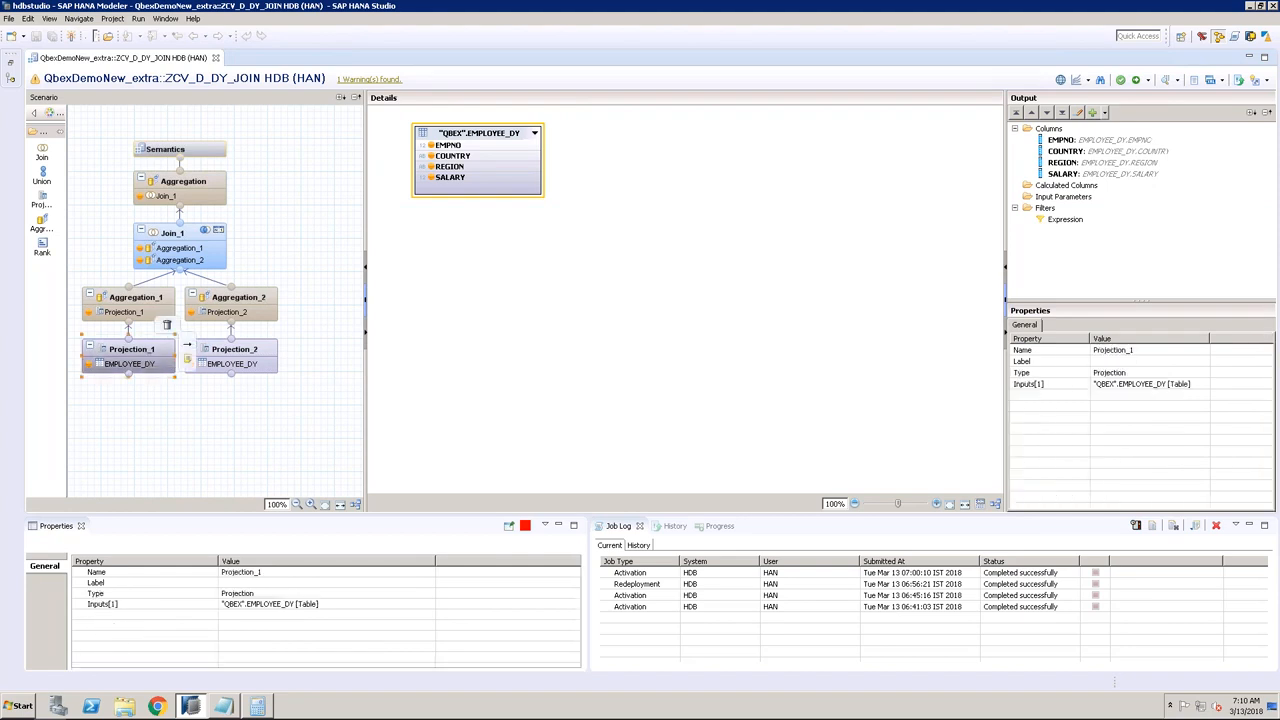
click(470, 180)
click(150, 302)
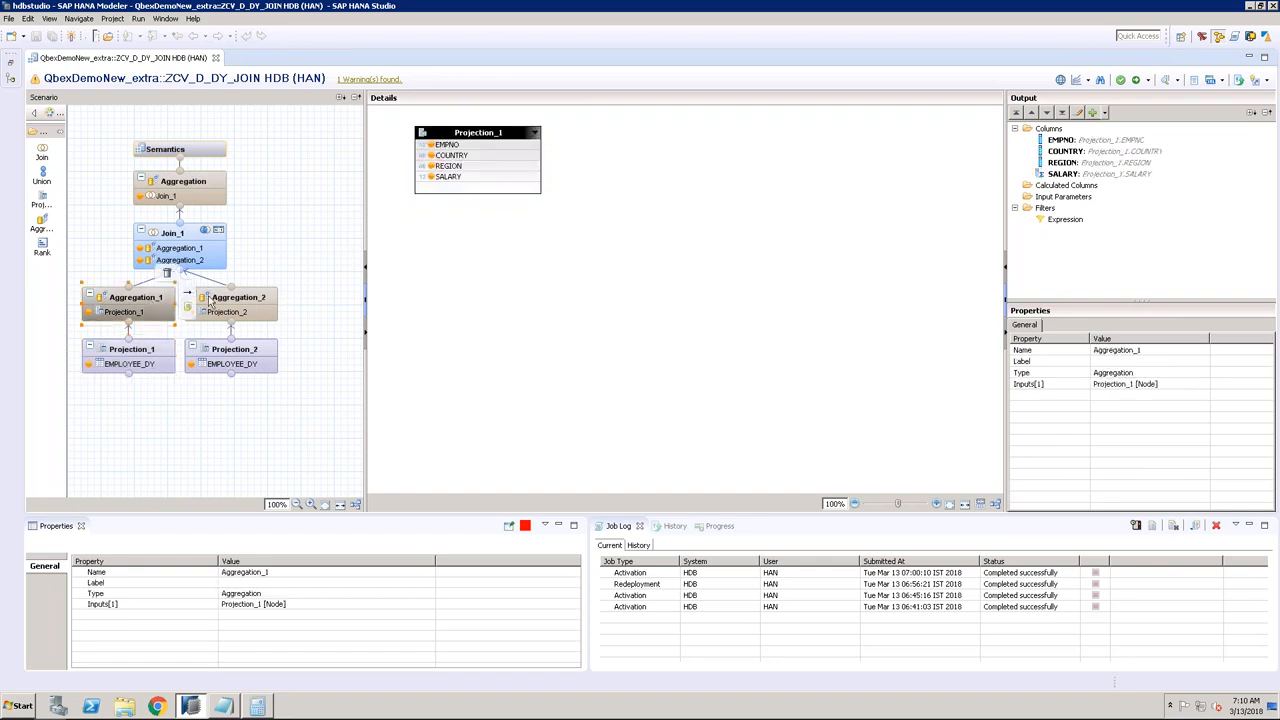
Step: Preview the raw data of the Aggregation_1 node sorted by COUNTRY and close the preview
click(1089, 177)
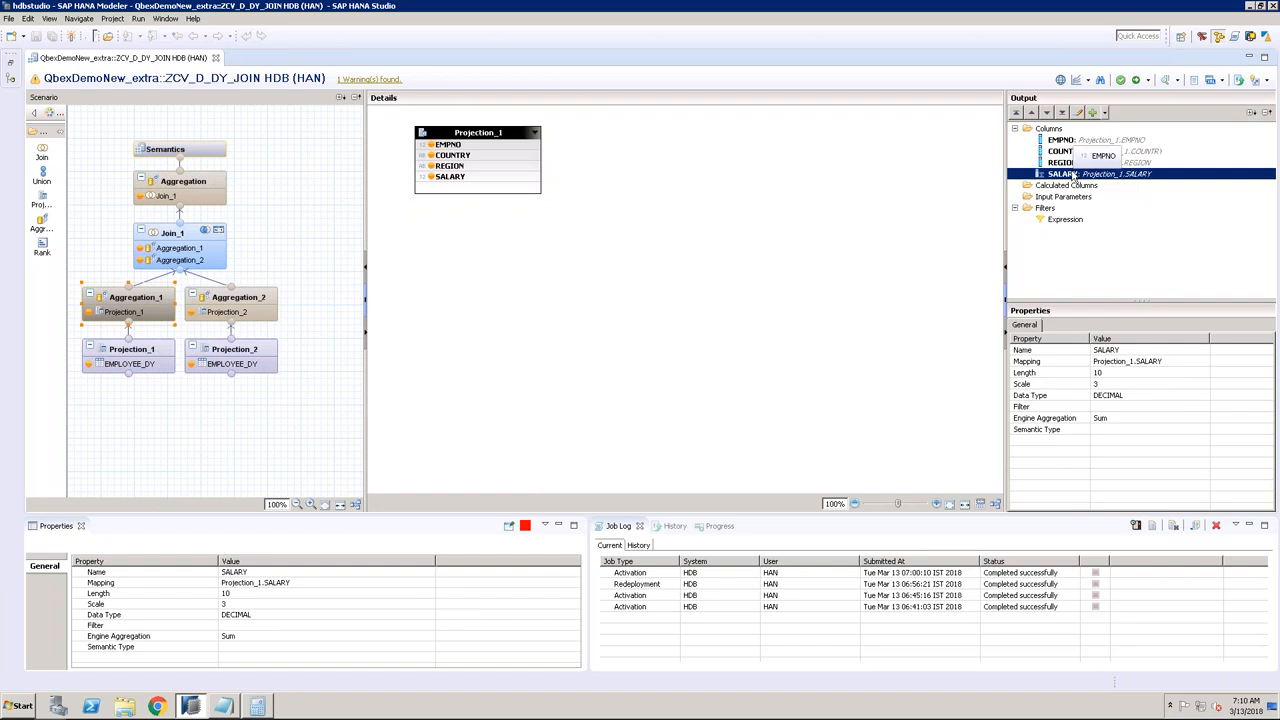
right_click(497, 145)
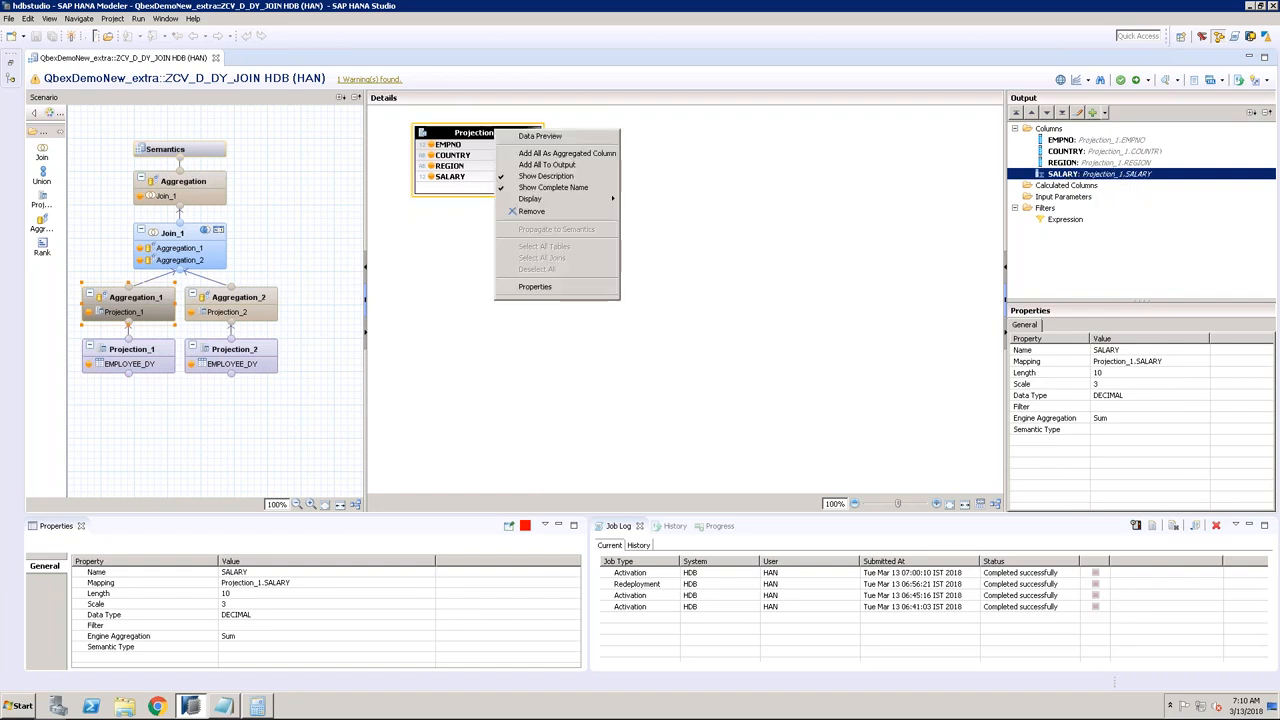
click(138, 300)
right_click(138, 298)
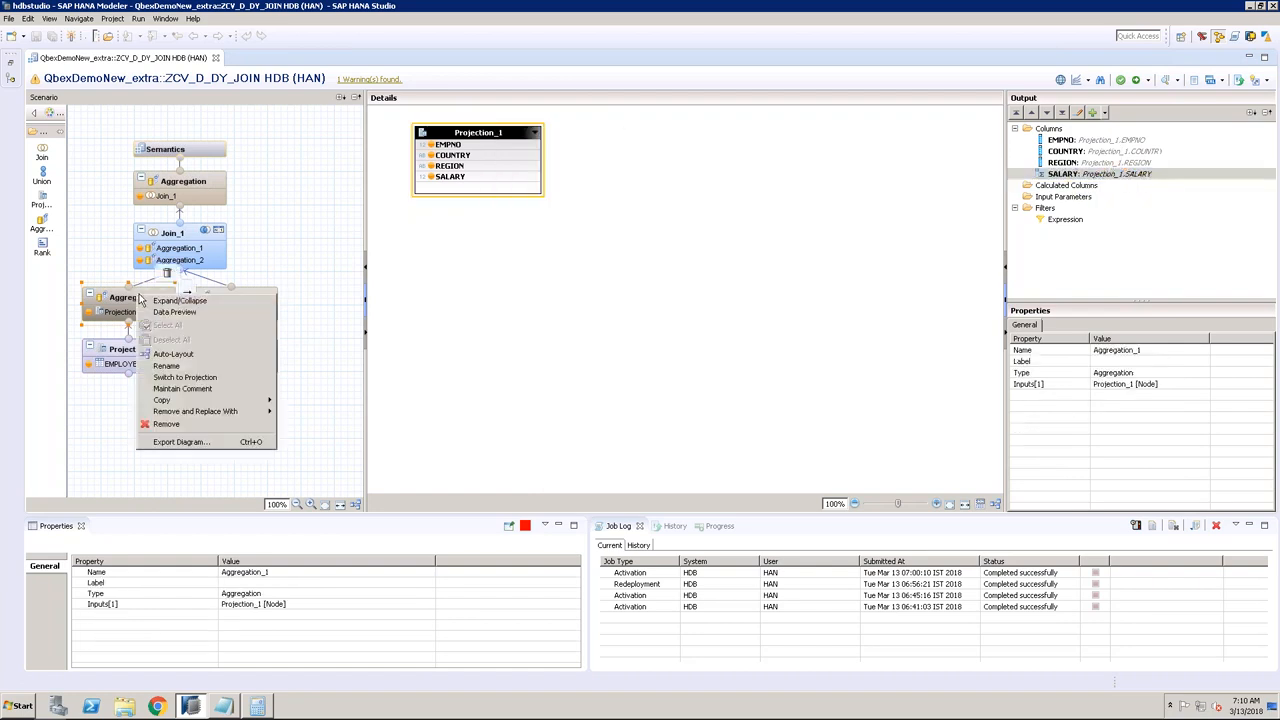
click(179, 312)
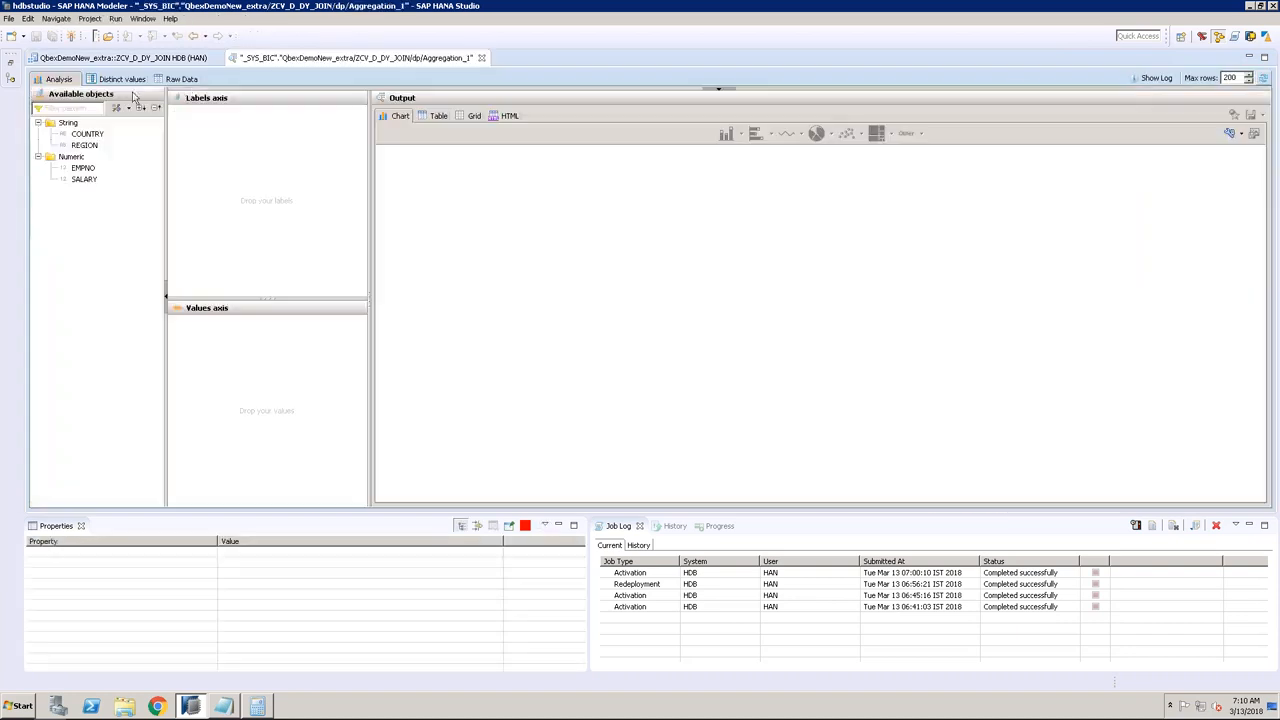
click(181, 79)
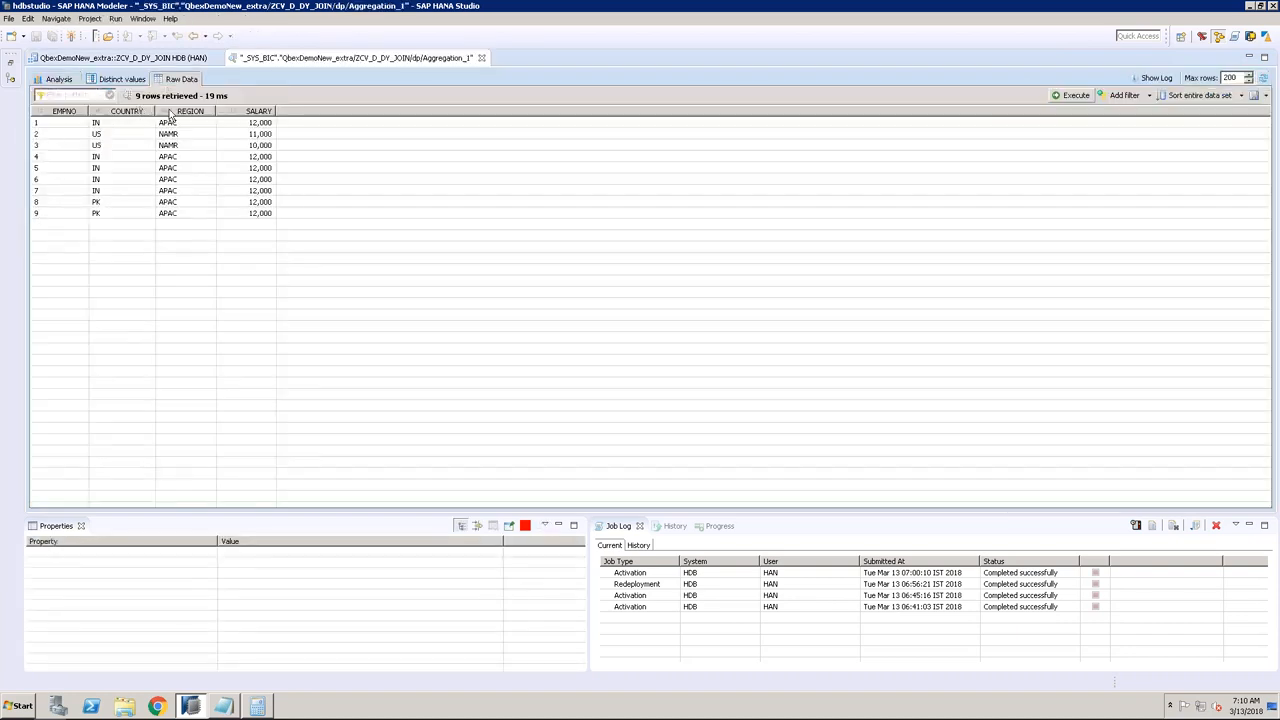
click(132, 111)
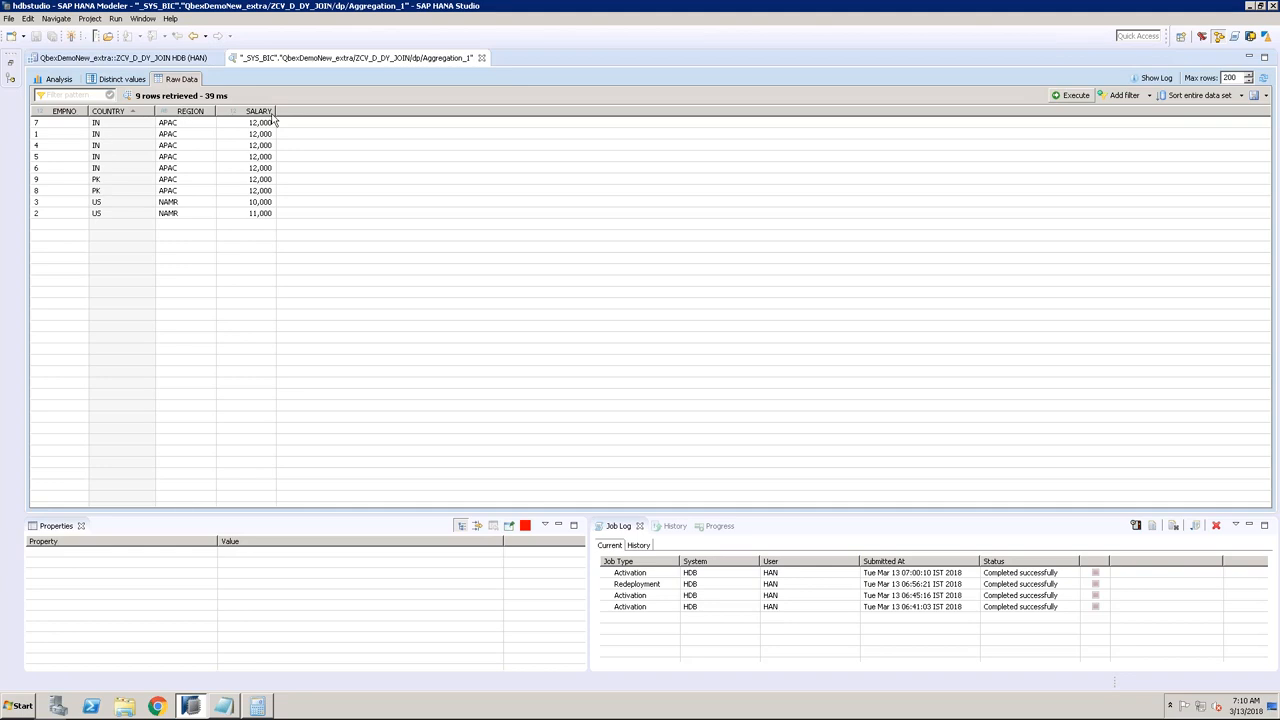
click(481, 57)
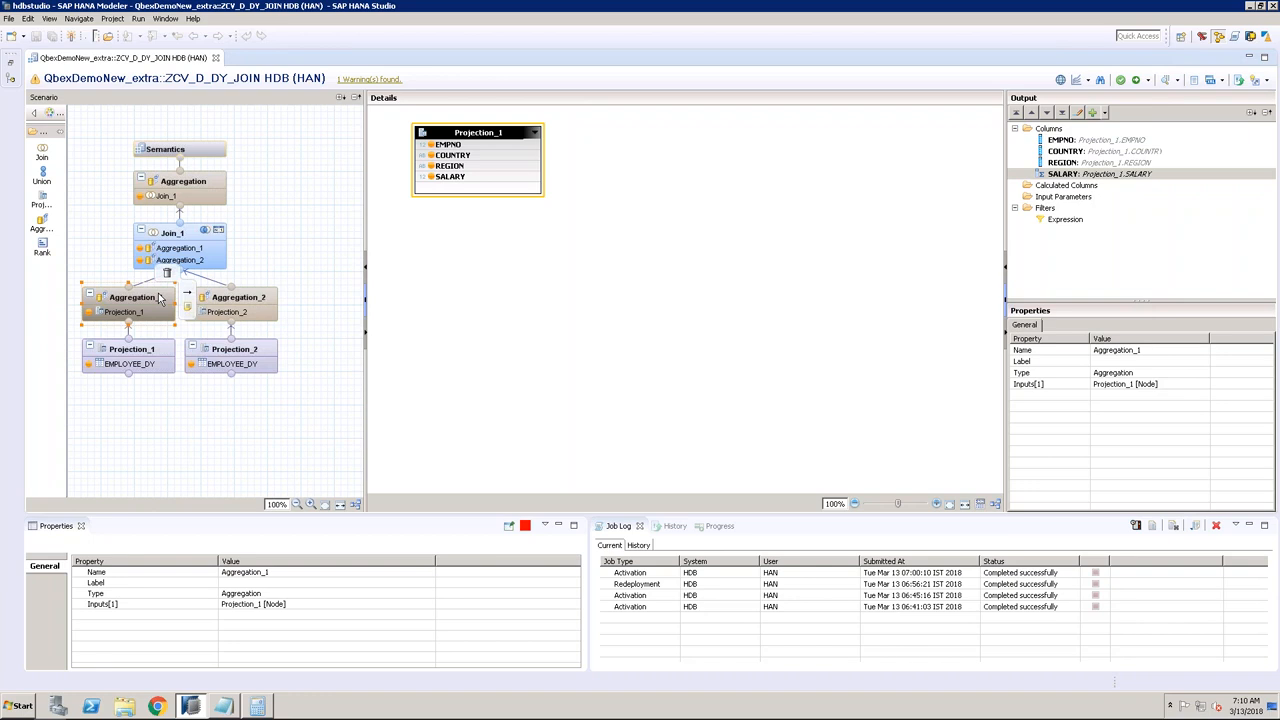
Step: Review the Projection_2 node's columns and preview its raw data, closing the preview when done
click(238, 356)
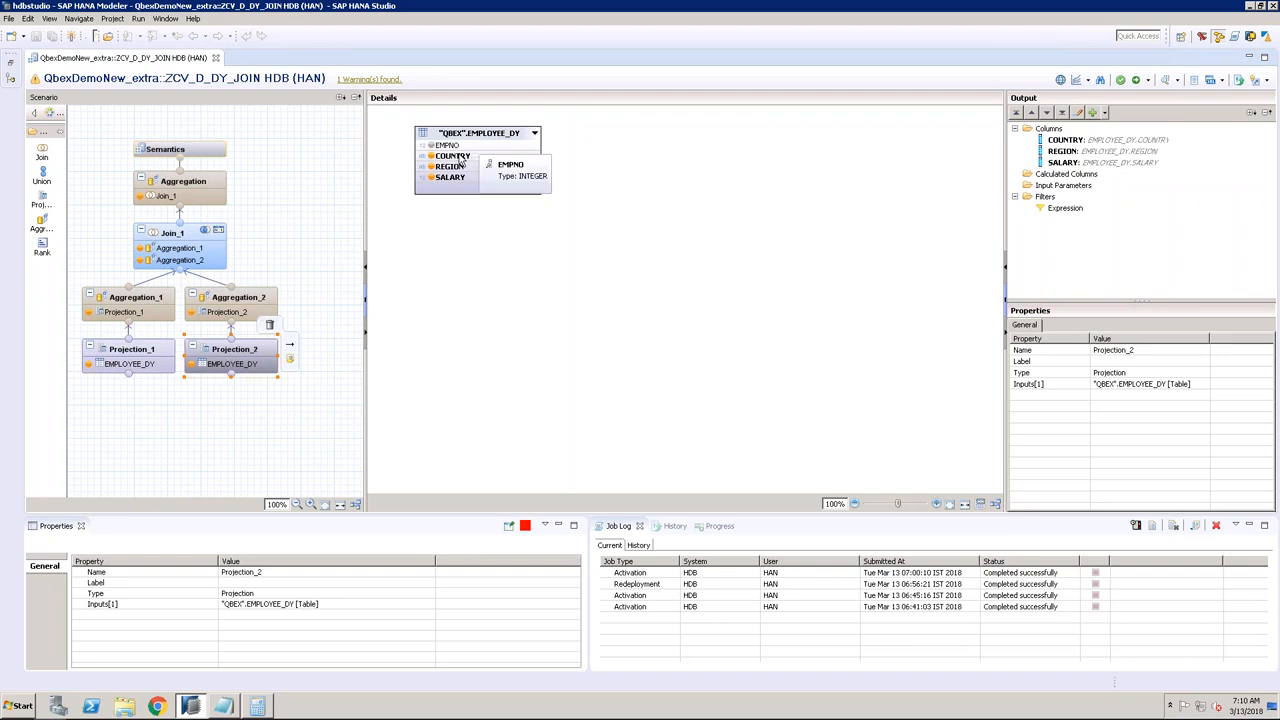
right_click(254, 345)
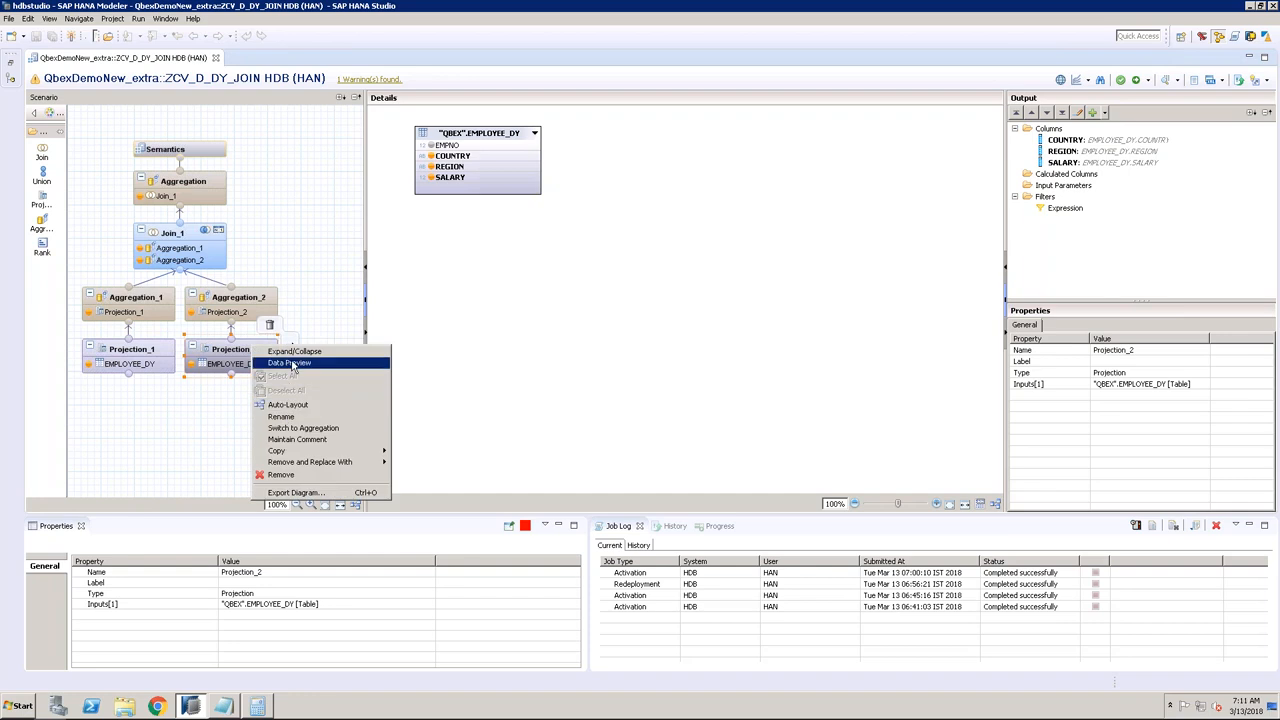
click(290, 363)
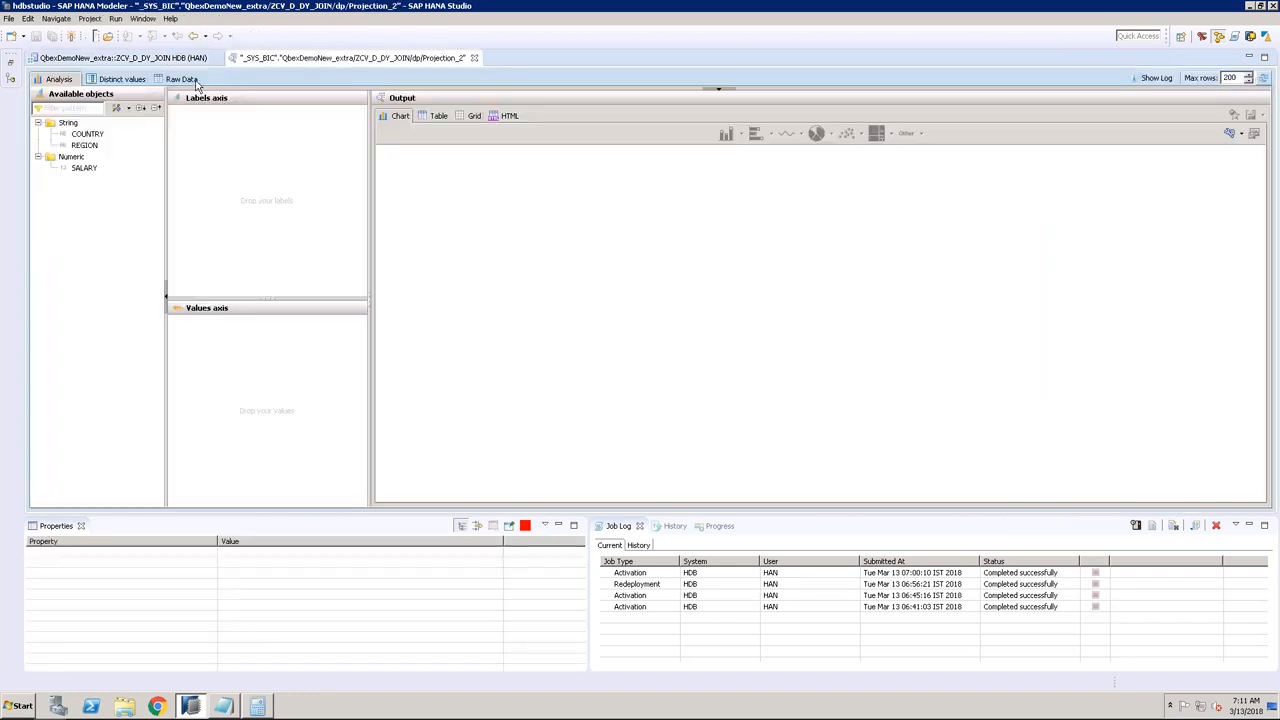
click(195, 81)
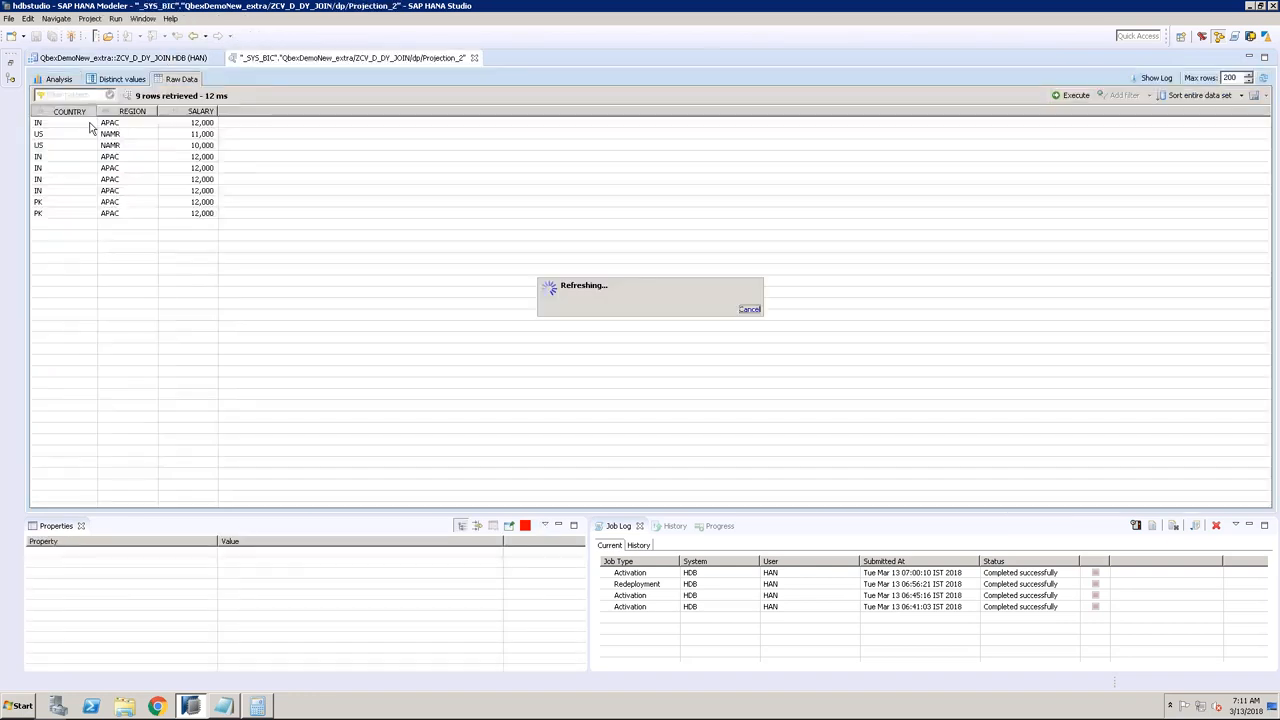
click(474, 60)
Step: Check the TOTALSALARY output column of the Aggregation_2 node and preview the node's raw data
click(262, 305)
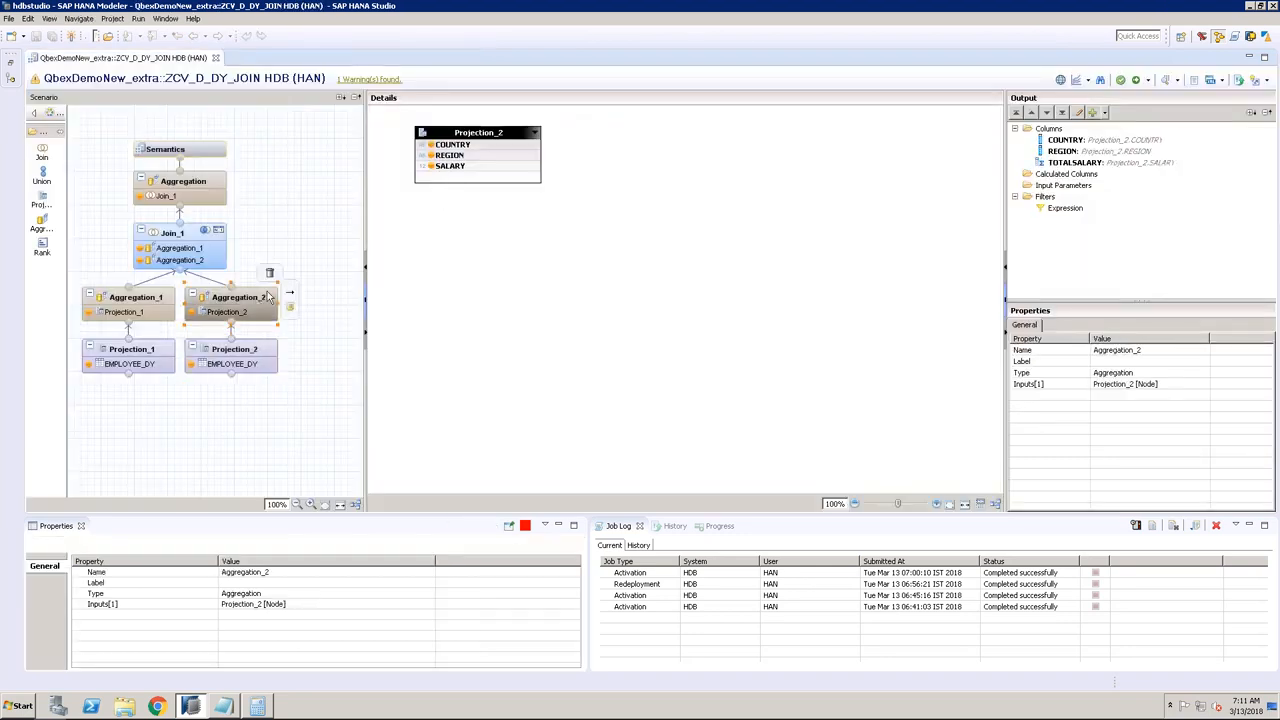
click(1067, 164)
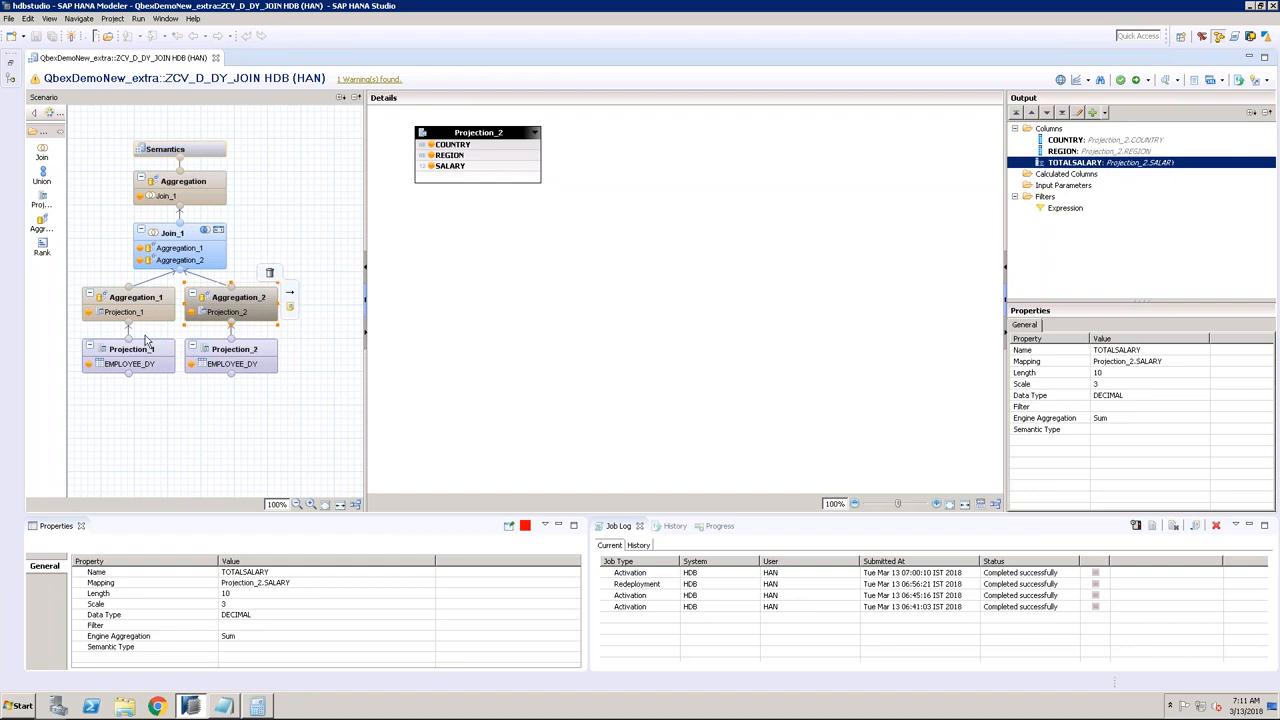
right_click(245, 292)
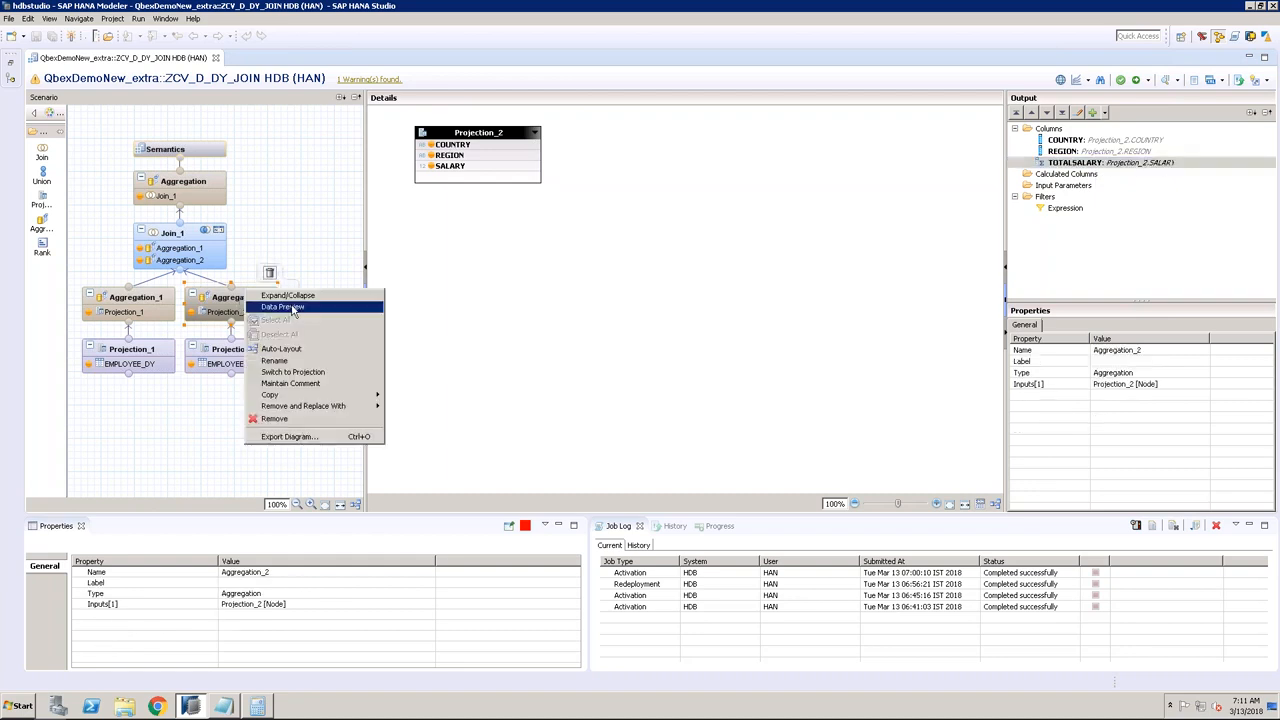
click(291, 308)
click(192, 78)
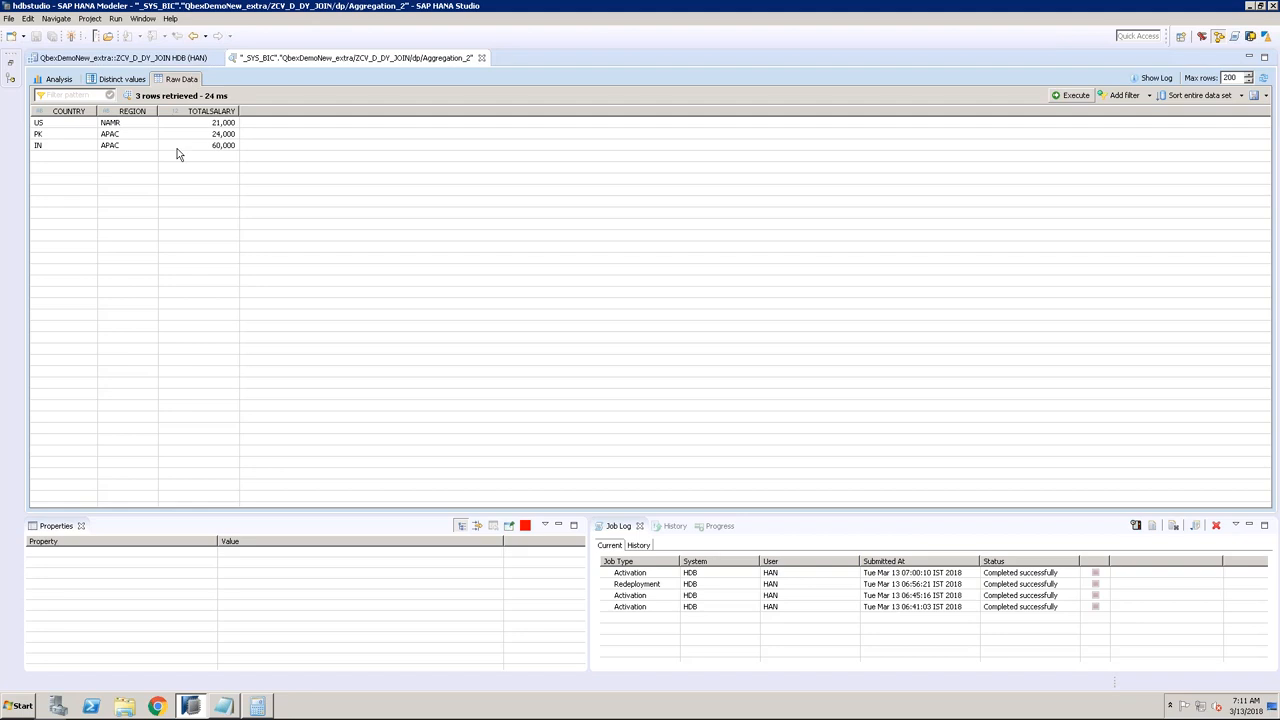
Step: Examine the total salary of the IN, PK and US rows in the preview, closing it when done
click(54, 150)
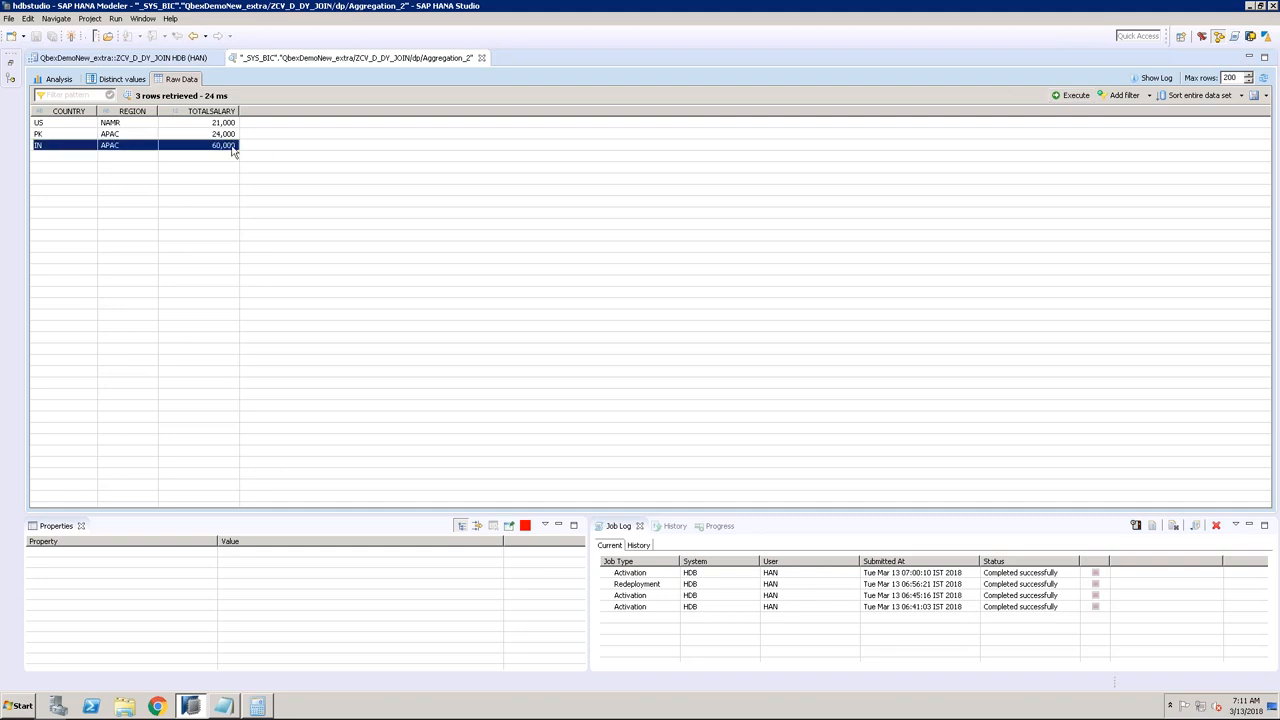
click(59, 136)
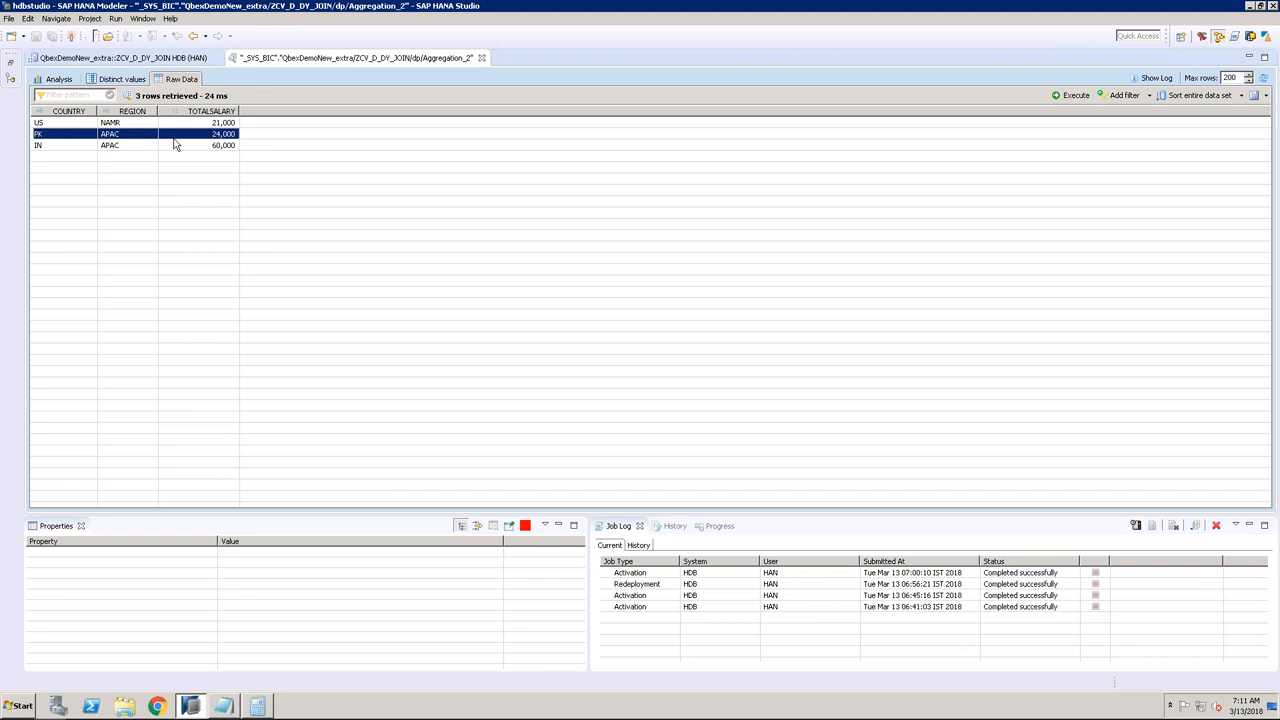
click(63, 124)
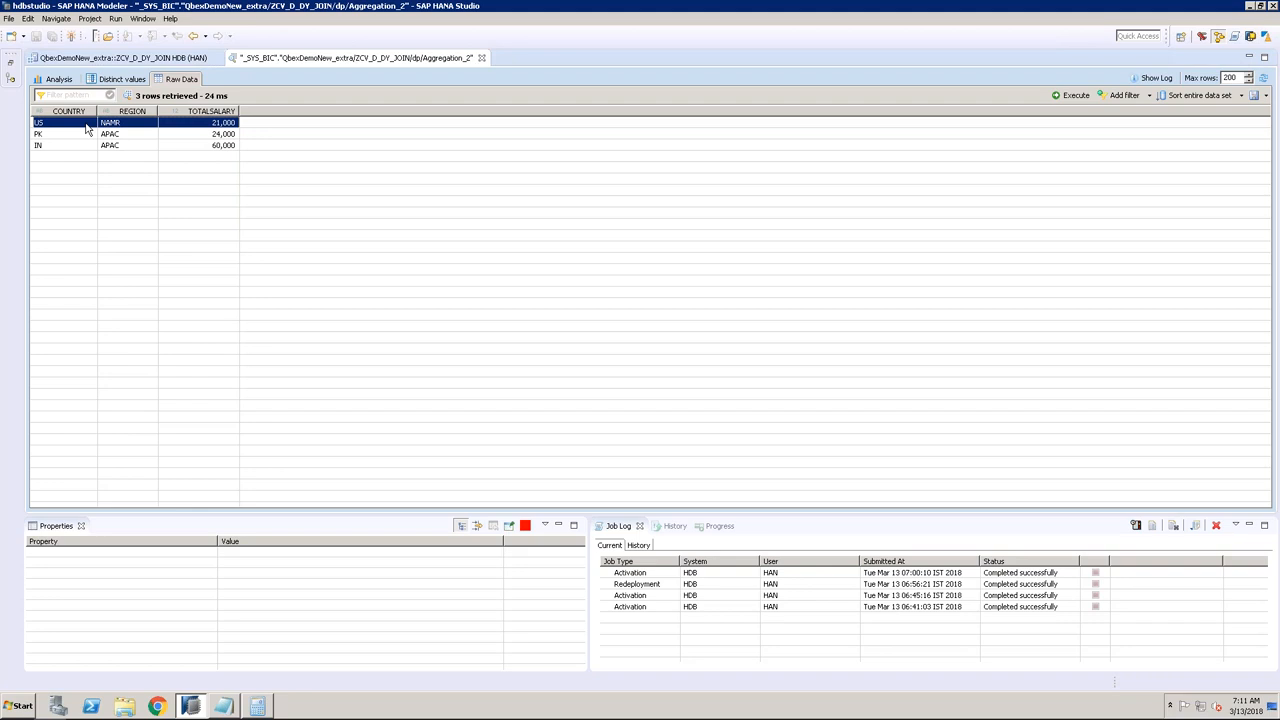
click(231, 146)
click(230, 134)
click(230, 124)
click(481, 57)
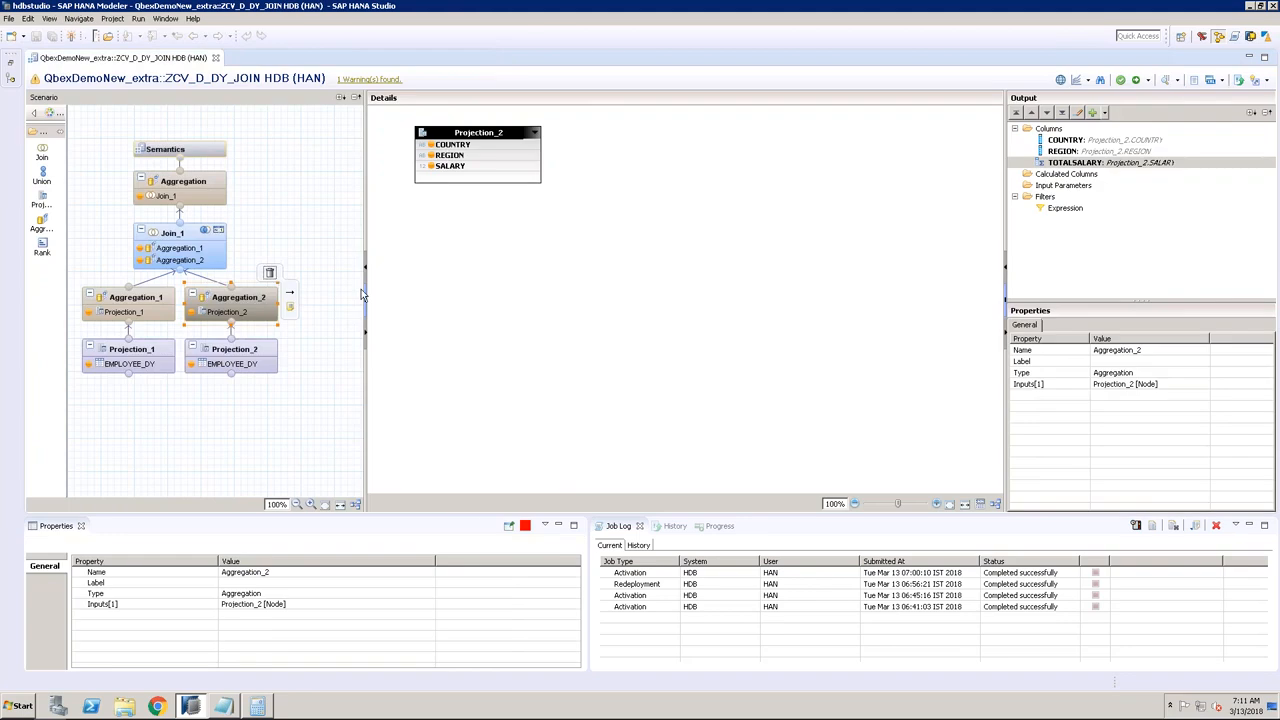
Step: Inspect Join_1's SALARY and TOTALSALARY output columns and the SALPER calculated column's expression, leaving it unedited
click(182, 236)
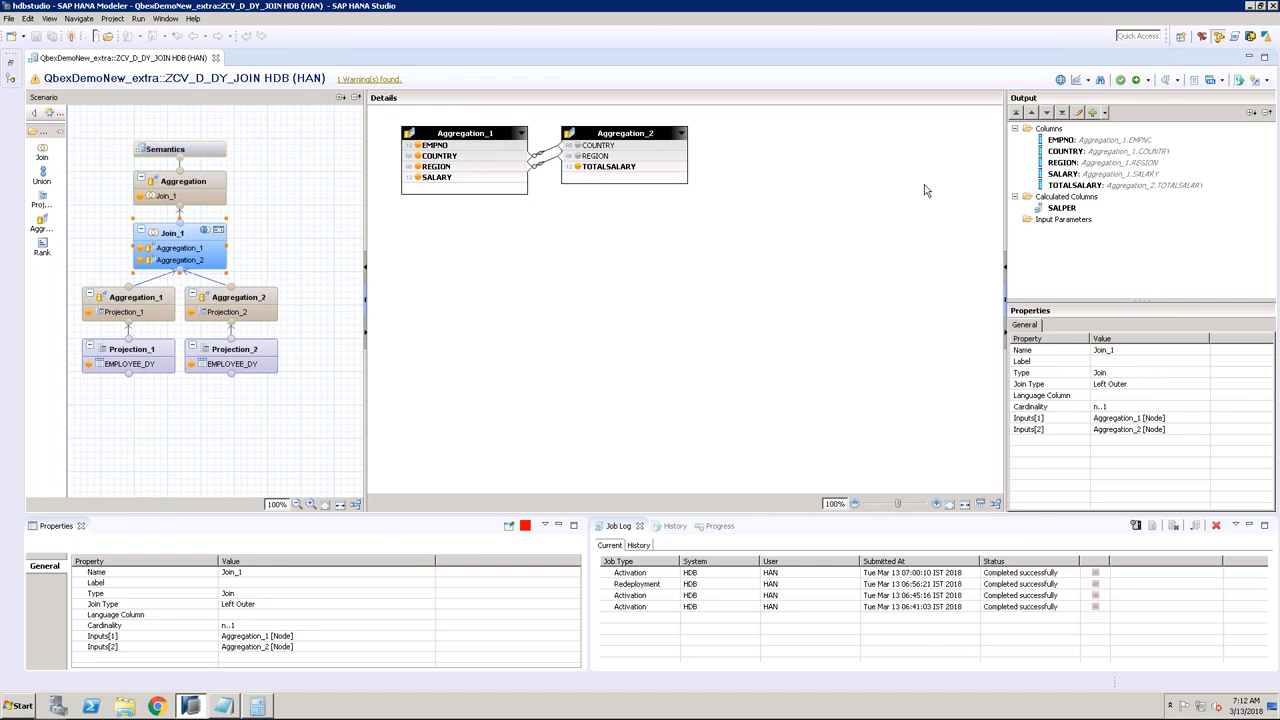
click(1068, 175)
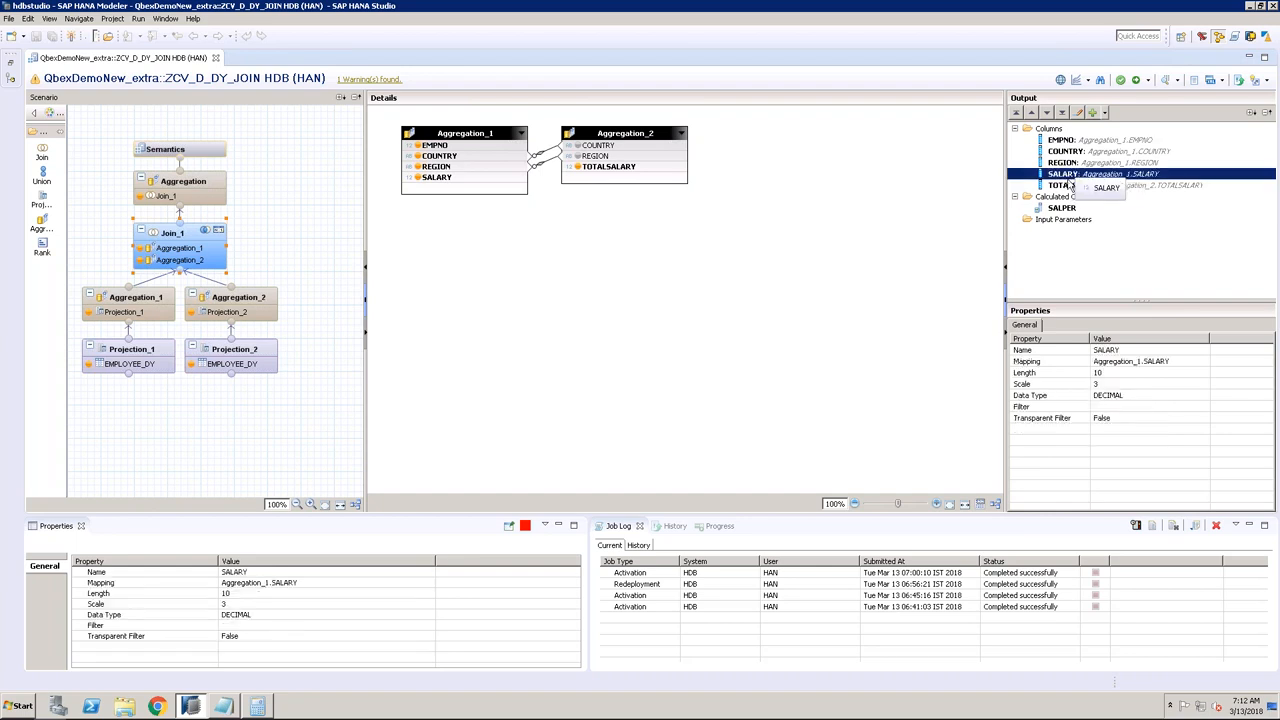
click(1066, 186)
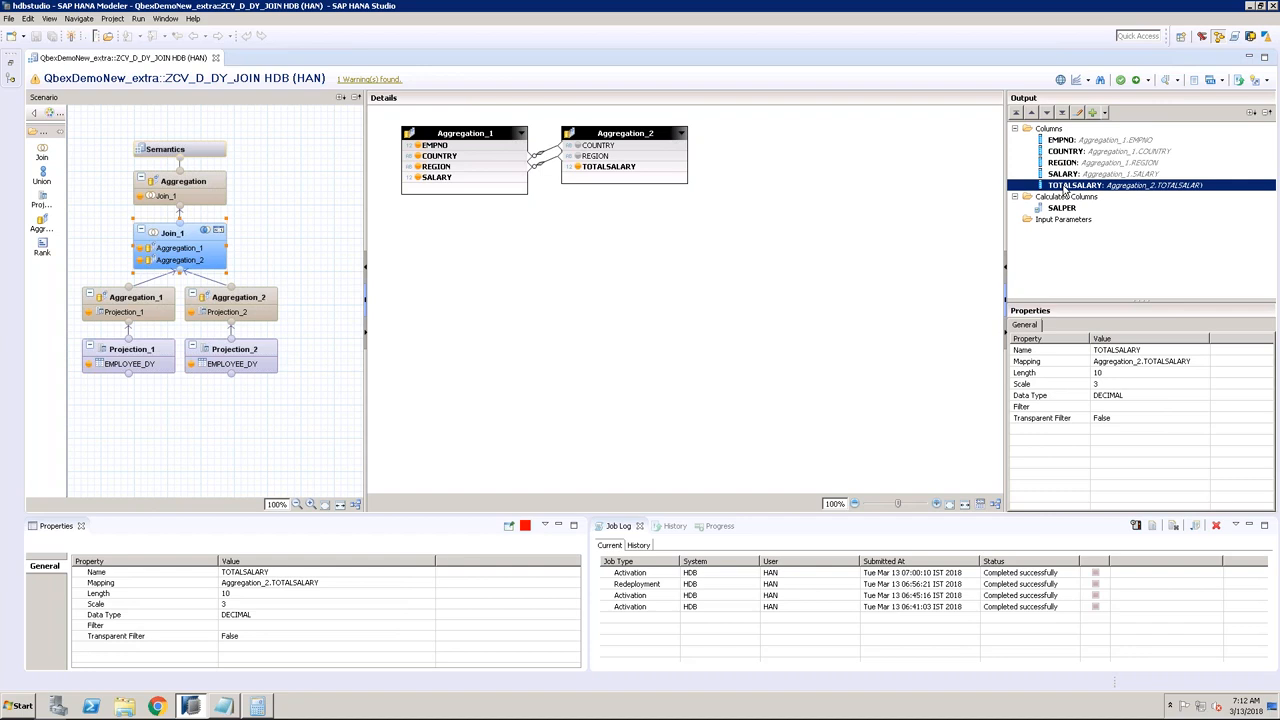
double_click(1062, 210)
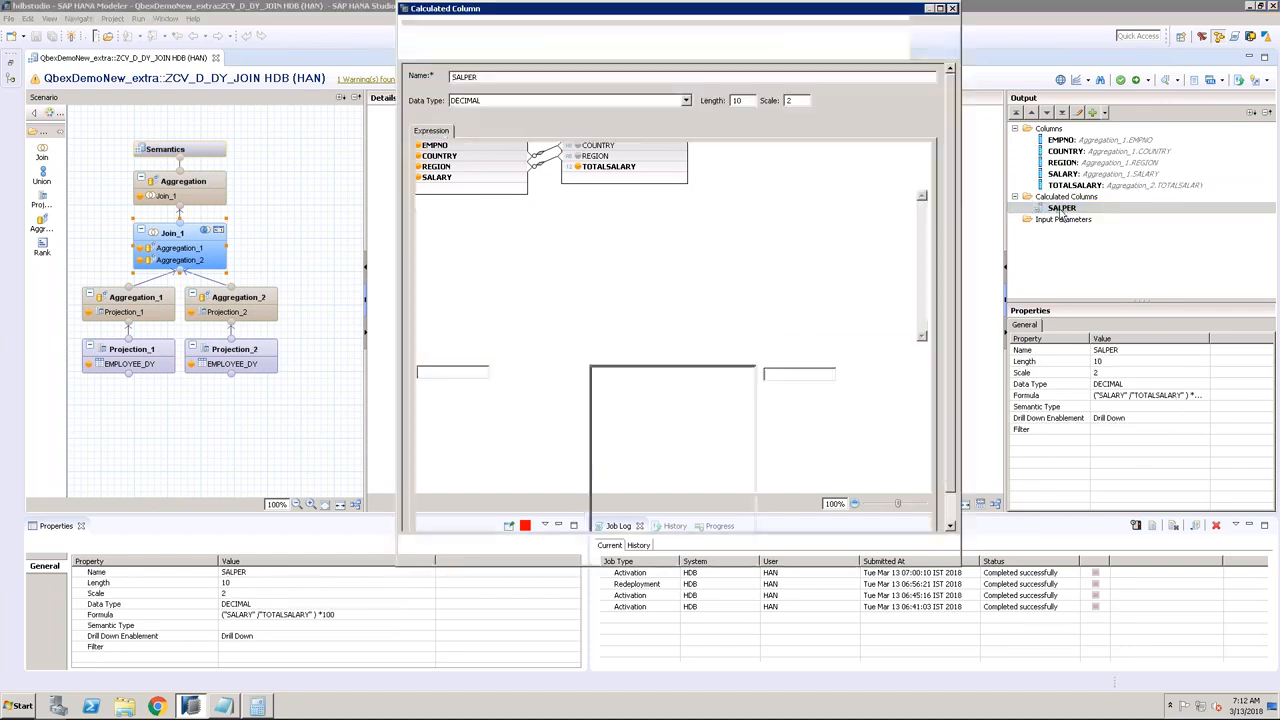
click(449, 199)
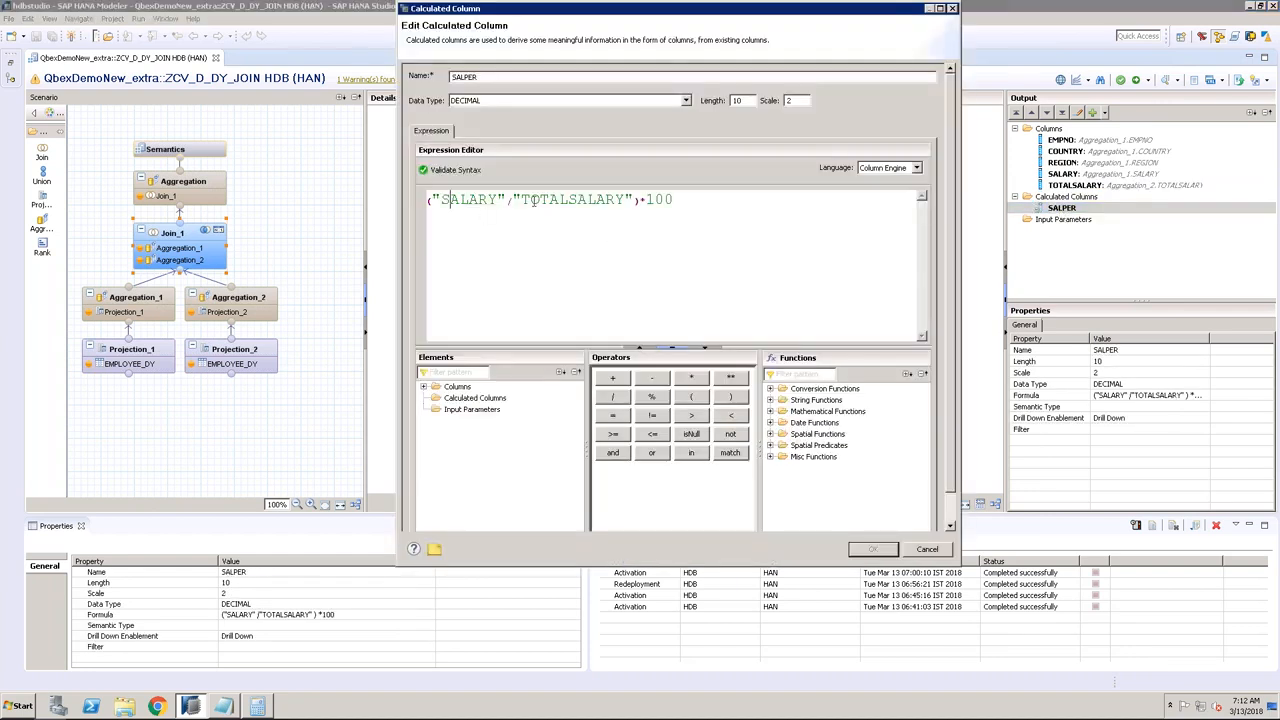
click(675, 200)
click(927, 549)
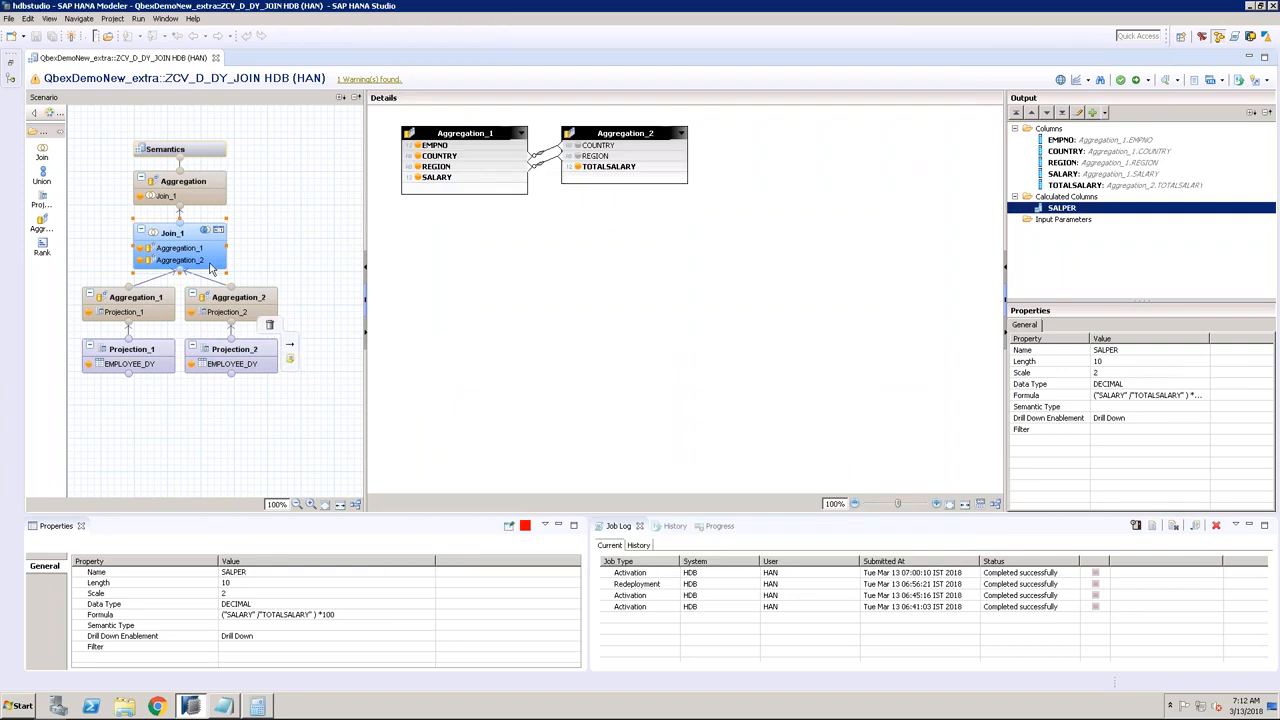
Step: Preview the raw data of the Join_1 node and sort it by COUNTRY
click(195, 233)
right_click(195, 232)
click(228, 253)
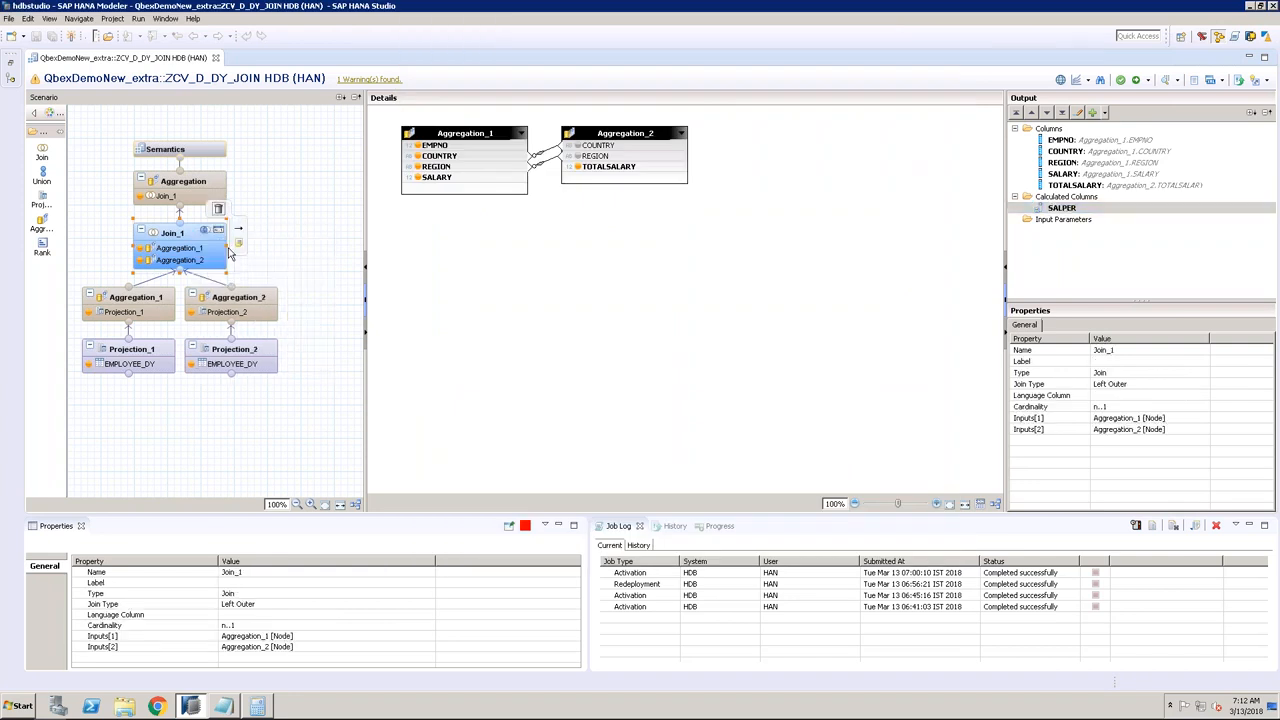
click(174, 81)
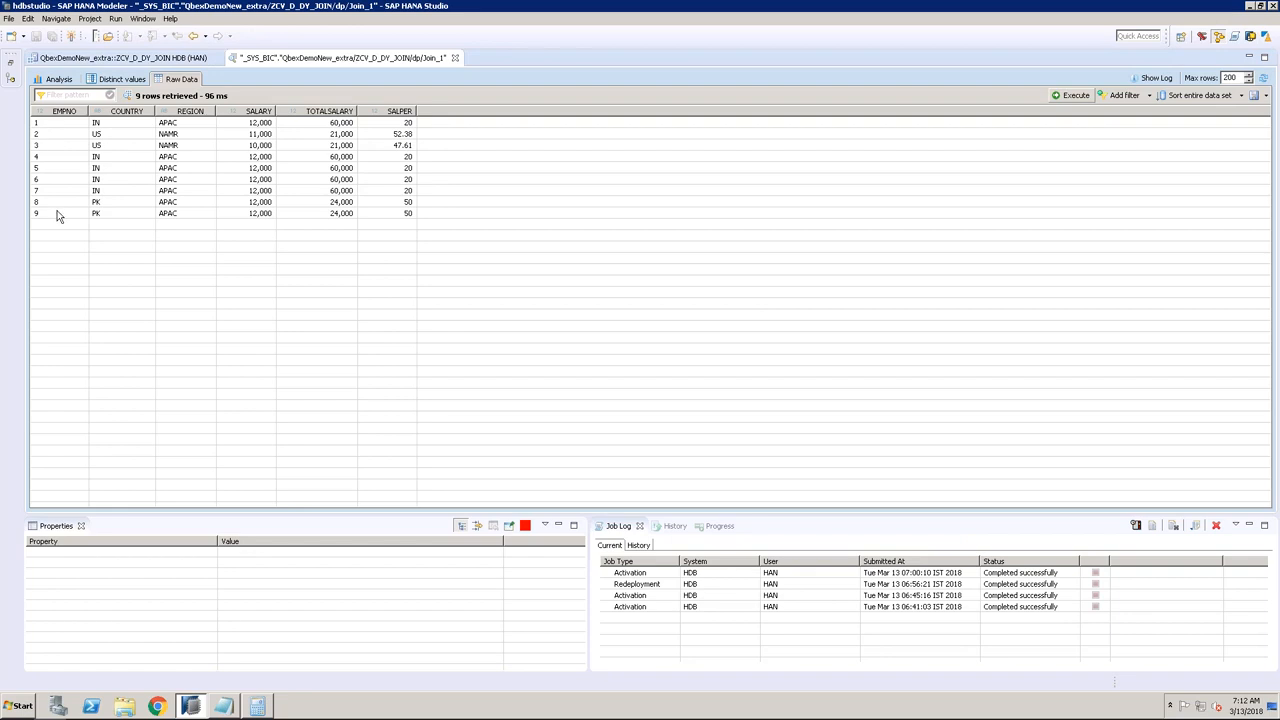
click(118, 112)
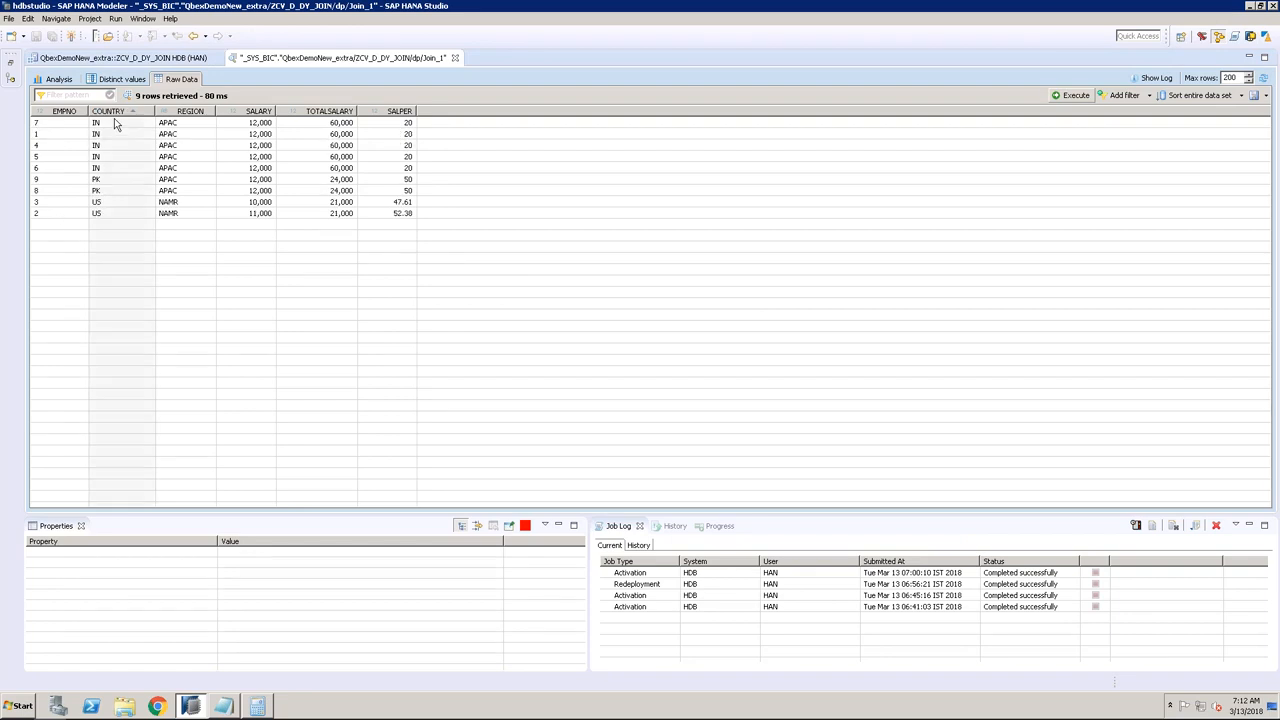
Step: Examine the salary, total salary and SALPER values for the IN, PK and US row groups, closing the preview when done
click(120, 170)
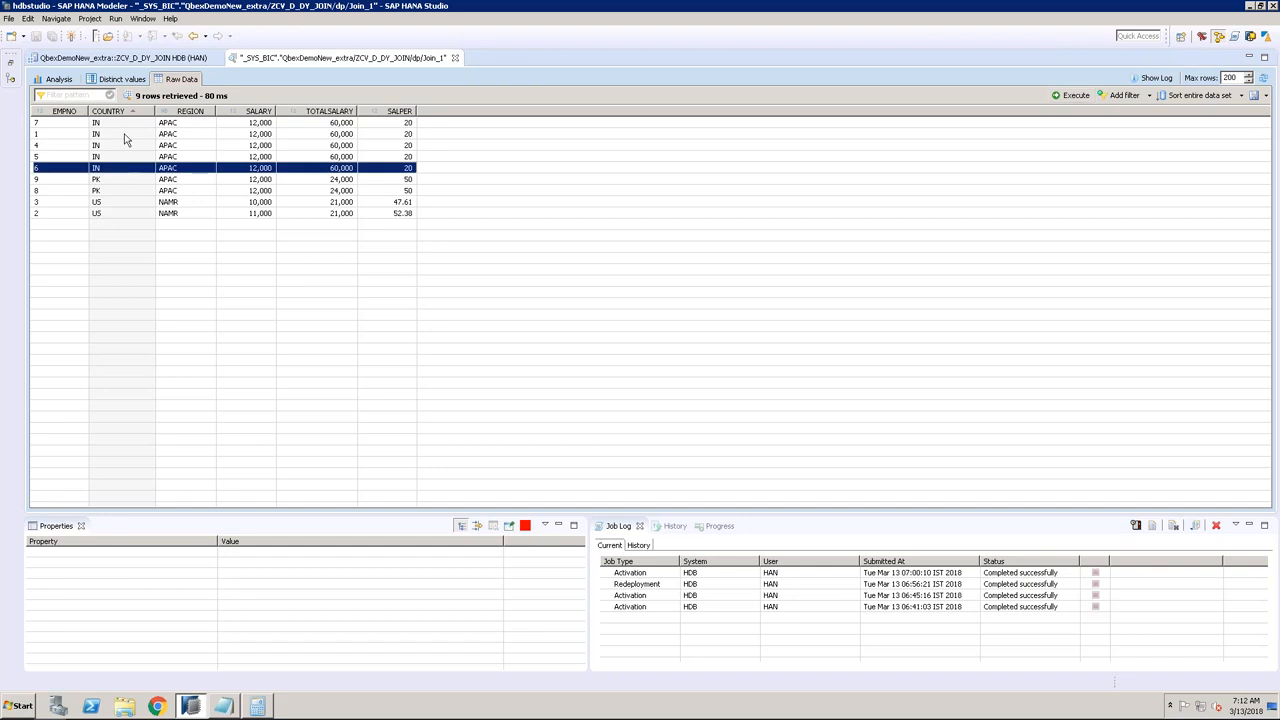
shift+click(123, 125)
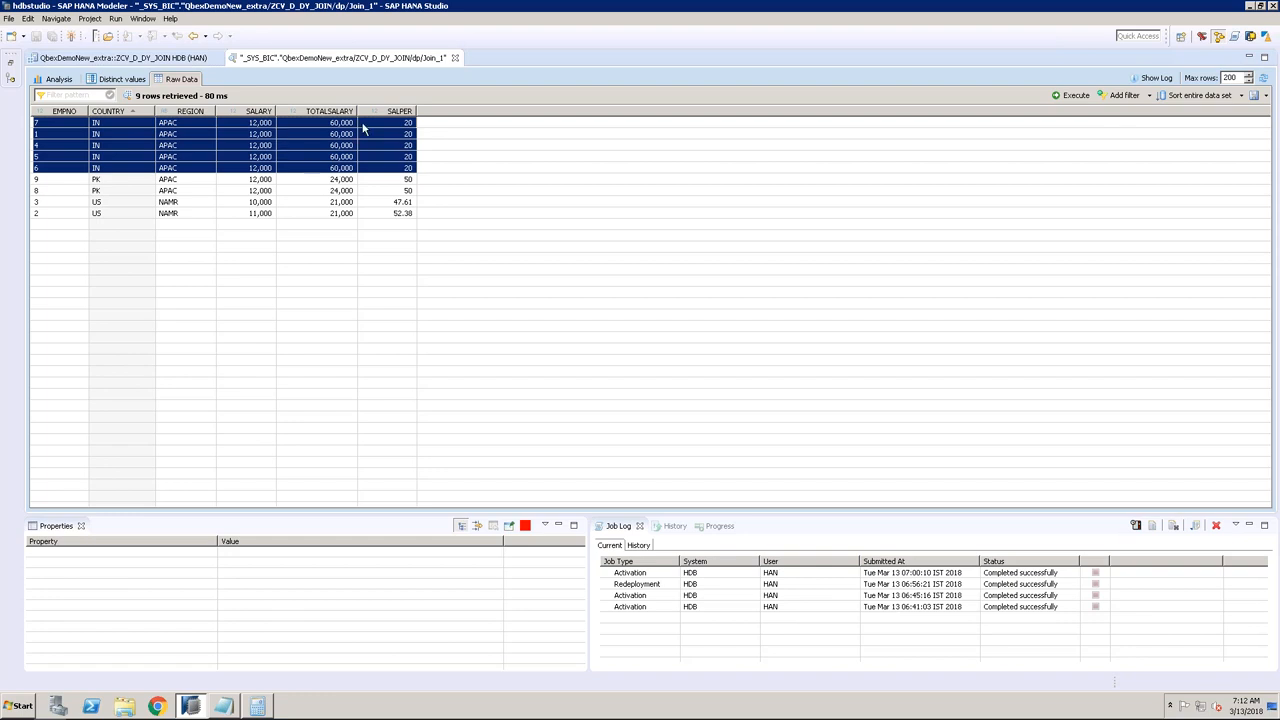
click(266, 124)
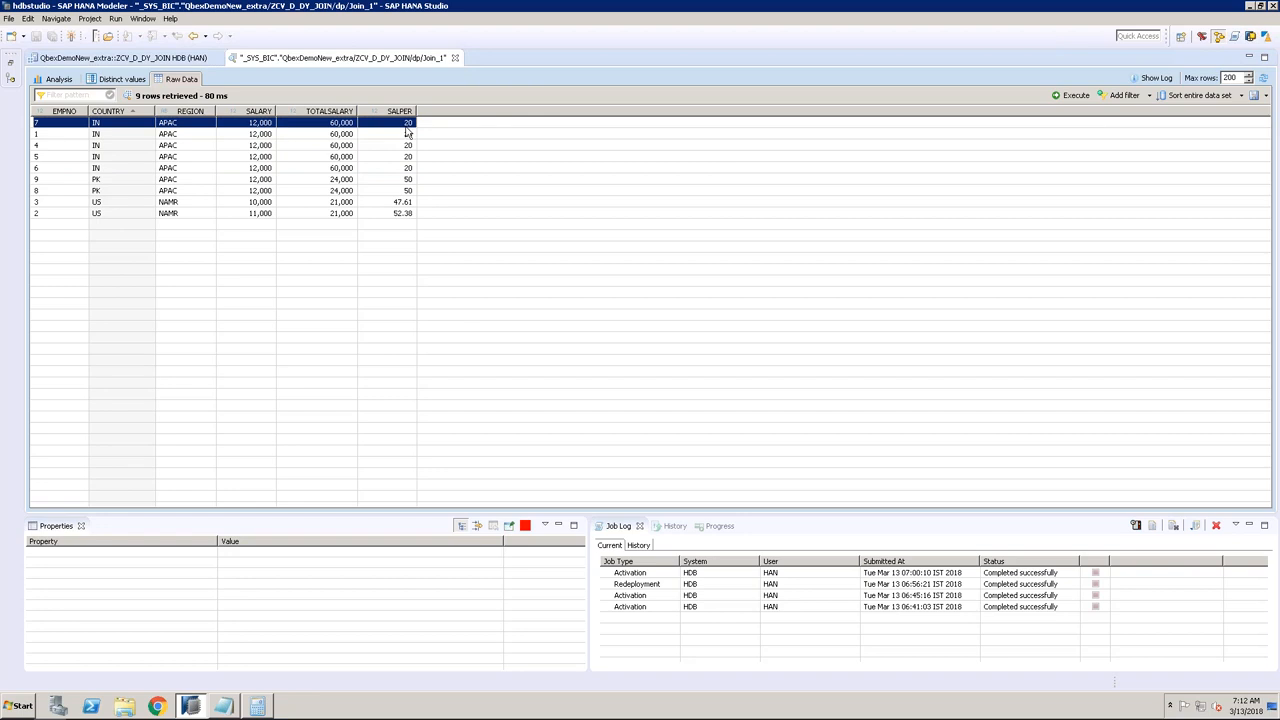
click(62, 179)
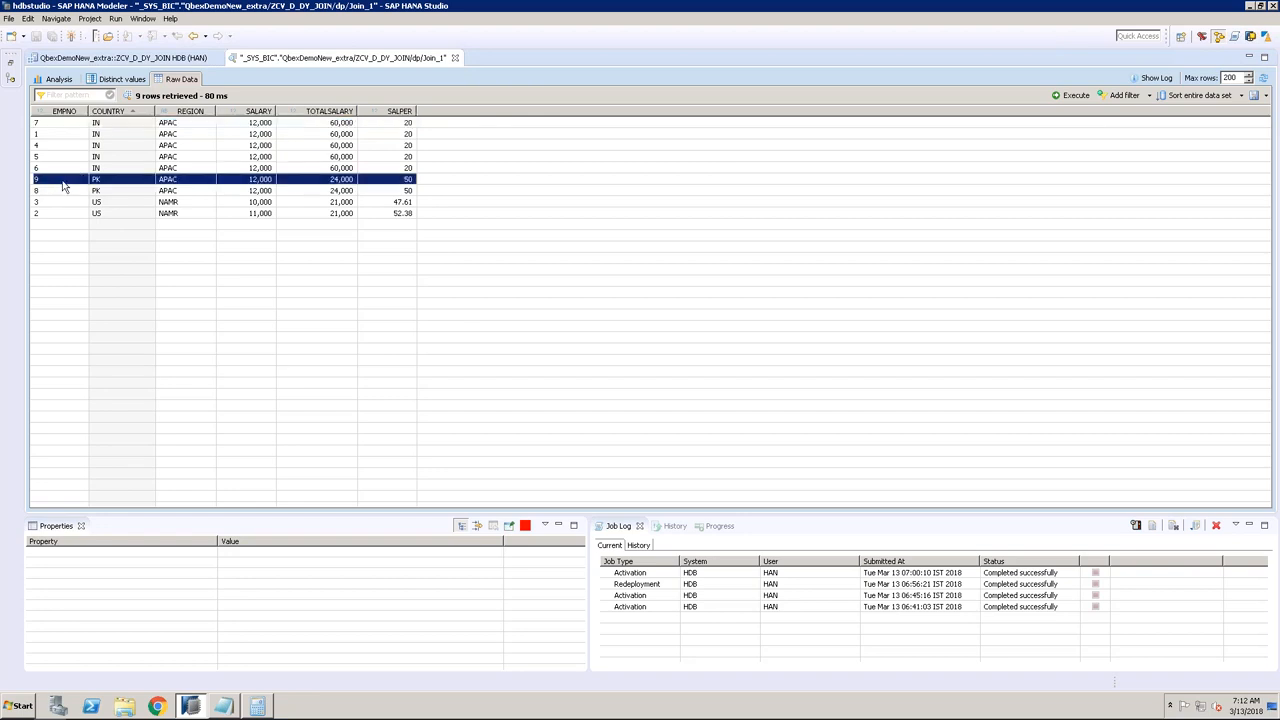
shift+click(66, 194)
click(65, 203)
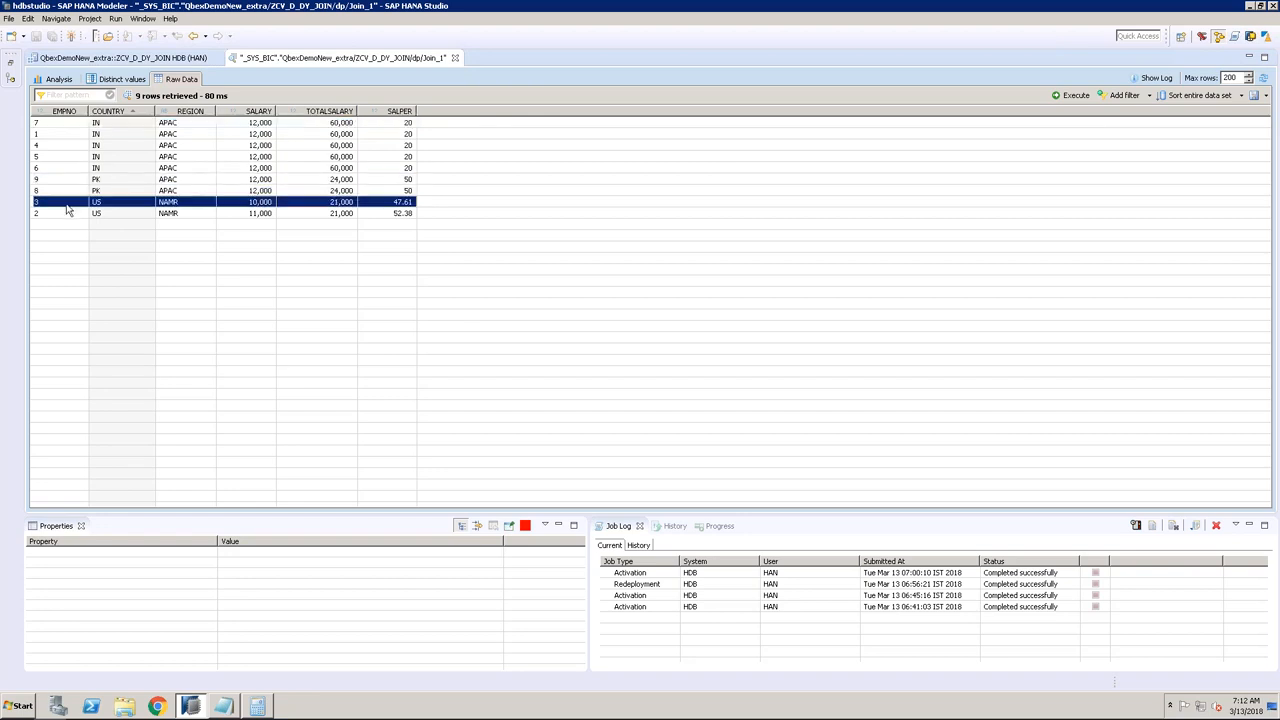
shift+click(66, 213)
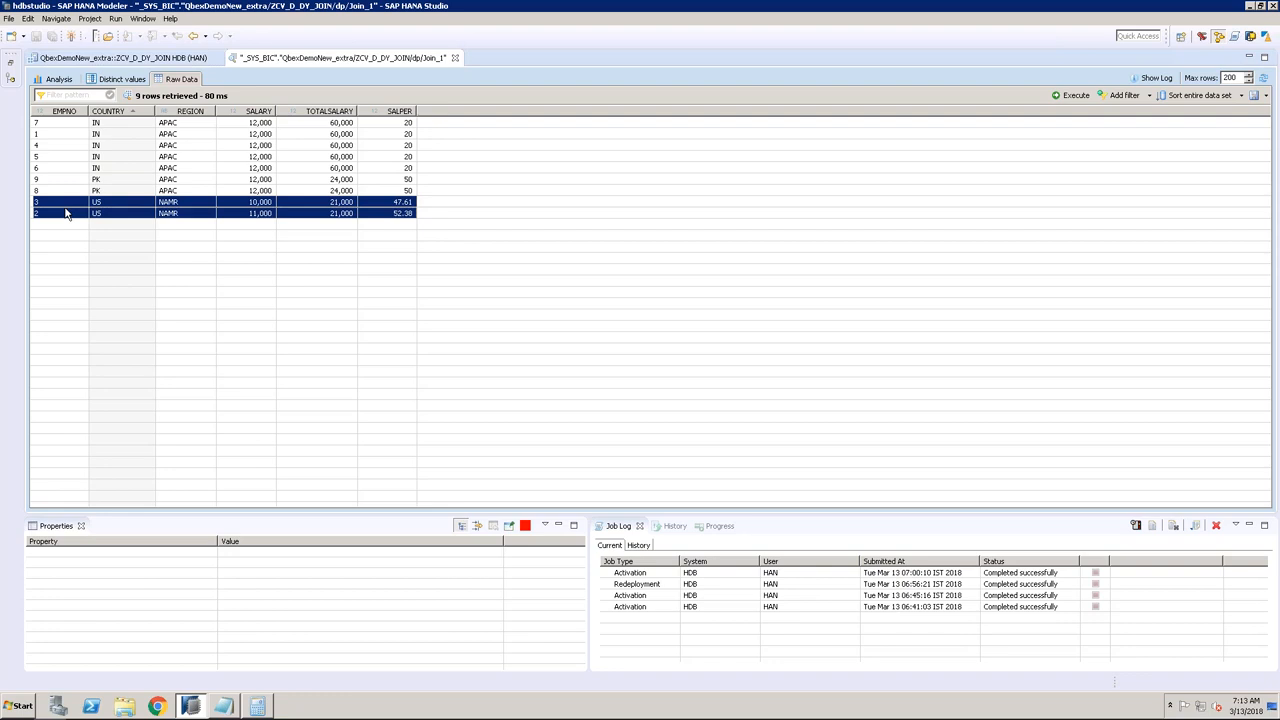
click(455, 57)
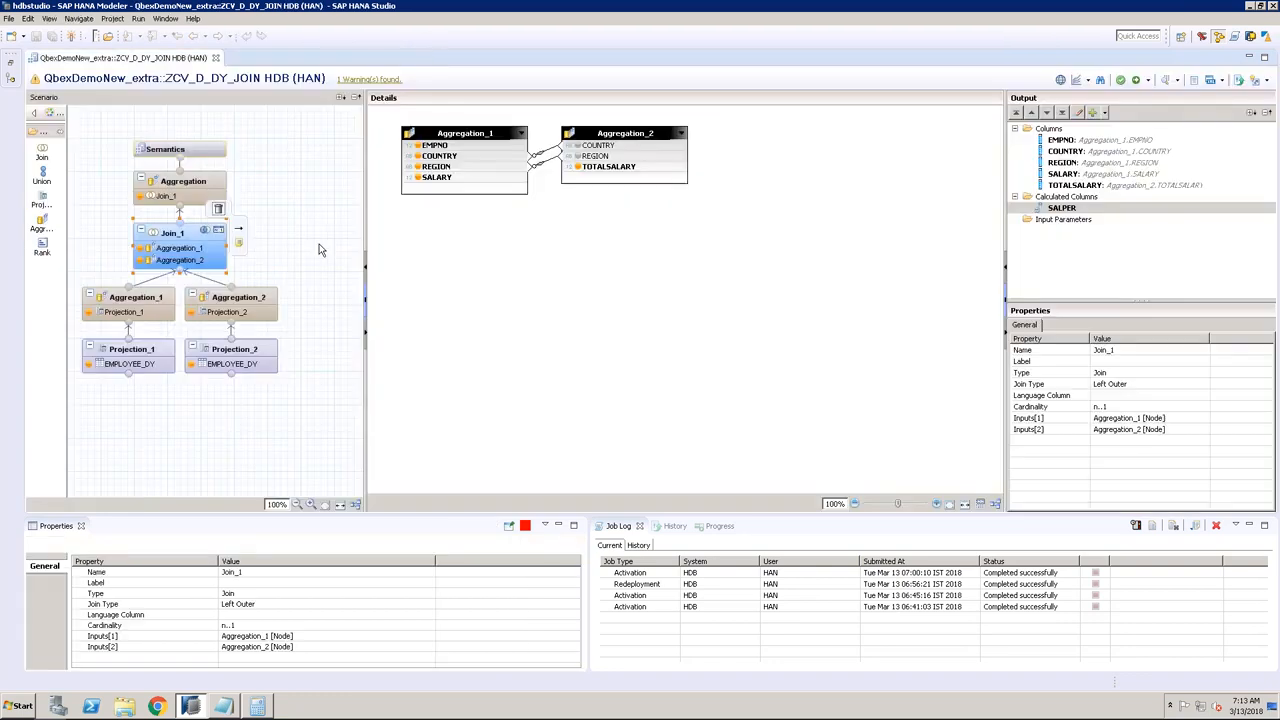
Step: Inspect the top Aggregation node's SALPER and TOTALSALARY output columns and the column list of the Semantics node
click(194, 190)
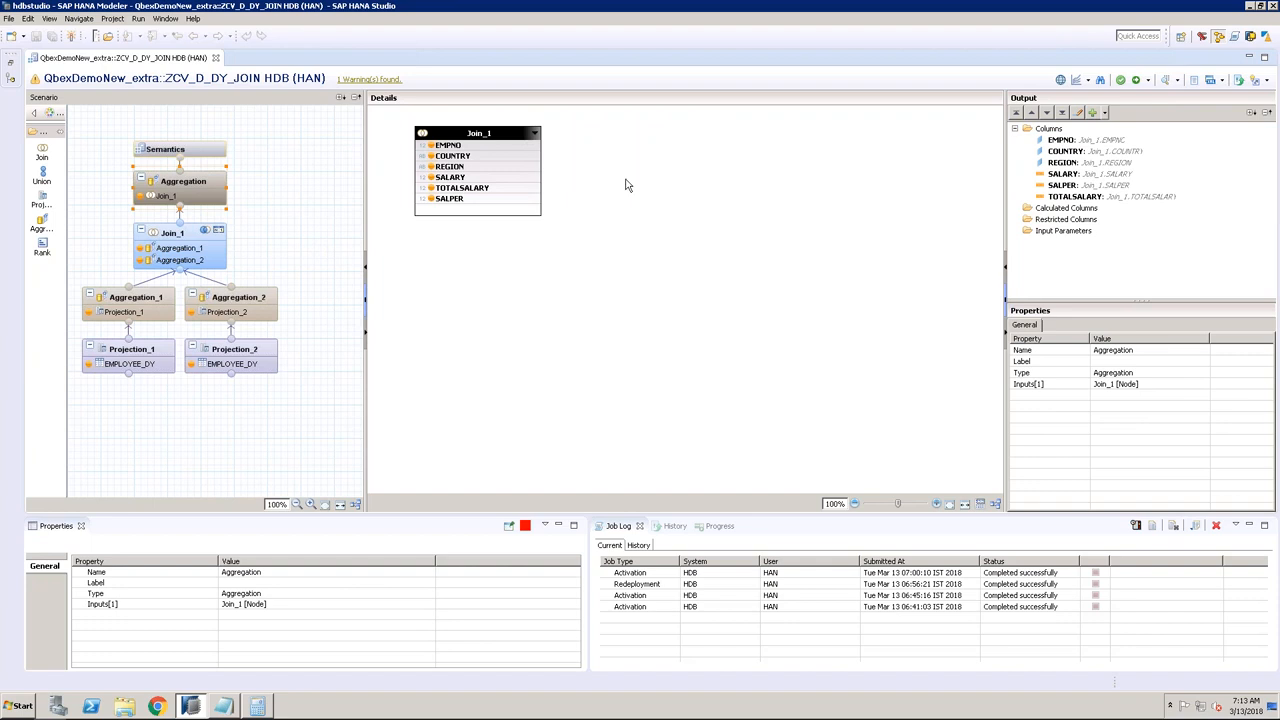
click(1063, 174)
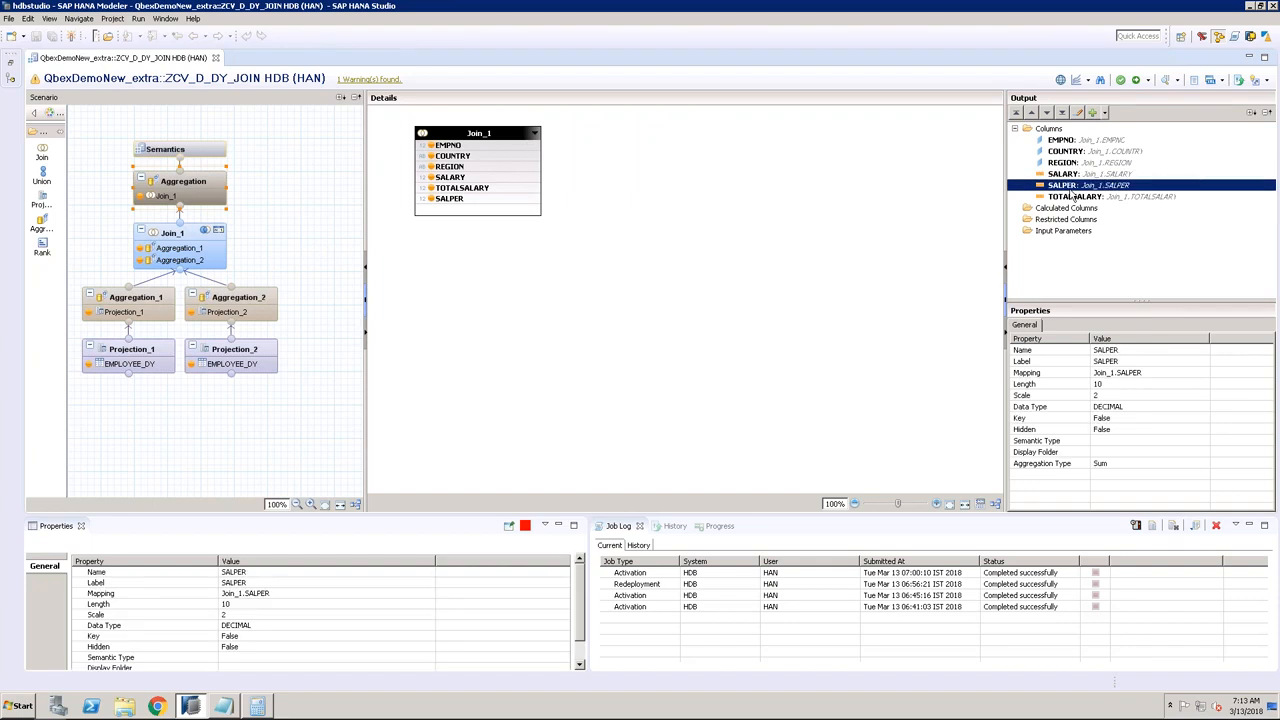
click(1075, 196)
click(210, 152)
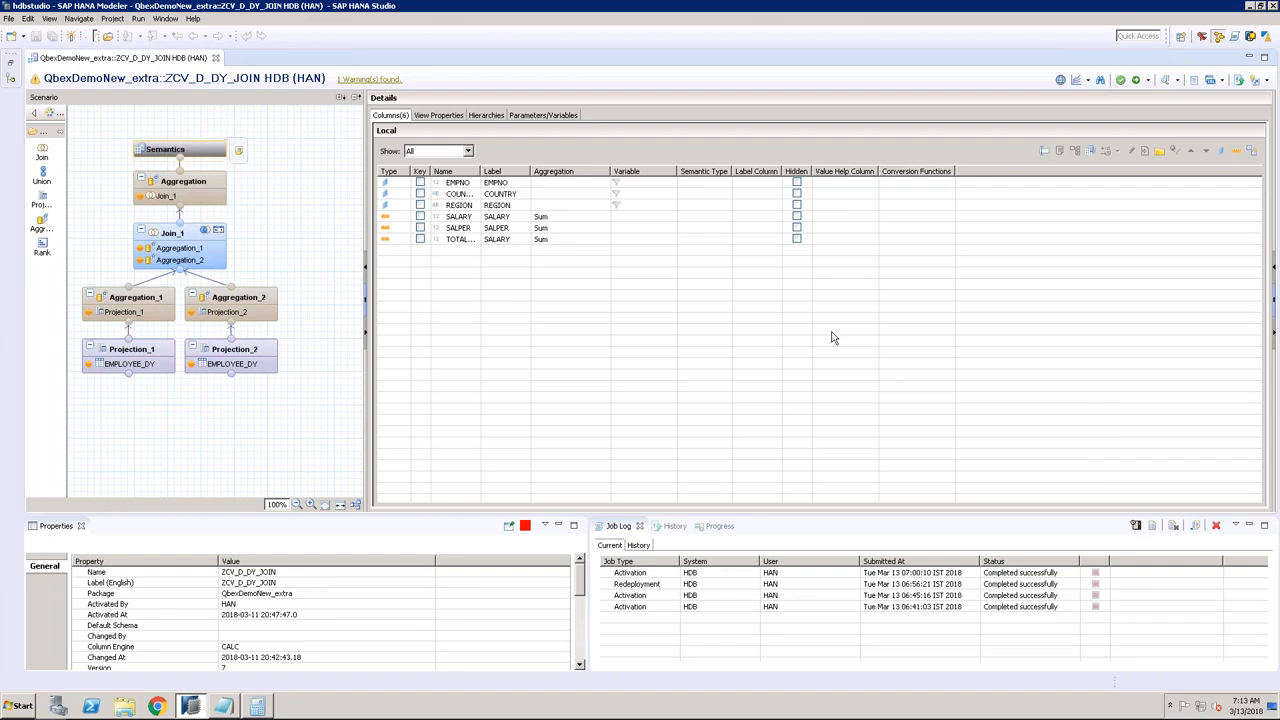
Step: Preview the raw data of the whole calculation view and sort it by COUNTRY
click(1163, 84)
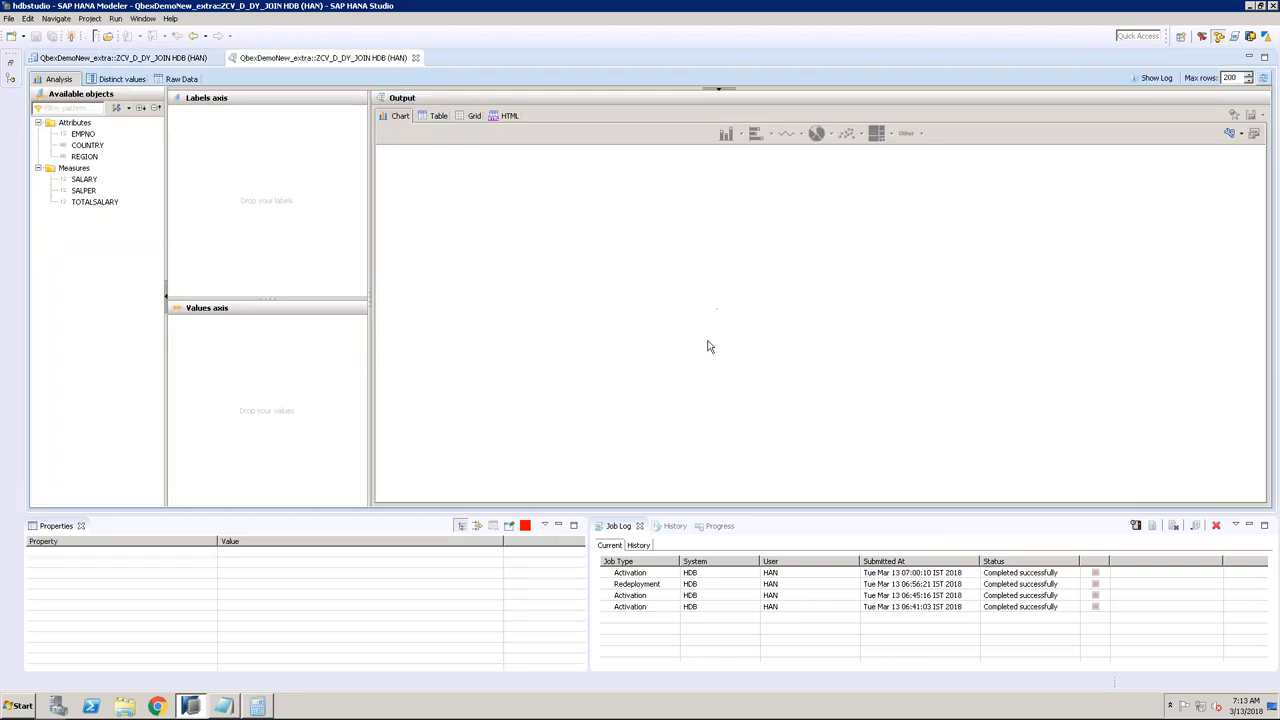
click(192, 82)
click(70, 126)
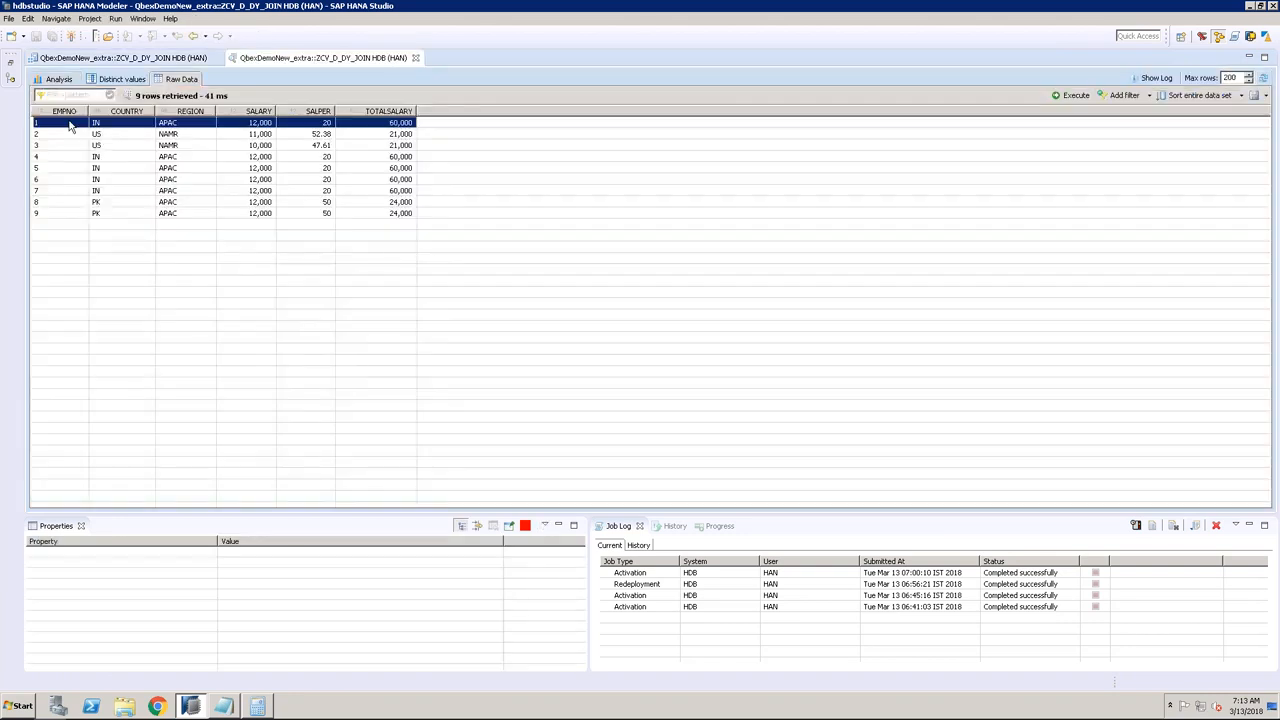
click(138, 112)
click(137, 127)
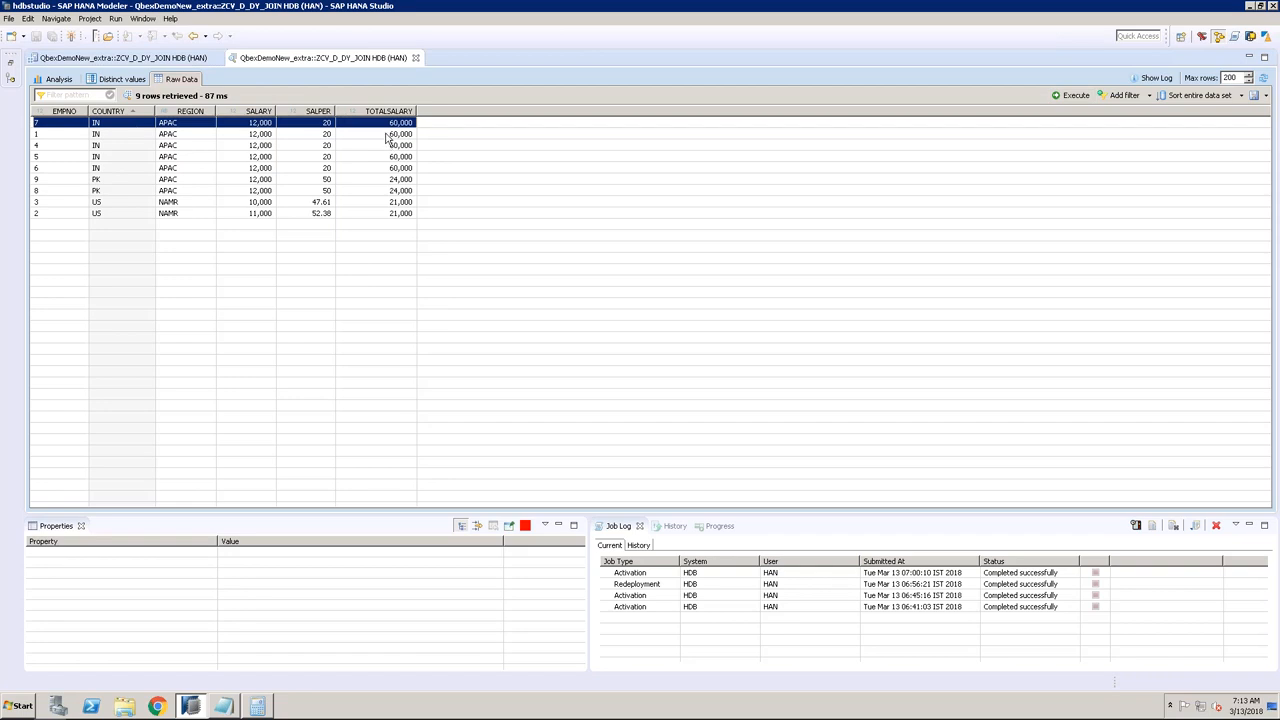
Step: Compare the TOTALSALARY values of the IN and PK rows within the APAC region, closing the preview when done
click(407, 168)
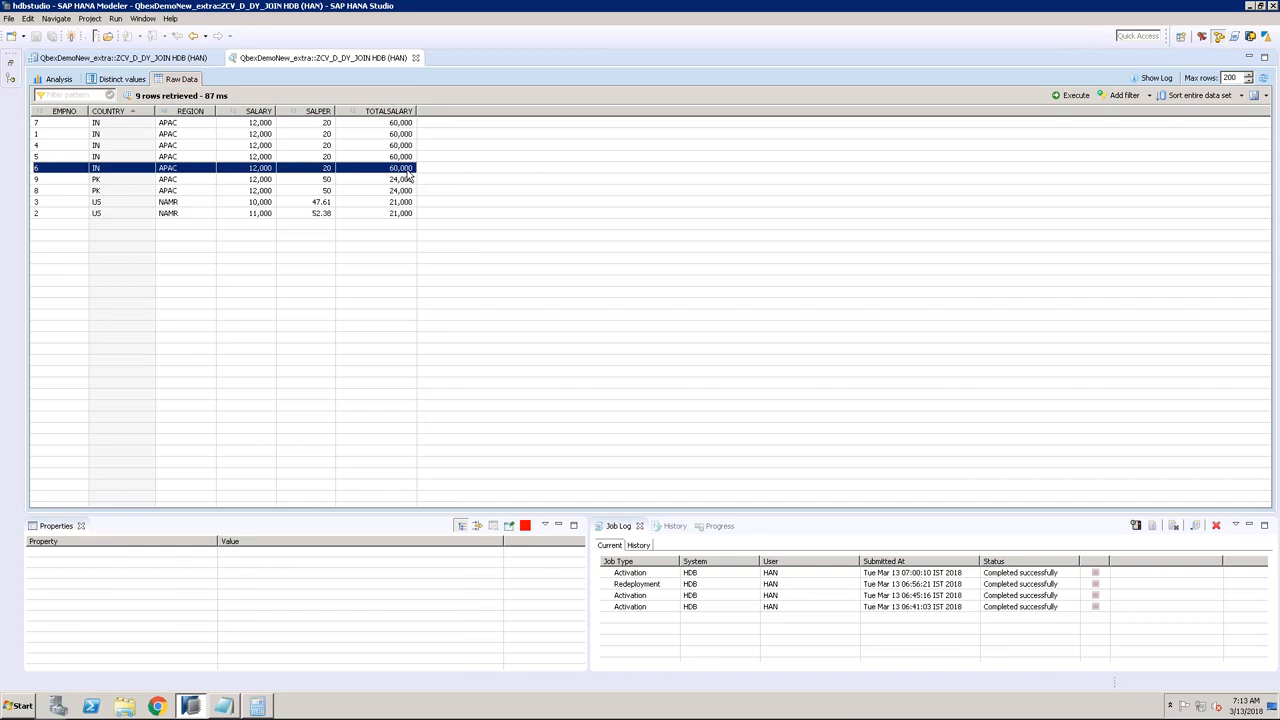
click(405, 123)
click(402, 145)
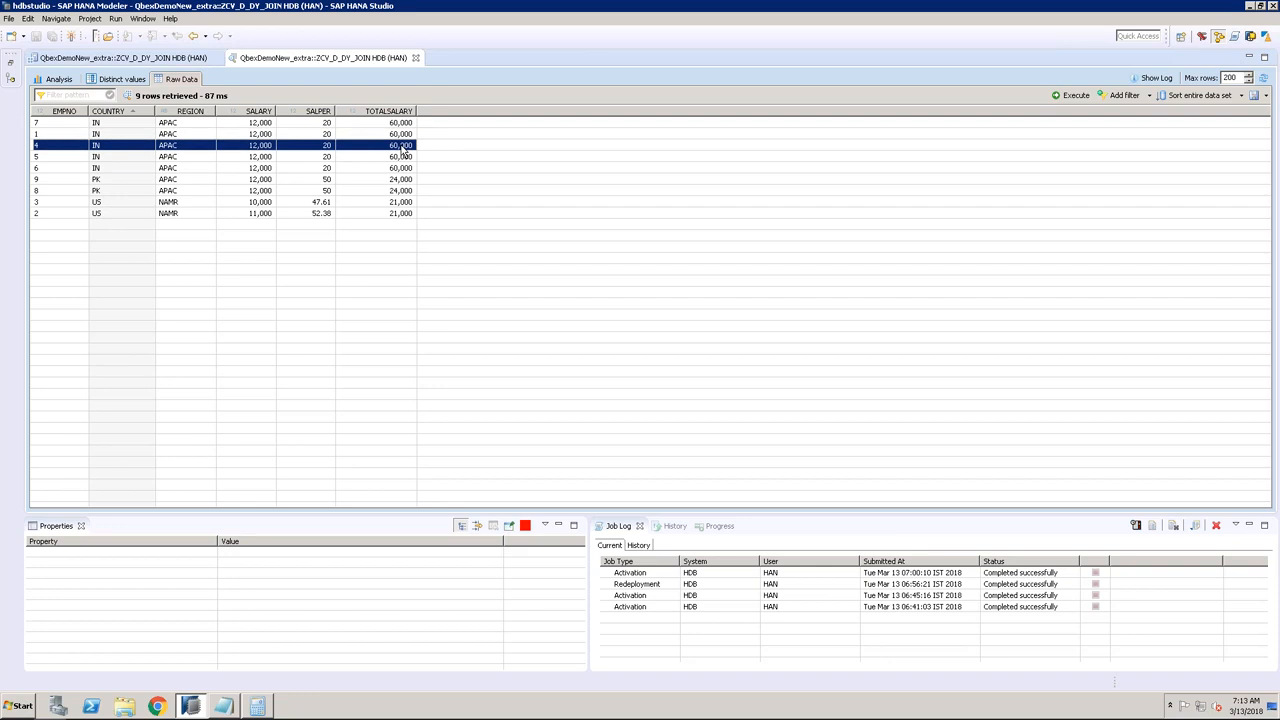
click(404, 168)
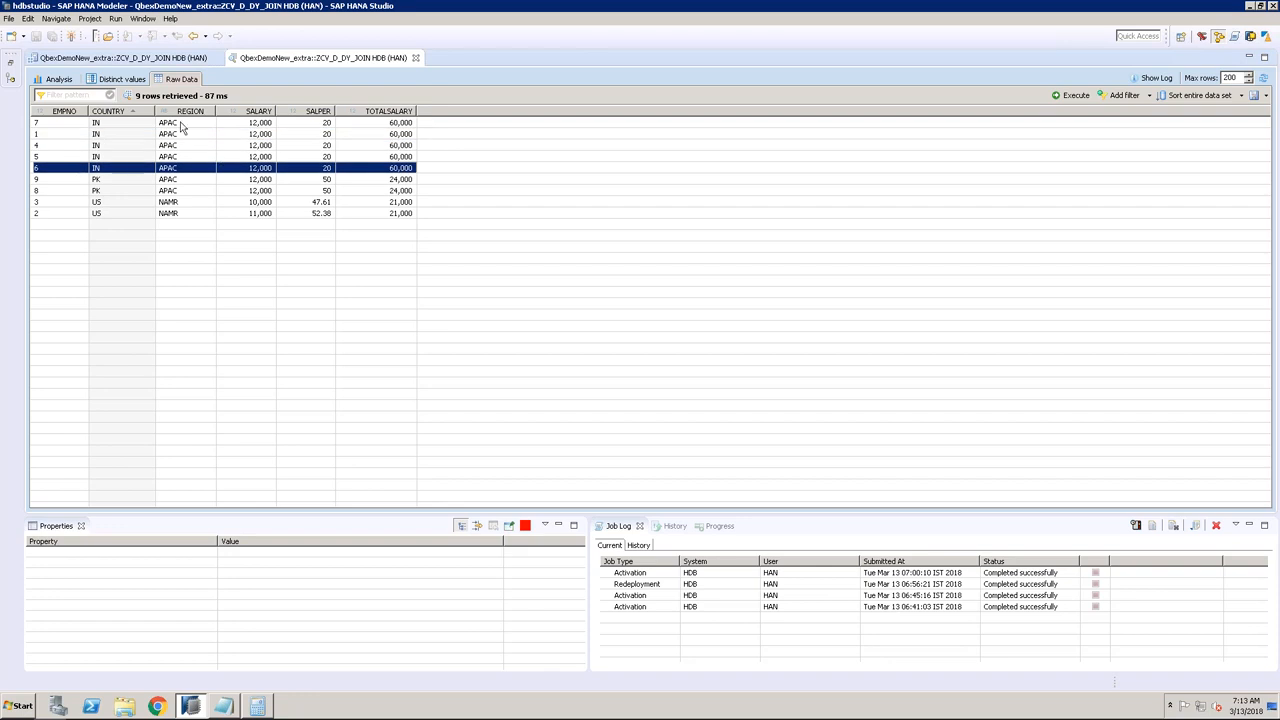
click(182, 123)
click(187, 190)
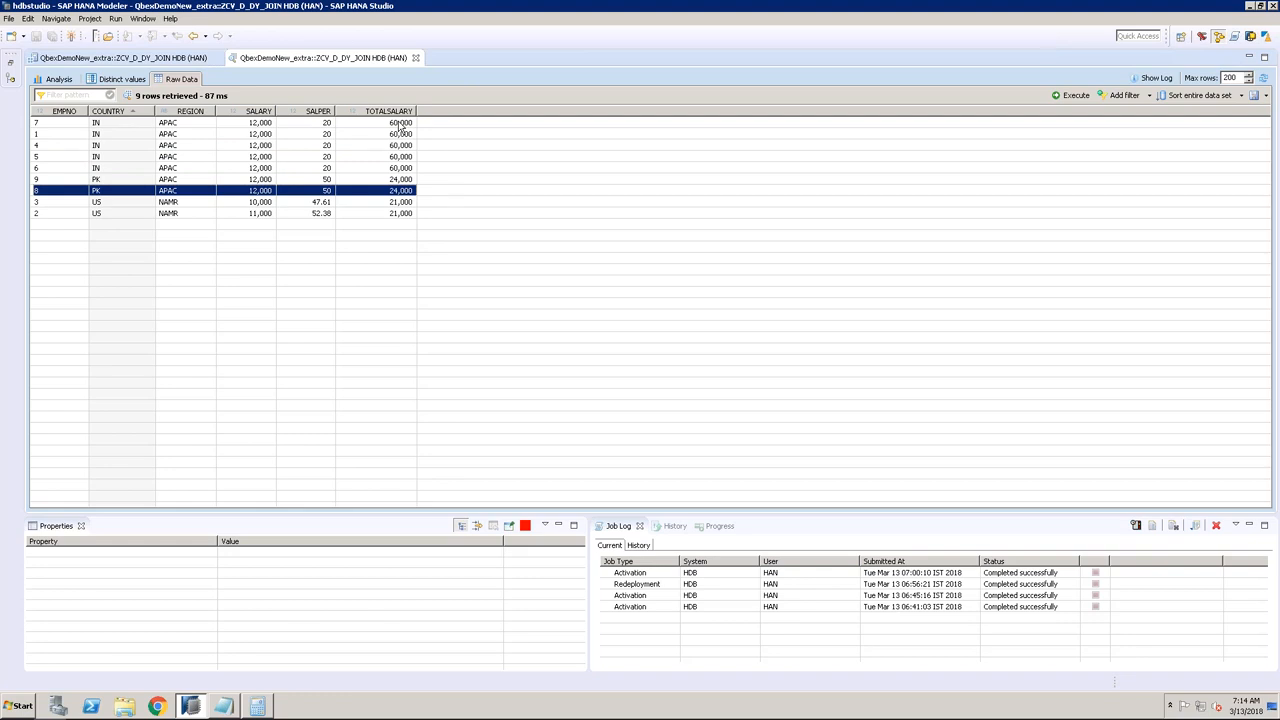
click(400, 124)
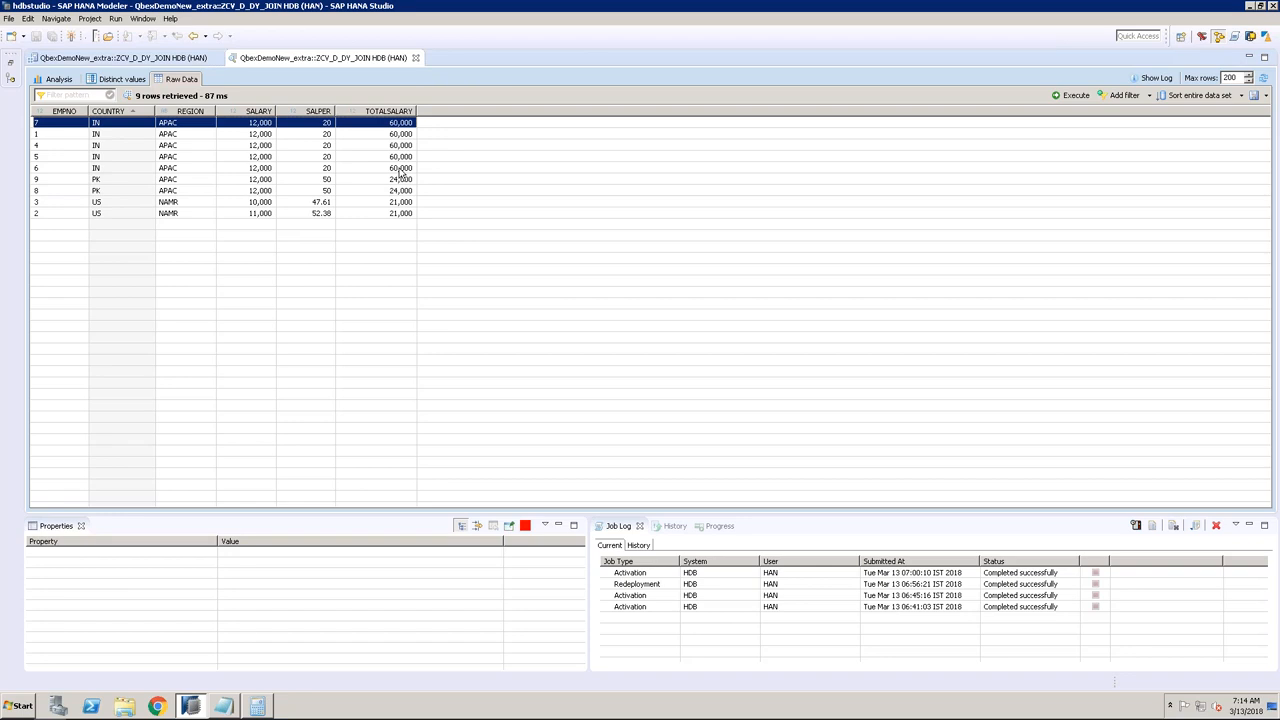
click(400, 170)
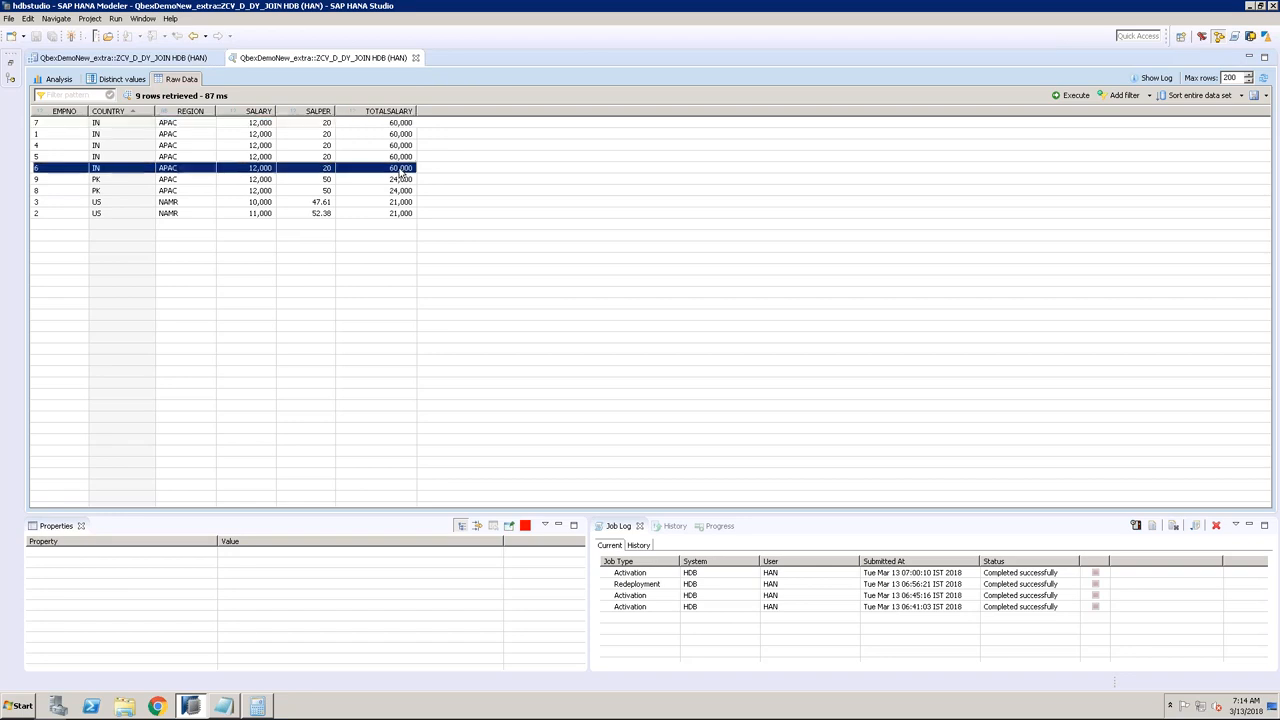
click(126, 124)
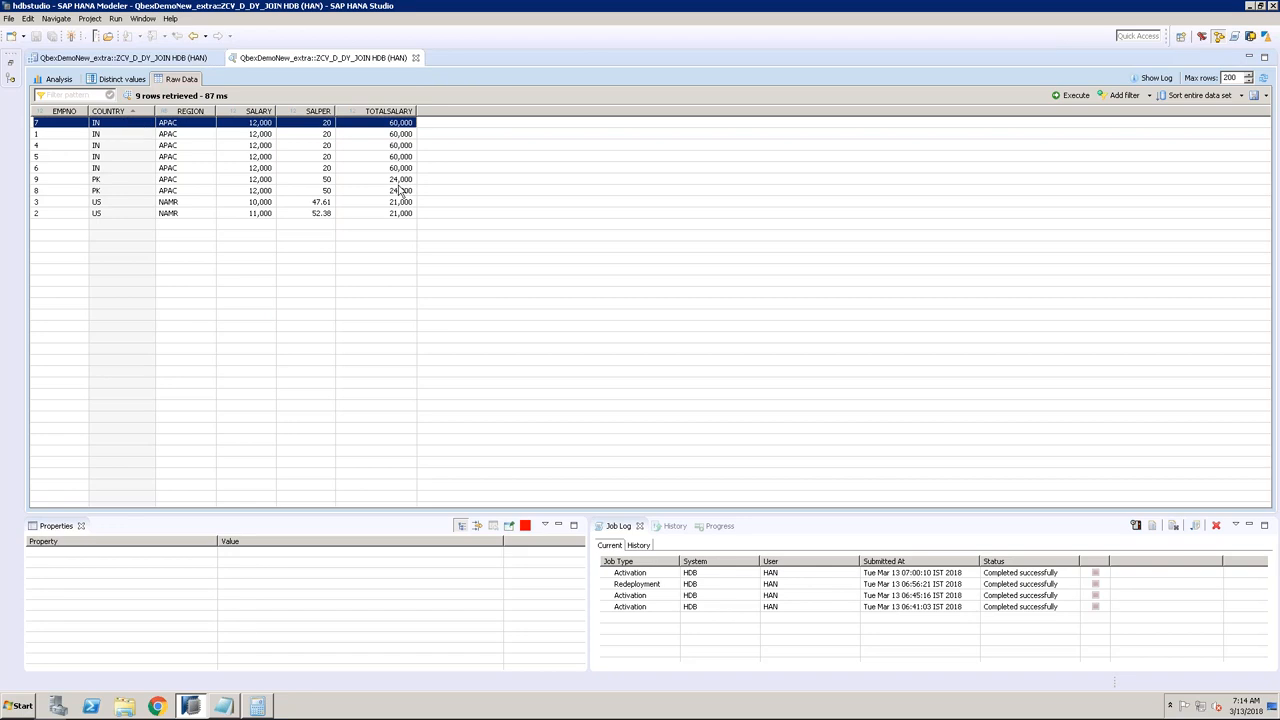
click(416, 57)
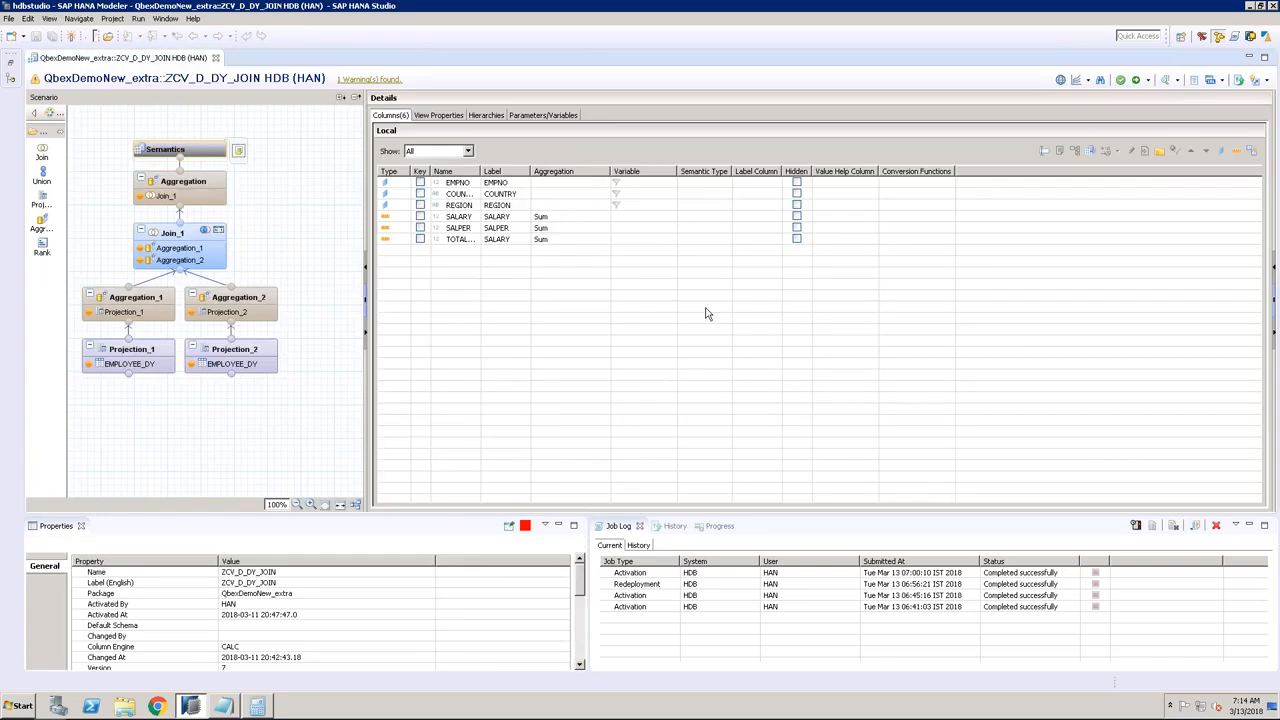
Step: Mark only the COUNTRY column as hidden in the Semantics node and activate the view
click(796, 205)
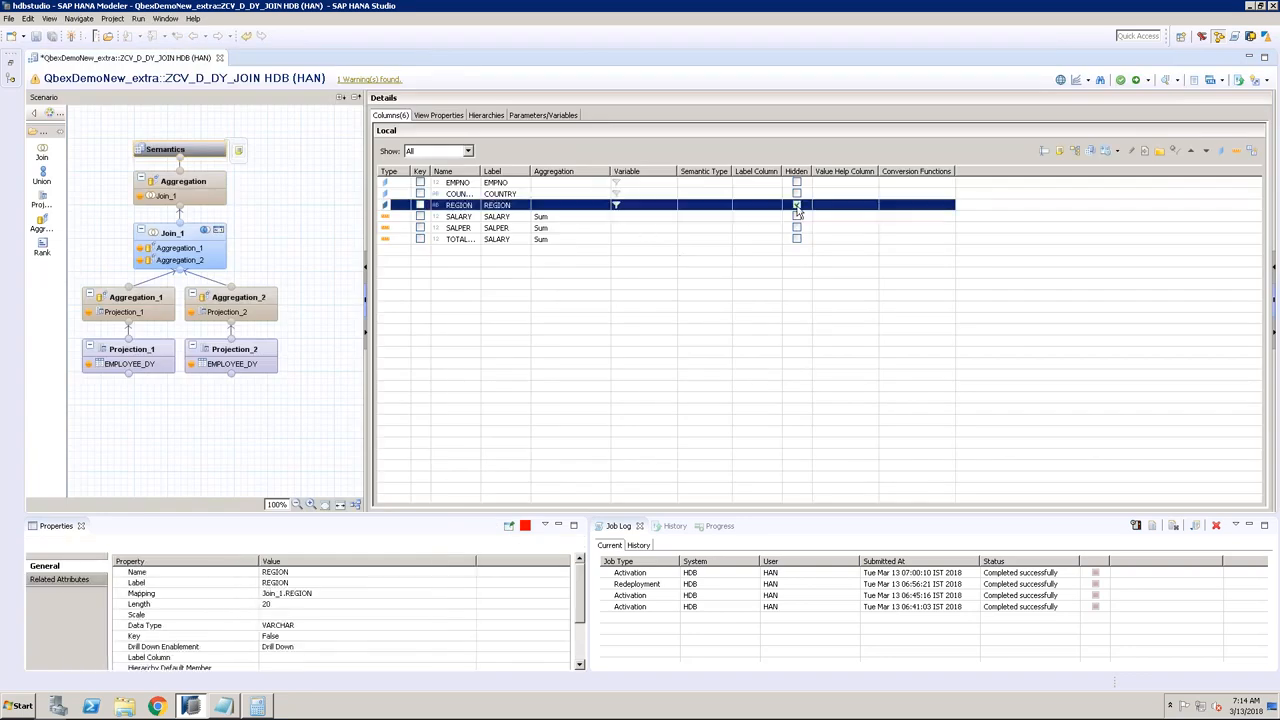
click(796, 194)
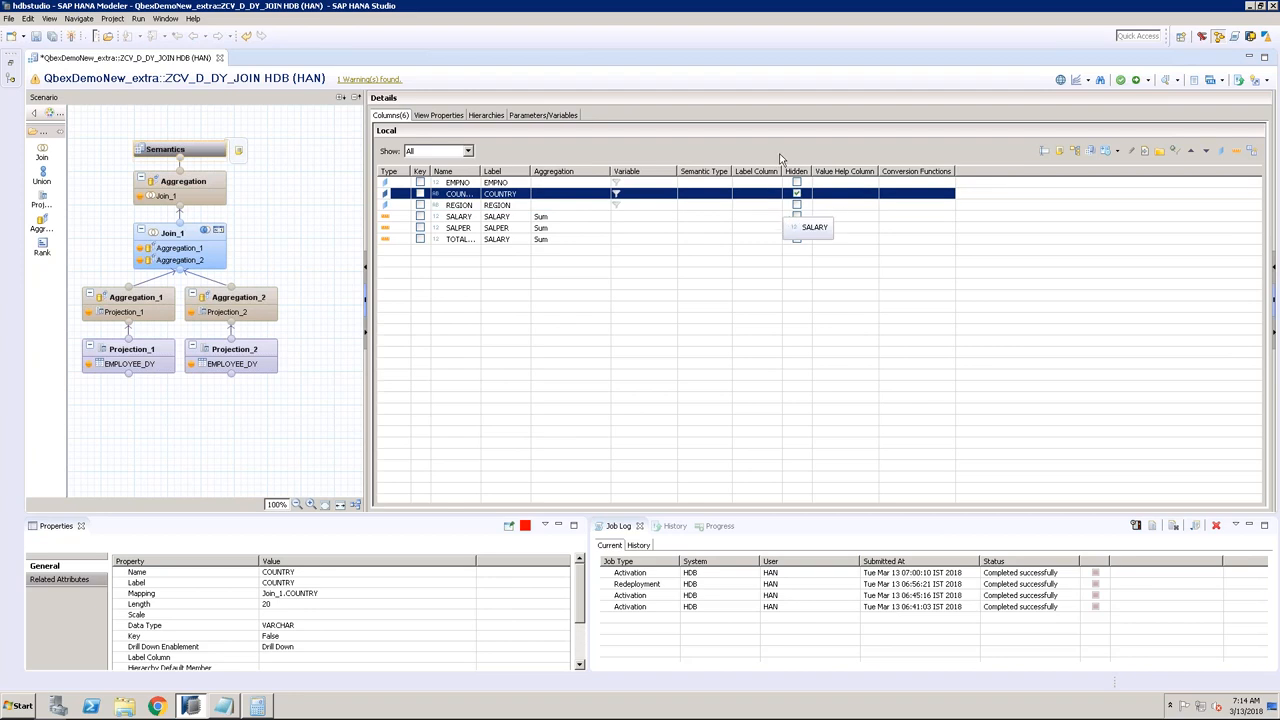
click(1134, 81)
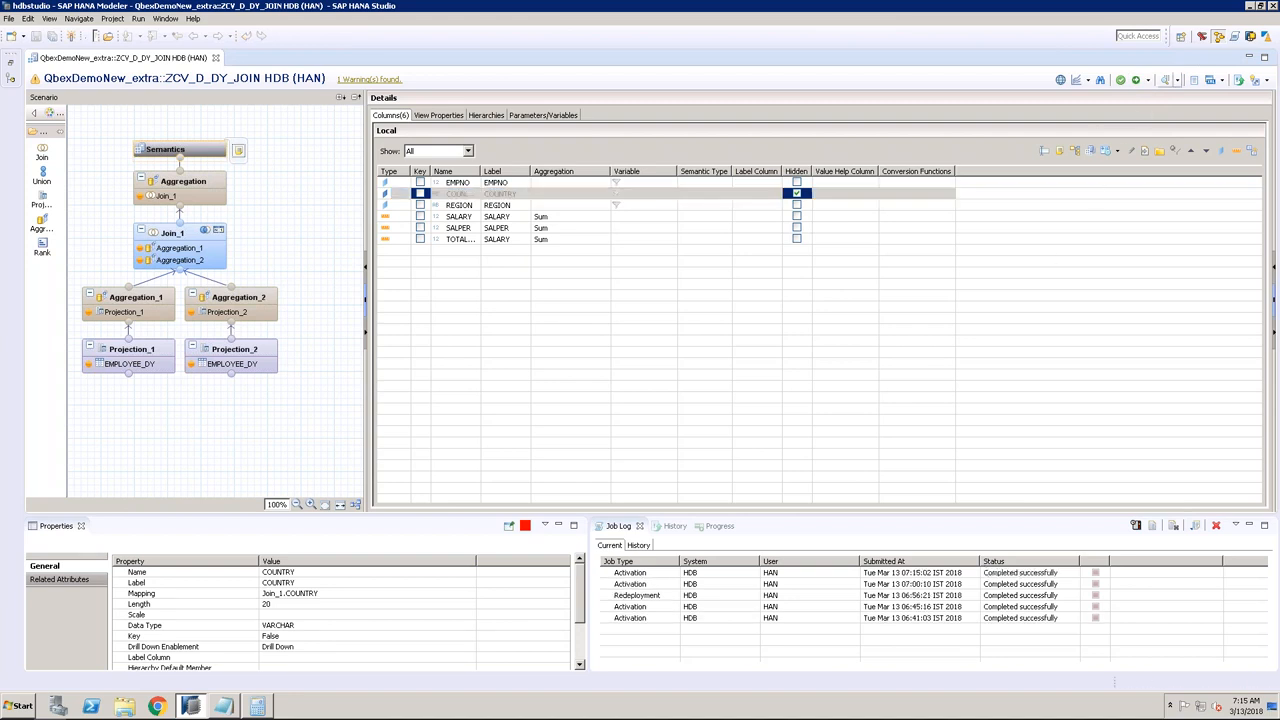
Step: Preview the view's raw data without COUNTRY, sort it by REGION and examine the total salary of the APAC rows
click(1165, 80)
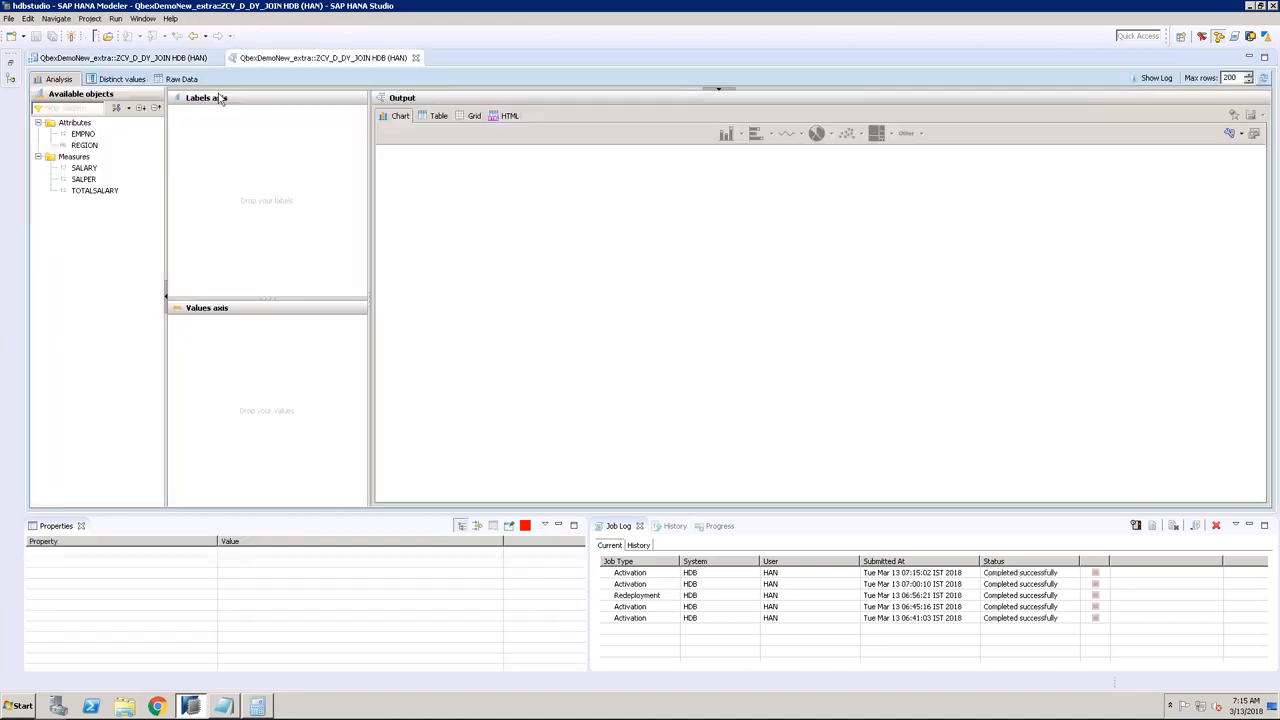
click(181, 79)
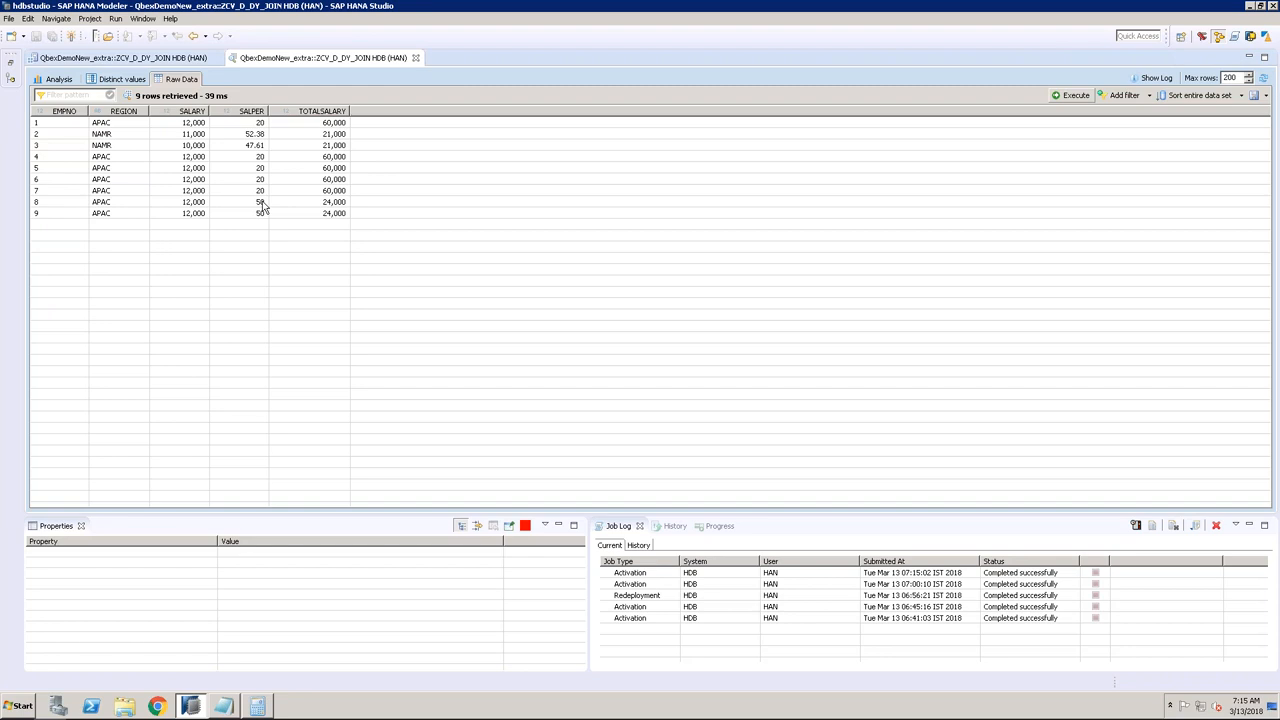
click(130, 111)
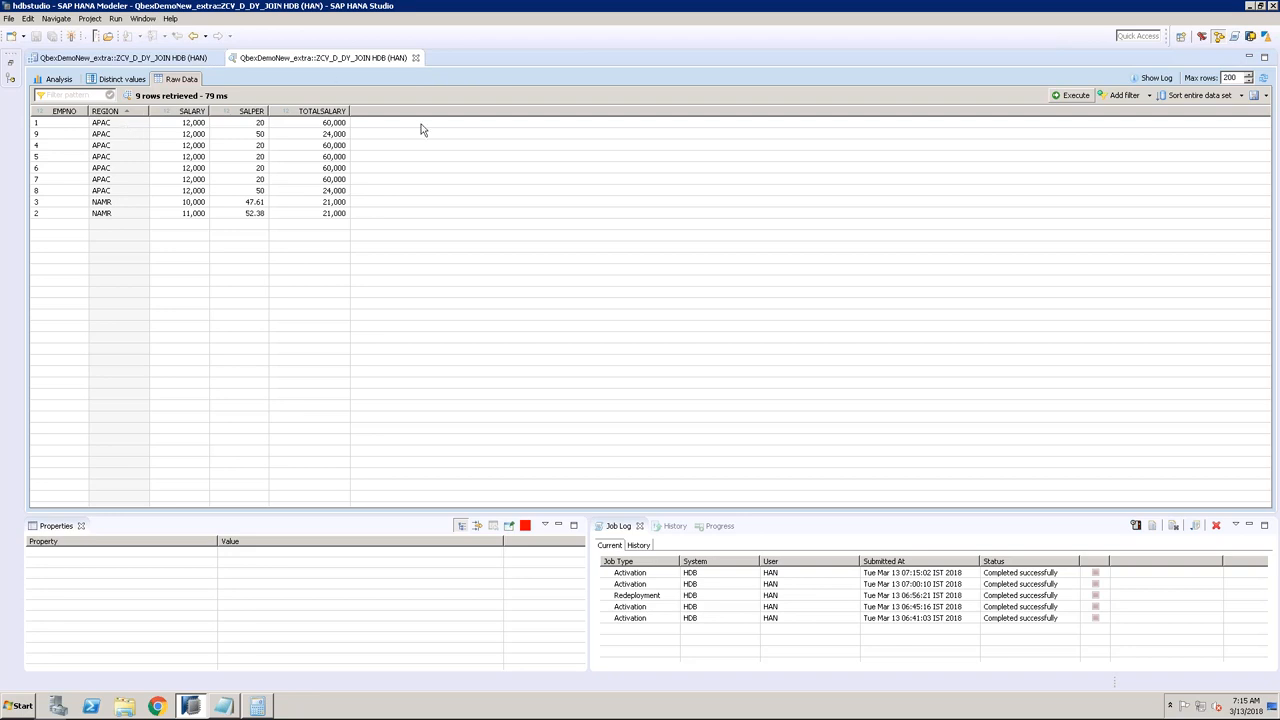
click(335, 124)
click(335, 145)
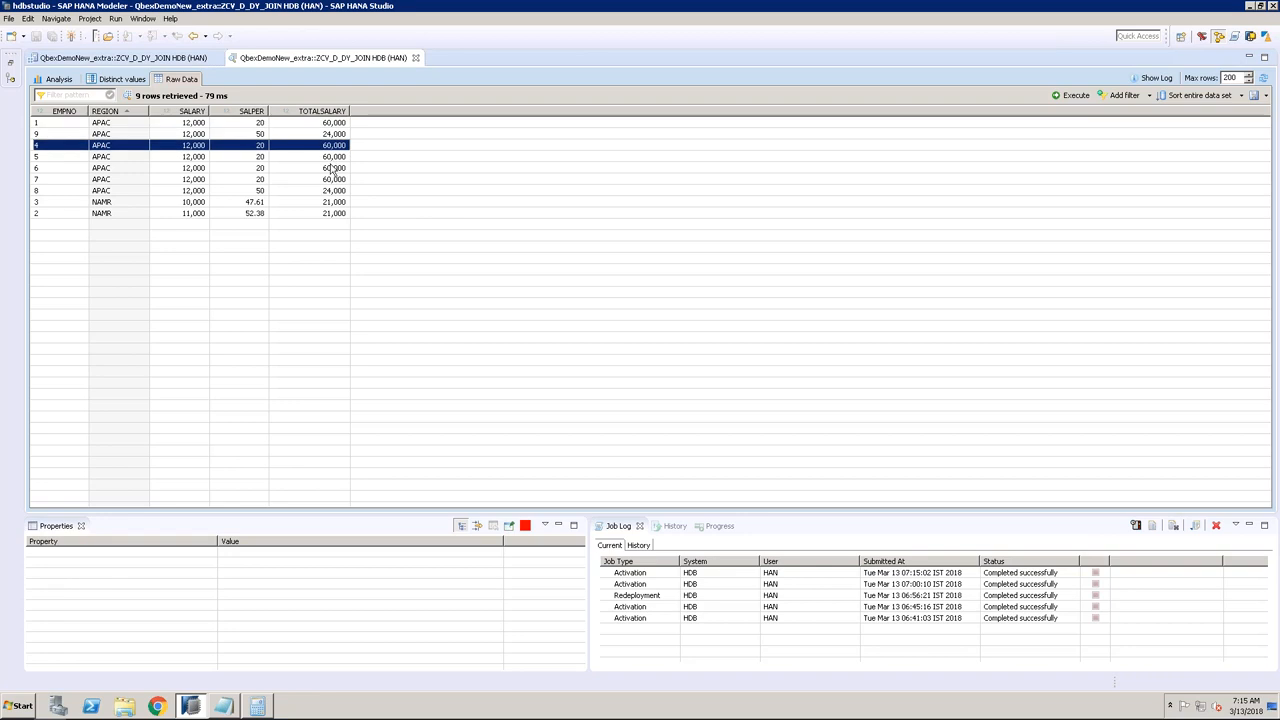
click(335, 157)
click(336, 168)
click(337, 180)
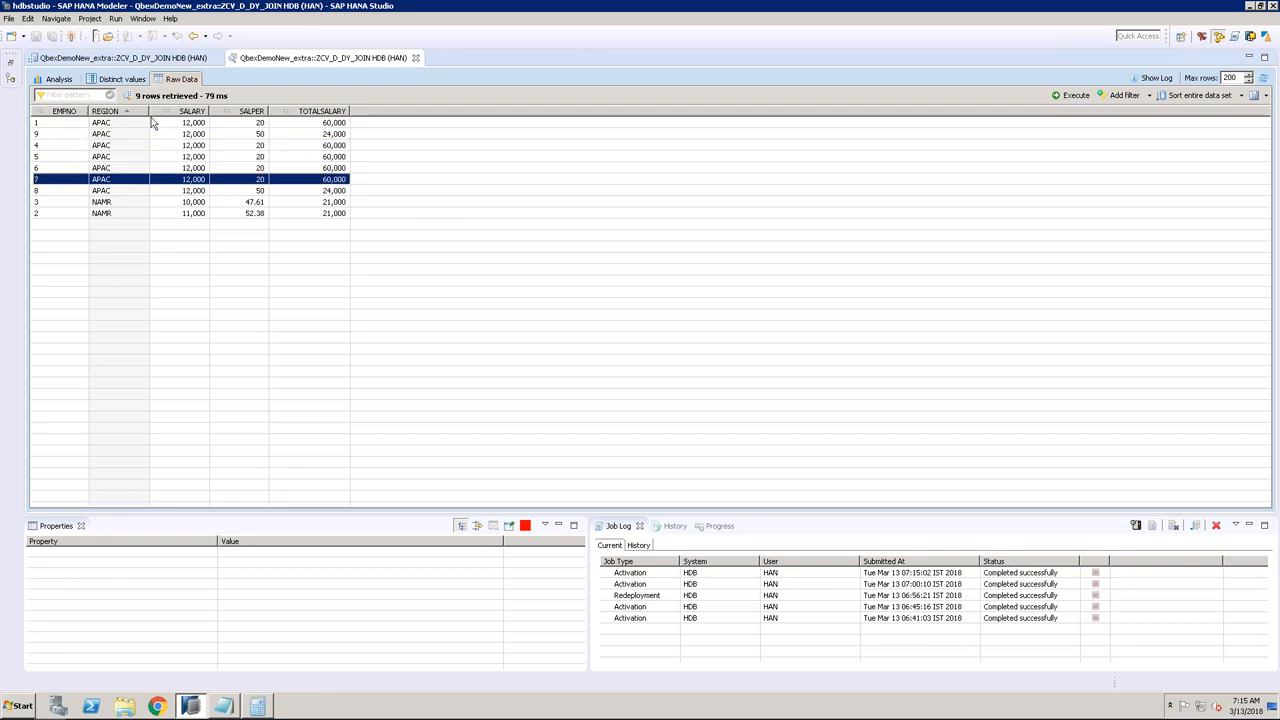
Step: Sort the preview by TOTALSALARY in descending order and examine the highest-total APAC rows, closing the preview when done
click(335, 113)
click(336, 113)
click(336, 124)
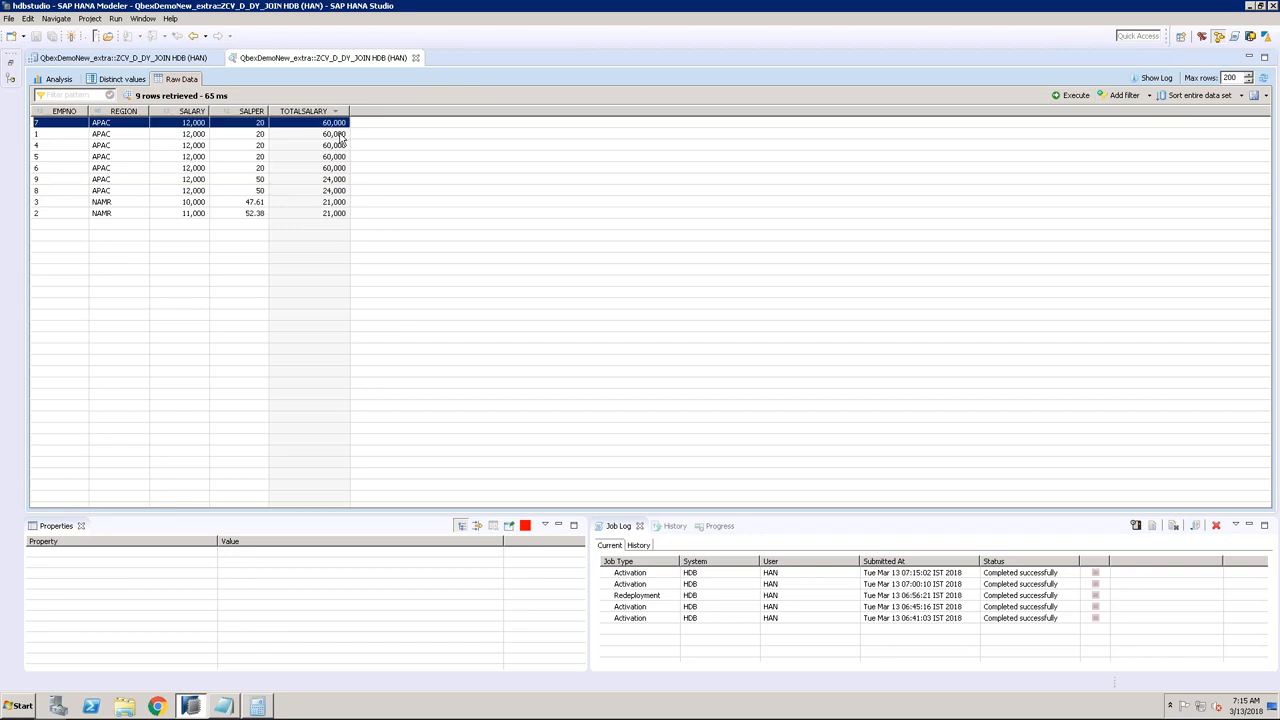
click(340, 135)
click(338, 146)
click(340, 158)
click(341, 168)
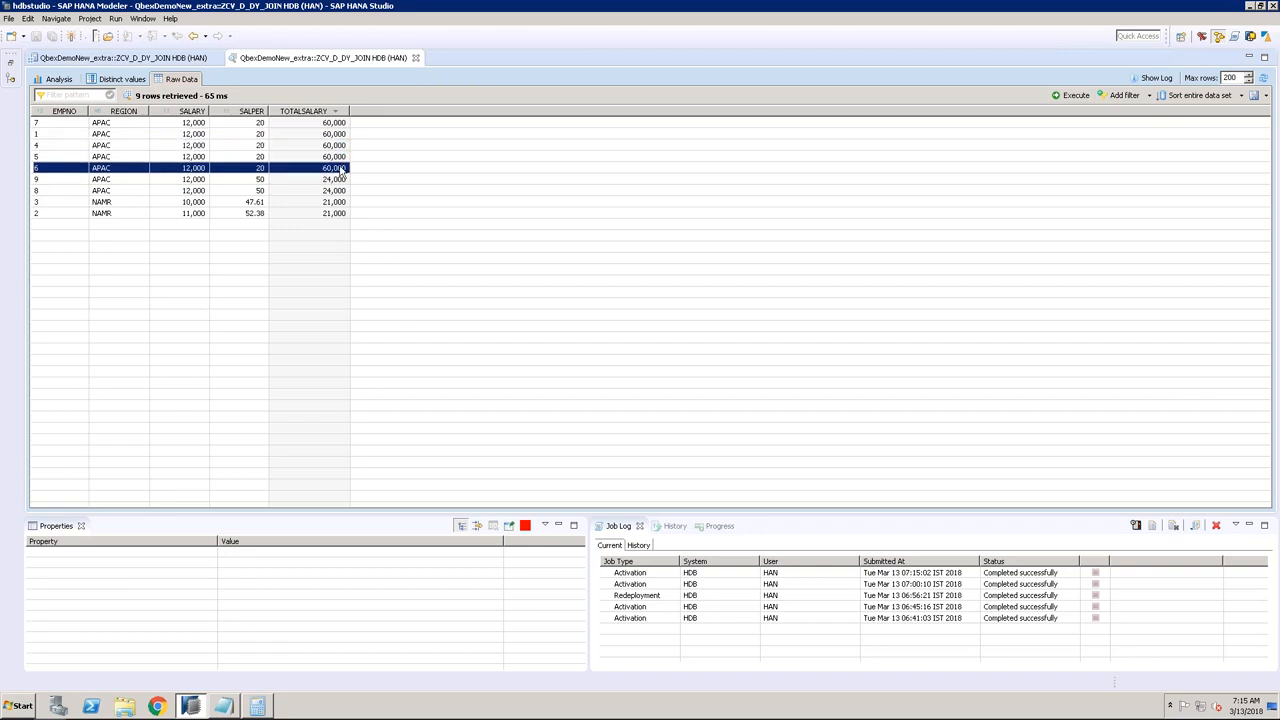
click(416, 58)
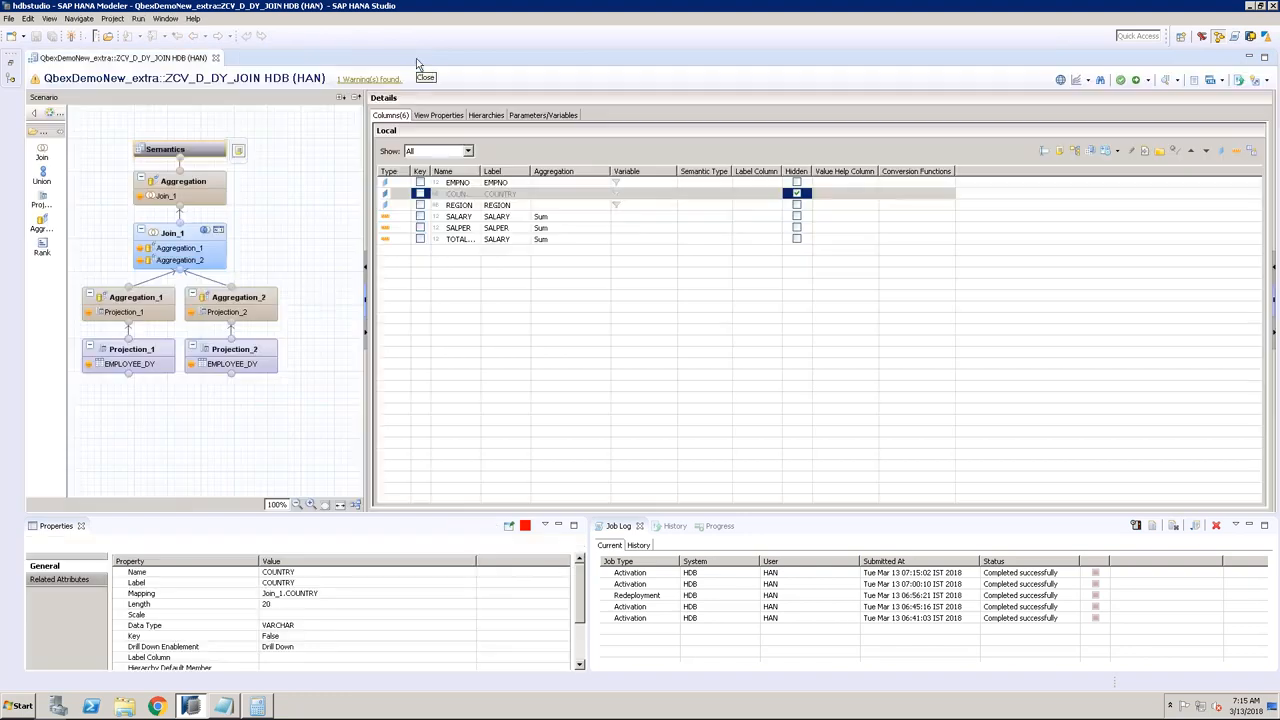
Step: Inspect the join columns of Join_1 and the COUNTRY and REGION inputs of the Aggregation_2 node
click(196, 238)
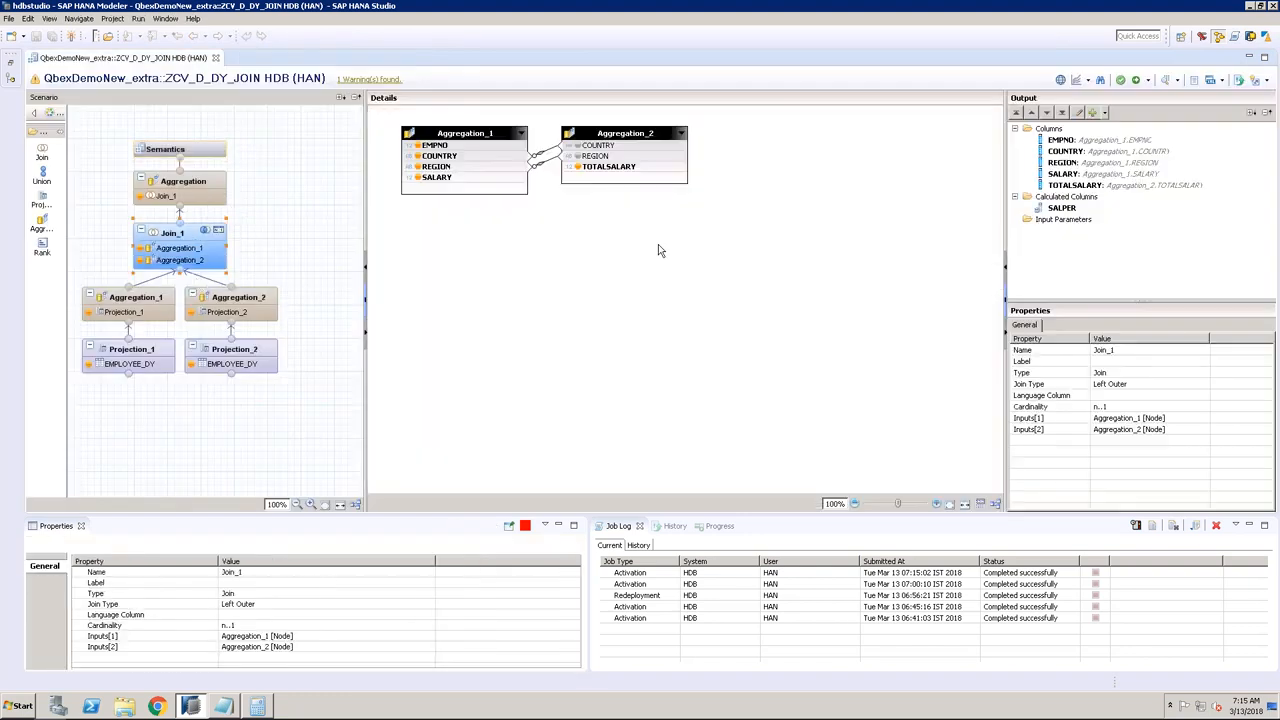
click(241, 300)
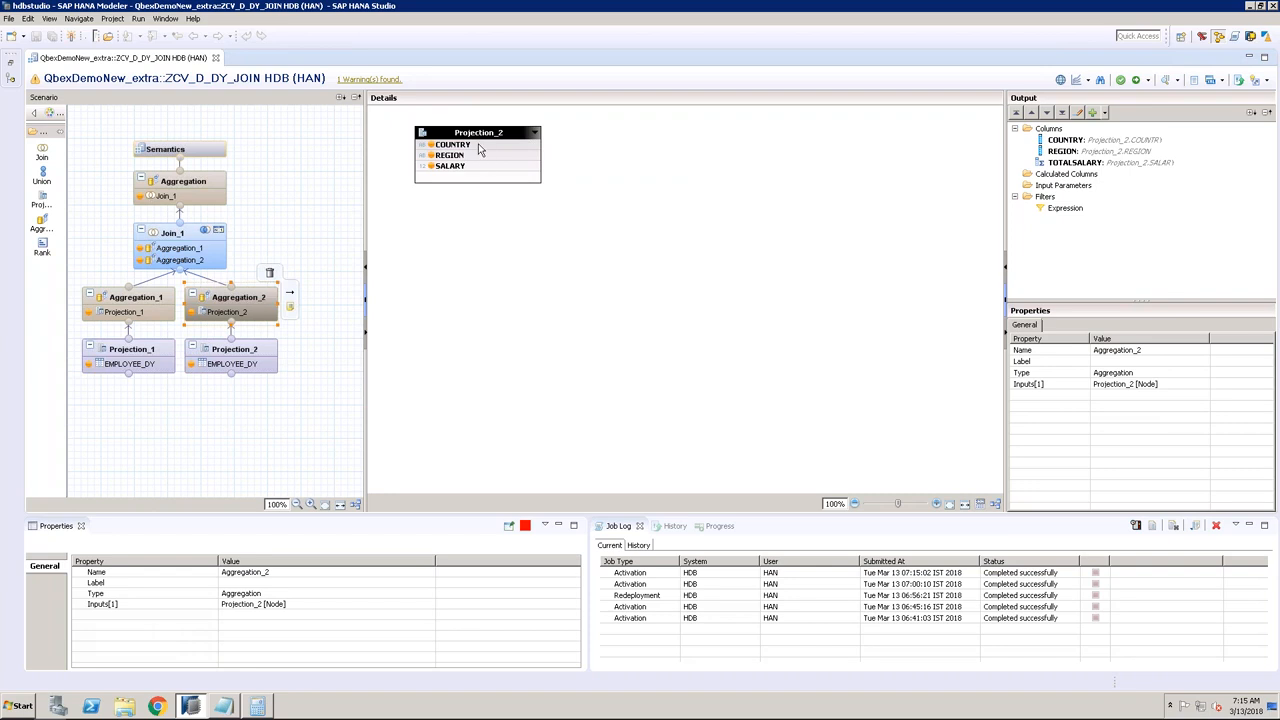
click(479, 155)
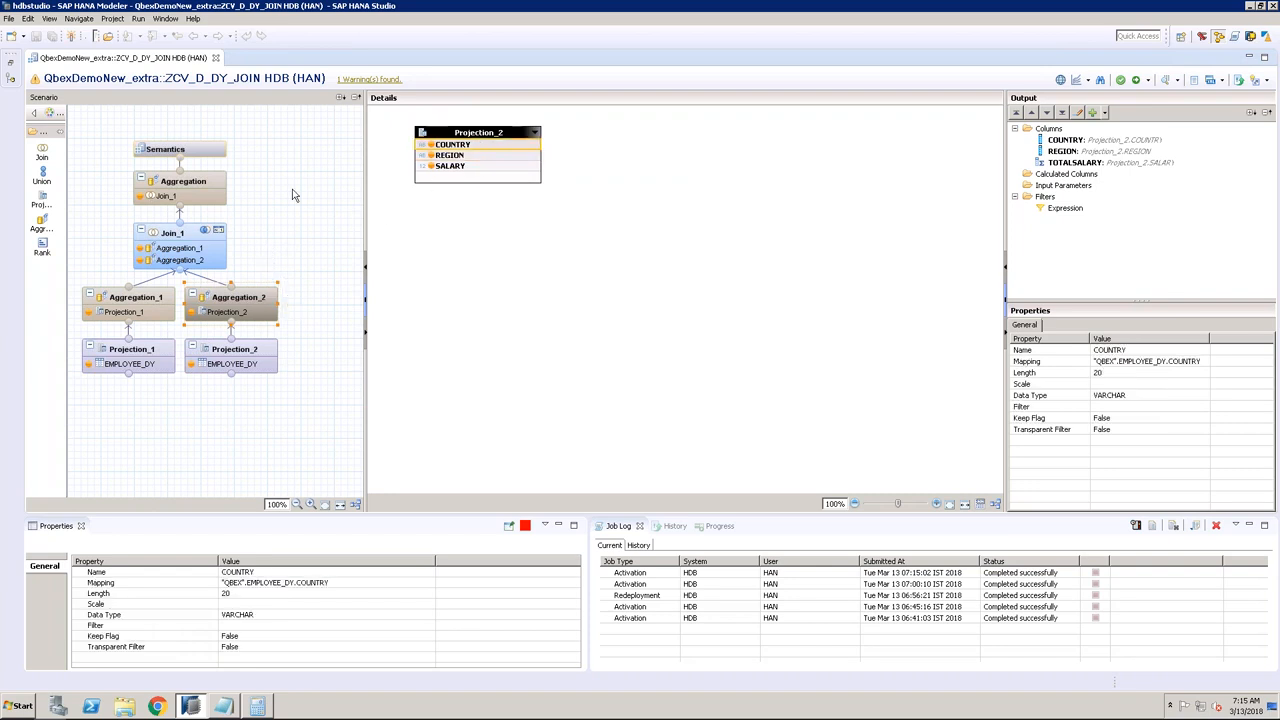
click(191, 236)
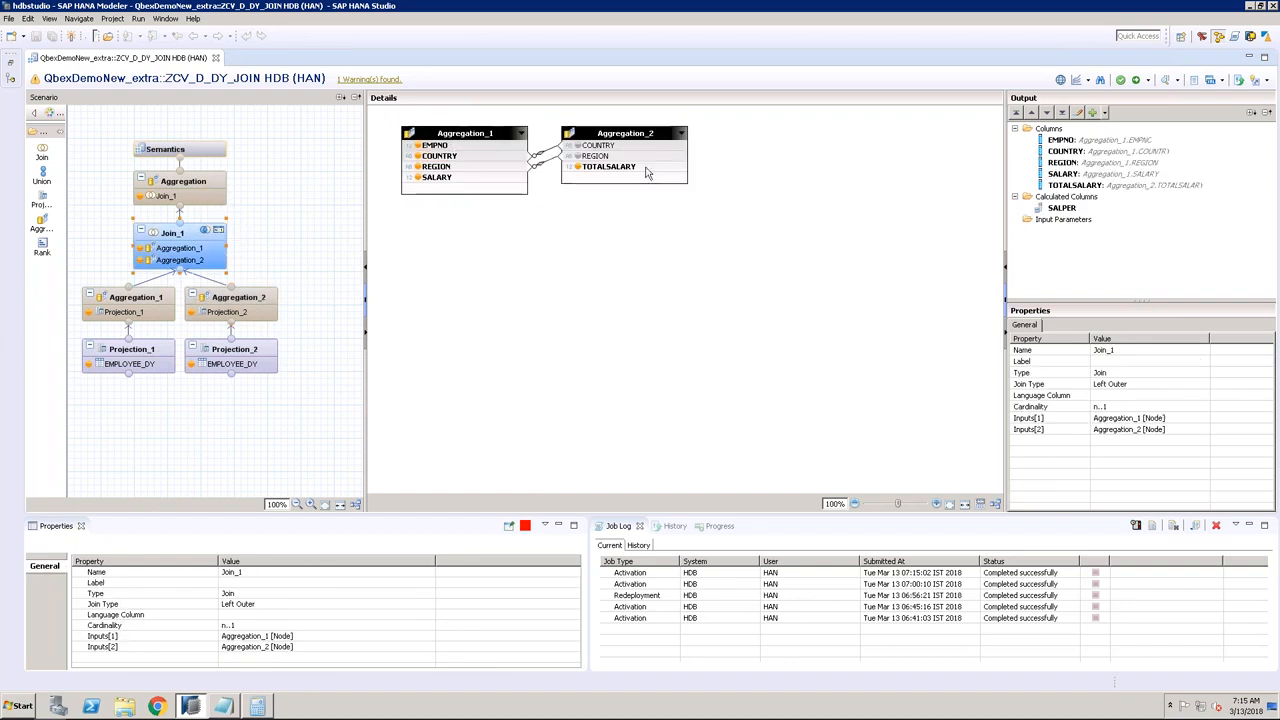
Step: Enable Dynamic Join on the left outer join between Aggregation_1 and Aggregation_2, then activate the view
double_click(554, 150)
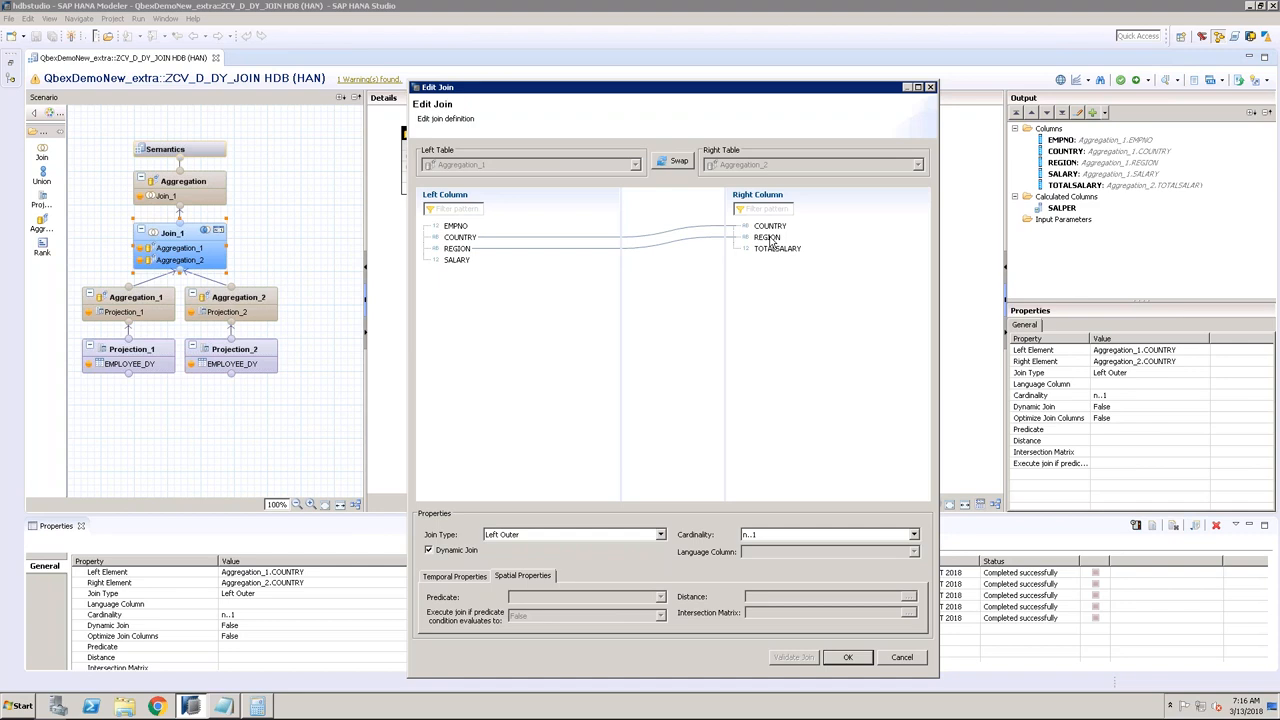
click(766, 238)
click(778, 250)
click(783, 228)
click(777, 239)
click(777, 251)
click(777, 227)
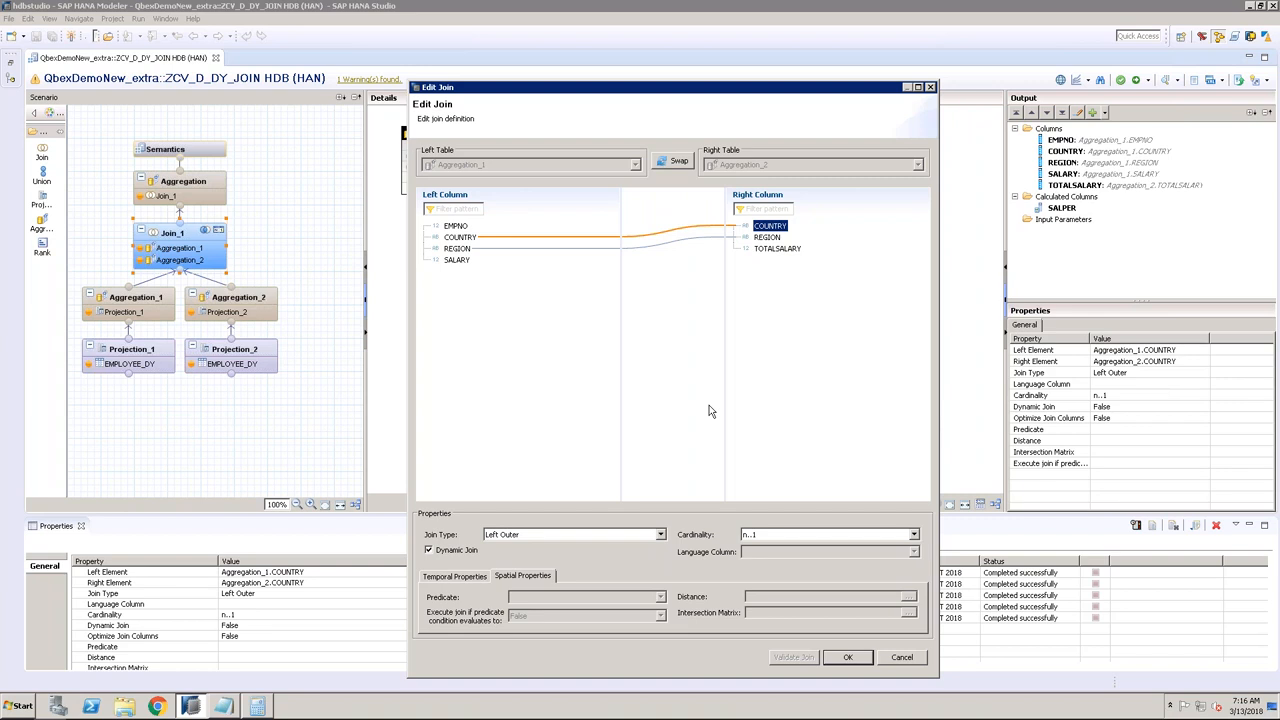
click(846, 658)
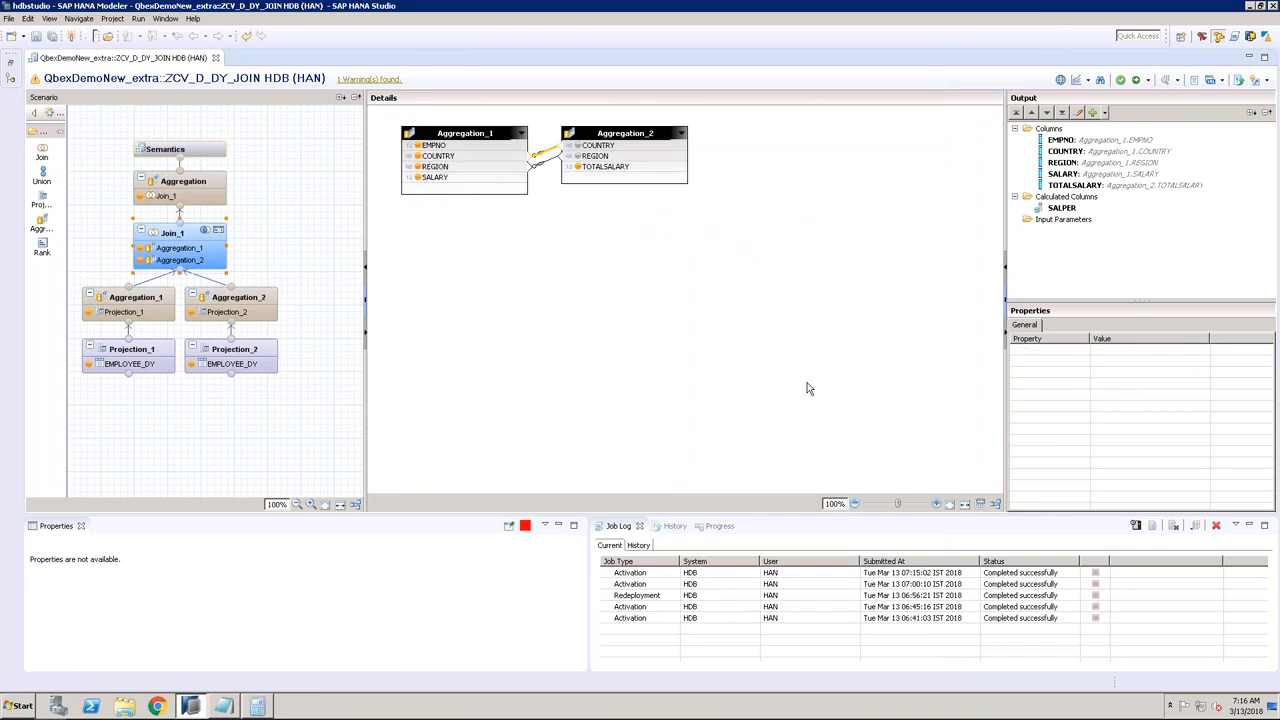
click(1135, 81)
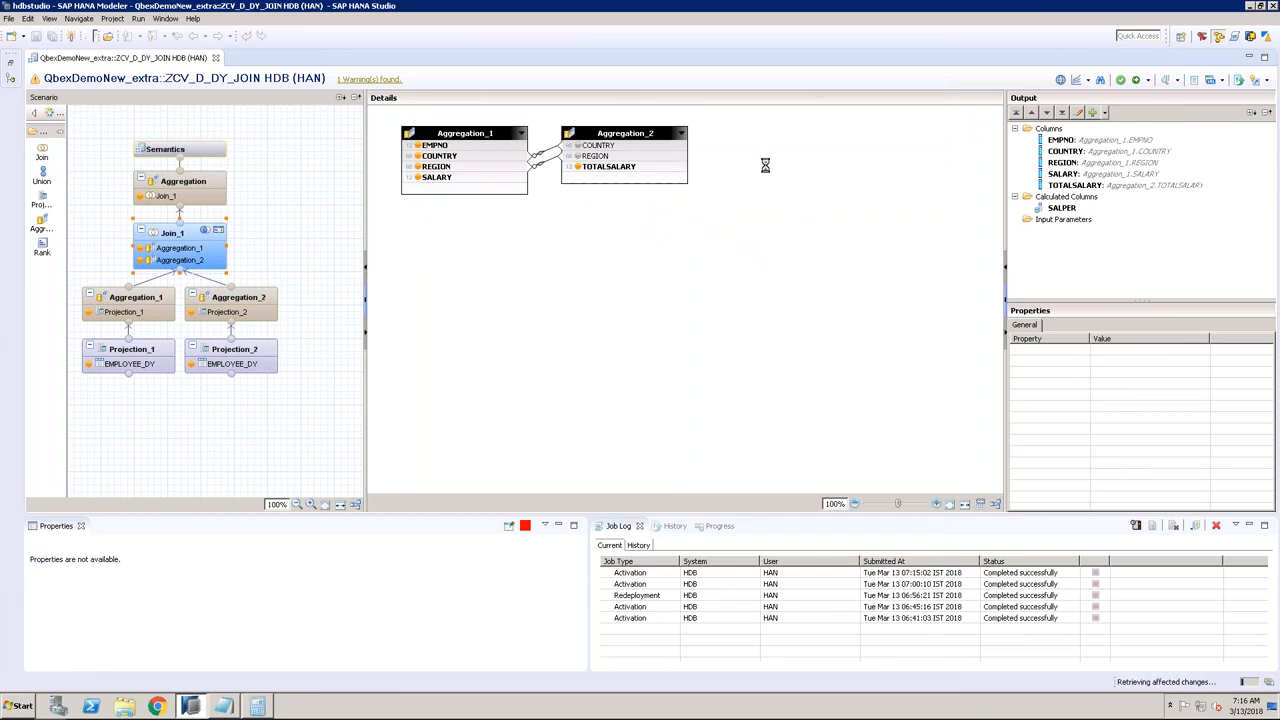
Step: Preview the raw data of the reactivated view from the Semantics node and sort it by TOTALSALARY in ascending order
click(211, 152)
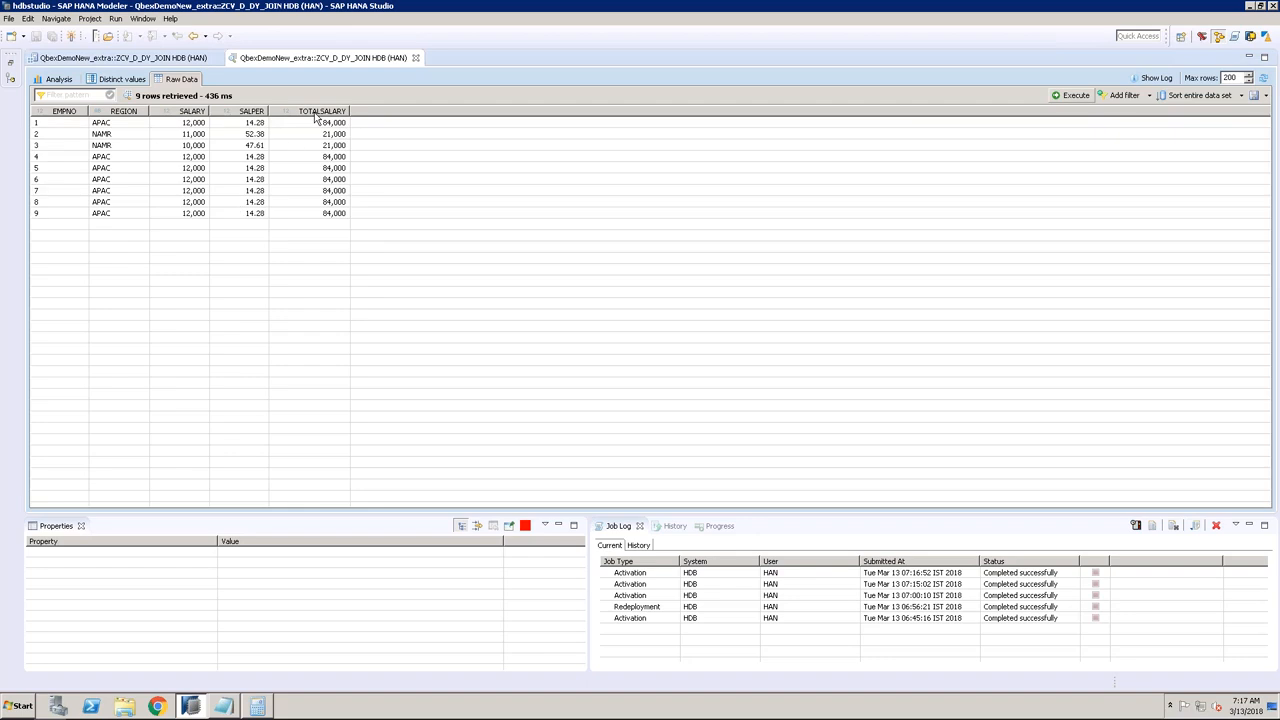
click(314, 112)
click(337, 158)
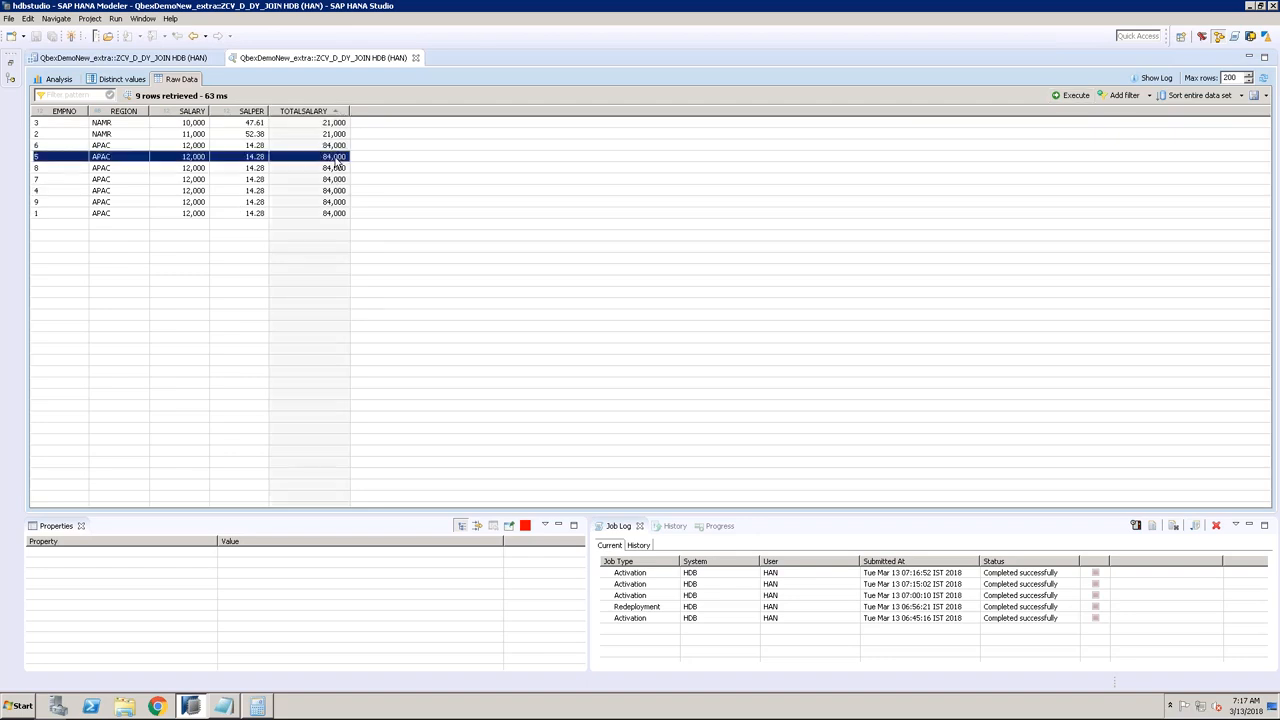
Step: Examine all the APAC rows in the preview sorted by TOTALSALARY, closing the preview when done
click(338, 147)
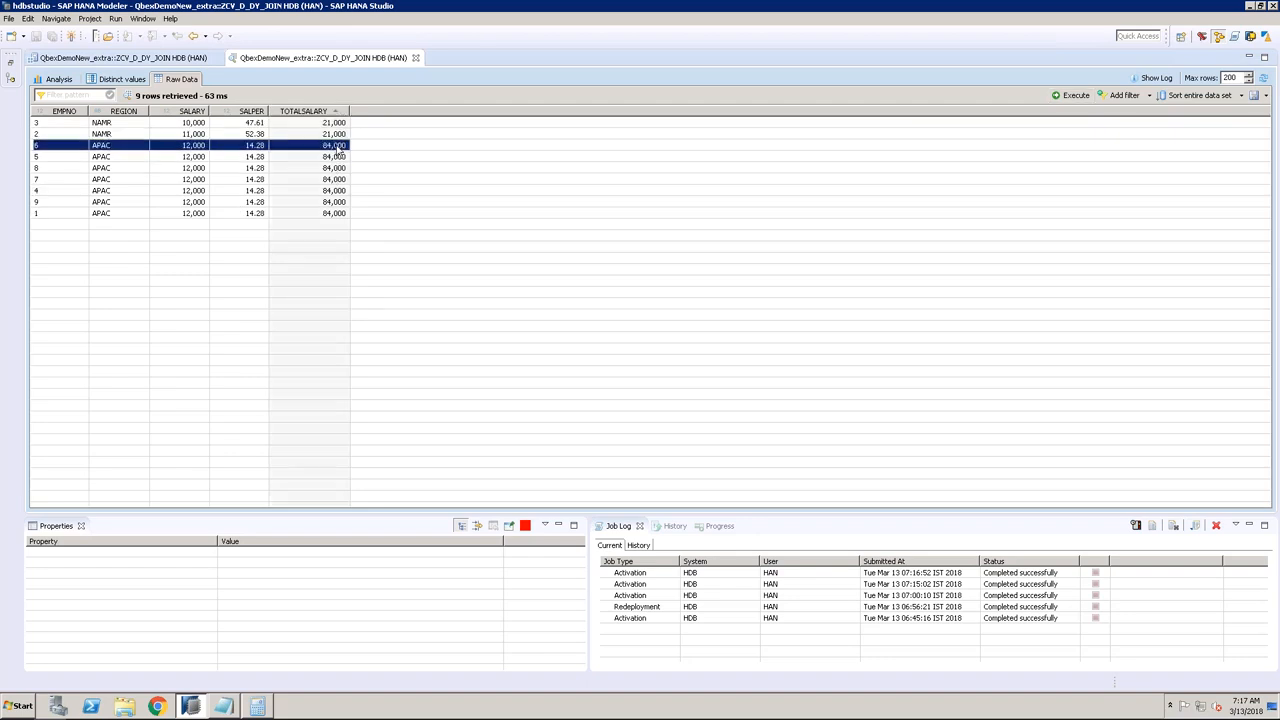
shift+click(319, 213)
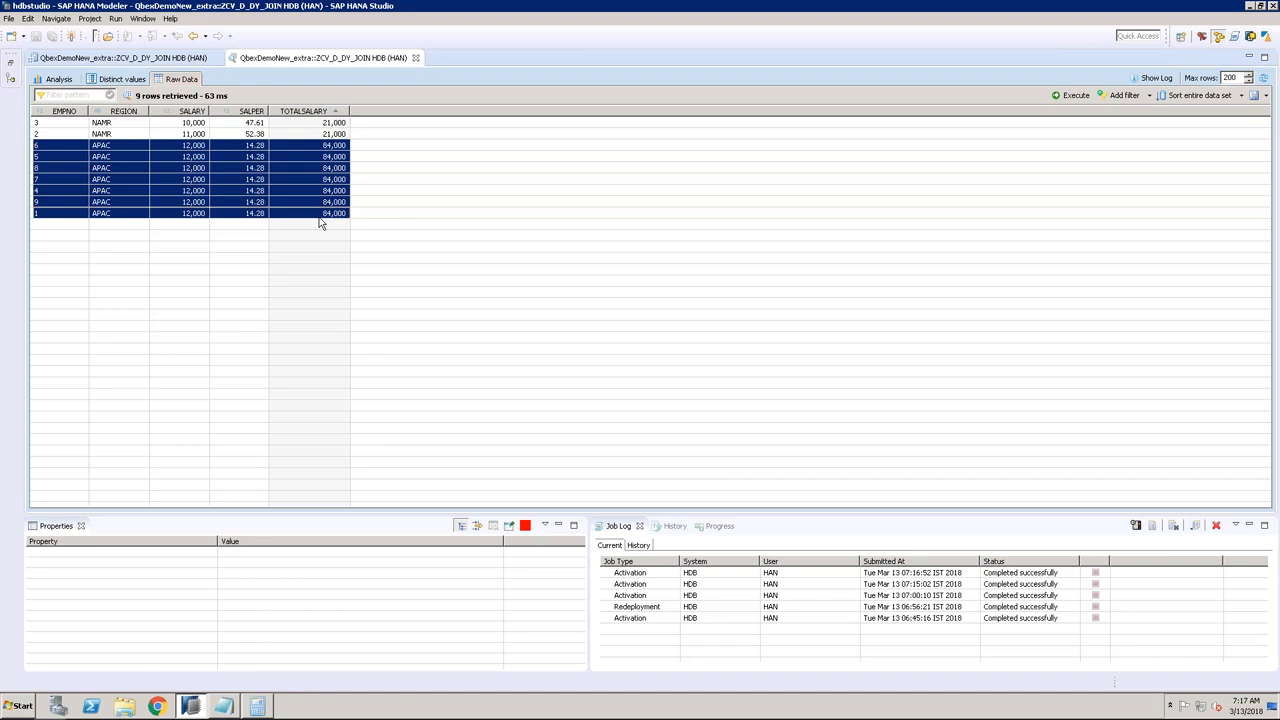
click(415, 57)
Step: Unhide COUNTRY and hide REGION in the output columns of ZCV_D_DY_JOIN, and activate the view
click(796, 195)
click(797, 205)
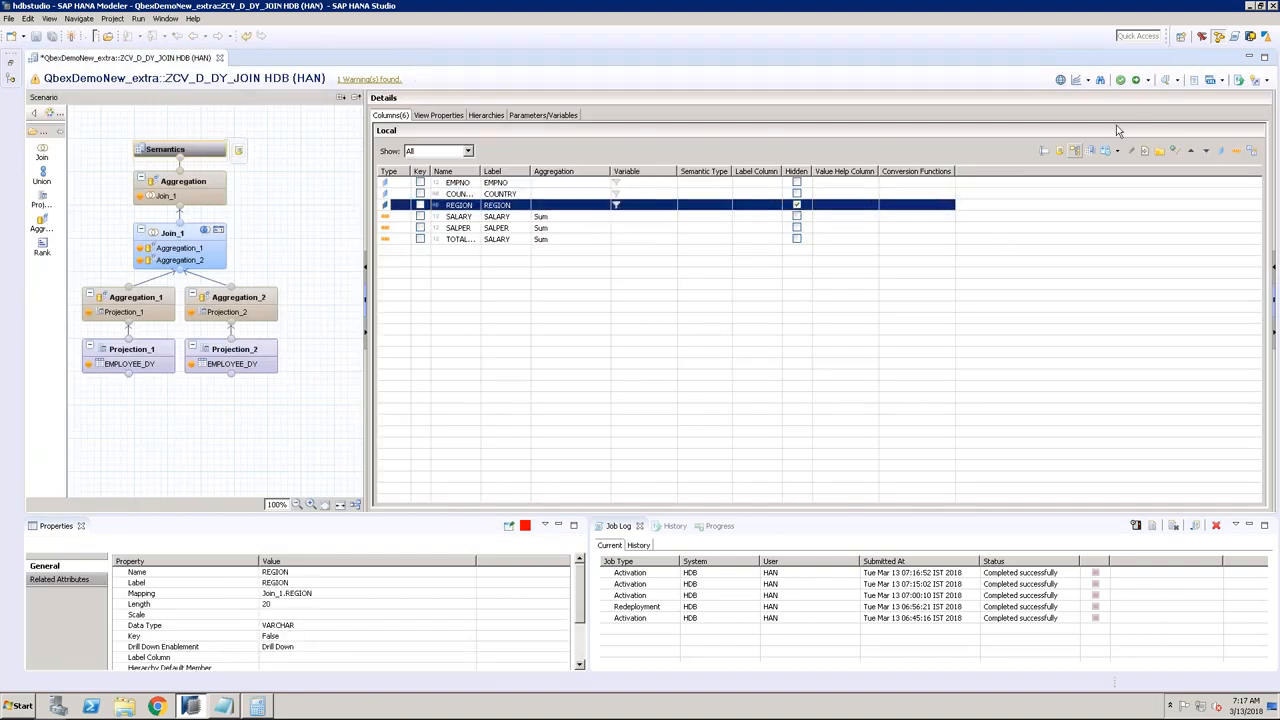
click(1136, 80)
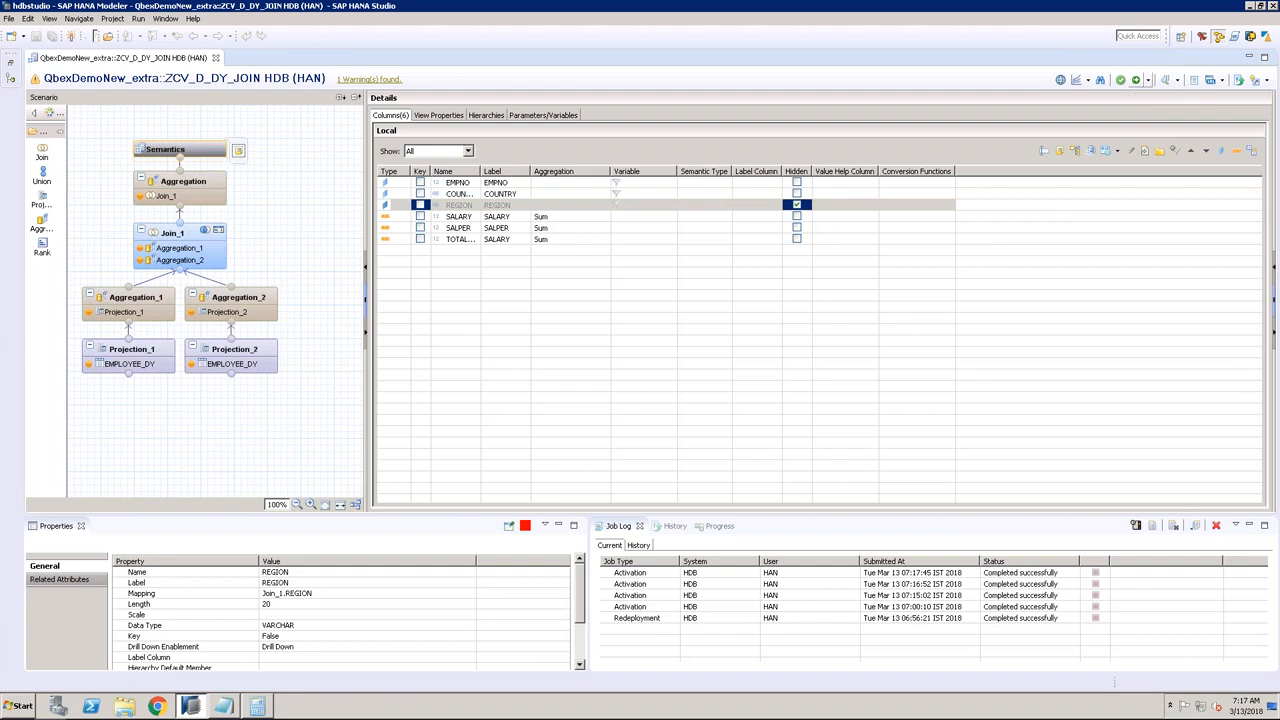
Step: Preview the raw data of the view by country, sorted by TOTALSALARY in ascending order, closing the preview when done
click(1165, 80)
click(175, 80)
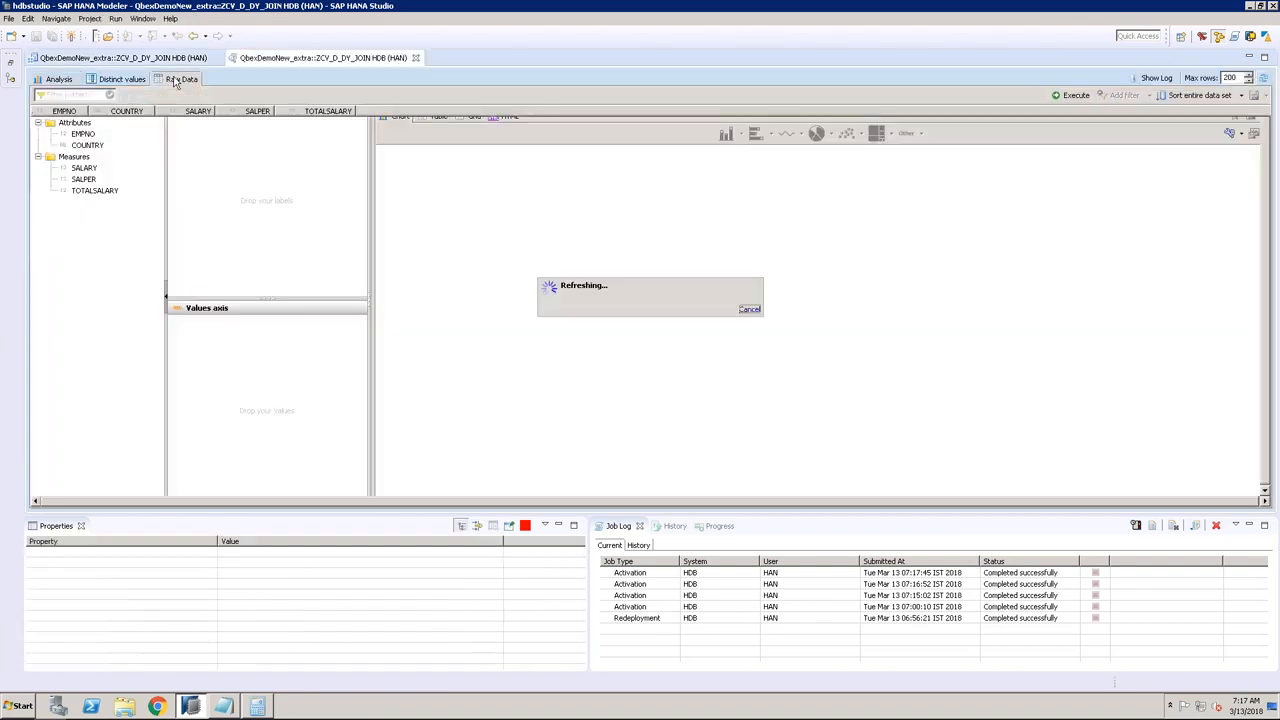
click(330, 111)
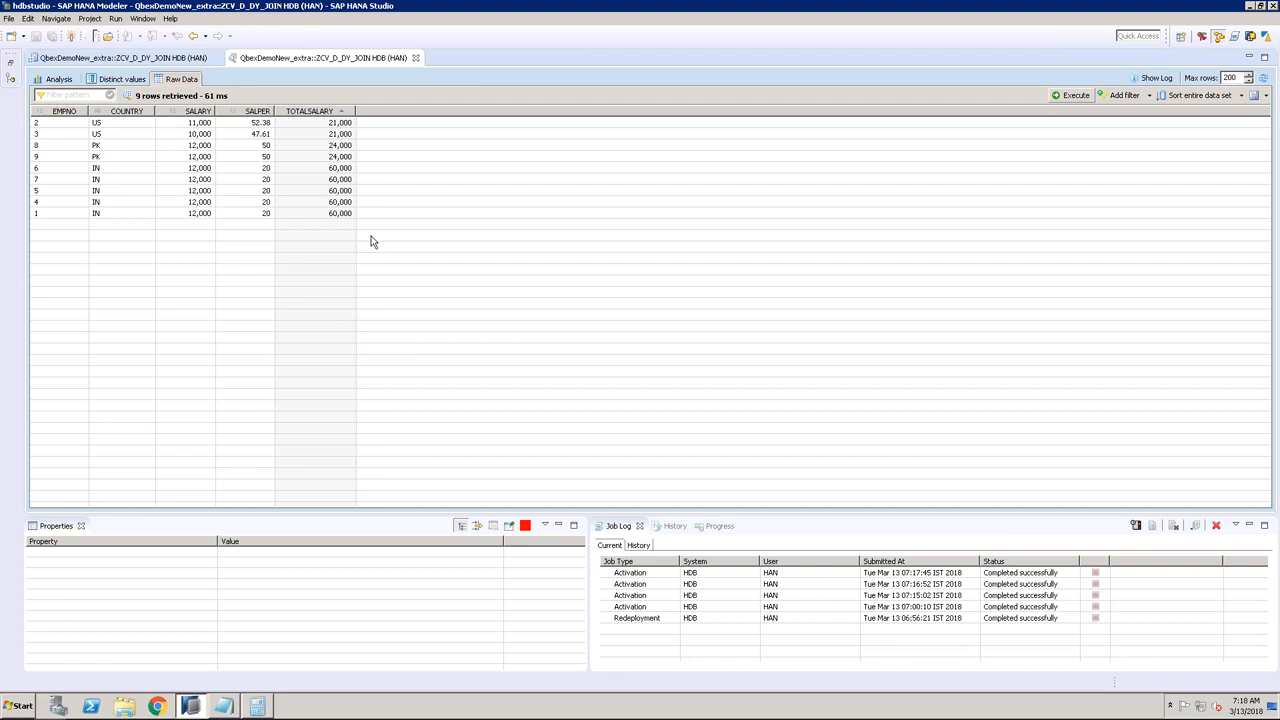
click(416, 58)
Step: Unhide the REGION column in the Semantics node and reactivate the view
click(798, 205)
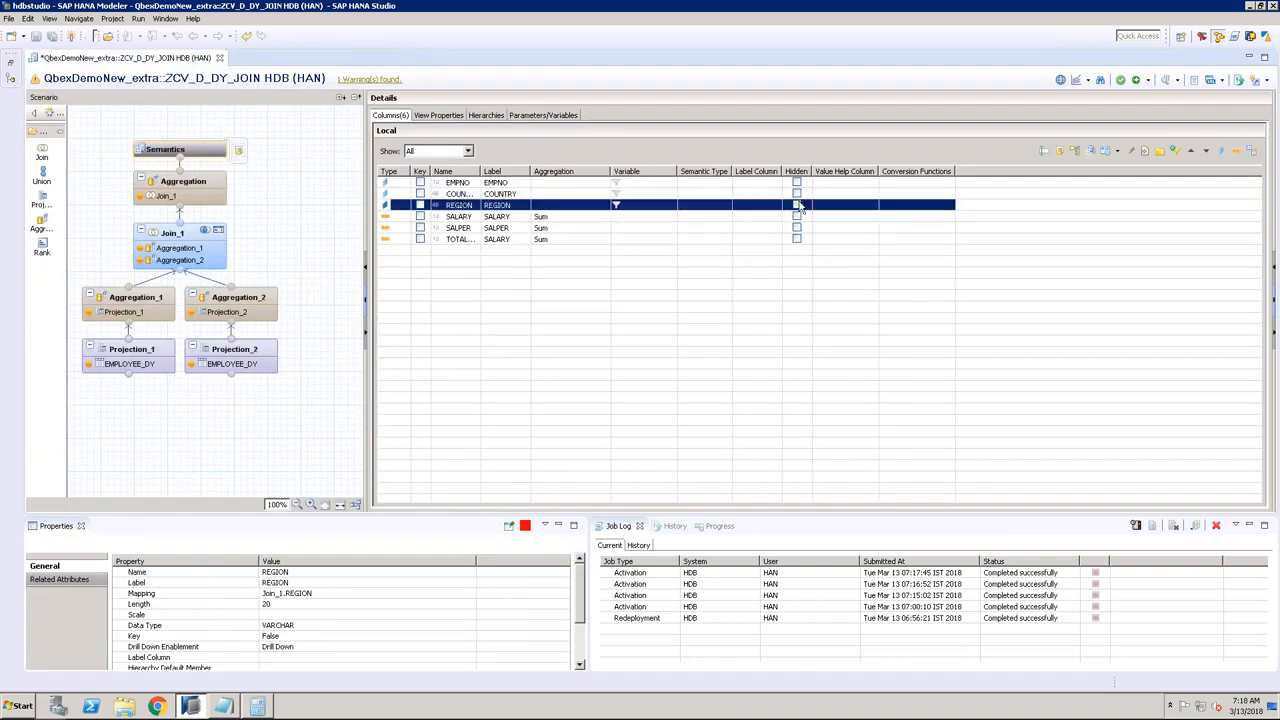
click(1135, 79)
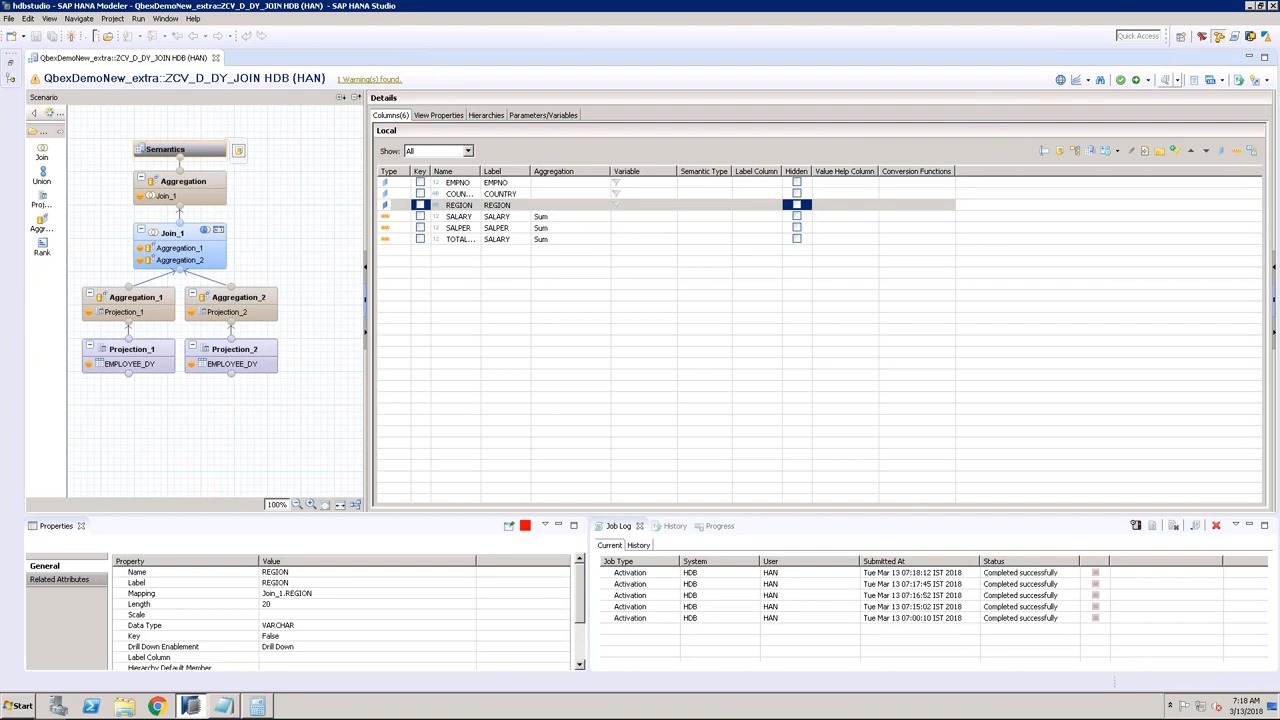
Step: Preview the raw data with both COUNTRY and REGION, sort it by COUNTRY in ascending order, and close the preview
click(1165, 80)
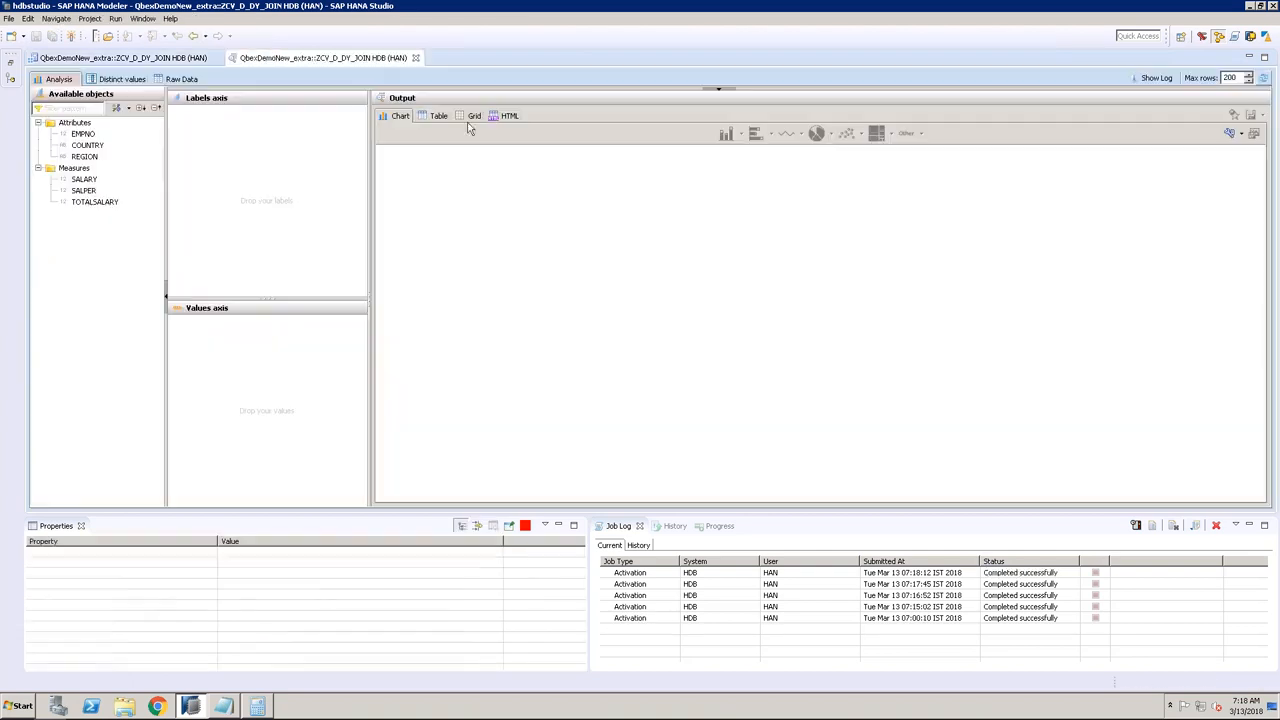
click(180, 80)
click(197, 120)
click(195, 112)
click(117, 113)
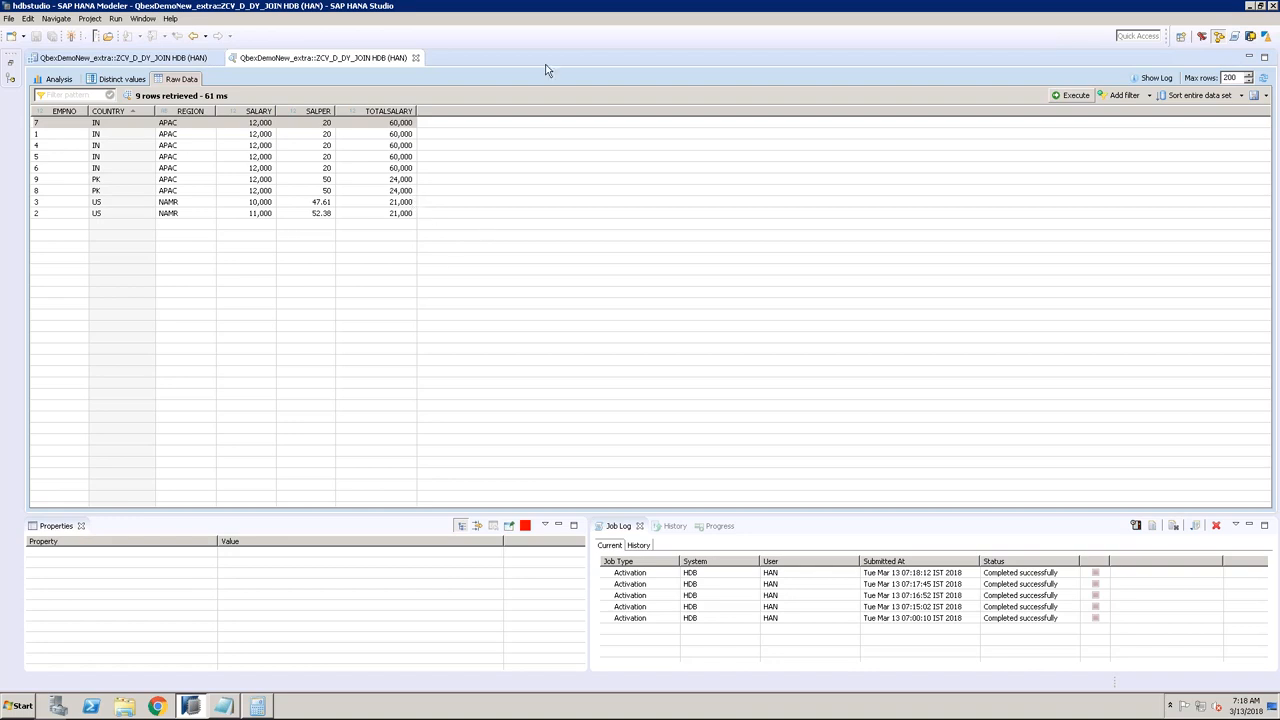
mouse_move(727, 9)
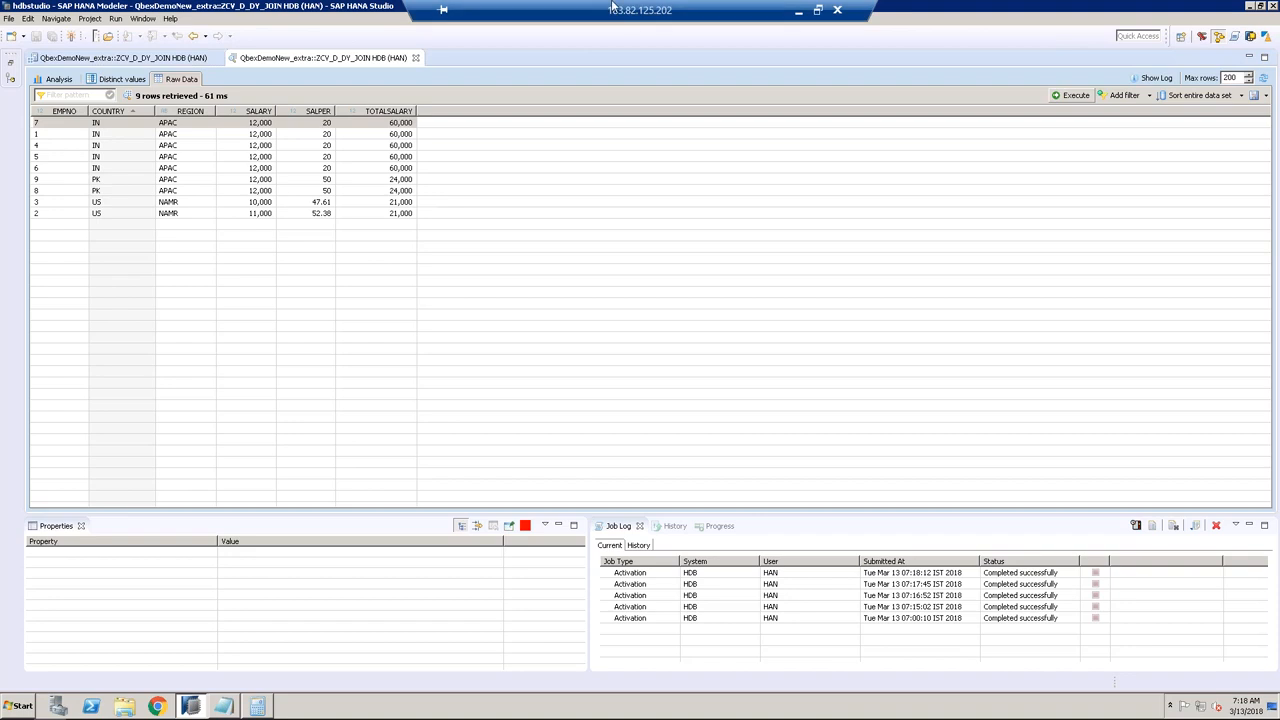
click(416, 58)
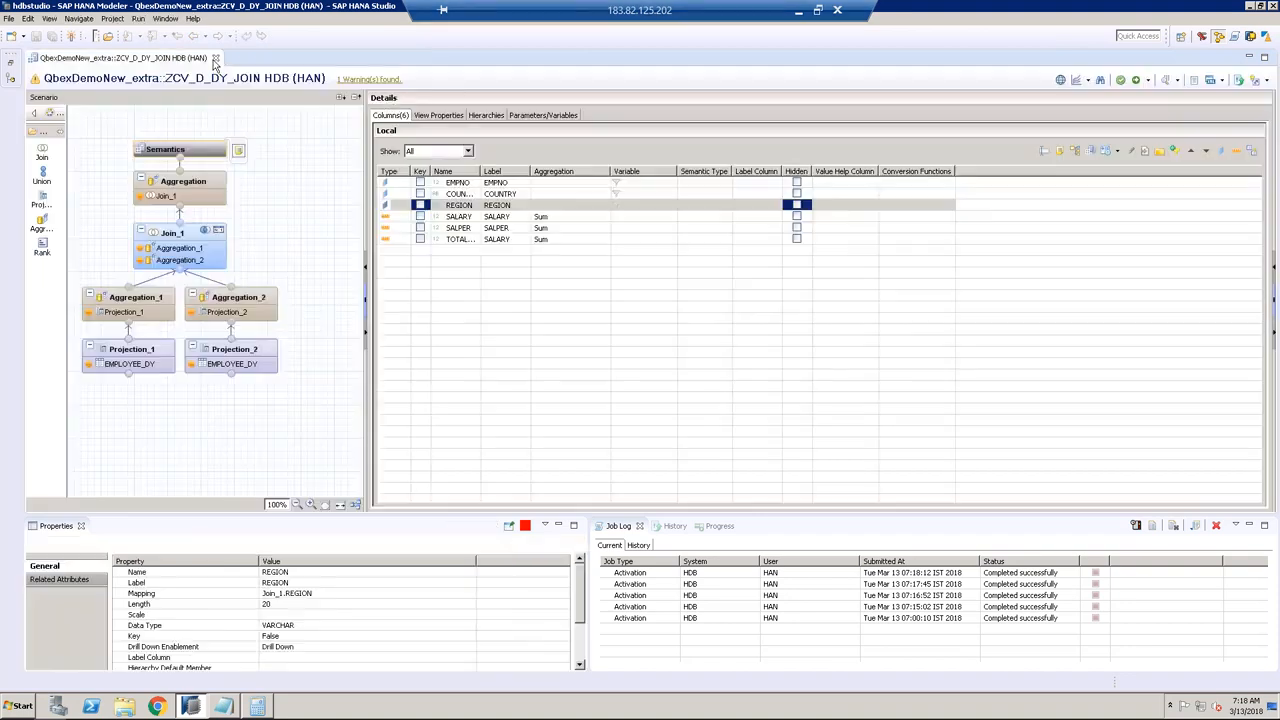
Step: Close ZCV_D_DY_JOIN and open the ZCV_D_TRANS_LOWER calculation view from the QbexDemoNew_extra package with the Systems view minimized
click(216, 58)
click(11, 66)
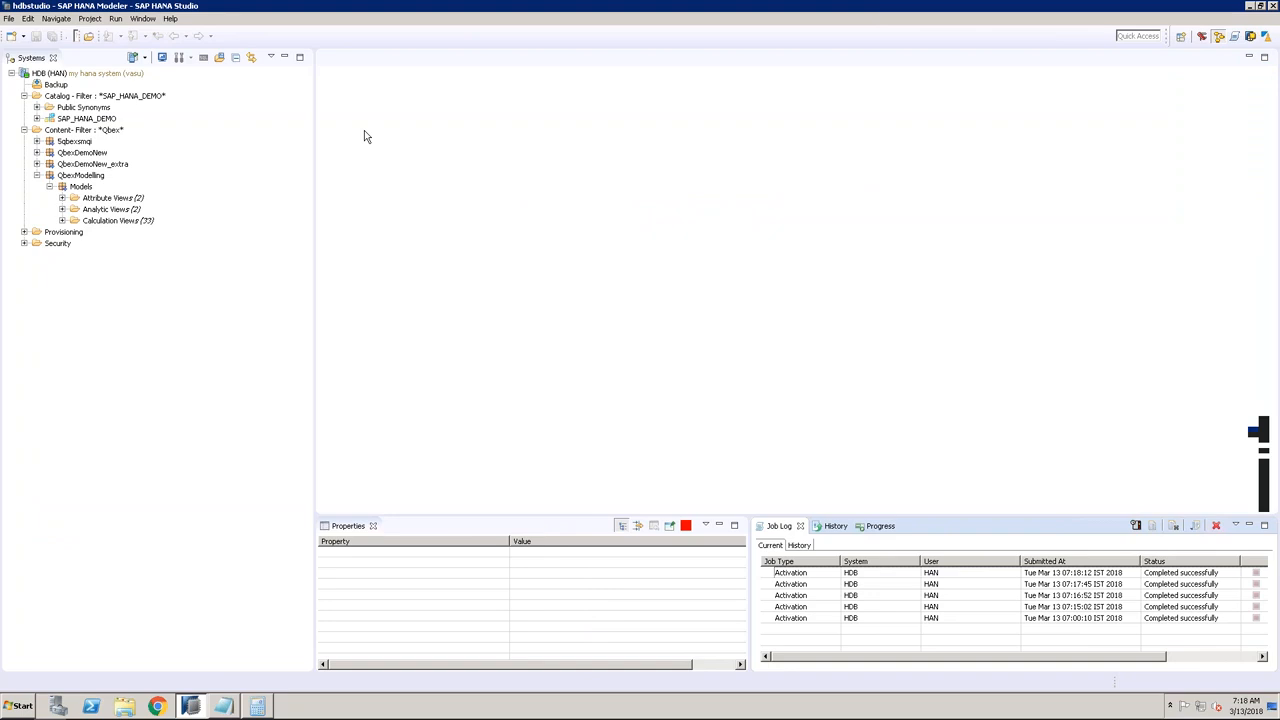
click(36, 163)
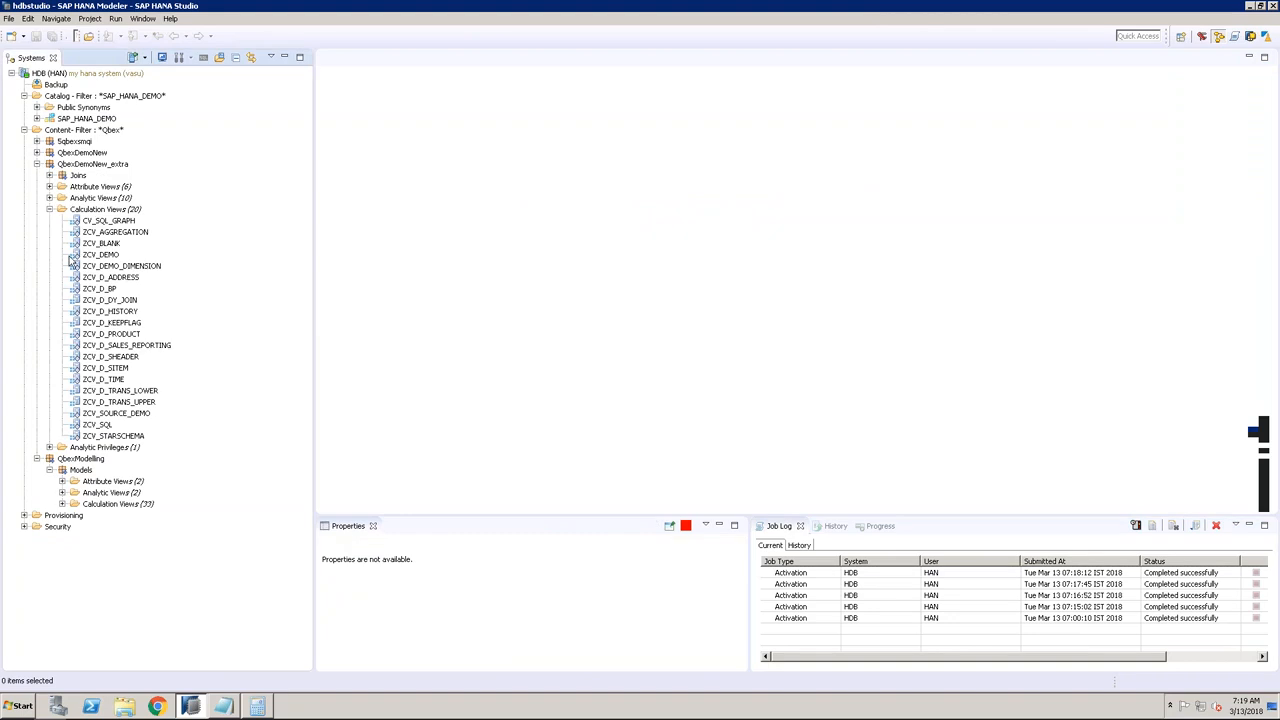
double_click(152, 391)
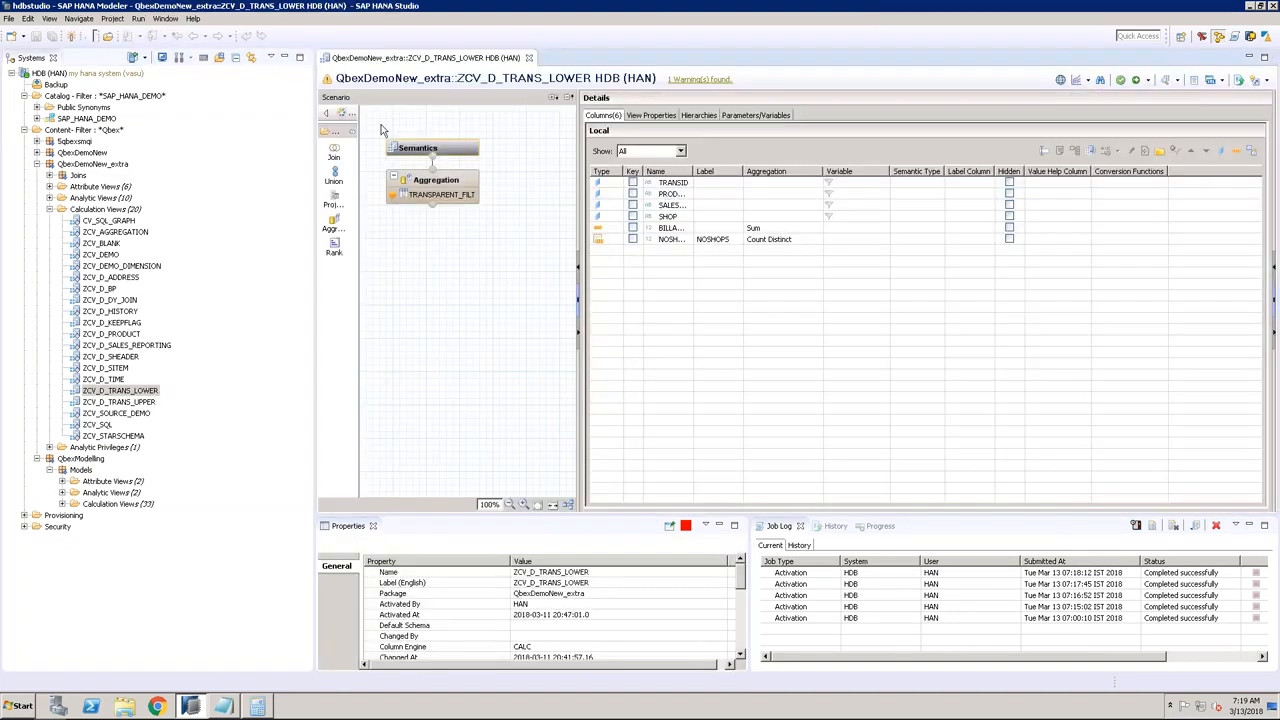
click(285, 57)
Step: Preview the raw data of the TRANSPARENT_FILTER table used in the Aggregation node
click(165, 186)
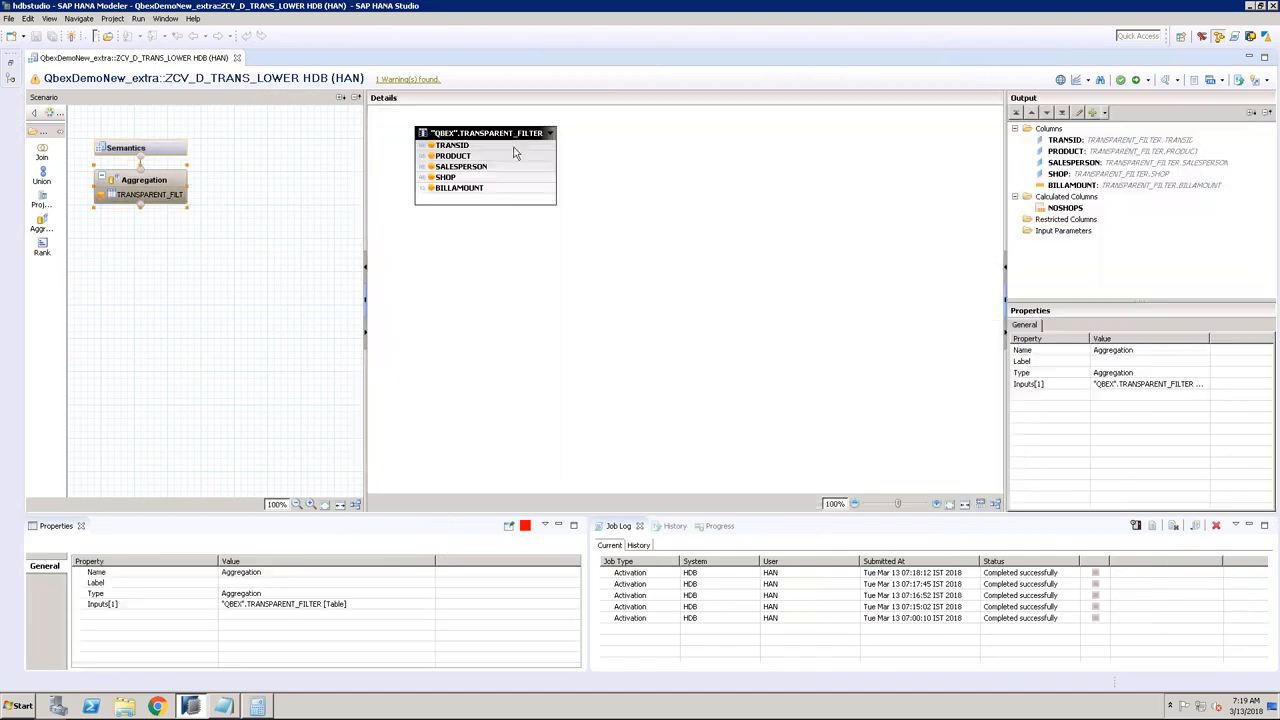
click(522, 160)
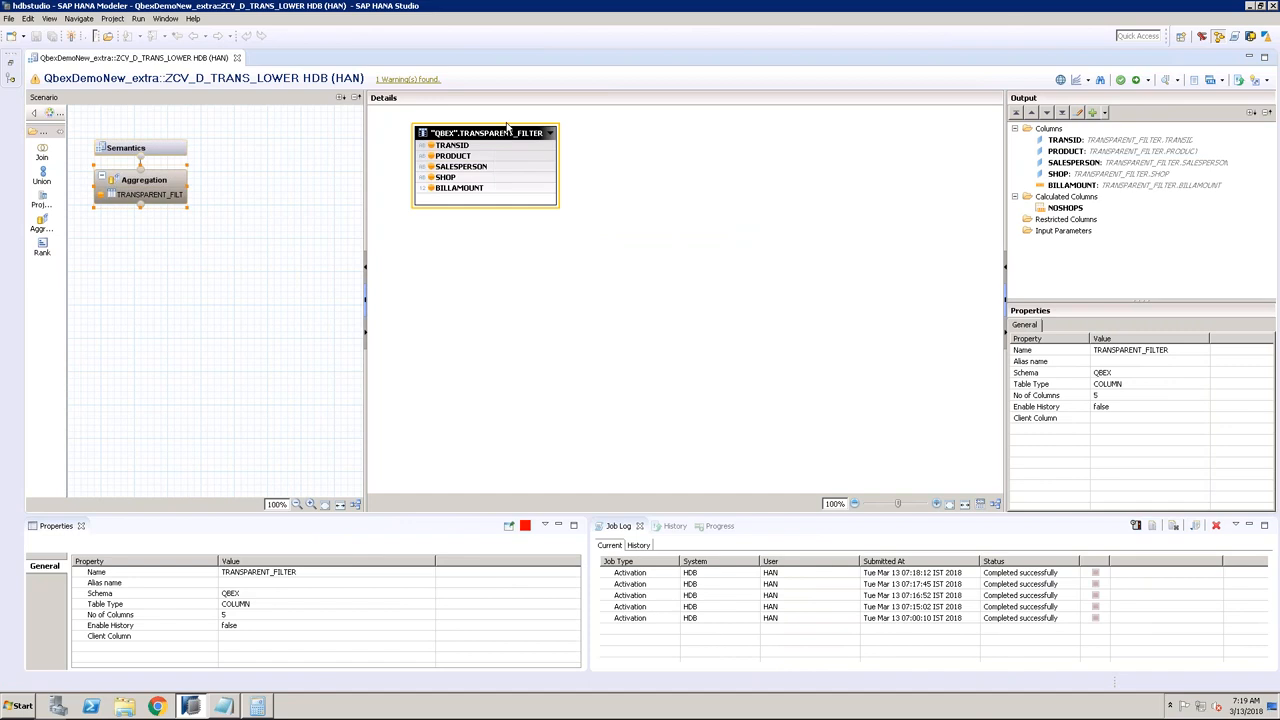
right_click(509, 132)
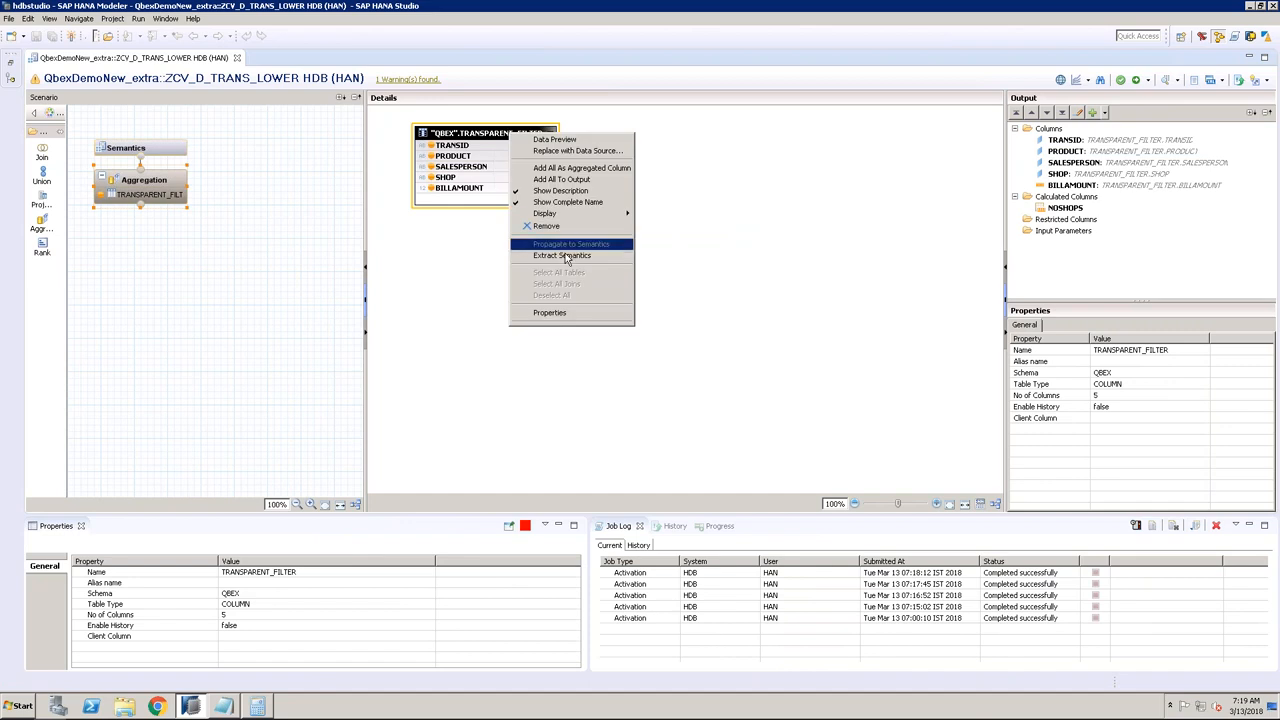
click(554, 140)
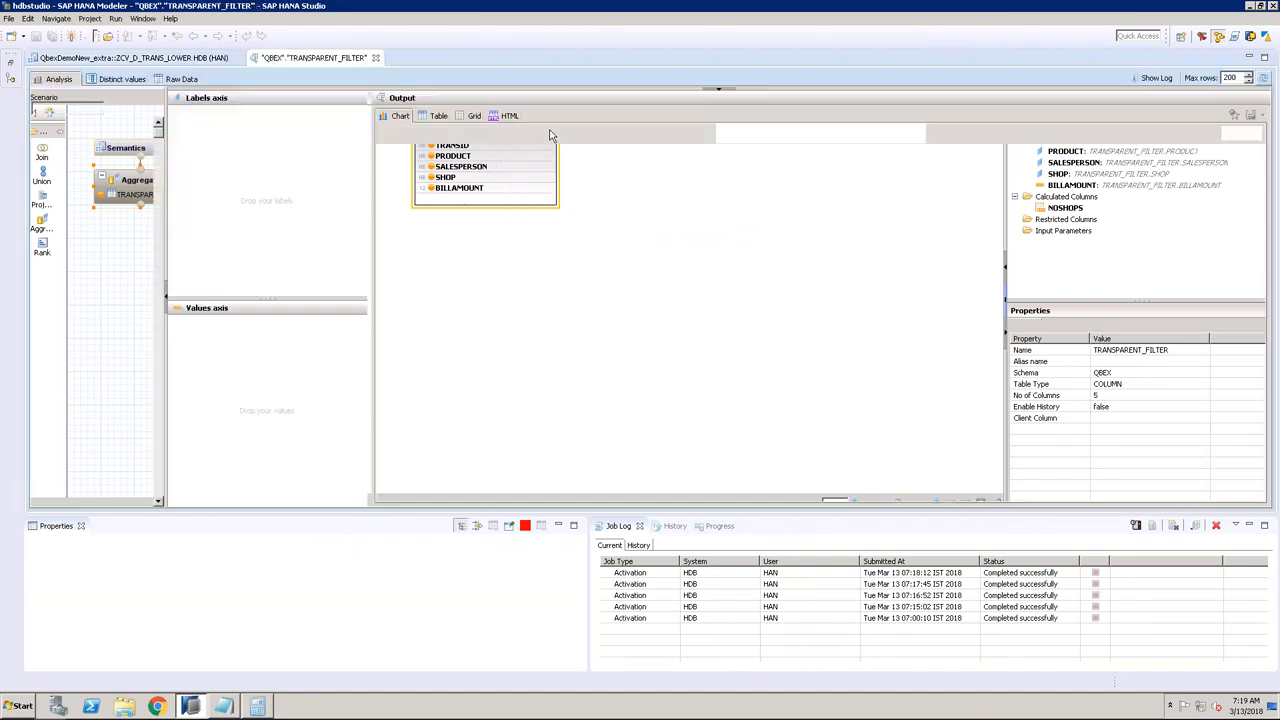
click(182, 79)
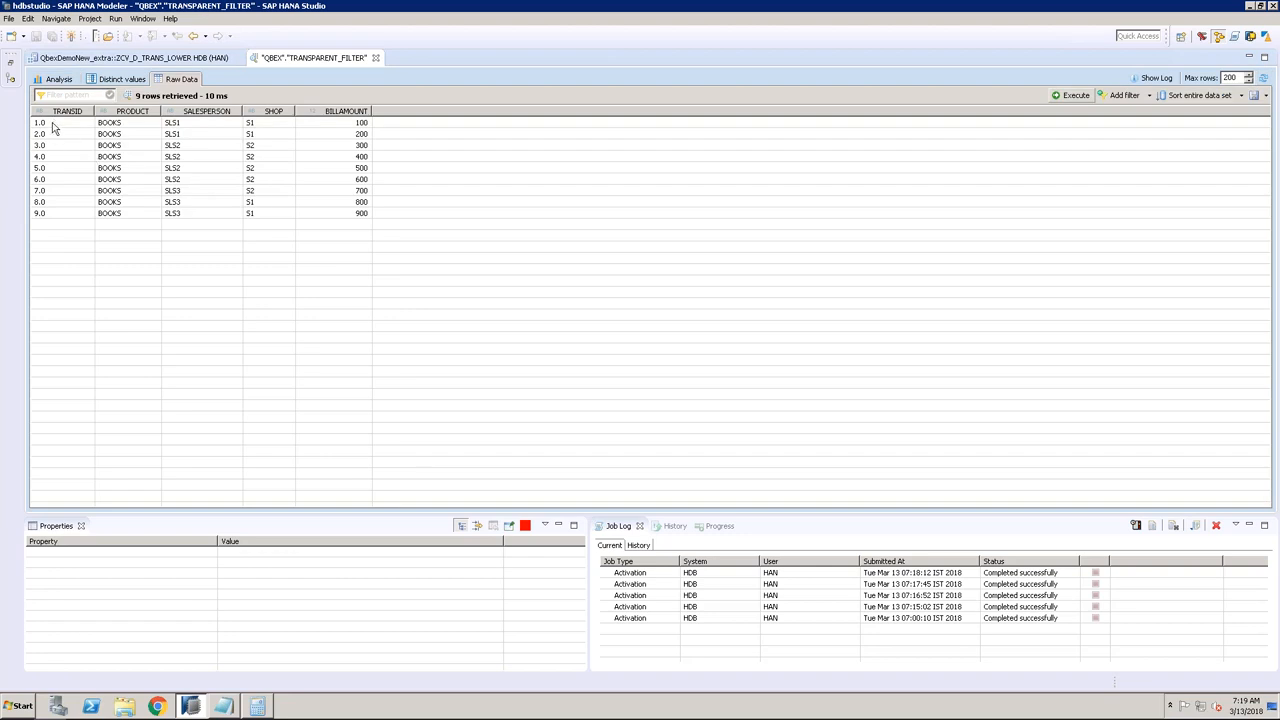
Step: Inspect the transactions and products, then sort by SALESPERSON in ascending order and examine the rows of SLS1, SLS2 and SLS3
click(54, 125)
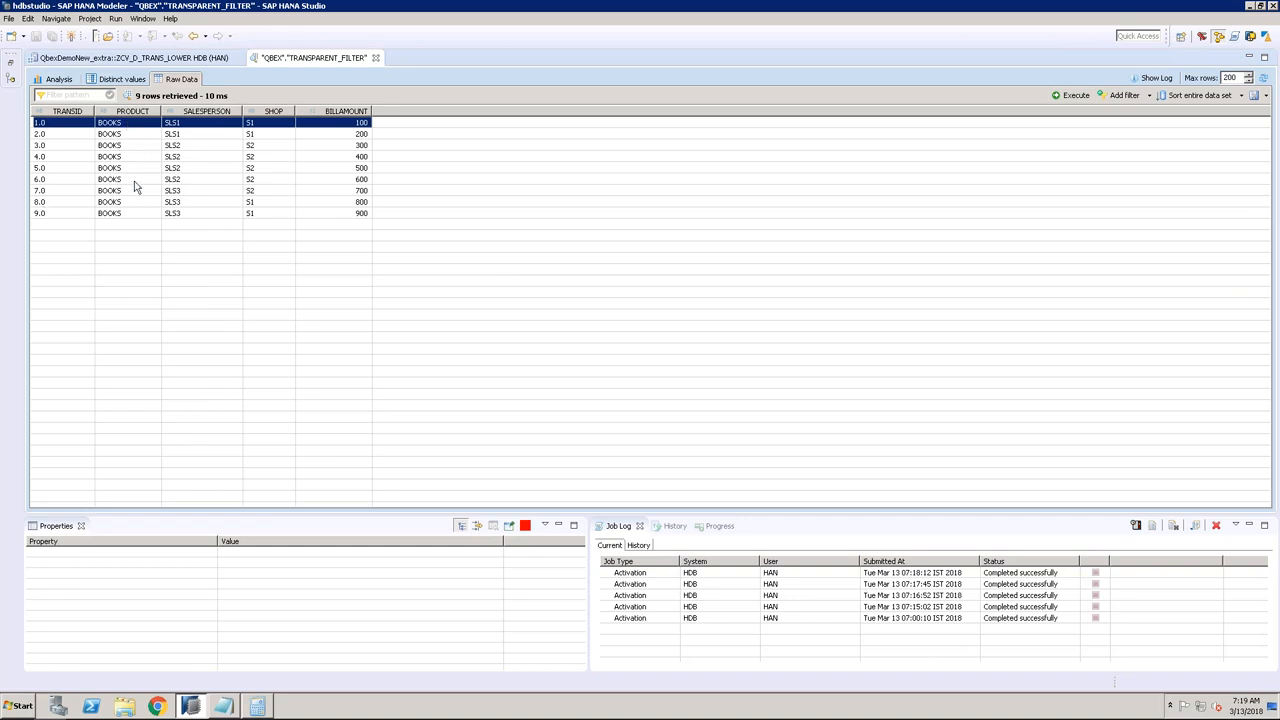
click(129, 215)
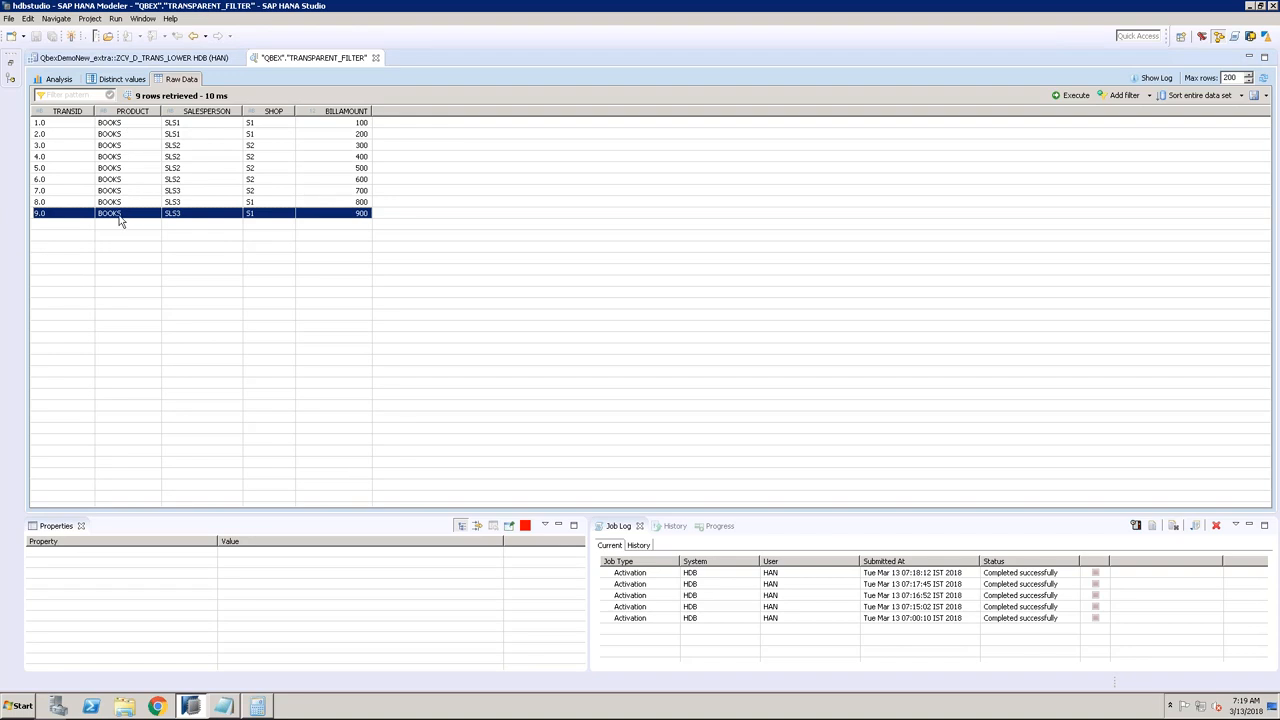
click(212, 123)
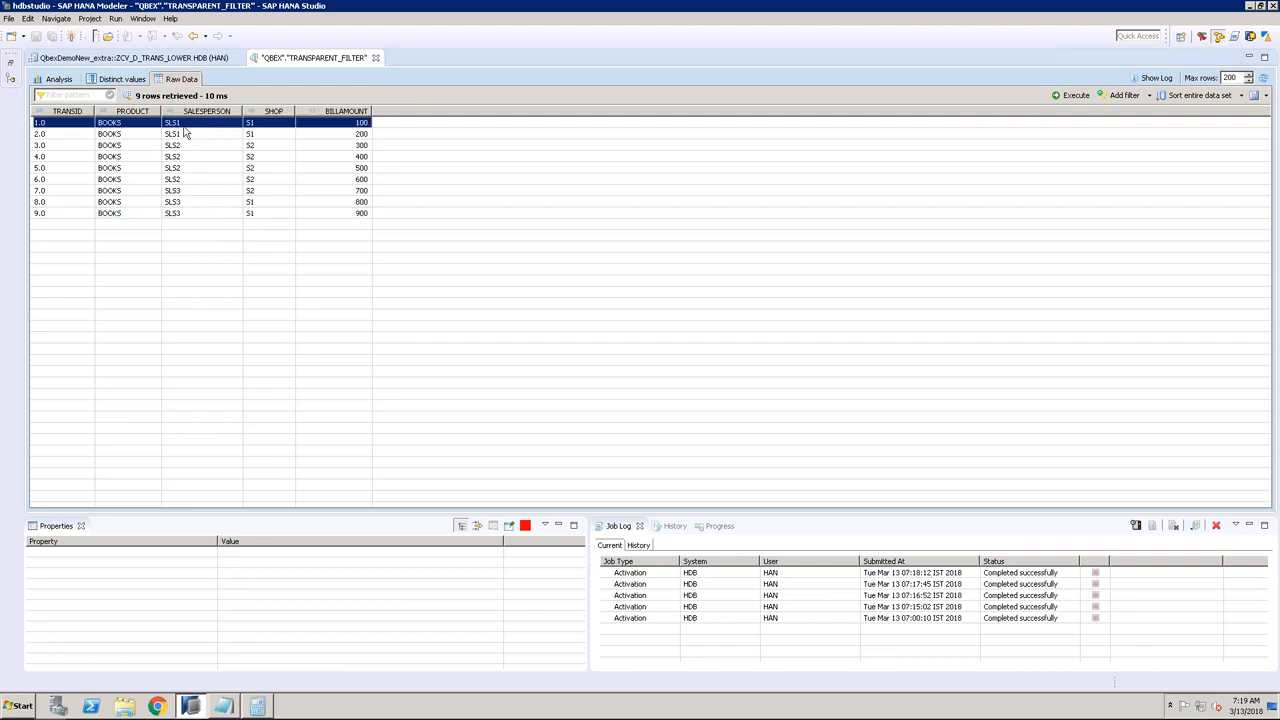
click(197, 114)
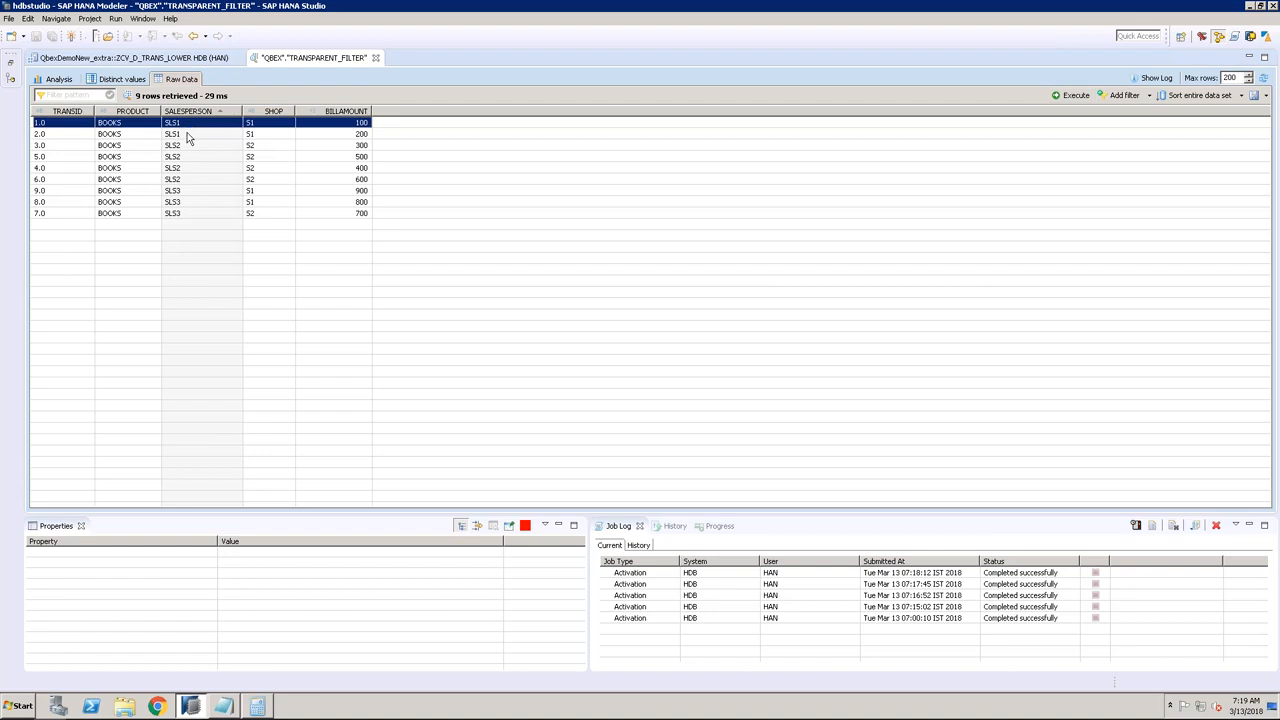
click(190, 134)
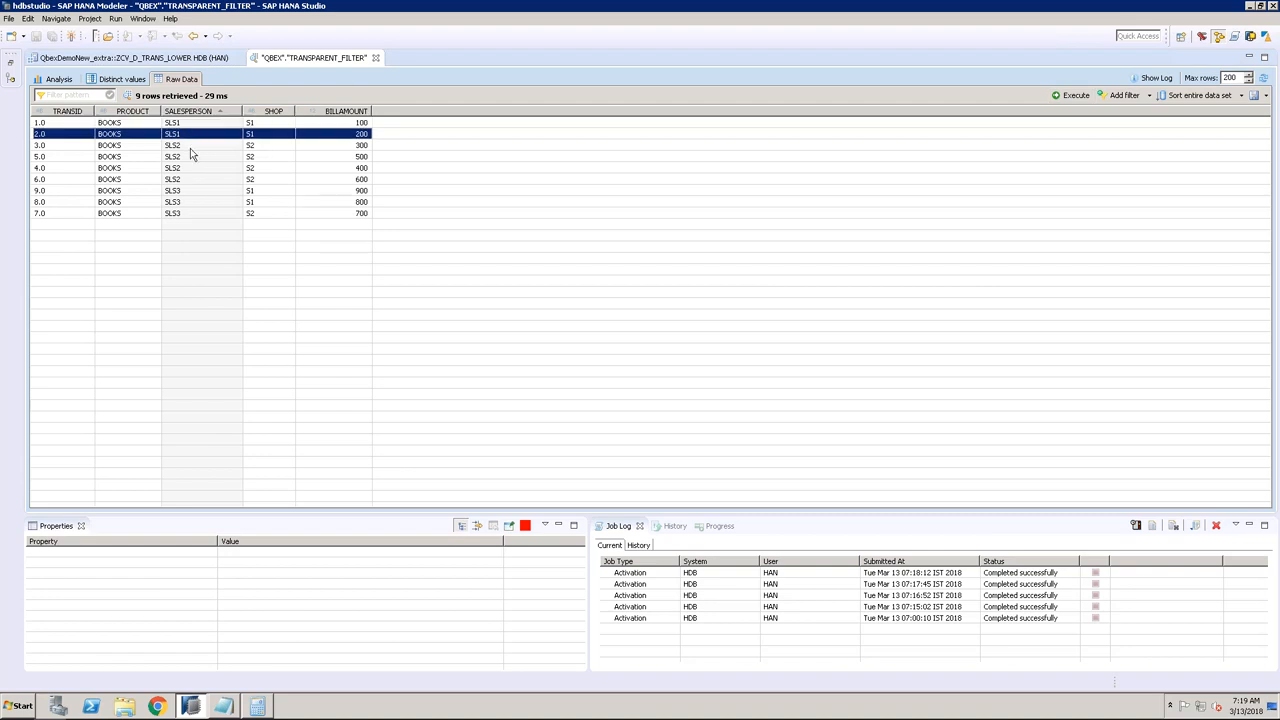
click(190, 148)
click(191, 192)
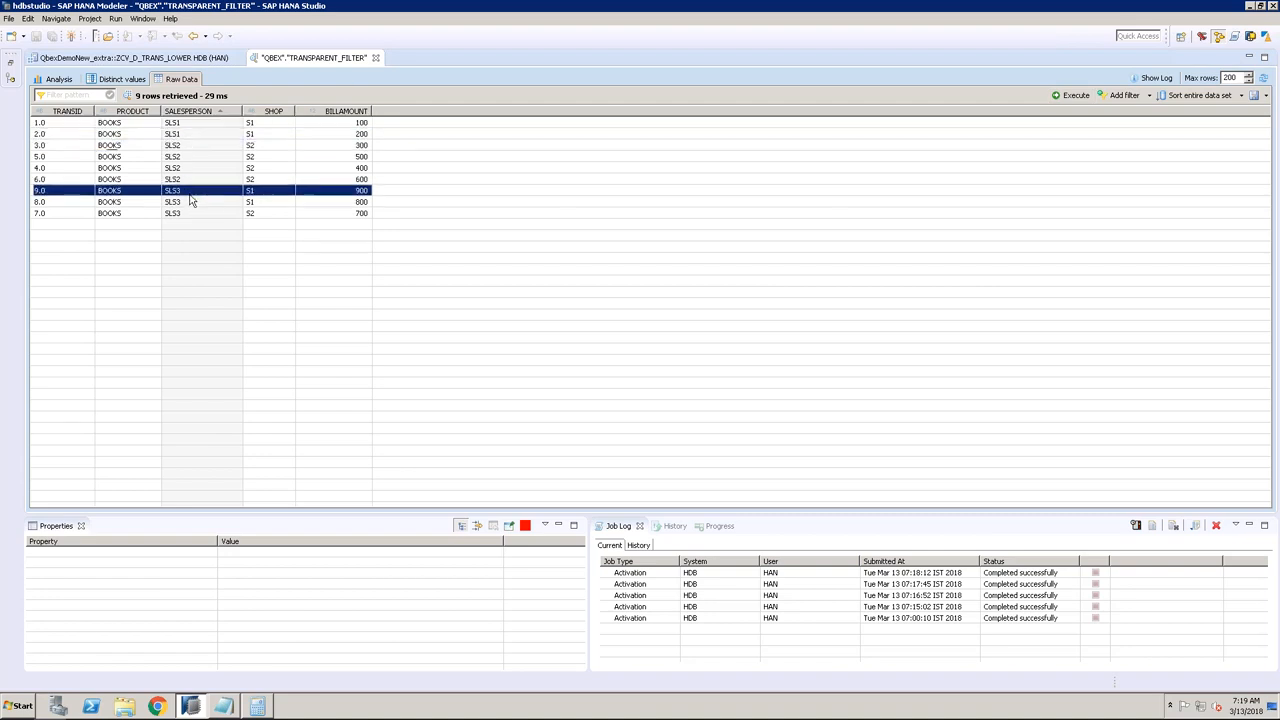
click(190, 204)
click(190, 211)
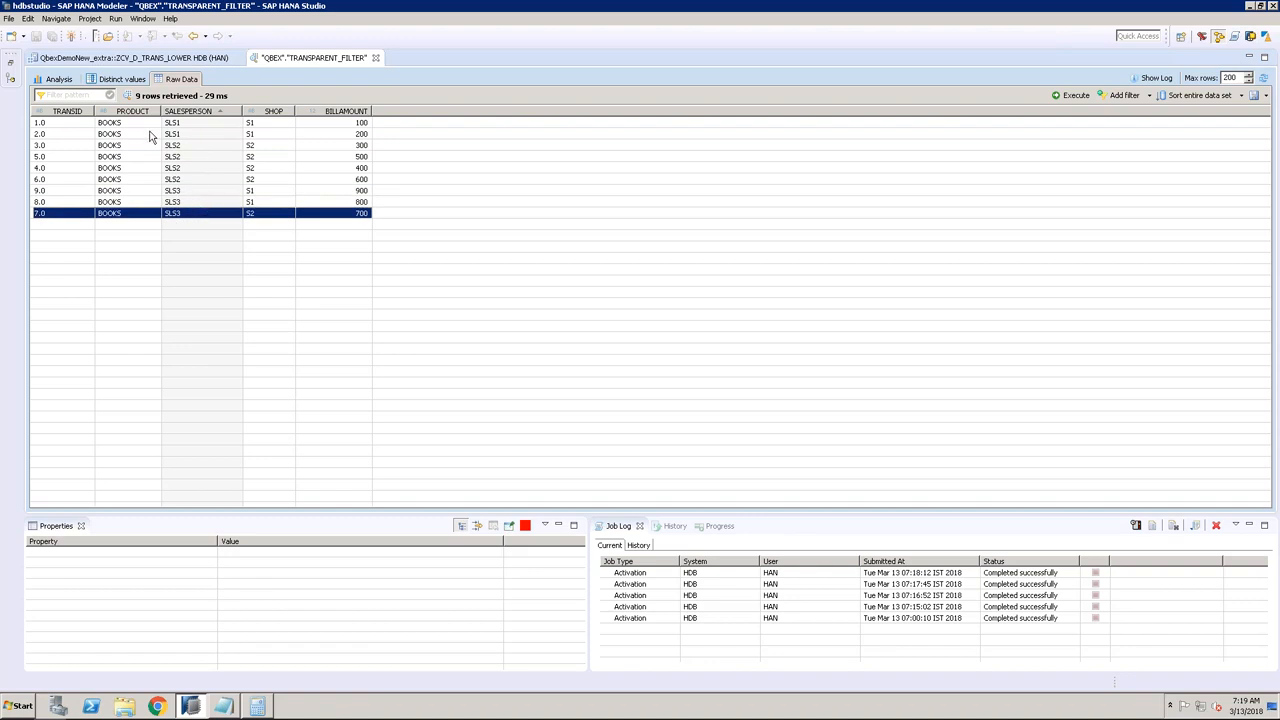
Step: Sort the table rows by SHOP in ascending order and examine the rows belonging to shop S2
click(258, 124)
click(264, 111)
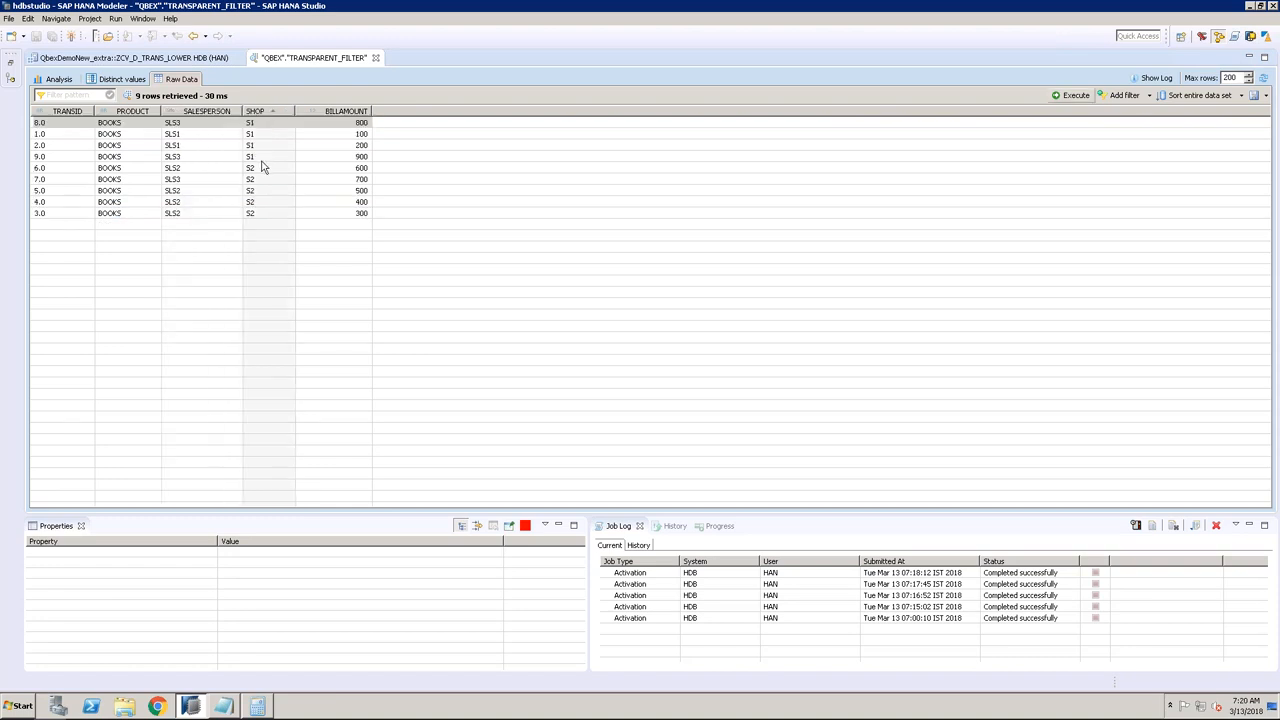
click(263, 167)
click(263, 214)
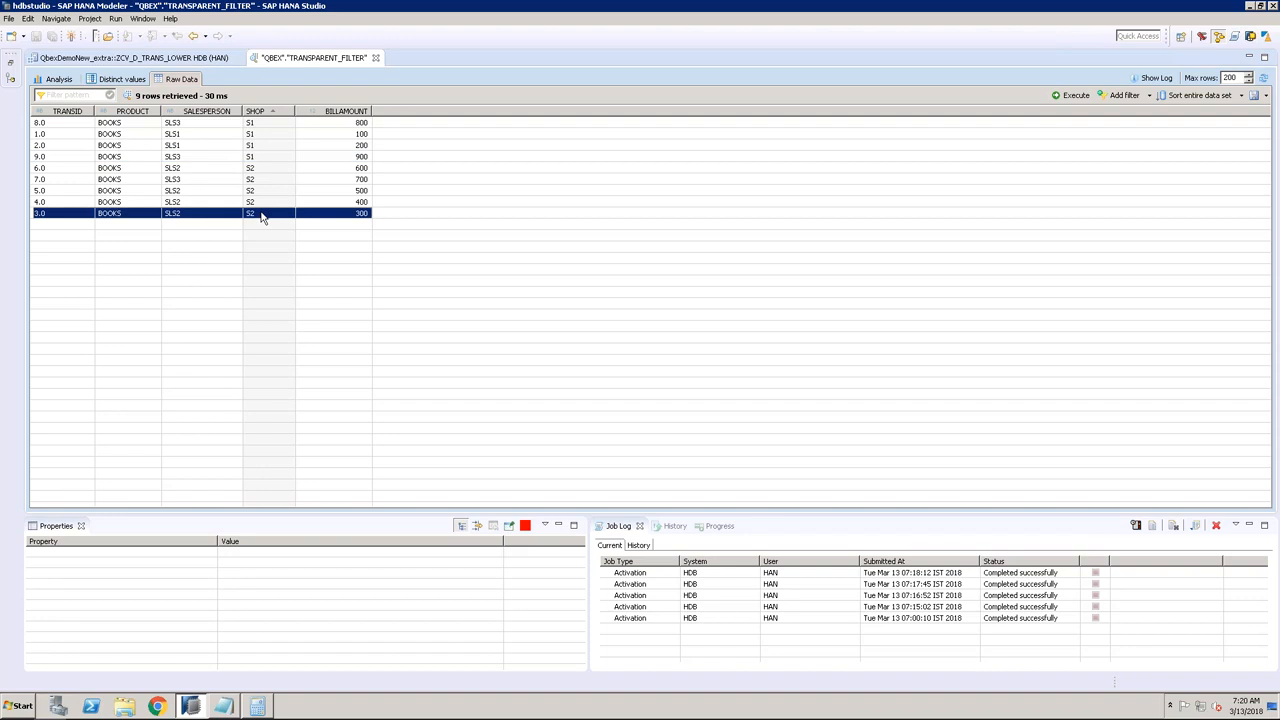
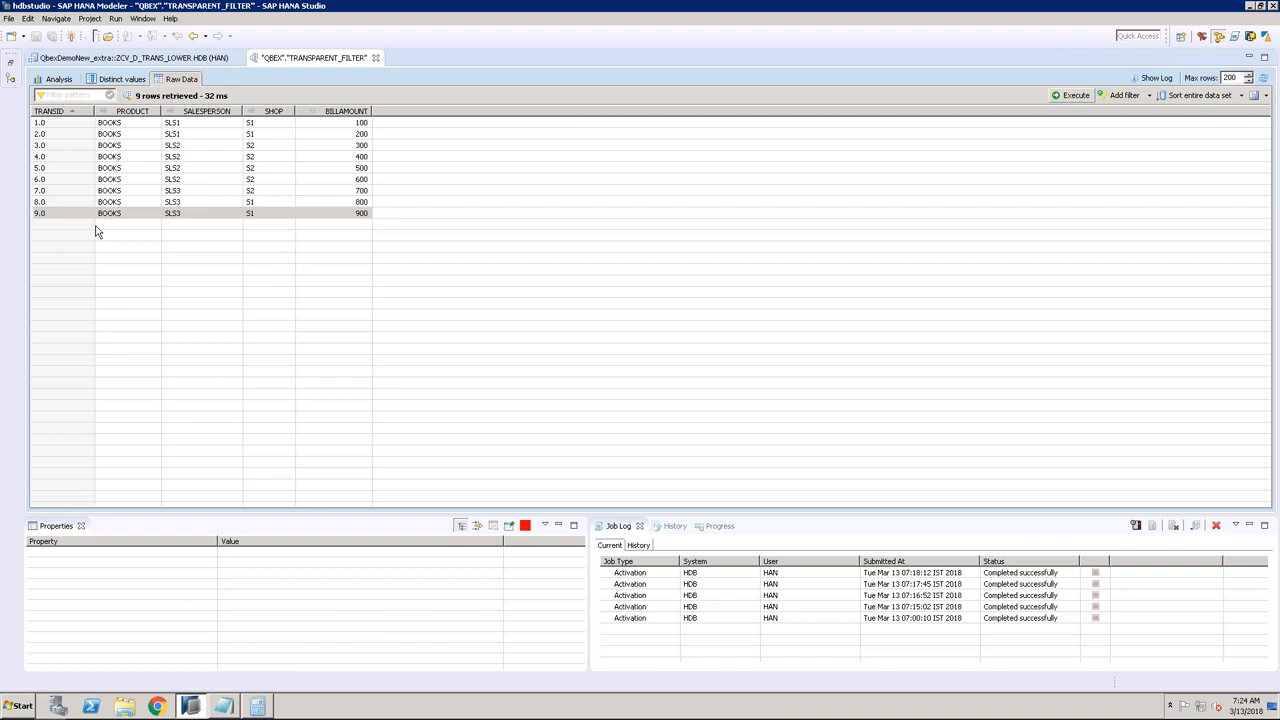
Step: Restore the Systems view and open an SQL console for the HDB (HAN) system
click(10, 62)
click(120, 74)
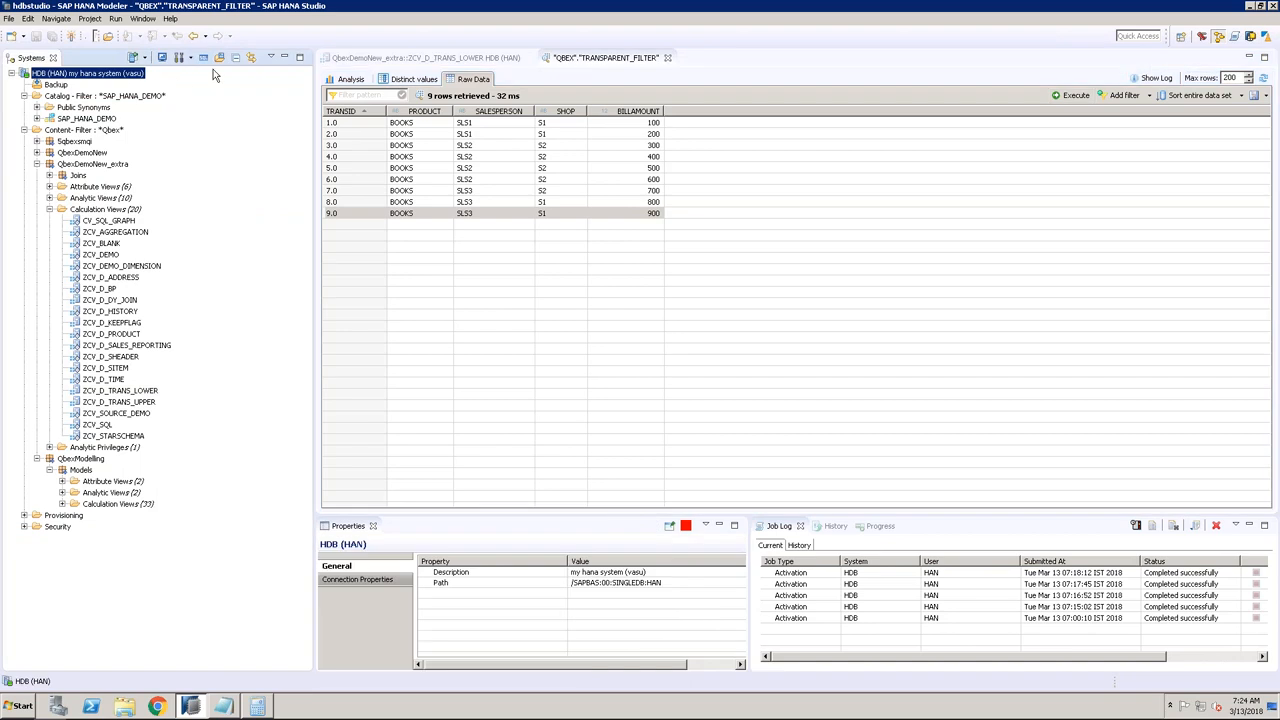
click(203, 58)
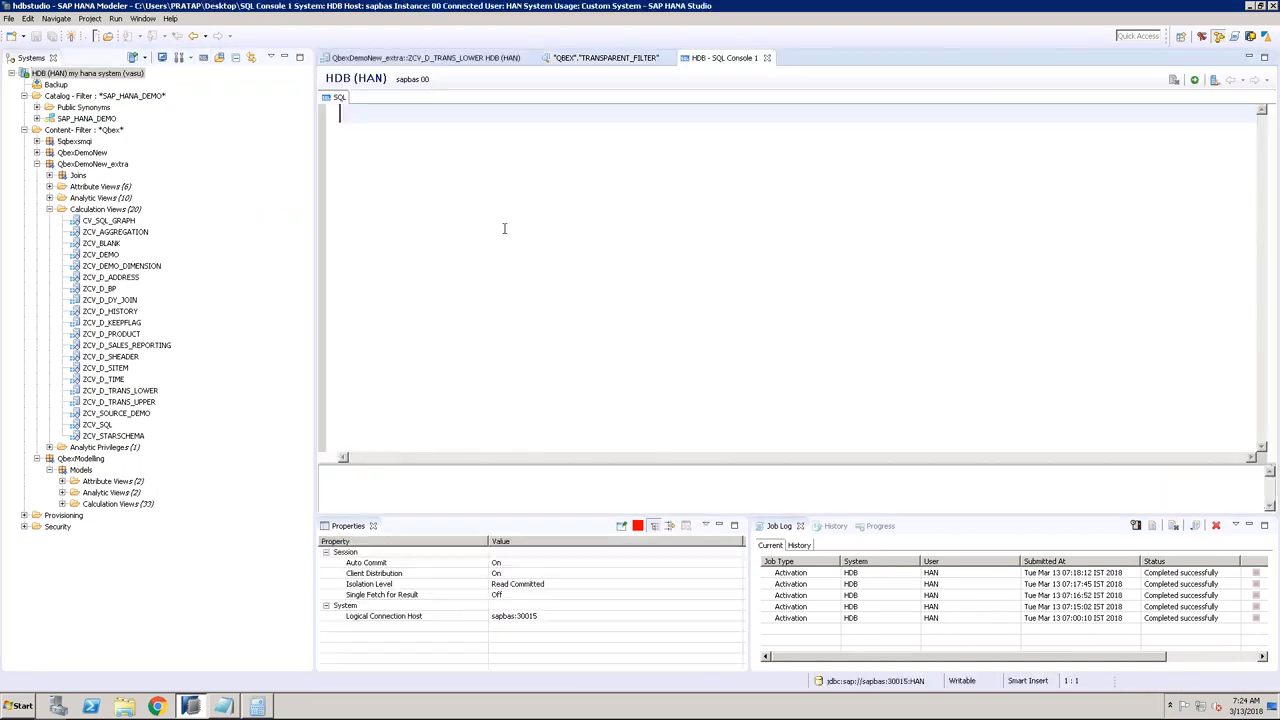
Step: Start a query in the SQL console with select PRODUCT, COUNT(SHOP) and an open FROM clause
key(Return)
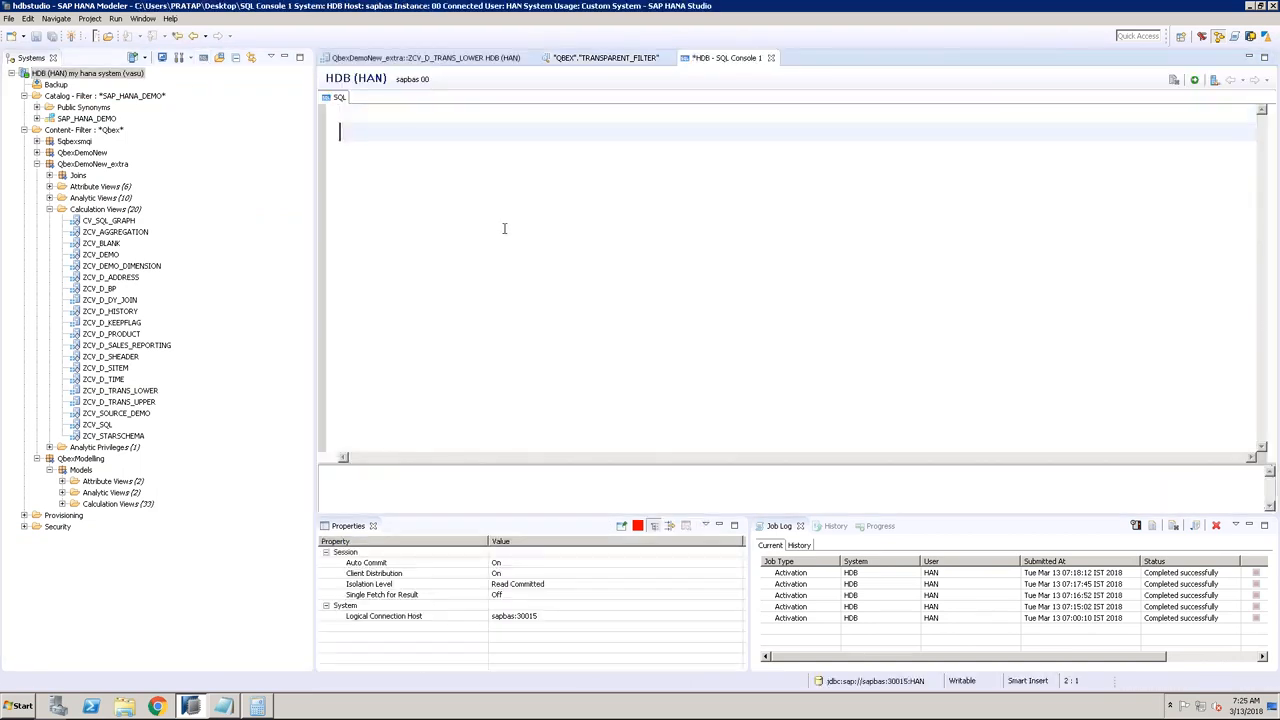
text(select)
click(605, 58)
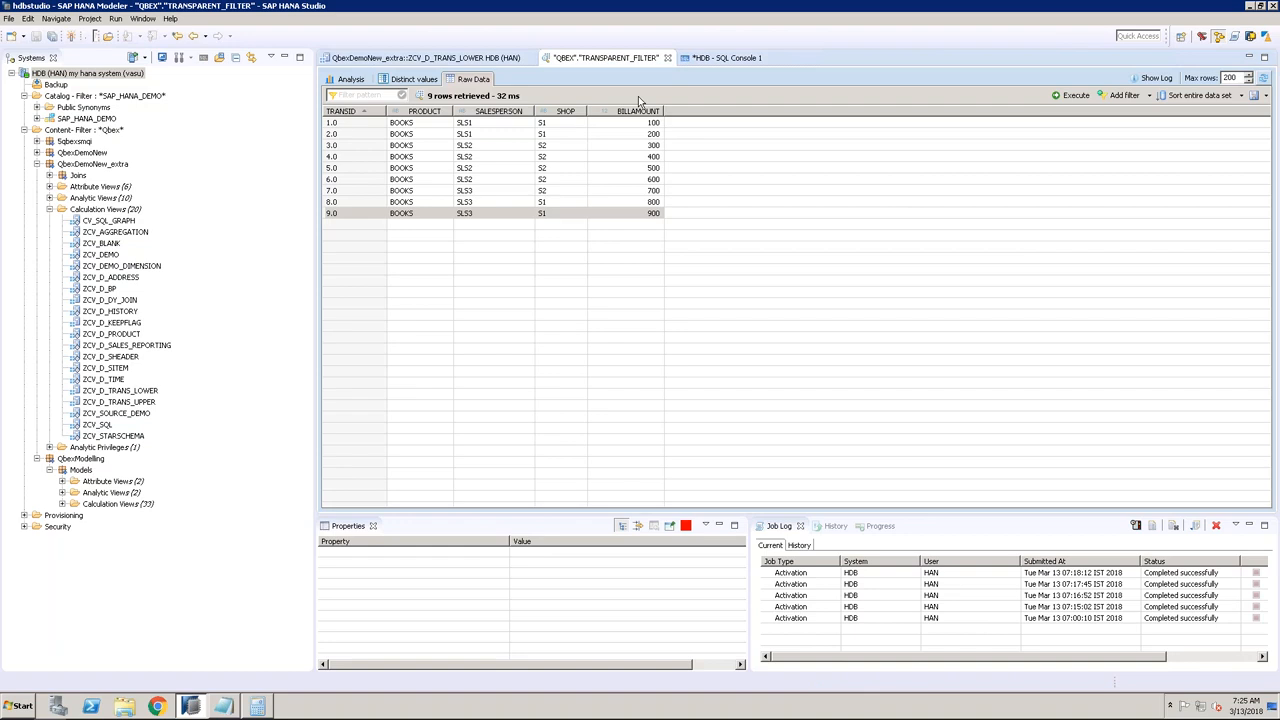
click(714, 58)
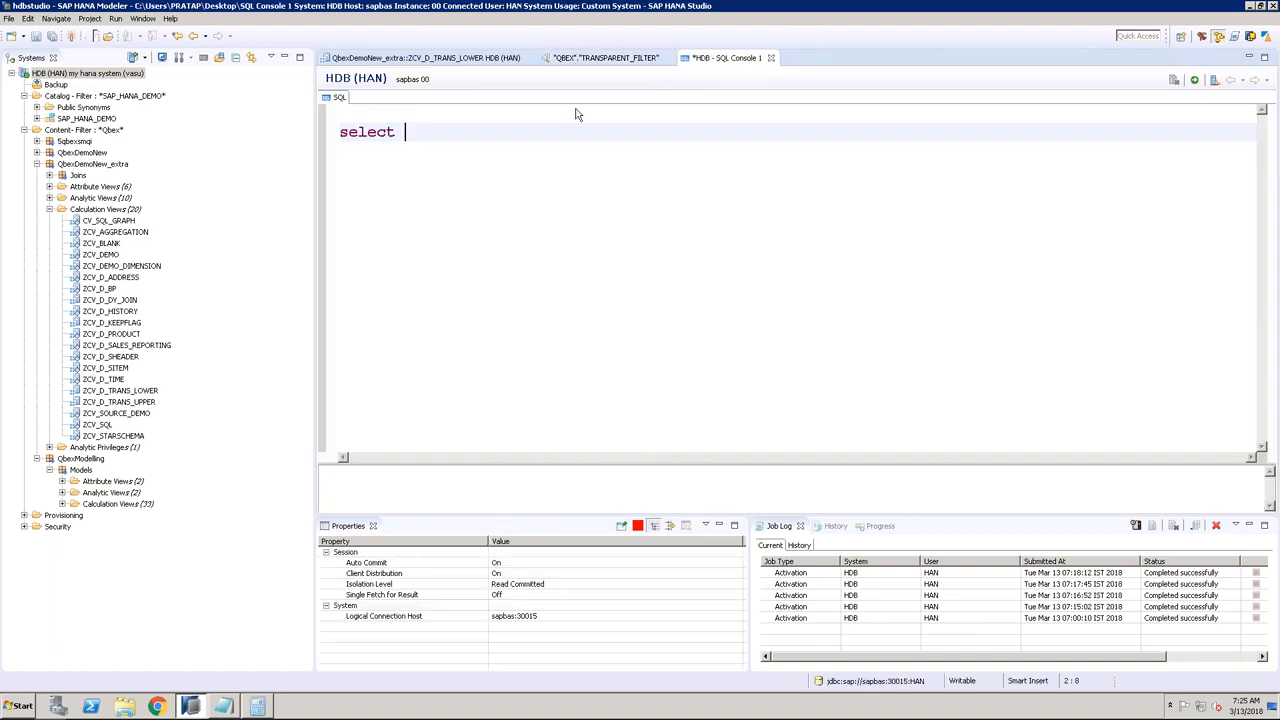
text(PRODUCT, cOUN)
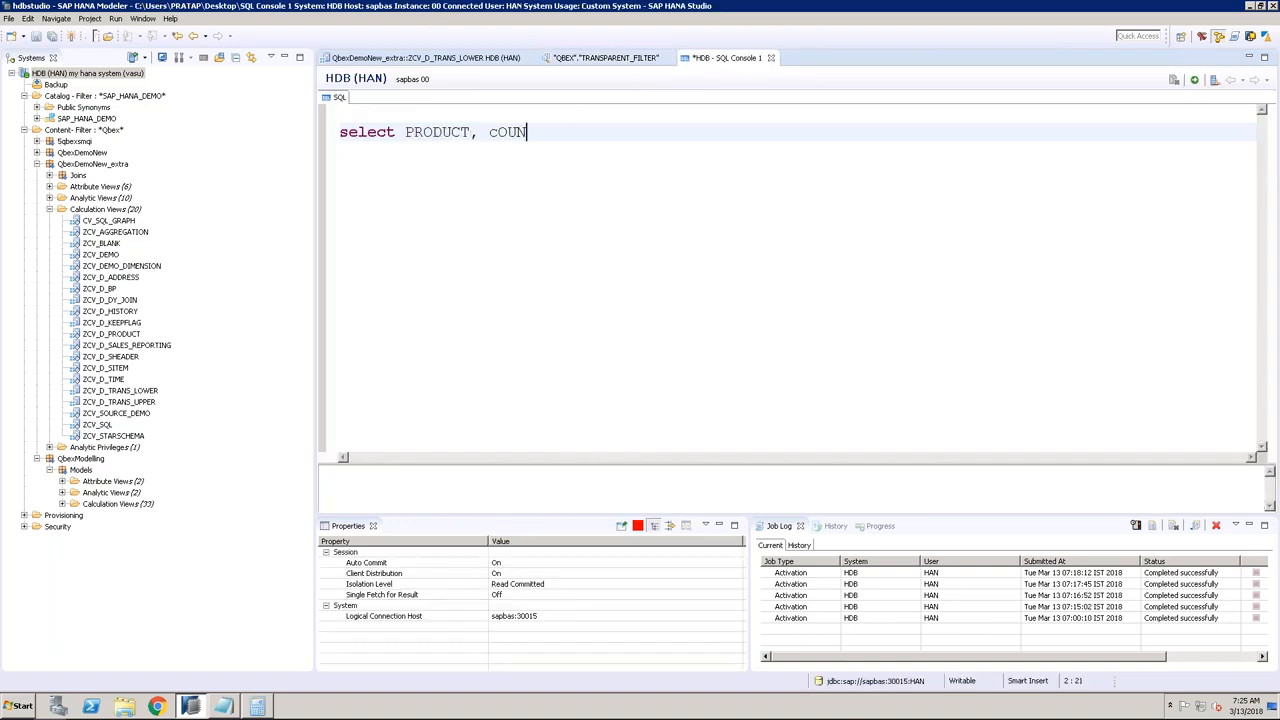
text(T(SHOP))
key(Return)
text(FROM)
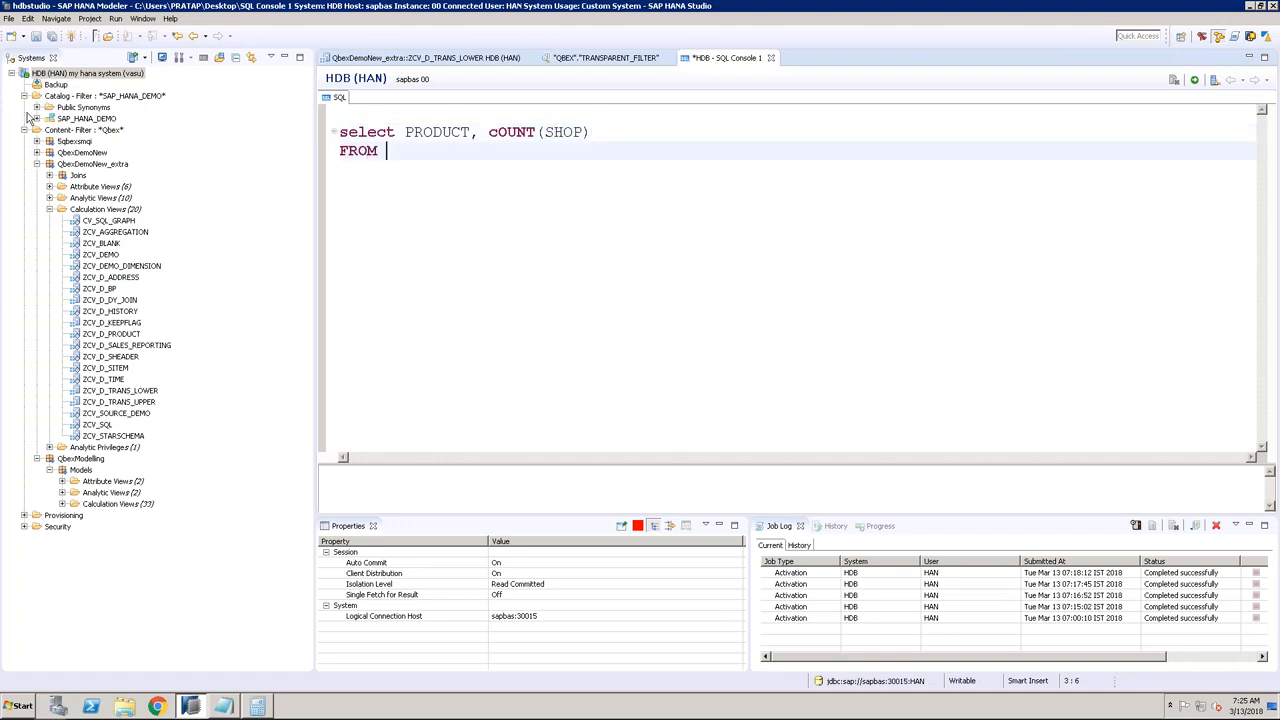
Step: Filter the Catalog schemas by the pattern QBEX
click(115, 97)
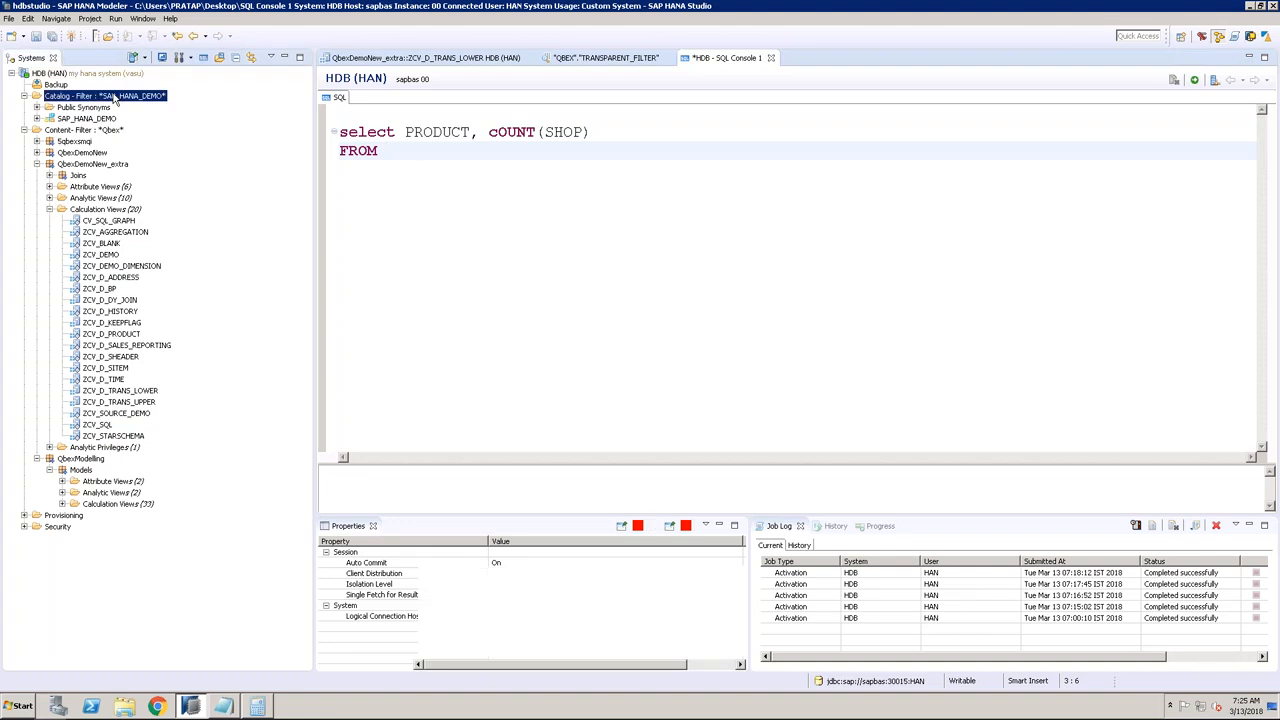
right_click(115, 97)
click(155, 207)
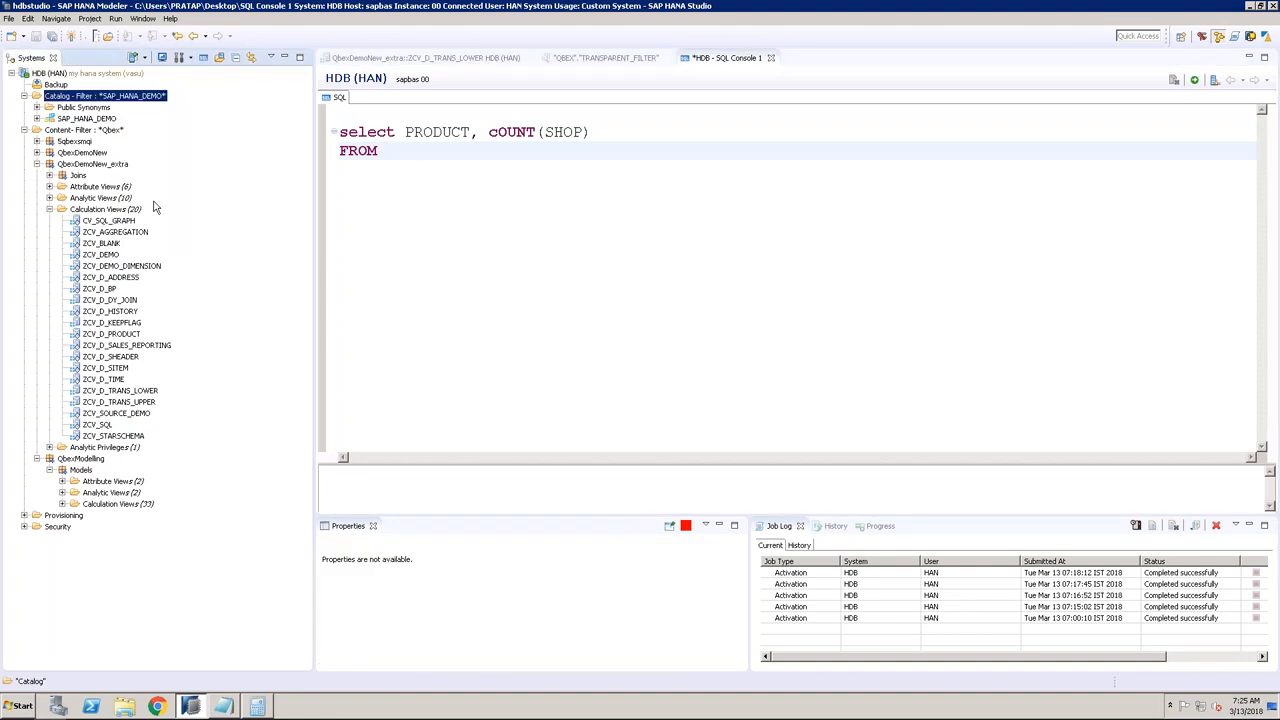
text(QBEX)
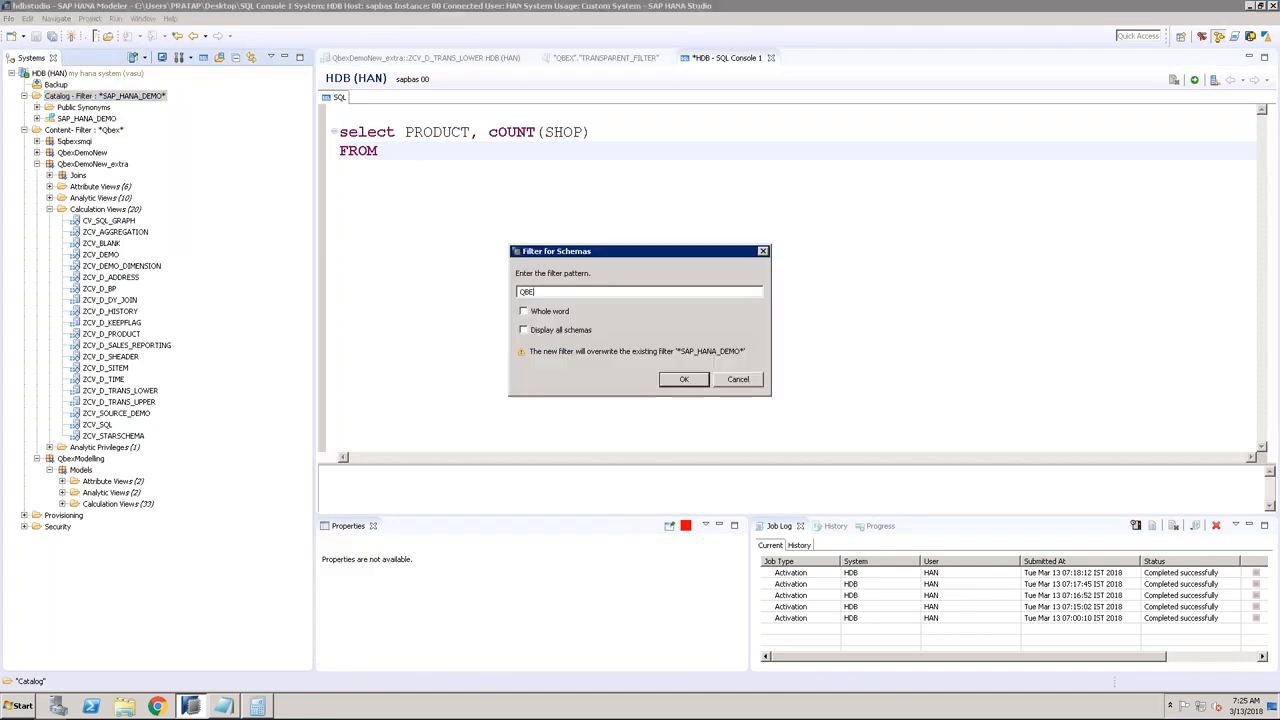
key(Return)
Step: Locate TRANSPARENT_FILTER among the QBEX schema's tables and insert it as the source in the query's FROM clause
click(37, 118)
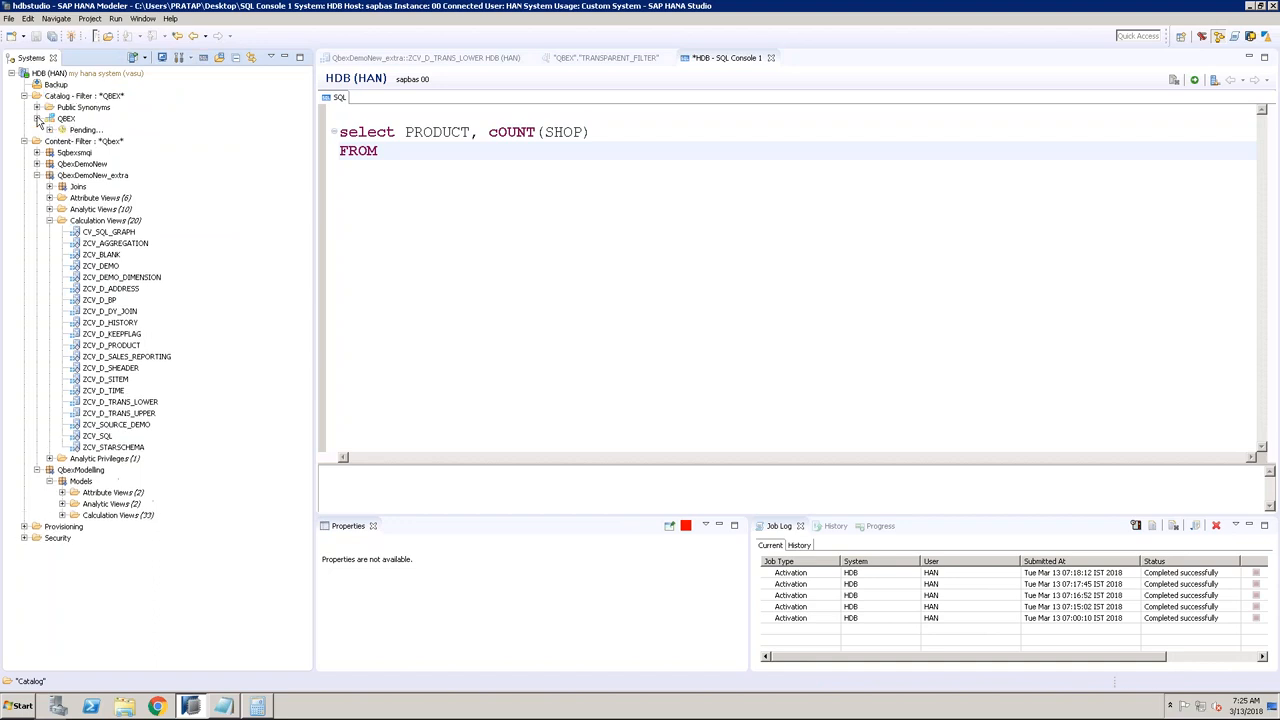
click(50, 221)
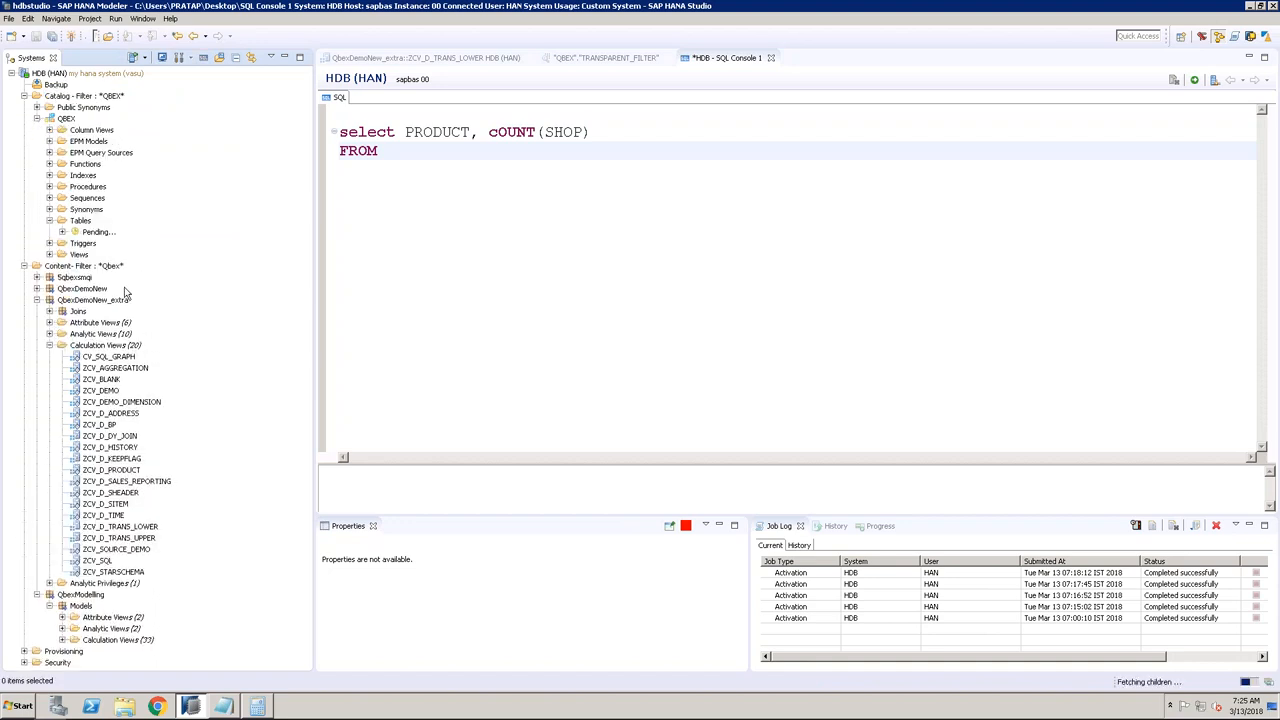
scroll(126, 290, down, 5)
scroll(120, 295, down, 4)
scroll(121, 415, down, 3)
scroll(121, 415, down, 4)
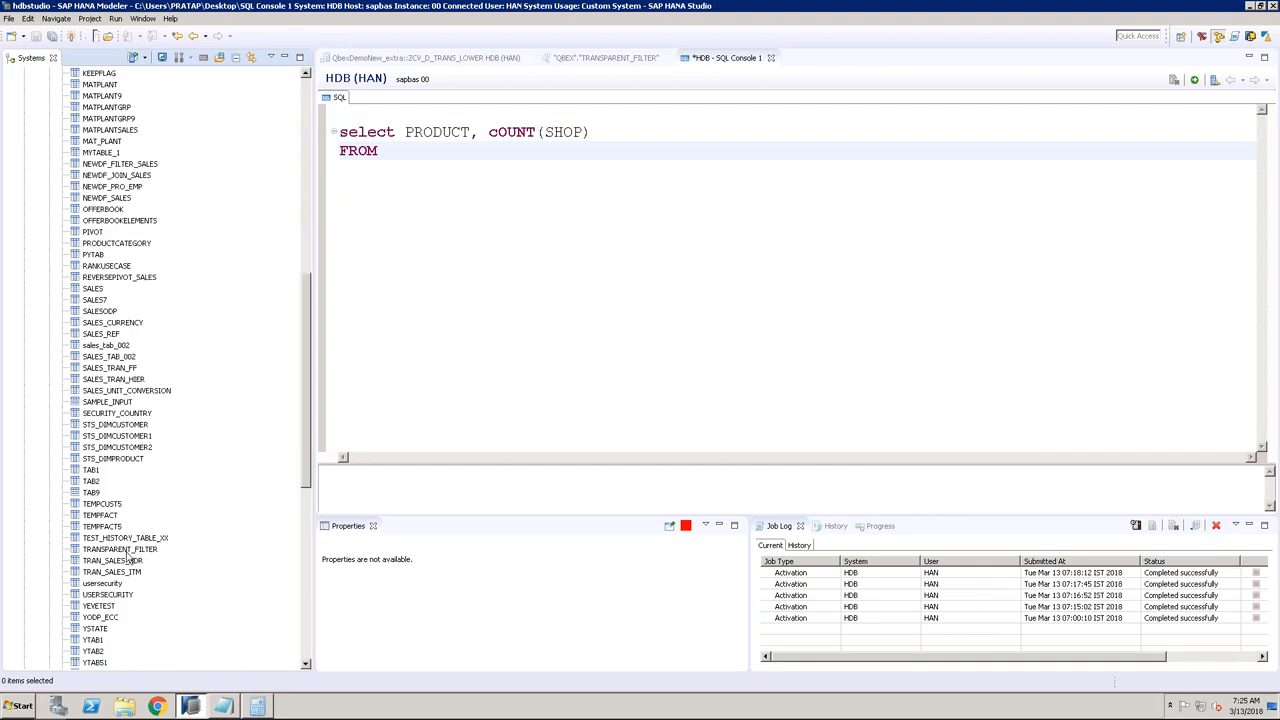
drag(120, 549, 436, 155)
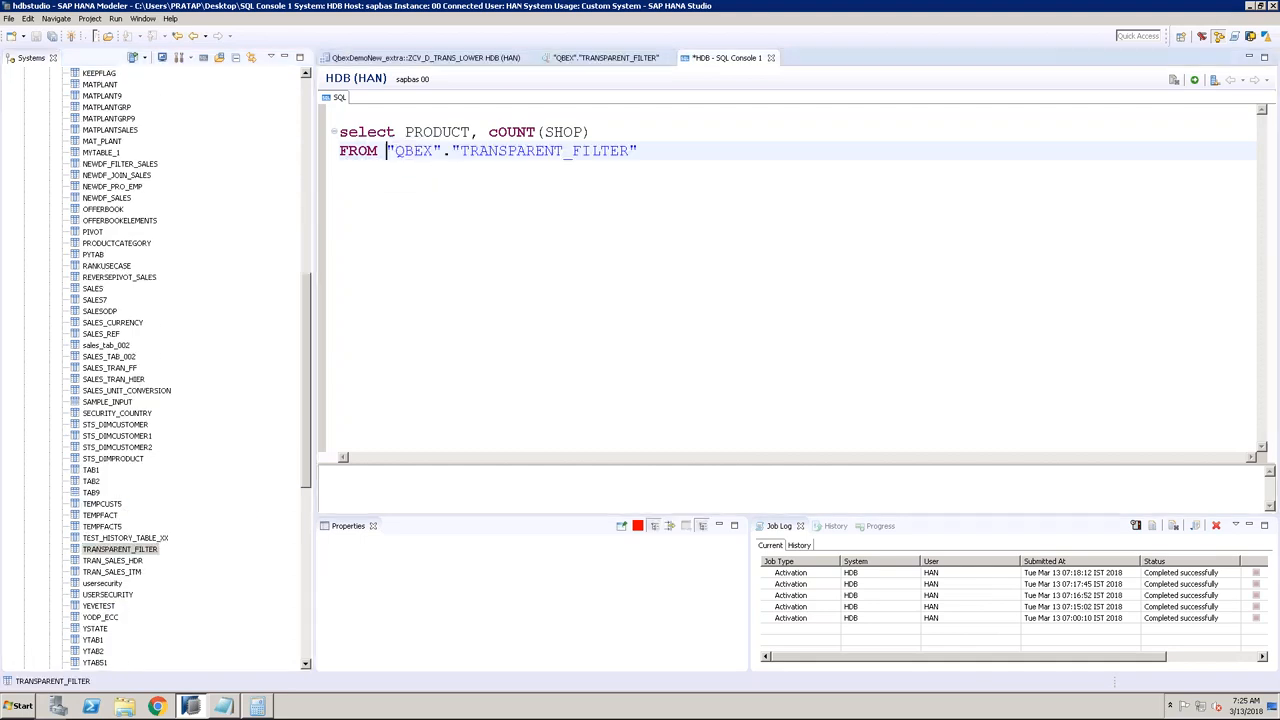
Step: Add GROUP BY PRODUCT to the query and execute the complete statement
key(Return)
text(GROUP BY )
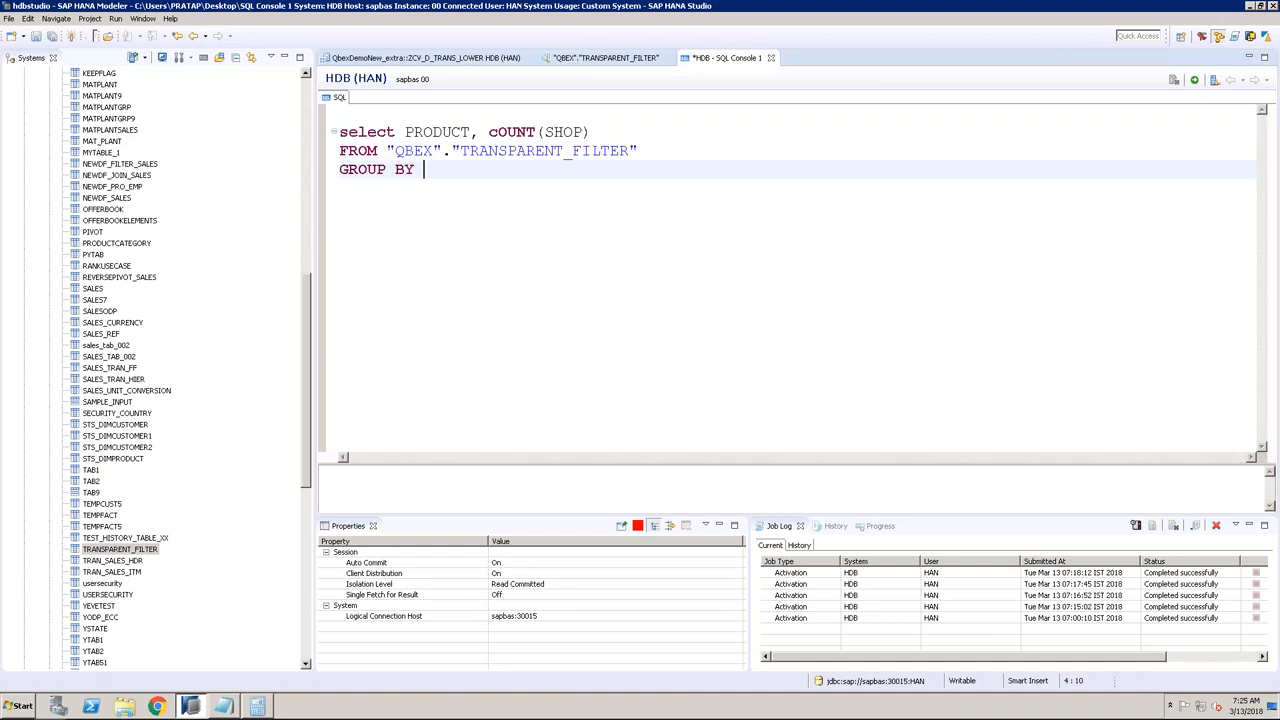
text(PRODUCT)
drag(490, 170, 1153, 120)
click(1194, 80)
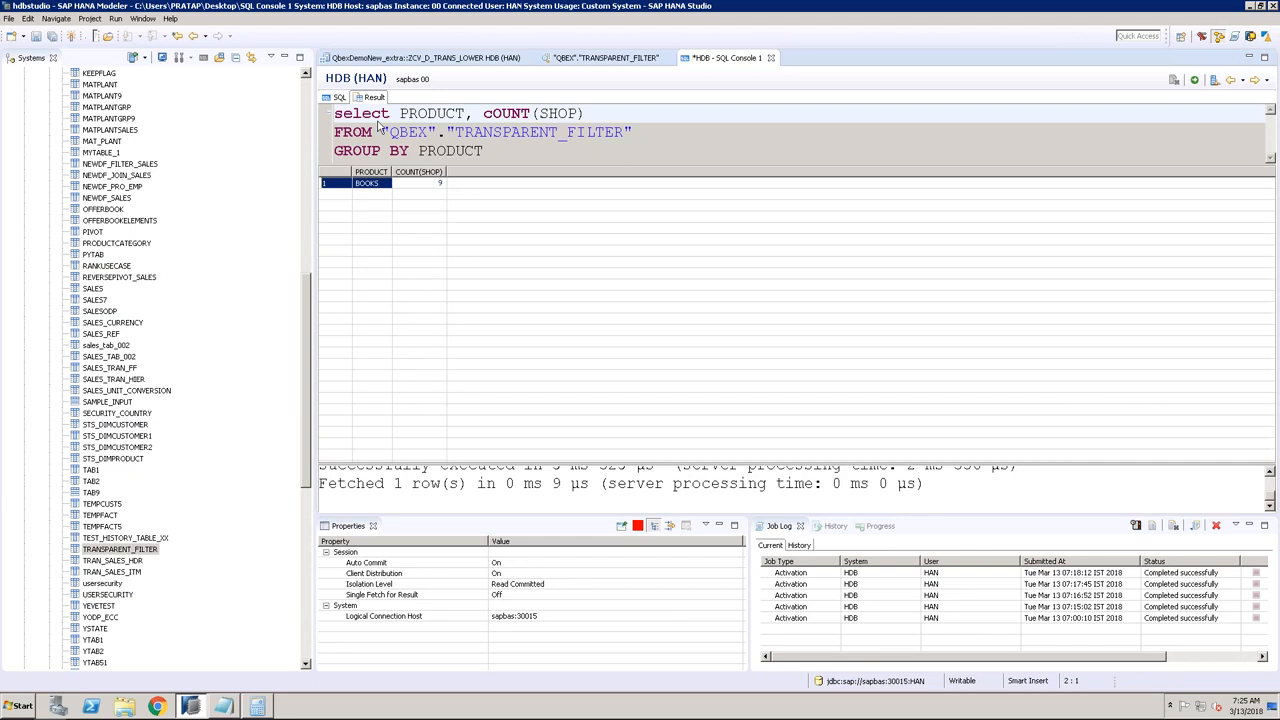
Step: Change the aggregate in the query to COUNT(DISTINCT SHOP)
click(339, 97)
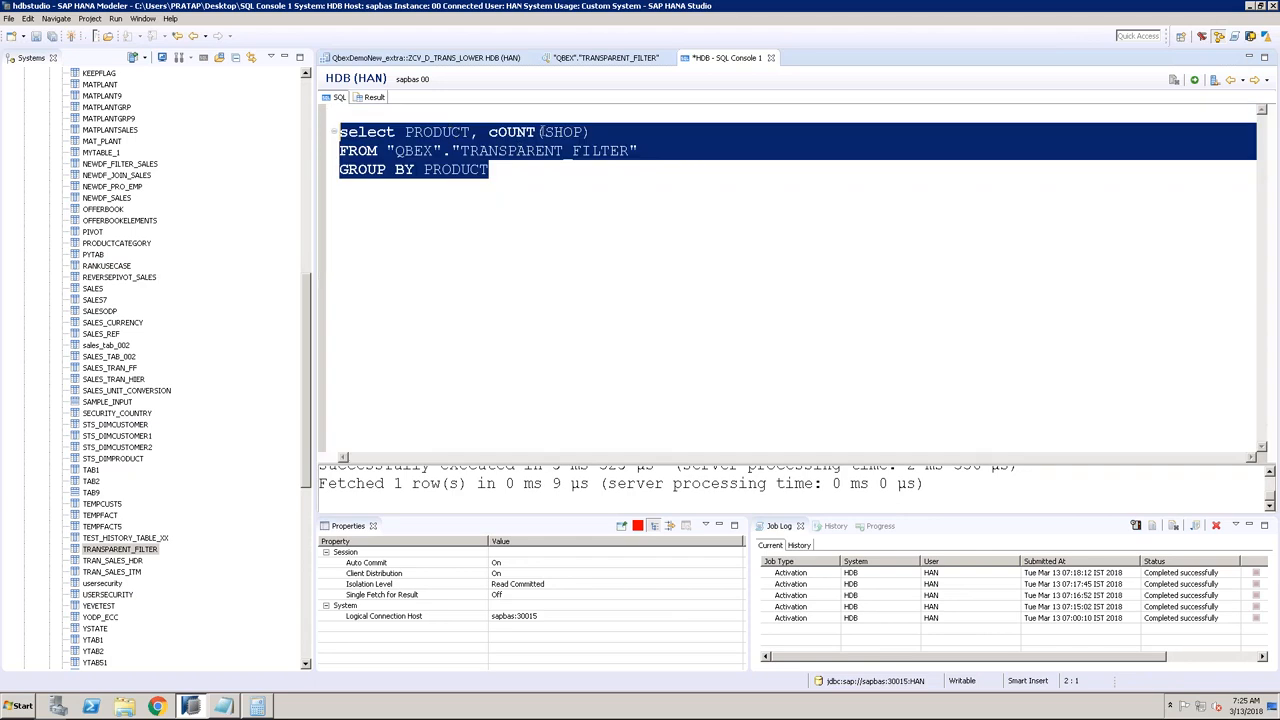
click(538, 132)
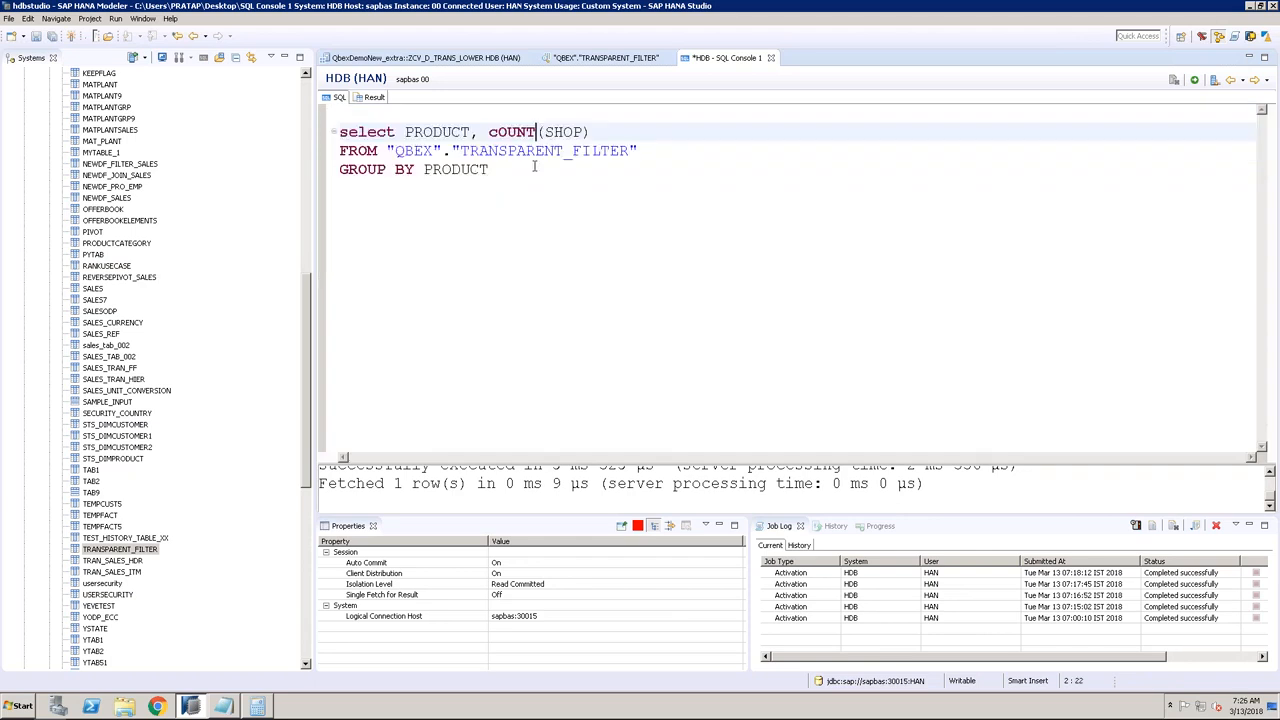
key(Right)
text(DISTIUNCT)
key(Left)
key(Left)
key(Left)
key(Left)
key(BackSpace)
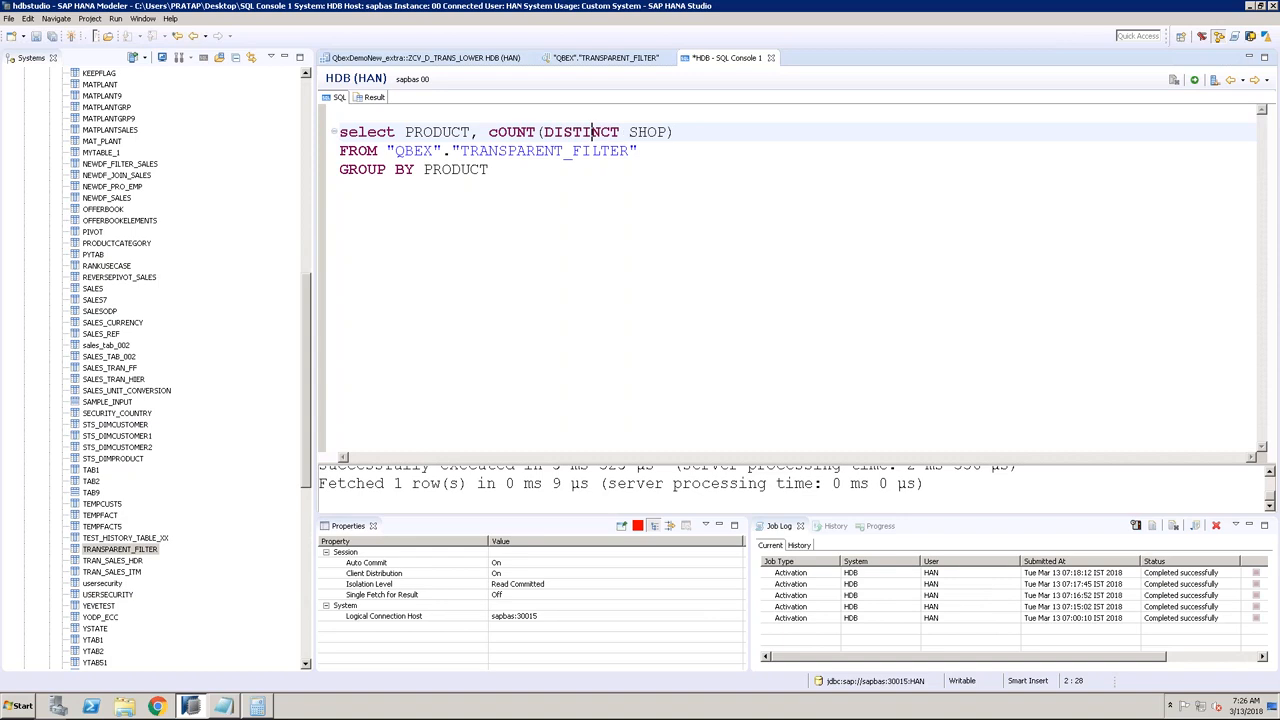
Step: Execute the distinct-count query and check the shop count returned for BOOKS
drag(499, 187, 333, 135)
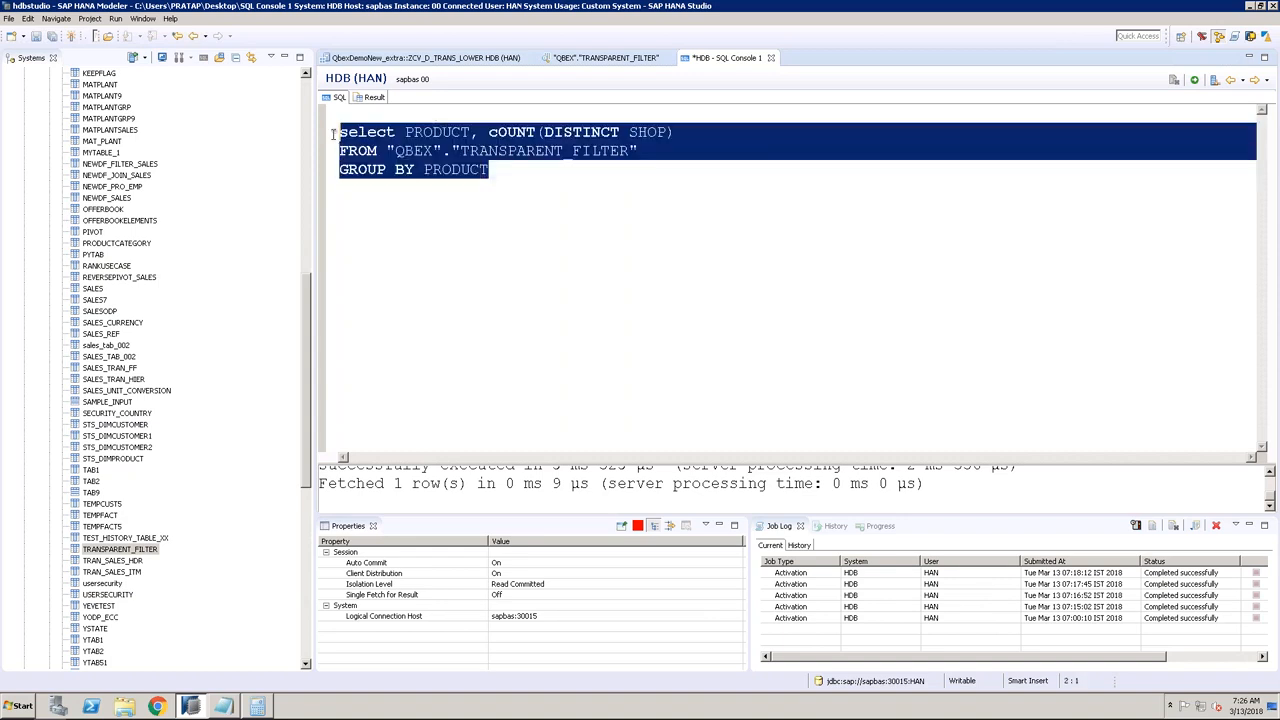
click(1195, 80)
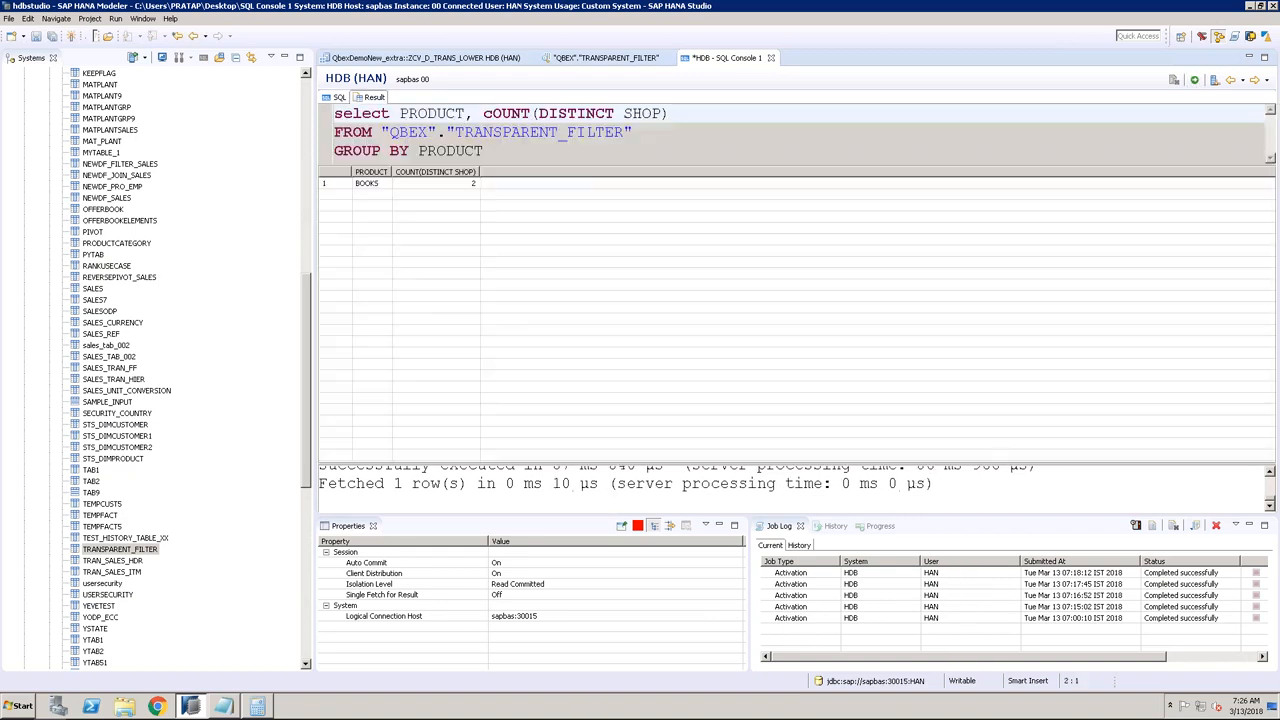
click(474, 187)
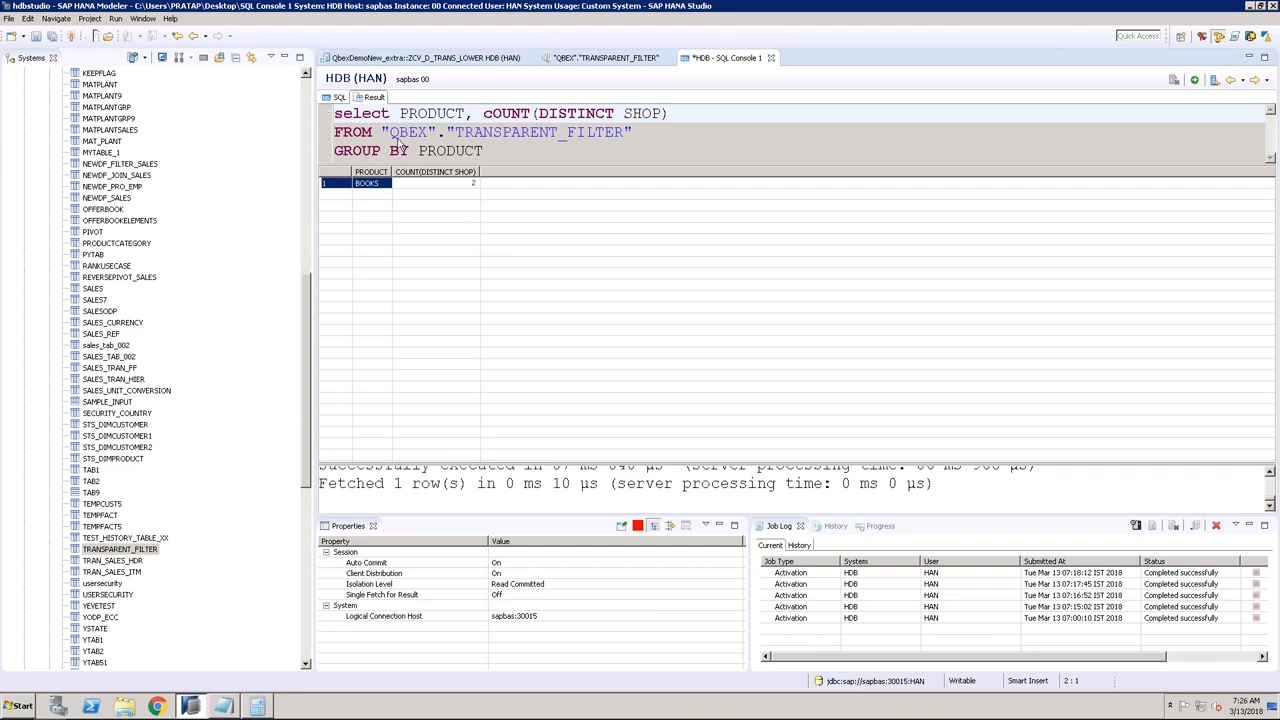
Step: Insert WHERE SALESPERSON IN ('SLS1','SLS2','SLS3') between the query's FROM and GROUP BY clauses
click(341, 98)
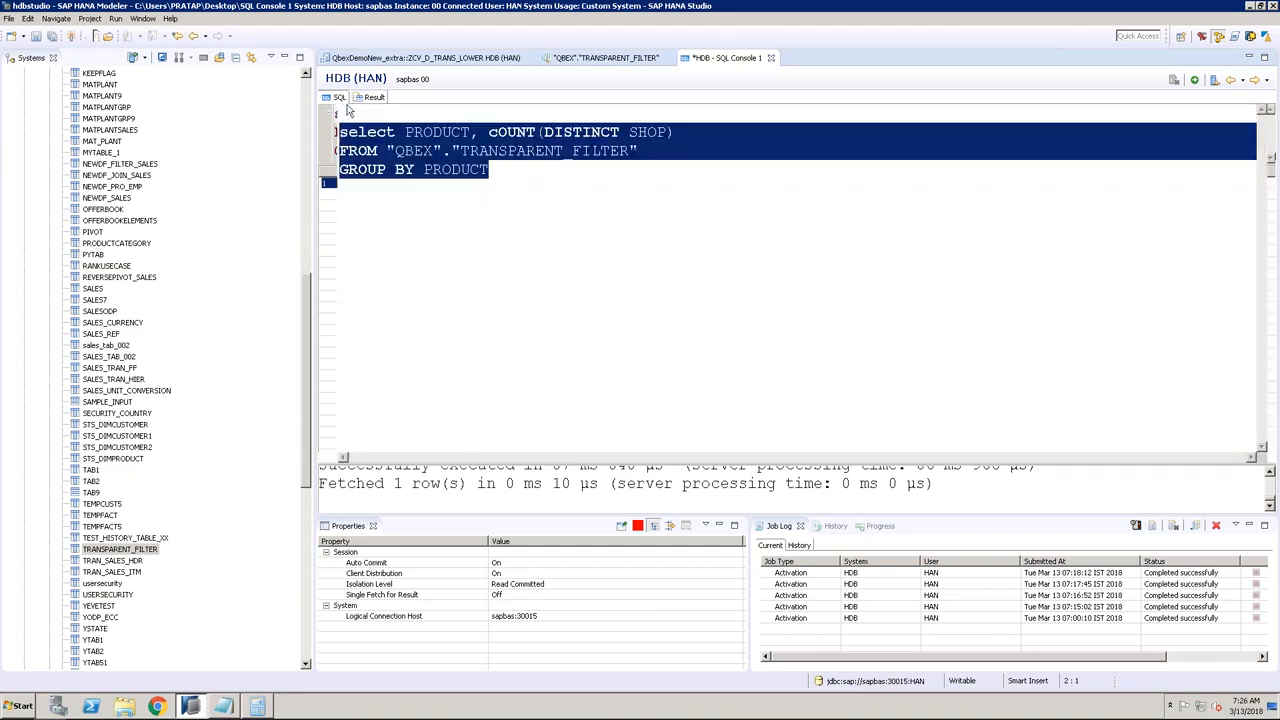
click(518, 172)
click(647, 155)
key(Return)
text(WHERE SAL)
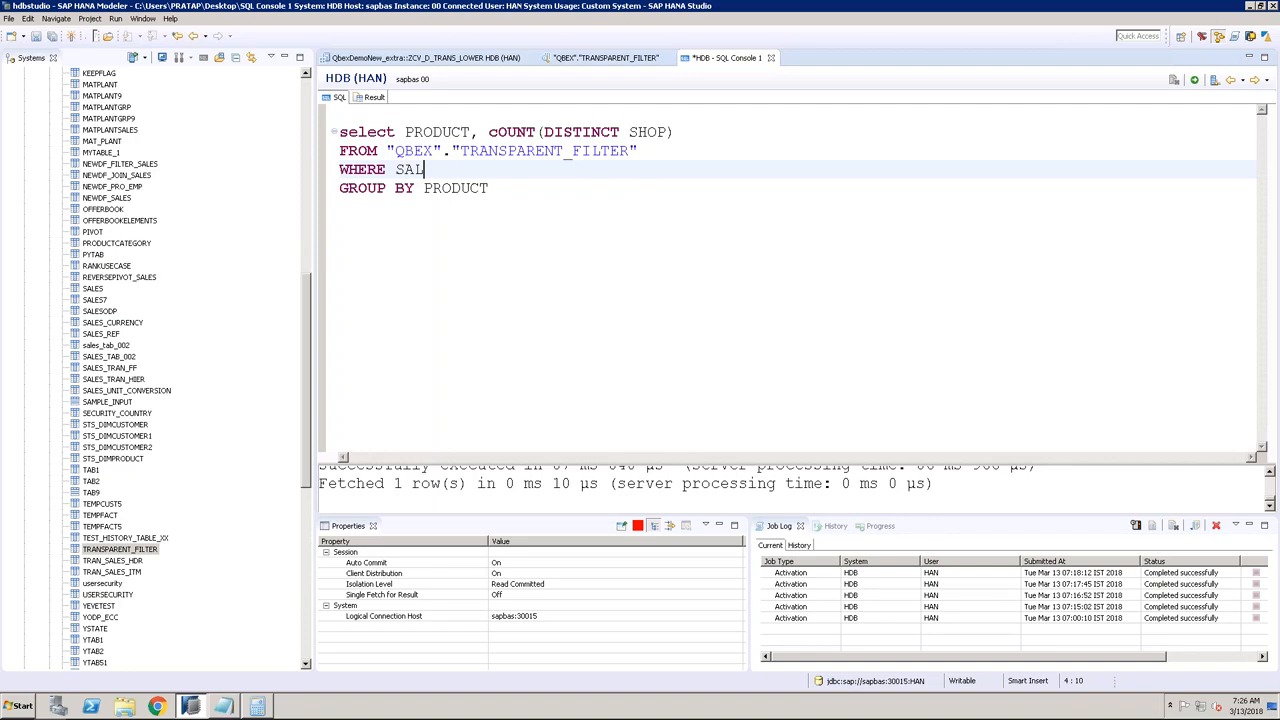
text(ESPERSON IN ('SLS1',)
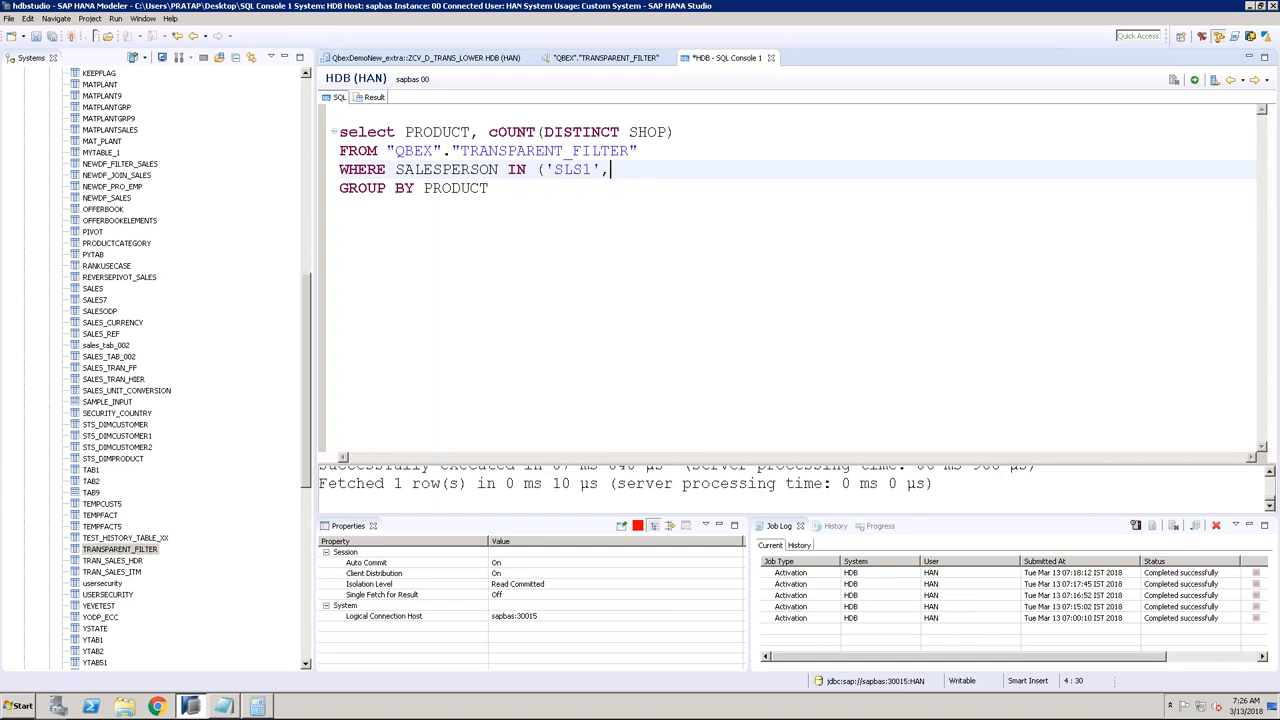
text('SLS2','SLS3'))
Step: Execute the query with the salesperson condition and examine its result alongside the WHERE clause
drag(505, 192, 338, 132)
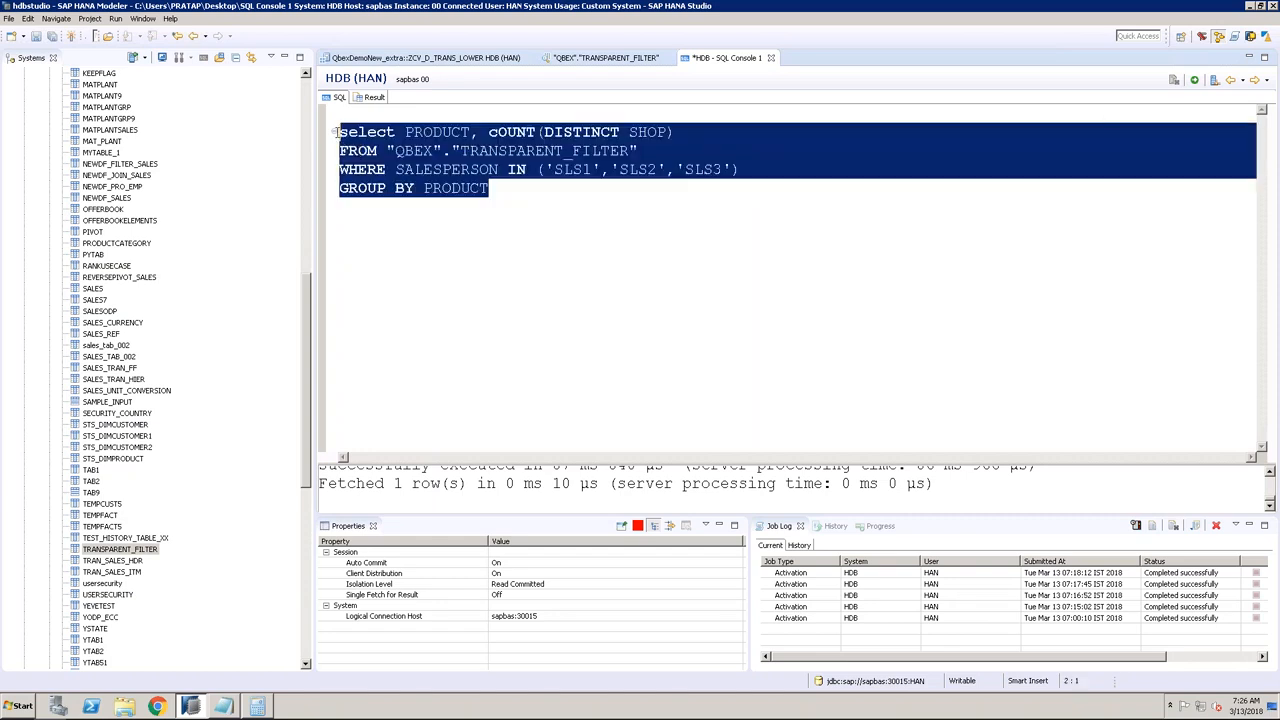
click(1193, 80)
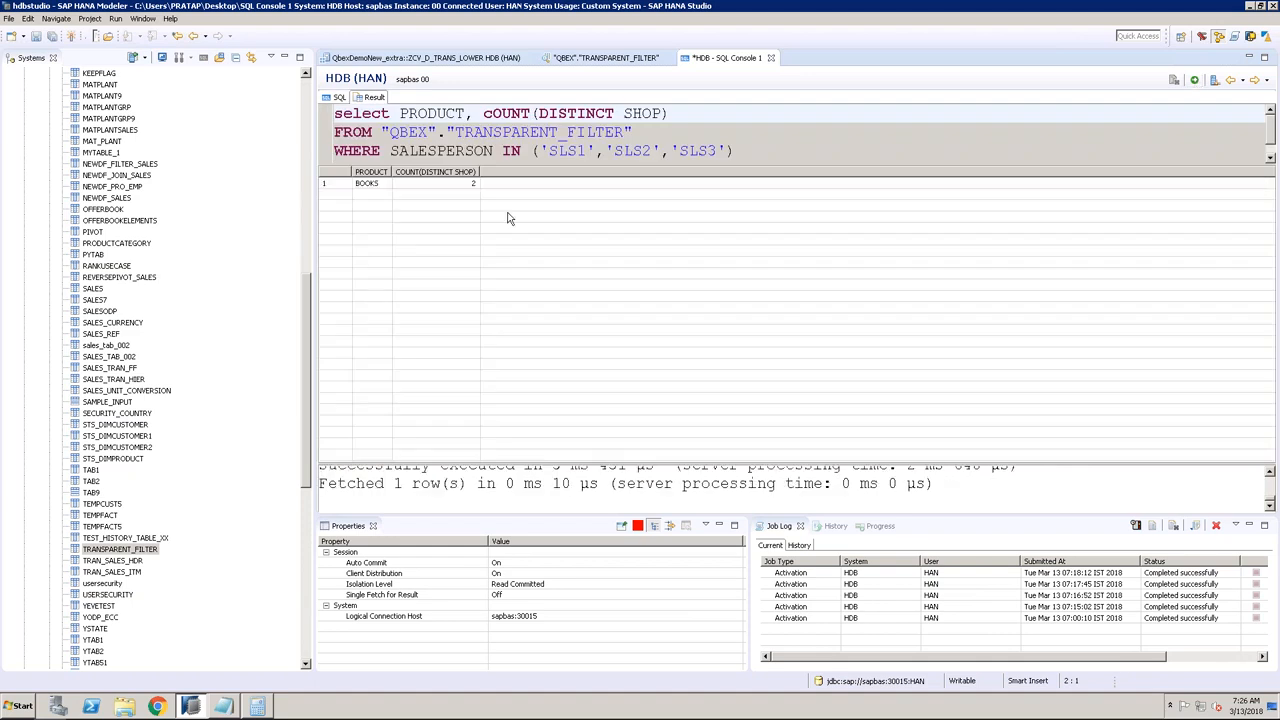
click(468, 186)
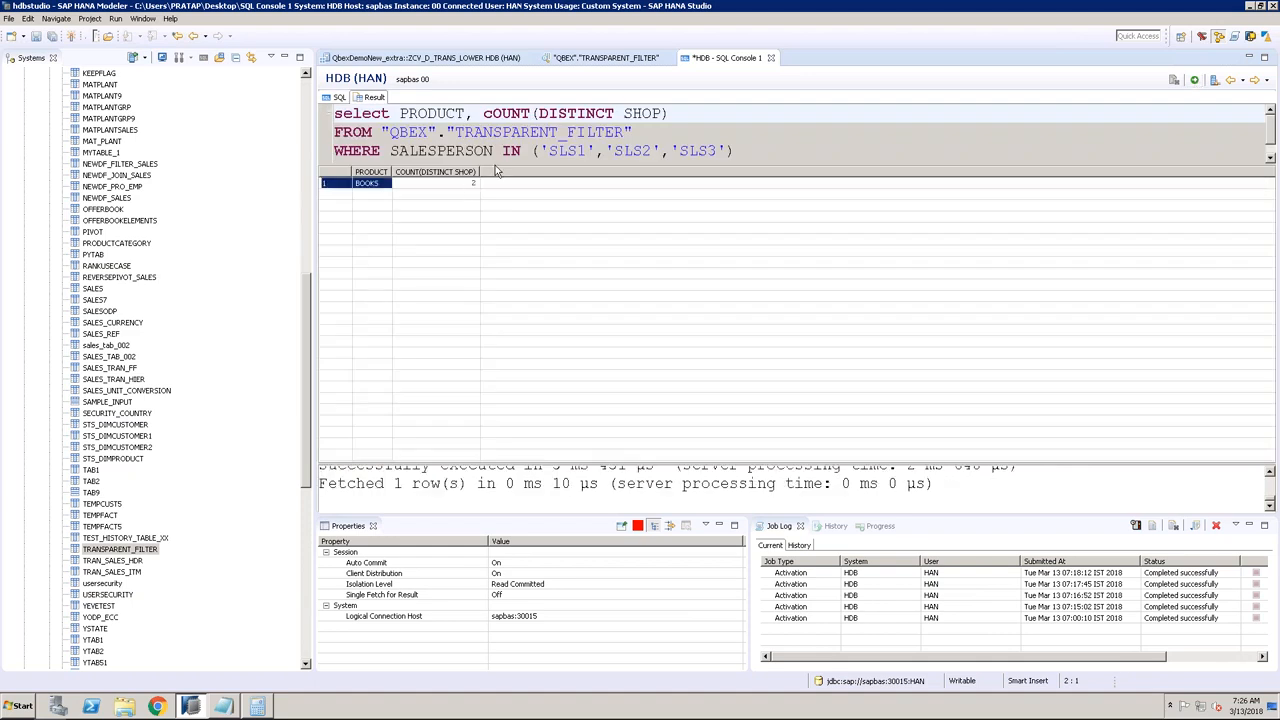
drag(493, 172, 334, 113)
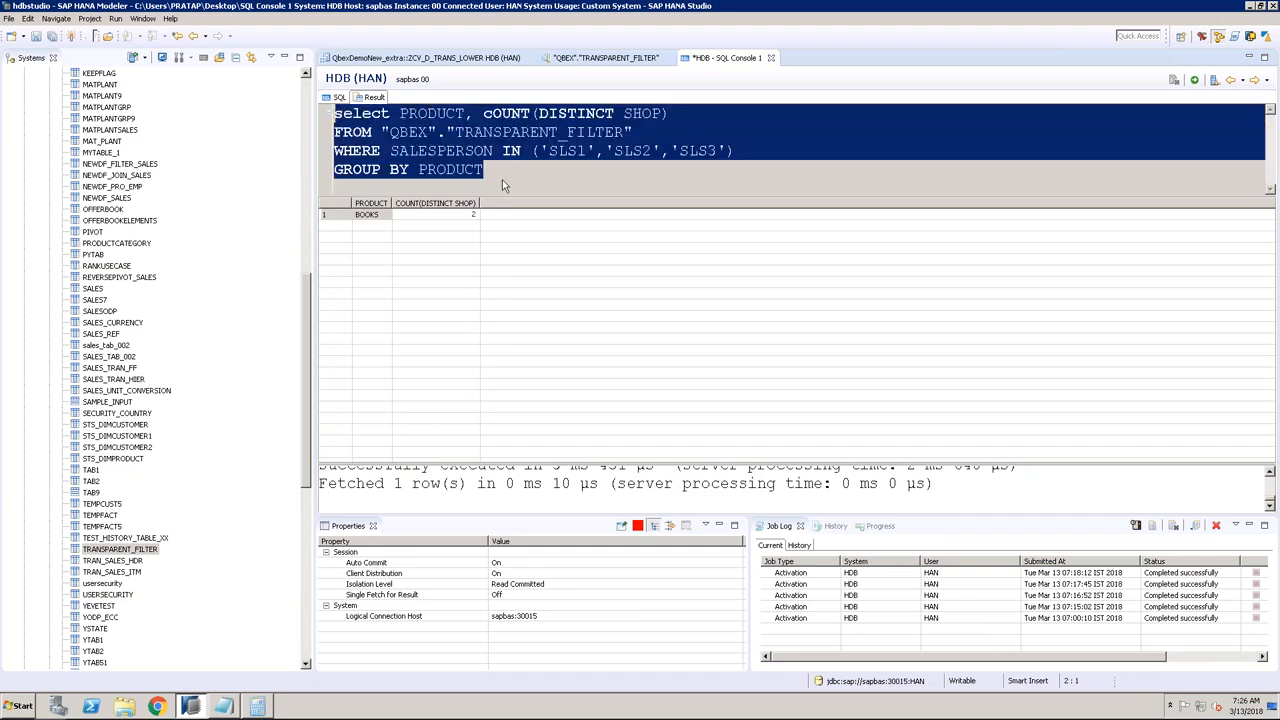
click(745, 150)
drag(745, 150, 277, 143)
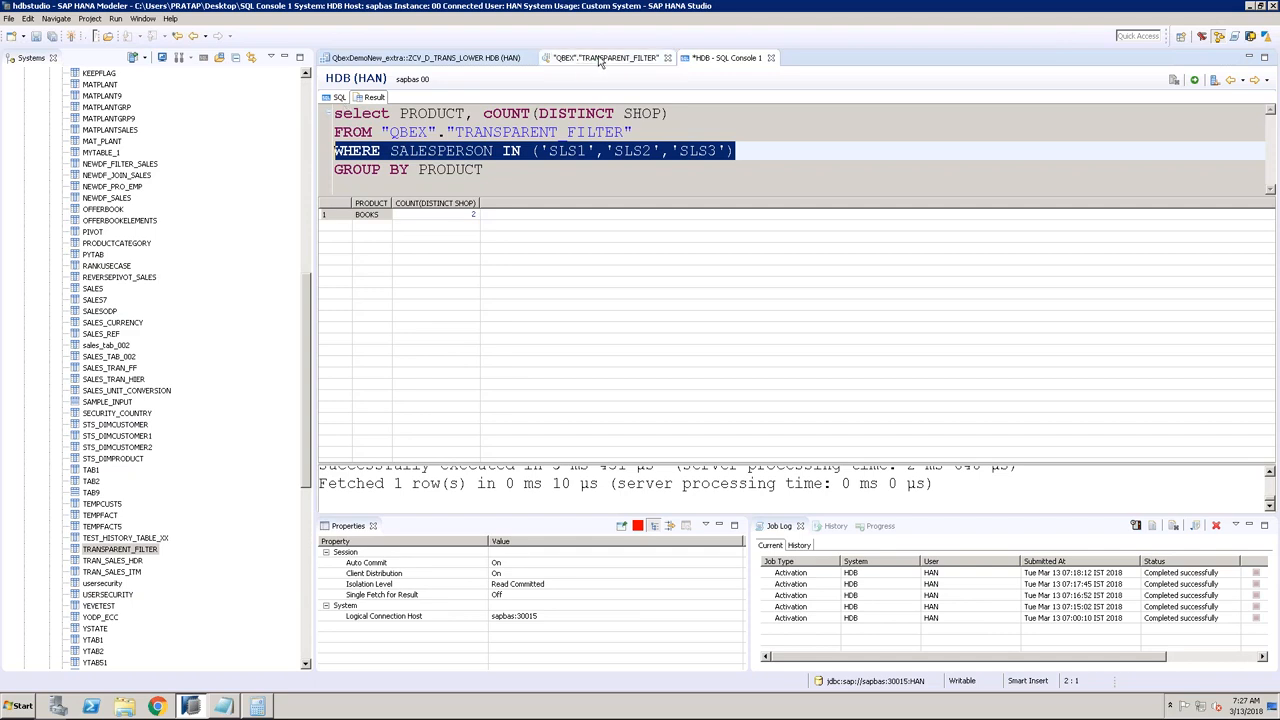
Step: Close the TRANSPARENT_FILTER data preview and return to the ZCV_D_TRANS_LOWER calculation view with the Systems view minimized
click(634, 60)
click(667, 58)
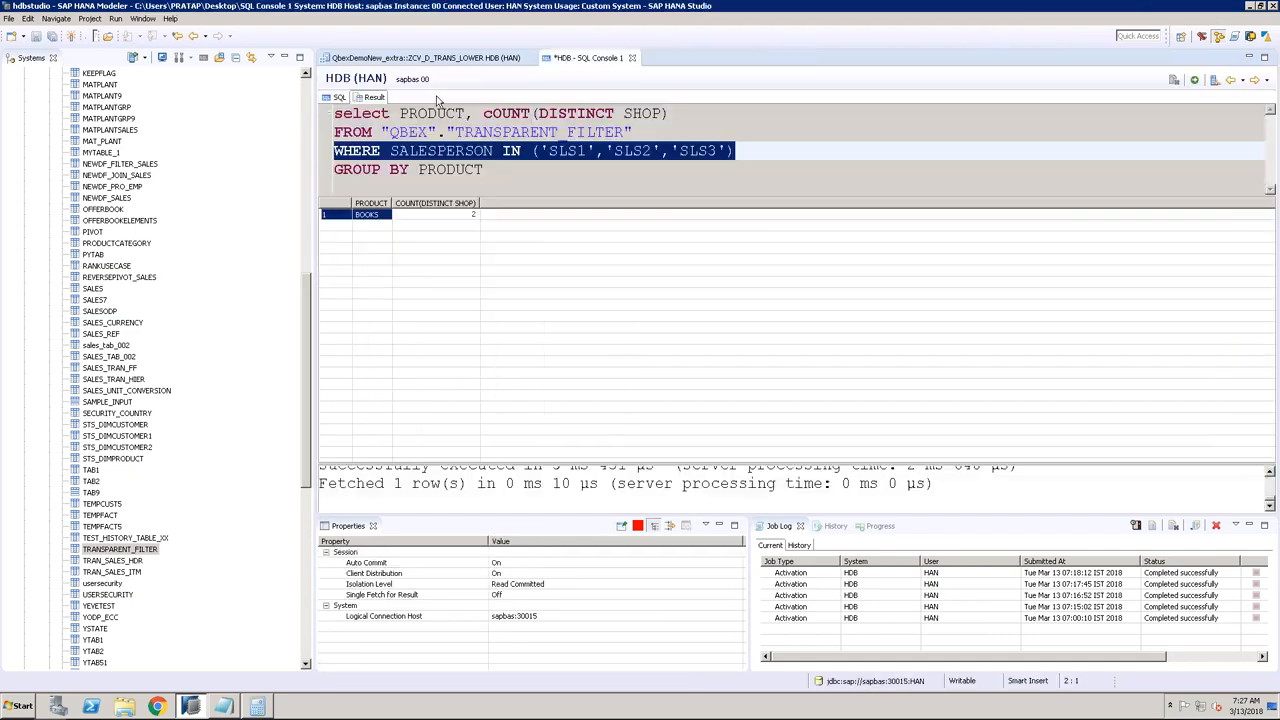
click(425, 57)
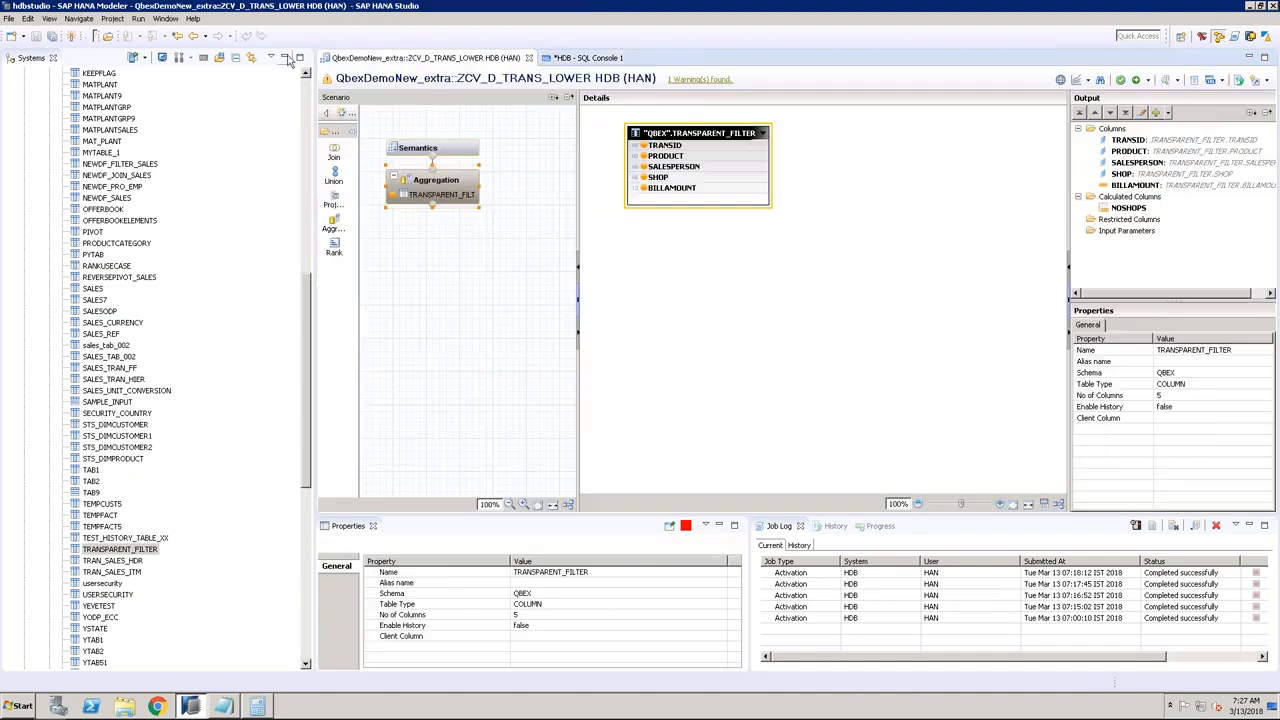
click(286, 58)
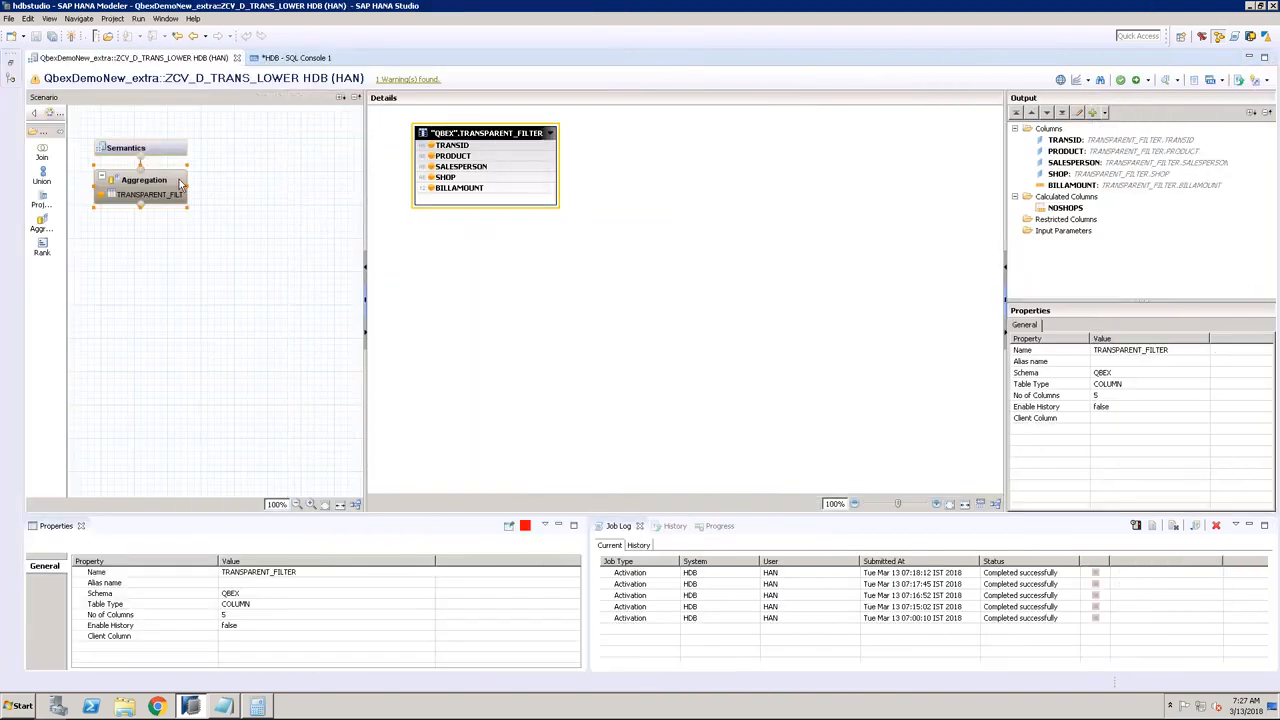
Step: Open the NOSHOPS counter definition and check which column it counts, then accept the dialog
click(1053, 210)
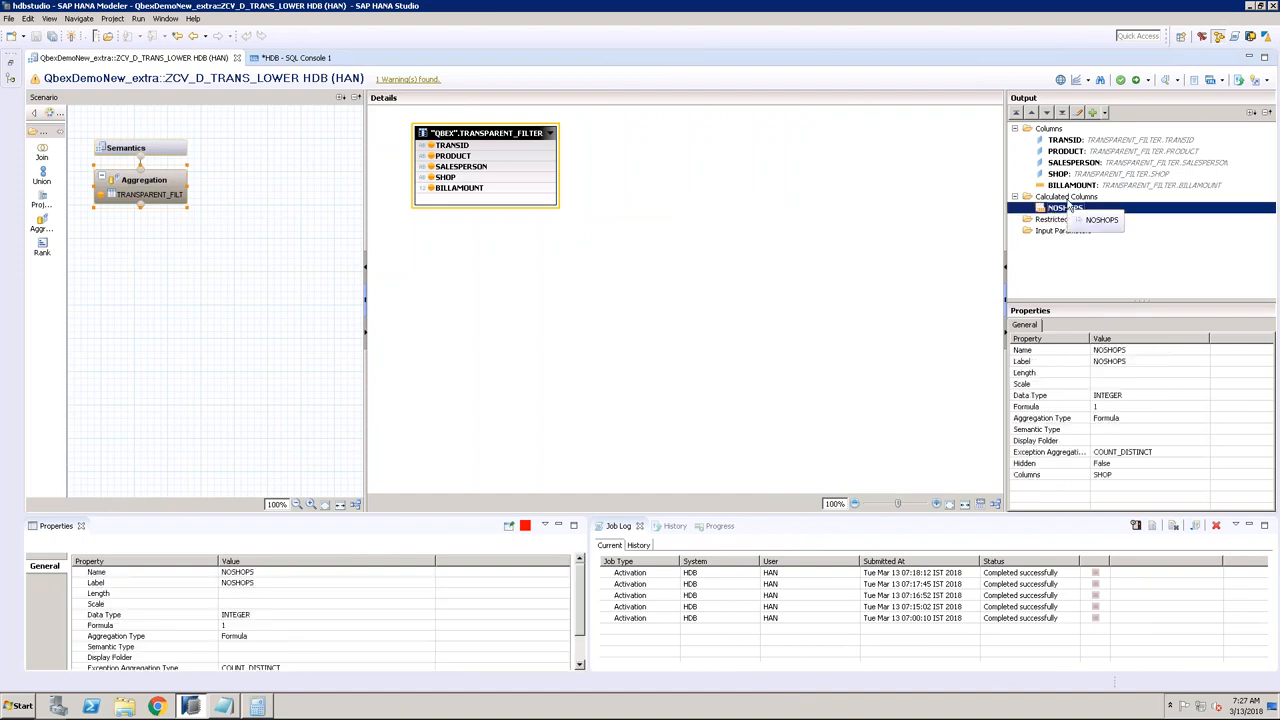
right_click(1068, 197)
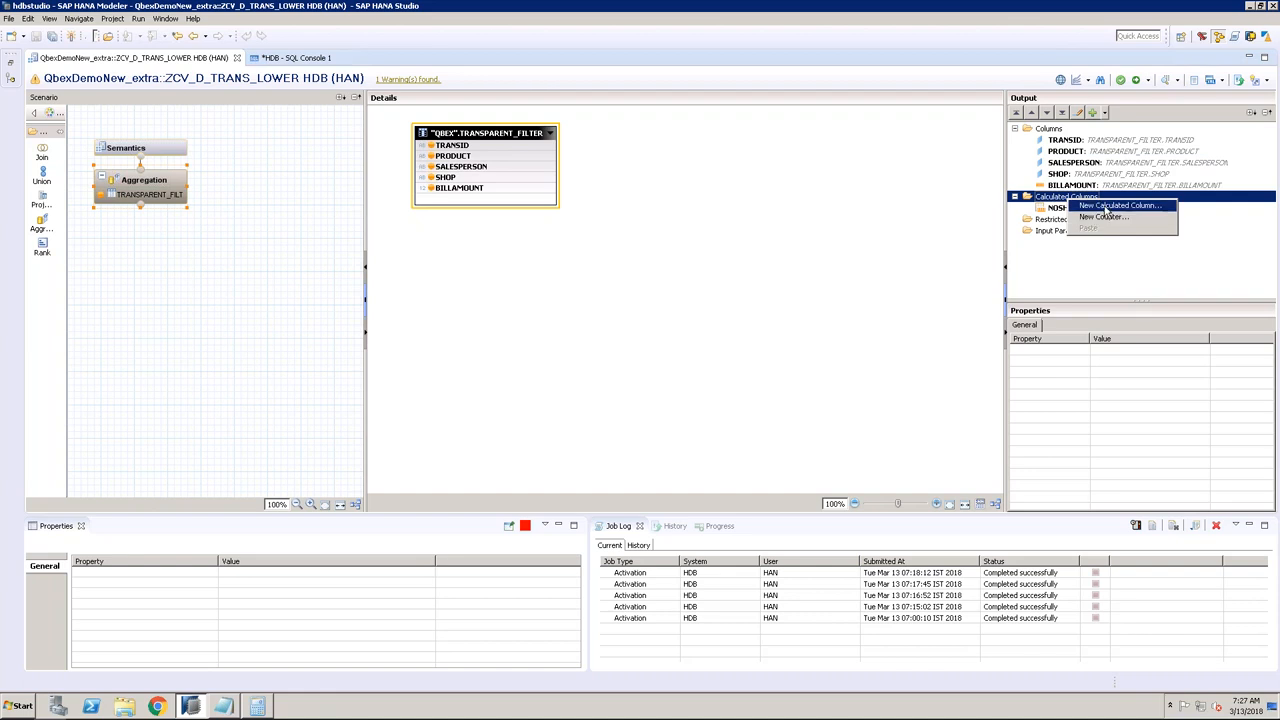
click(1063, 210)
double_click(1063, 210)
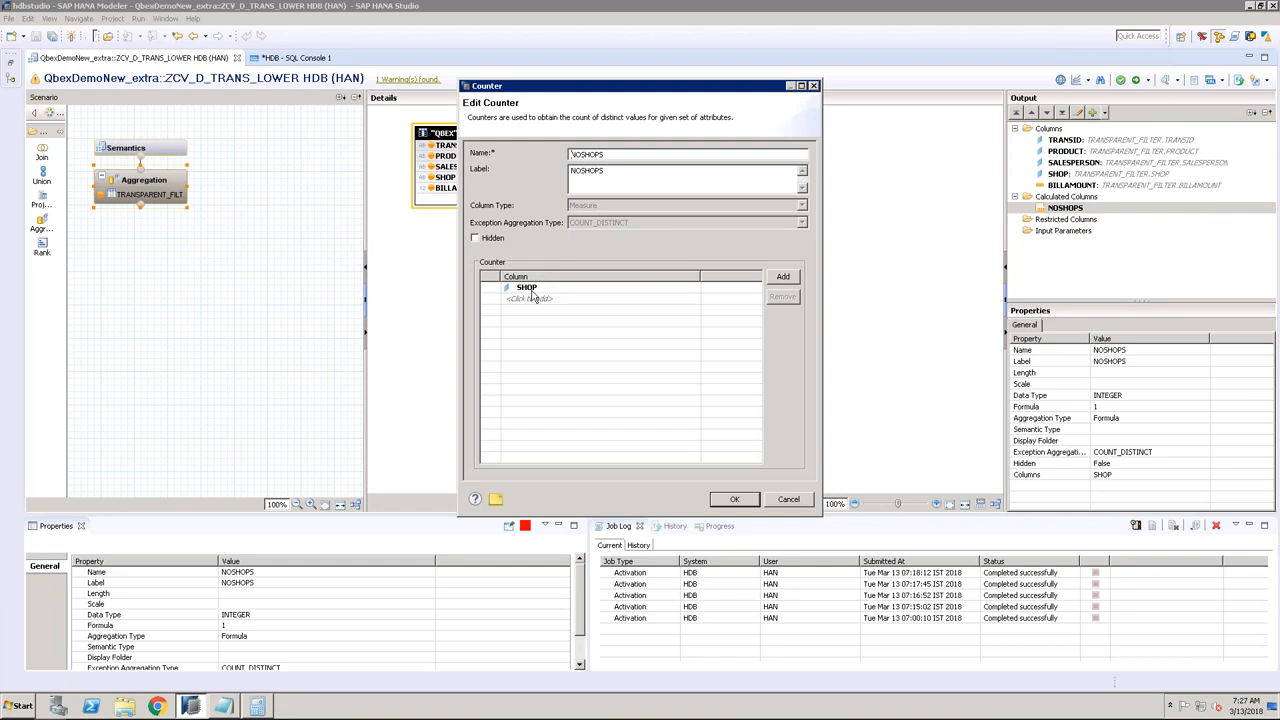
click(734, 499)
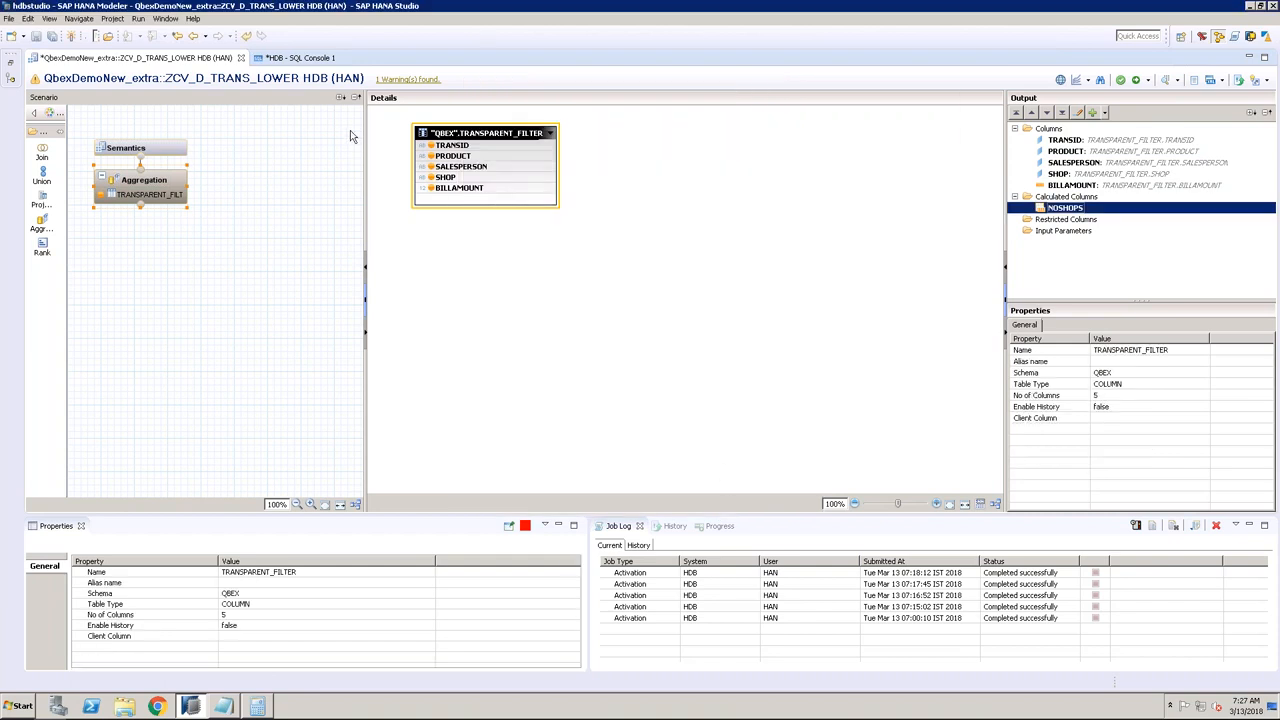
Step: Restore the Systems view and open the ZCV_D_TRANS_UPPER calculation view from the QbexDemoNew_extra package
click(12, 64)
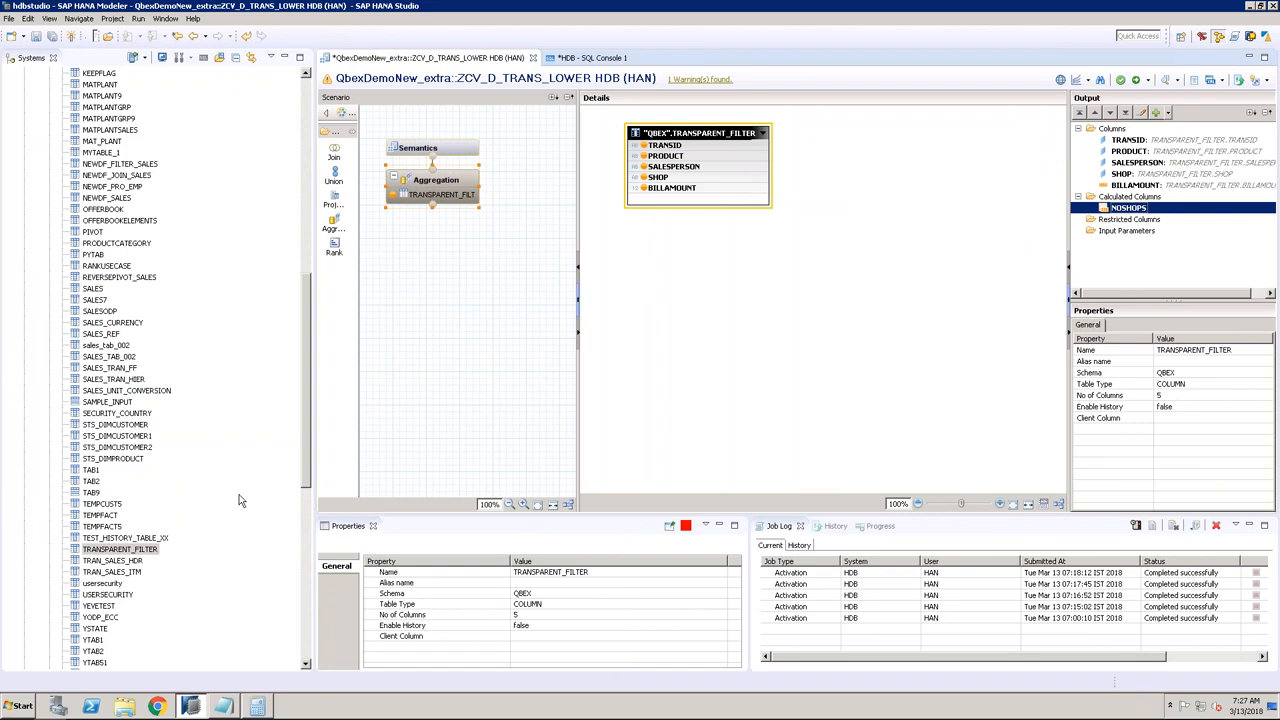
drag(306, 391, 330, 106)
click(37, 118)
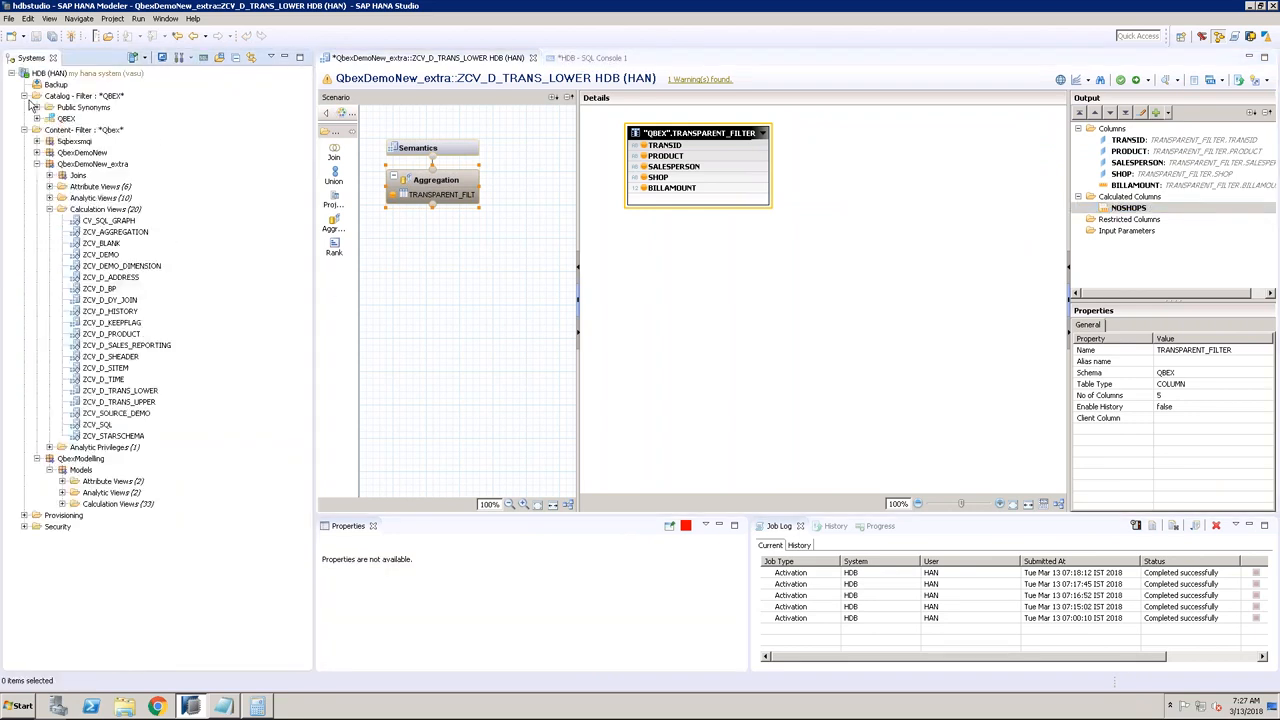
click(148, 391)
click(148, 402)
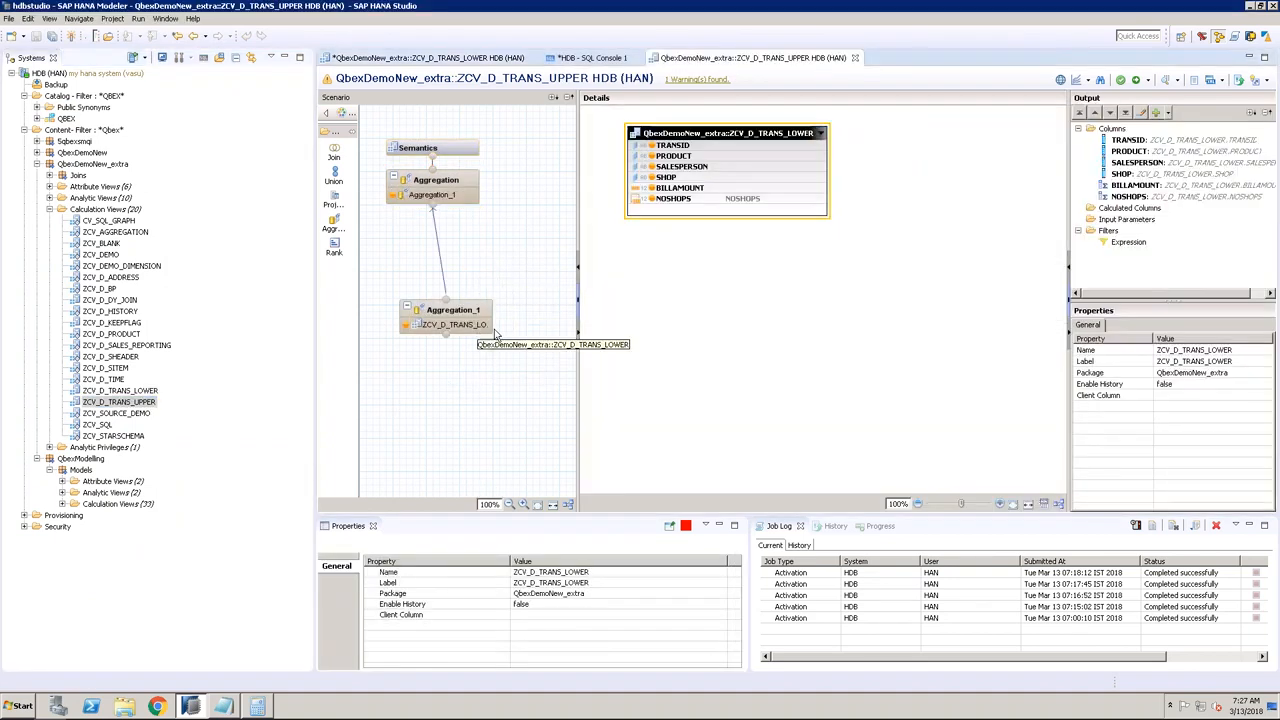
Step: Examine the NOSHOPS and BILLAMOUNT columns that Aggregation_1 takes from ZCV_D_TRANS_LOWER
click(705, 197)
click(706, 189)
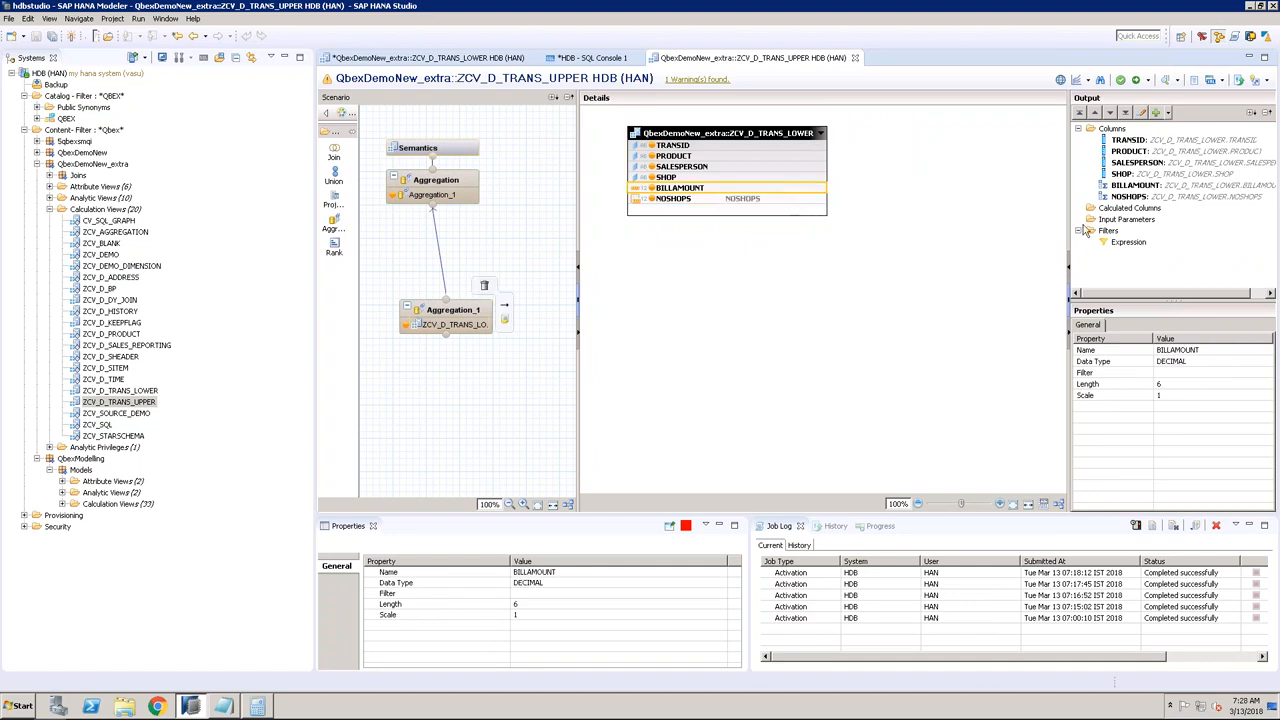
click(1148, 186)
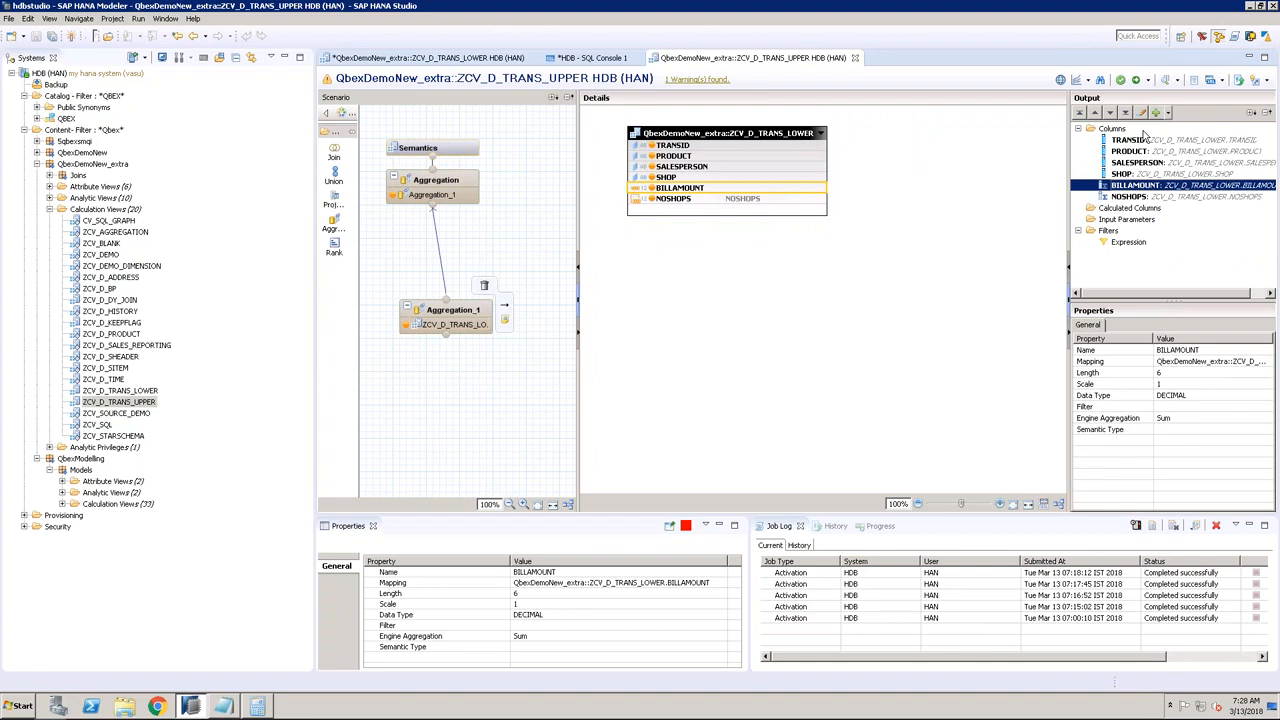
Step: Select the top Aggregation node, save and activate ZCV_D_TRANS_UPPER, and agree to redeploy it
click(464, 181)
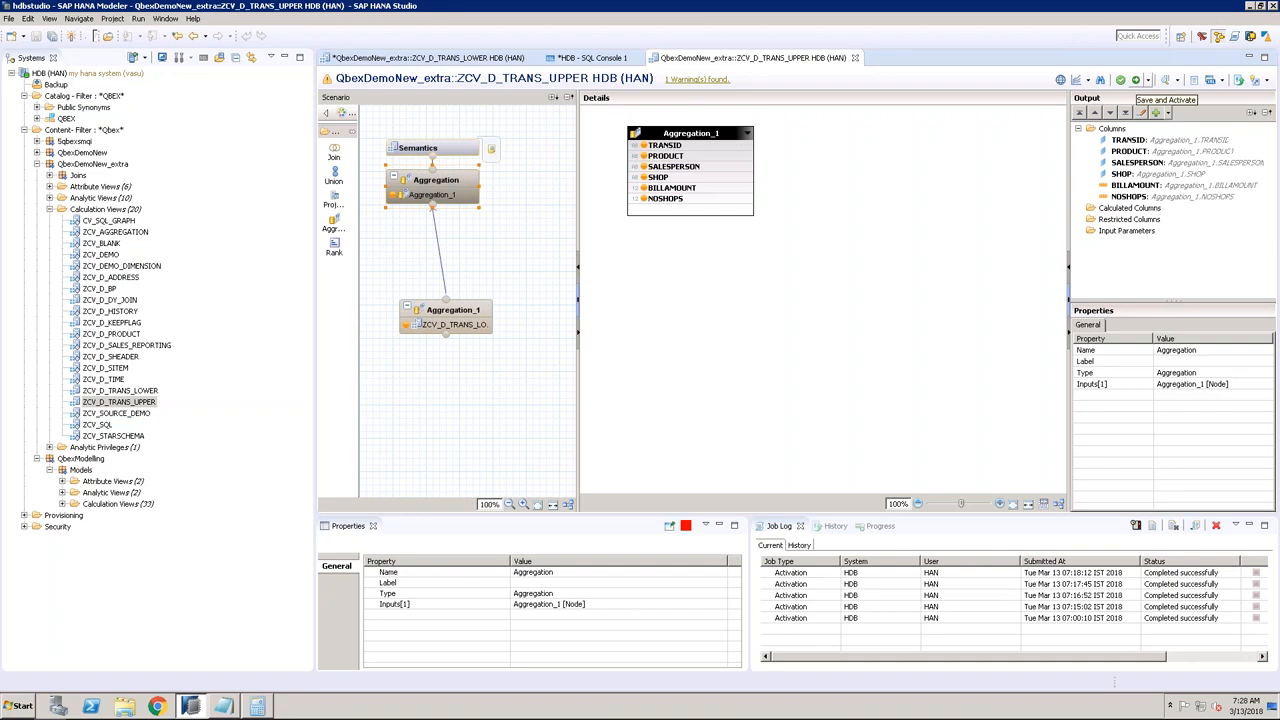
click(1136, 80)
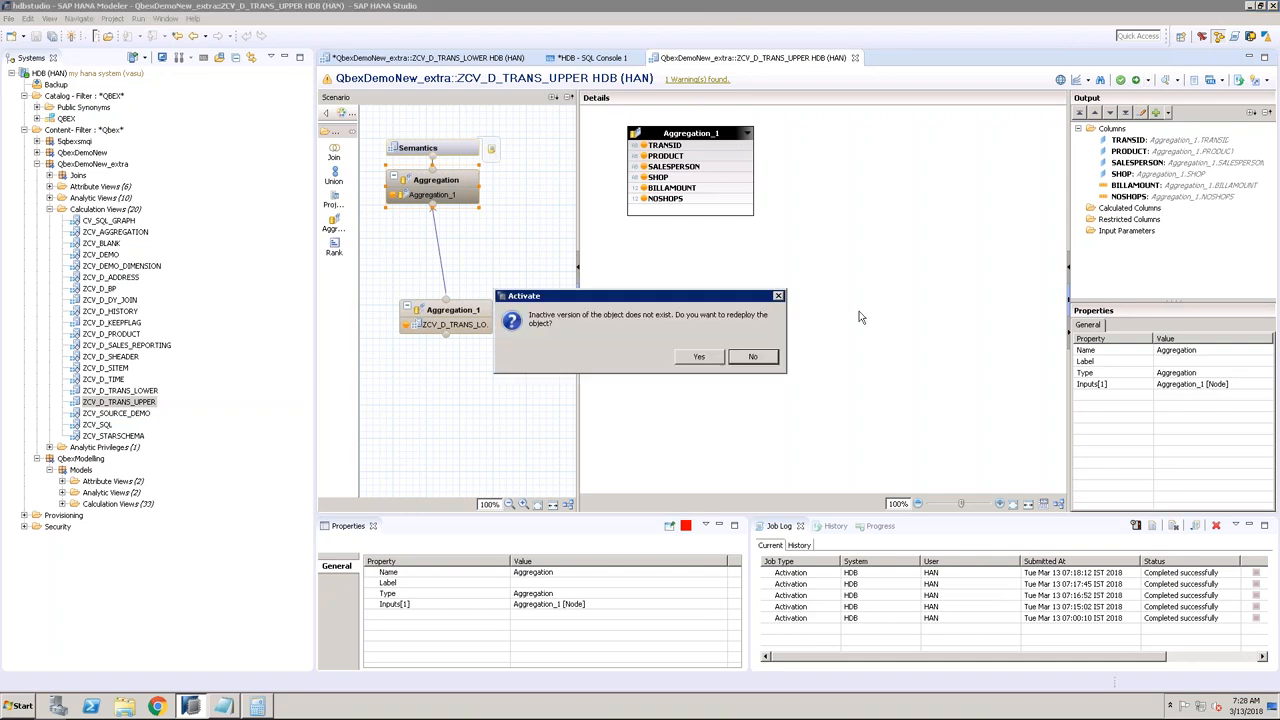
click(699, 358)
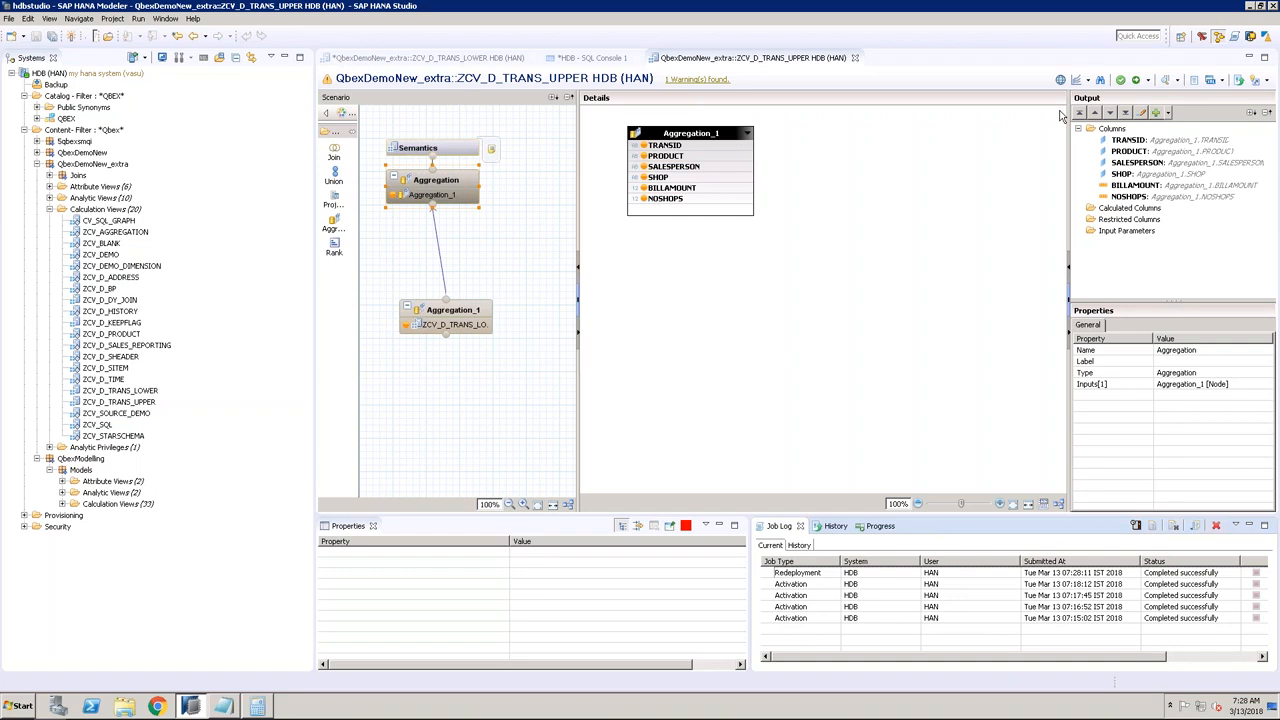
Step: Open the debug query for ZCV_D_TRANS_UPPER and widen its window to show the full SQL
click(1086, 82)
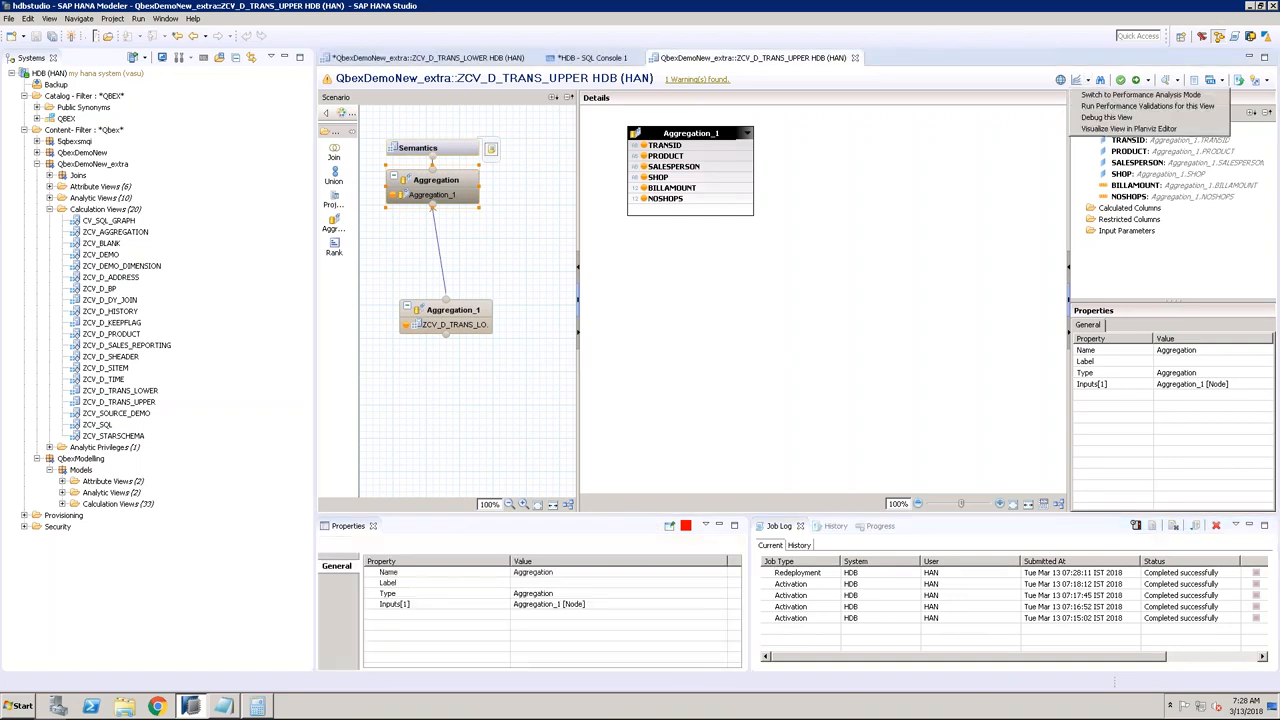
click(1108, 118)
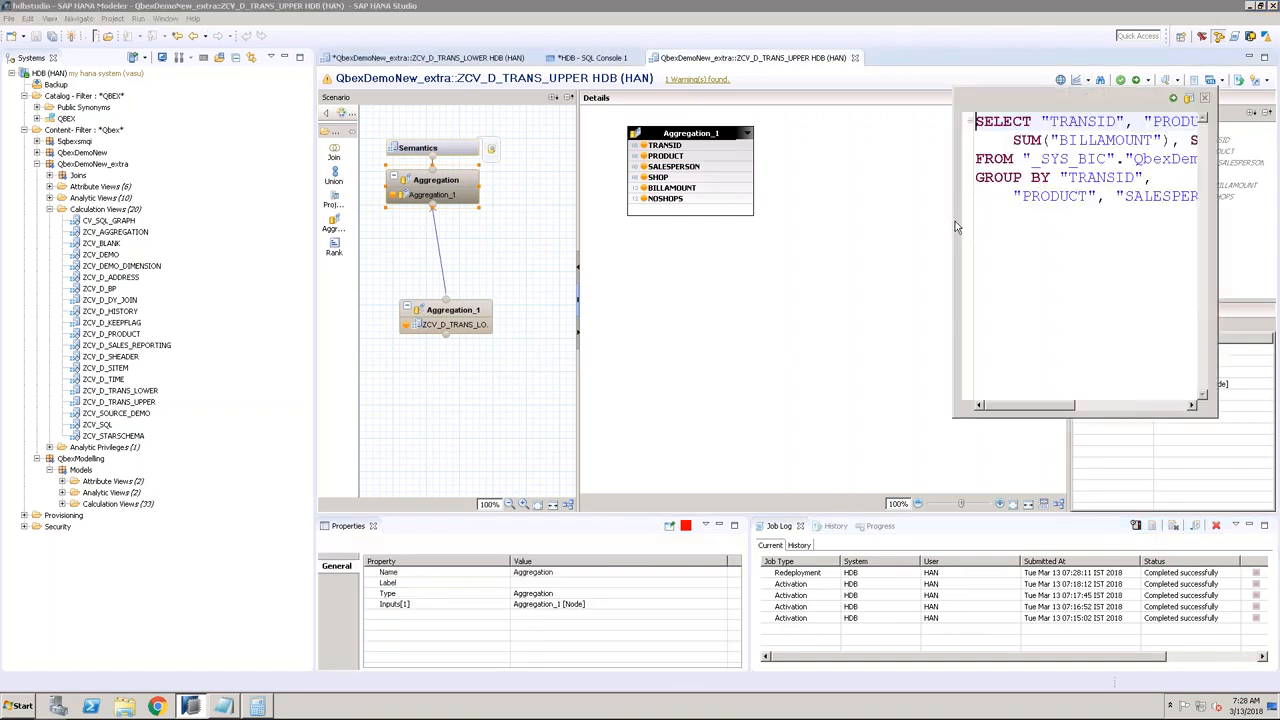
drag(955, 217, 624, 194)
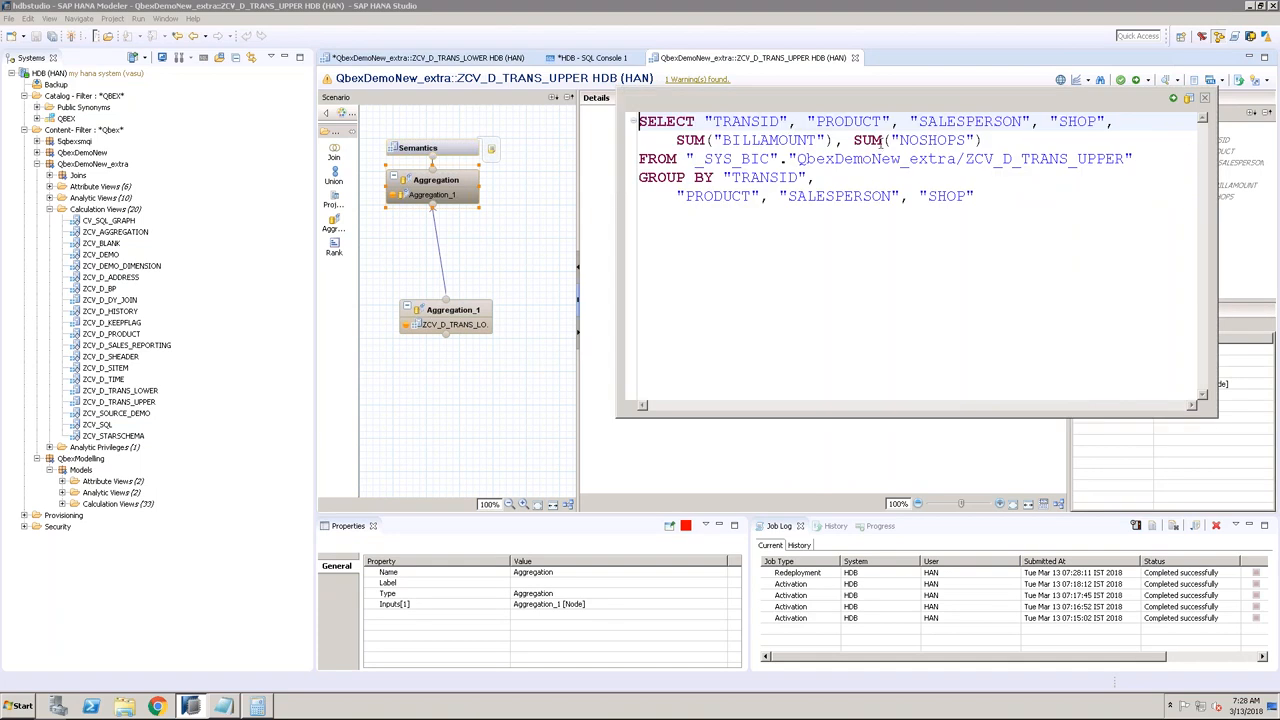
Step: Reduce the debug query to select only PRODUCT and SUM("NOSHOPS"), grouped by PRODUCT alone
drag(704, 121, 799, 121)
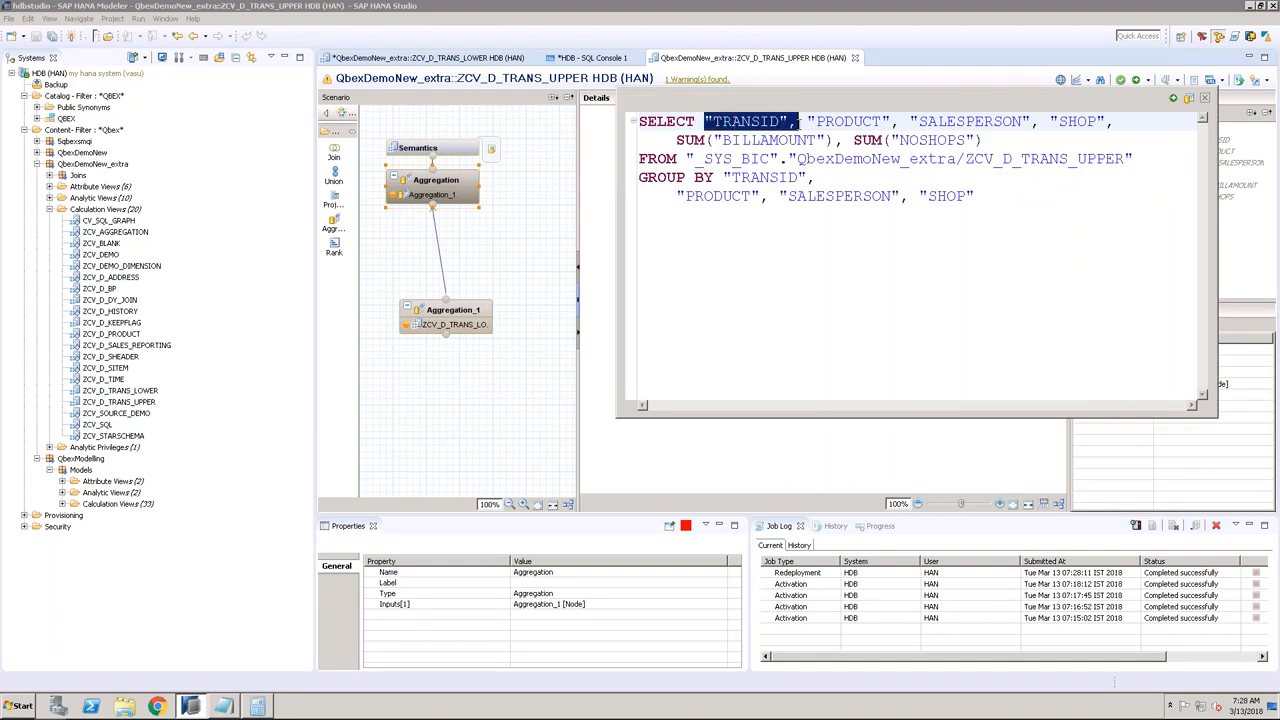
key(Delete)
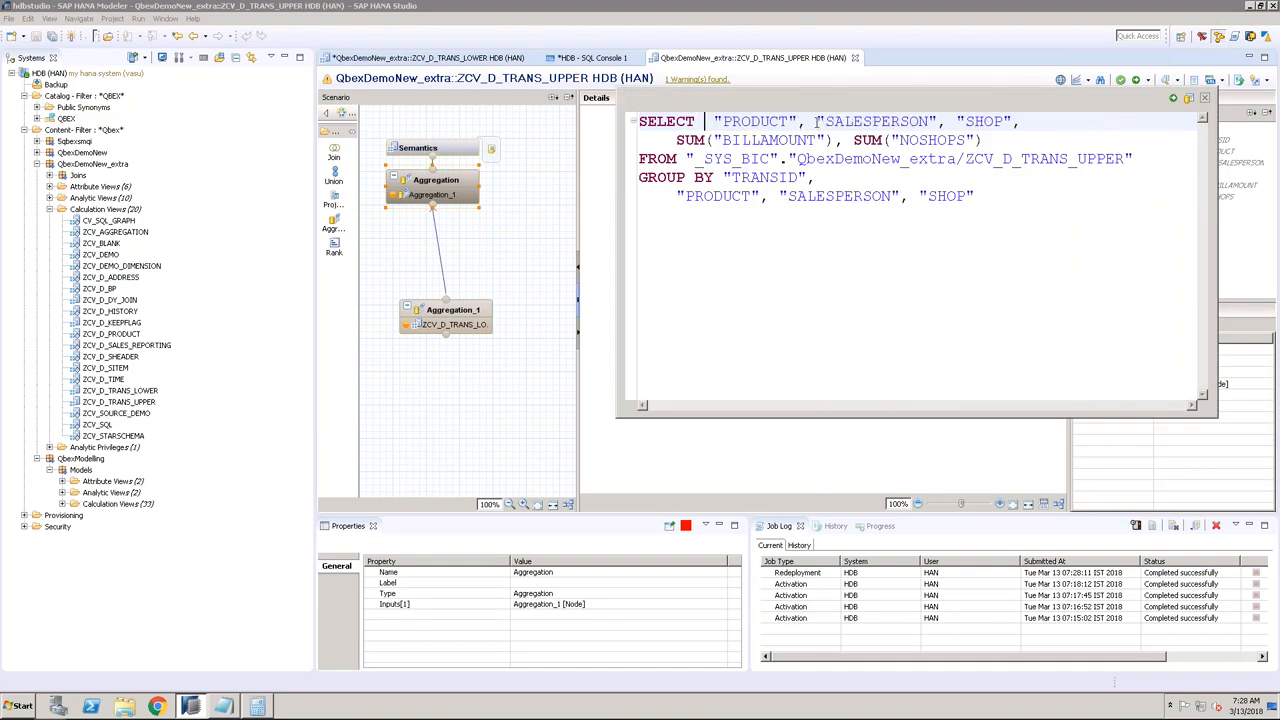
drag(817, 121, 846, 139)
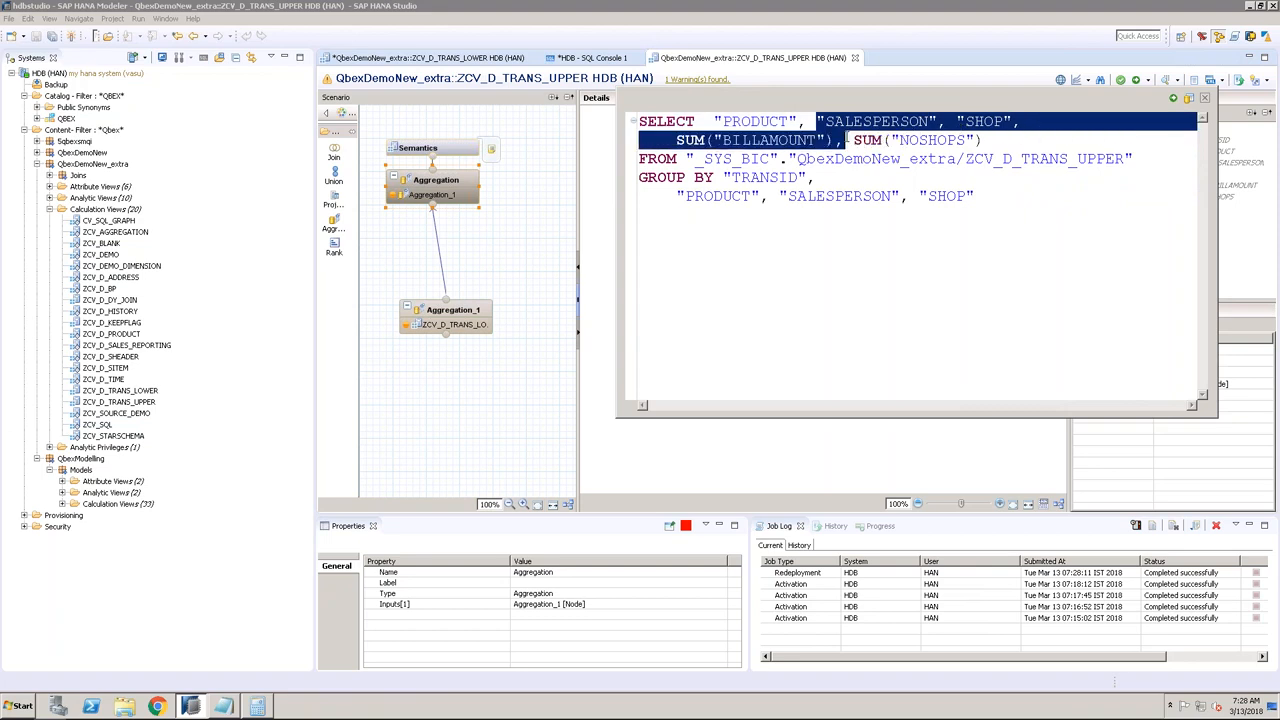
key(Delete)
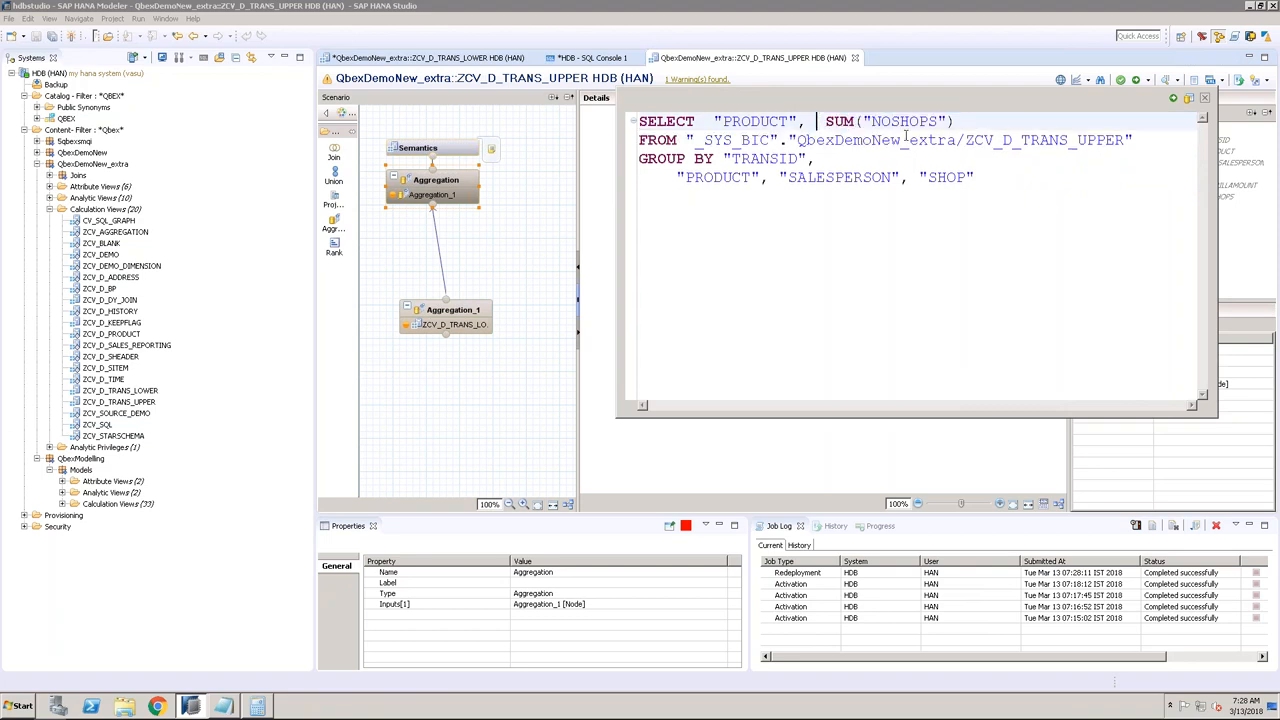
drag(725, 160, 843, 157)
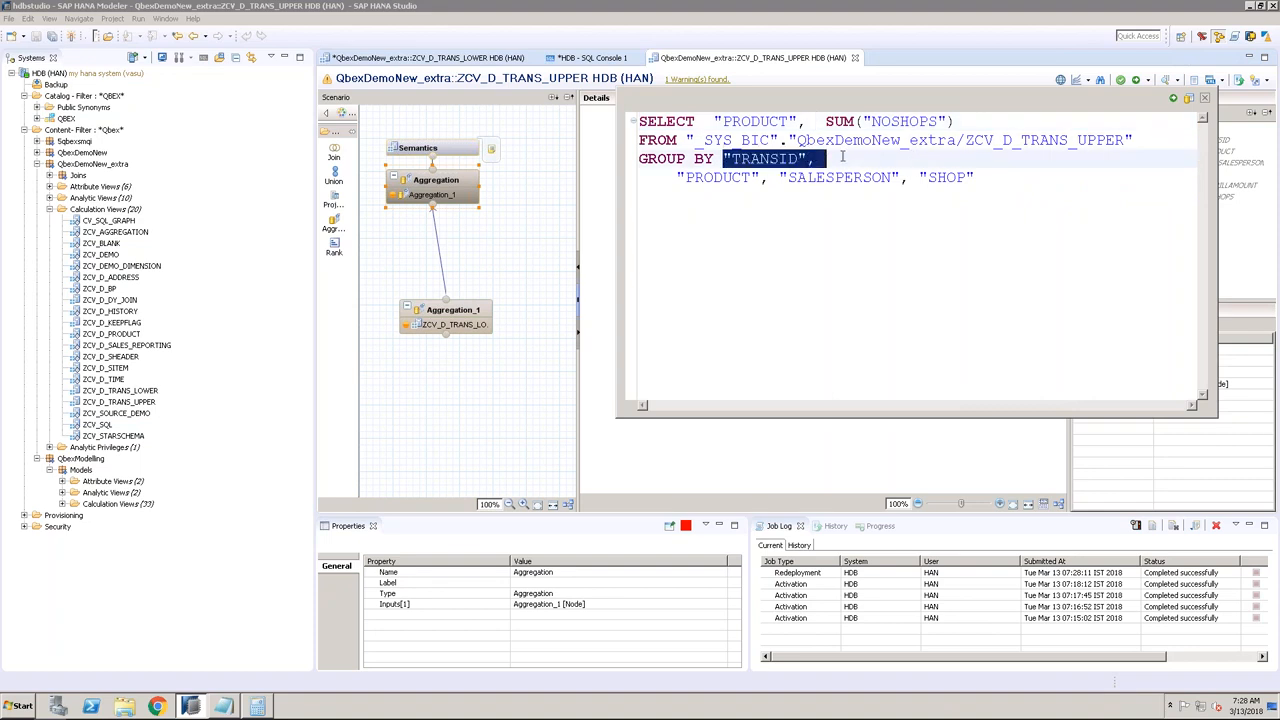
key(Delete)
key(BackSpace)
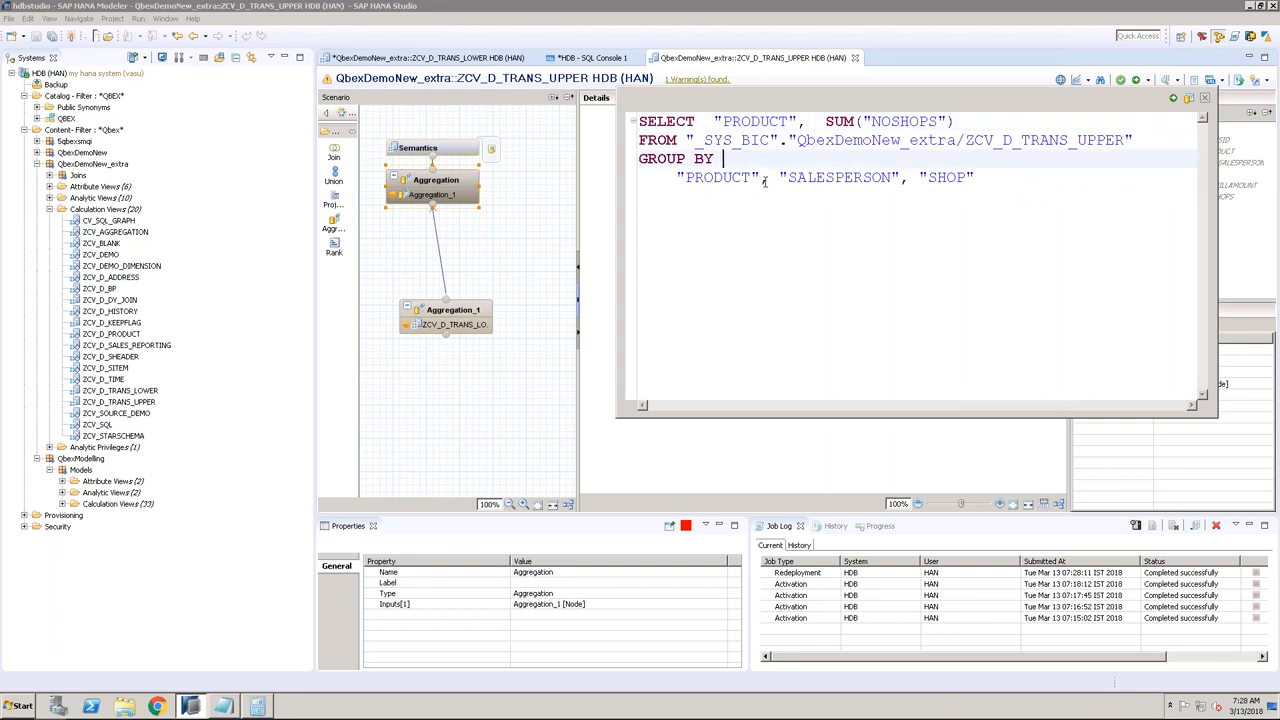
drag(762, 178, 986, 177)
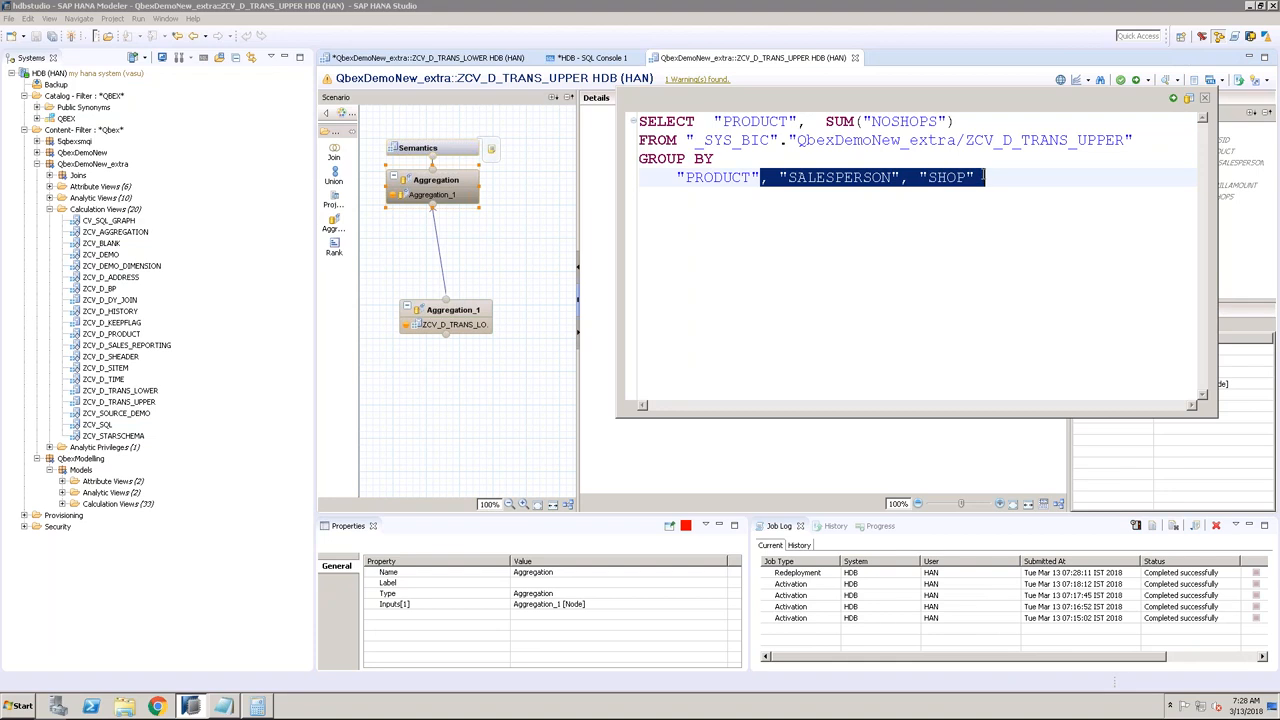
key(Delete)
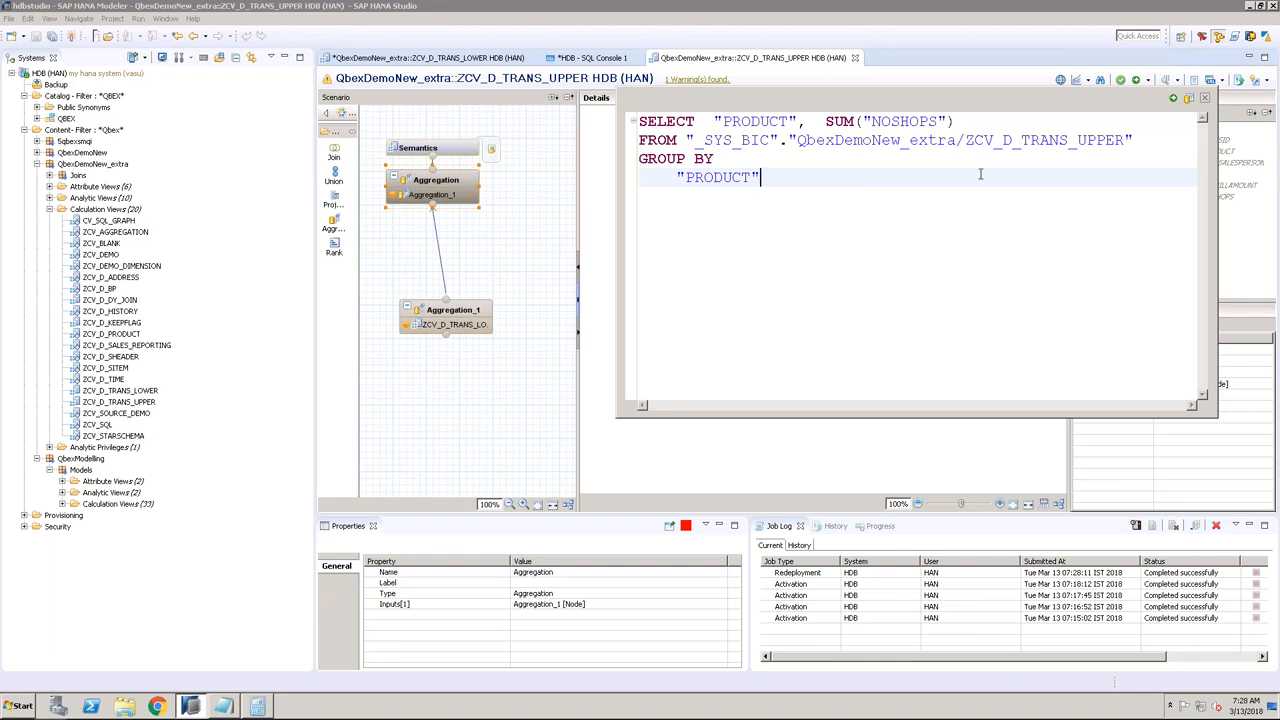
Step: Run the debug query and drill down through Aggregation_1 into ZCV_D_TRANS_LOWER
click(1173, 98)
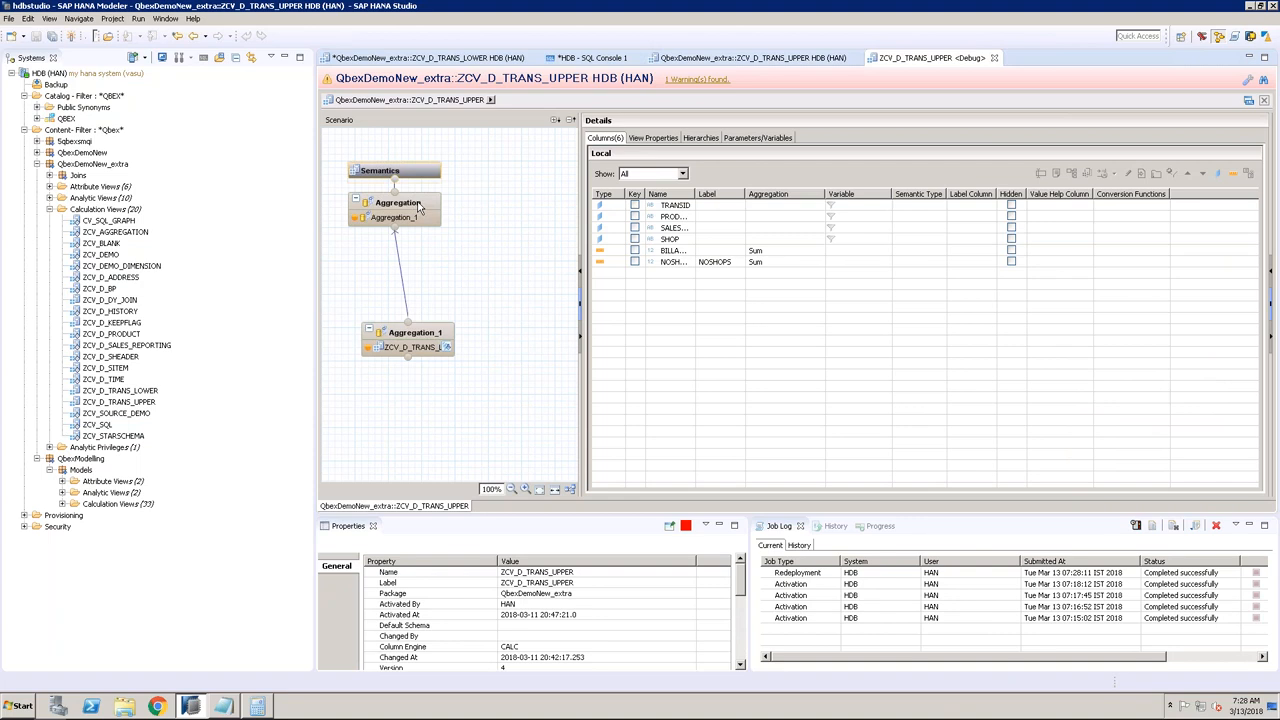
click(418, 210)
click(418, 340)
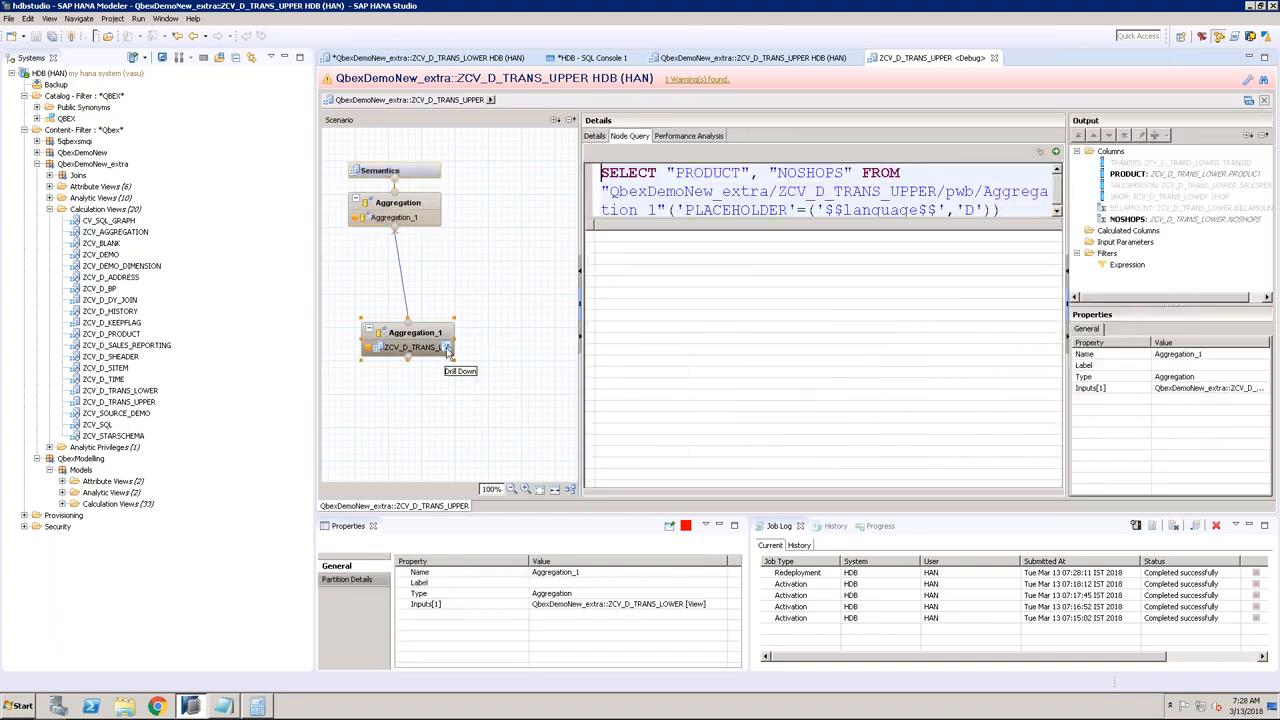
click(447, 348)
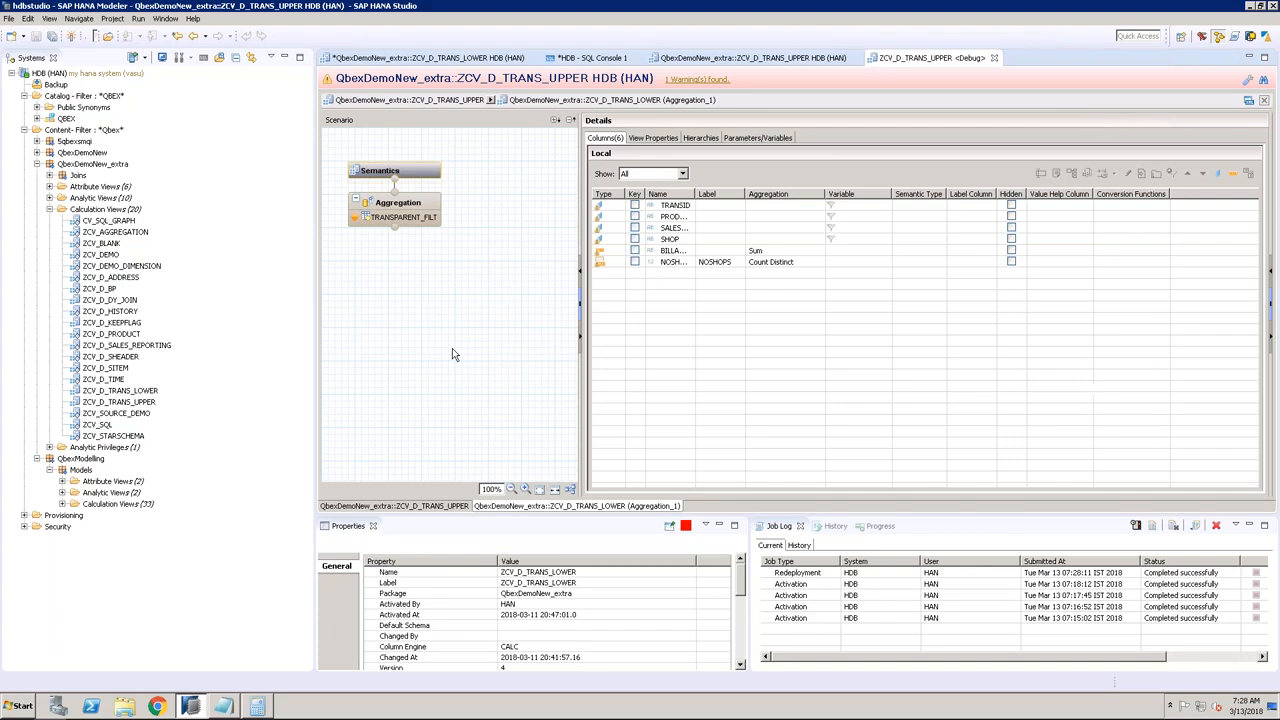
Step: Execute the default node query of the lower view's Aggregation node and check the NOSHOPS value for BOOKS
click(428, 204)
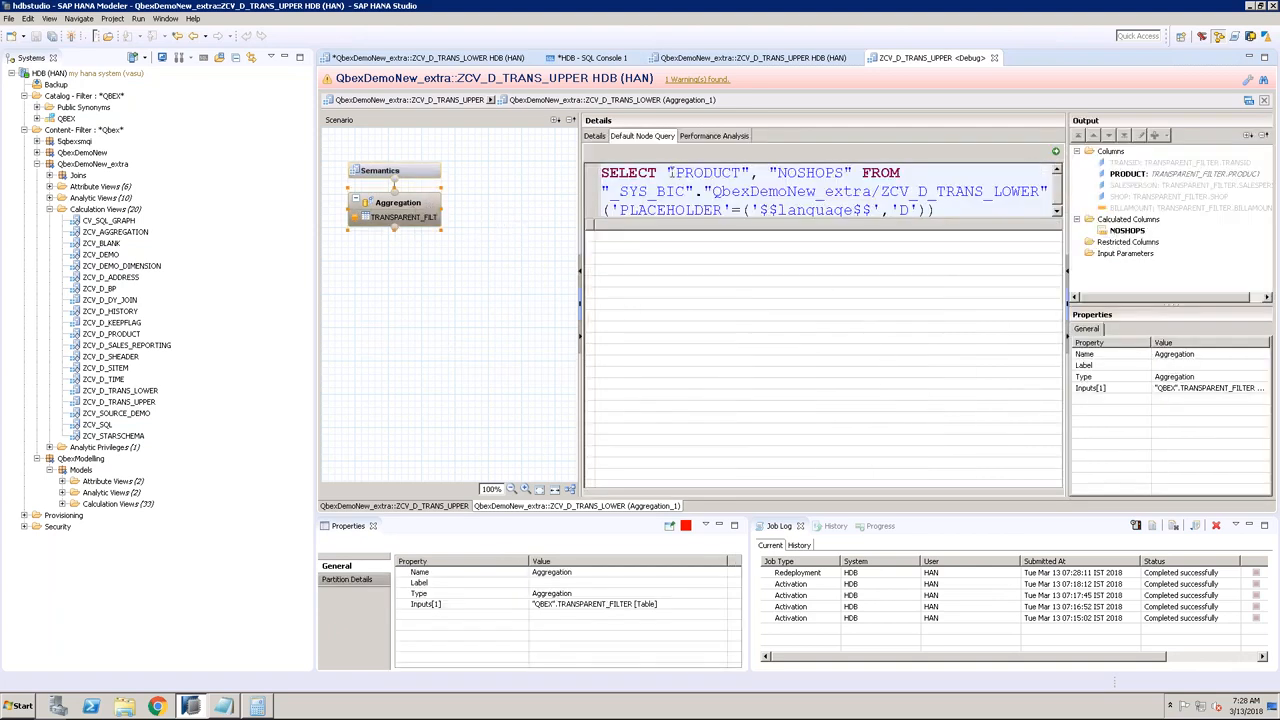
drag(668, 172, 855, 172)
click(789, 173)
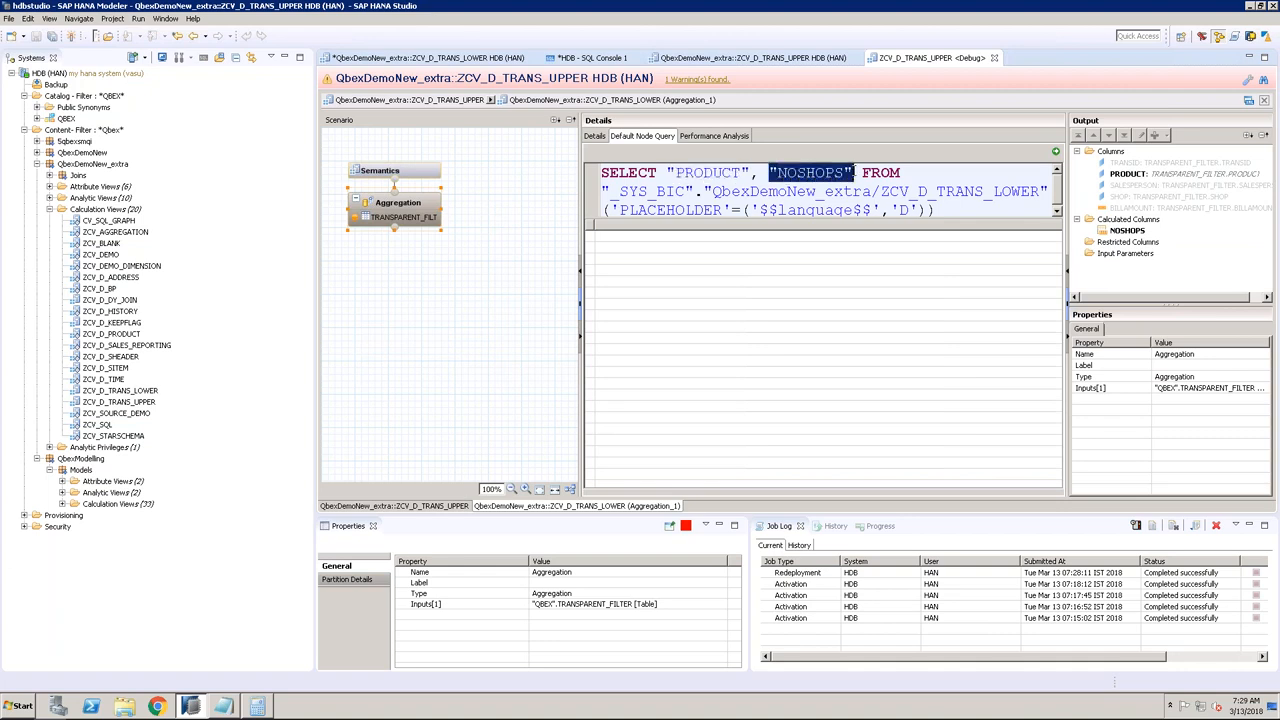
click(1055, 152)
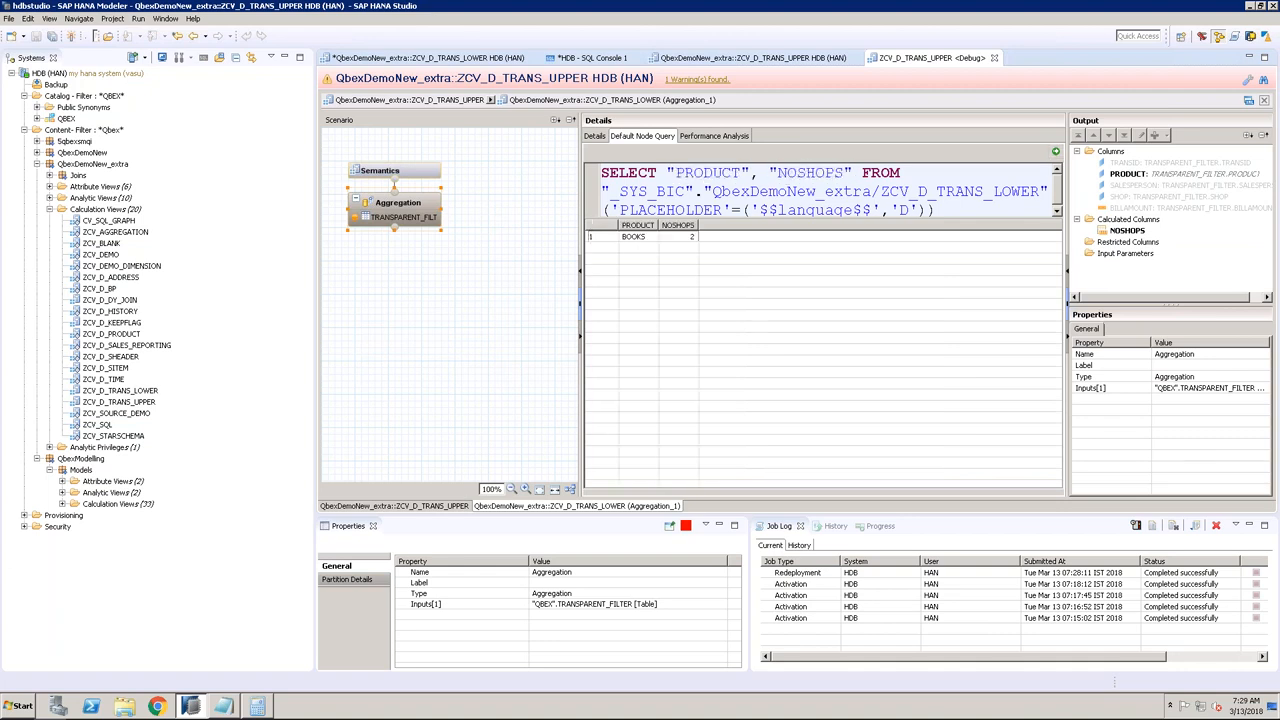
click(641, 243)
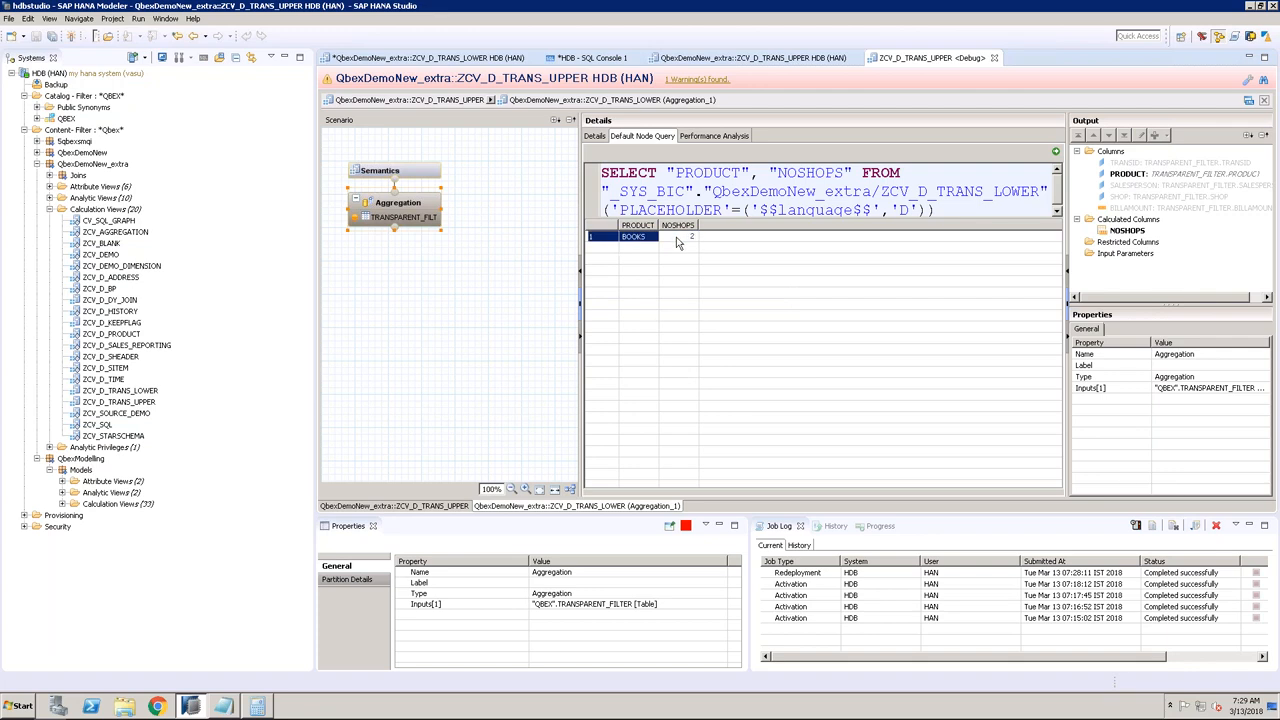
click(670, 243)
Step: Return from the drilled-down lower view to the ZCV_D_TRANS_UPPER level of the debug session
click(769, 61)
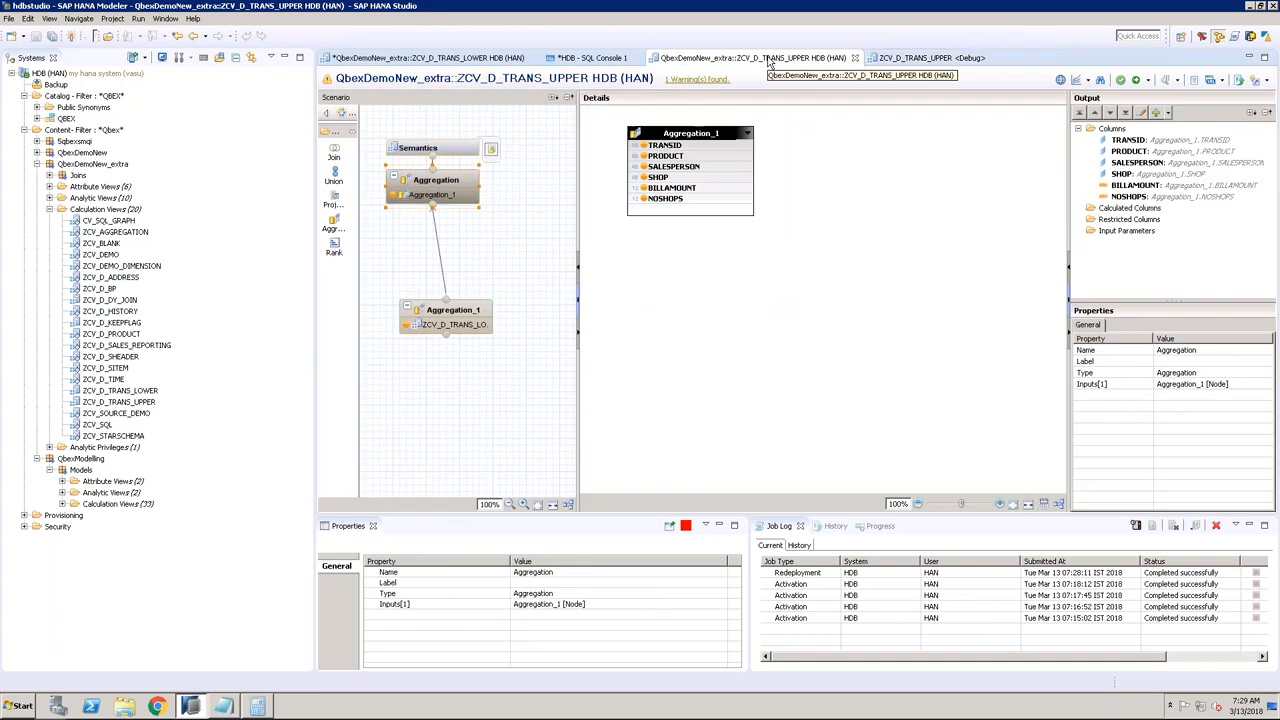
click(925, 58)
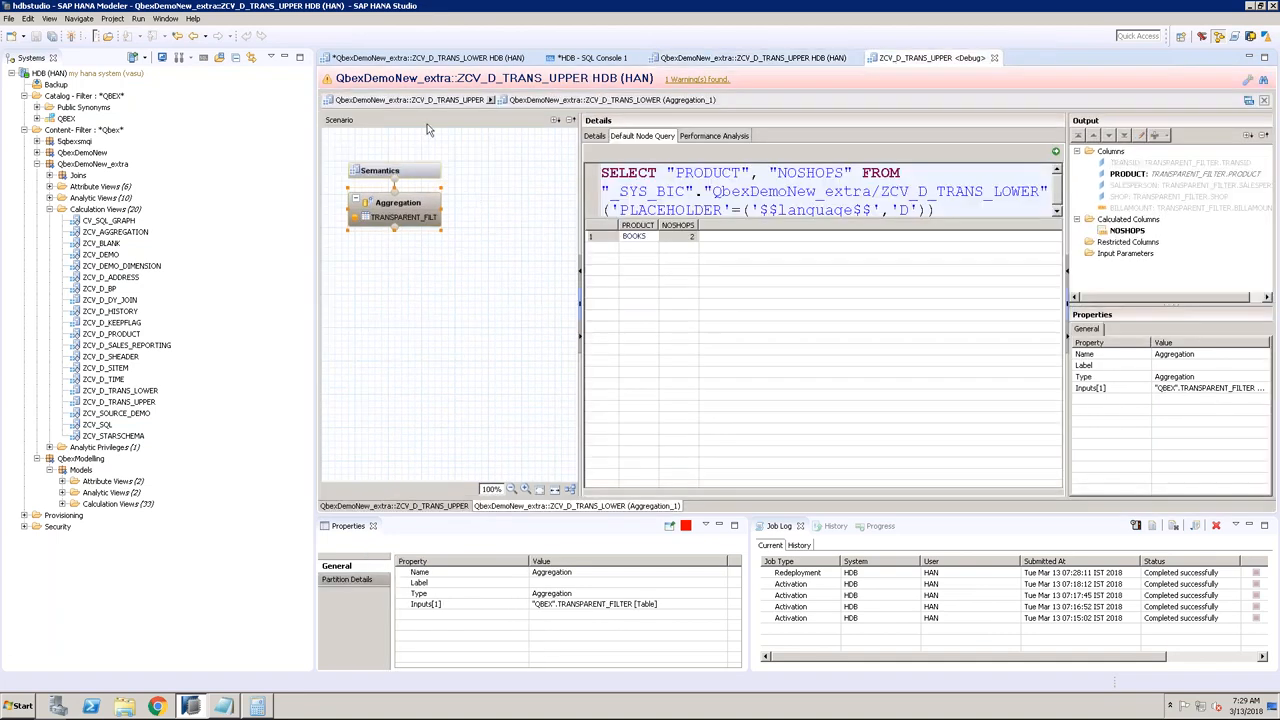
click(449, 101)
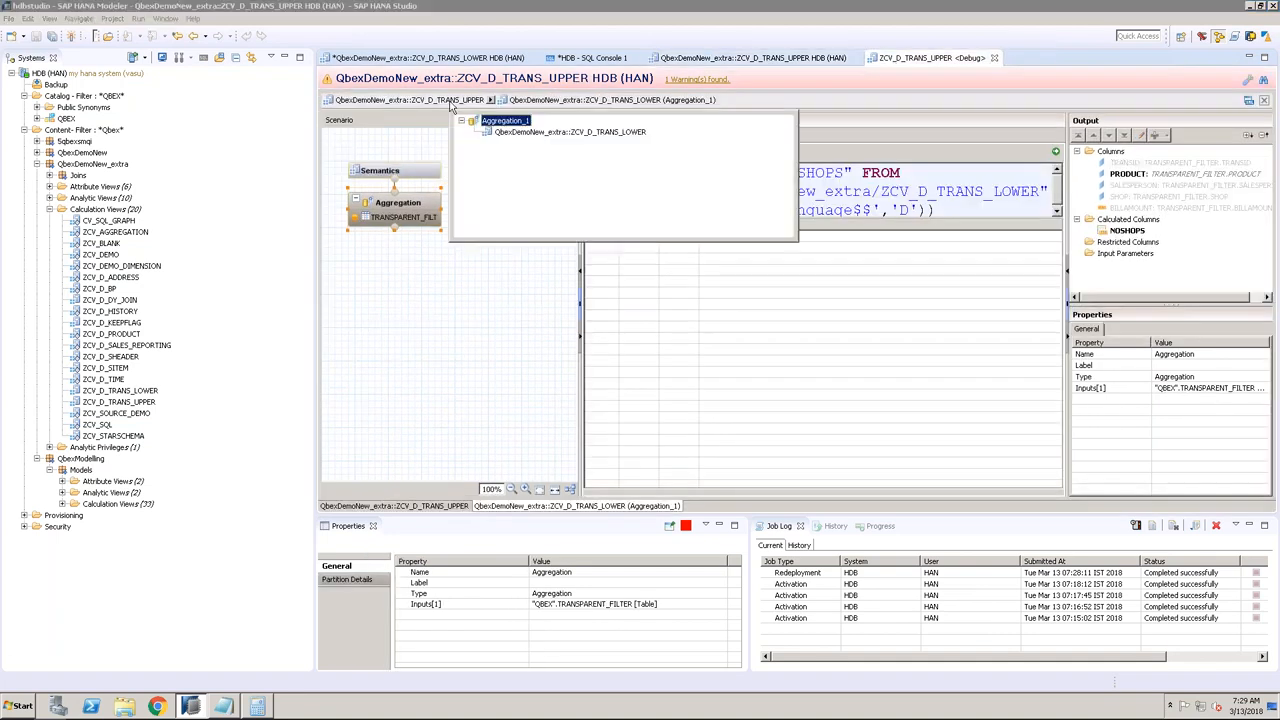
click(527, 134)
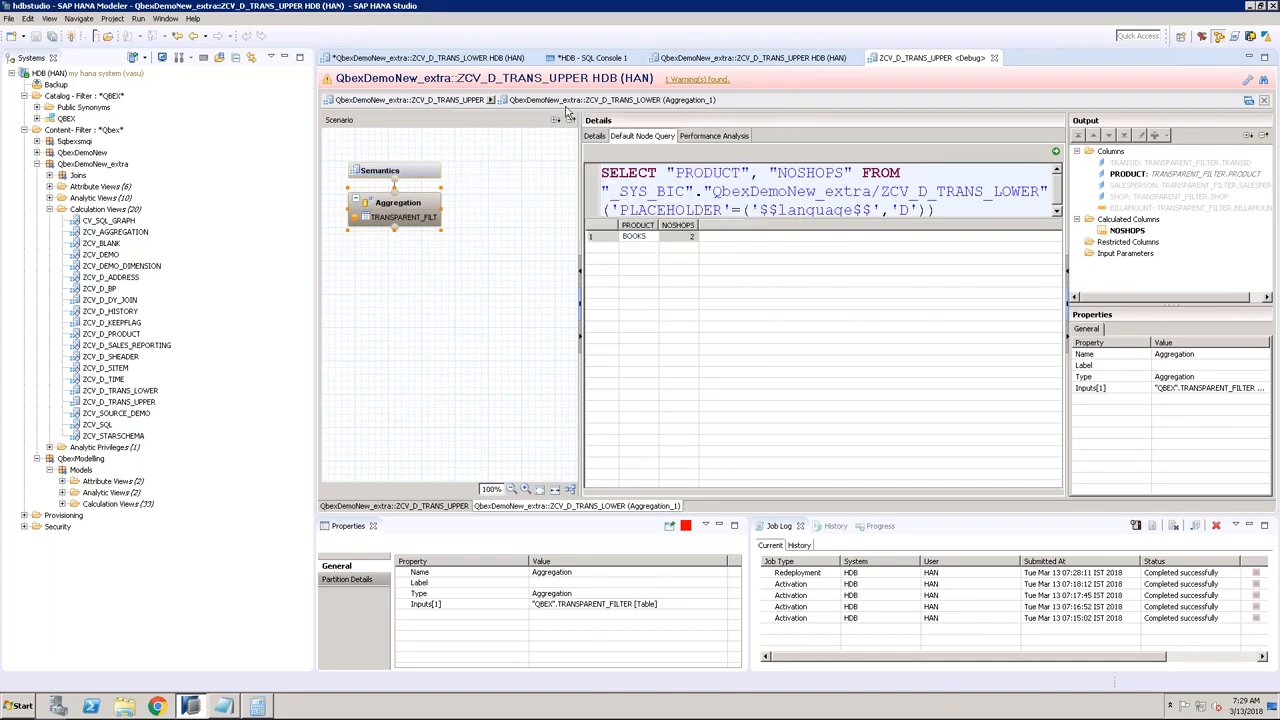
click(491, 101)
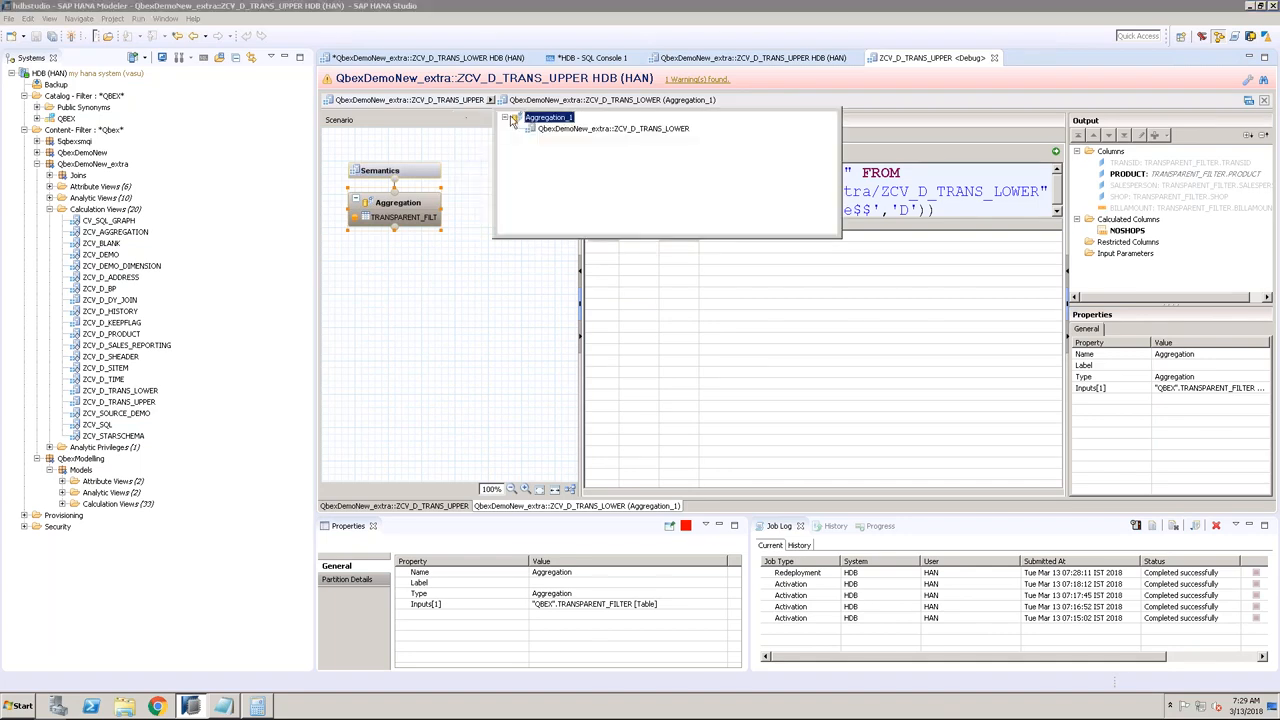
click(381, 101)
click(500, 345)
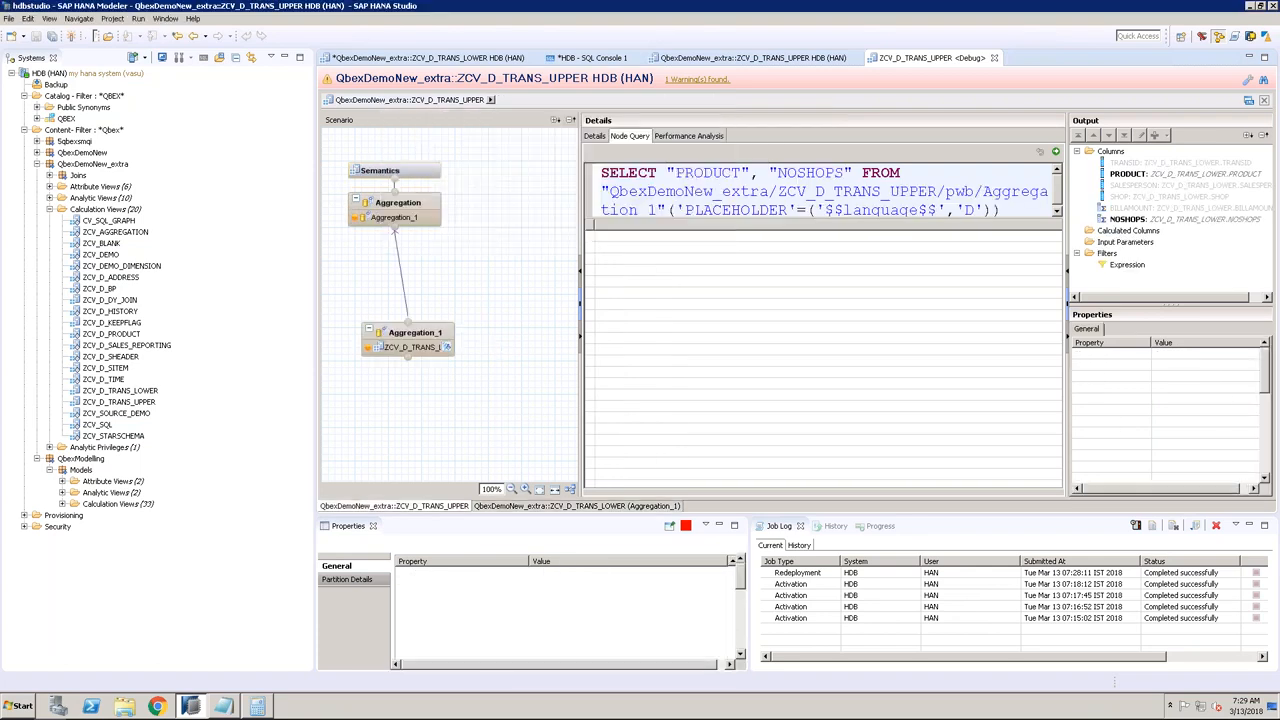
Step: Execute the node query of Aggregation_1 and the default node query of the upper view's Aggregation node
click(418, 340)
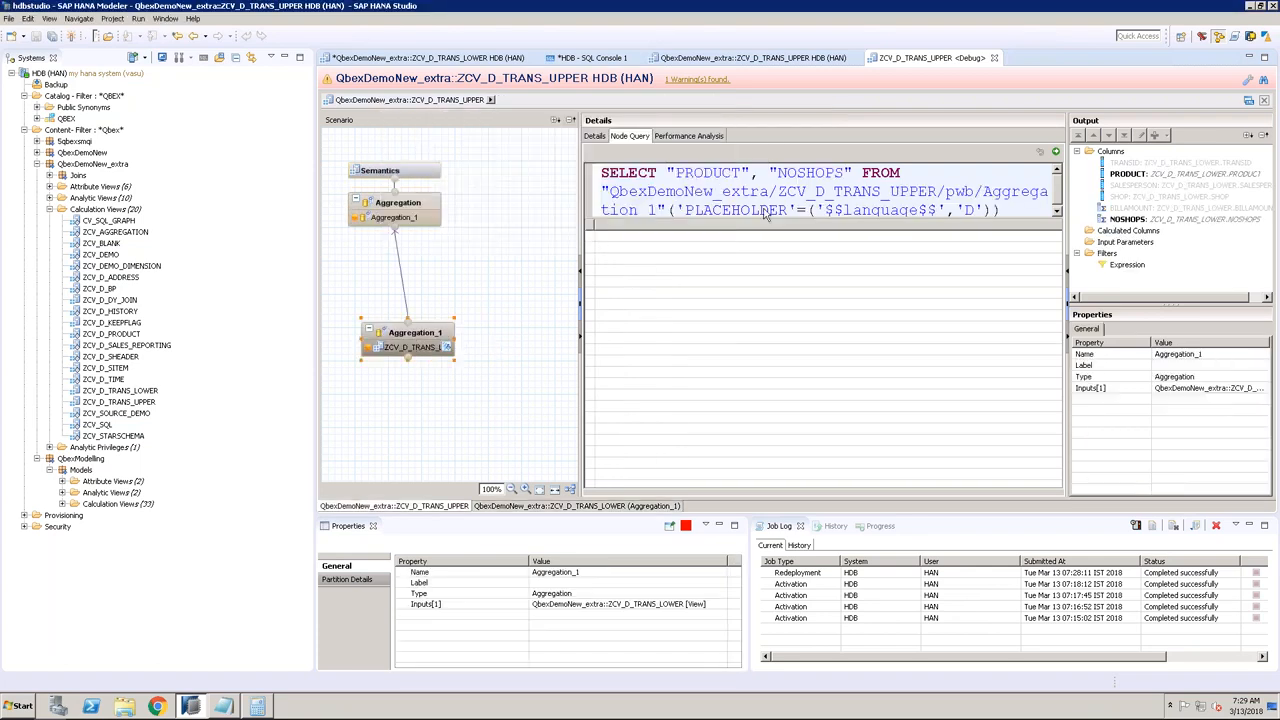
drag(692, 172, 843, 173)
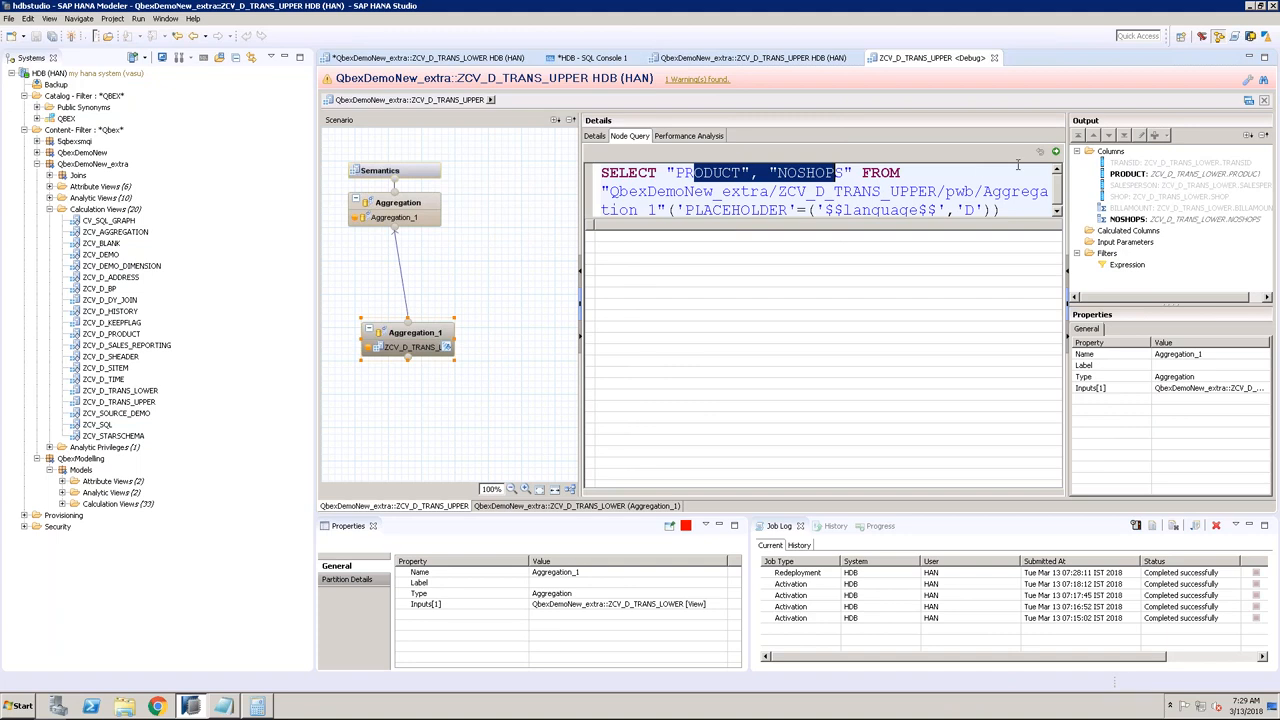
click(1055, 151)
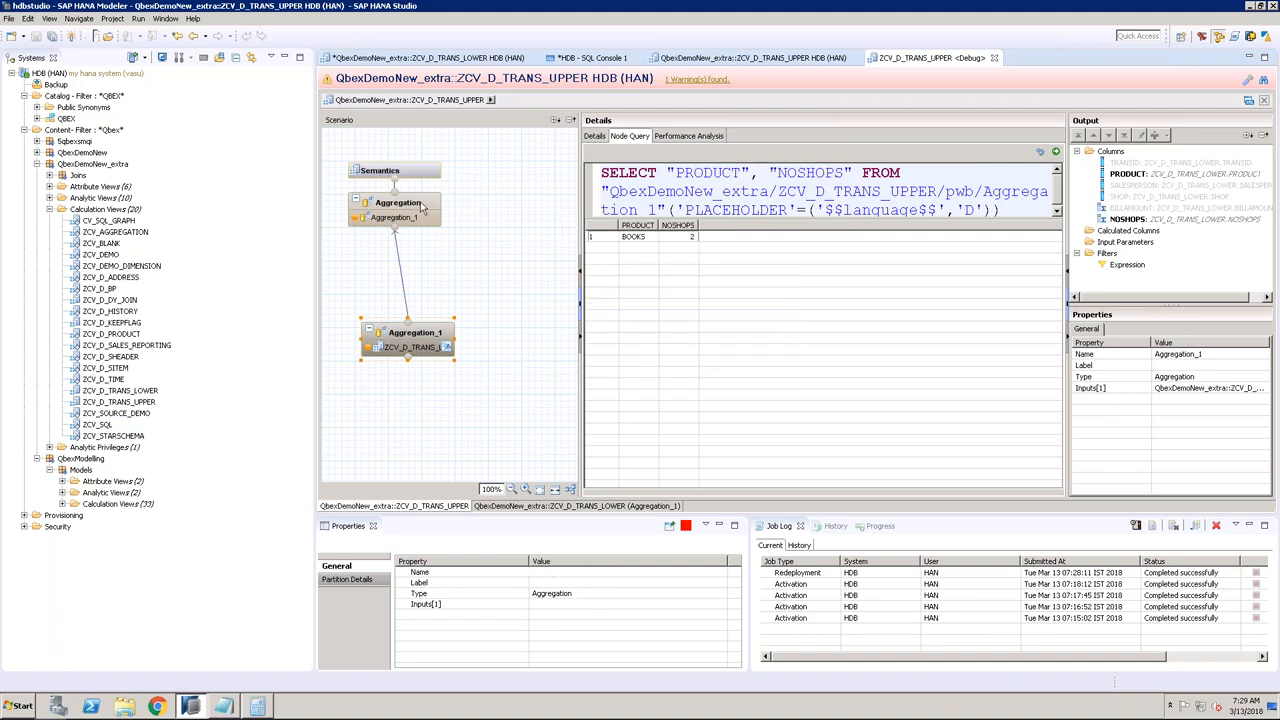
click(398, 205)
click(1055, 151)
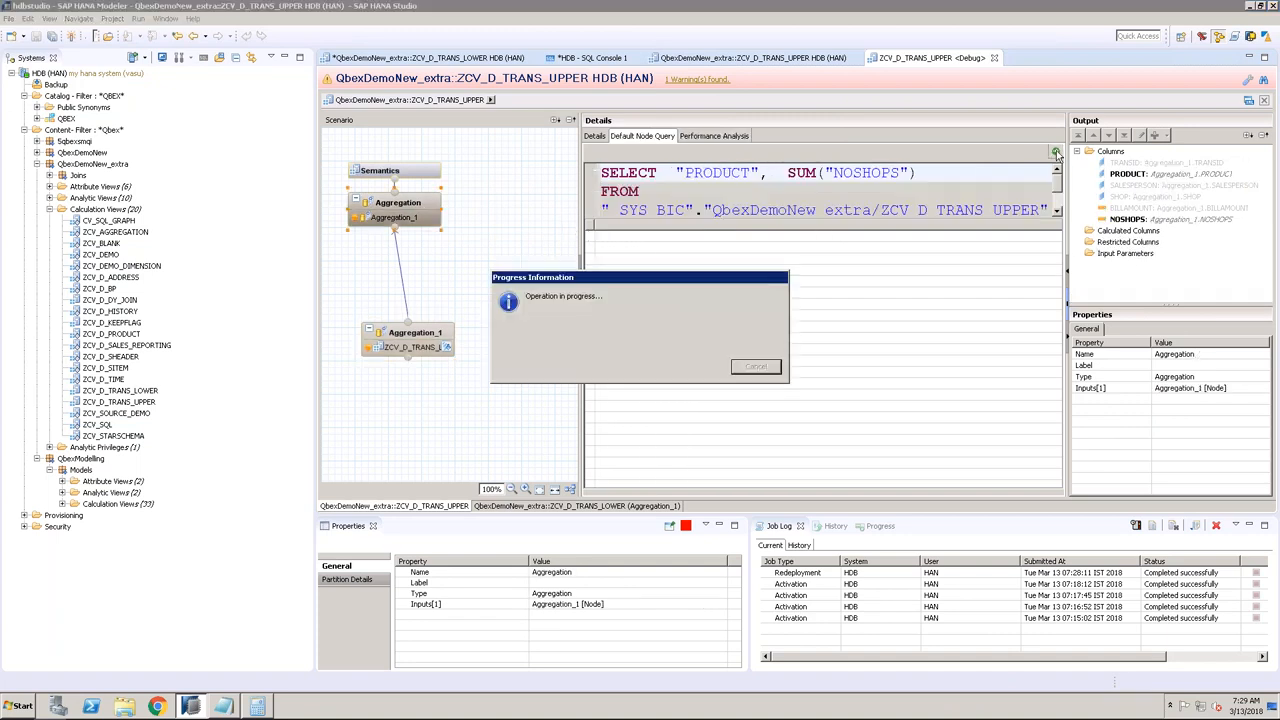
Step: Drill down into ZCV_D_TRANS_LOWER to check which columns its query requests, and close the debug session
click(448, 347)
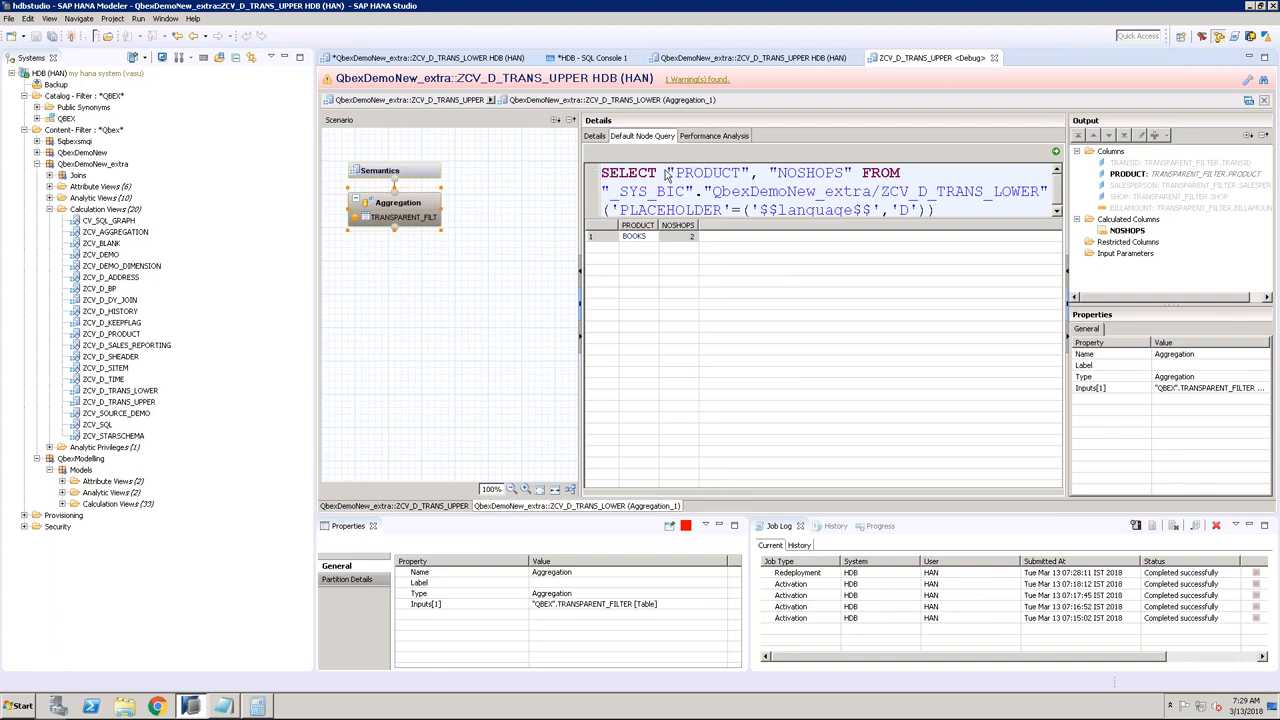
drag(667, 173, 856, 173)
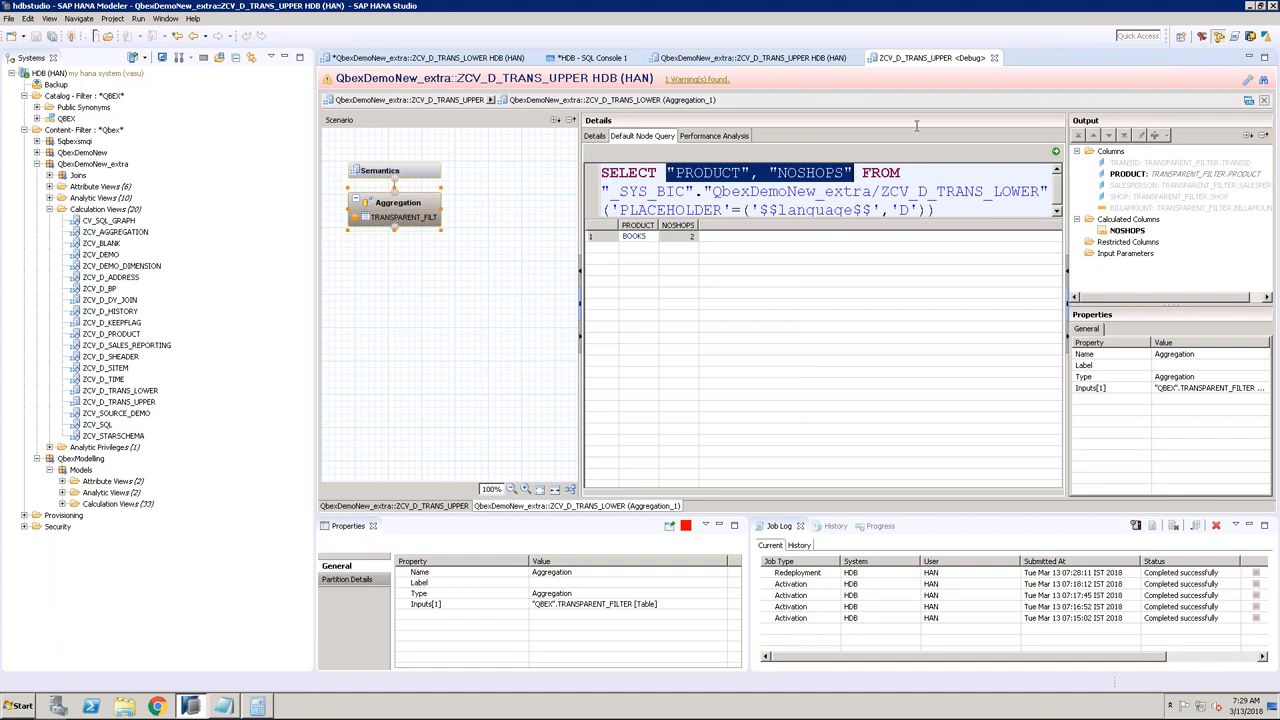
click(994, 57)
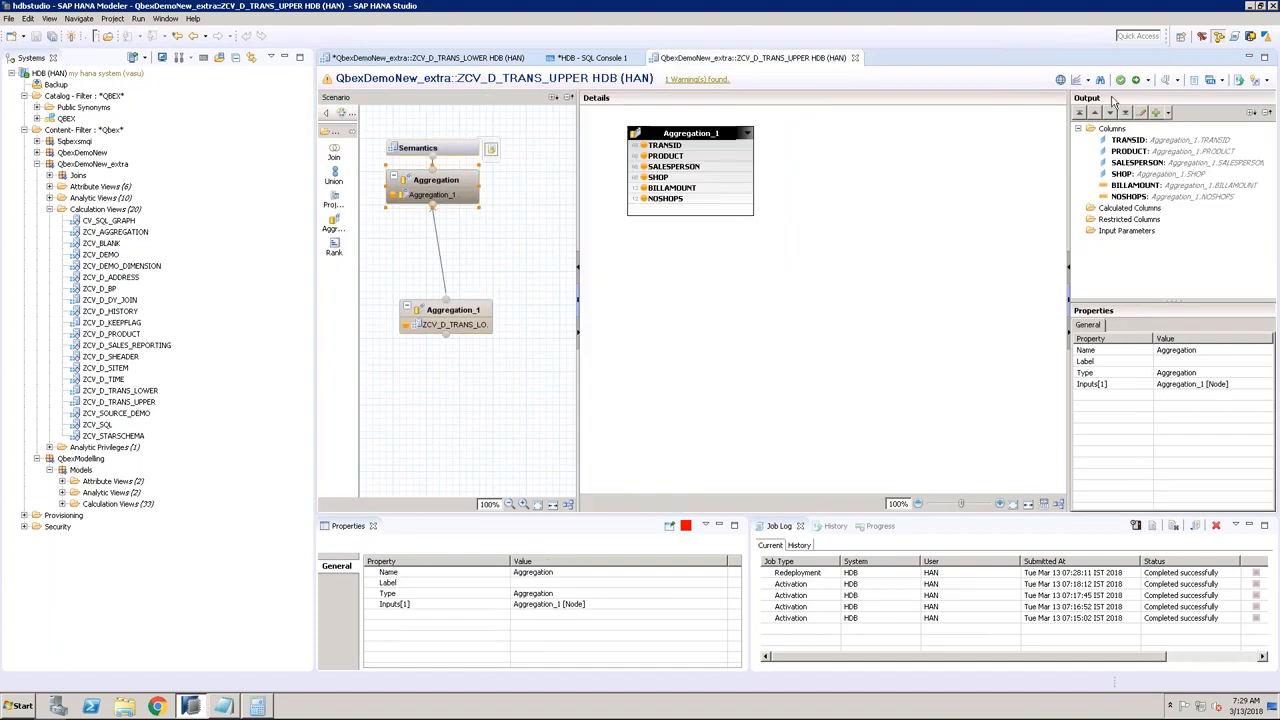
Step: Copy the clause WHERE SALESPERSON IN ('SLS1','SLS2','SLS3') from the query in SQL Console 1
click(1086, 80)
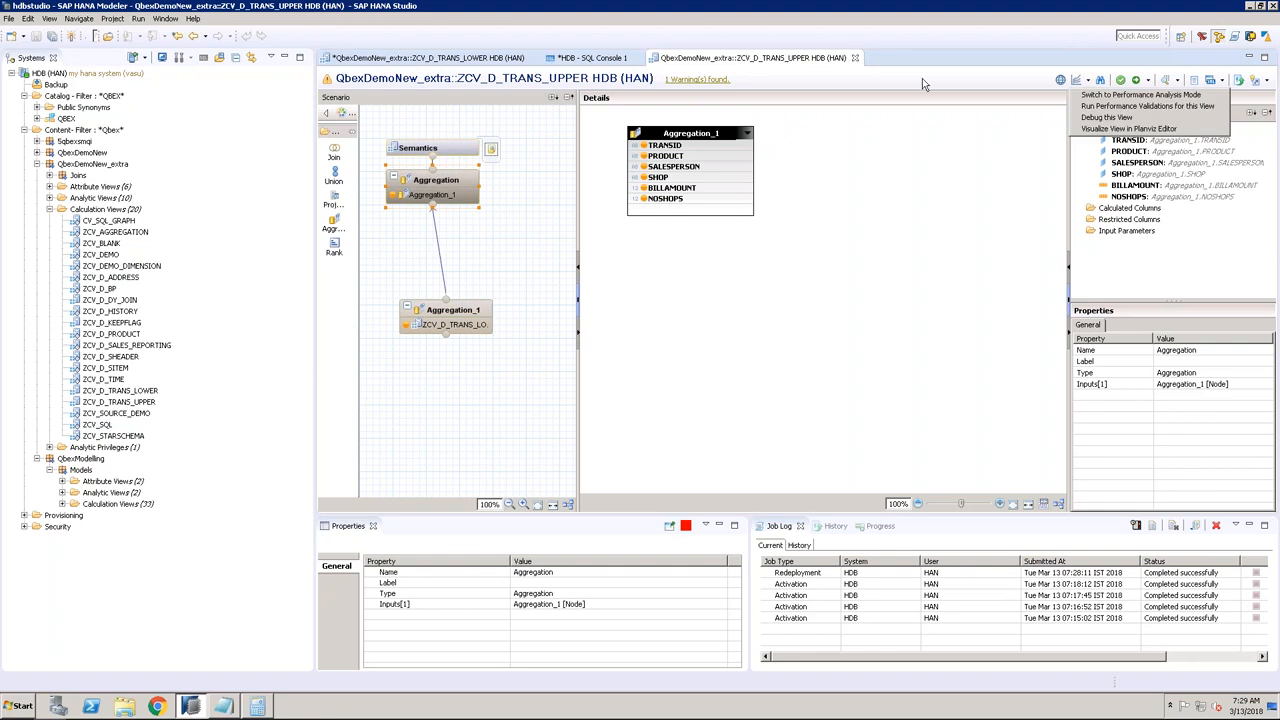
click(580, 58)
click(580, 58)
drag(501, 169, 400, 133)
click(400, 133)
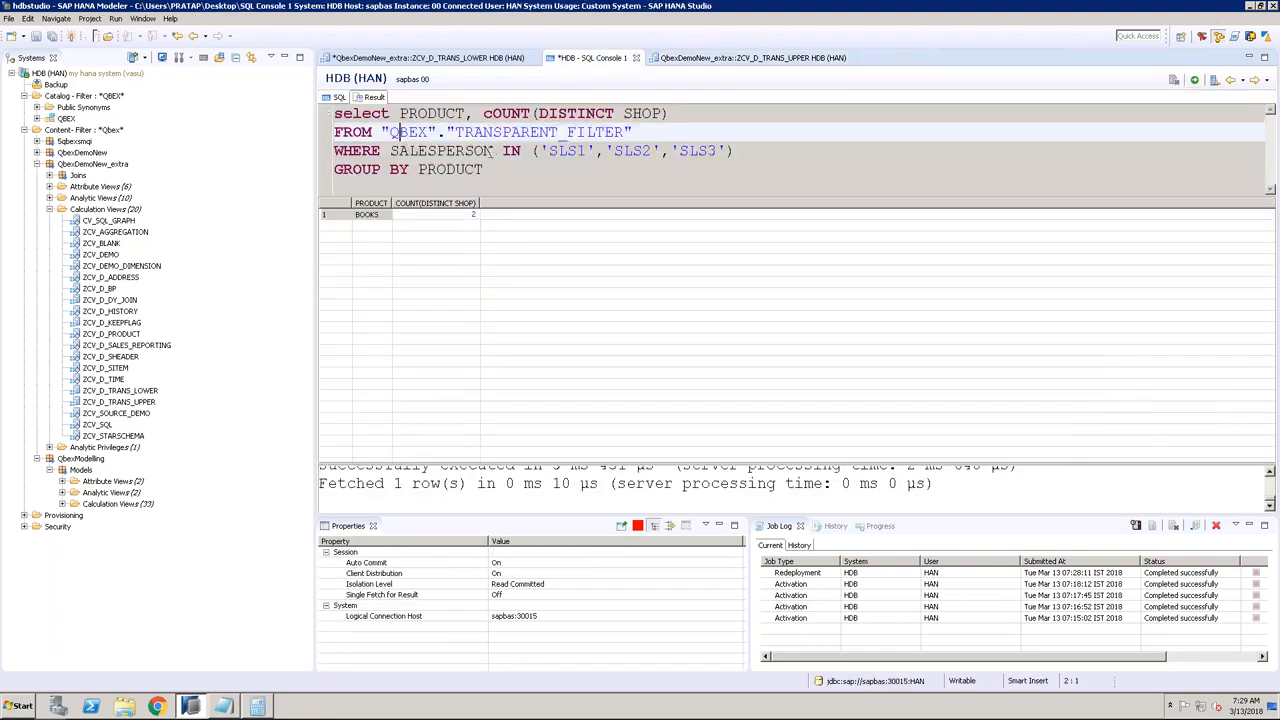
drag(737, 152, 324, 148)
key(ctrl+c)
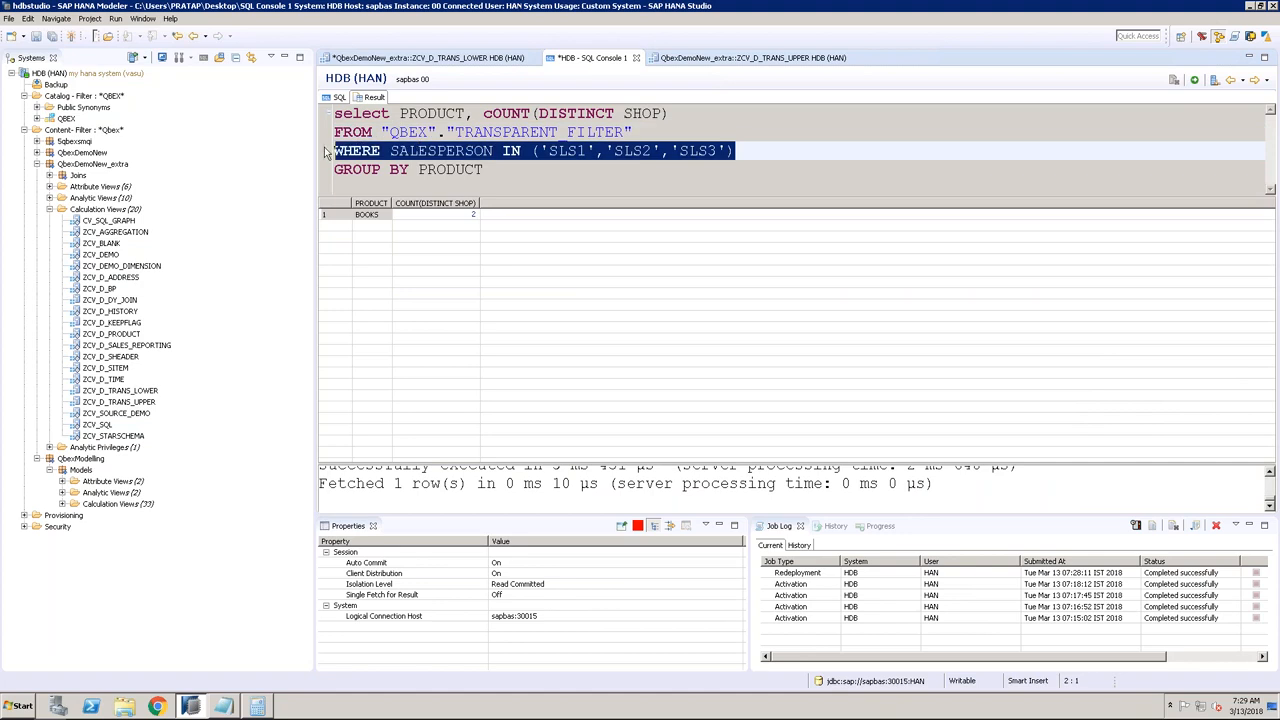
Step: Open the debug query for ZCV_D_TRANS_UPPER and insert the copied WHERE SALESPERSON IN ('SLS1','SLS2','SLS3') clause before GROUP BY
click(690, 58)
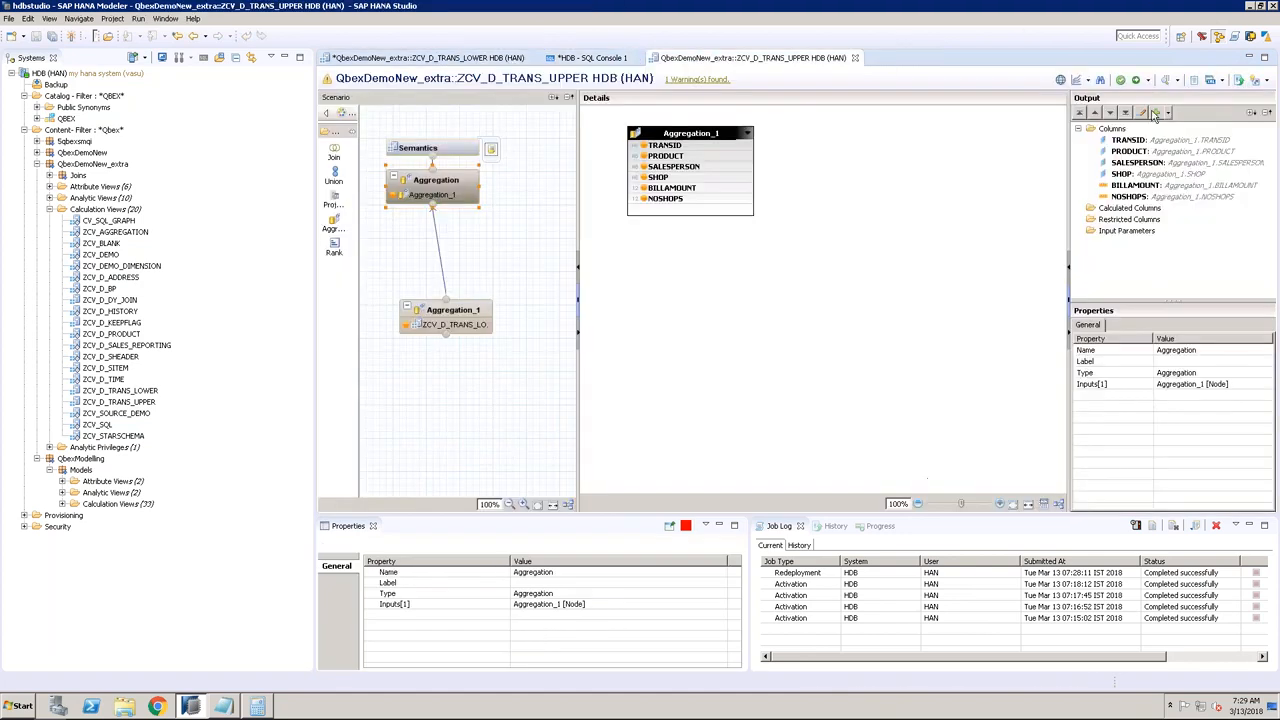
click(1099, 81)
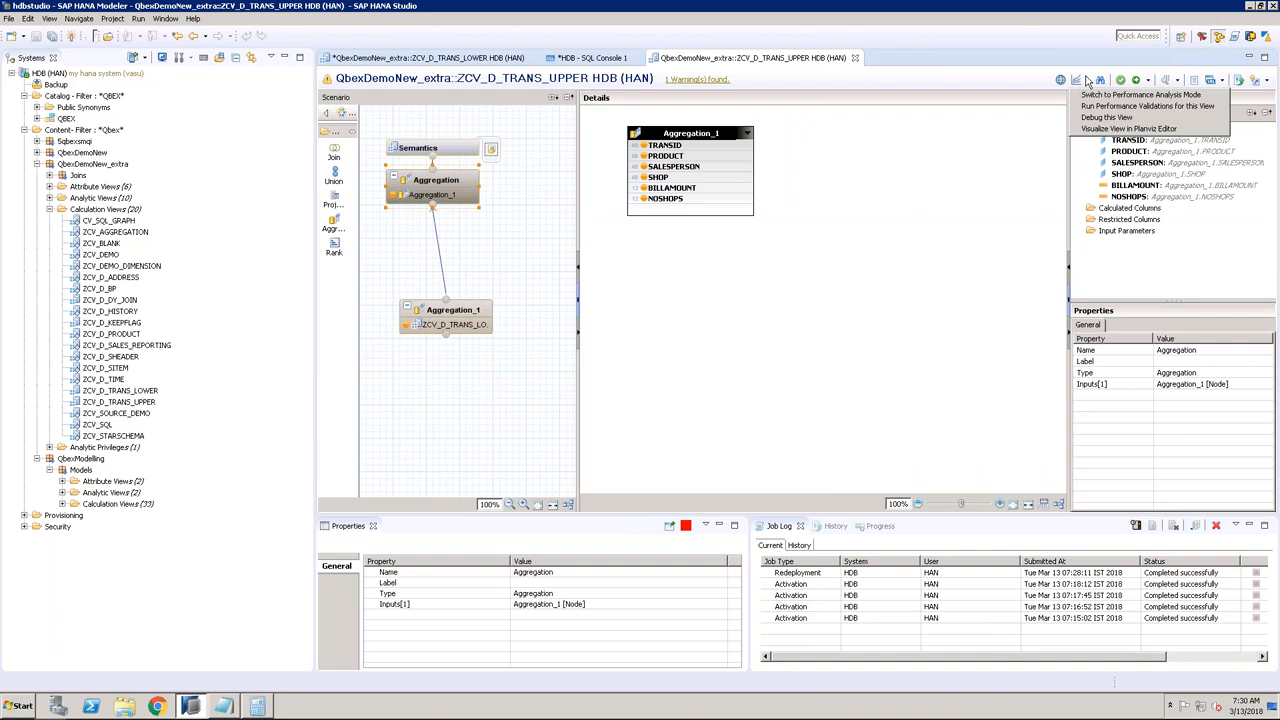
click(1105, 117)
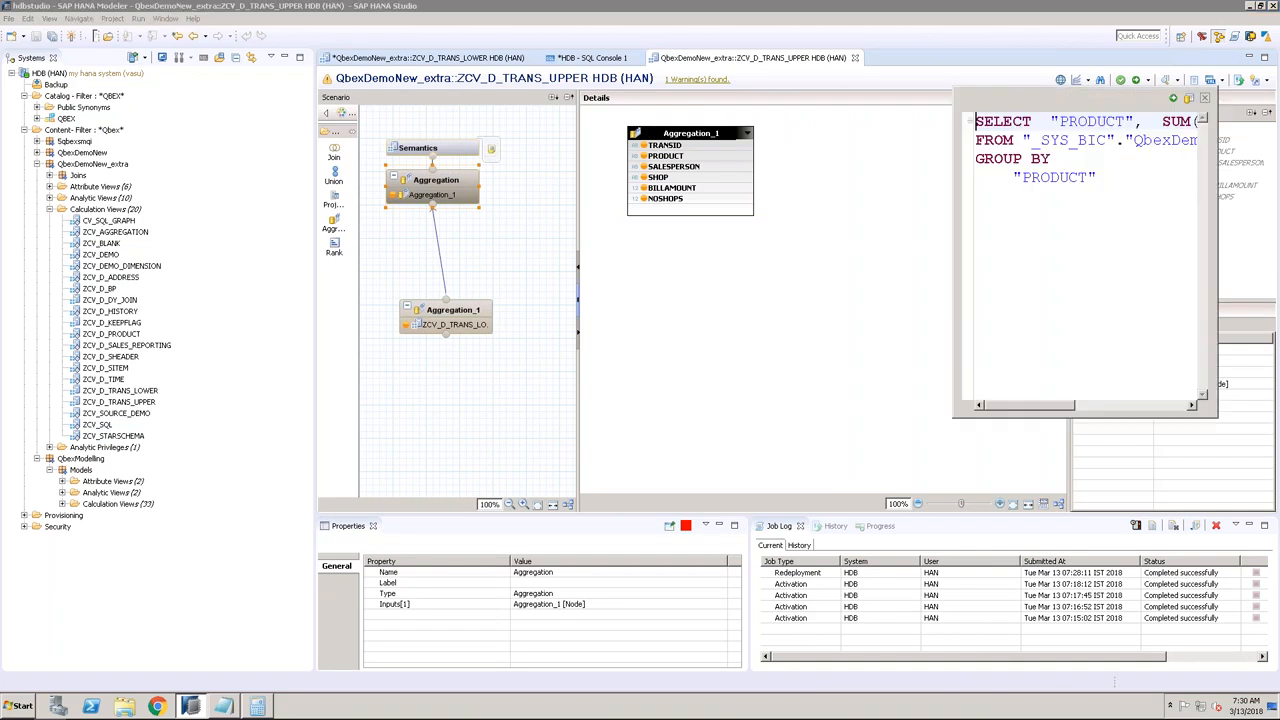
drag(955, 168, 531, 131)
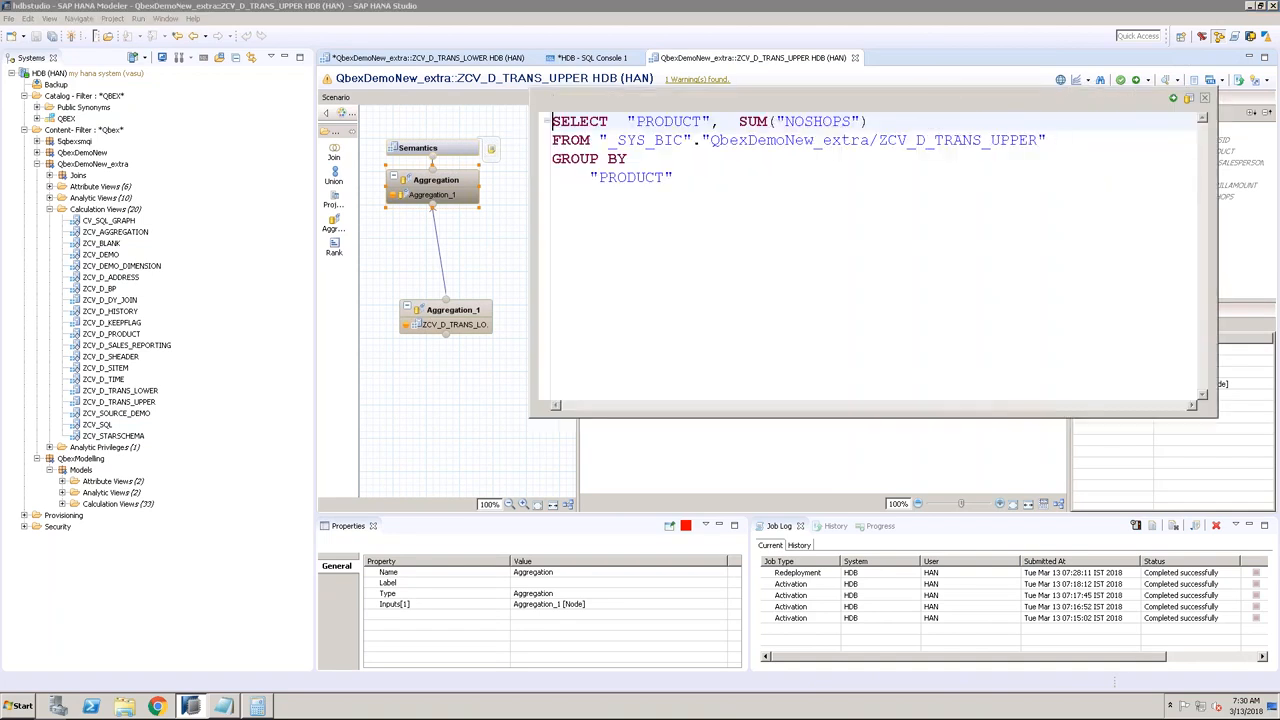
click(1063, 140)
key(Return)
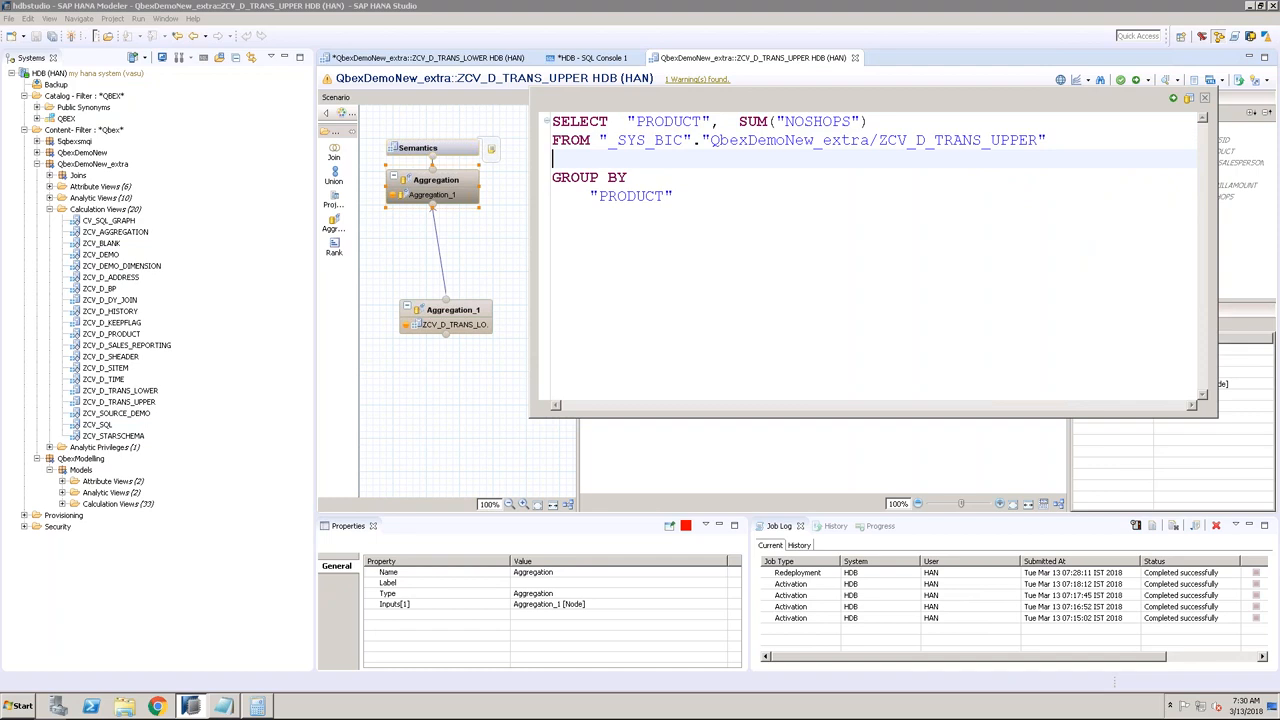
key(ctrl+v)
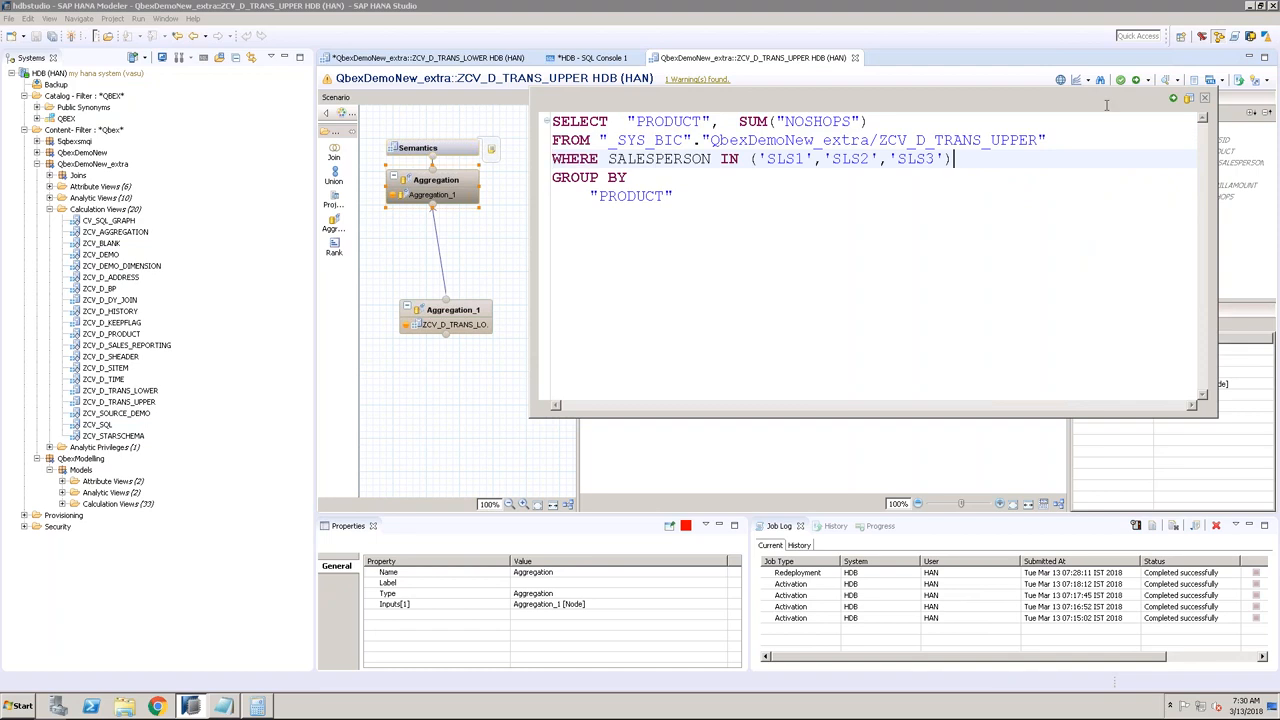
Step: Run the filtered debug query and drill down to the full default node query of ZCV_D_TRANS_LOWER's Aggregation node
click(1173, 97)
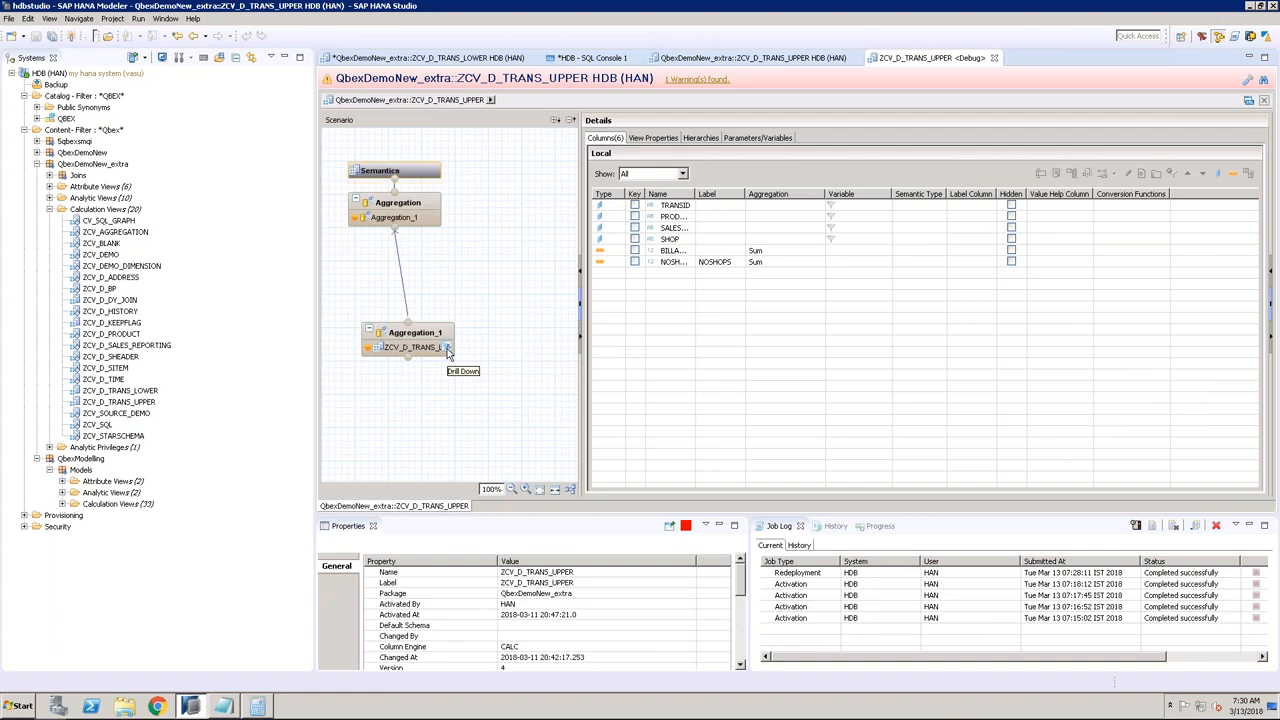
click(447, 348)
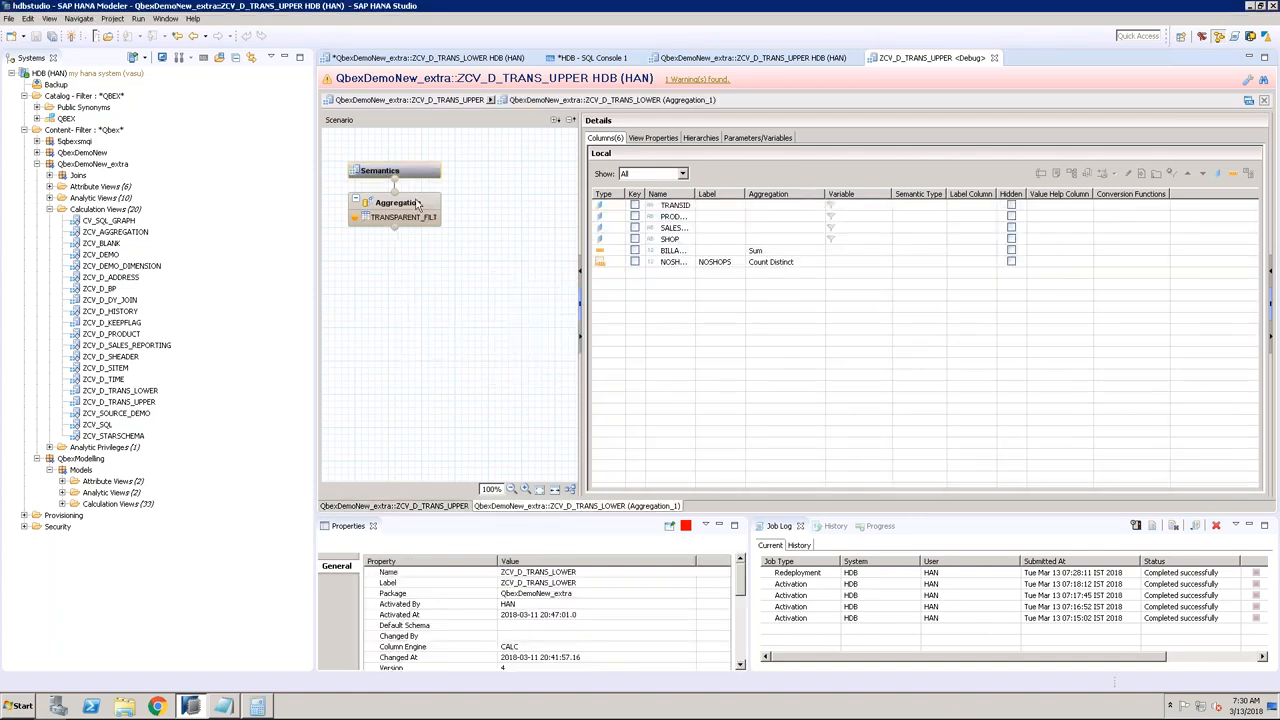
click(418, 203)
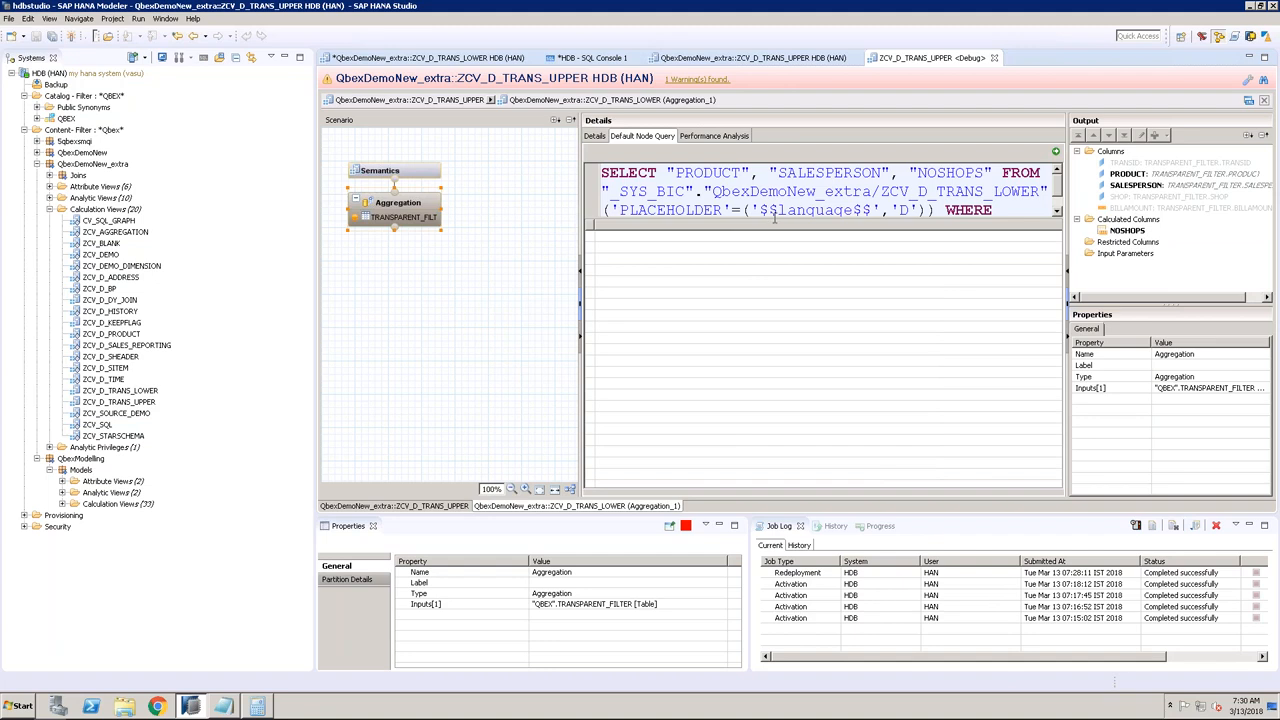
drag(777, 222, 780, 264)
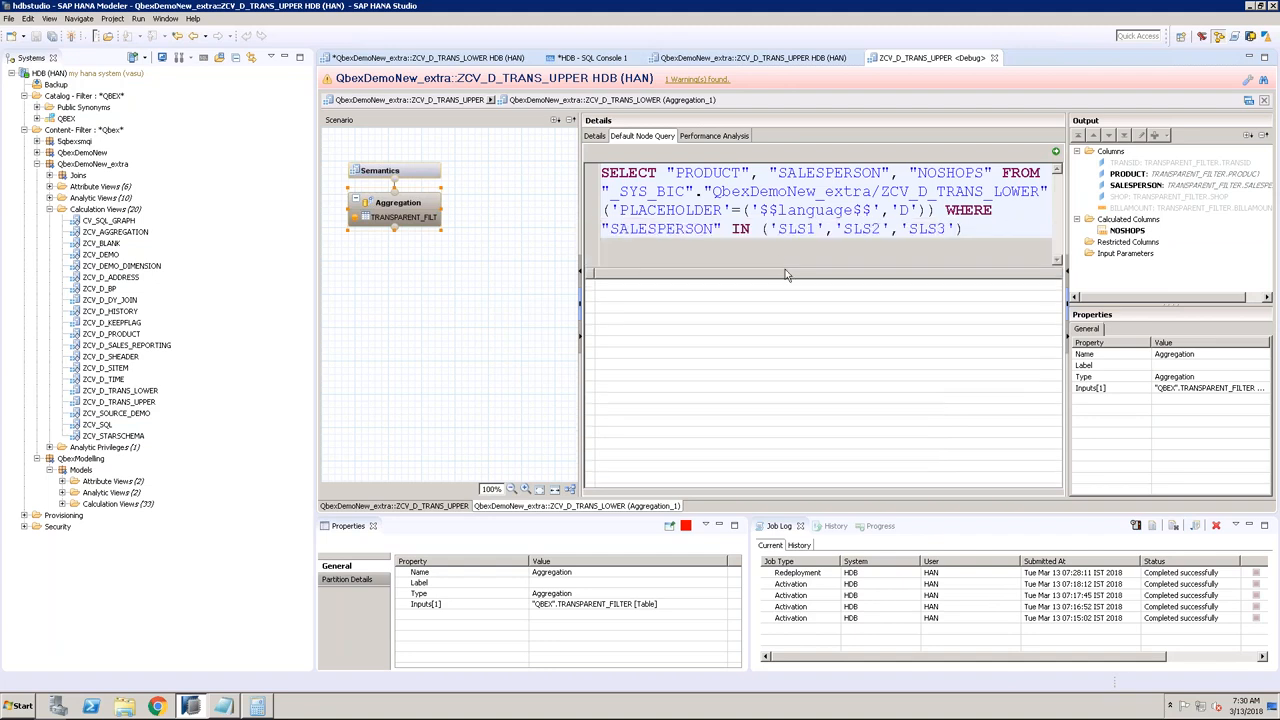
Step: Examine the selected columns and the SALESPERSON filter condition in the lower view's default node query
drag(946, 210, 967, 229)
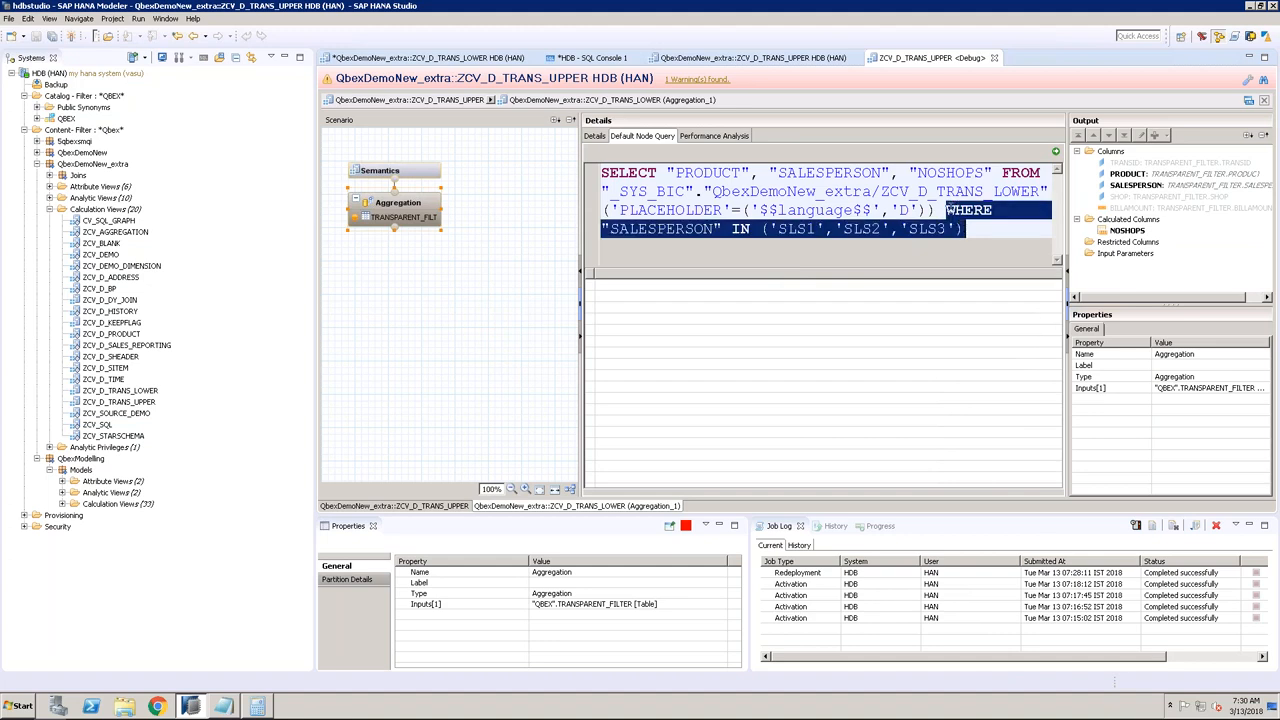
click(946, 210)
click(715, 229)
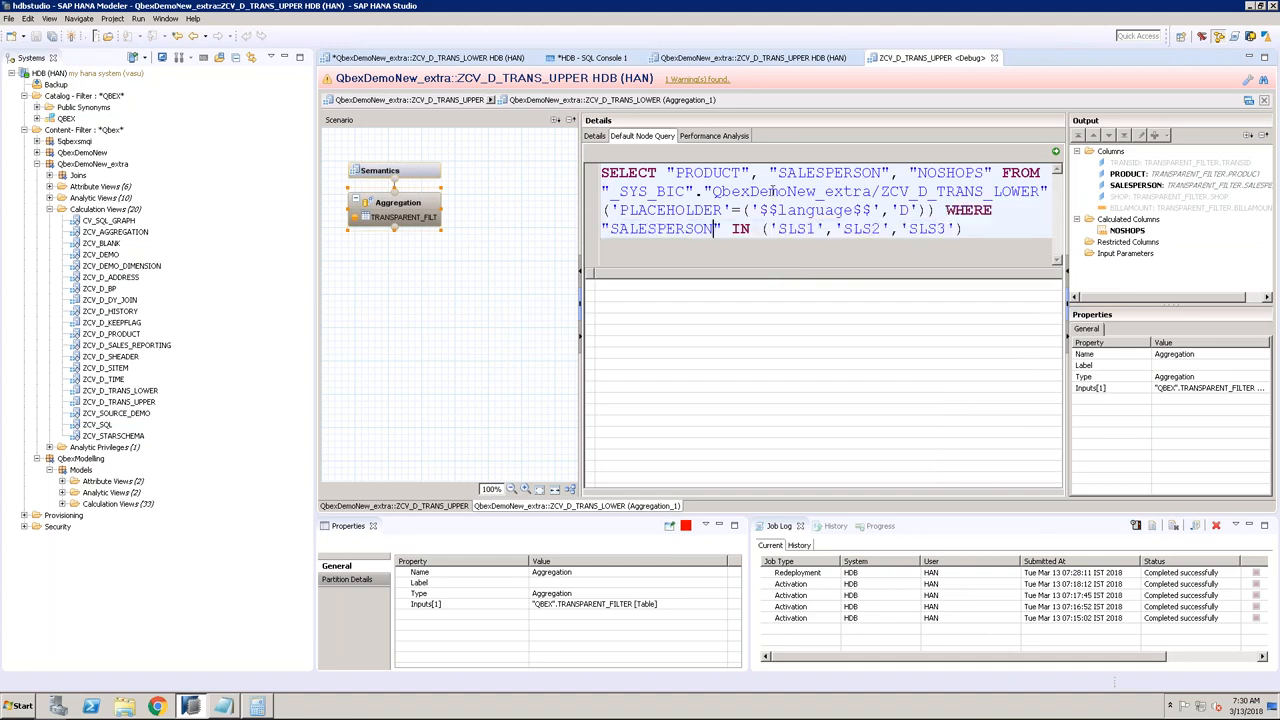
drag(771, 172, 893, 173)
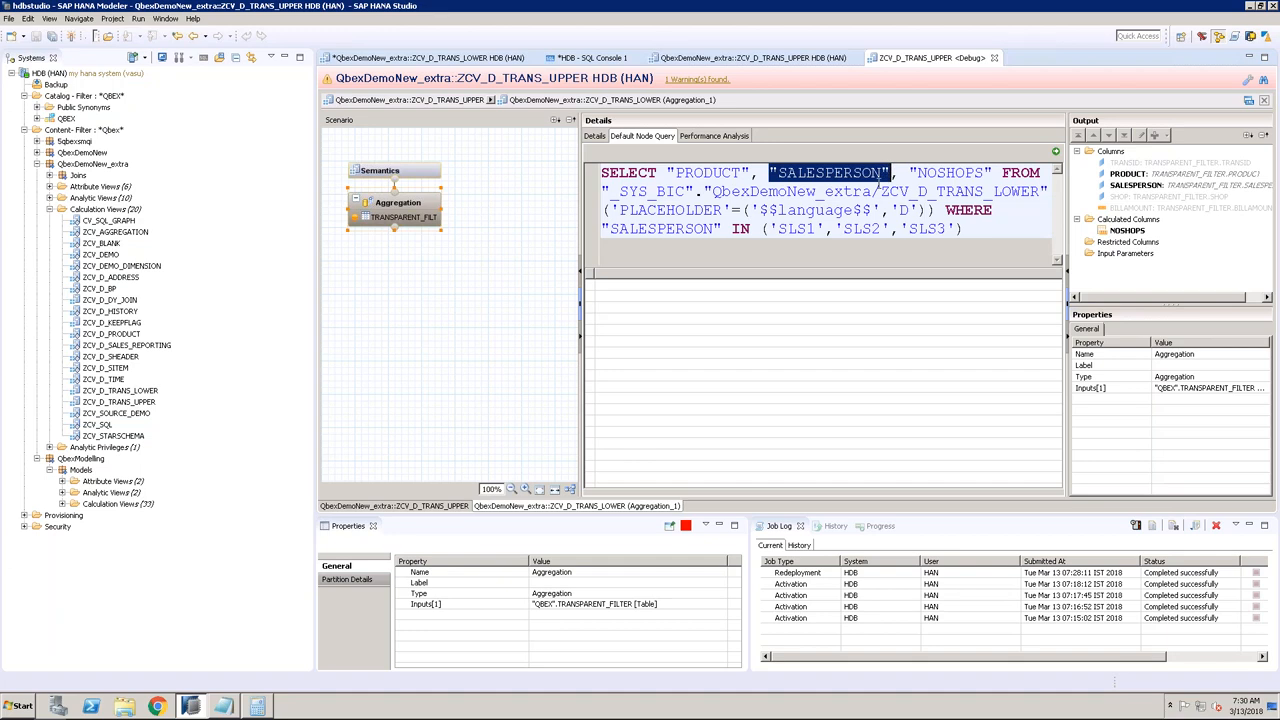
click(942, 210)
key(ctrl+shift+End)
drag(893, 172, 763, 175)
click(704, 172)
click(797, 172)
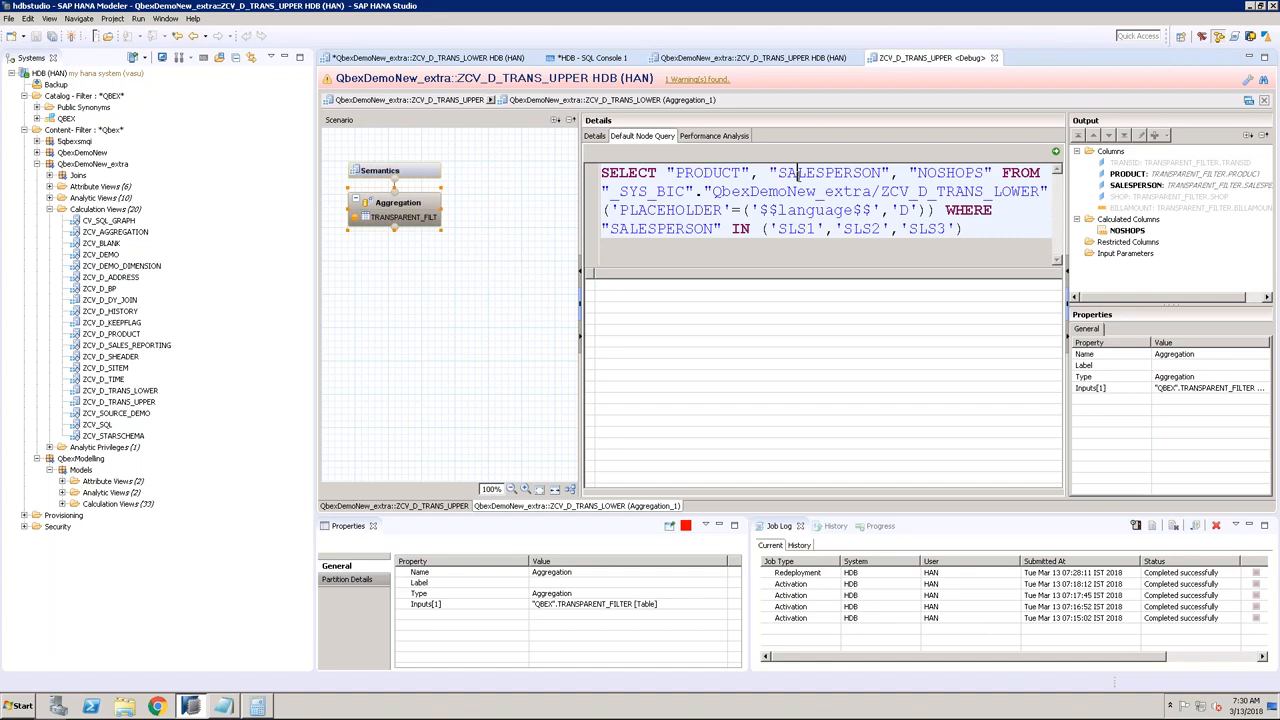
click(924, 172)
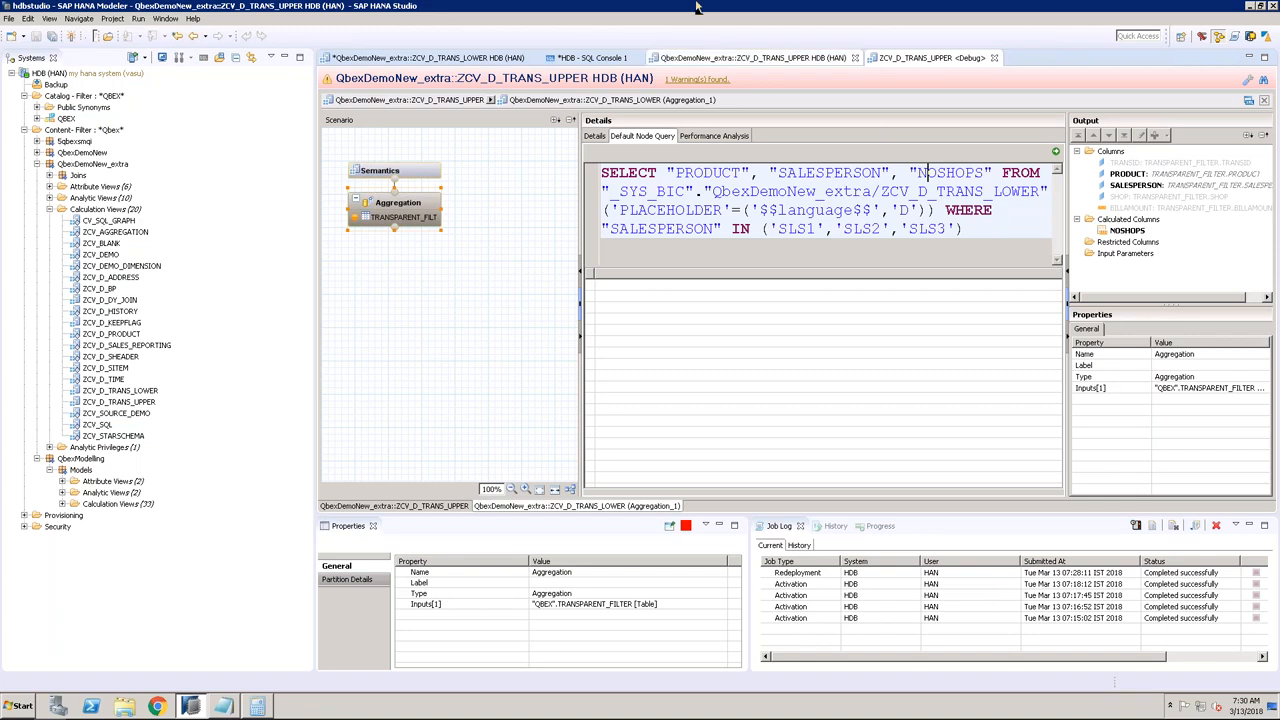
Step: Preview the data of the TRANSPARENT_FILTER table used in ZCV_D_TRANS_LOWER
click(476, 62)
right_click(677, 130)
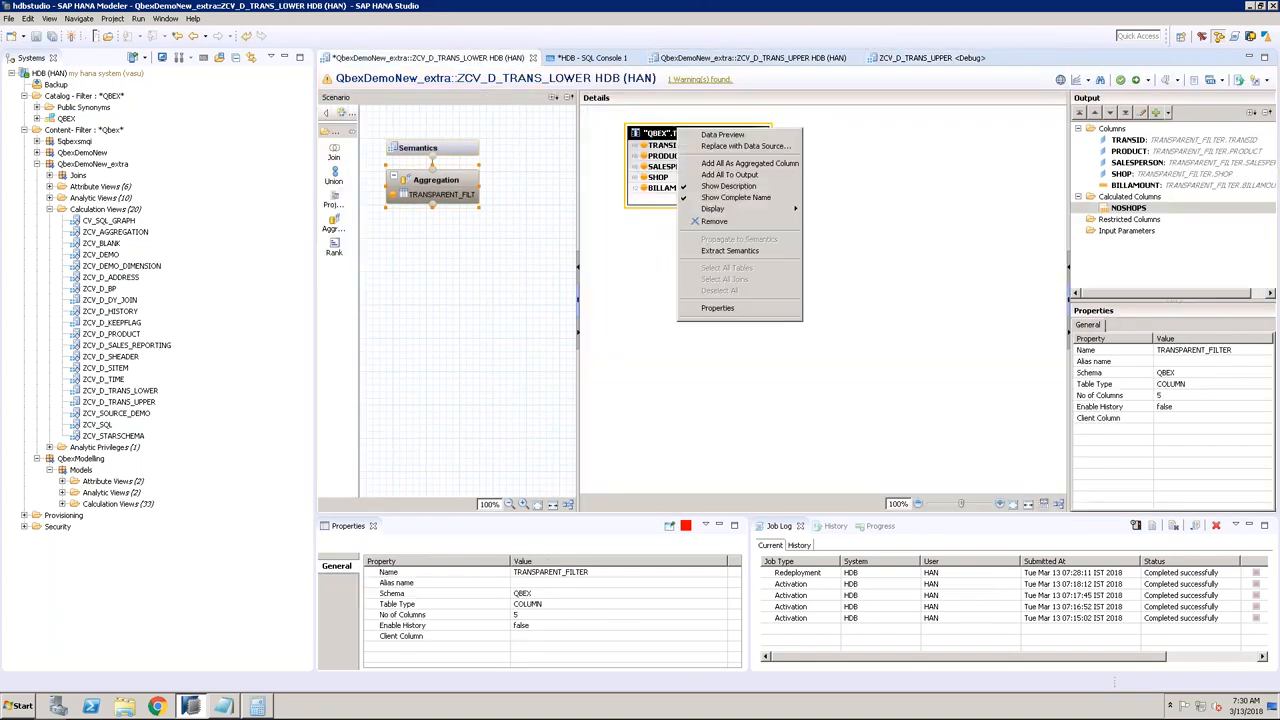
click(718, 135)
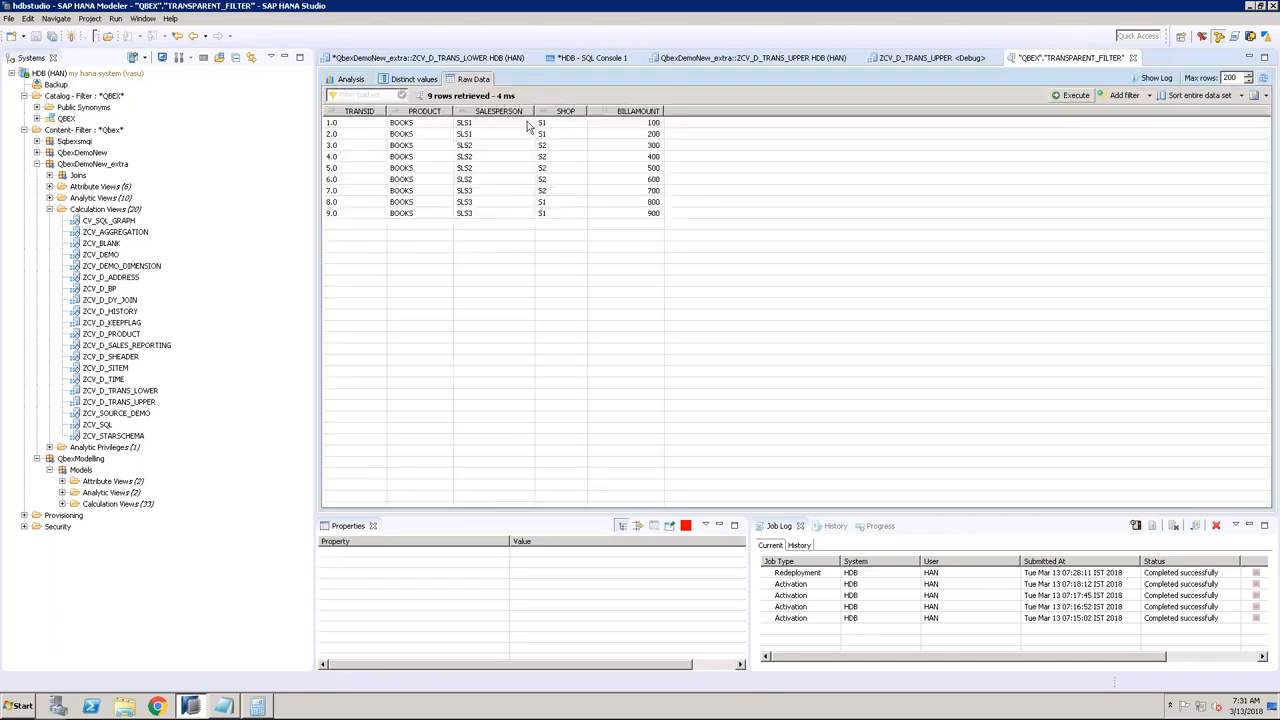
Step: Examine which SHOP values belong to each SALESPERSON (SLS1, SLS2 and SLS3) in the raw data of TRANSPARENT_FILTER
click(478, 129)
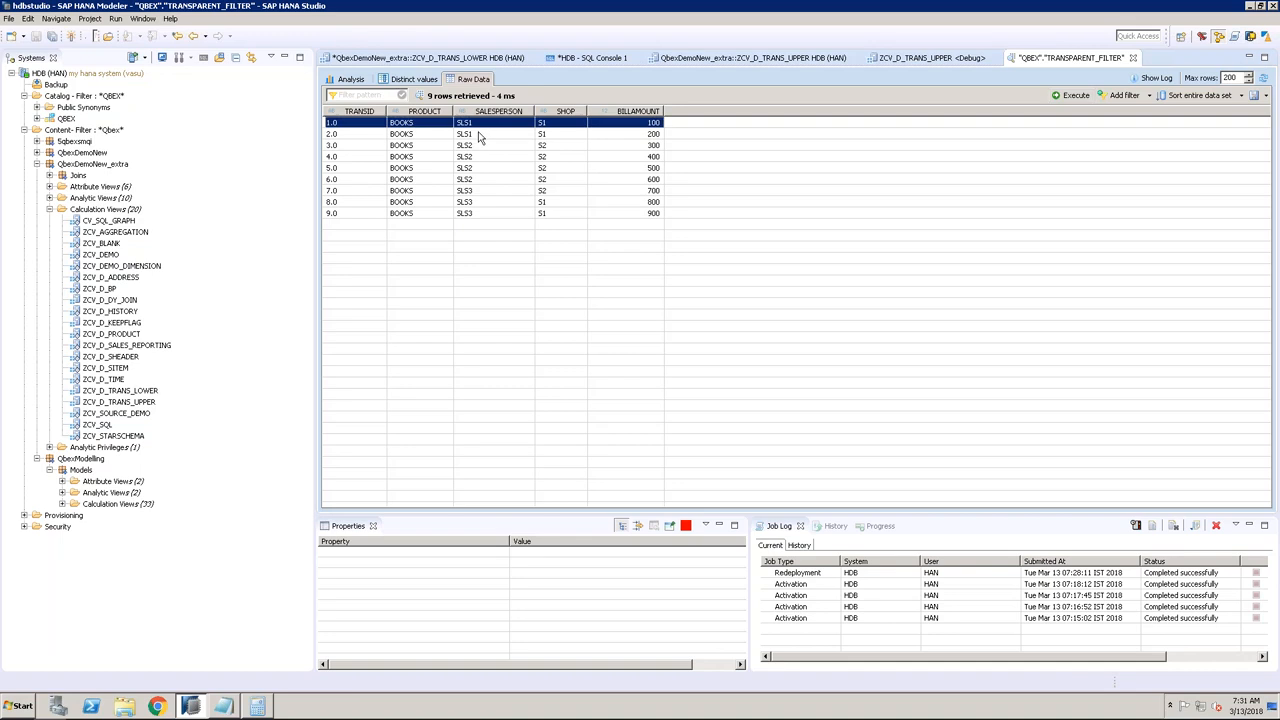
click(480, 134)
click(504, 123)
click(507, 133)
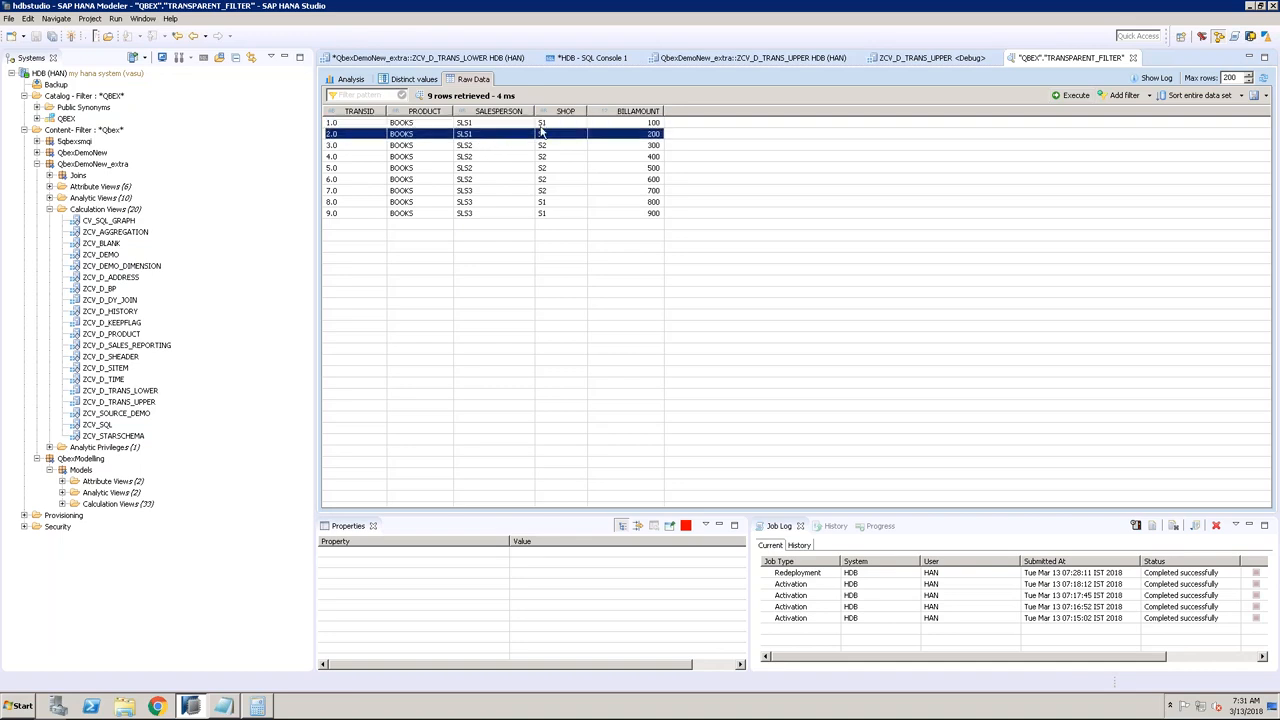
click(498, 146)
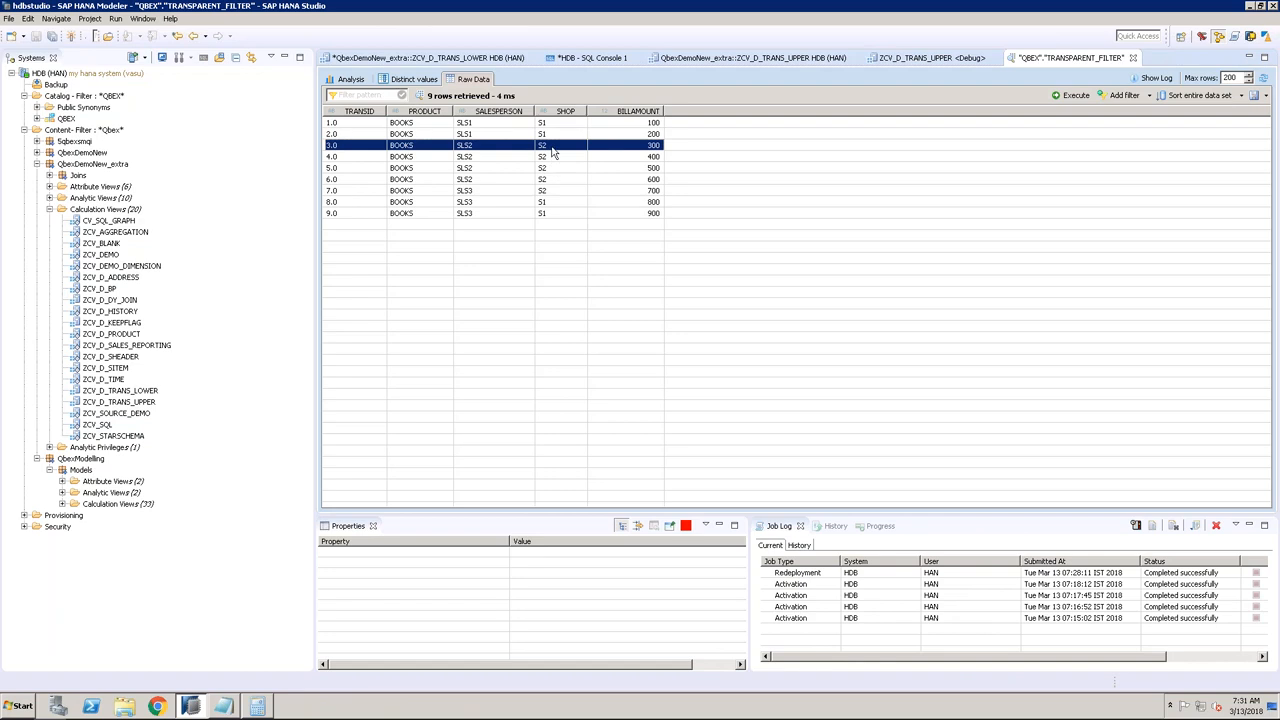
click(549, 181)
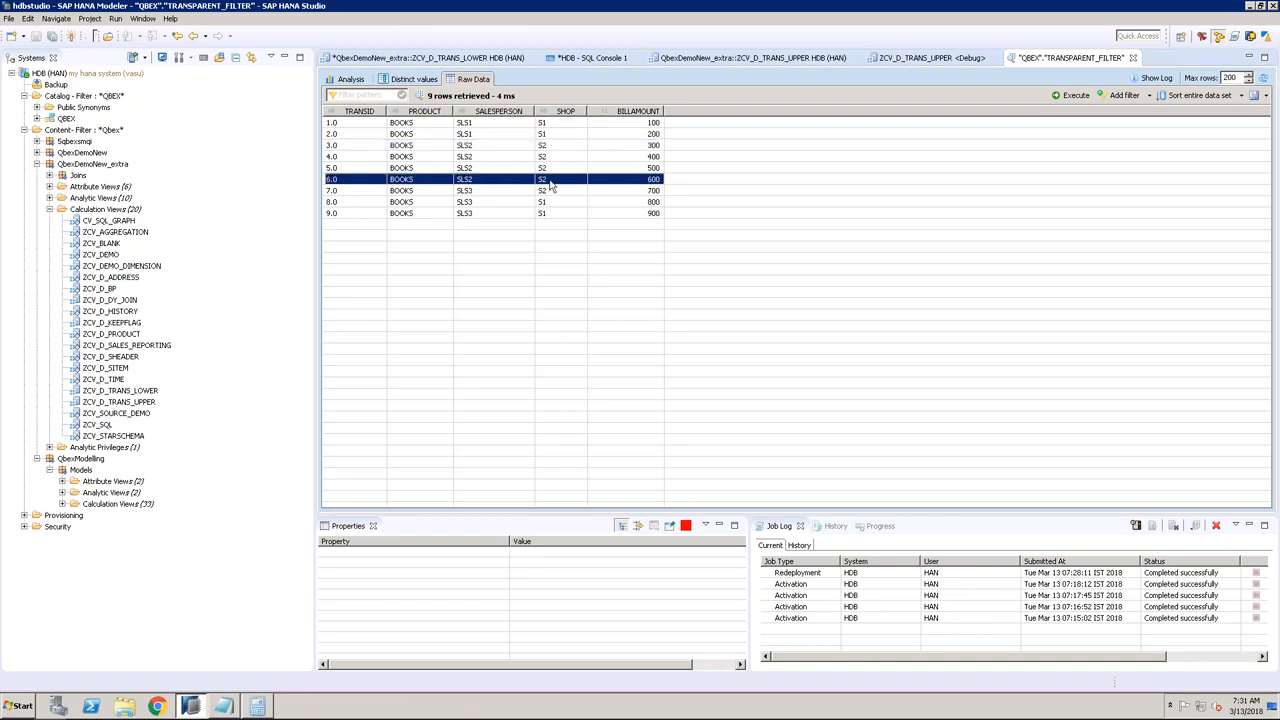
click(485, 191)
click(486, 202)
click(487, 216)
click(491, 192)
click(491, 203)
click(491, 214)
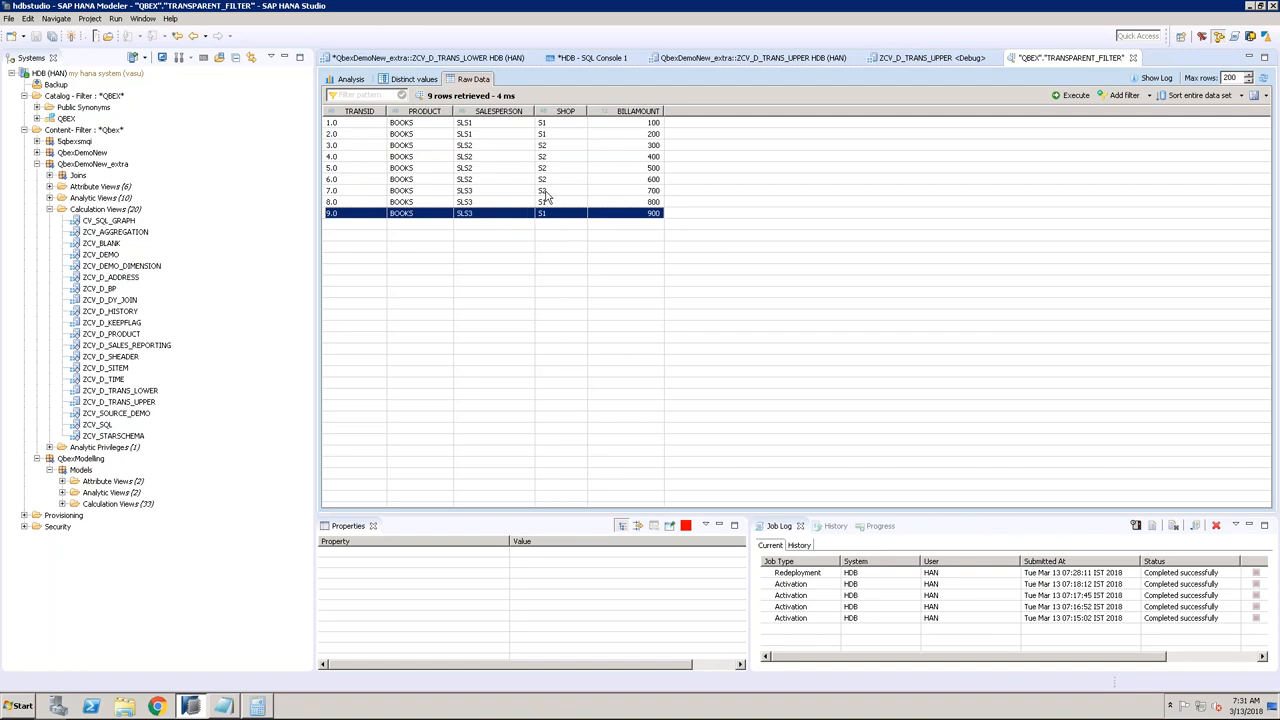
click(545, 192)
click(547, 203)
click(547, 213)
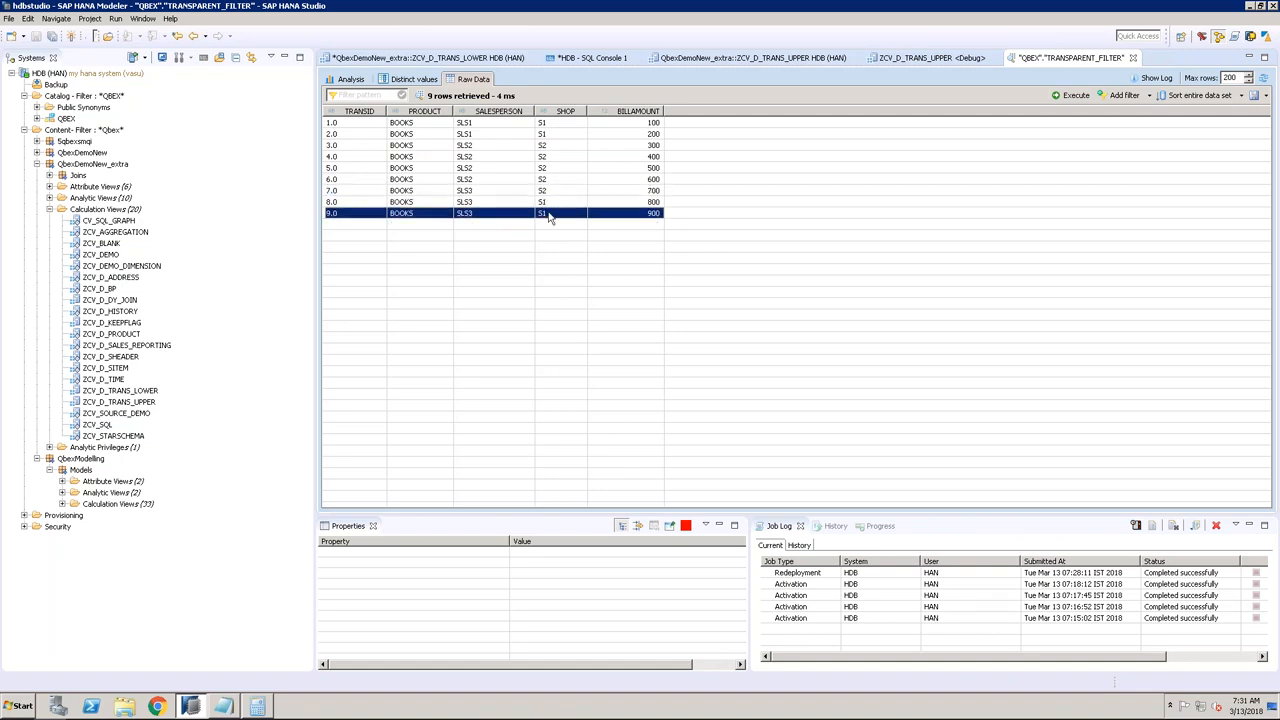
click(479, 123)
click(553, 134)
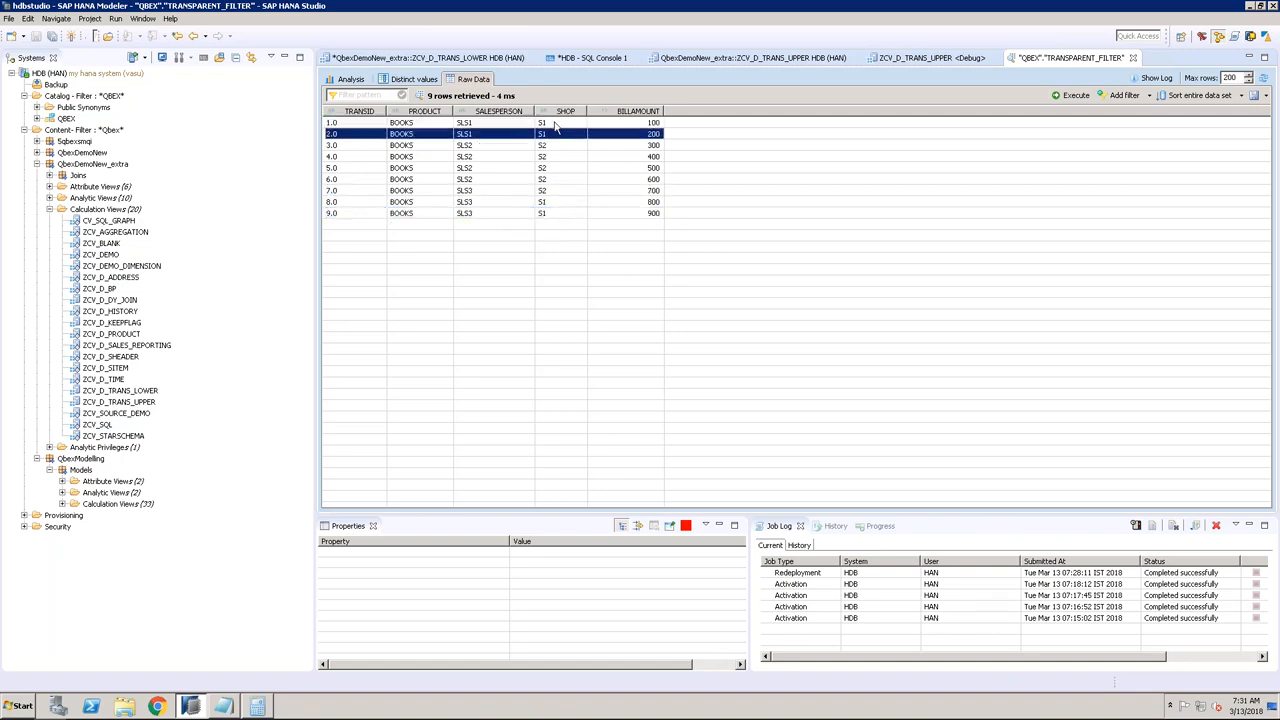
click(507, 148)
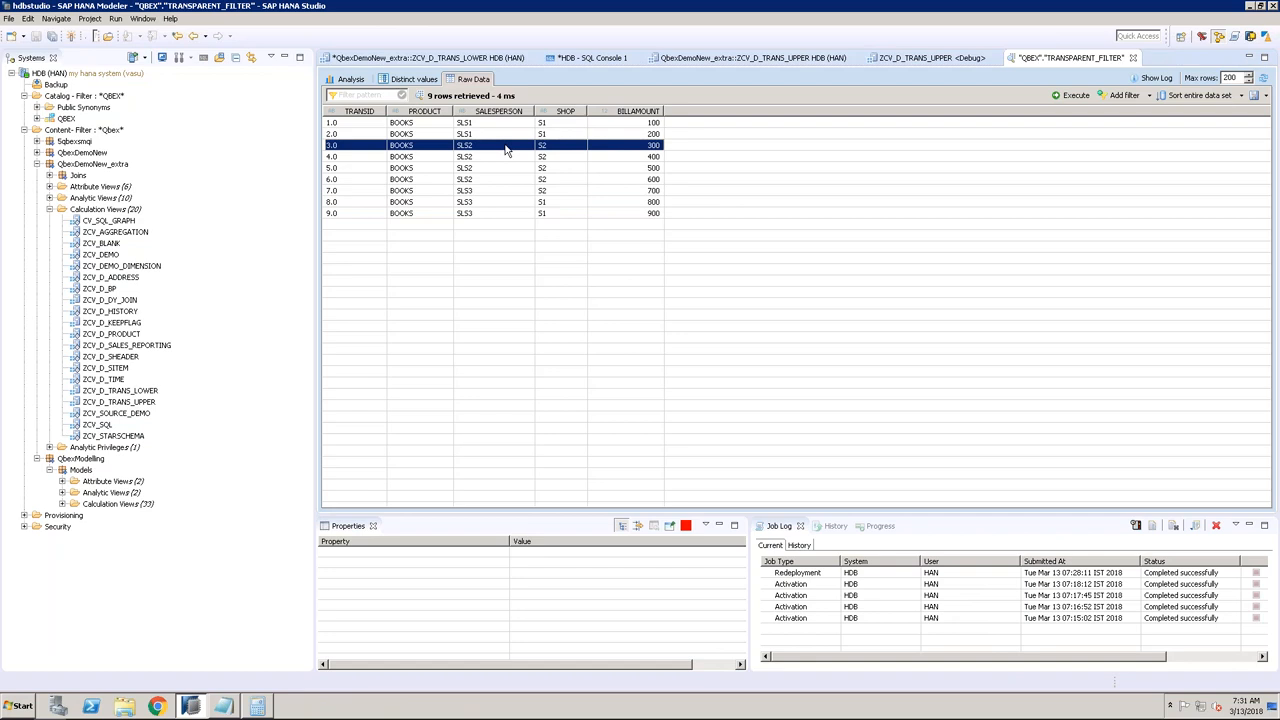
click(524, 180)
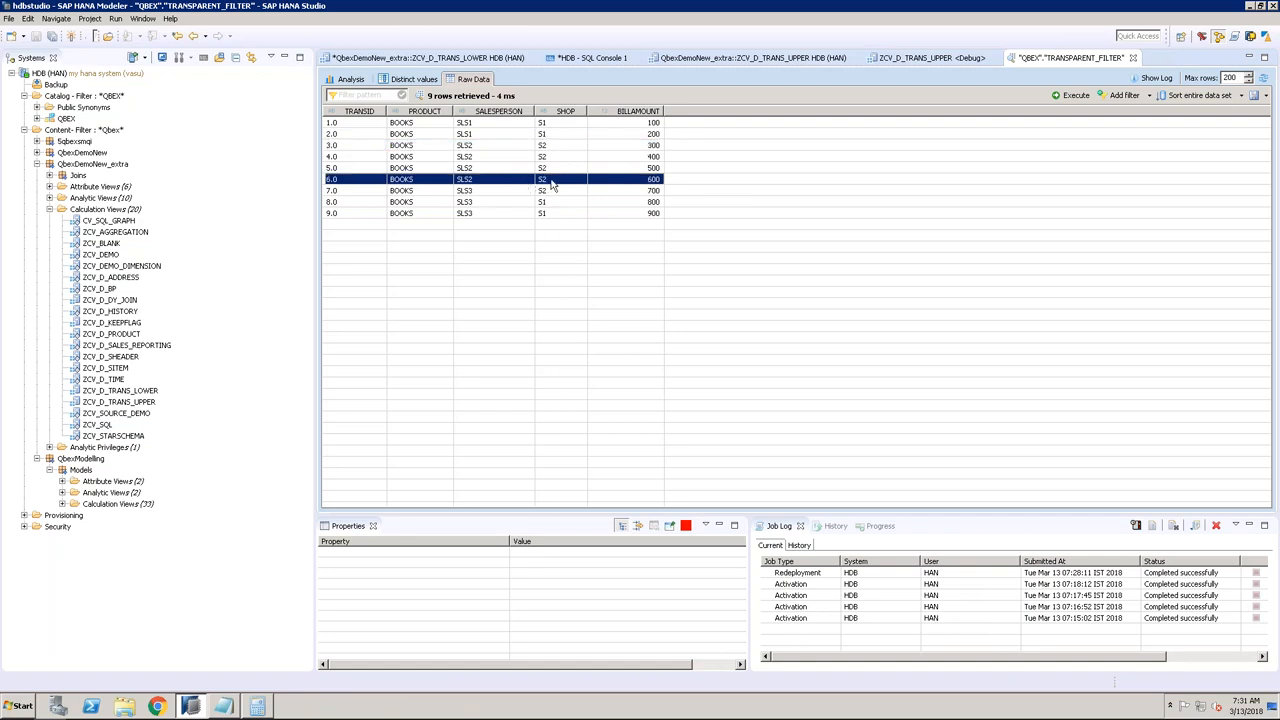
click(500, 202)
click(500, 214)
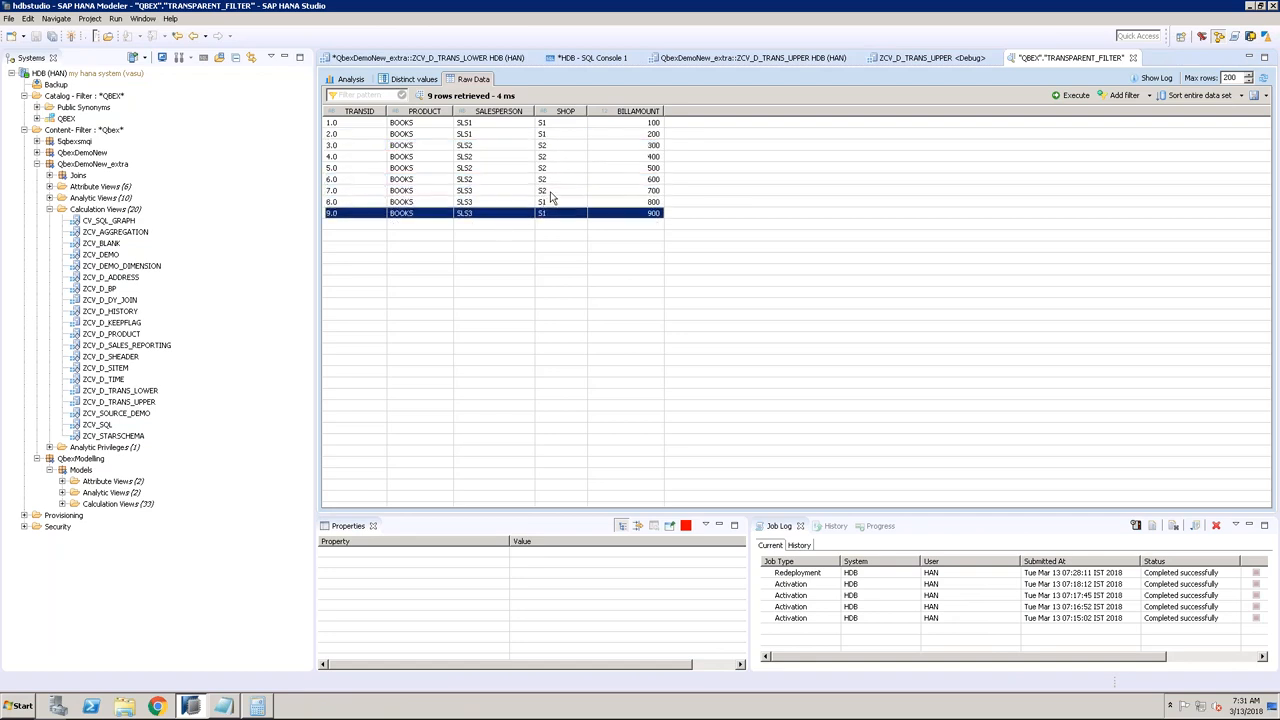
click(550, 191)
click(549, 203)
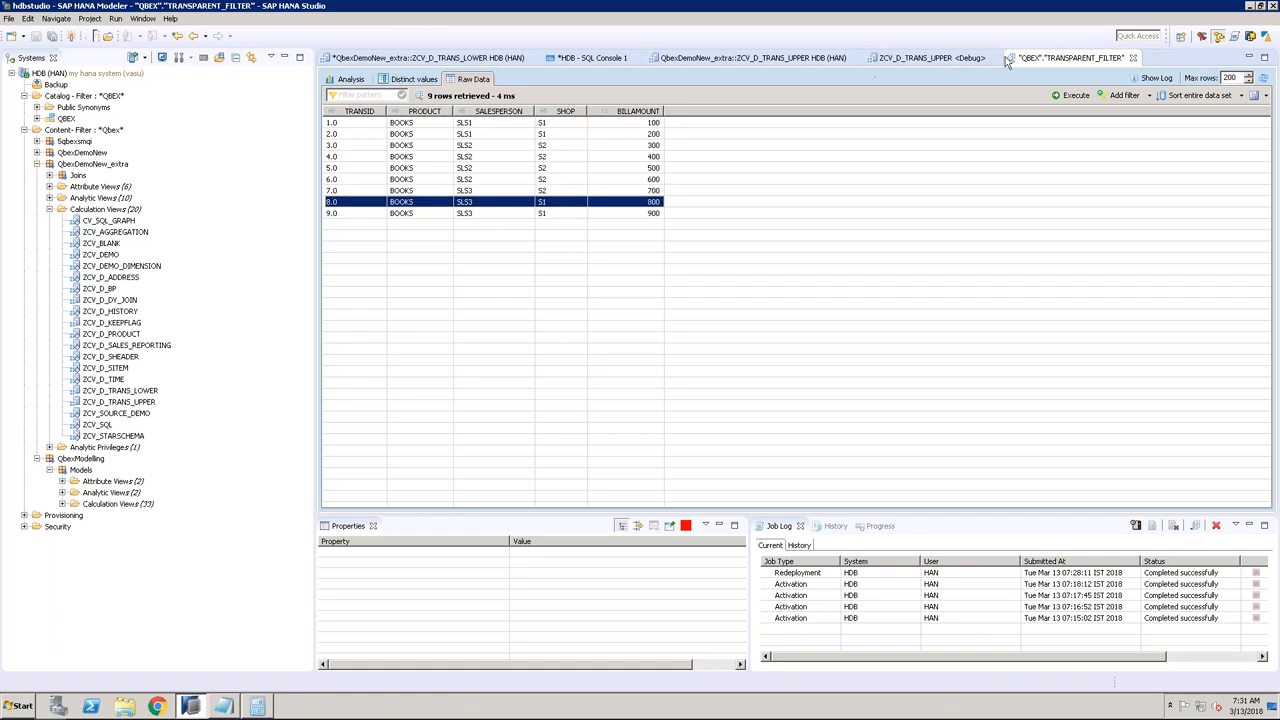
Step: Return to the ZCV_D_TRANS_UPPER debug session and examine the PRODUCT, SALESPERSON and NOSHOPS columns selected in the lower view's default node query
click(930, 58)
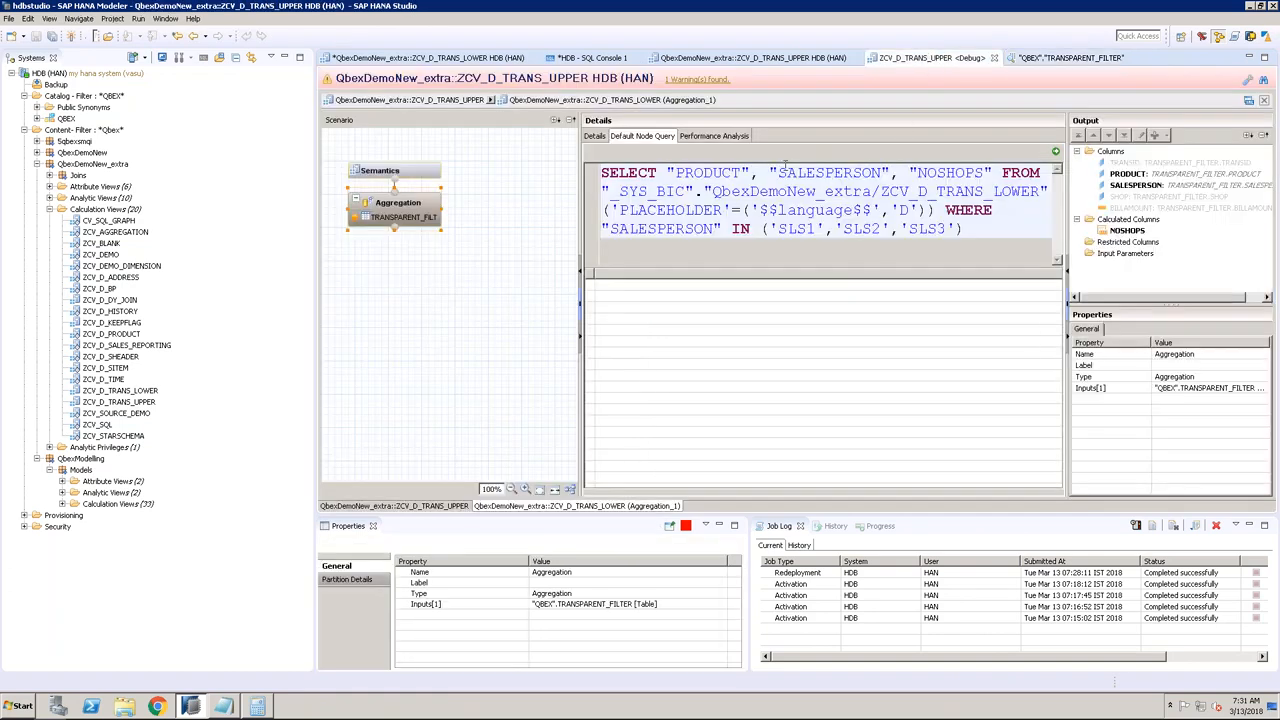
drag(770, 173, 893, 172)
click(692, 173)
click(817, 173)
drag(911, 168, 984, 164)
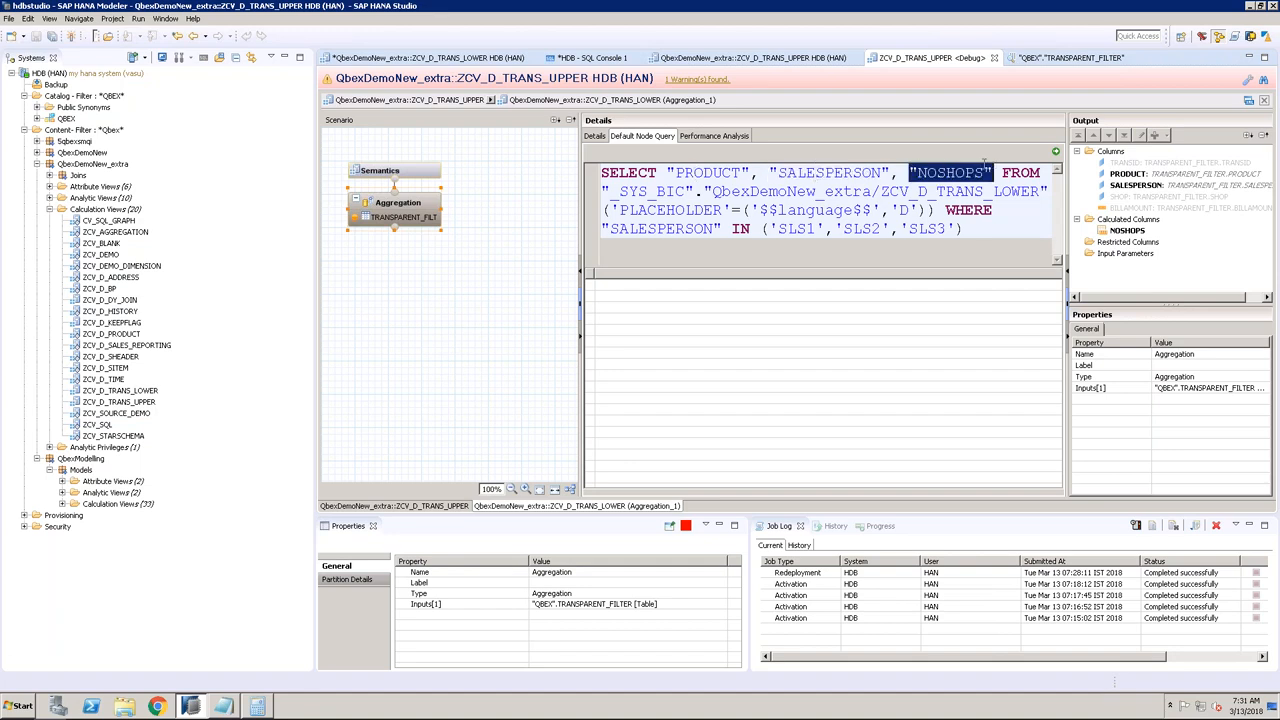
click(927, 173)
drag(679, 173, 893, 173)
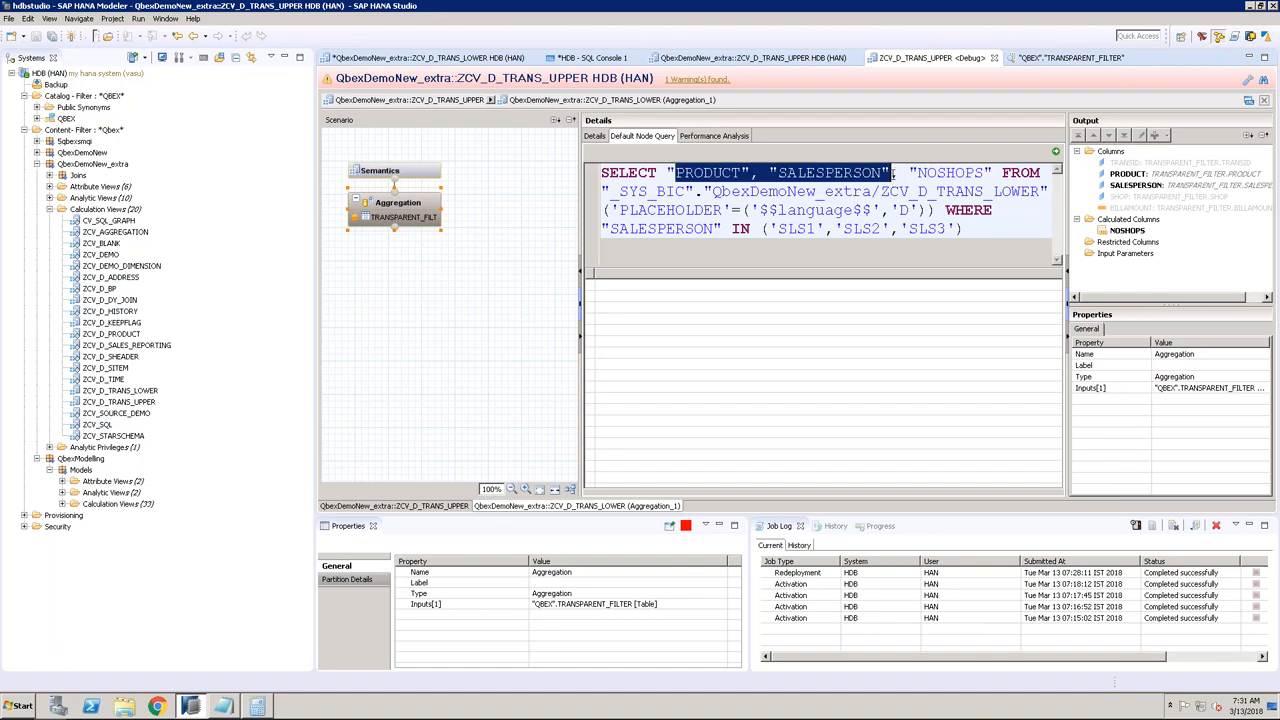
click(930, 173)
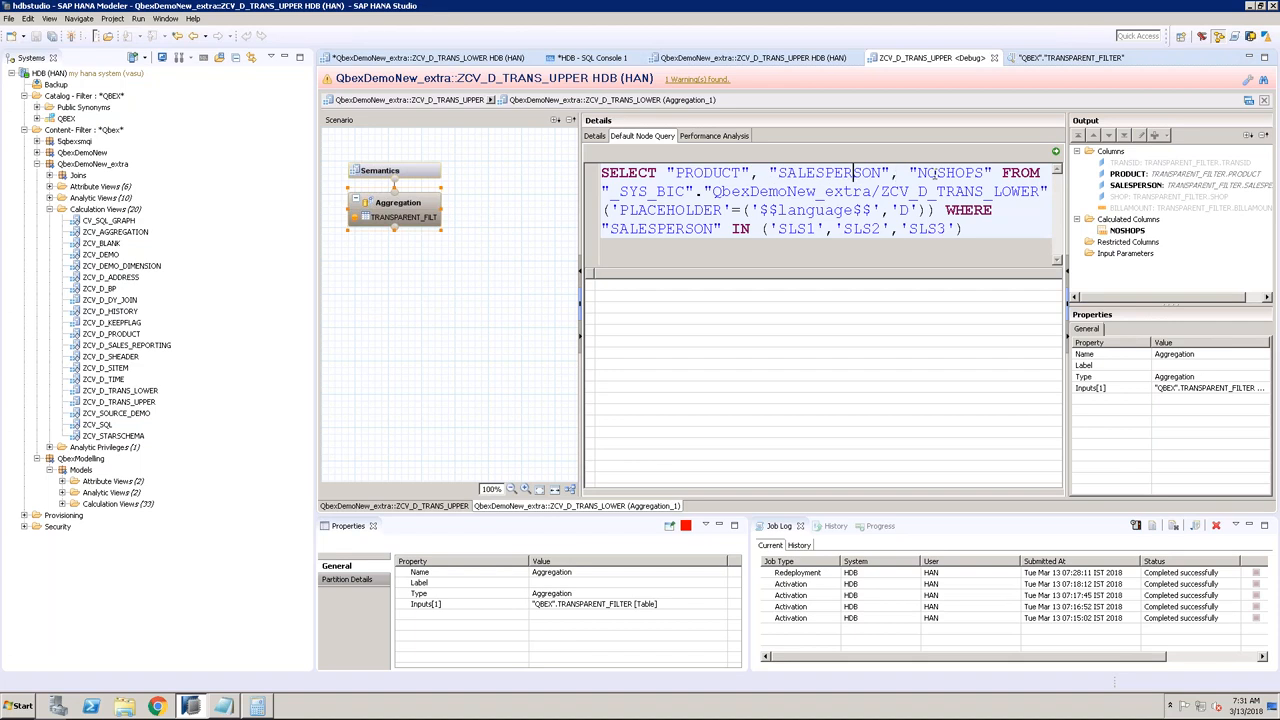
drag(769, 173, 891, 173)
Step: Run the lower view's default node query and compare the NOSHOPS values per SALESPERSON with the query's filter
click(1055, 151)
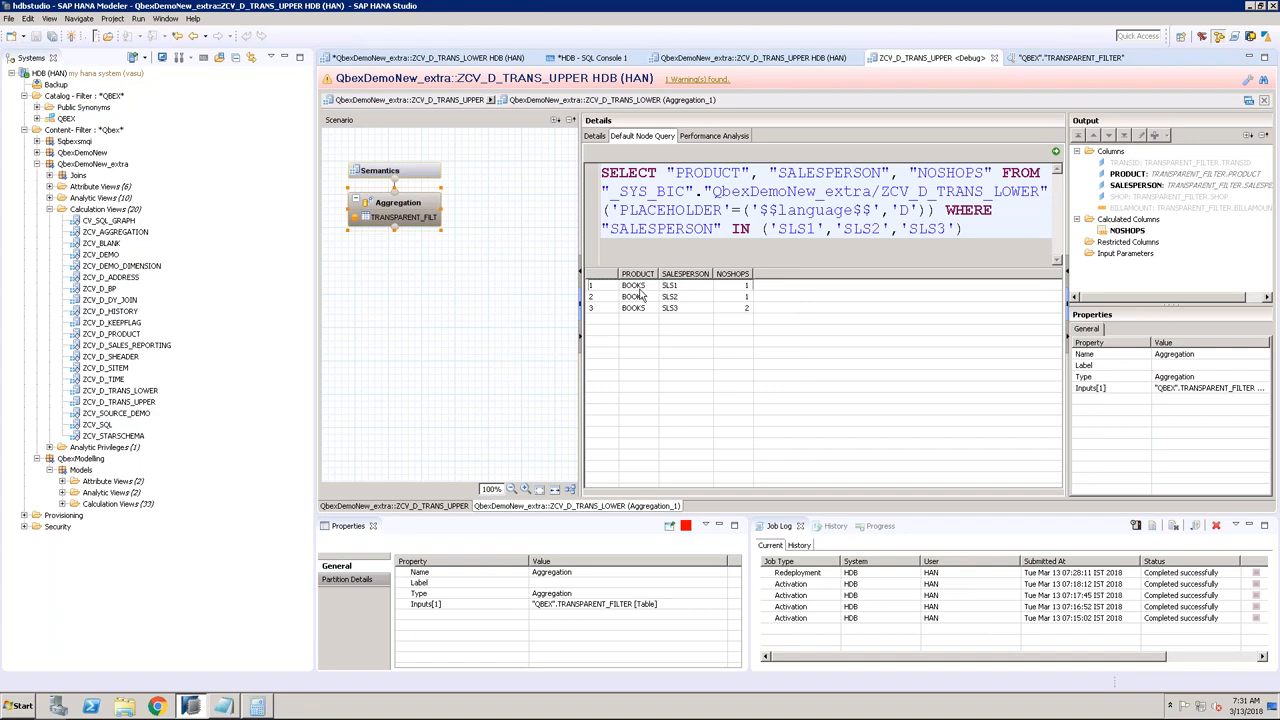
click(671, 287)
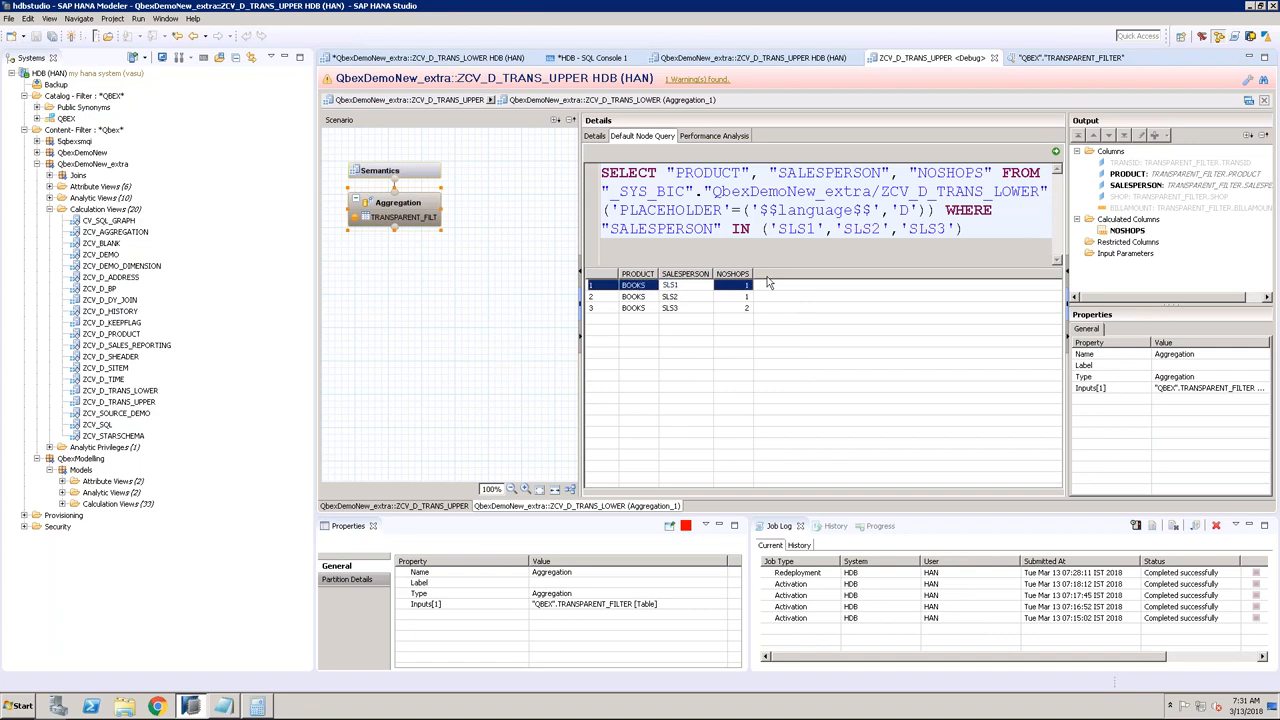
drag(940, 210, 966, 229)
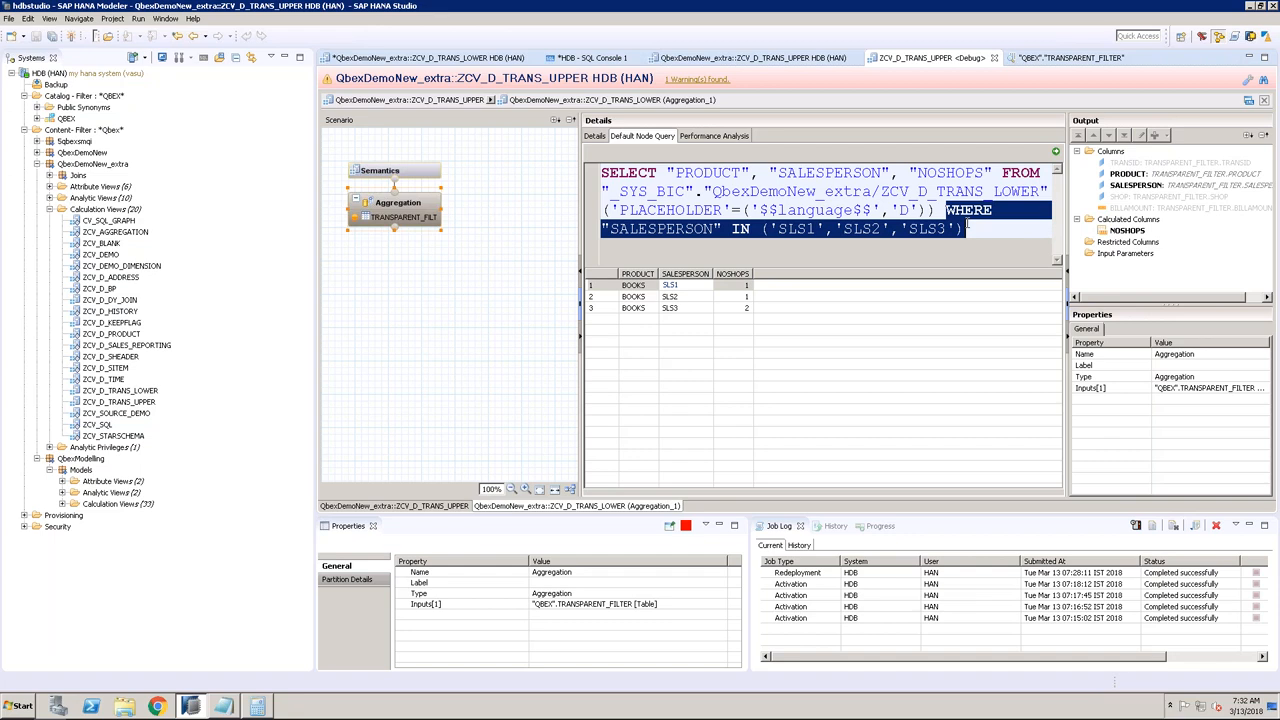
drag(770, 173, 895, 173)
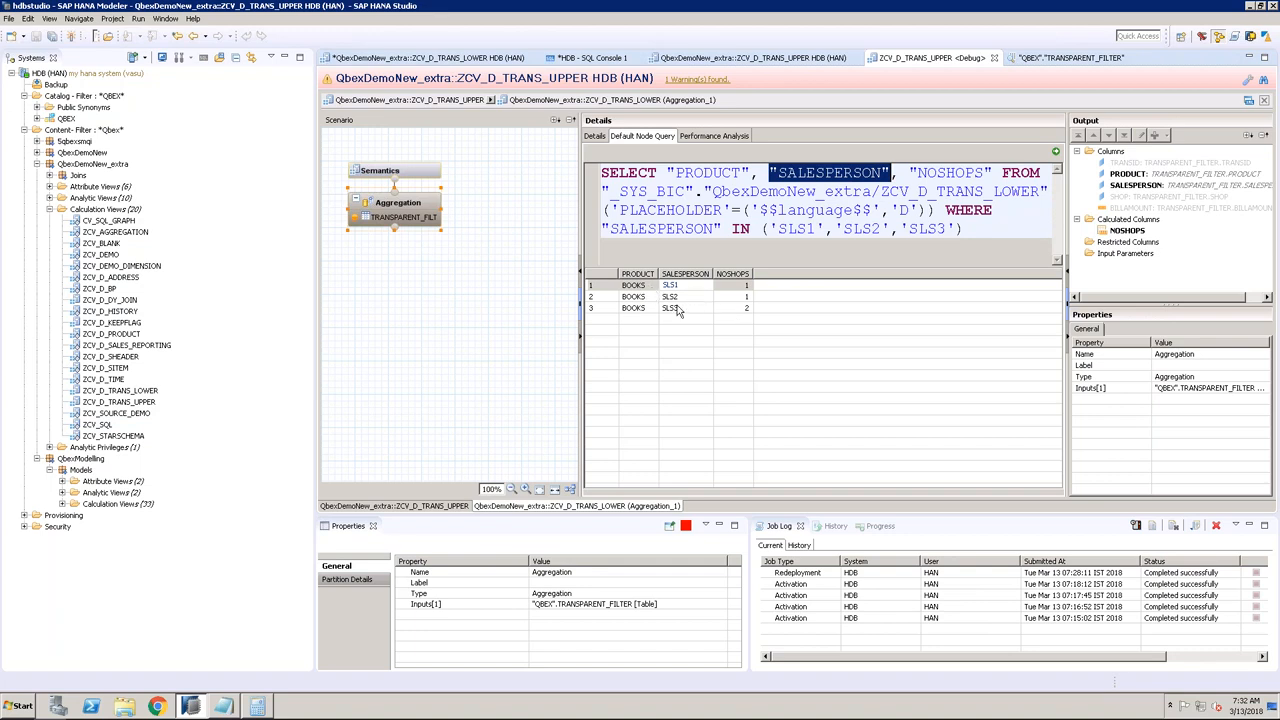
click(678, 311)
click(745, 313)
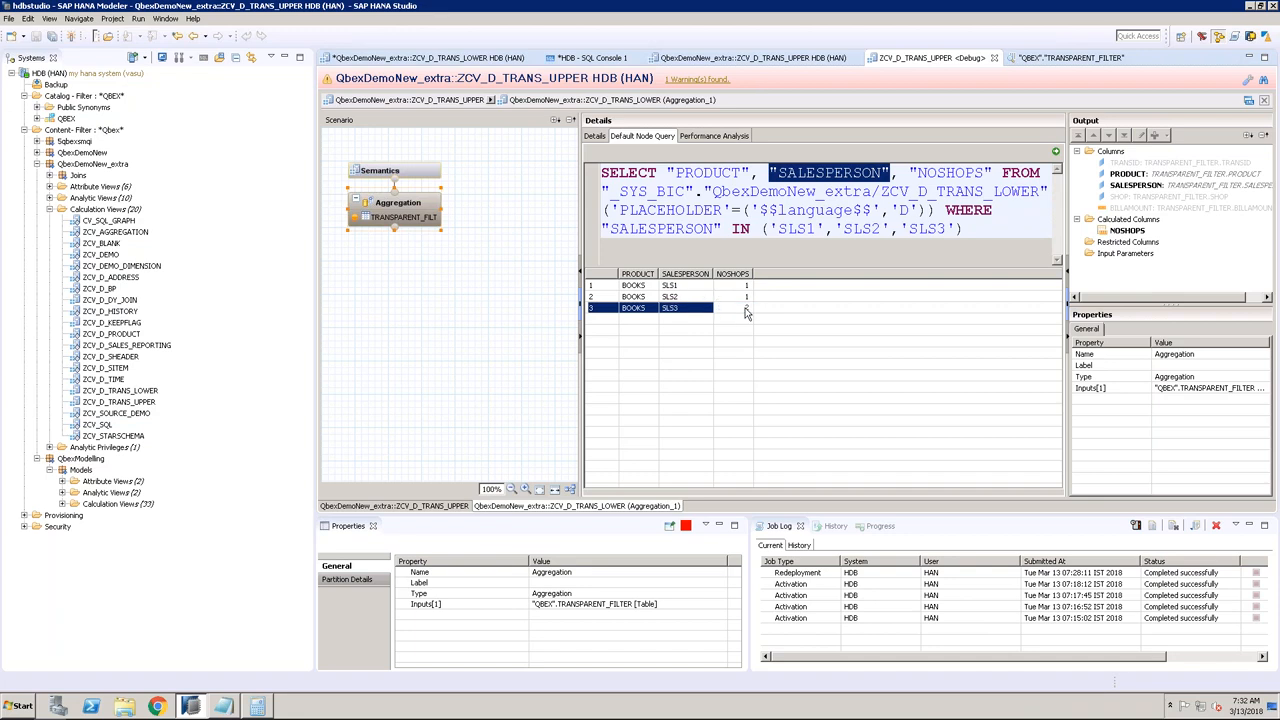
click(740, 299)
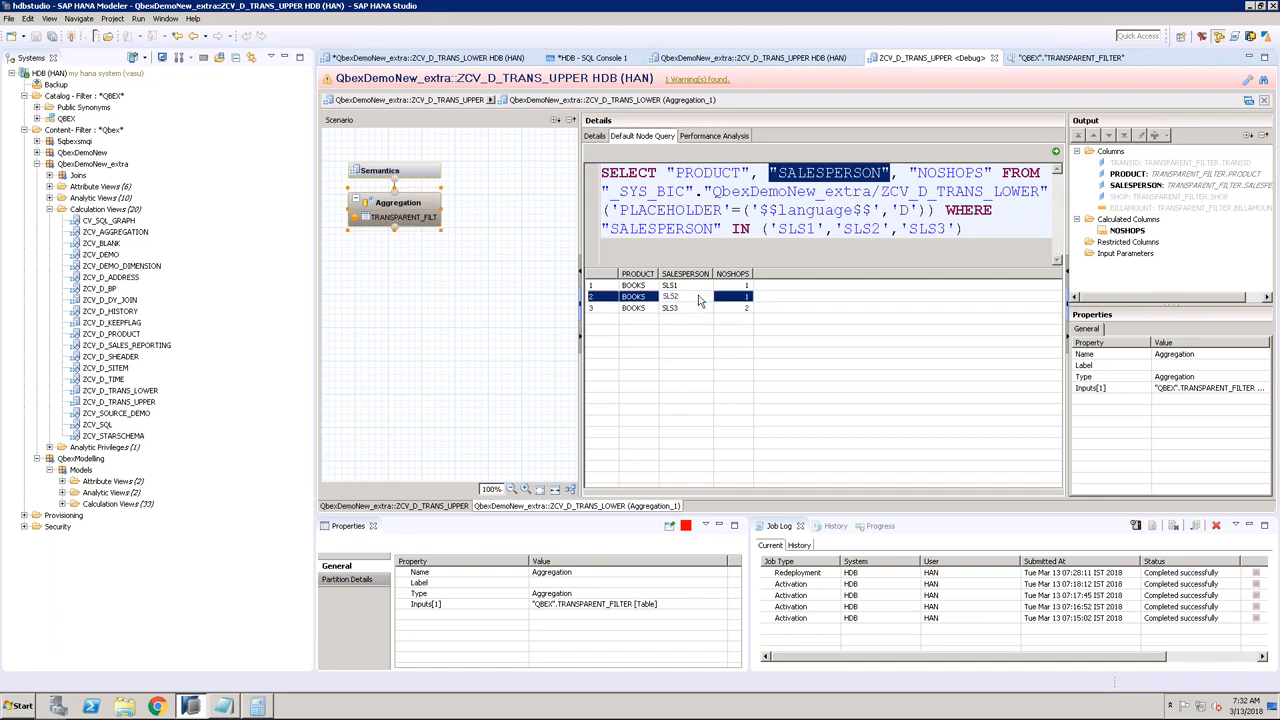
click(700, 295)
click(699, 287)
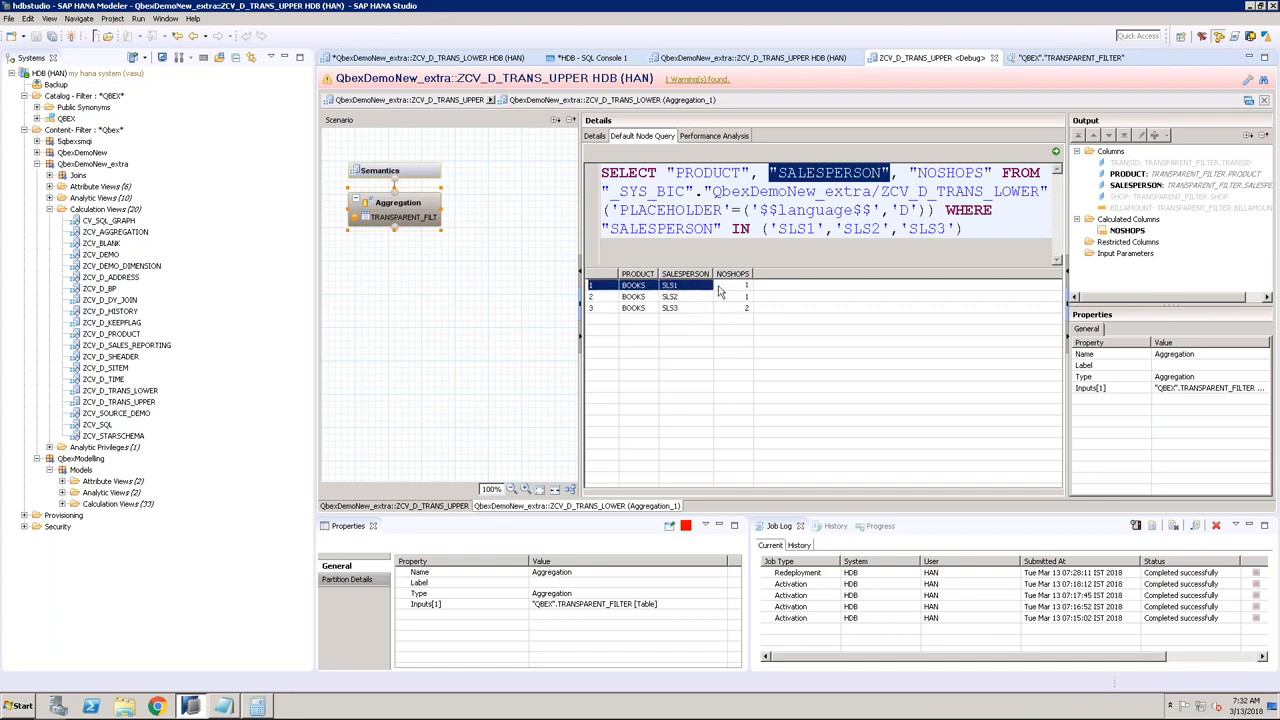
Step: Go back up to the ZCV_D_TRANS_UPPER scenario and run Aggregation_1's node query on PRODUCT and NOSHOPS
double_click(465, 103)
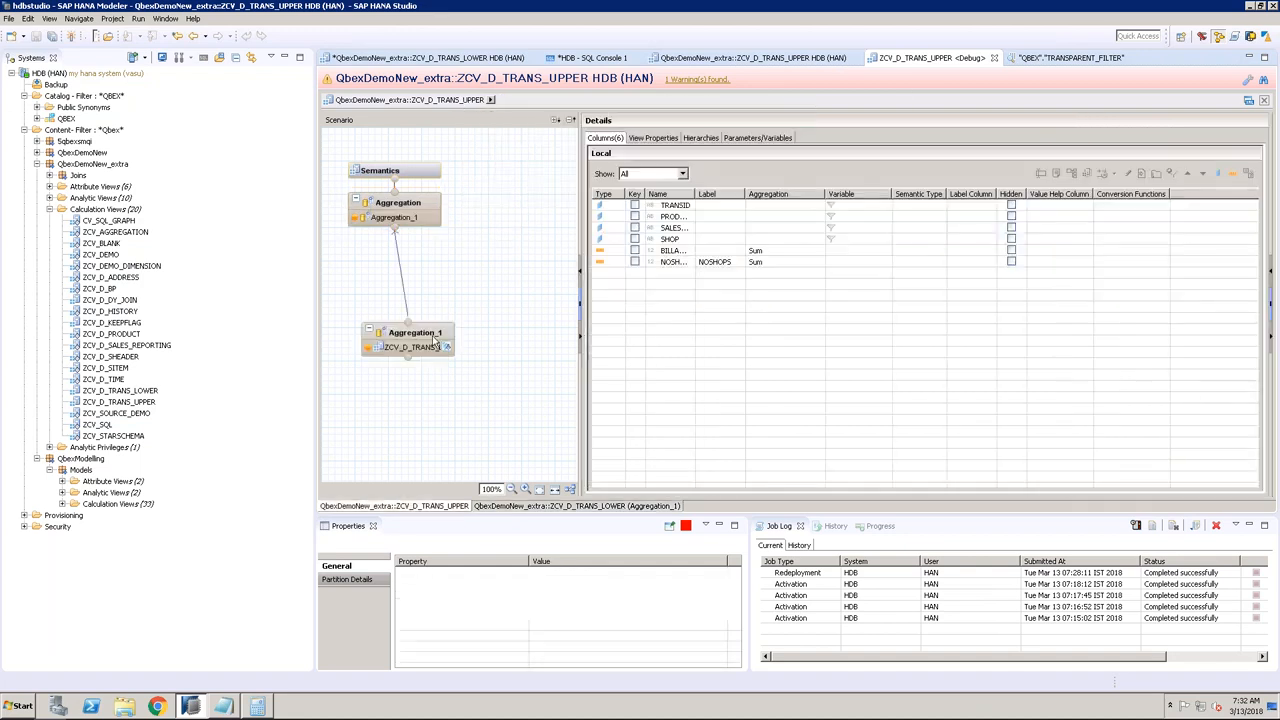
click(436, 343)
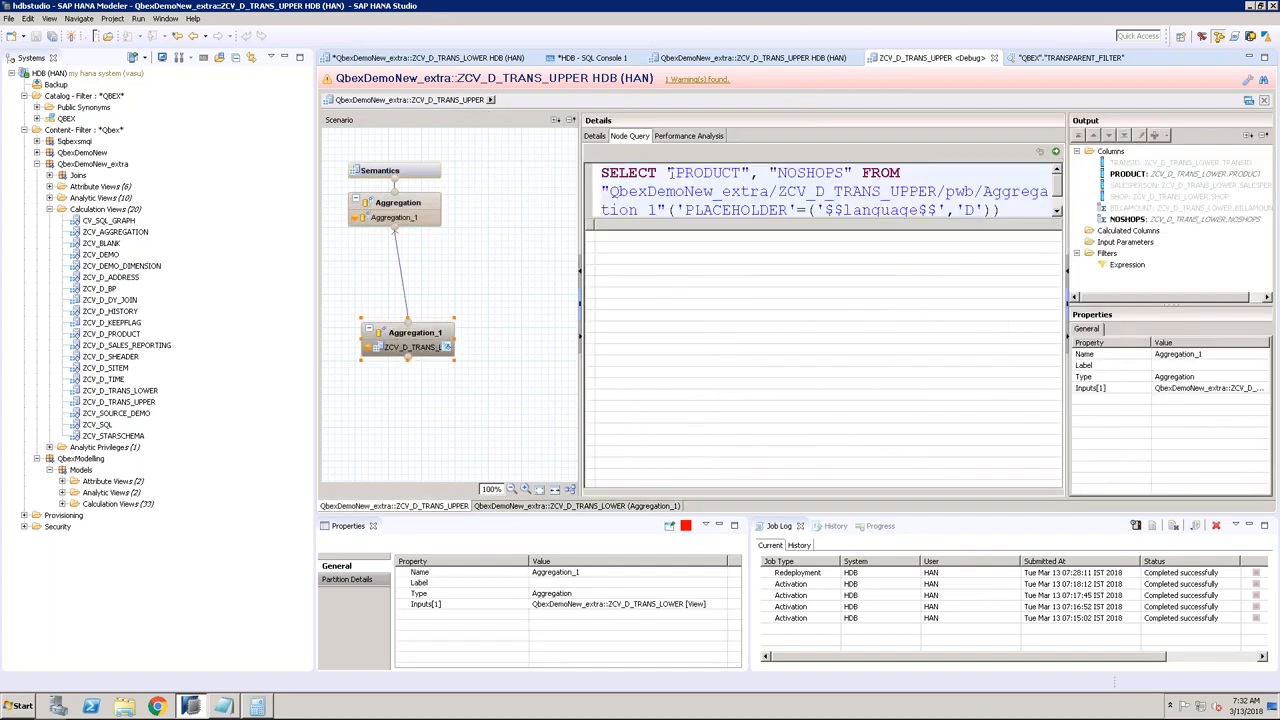
drag(670, 172, 846, 173)
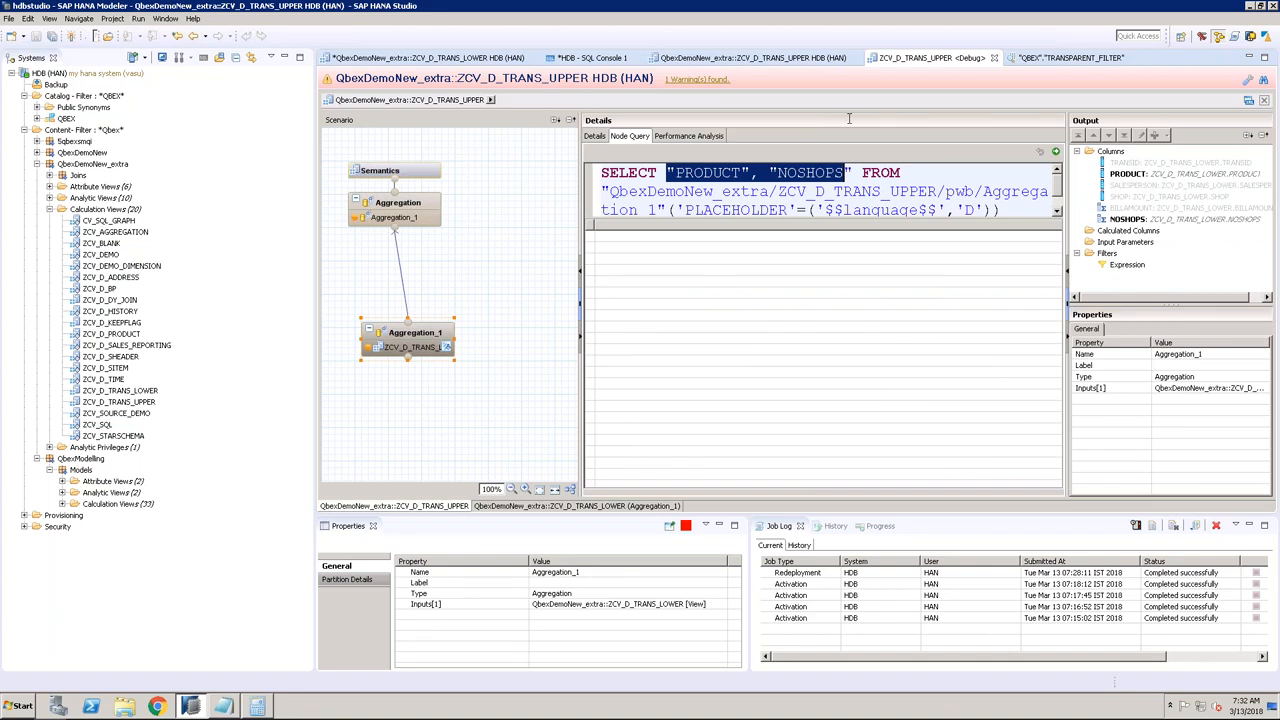
click(1035, 180)
click(1055, 151)
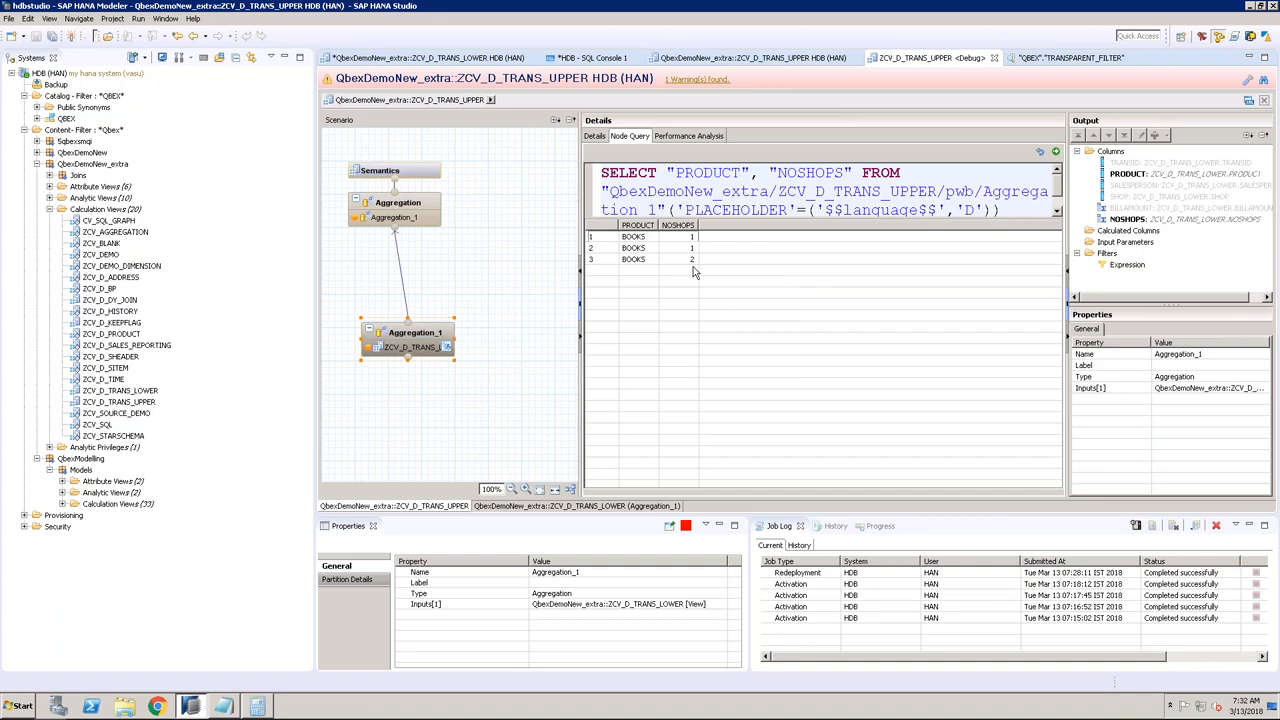
Step: Run the top Aggregation node's default query to check SUM(NOSHOPS) per PRODUCT, and close the debug editor
click(440, 204)
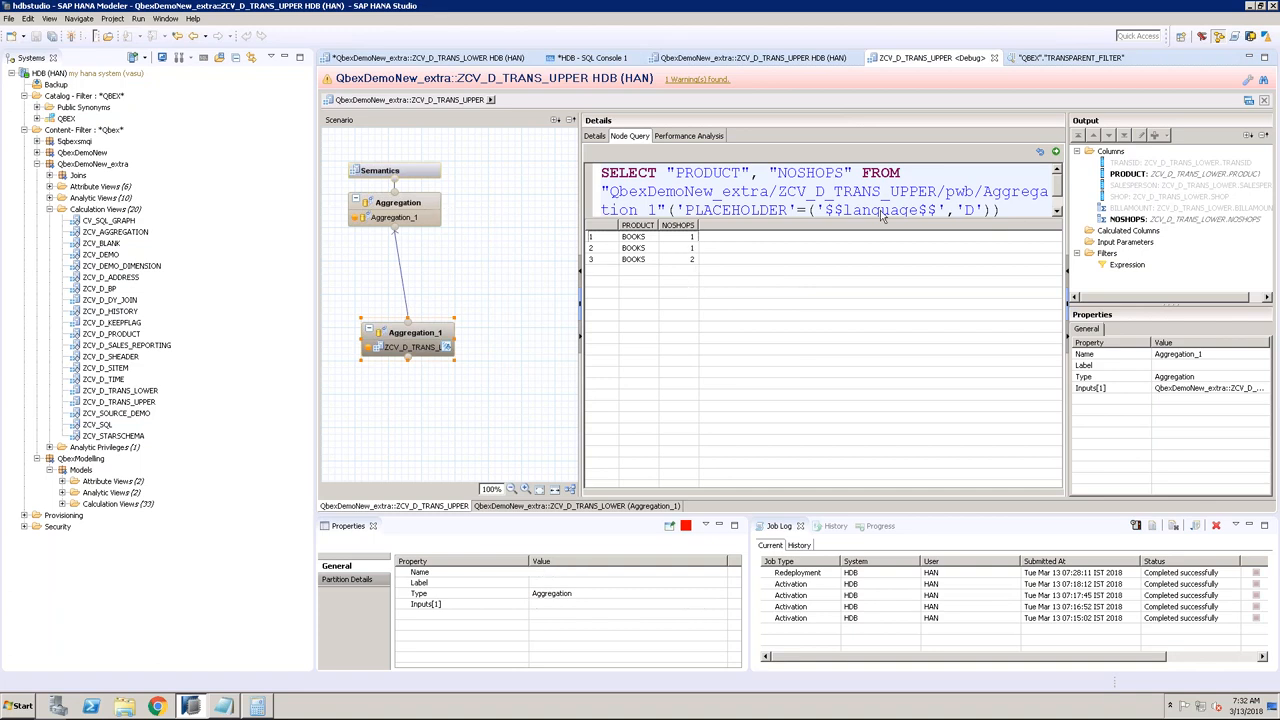
click(1055, 151)
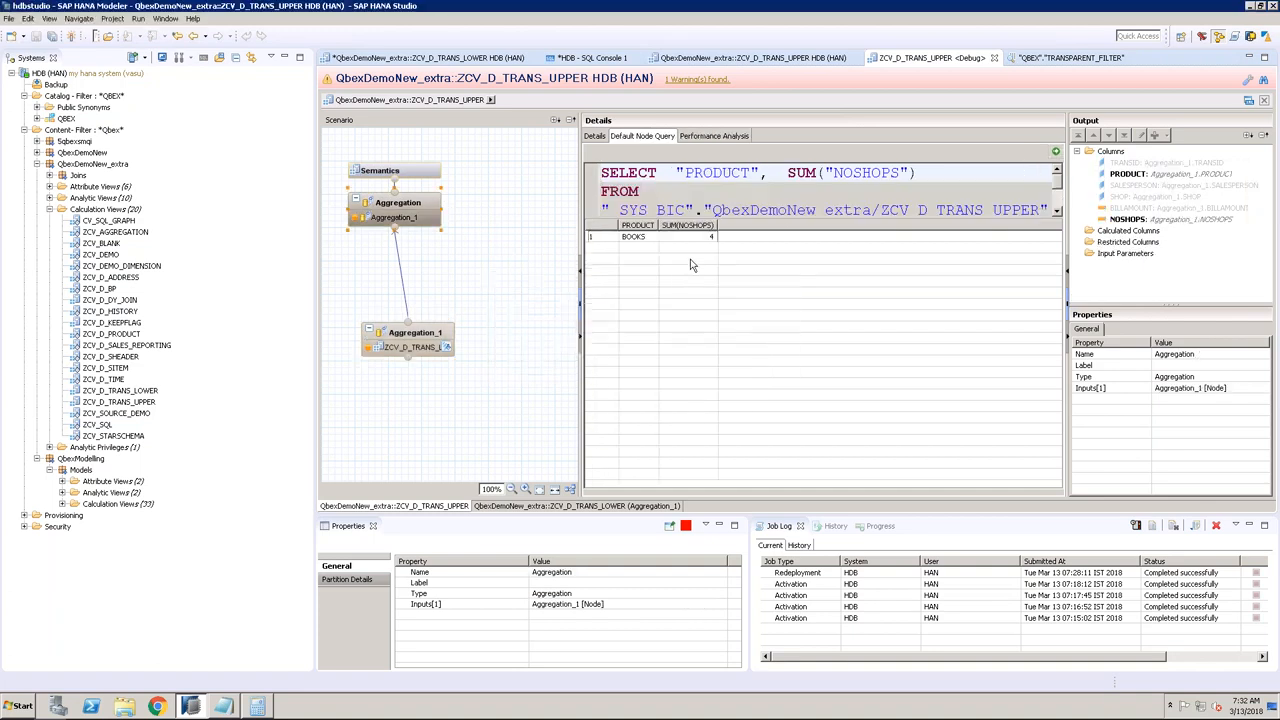
click(702, 237)
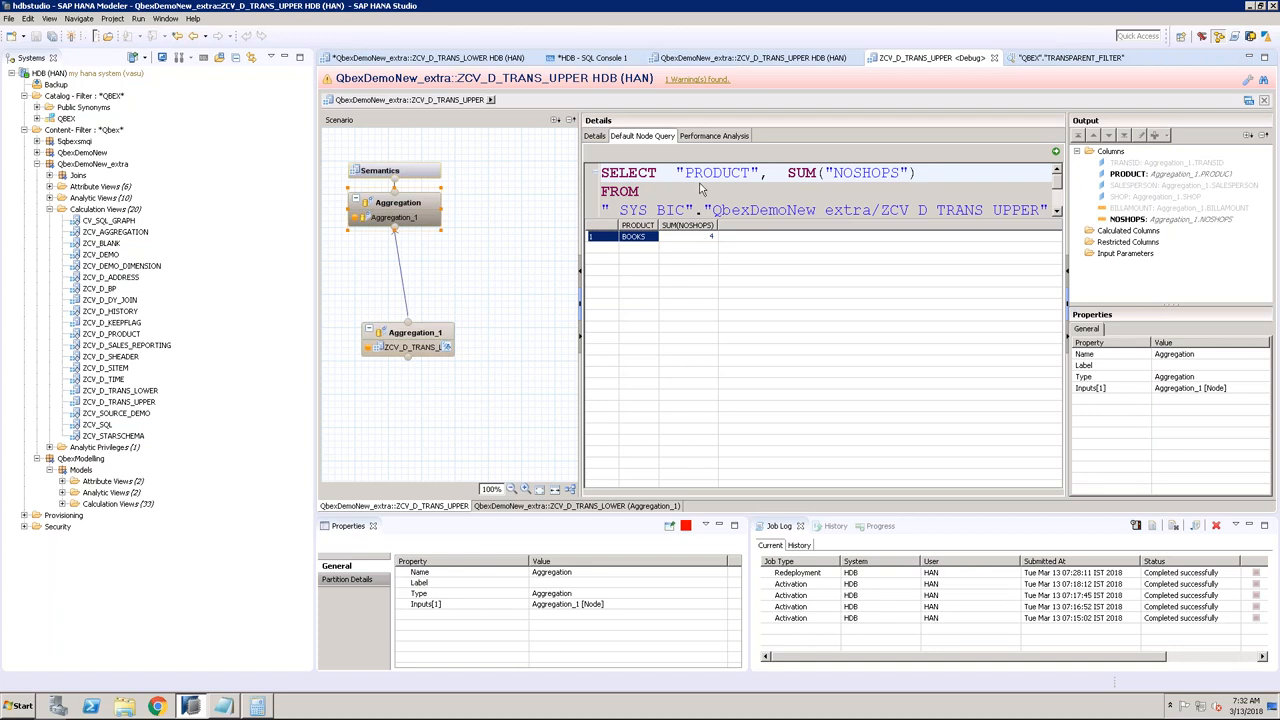
click(994, 58)
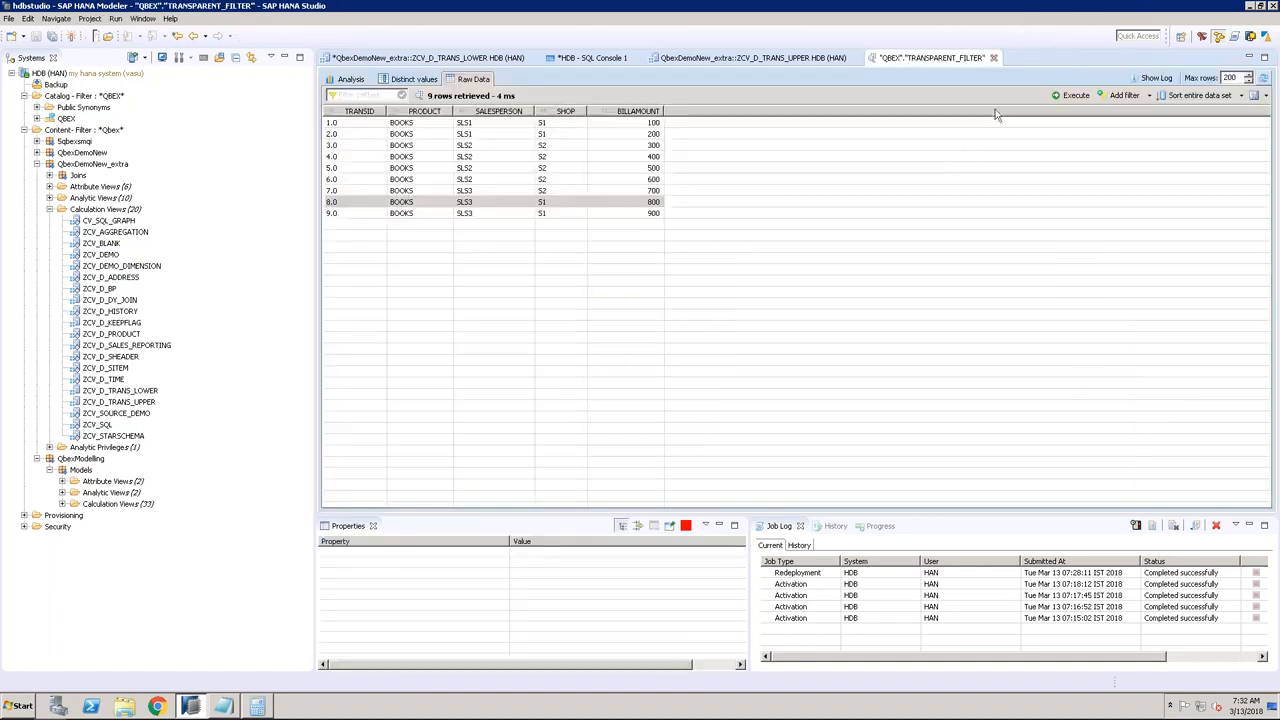
Step: In ZCV_D_TRANS_LOWER, set the SALESPERSON output column's Transparent Filter property to True, and save and activate the view
click(790, 60)
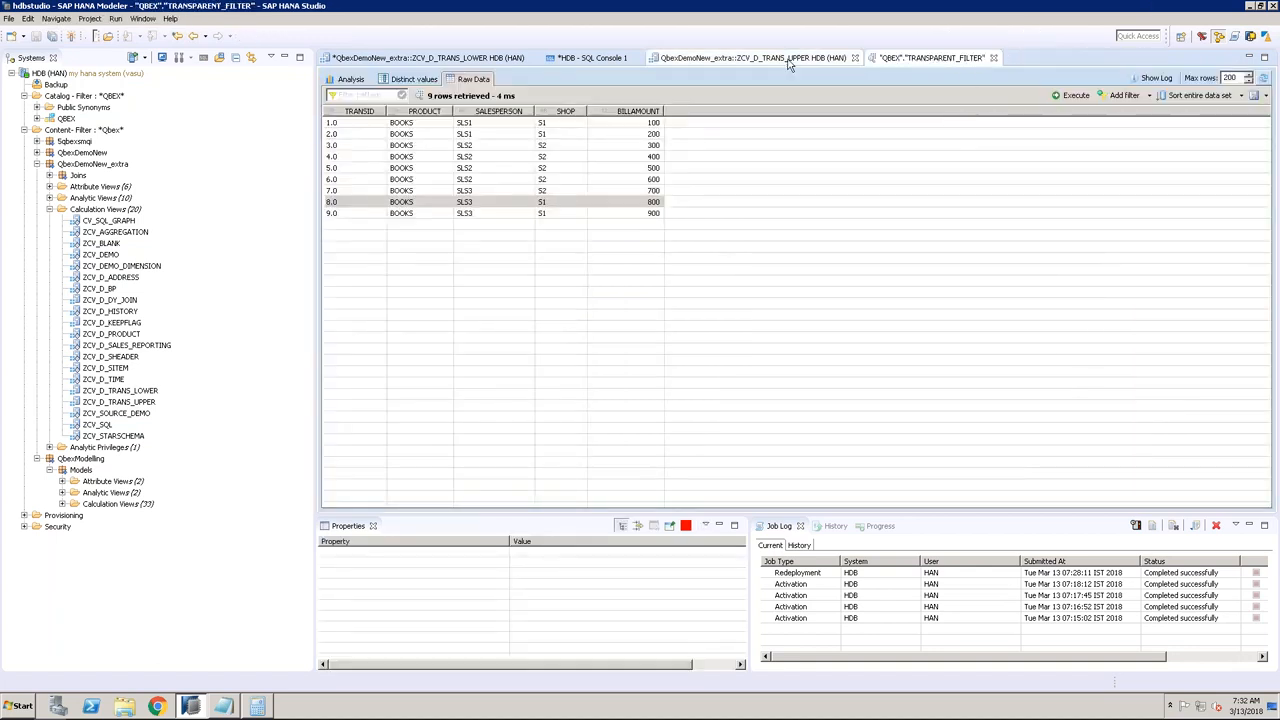
click(476, 58)
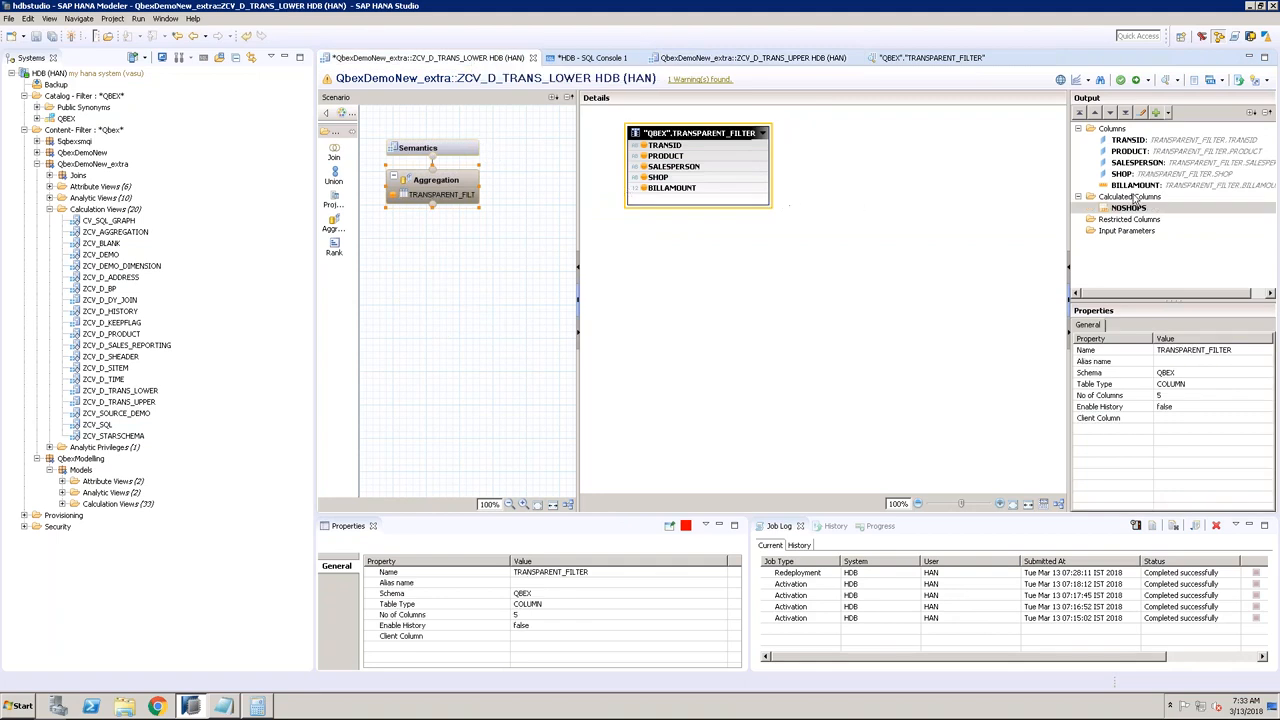
click(1150, 164)
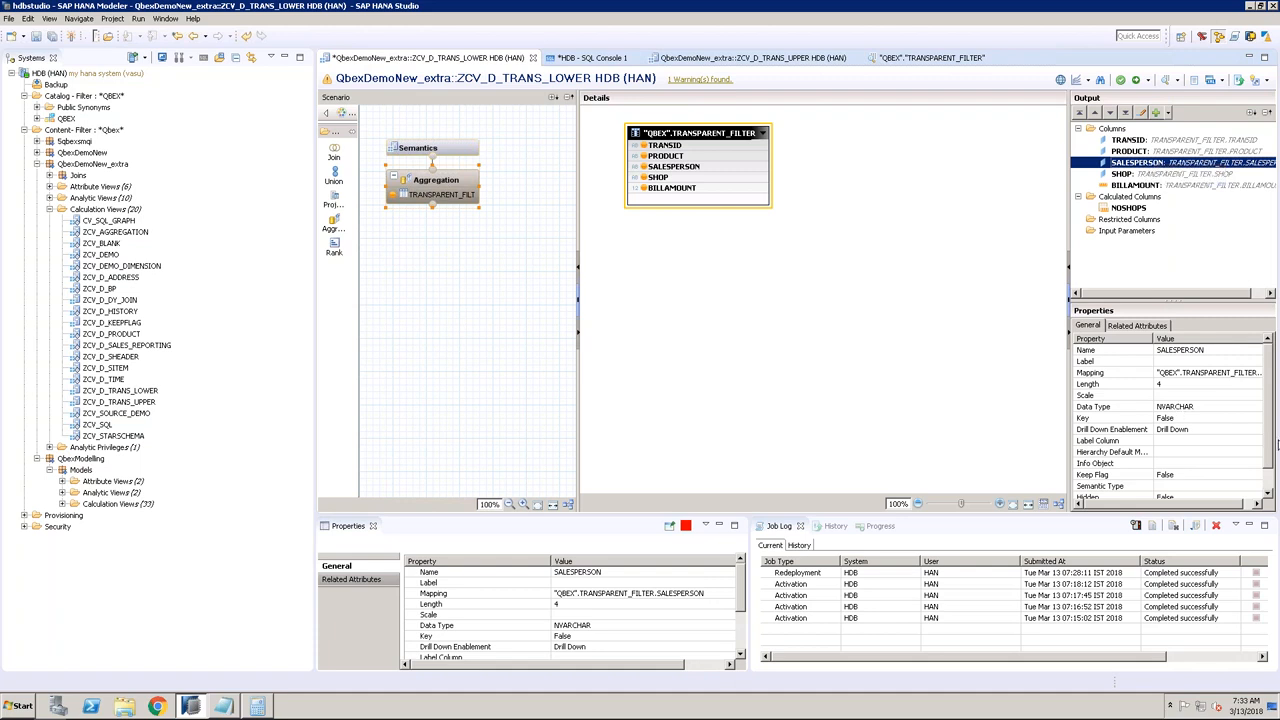
scroll(1268, 458, down, 1)
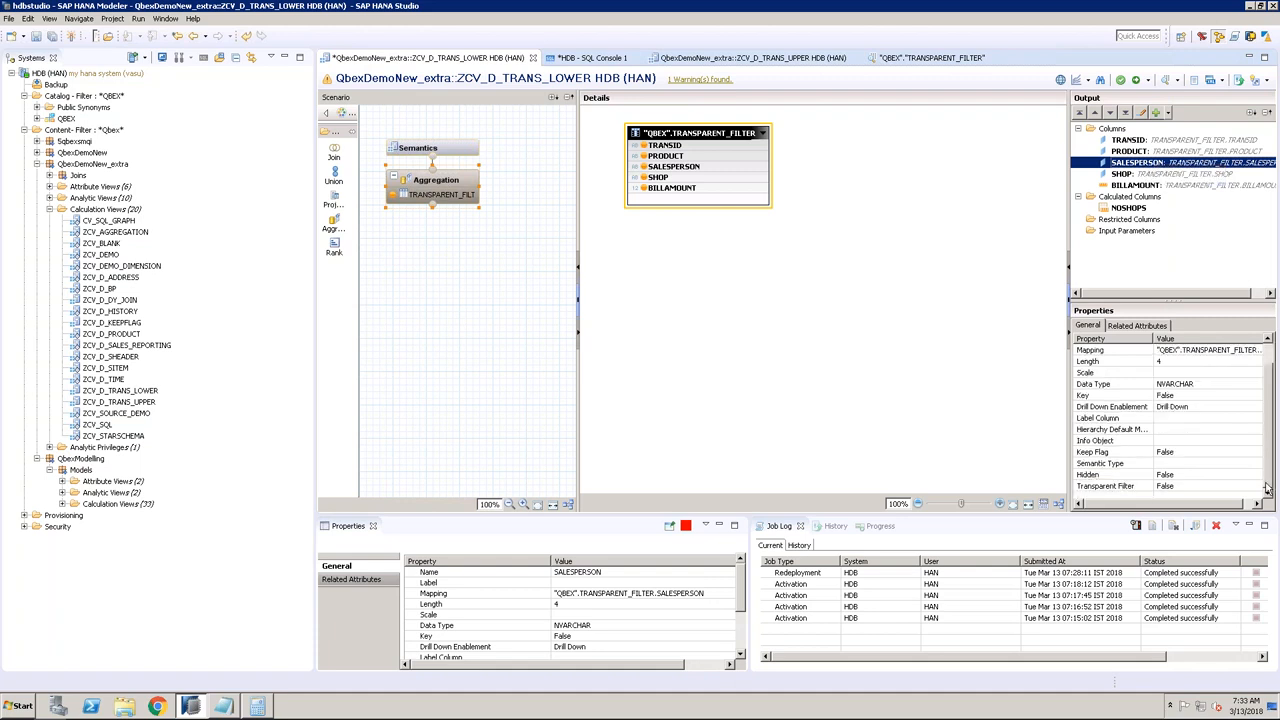
click(1175, 486)
click(1256, 486)
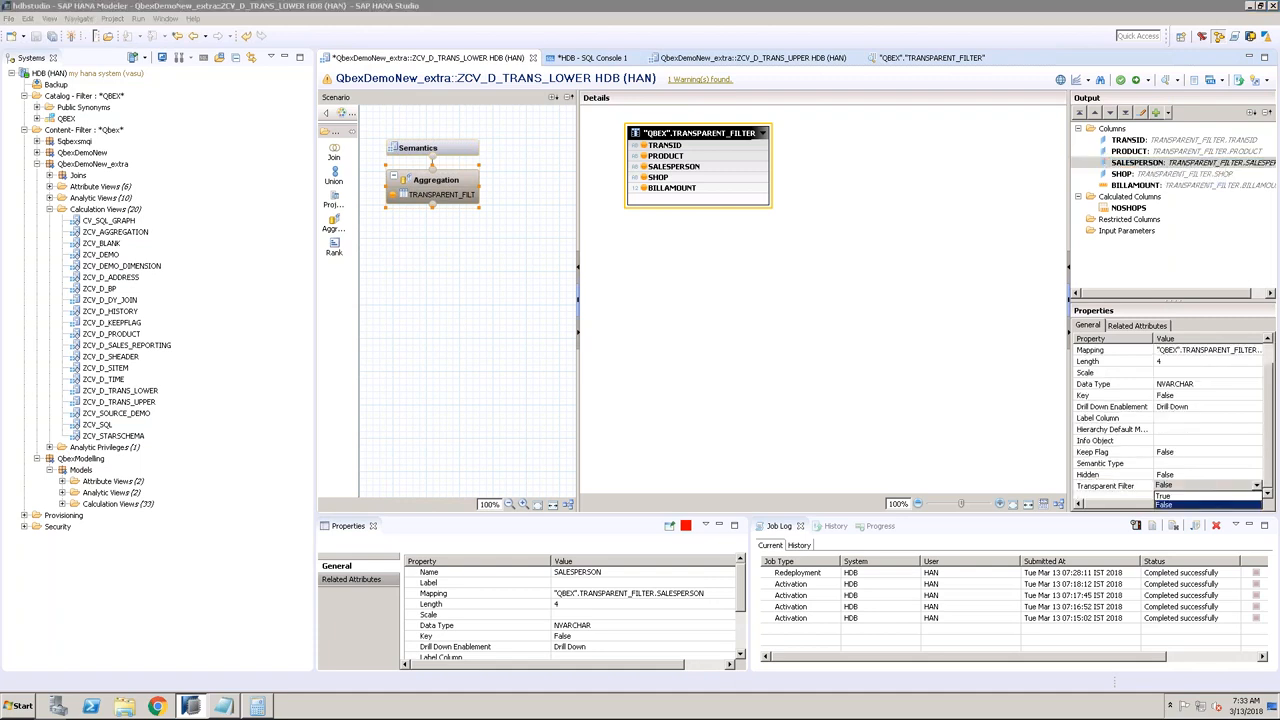
click(1203, 495)
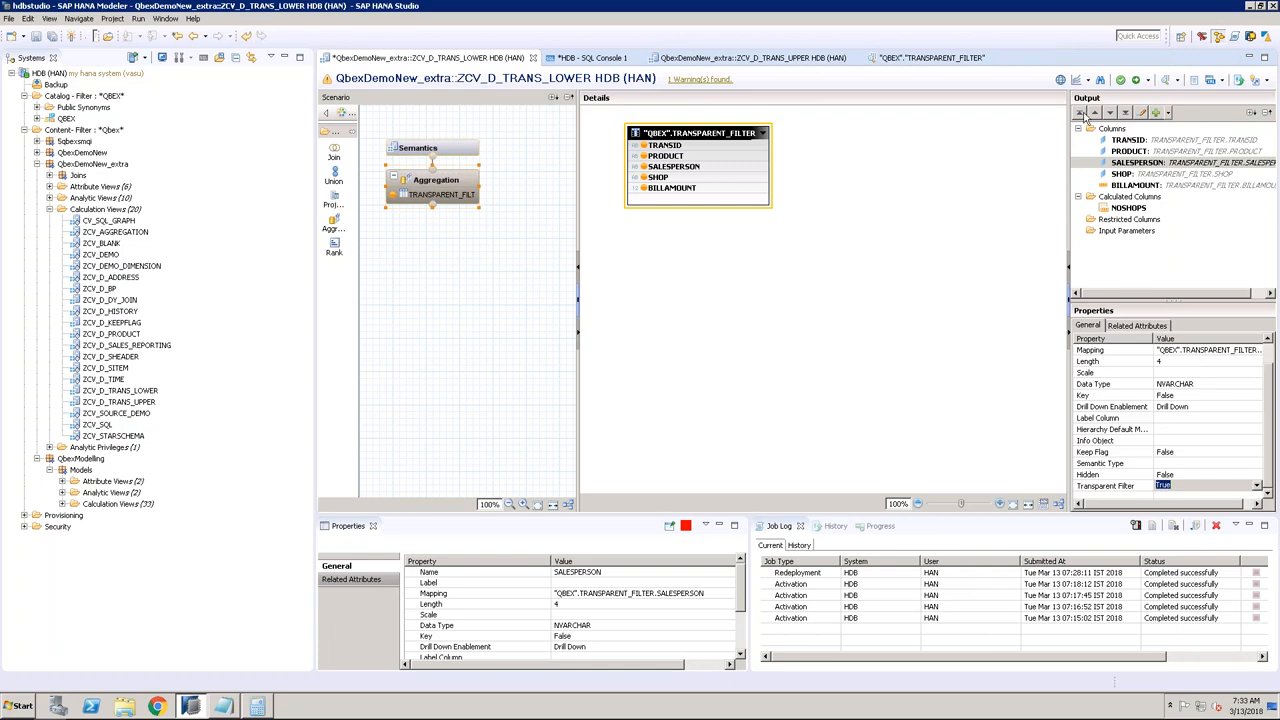
click(1136, 80)
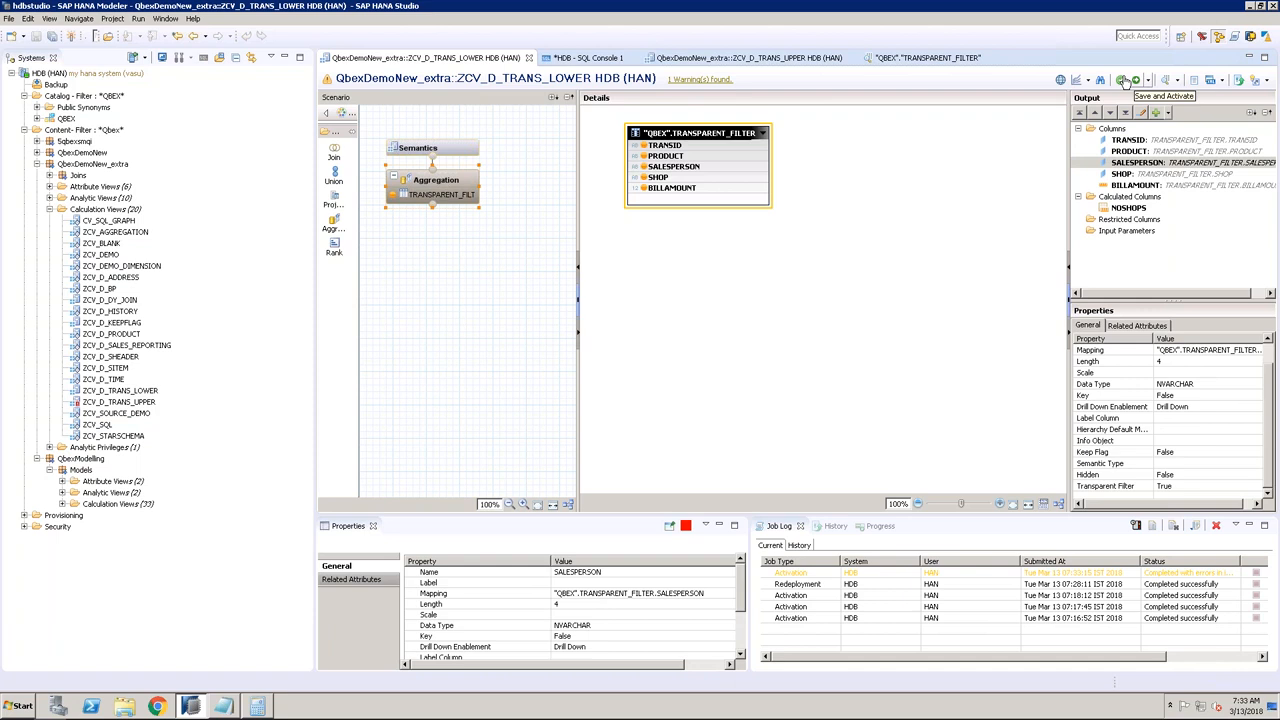
Step: Try to redeploy ZCV_D_TRANS_LOWER and close the editors of both calculation views
click(1136, 80)
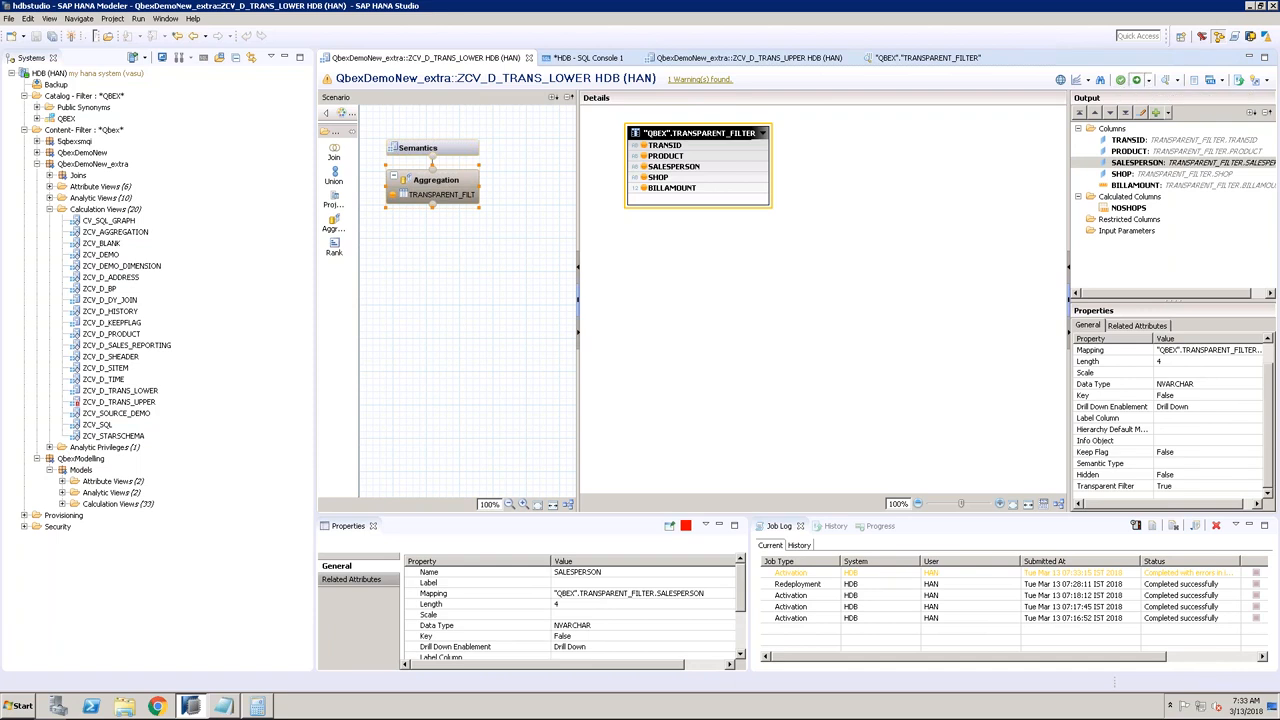
click(699, 356)
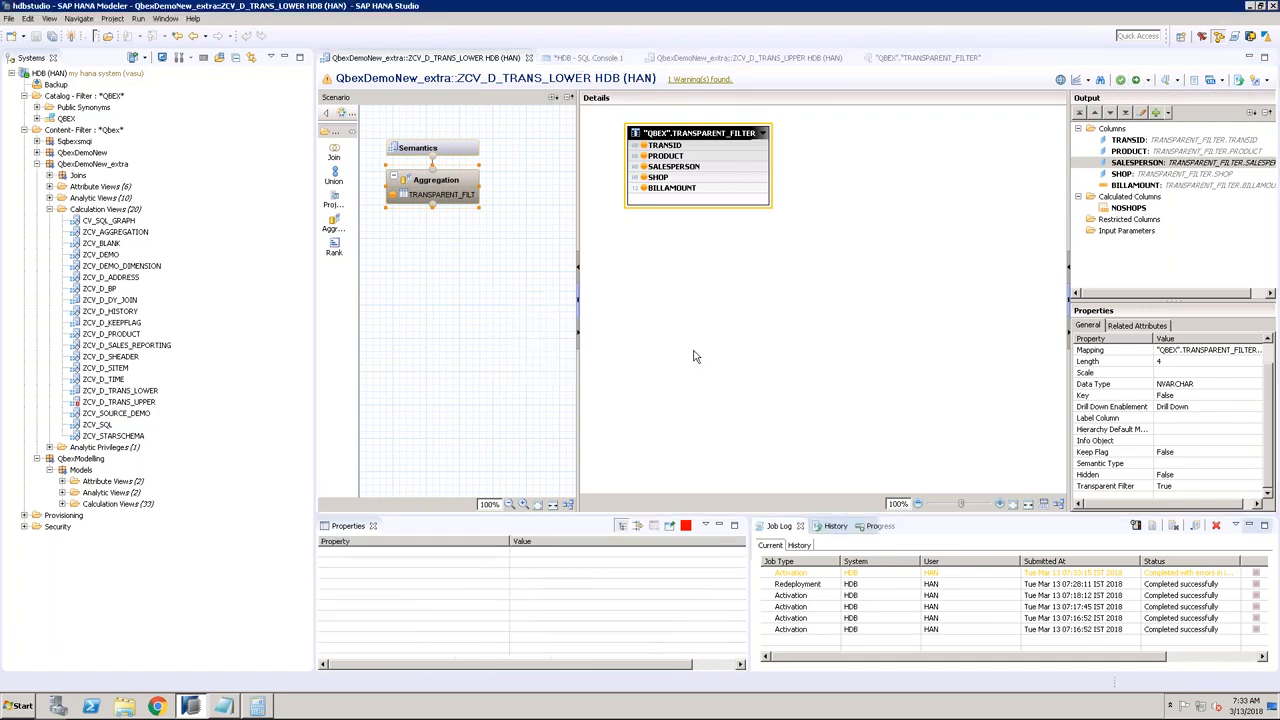
click(529, 58)
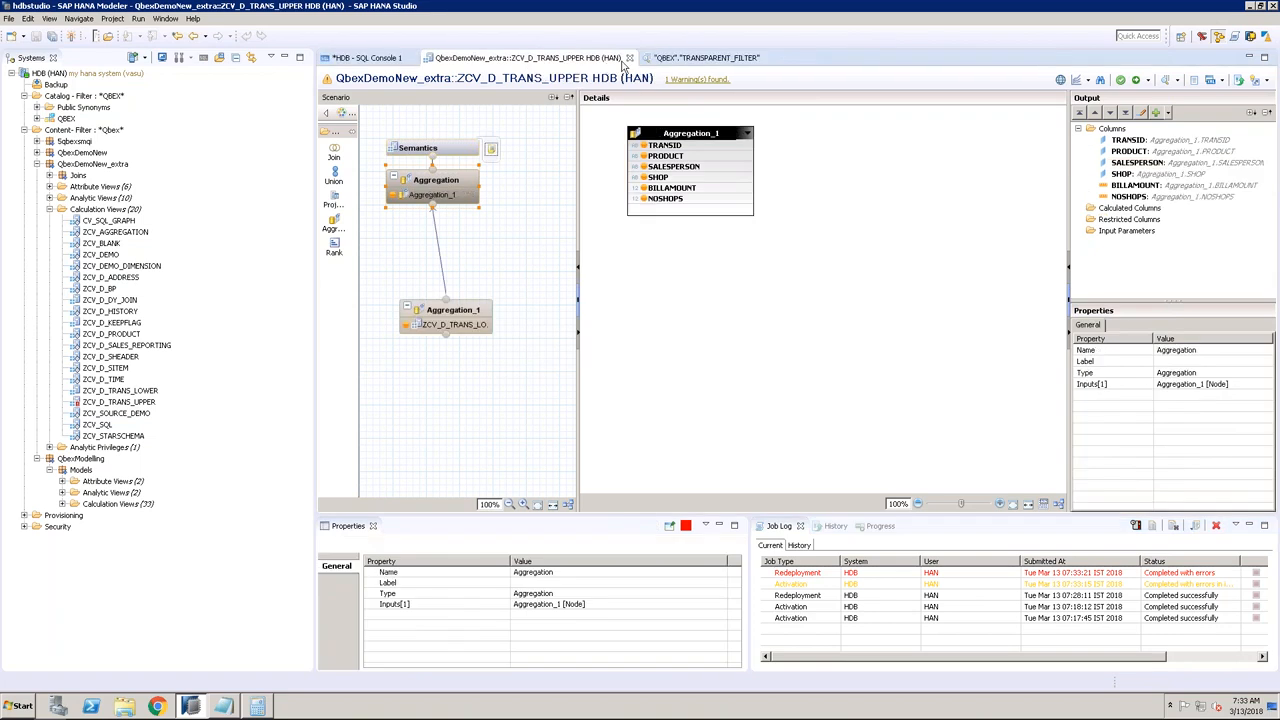
click(630, 58)
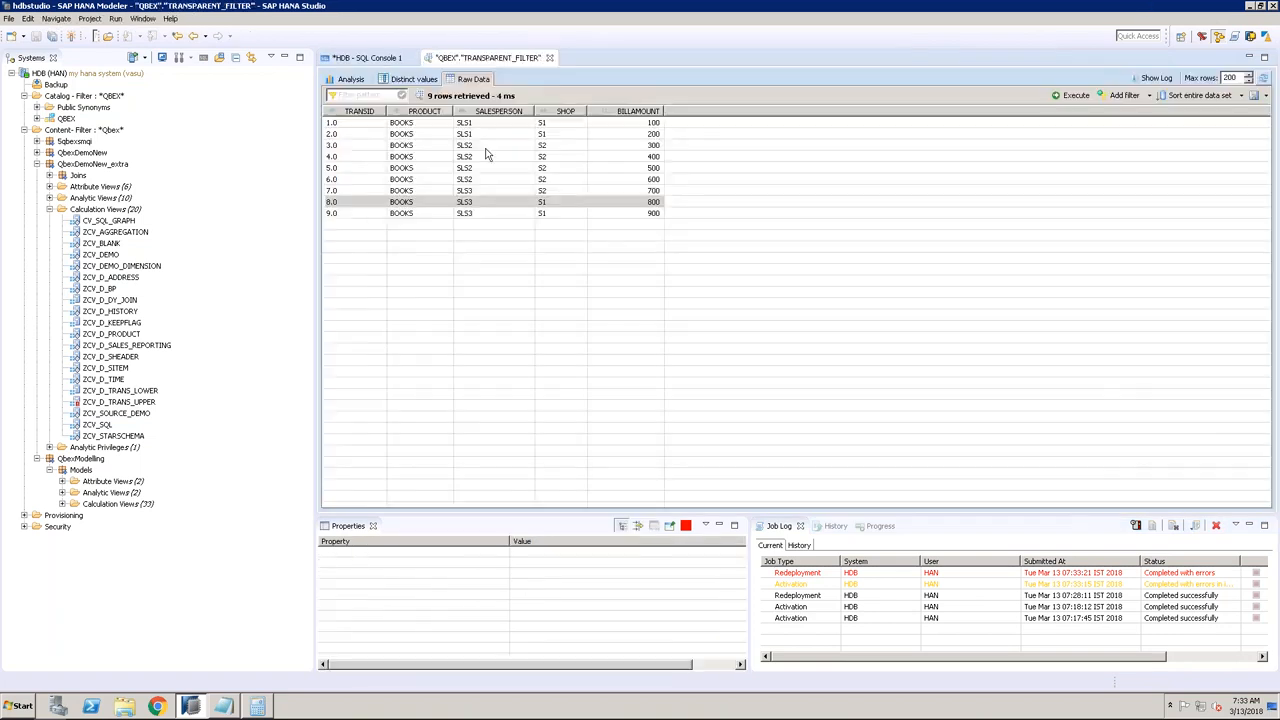
Step: Reopen ZCV_D_TRANS_LOWER, try redeploying it again, and examine the redeployment job's detailed error report
double_click(141, 392)
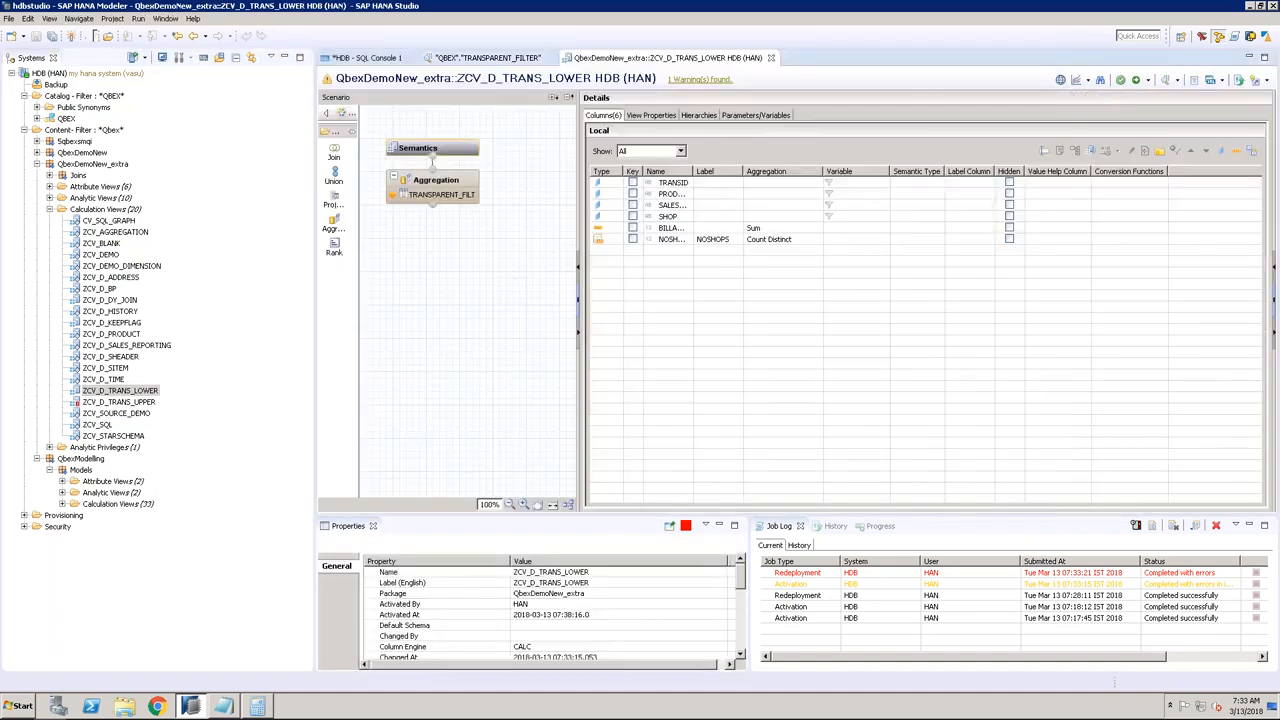
click(1133, 79)
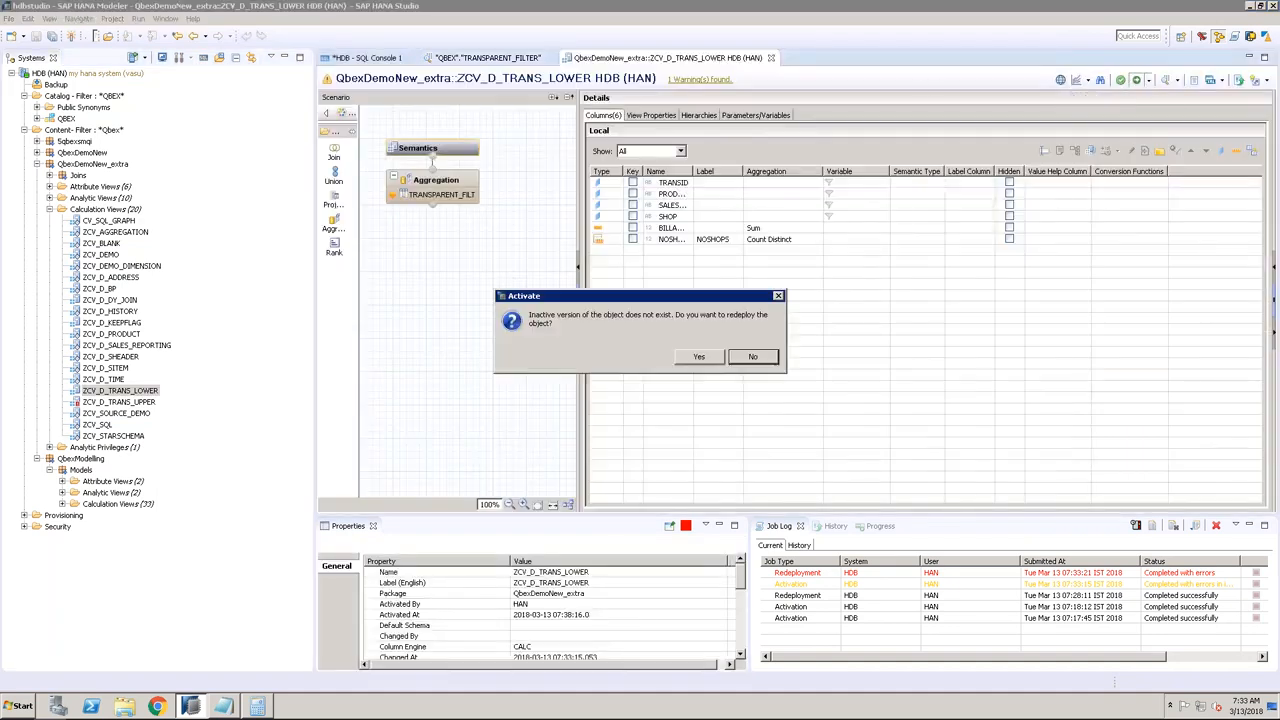
click(698, 357)
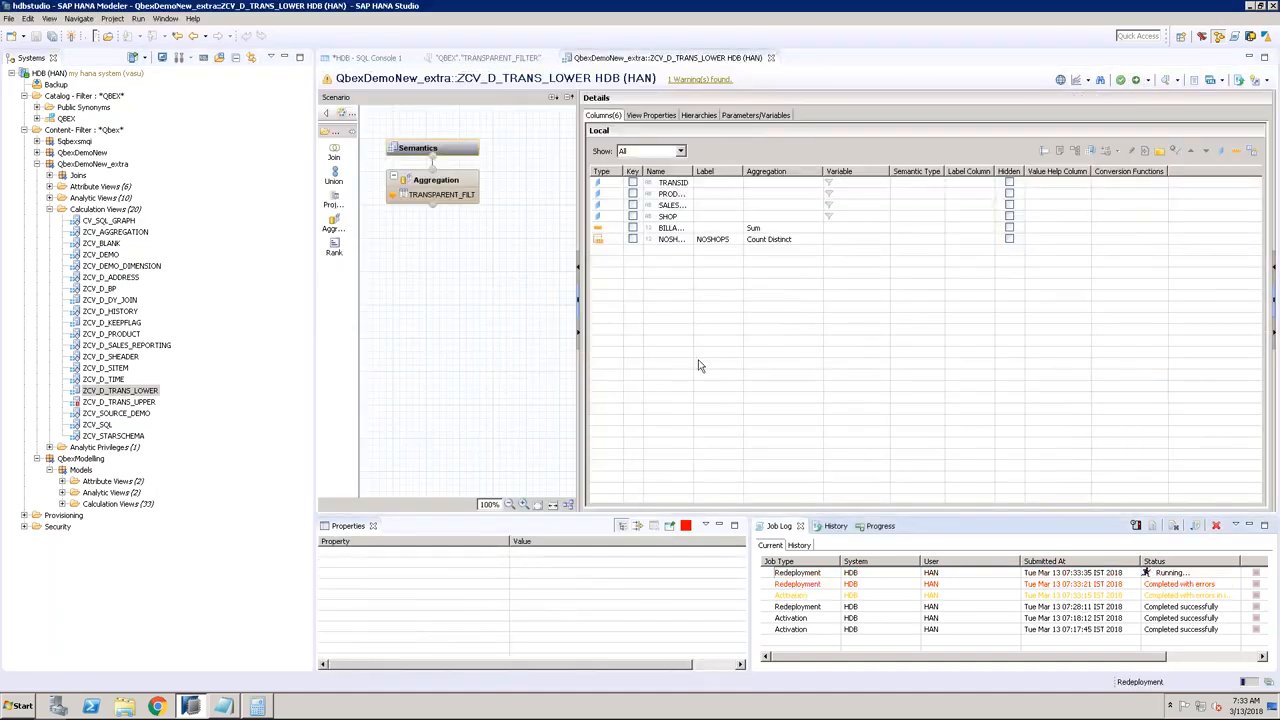
double_click(865, 573)
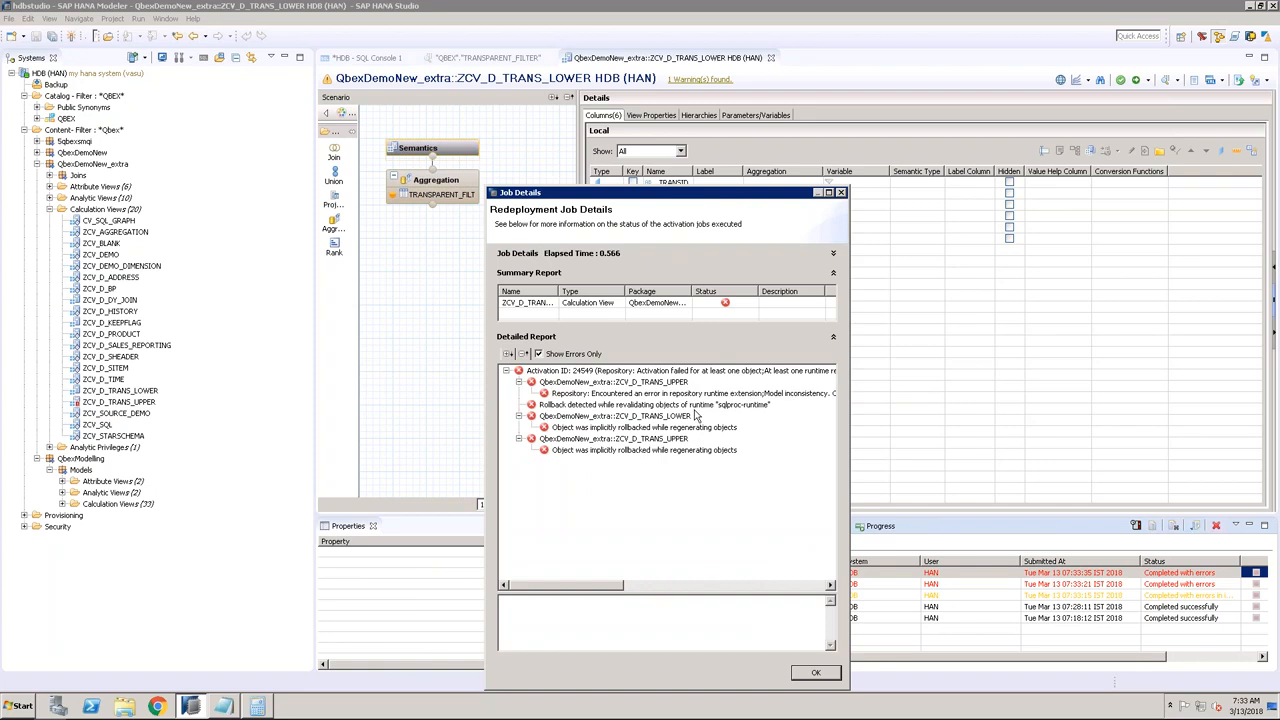
click(816, 674)
Step: Open ZCV_D_TRANS_UPPER and set Transparent Filter to True for the SALESPERSON column of the Aggregation_1 node
double_click(122, 404)
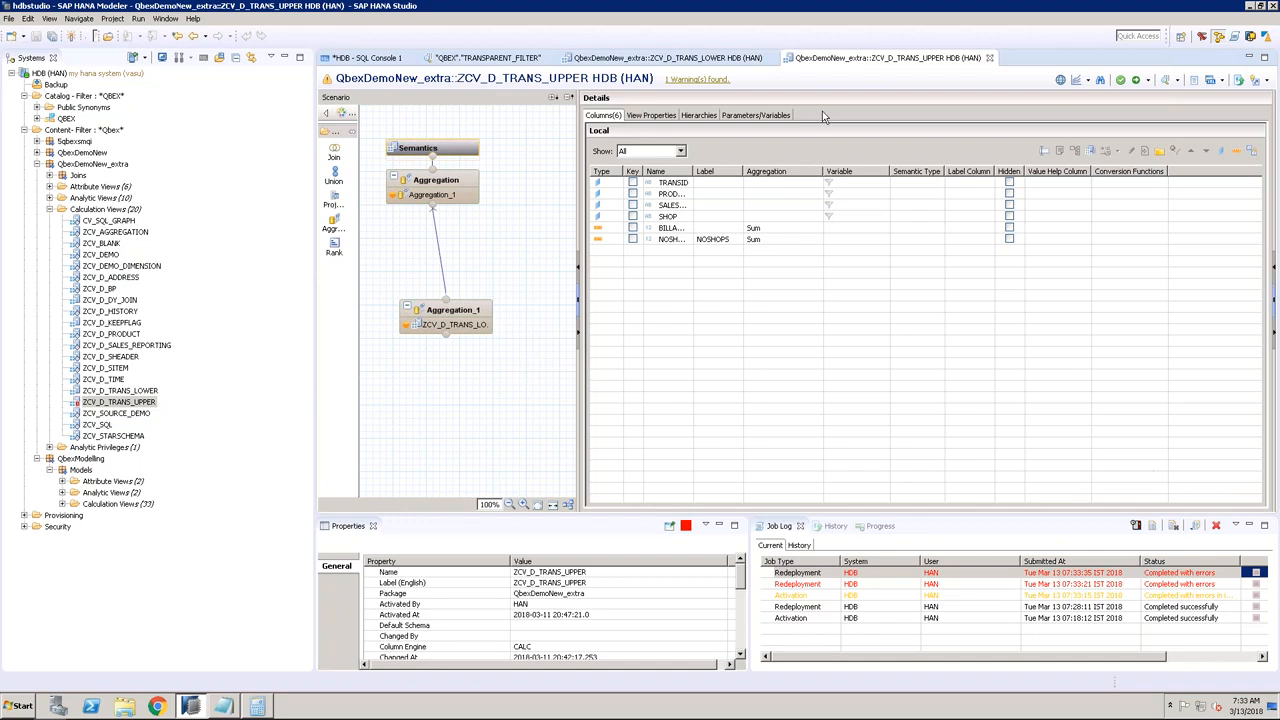
click(475, 314)
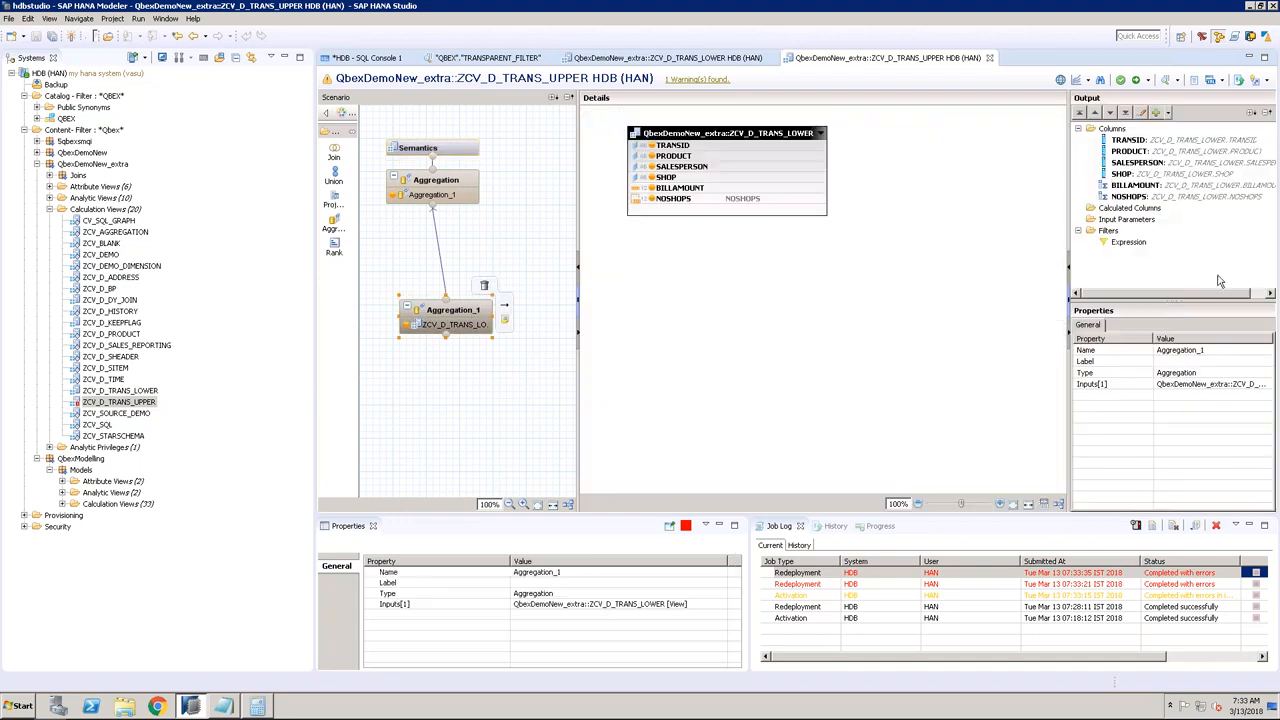
click(1150, 163)
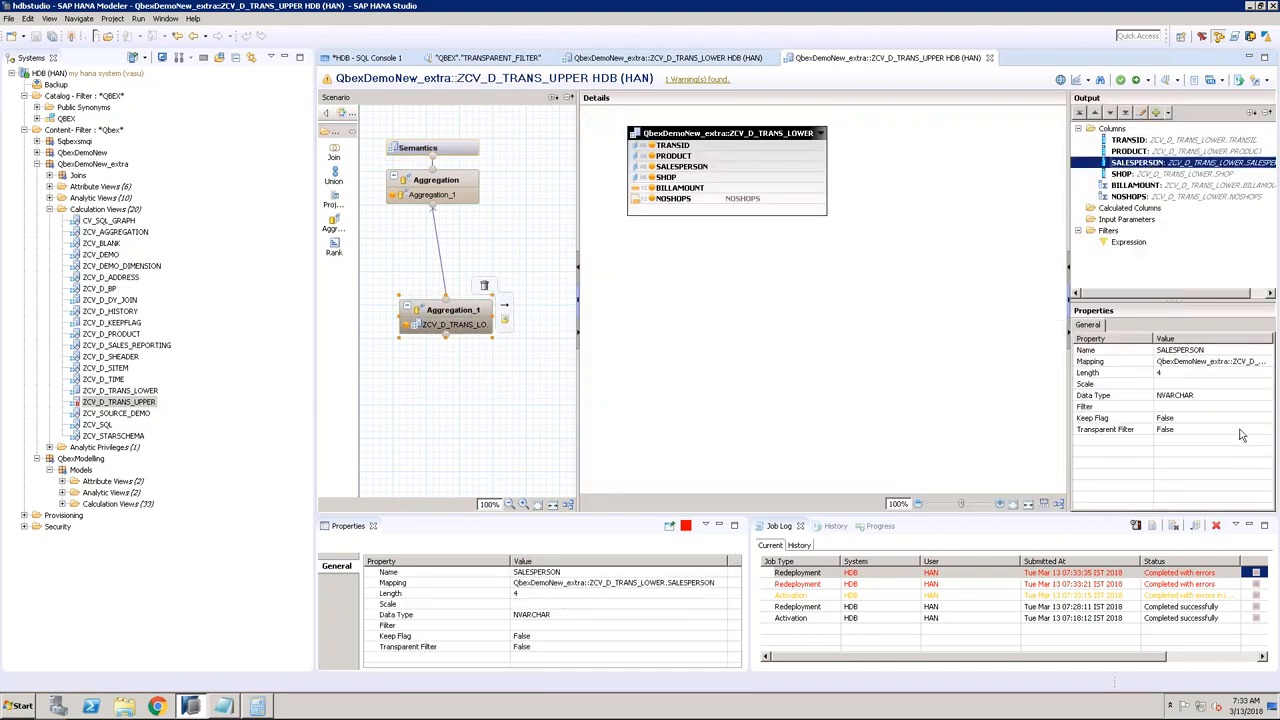
click(1240, 430)
click(1266, 432)
click(1200, 447)
Step: Set Transparent Filter to True for SALESPERSON in the top Aggregation node, and save and activate ZCV_D_TRANS_UPPER
click(464, 181)
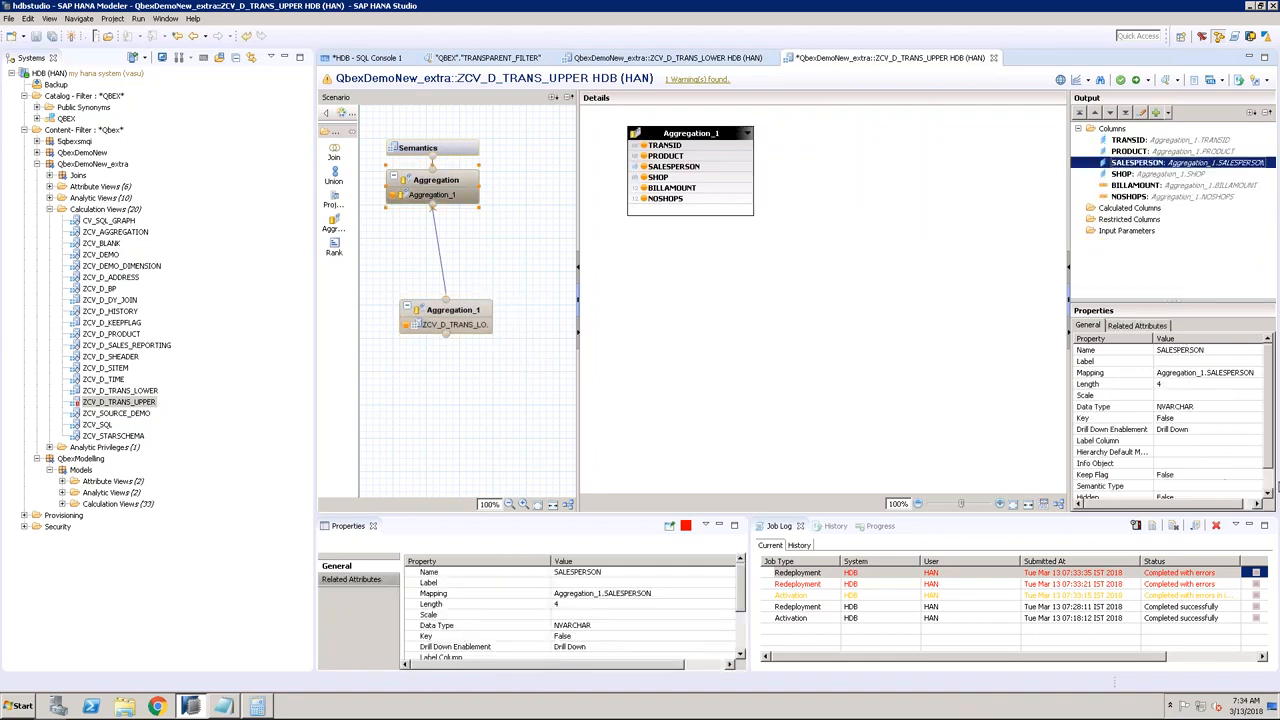
click(1269, 480)
click(1254, 486)
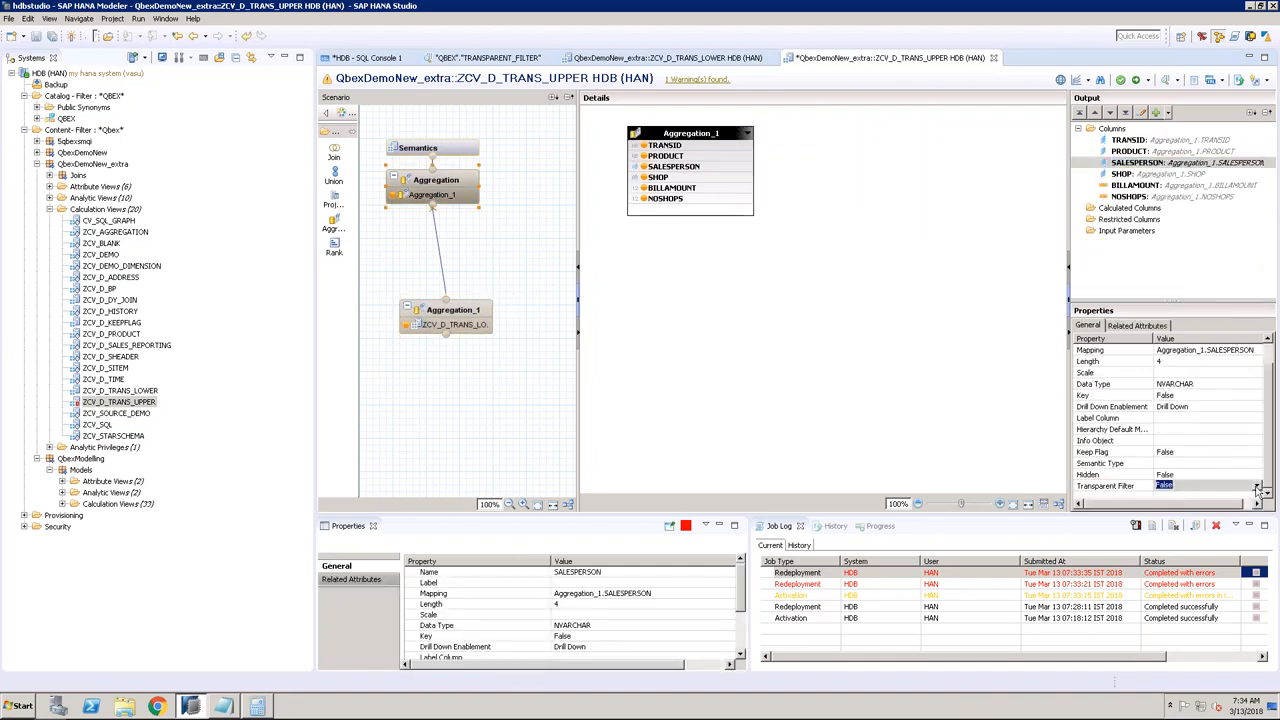
click(1256, 486)
click(1224, 498)
click(1136, 79)
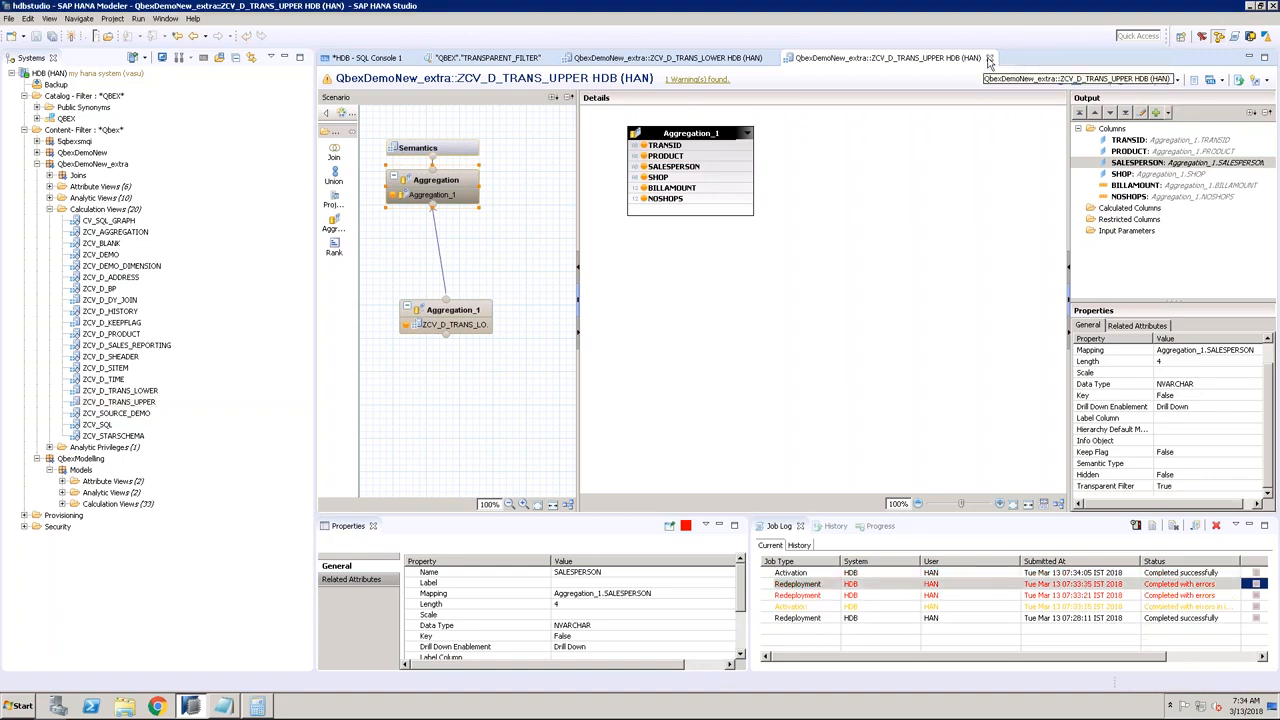
Step: Redeploy ZCV_D_TRANS_LOWER, followed by ZCV_D_TRANS_UPPER
click(625, 58)
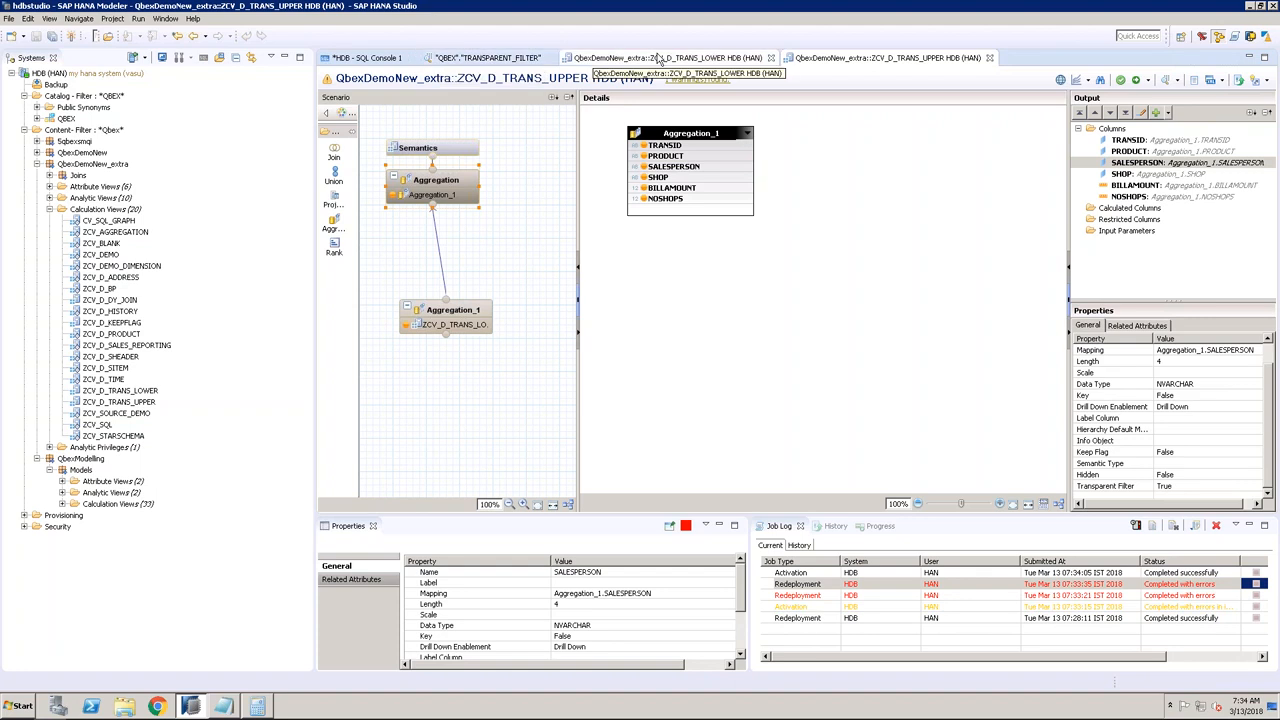
click(1136, 82)
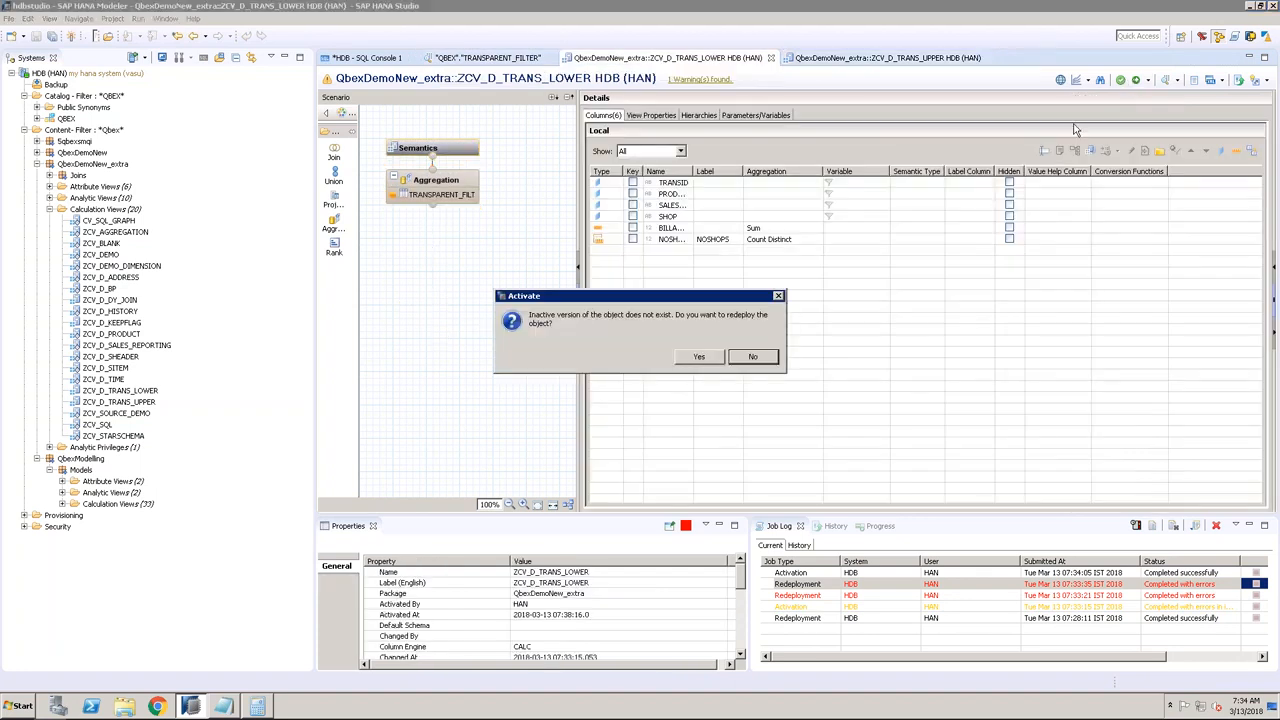
click(701, 362)
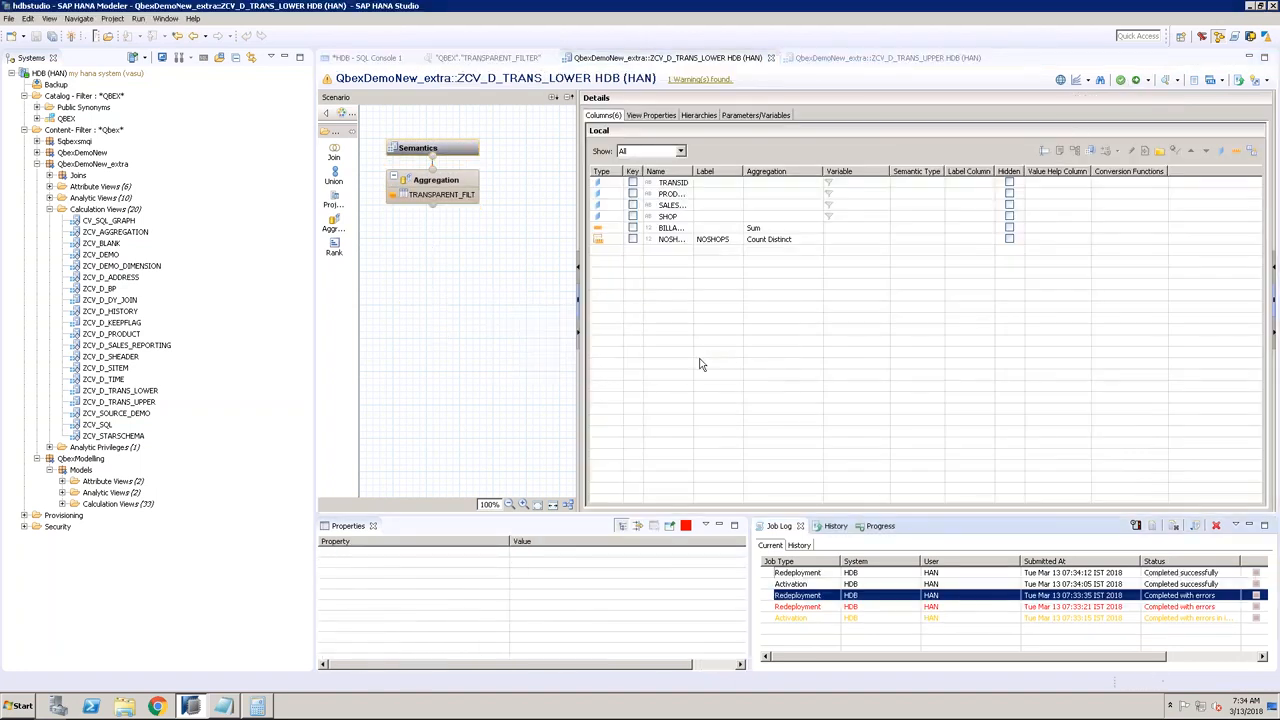
click(855, 58)
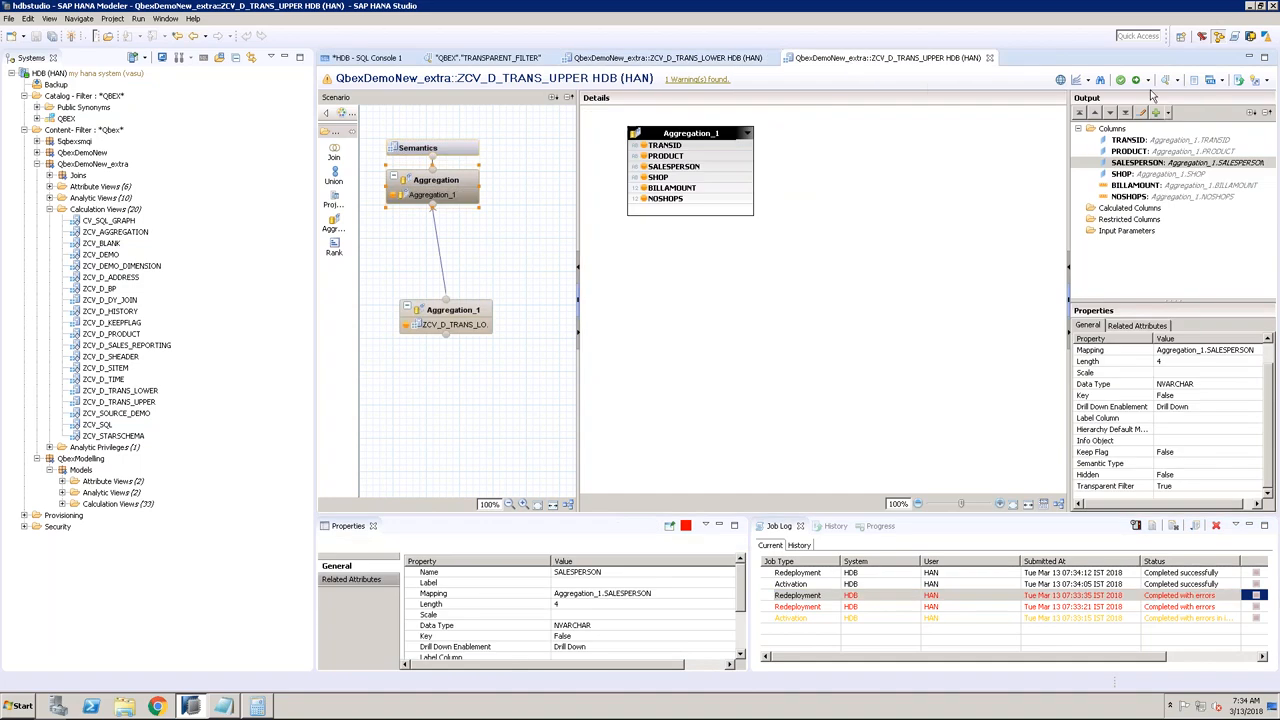
click(1136, 81)
click(699, 358)
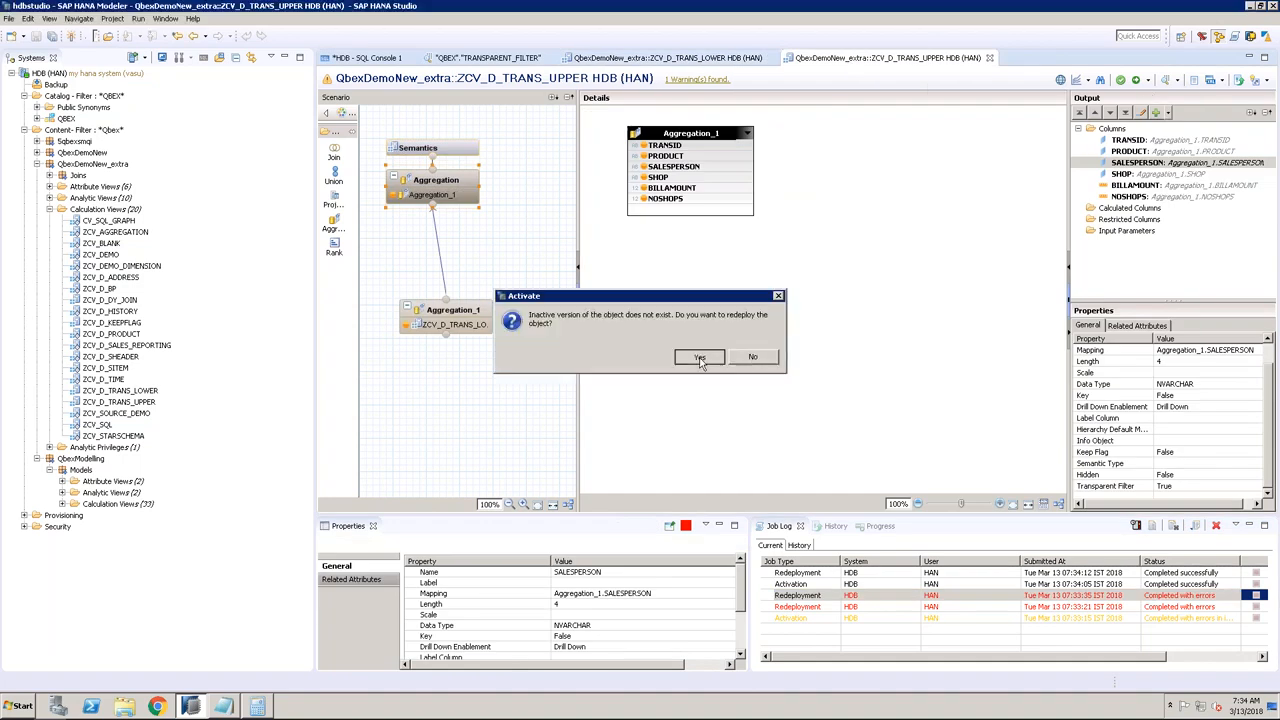
Step: Open the debug query of ZCV_D_TRANS_UPPER and reduce it to PRODUCT and SUM(NOSHOPS), grouped by PRODUCT only
click(1086, 81)
click(1102, 117)
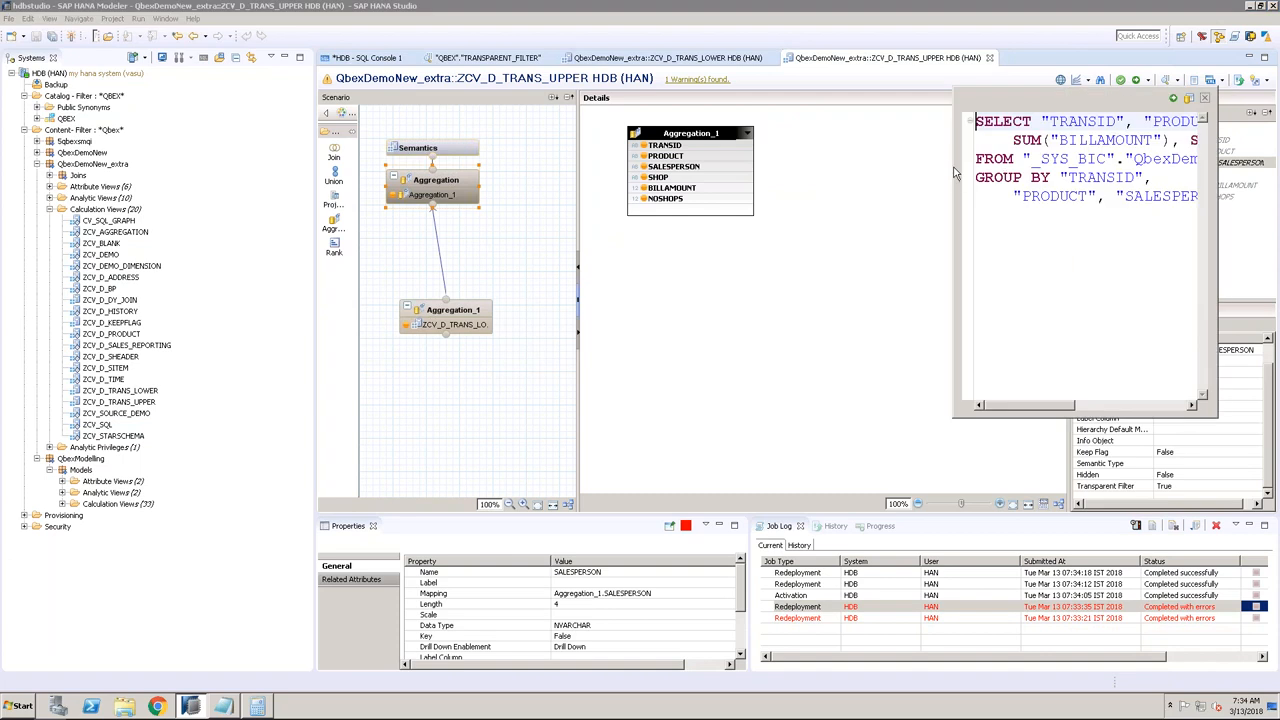
drag(954, 173, 493, 157)
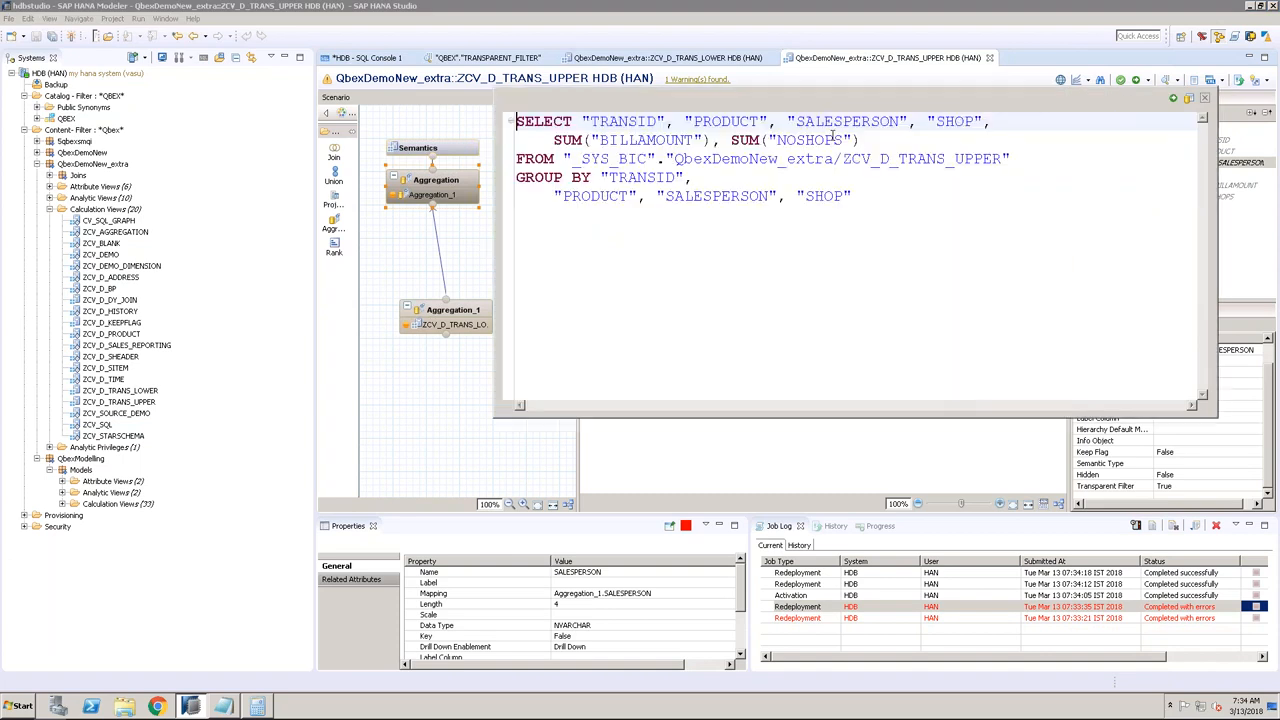
drag(684, 120, 581, 116)
key(Delete)
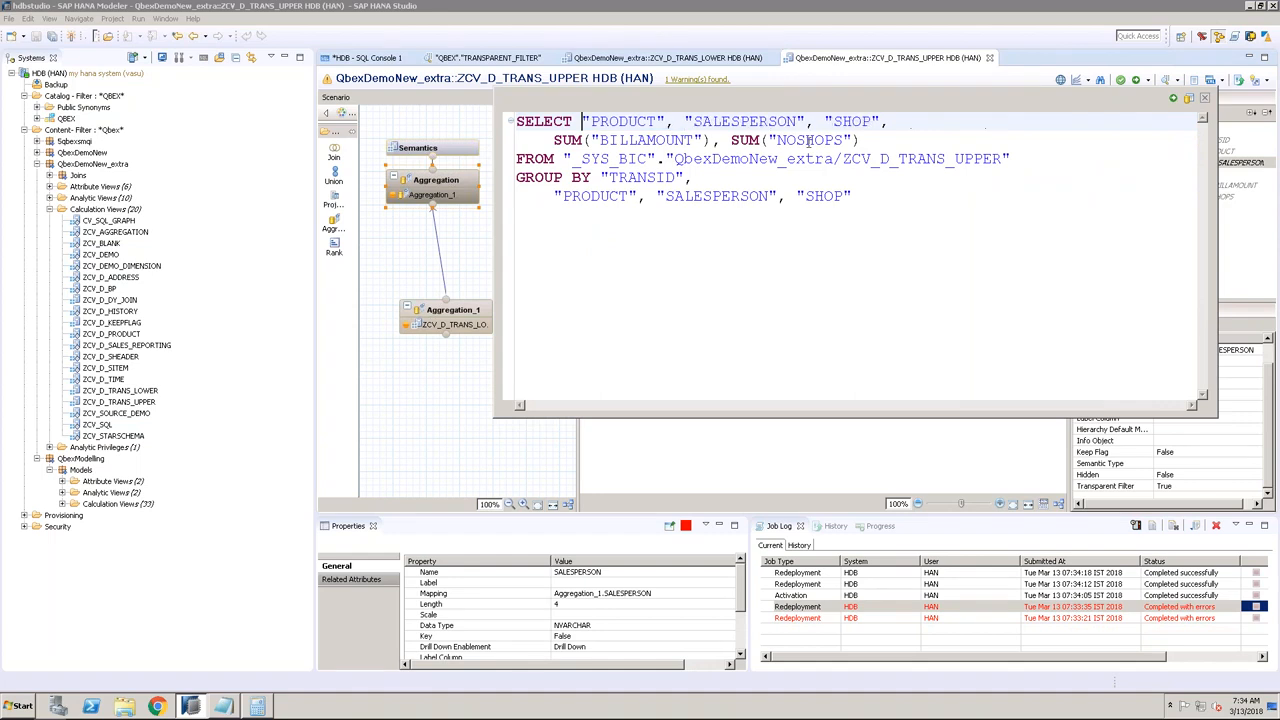
drag(665, 121, 729, 137)
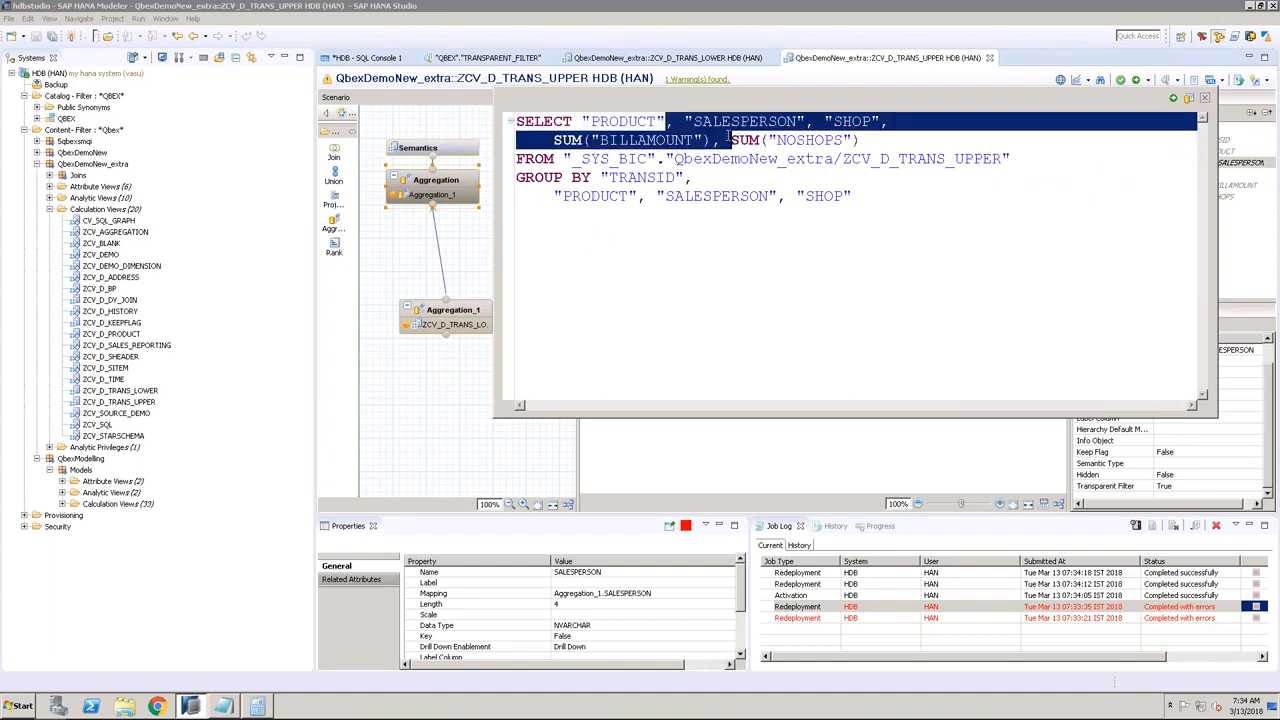
key(Delete)
text(,)
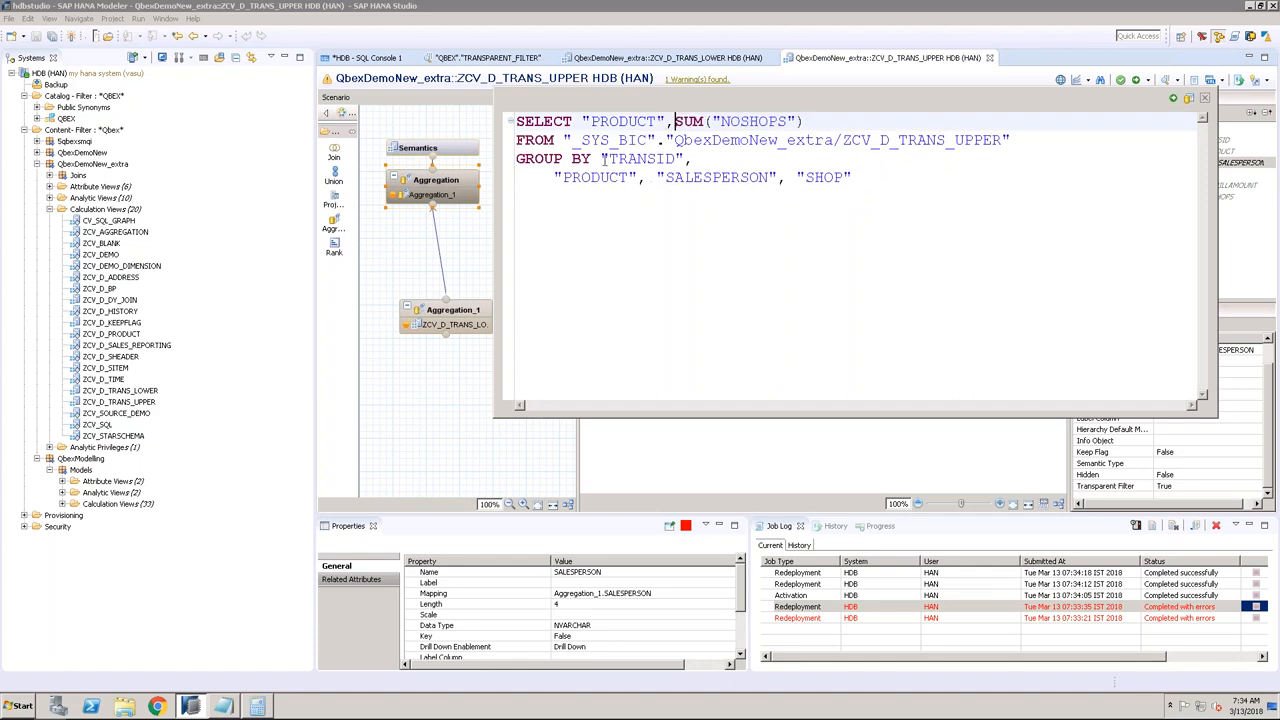
drag(601, 158, 855, 177)
key(Delete)
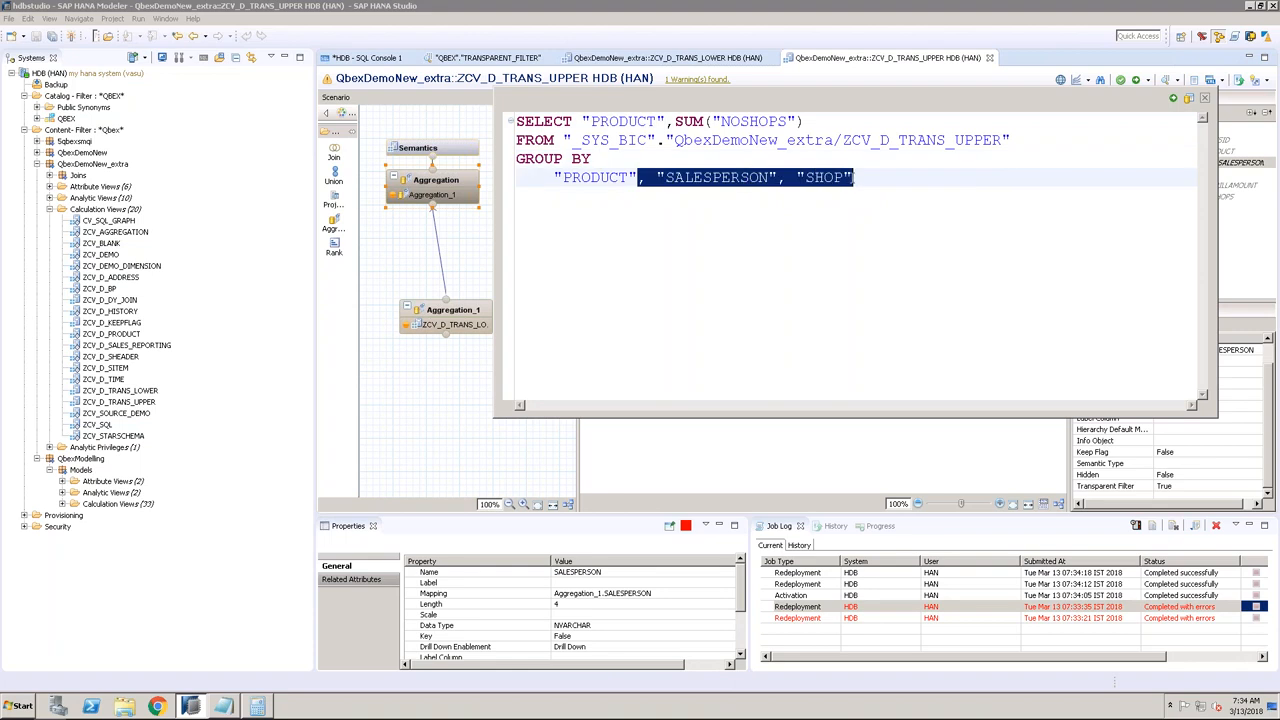
key(Delete)
Step: Insert an empty line between the FROM and GROUP BY clauses of the ZCV_D_TRANS_UPPER debug query
click(1057, 143)
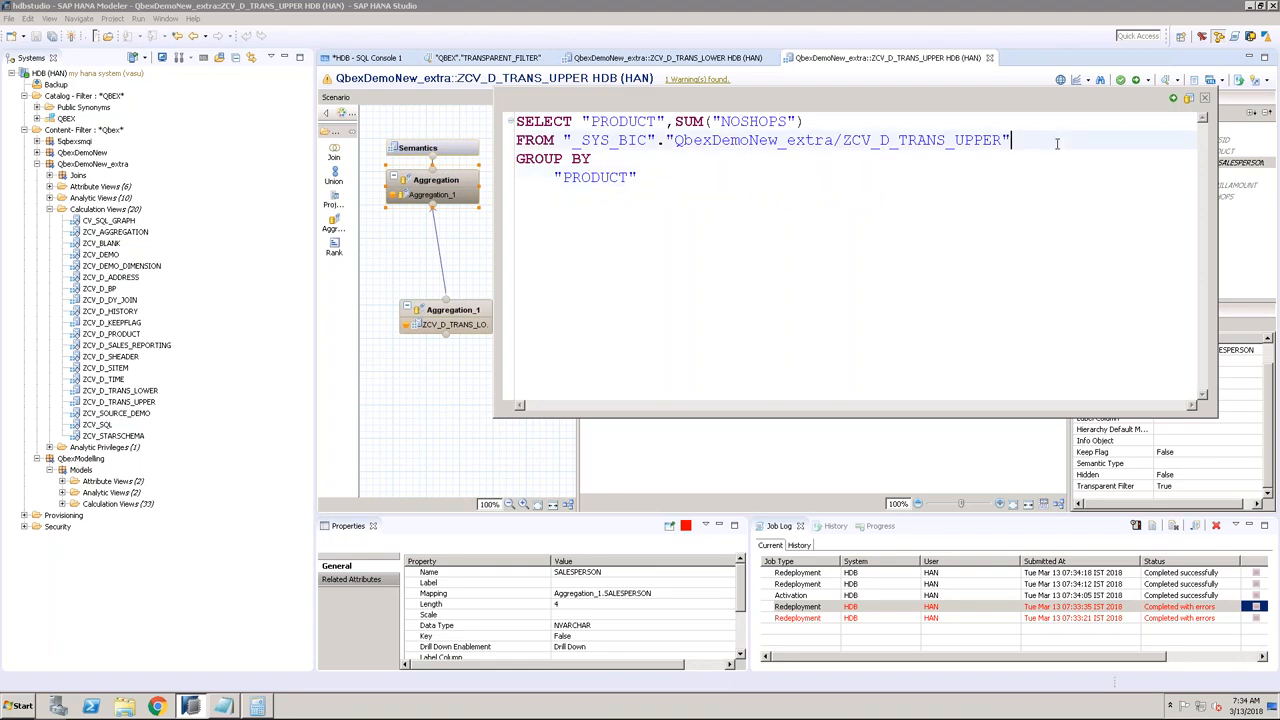
key(Return)
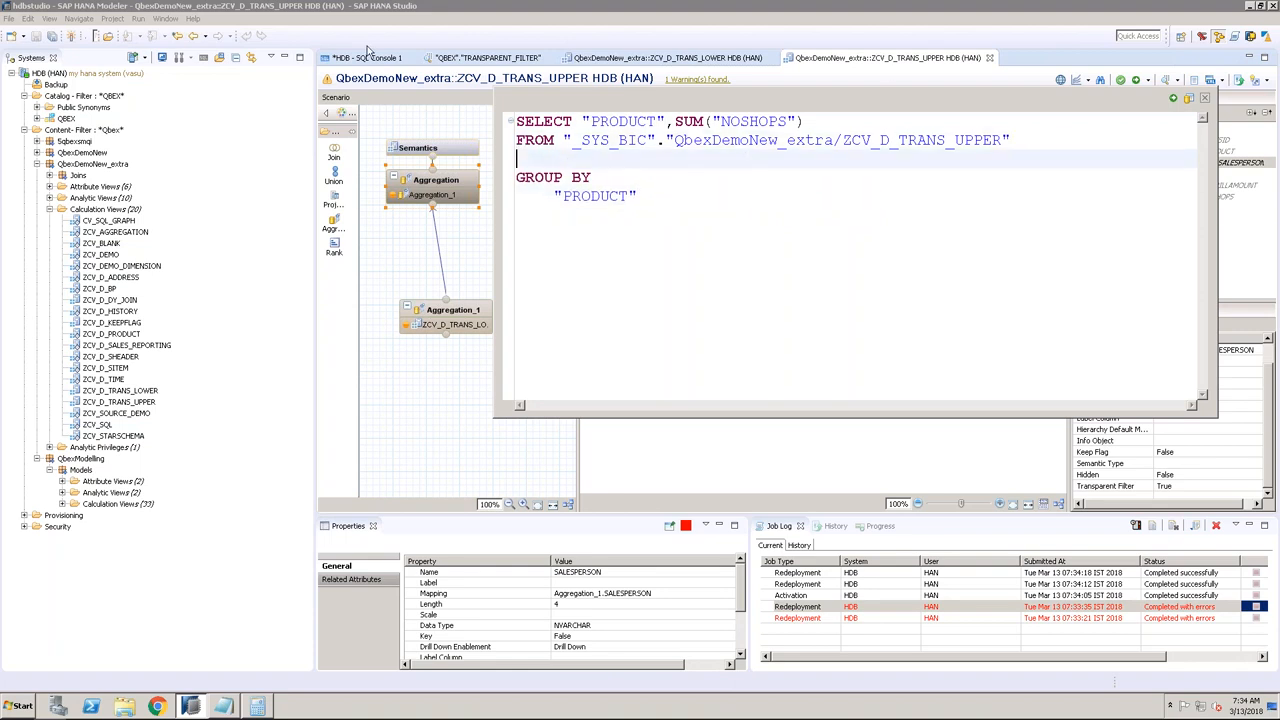
click(375, 62)
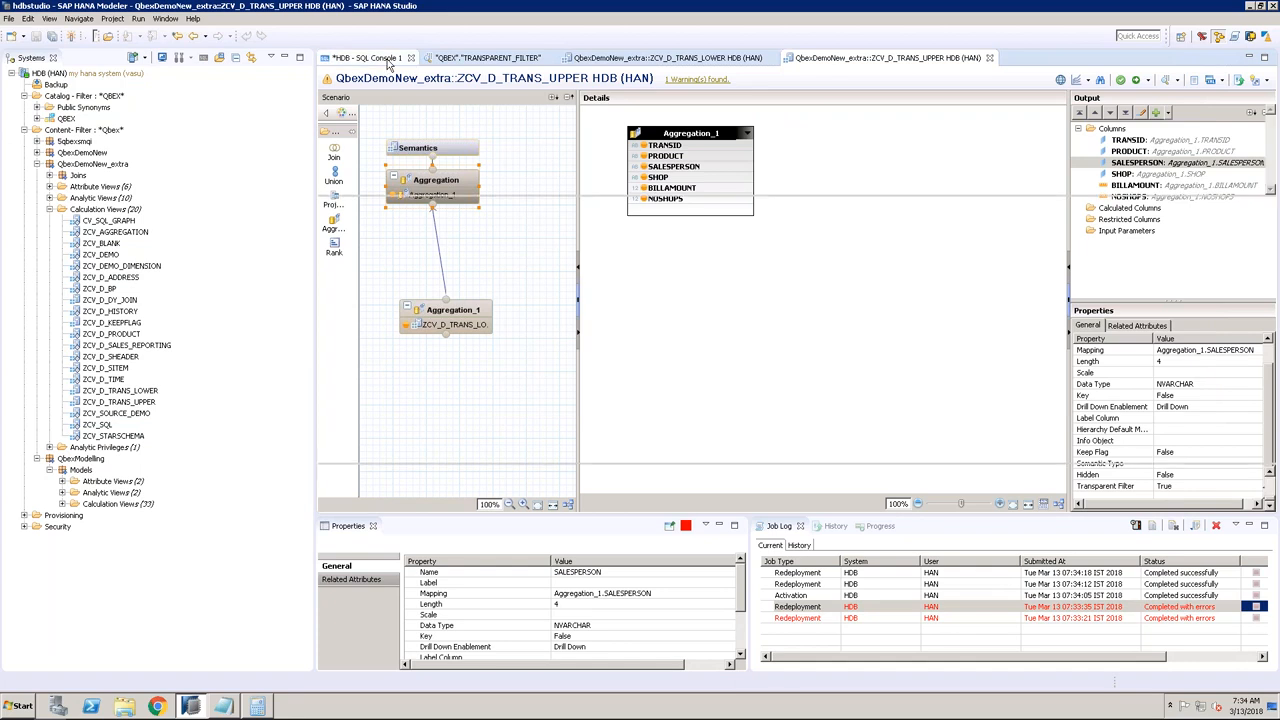
click(386, 61)
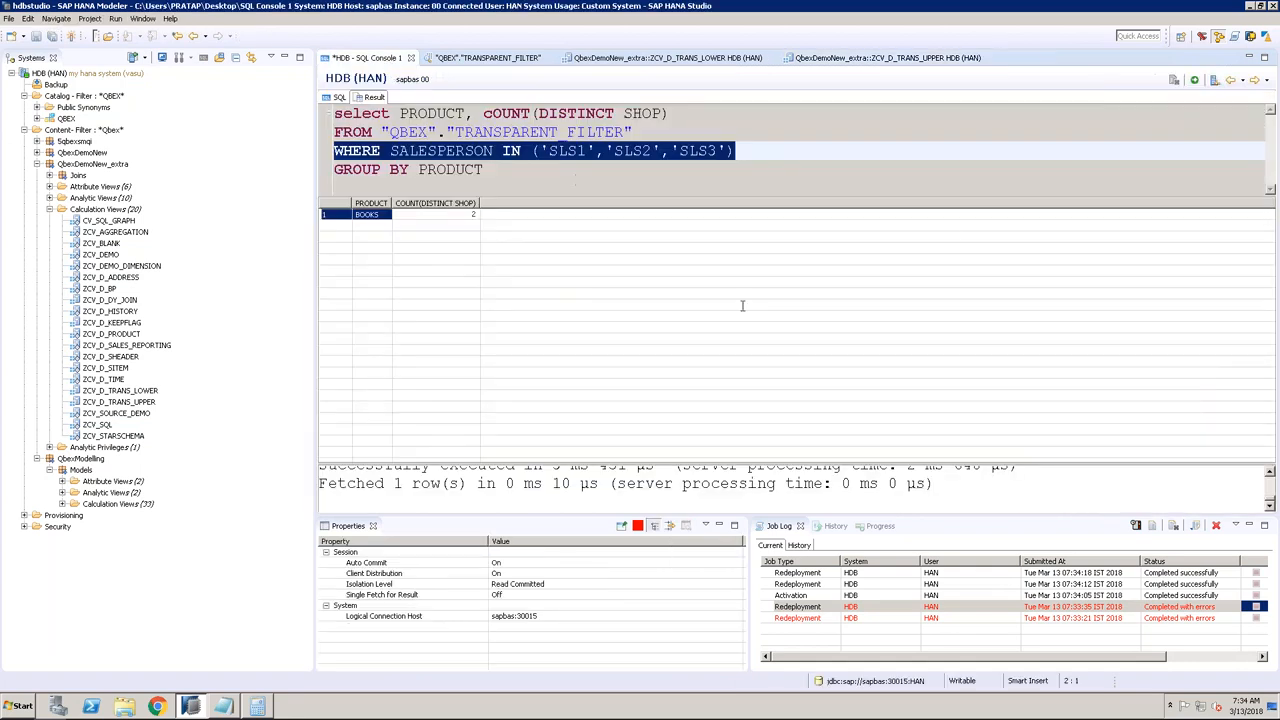
click(882, 57)
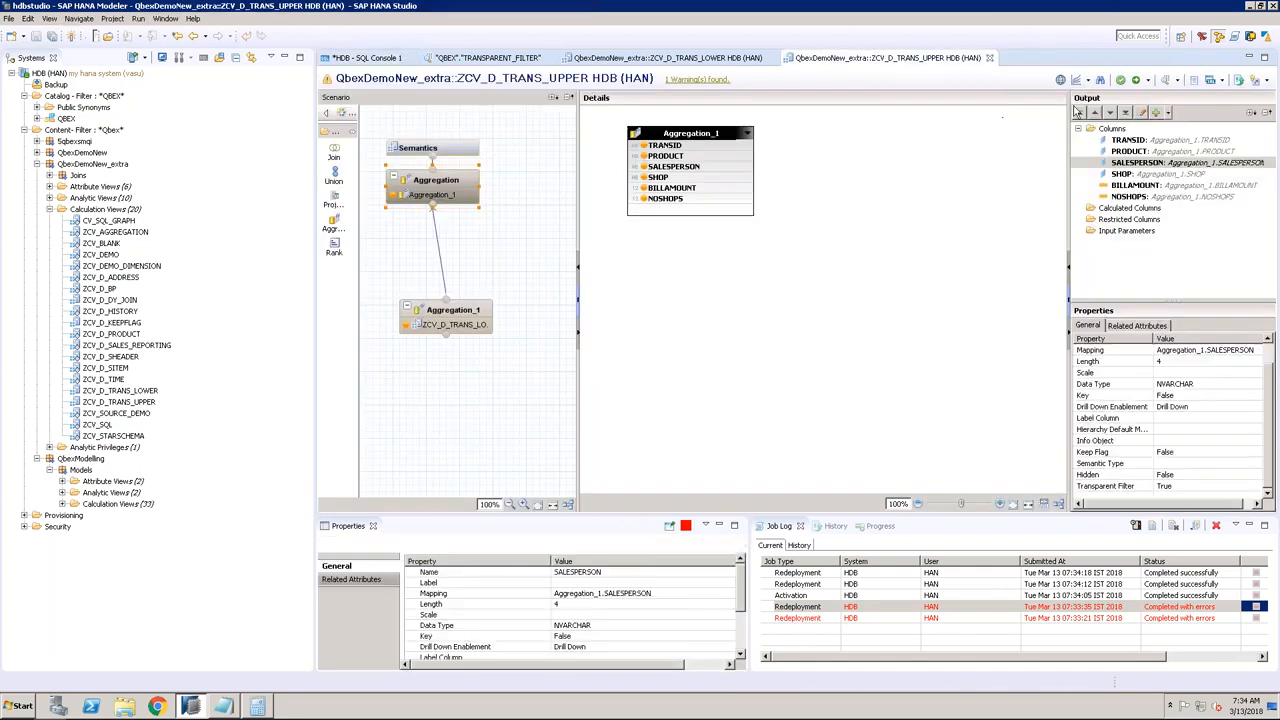
click(1084, 80)
click(1099, 115)
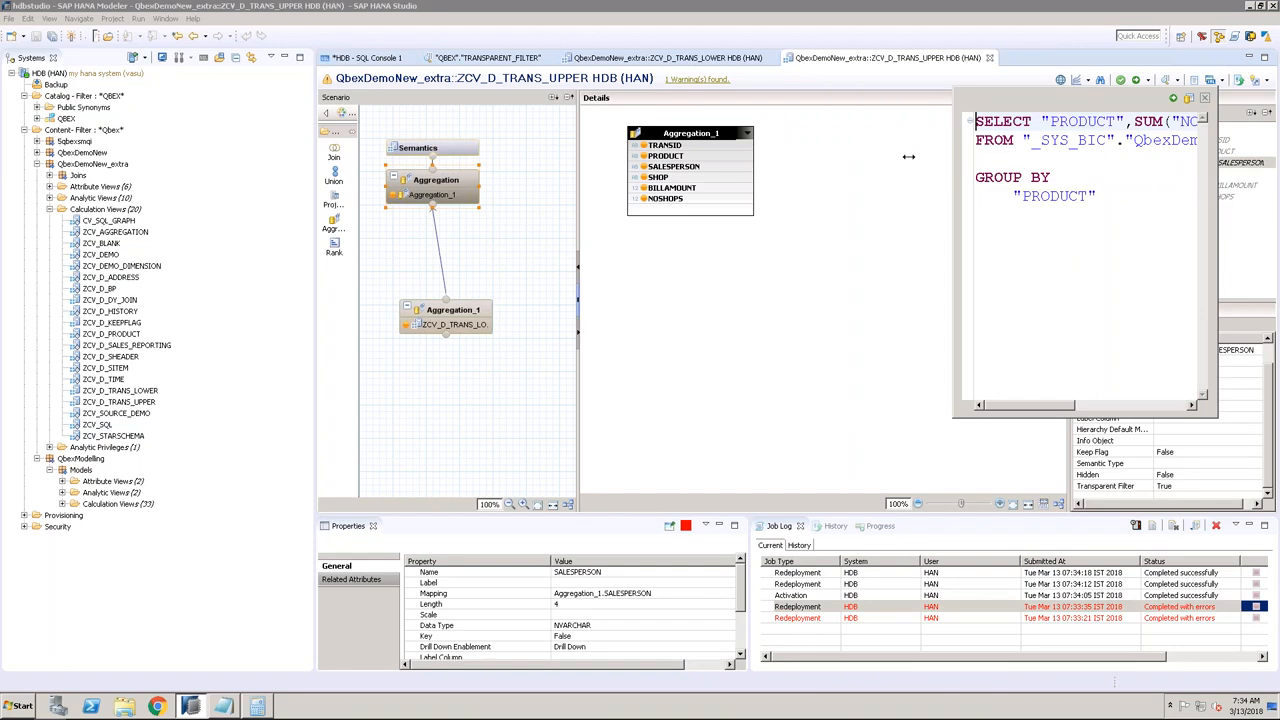
drag(955, 165, 676, 165)
click(773, 163)
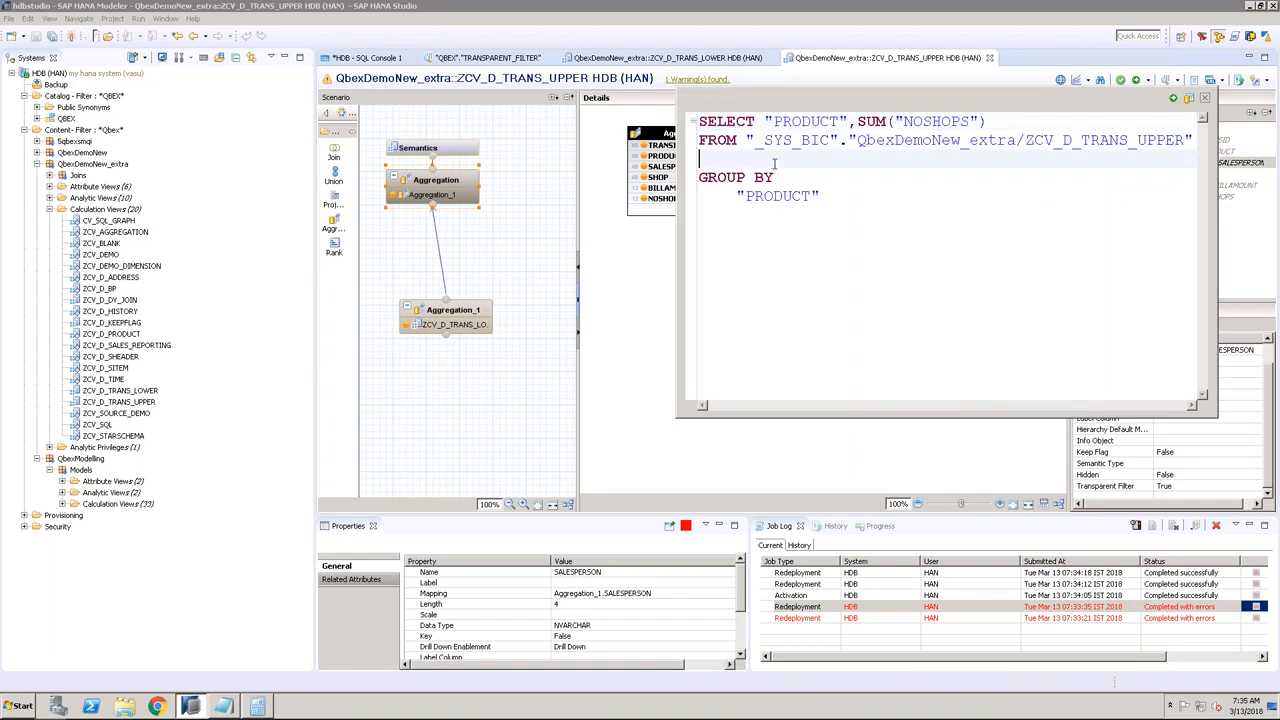
text(PRODUCT;COUNT(DISTINCT SHOP) BOOKS;2)
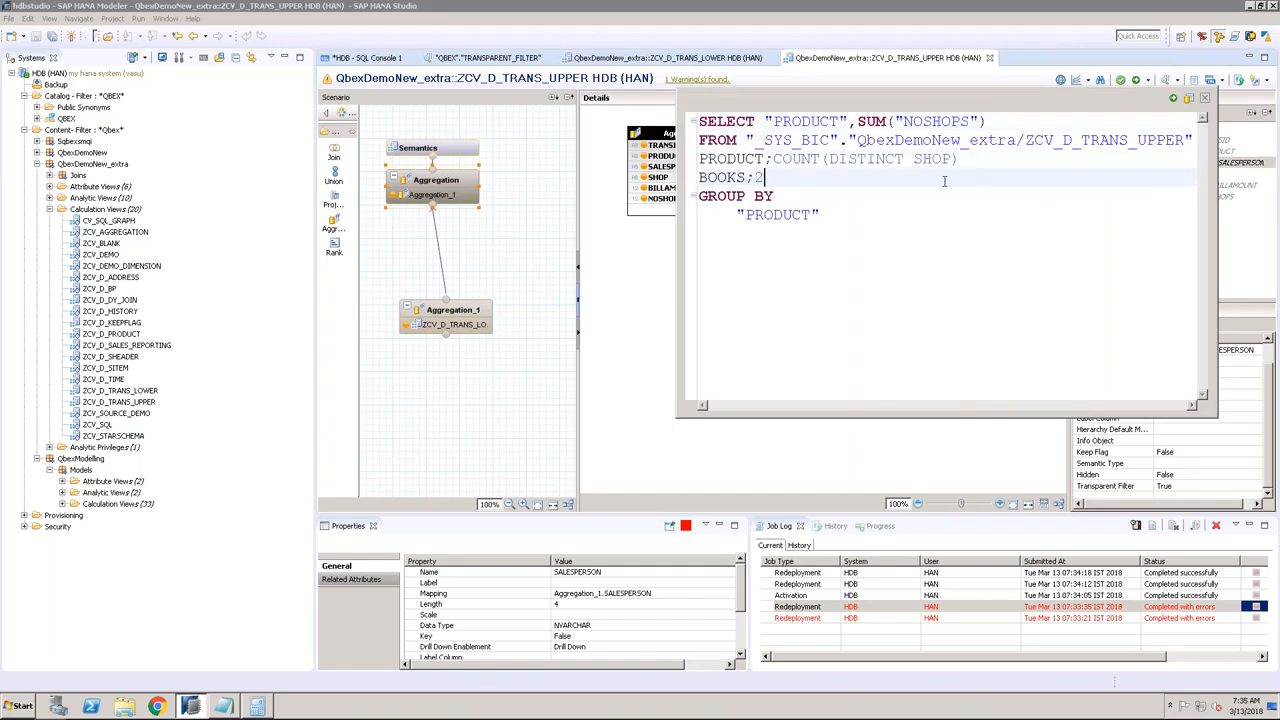
drag(765, 177, 699, 159)
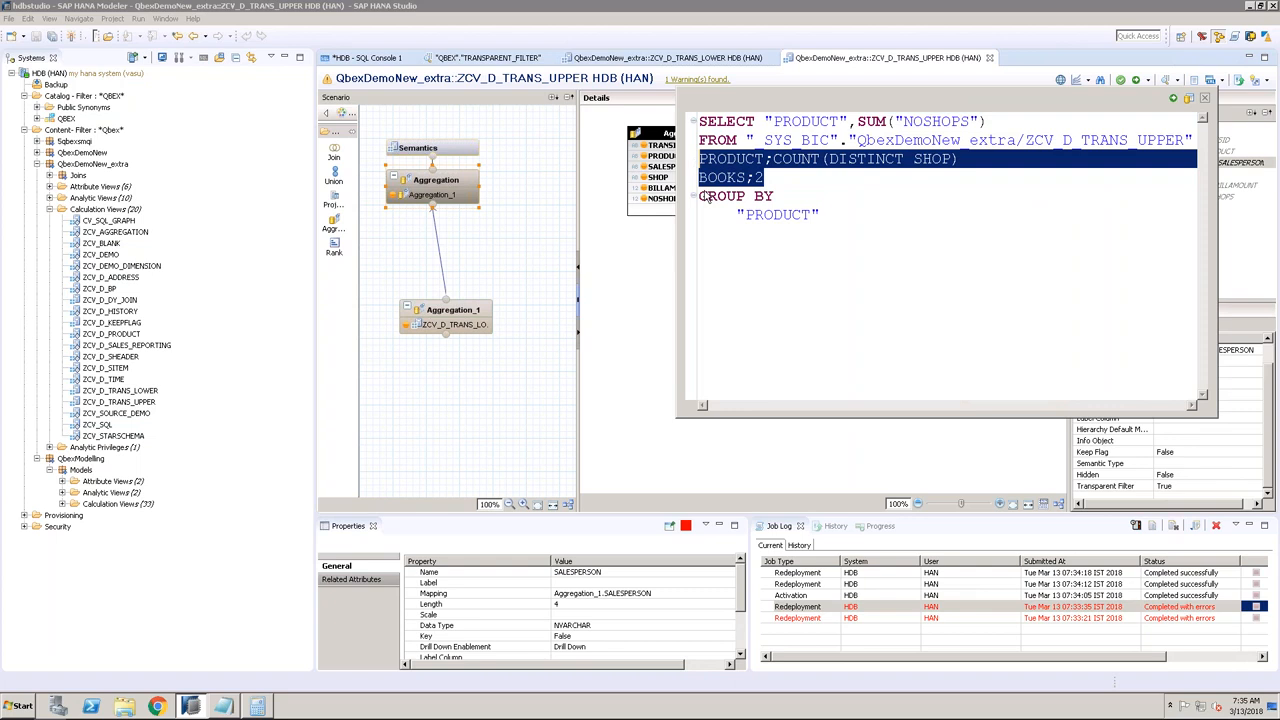
key(Delete)
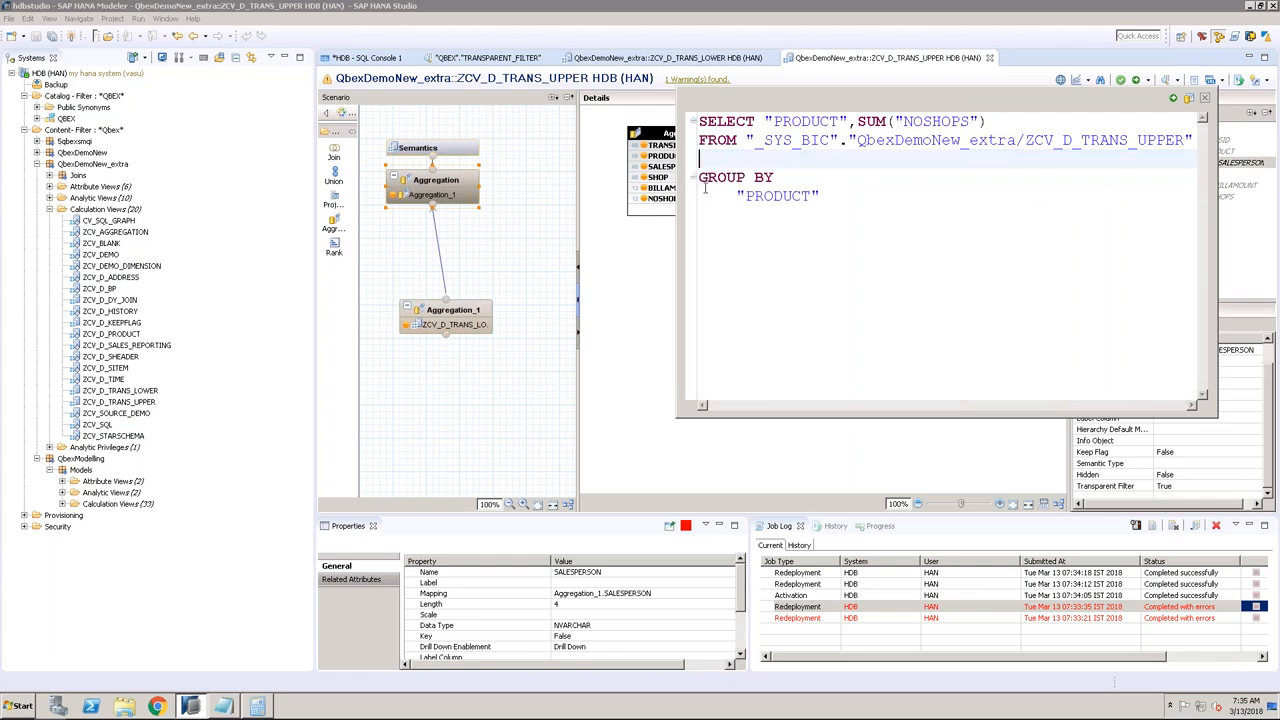
click(363, 57)
click(365, 57)
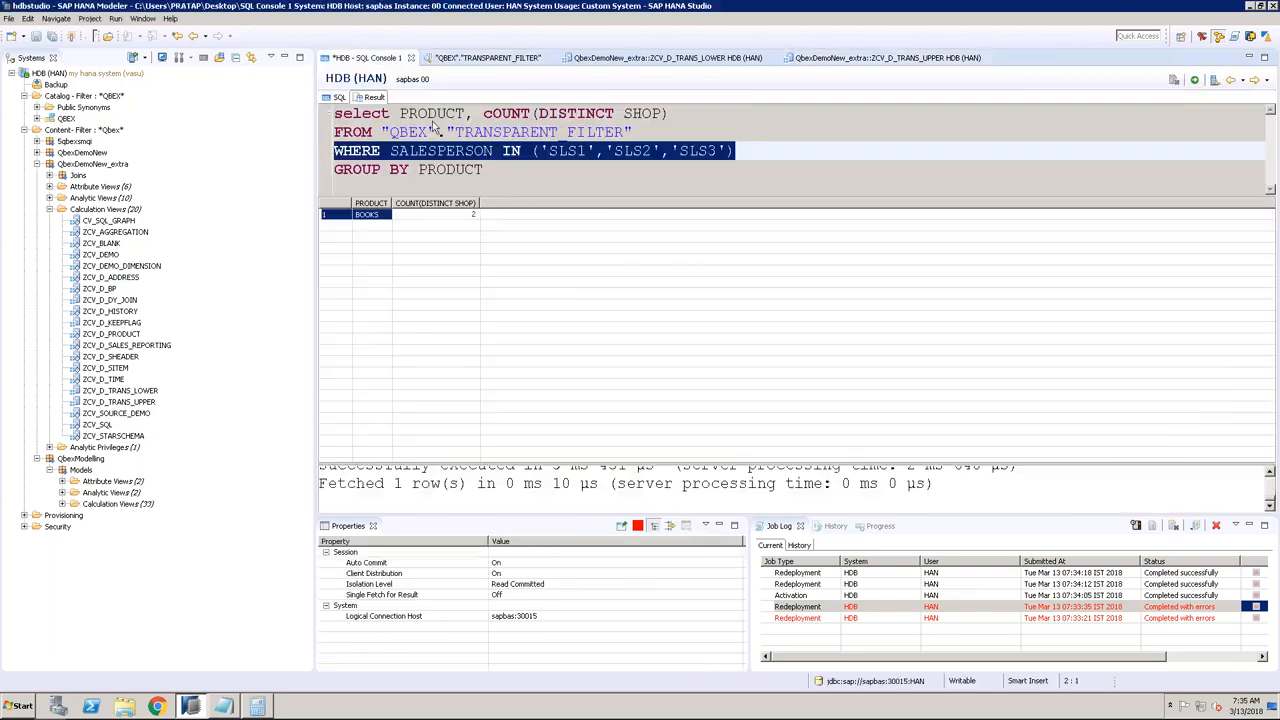
right_click(489, 153)
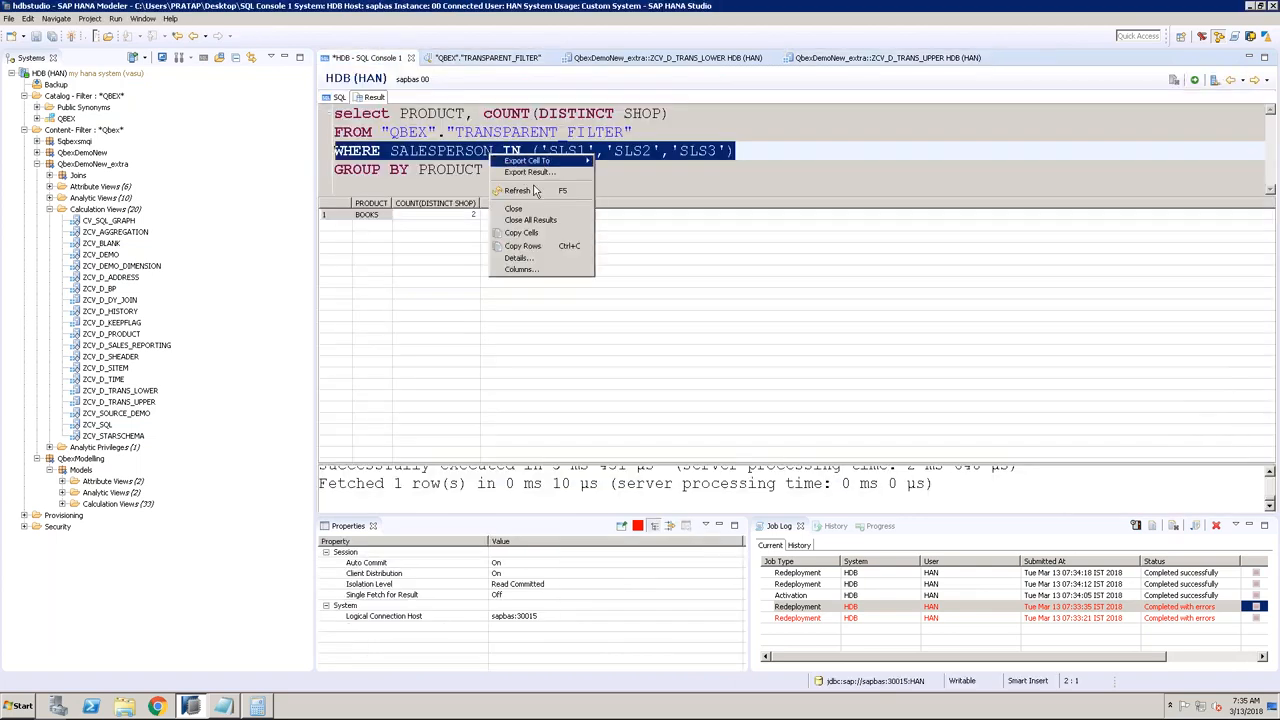
click(527, 233)
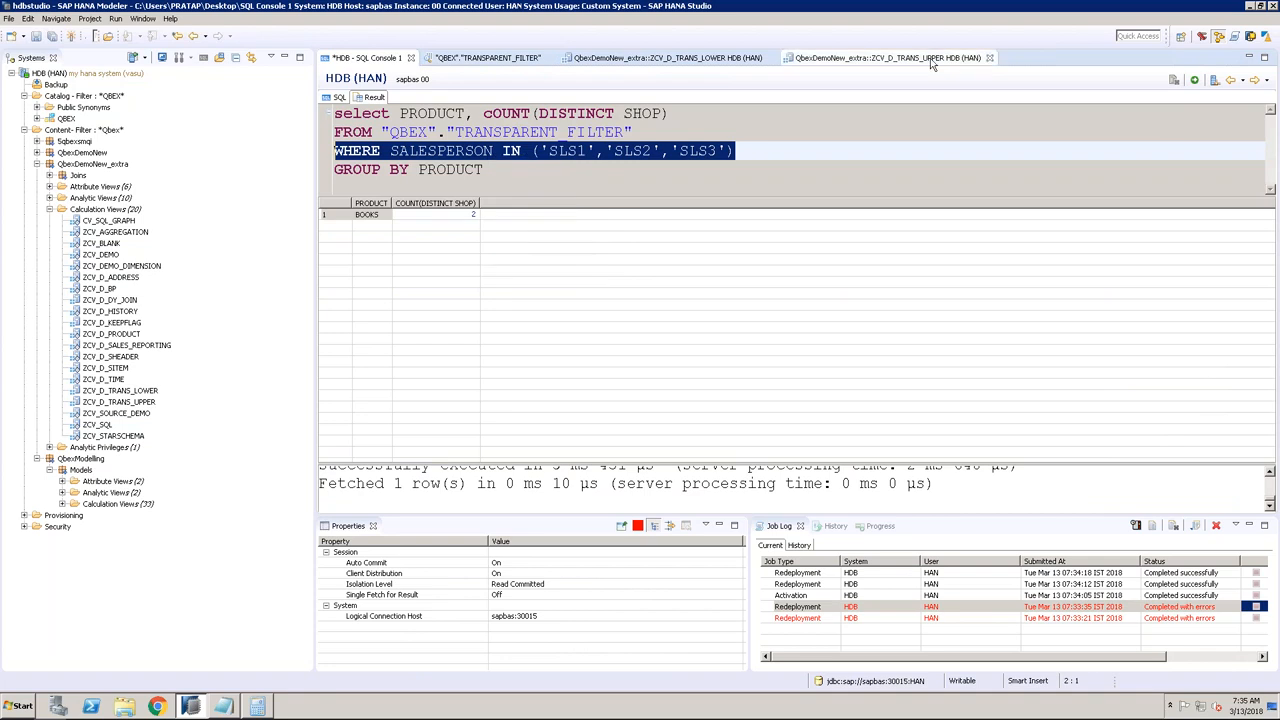
Step: Copy the line WHERE SALESPERSON IN ('SLS1','SLS2','SLS3') from the query in the SQL console
click(340, 98)
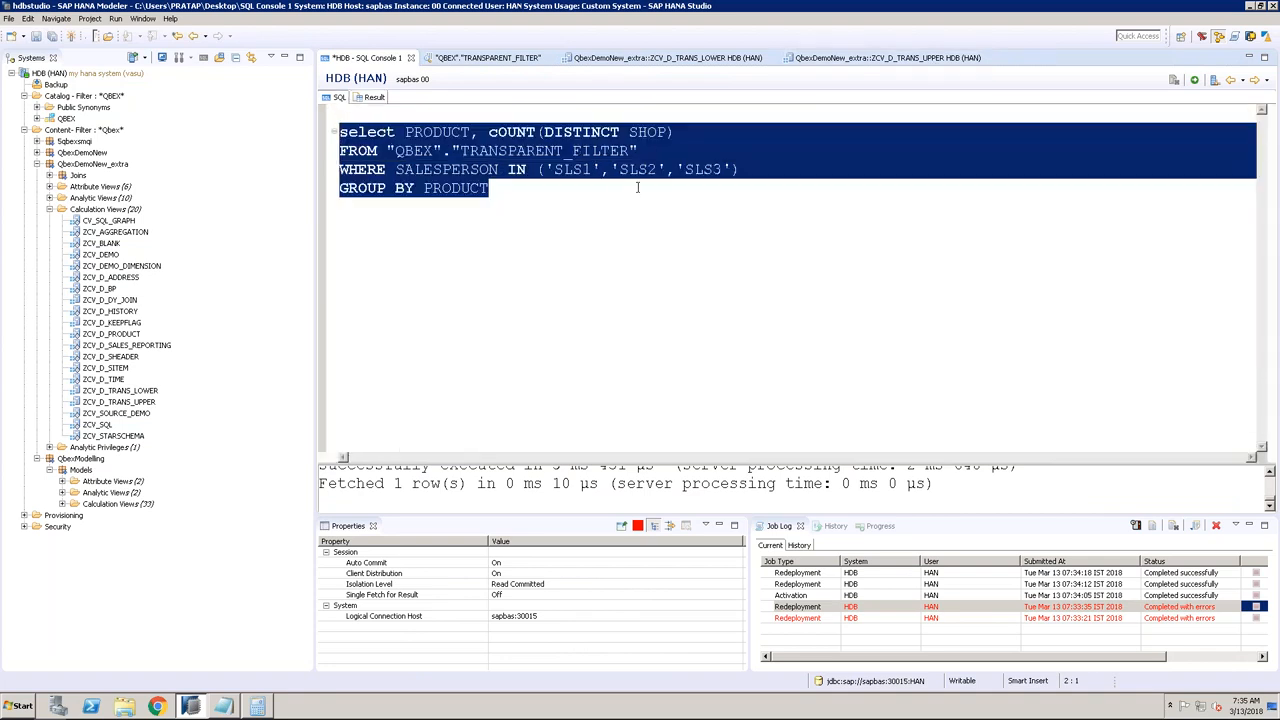
click(768, 183)
drag(740, 170, 360, 170)
right_click(362, 170)
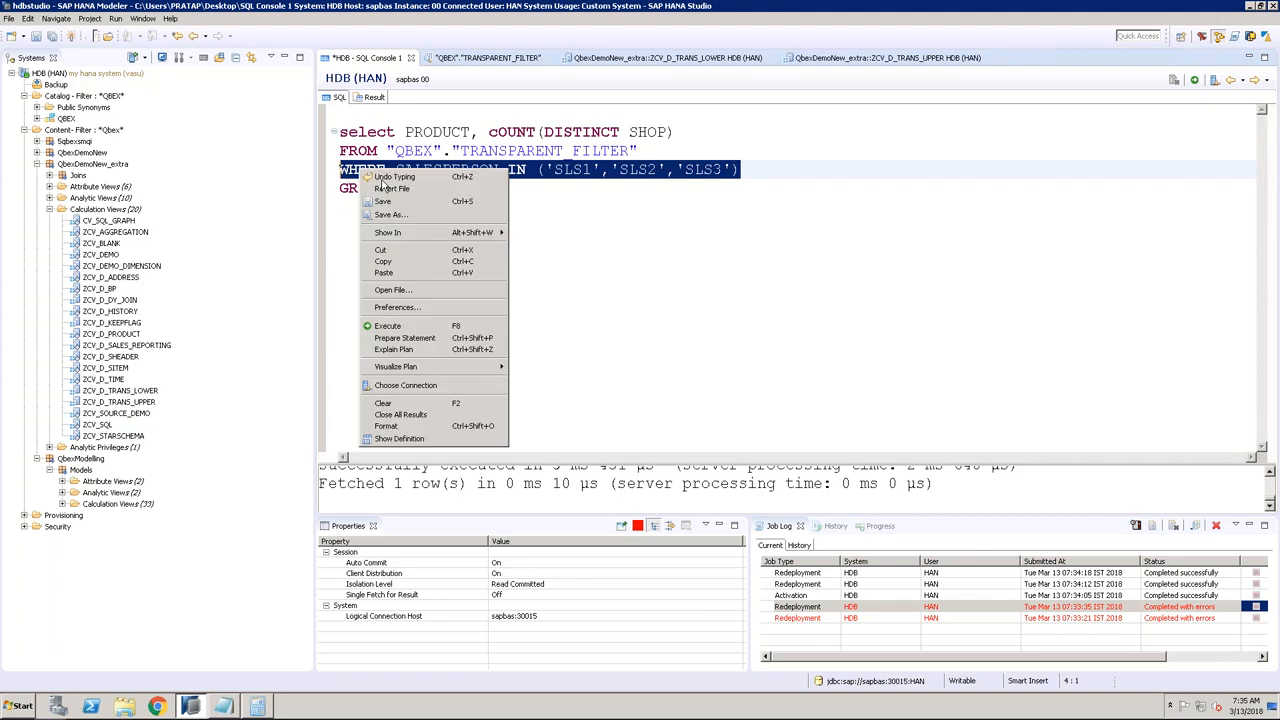
click(400, 268)
Step: Paste the copied SALESPERSON filter above GROUP BY in the ZCV_D_TRANS_UPPER debug query and start the debug session
click(865, 58)
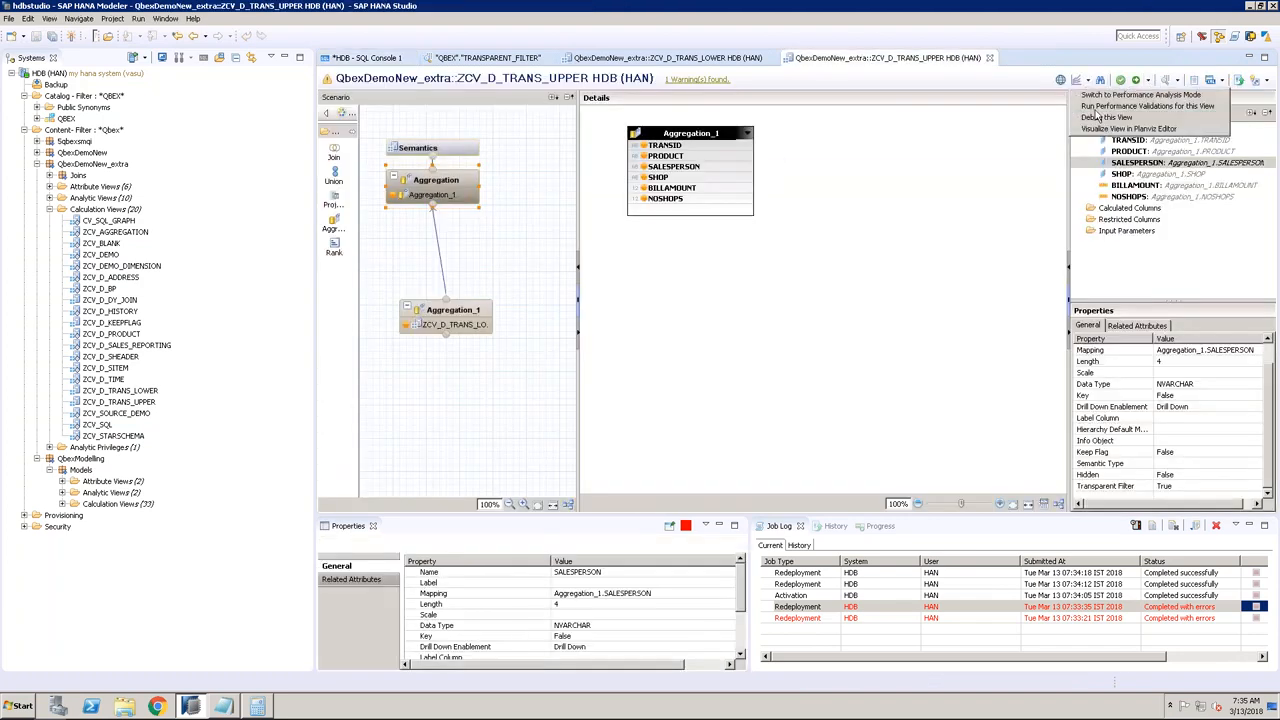
click(1097, 80)
click(1023, 159)
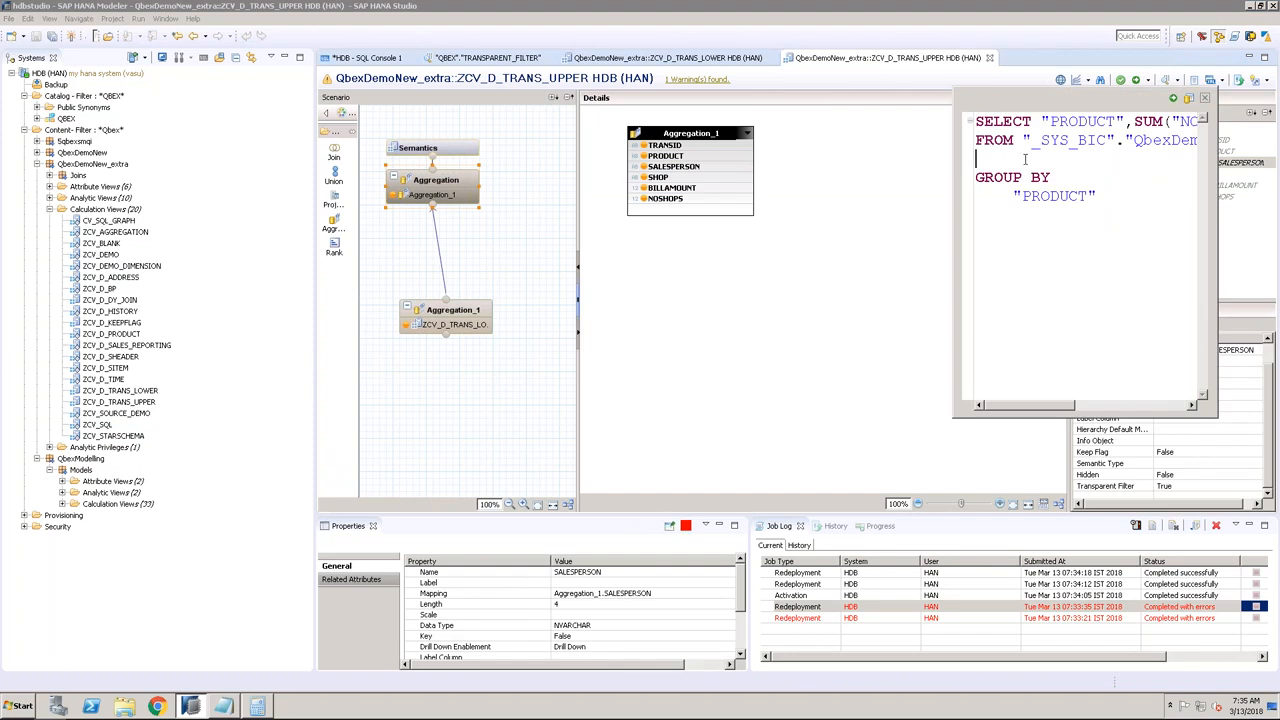
key(ctrl+v)
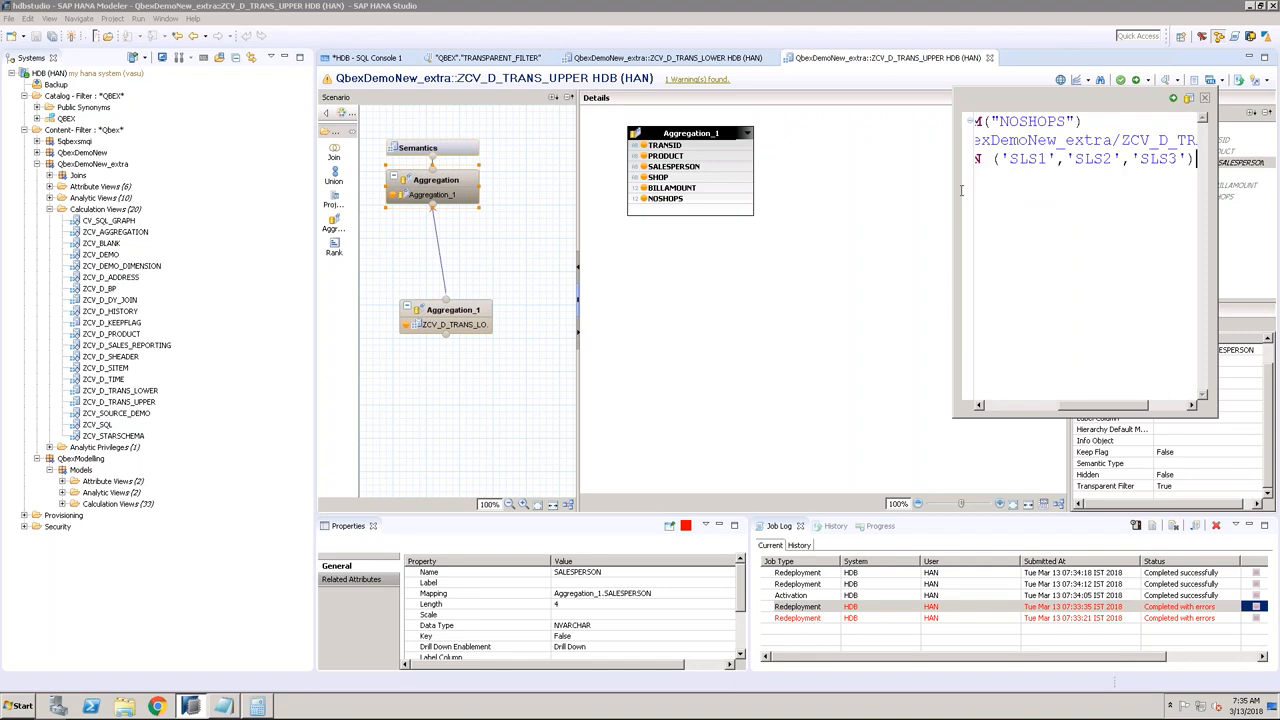
drag(955, 177, 660, 177)
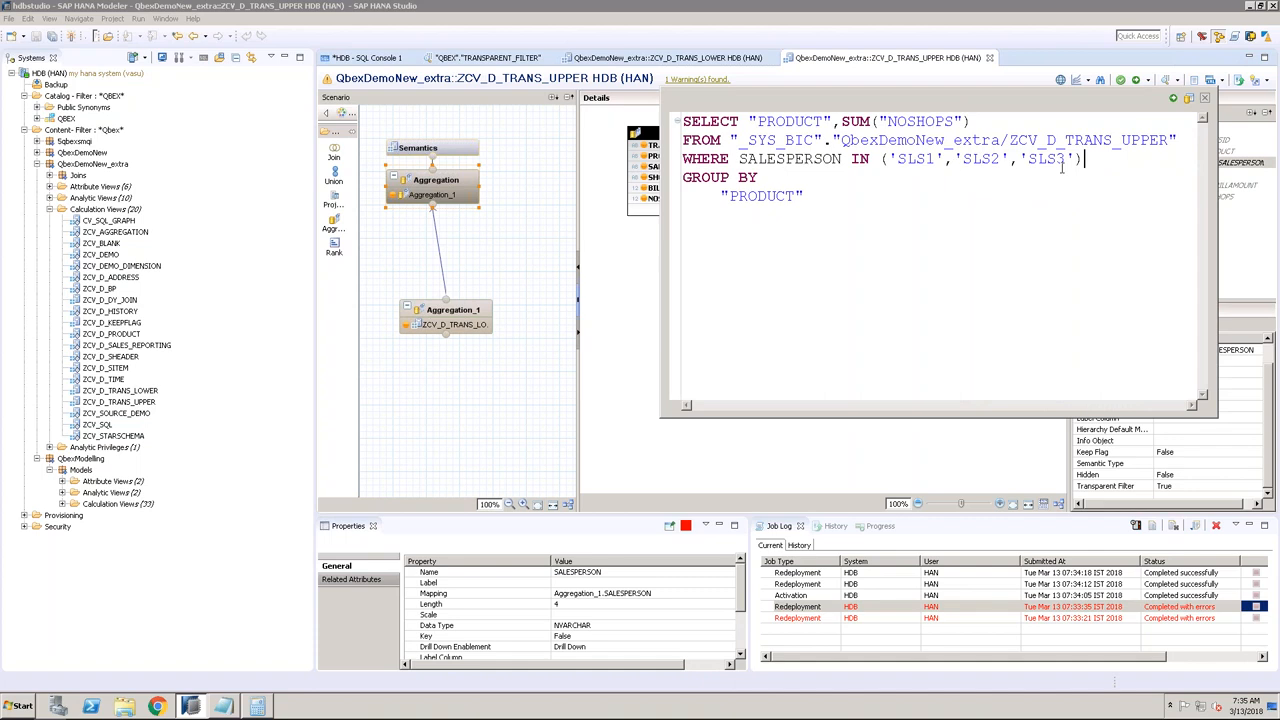
click(1173, 98)
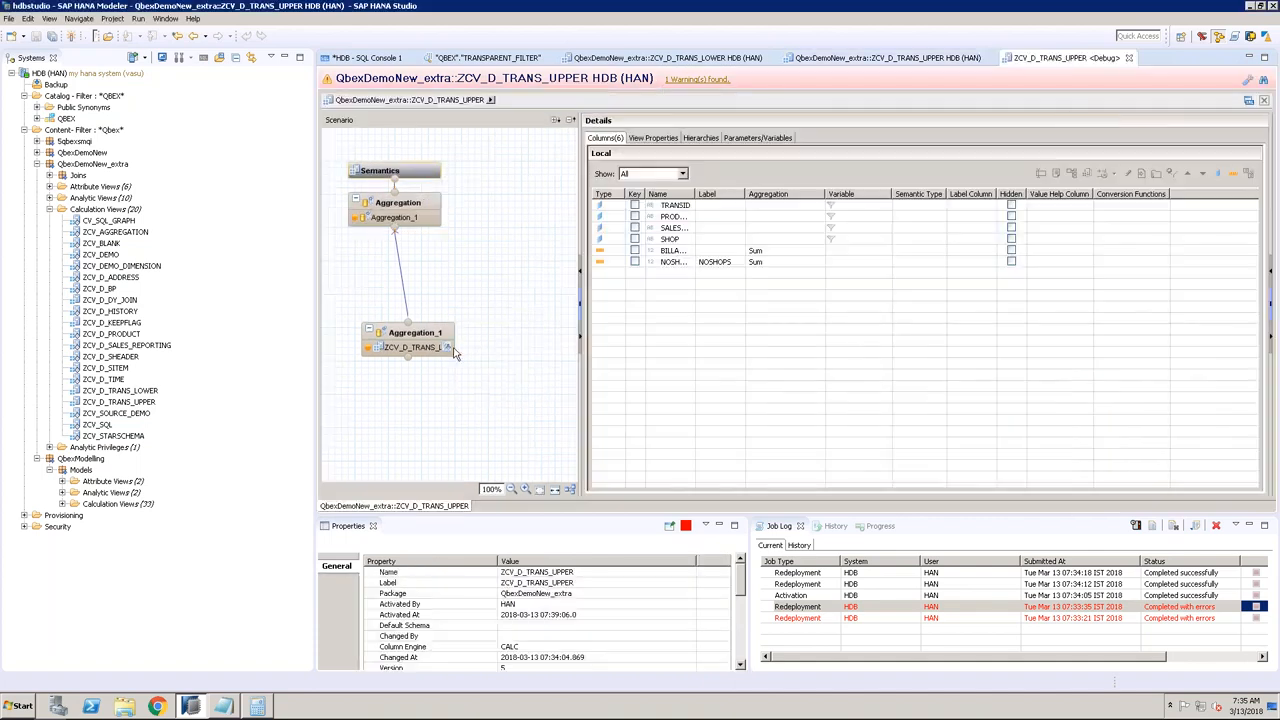
Step: Drill into ZCV_D_TRANS_LOWER from Aggregation_1, examine the filter in its Aggregation node's default query, and execute that query
click(447, 348)
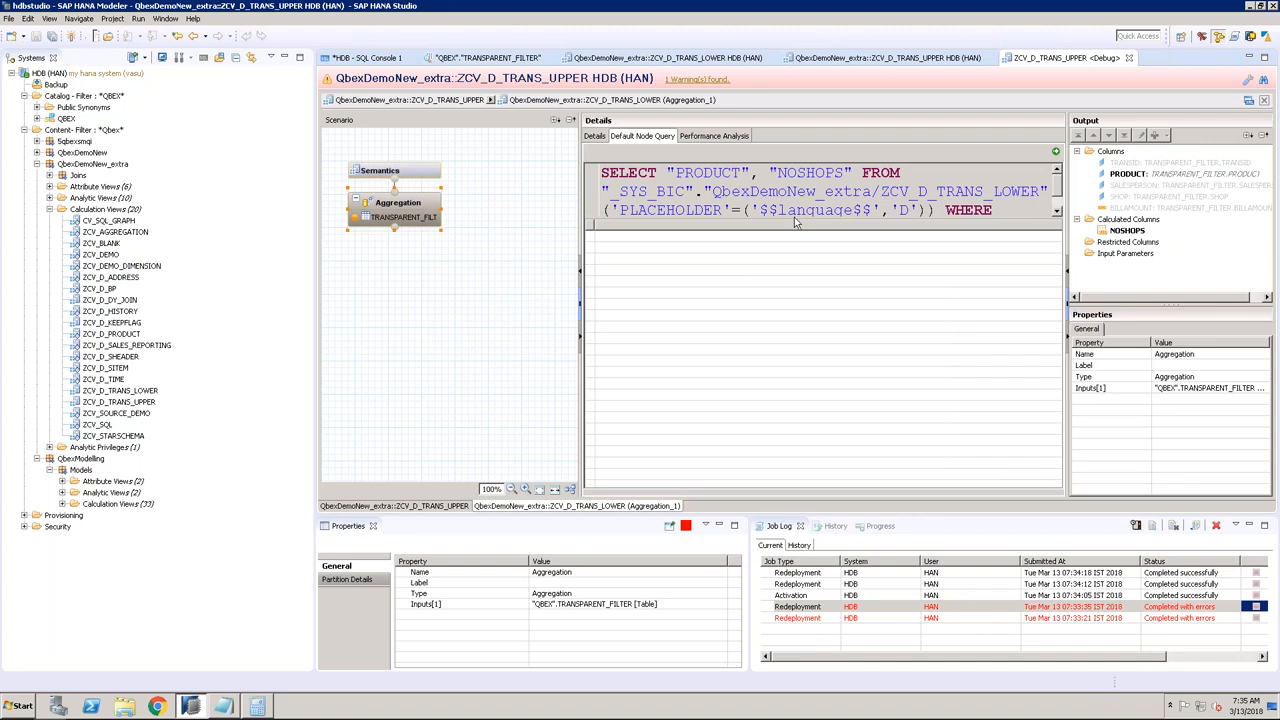
drag(975, 219, 975, 277)
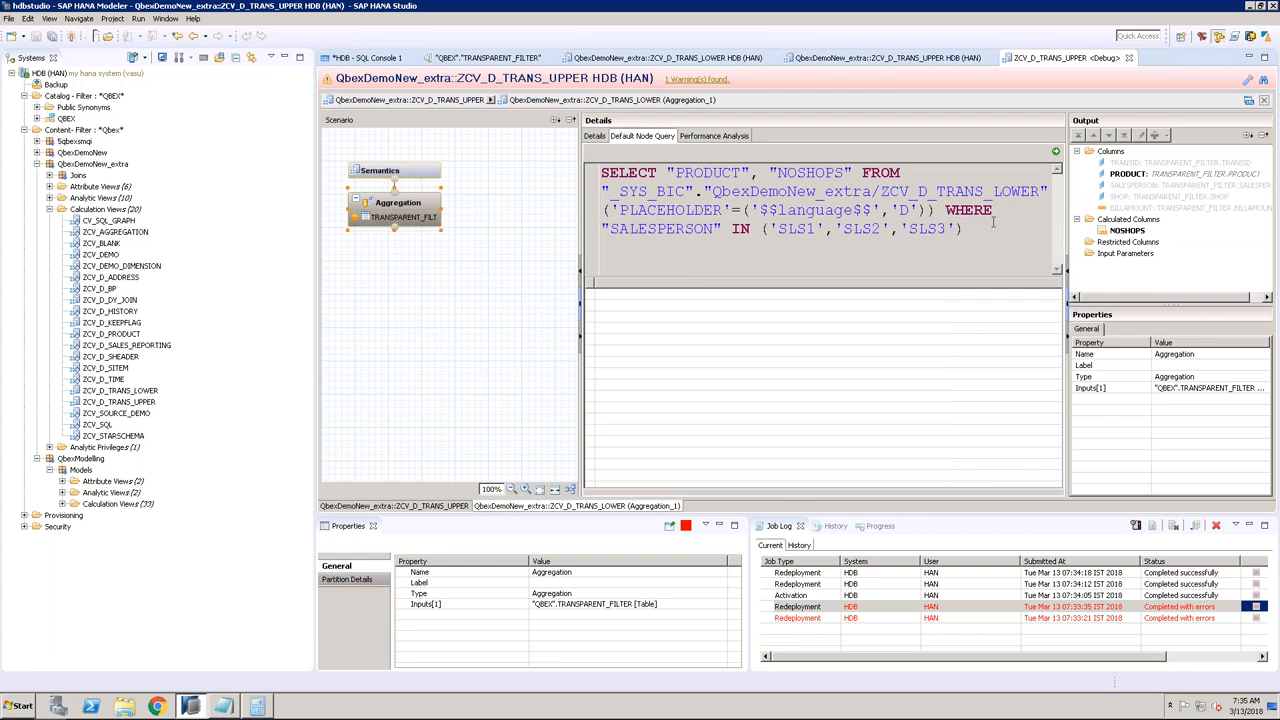
drag(945, 210, 963, 229)
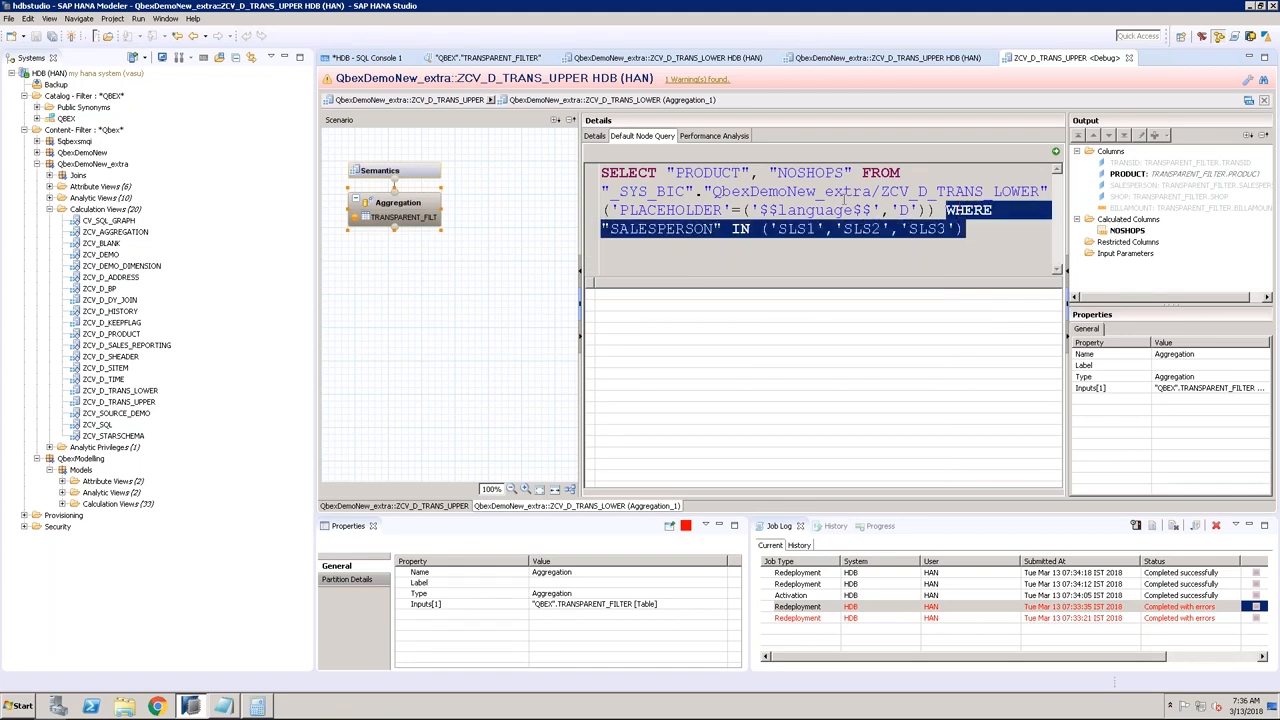
click(761, 174)
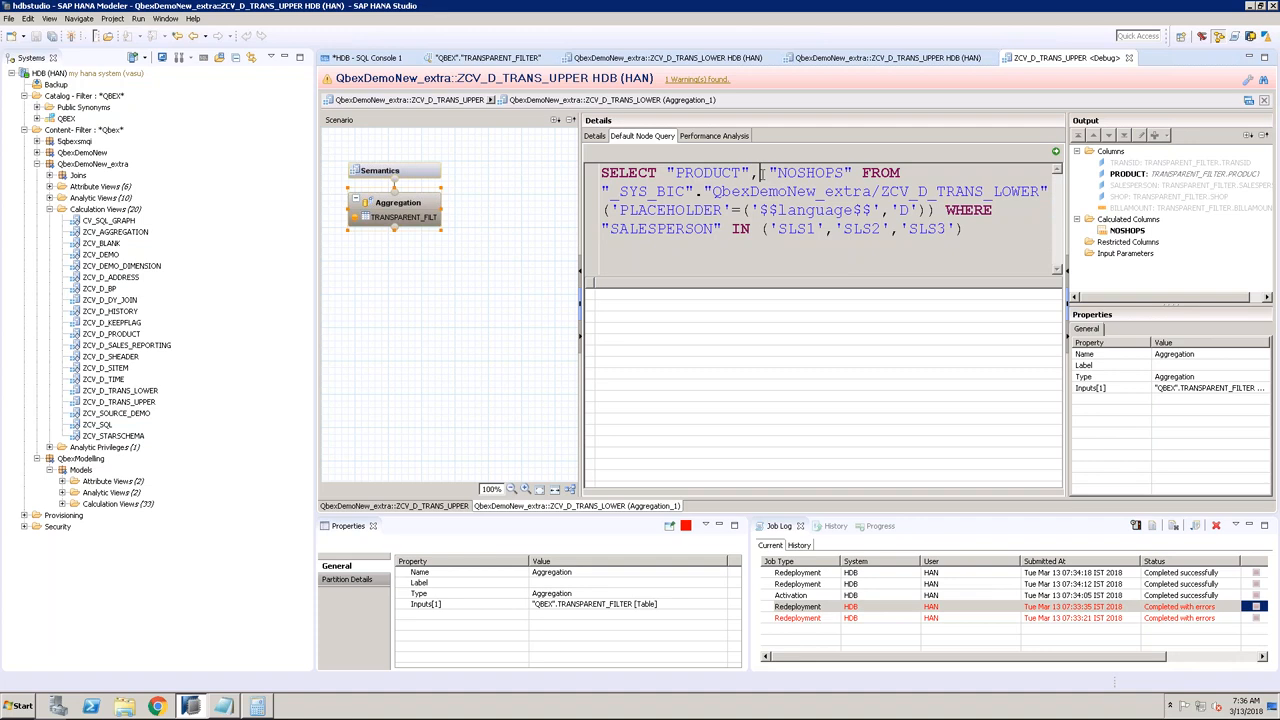
click(1055, 151)
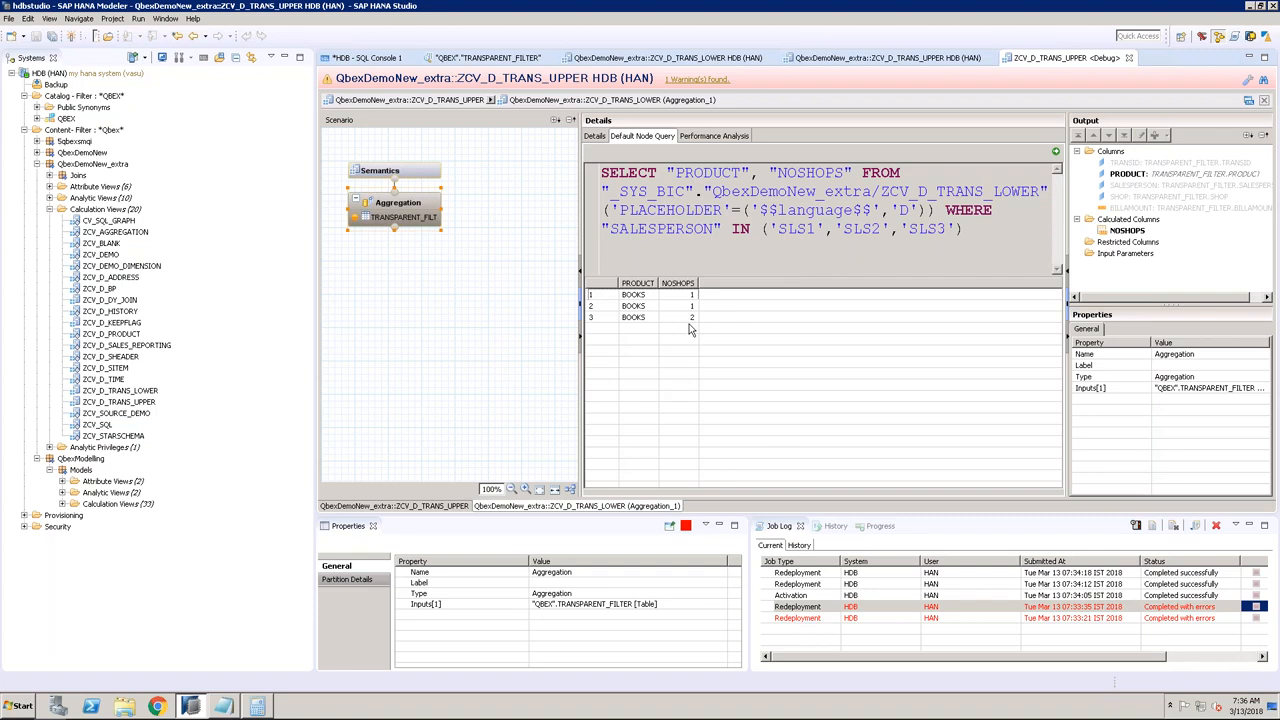
Step: Return to ZCV_D_TRANS_UPPER, execute the node queries of Aggregation_1 and the top Aggregation, and compare their NOSHOPS results
click(443, 104)
click(500, 132)
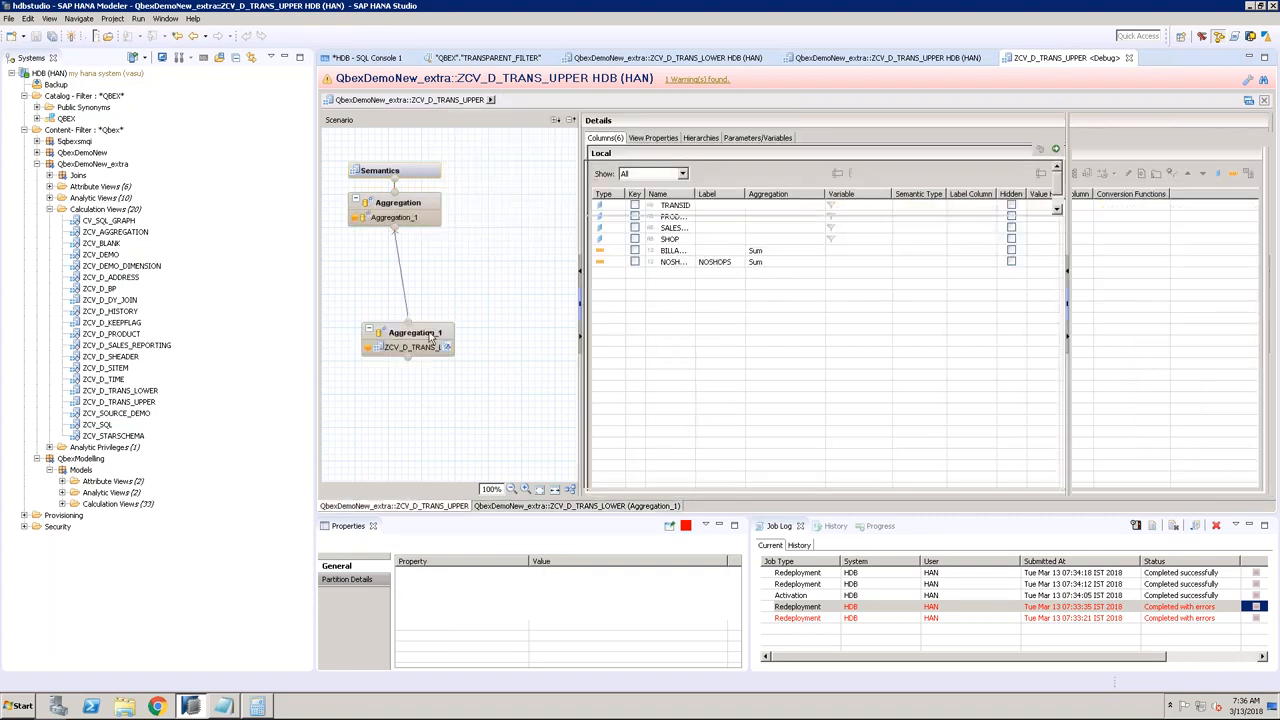
click(430, 330)
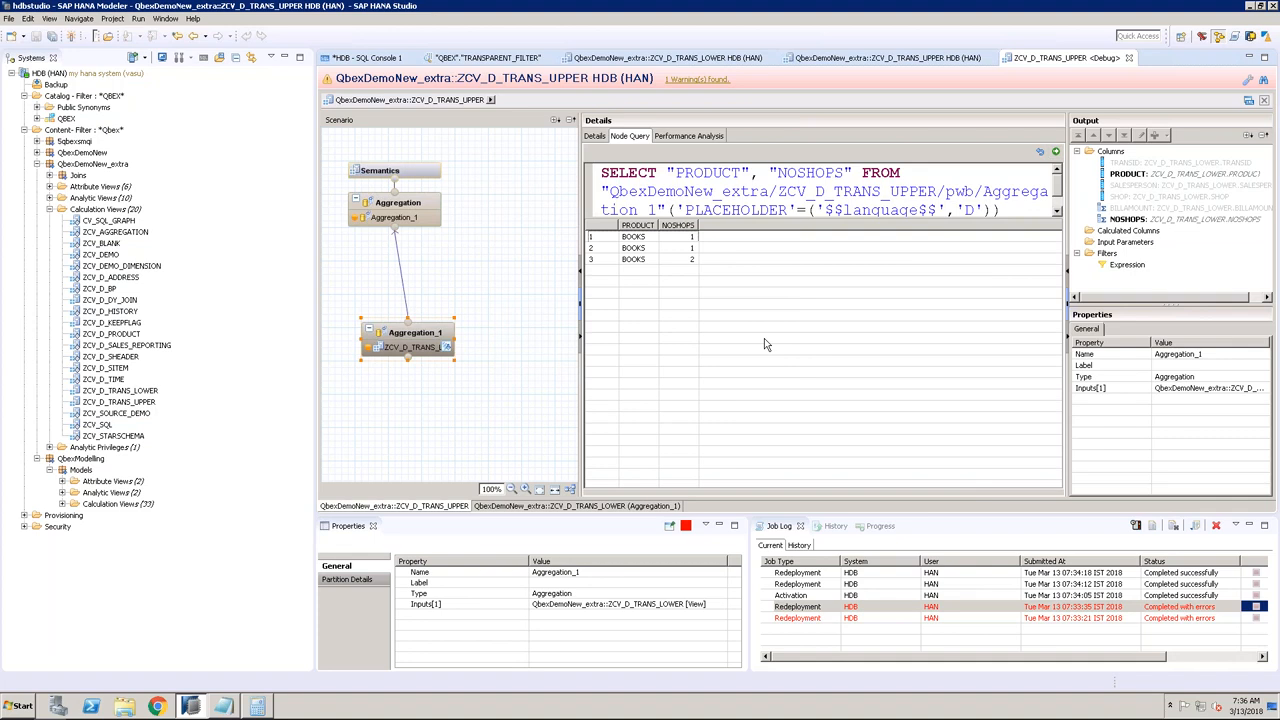
click(431, 212)
click(1057, 152)
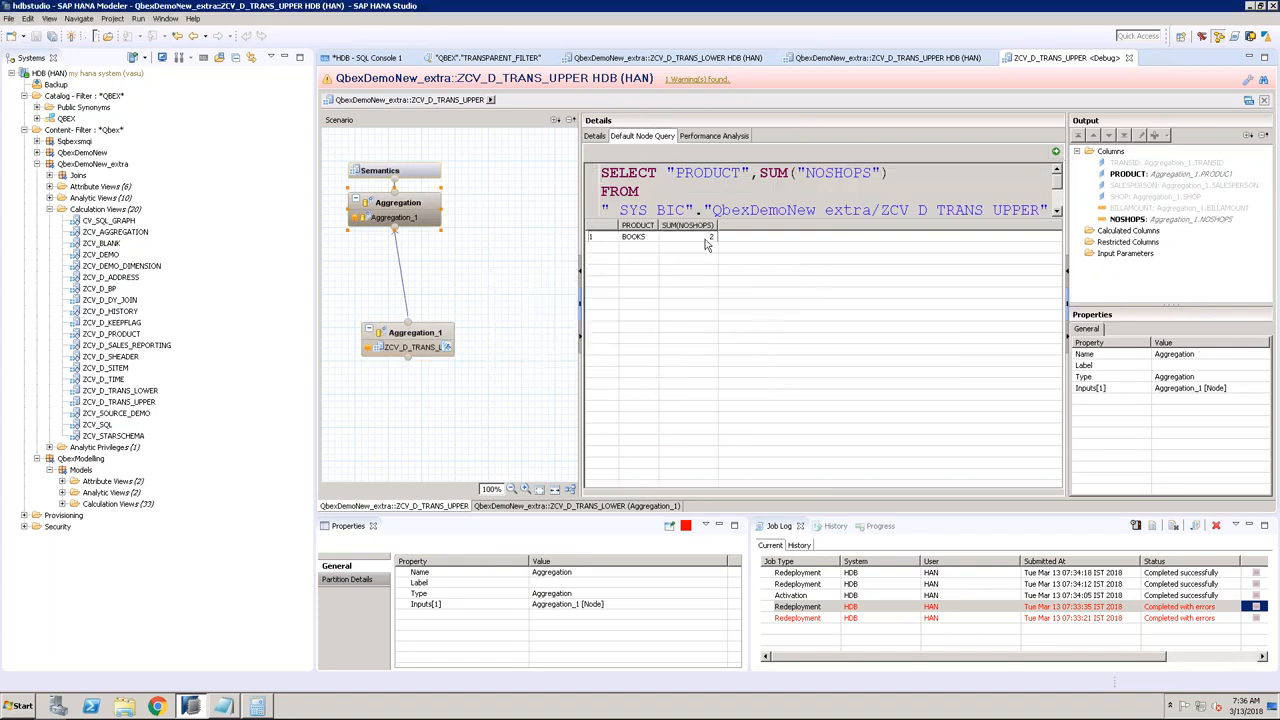
click(708, 237)
click(444, 334)
click(424, 208)
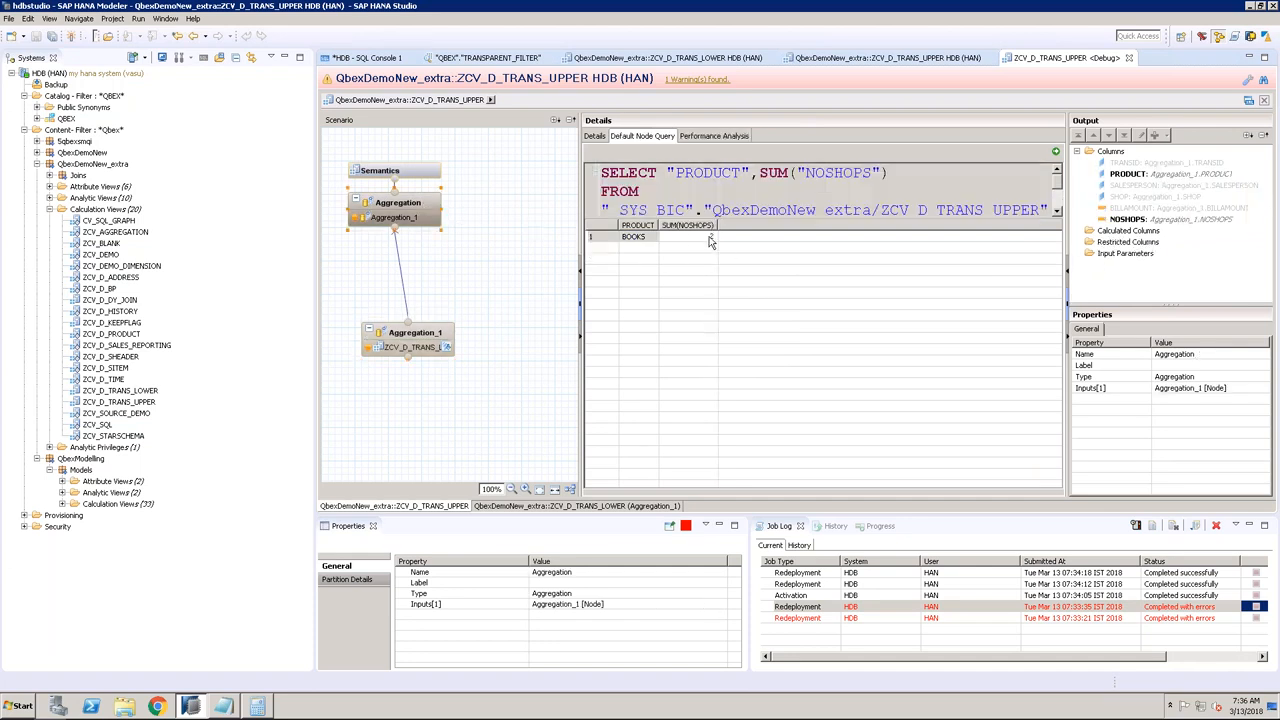